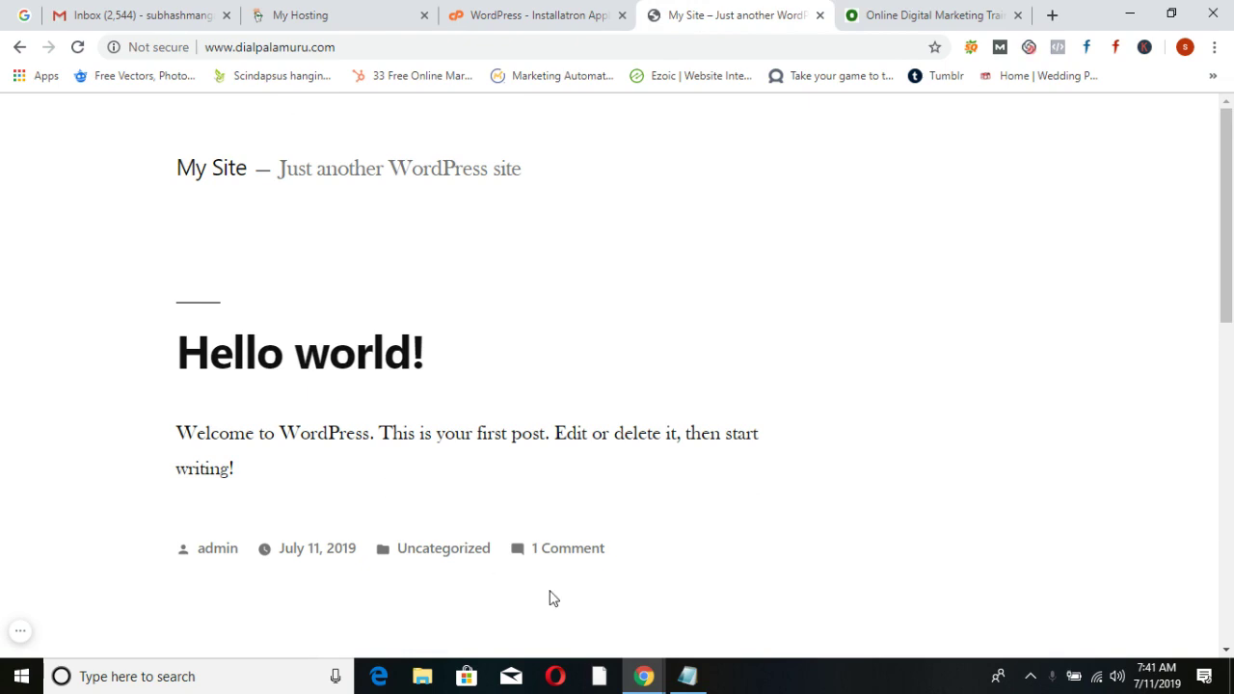
scroll(549, 565, "down", 9)
scroll(548, 557, "up", 10)
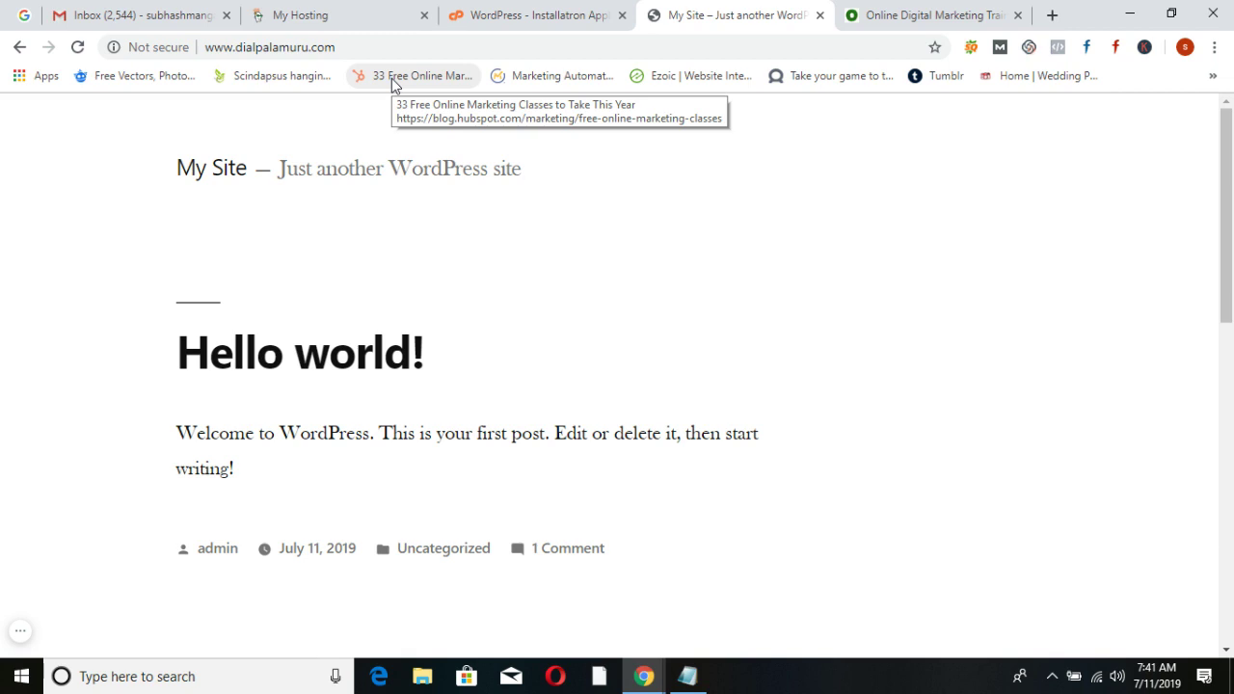
left_click(398, 46)
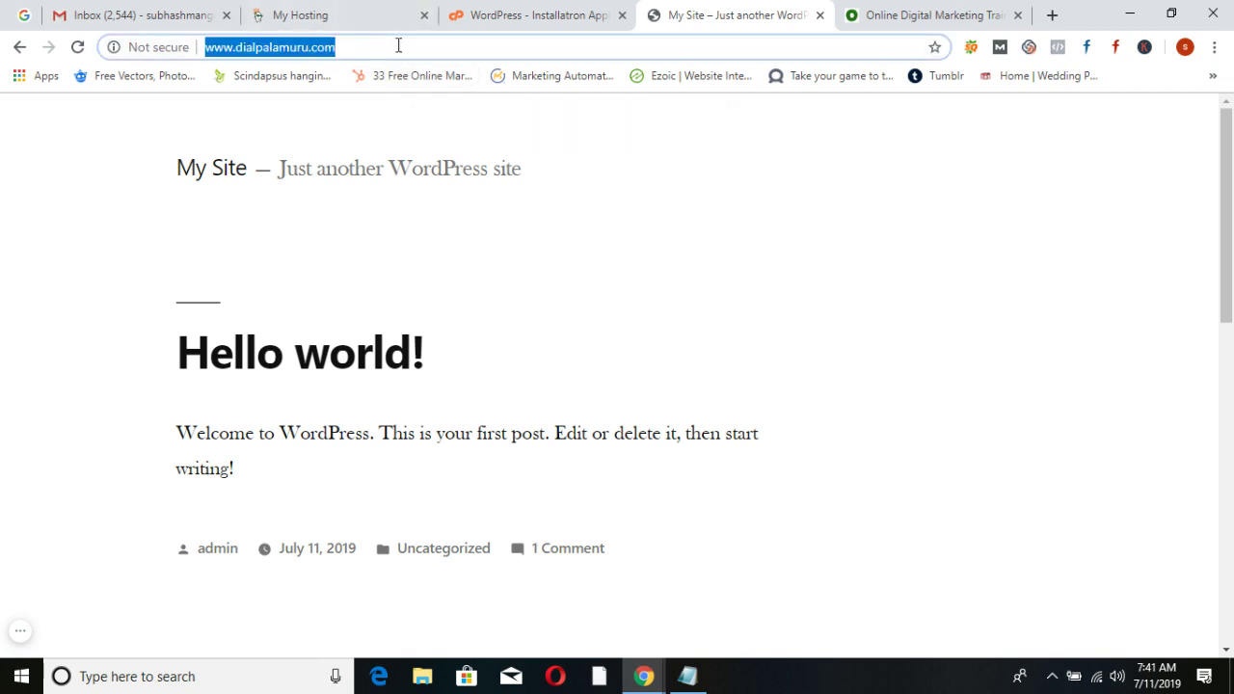
left_click(399, 45)
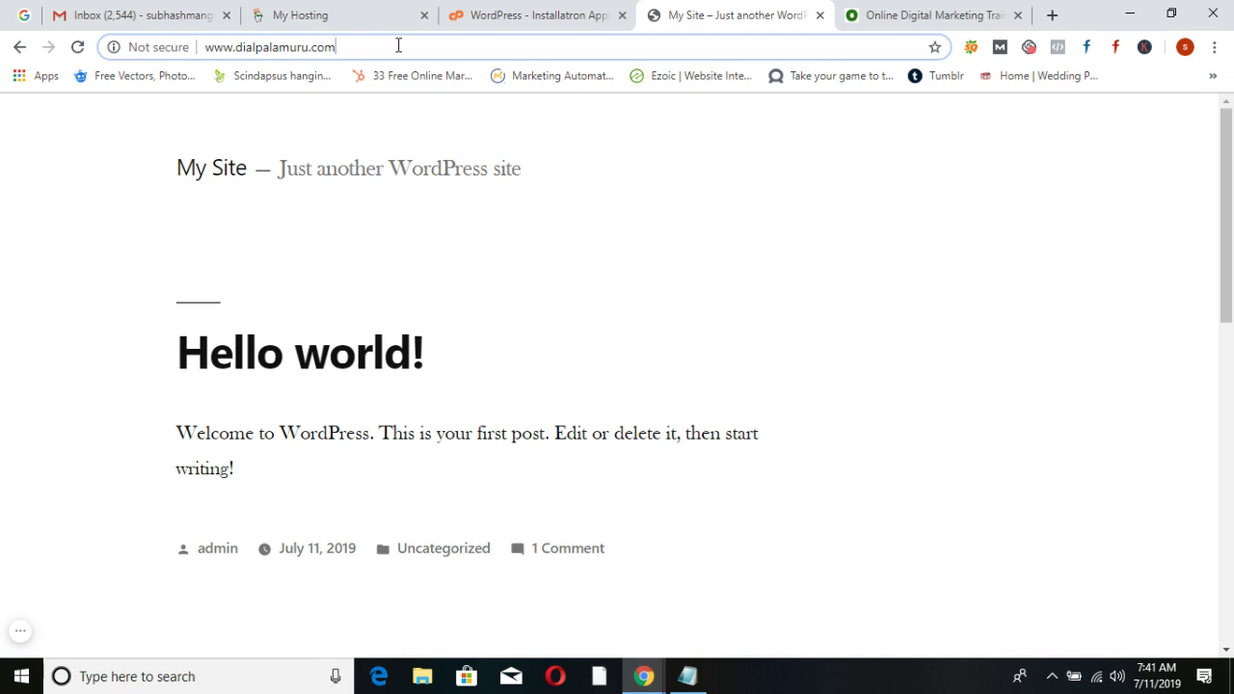
type("/wp-admin")
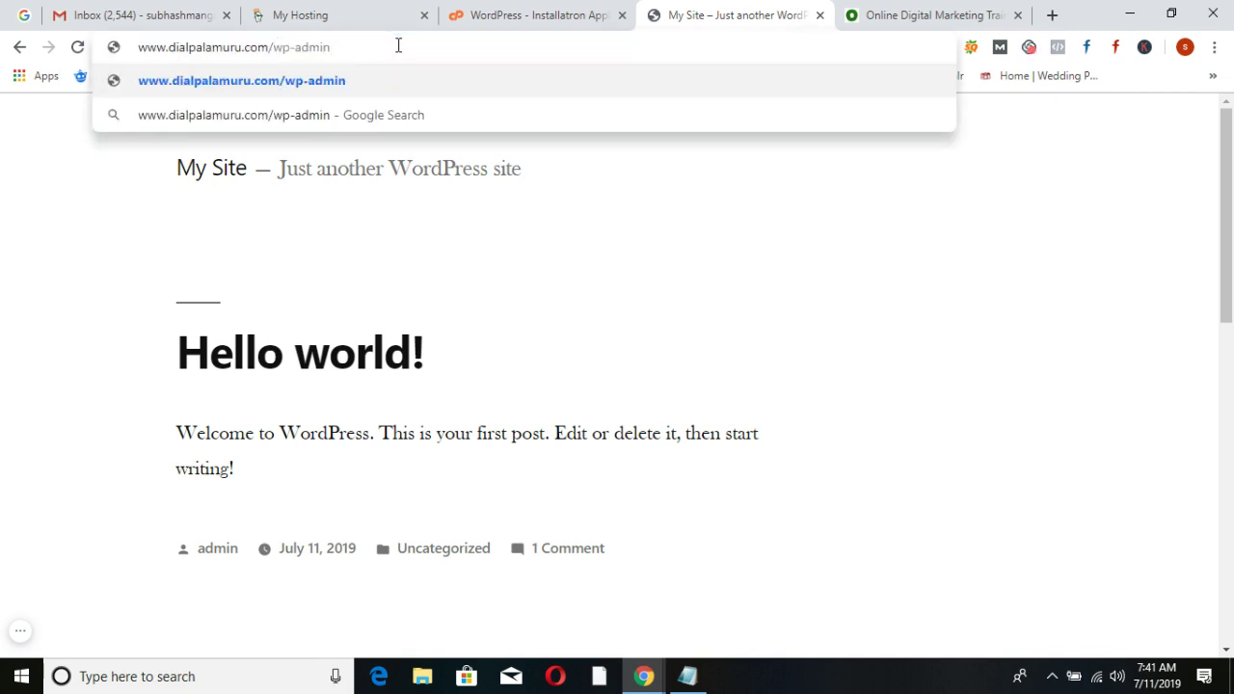
key("Return")
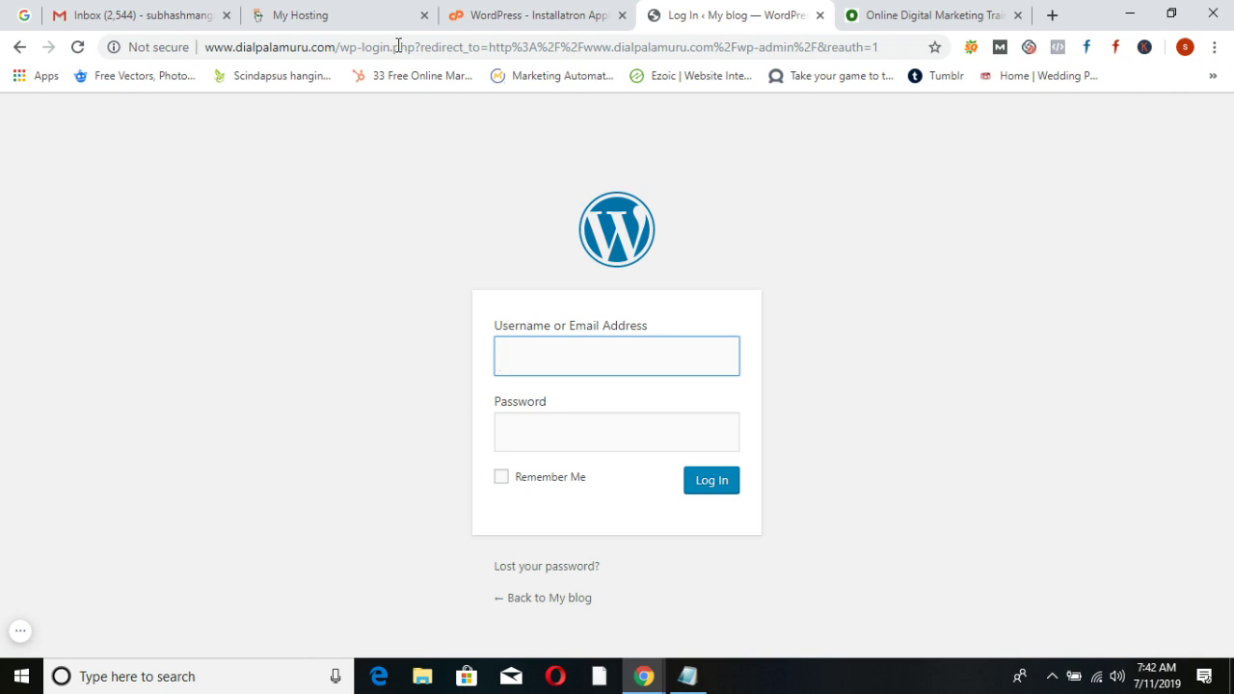
Log in to the WordPress admin with the account username and password
type("dialpalamuru")
key("Tab")
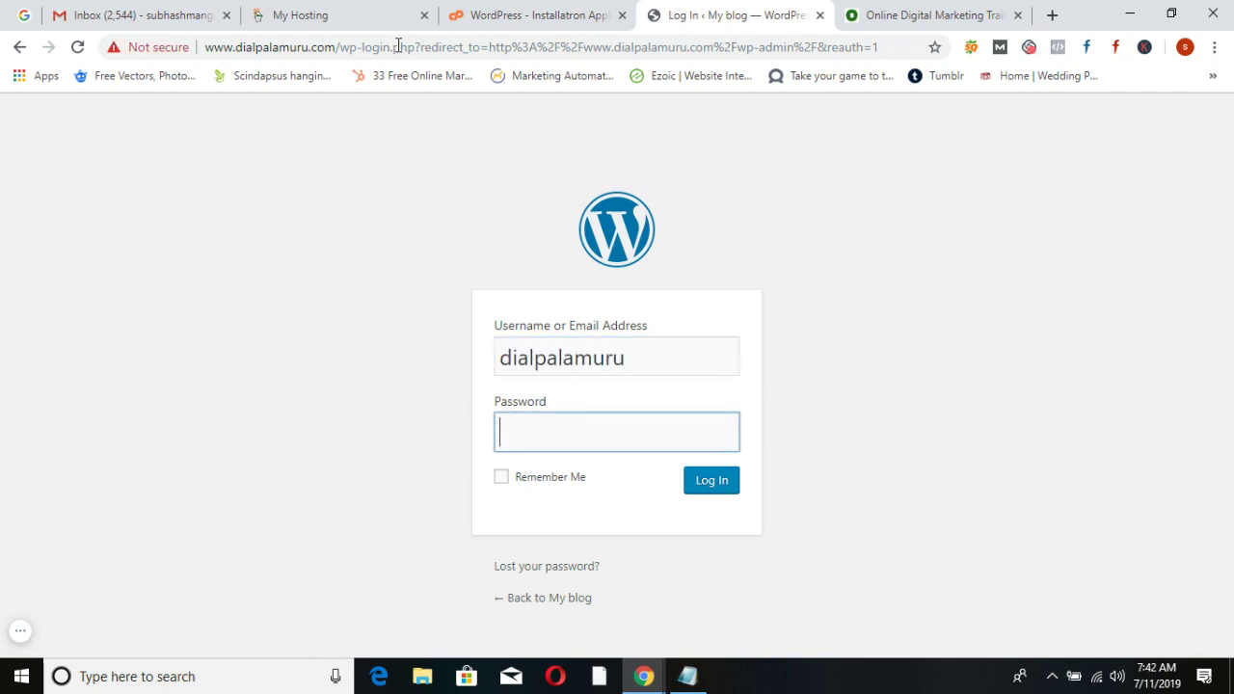
type("*********")
key("Return")
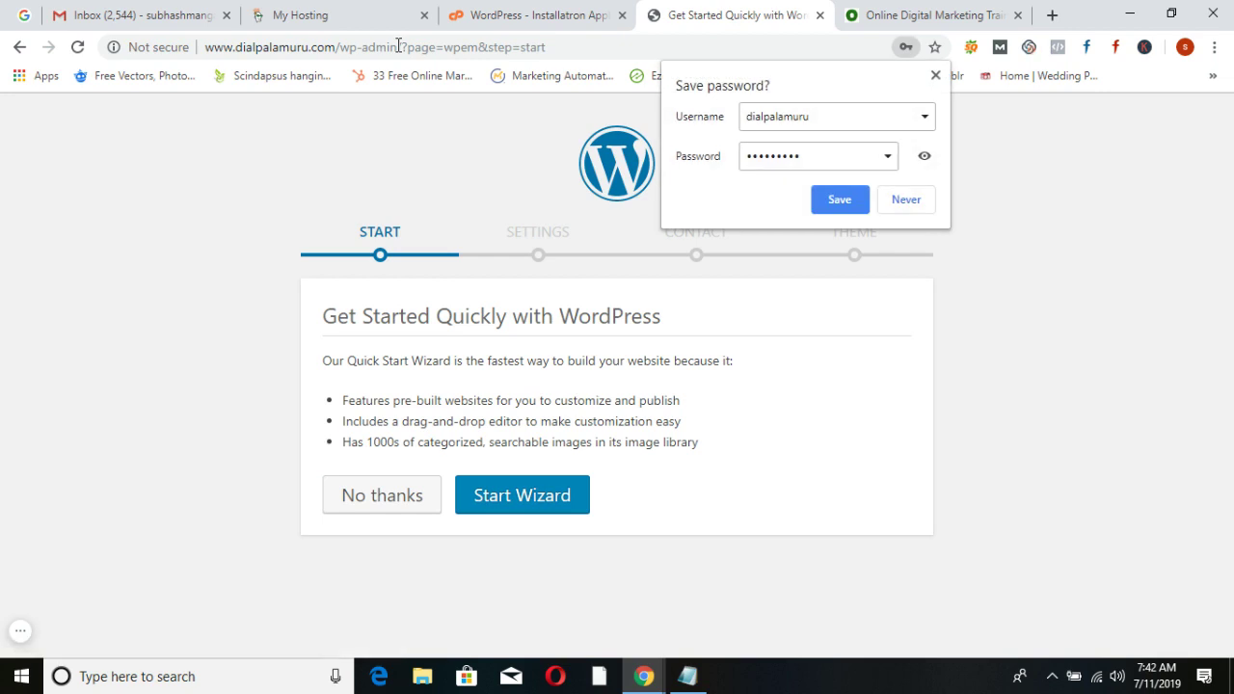
Decline saving the login in the browser and exit the Quick Start Wizard to configure WordPress manually
left_click(910, 204)
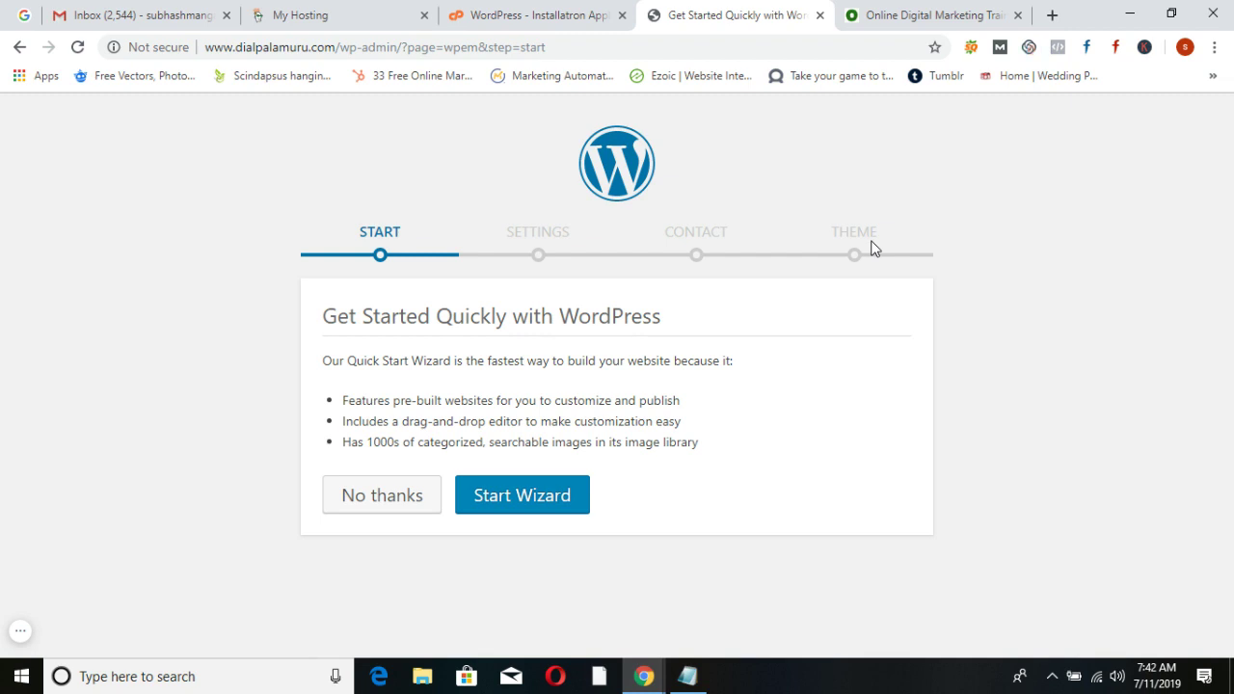
left_click(367, 506)
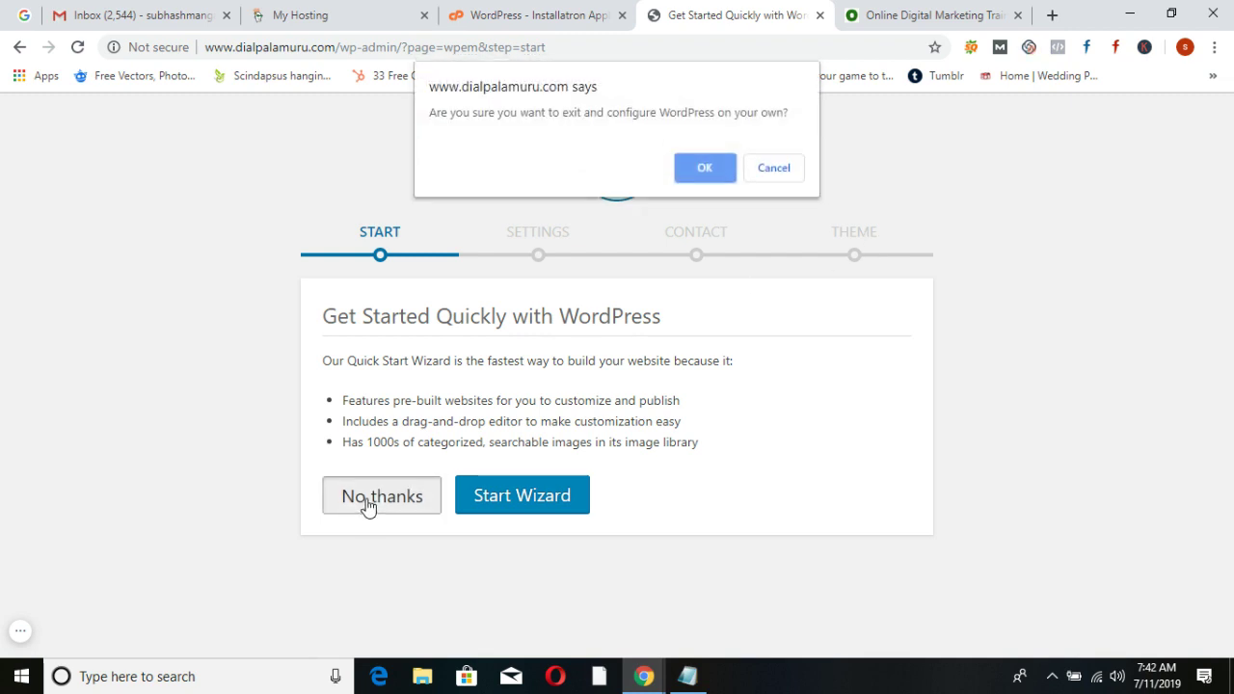
left_click(686, 176)
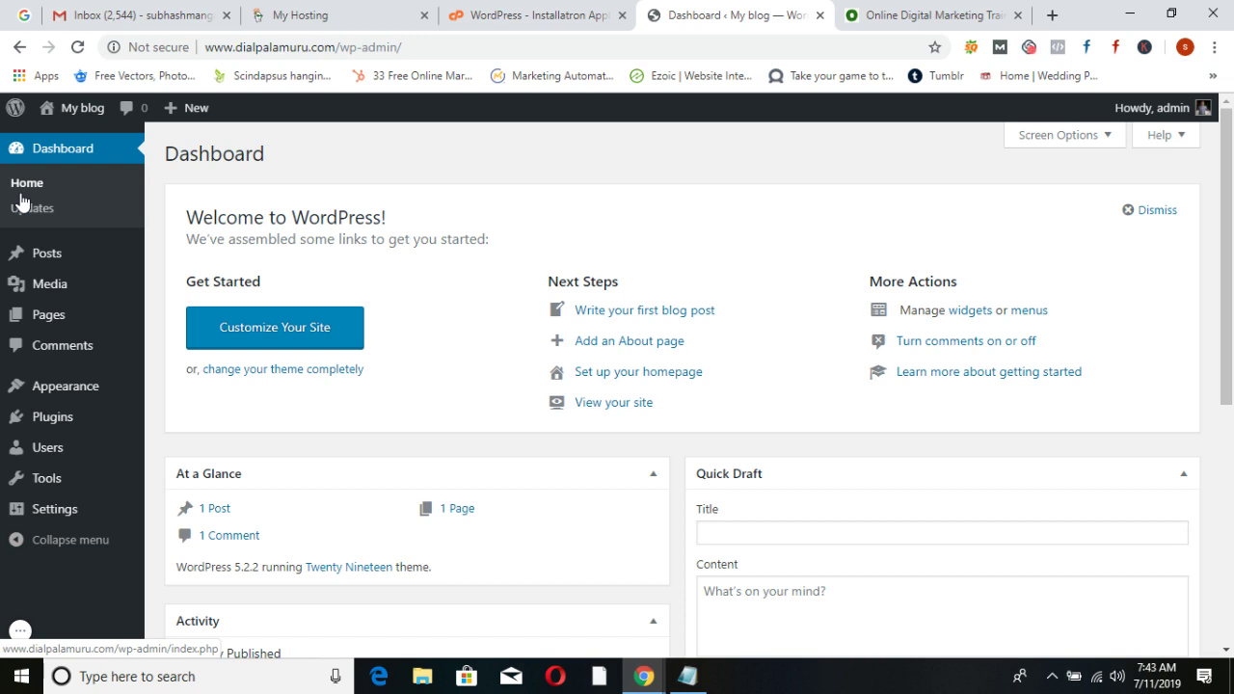
Switch to the ambulance note in Notepad and replace all its text with "Institute"
left_click(688, 677)
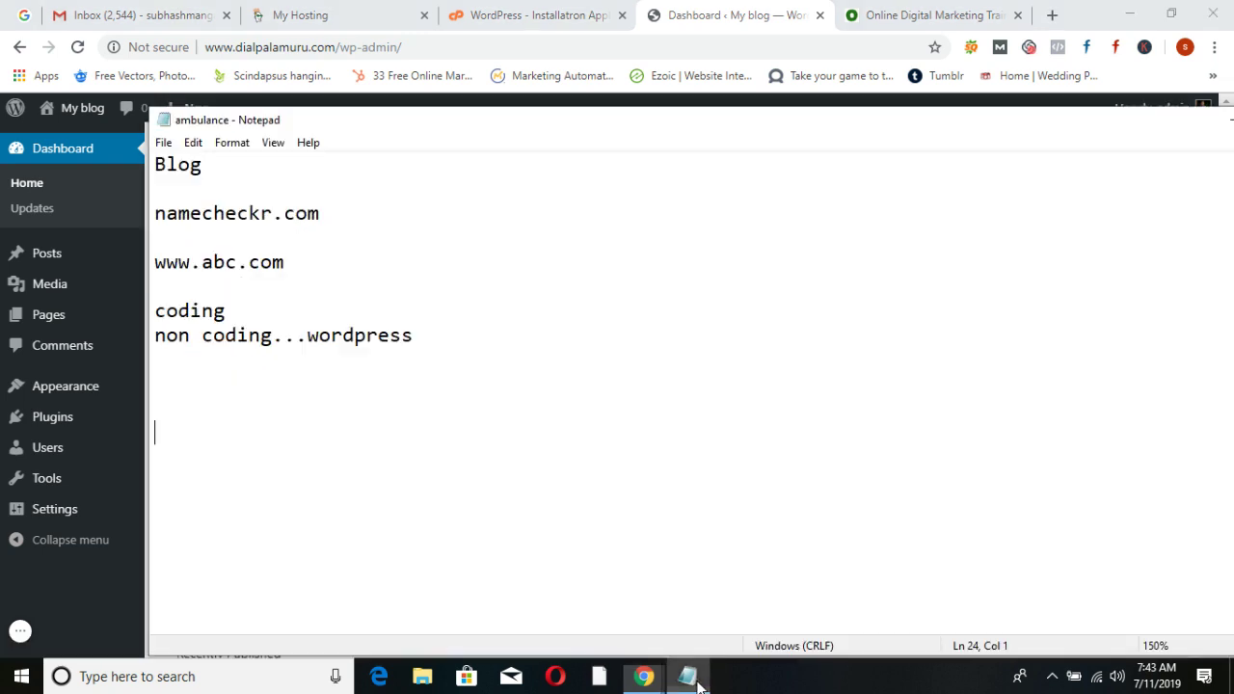
key("ctrl+a")
key("BackSpace")
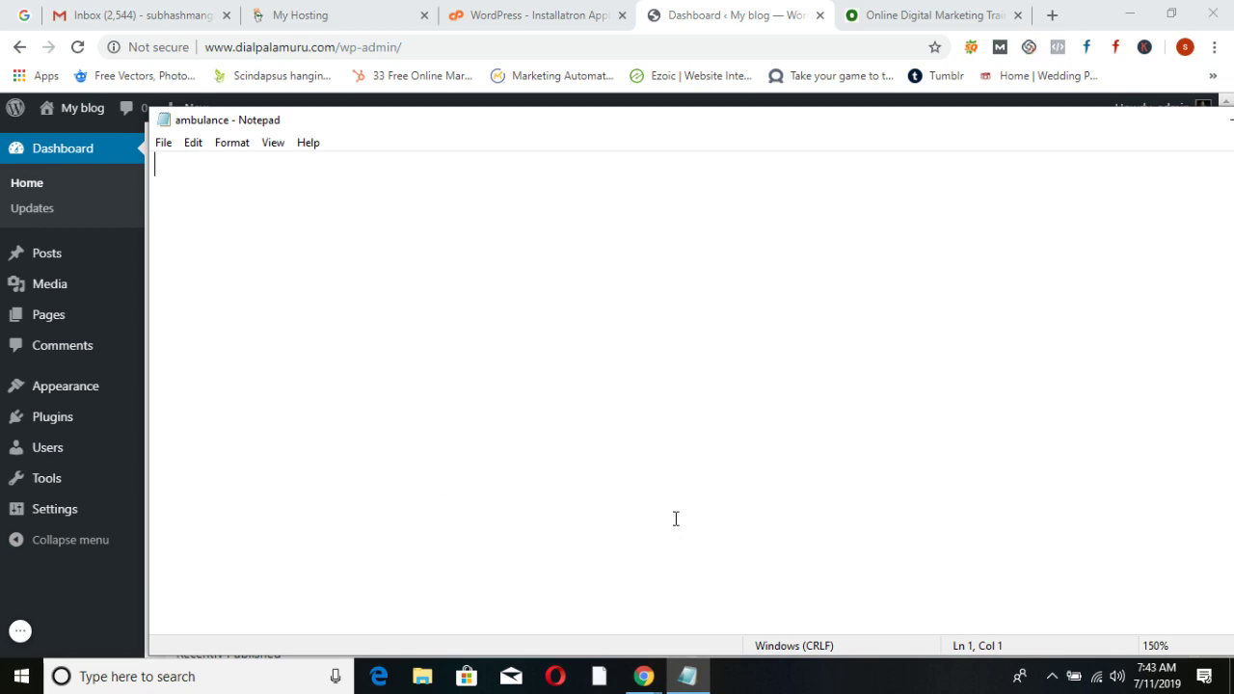
type("Institute")
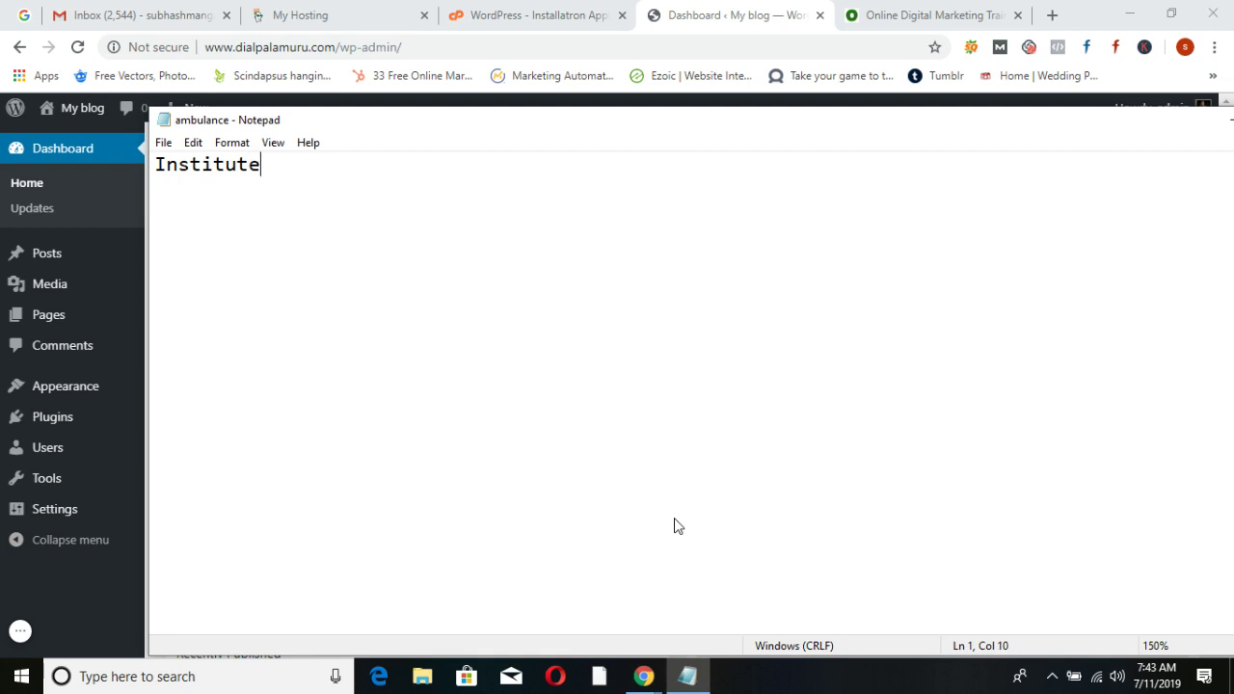
Add the heading "Step By Step Process of Creating Website:" below "Institute", separated by three blank lines
key("Return")
key("Return")
key("Return")
key("Return")
type("Step By Step")
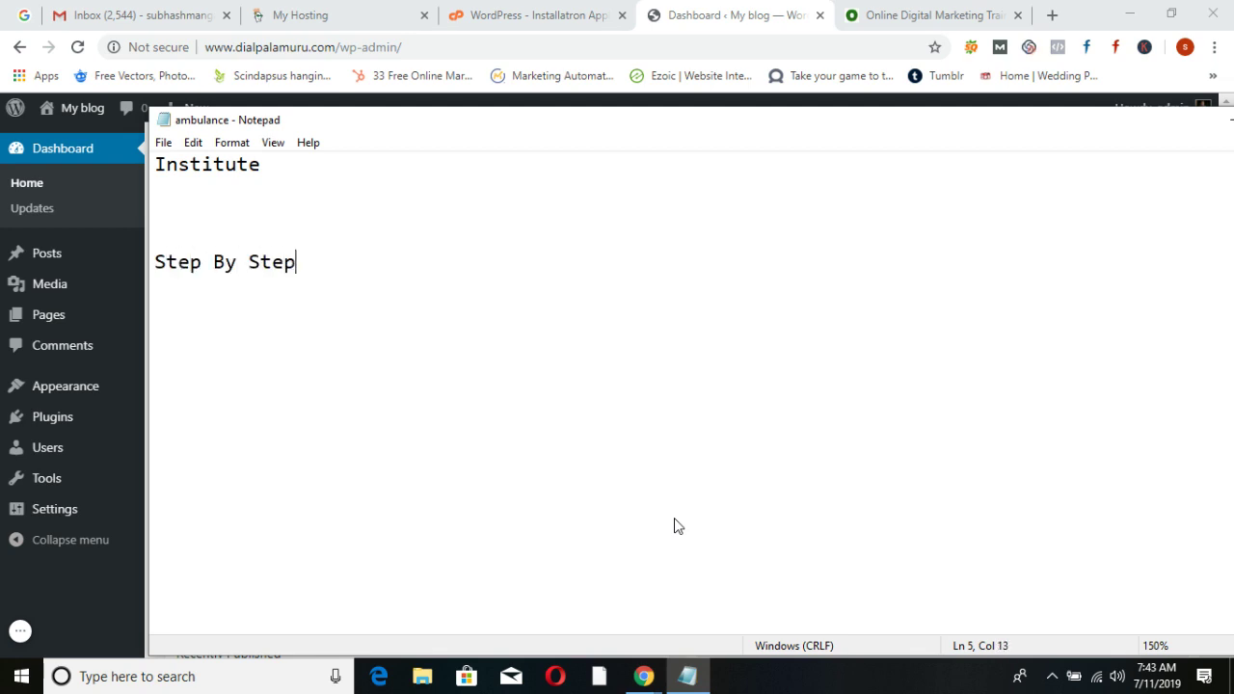
type(" Process ")
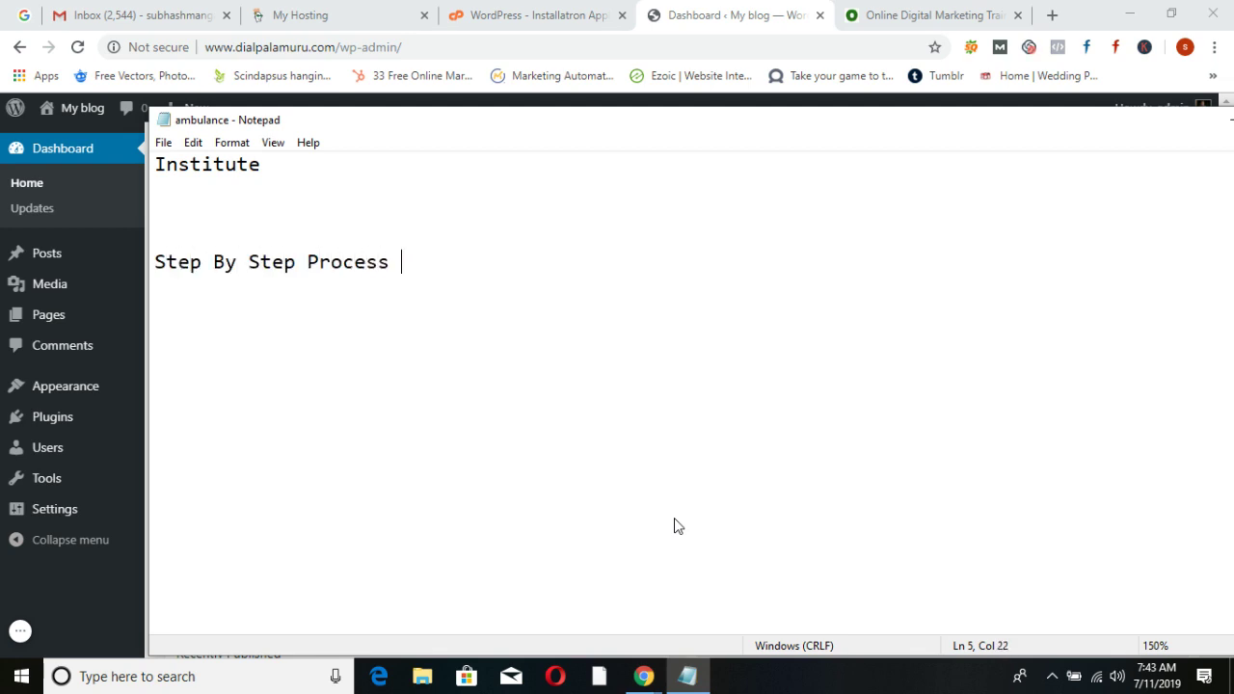
type("of Creati")
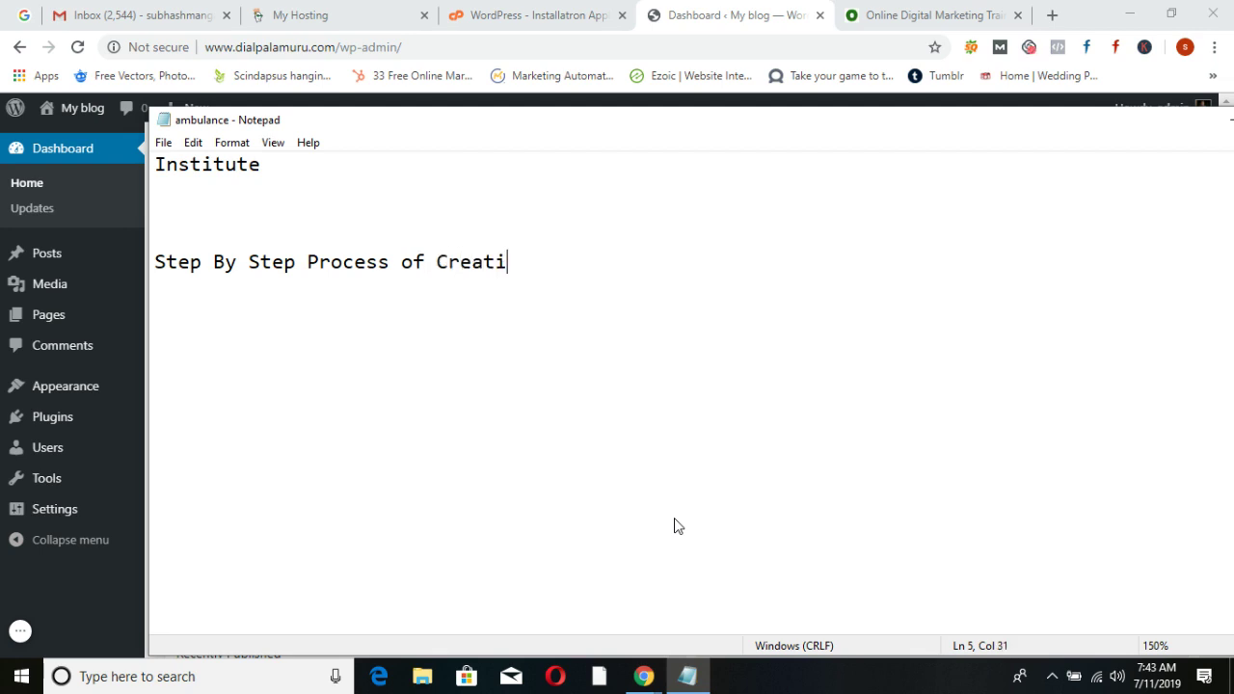
type("ng Website")
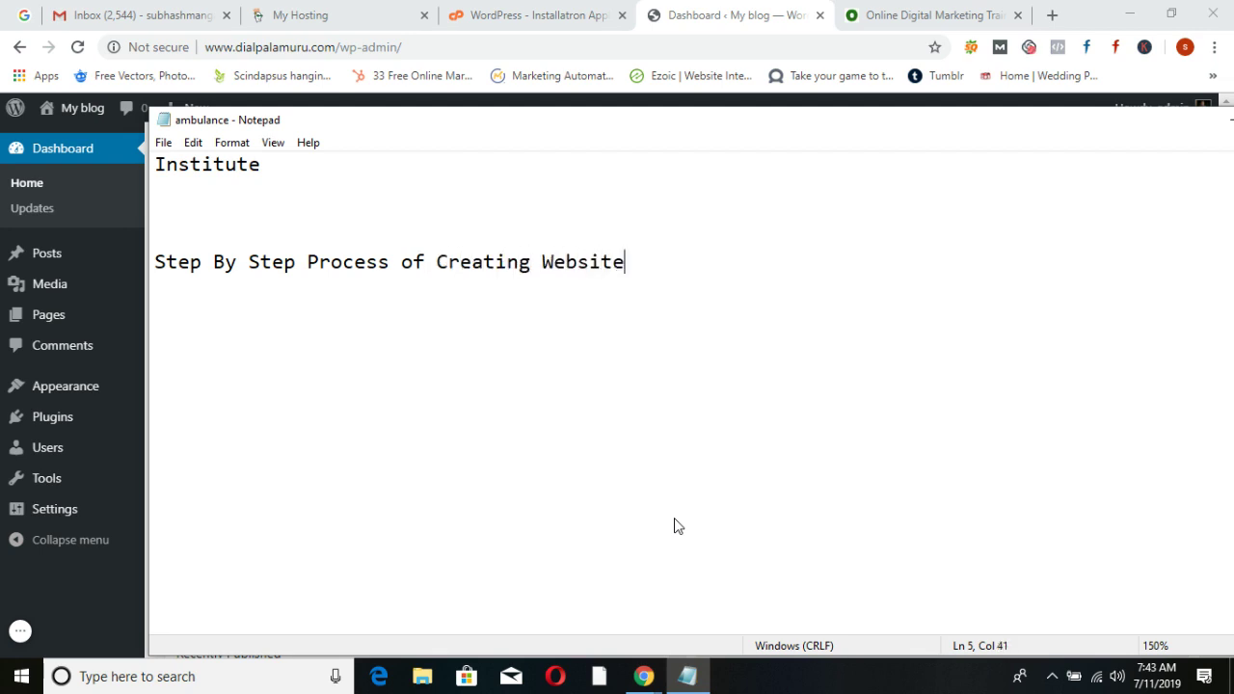
type(":")
List the steps "1.Pages", "2.Menu", "3.theme" and "4.customize" on separate lines under the process heading, after a blank line
key("Return")
key("Return")
type("1.Pages")
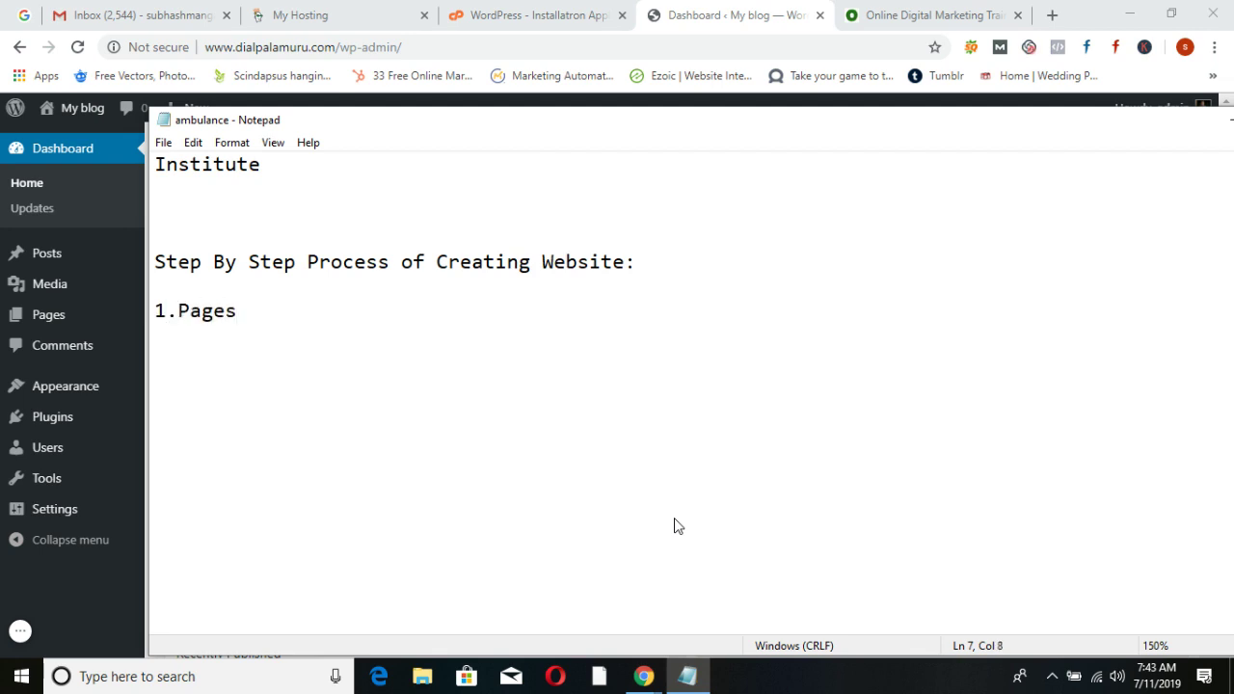
key("Return")
type("2.Menu")
key("Return")
type("3.theme")
key("Return")
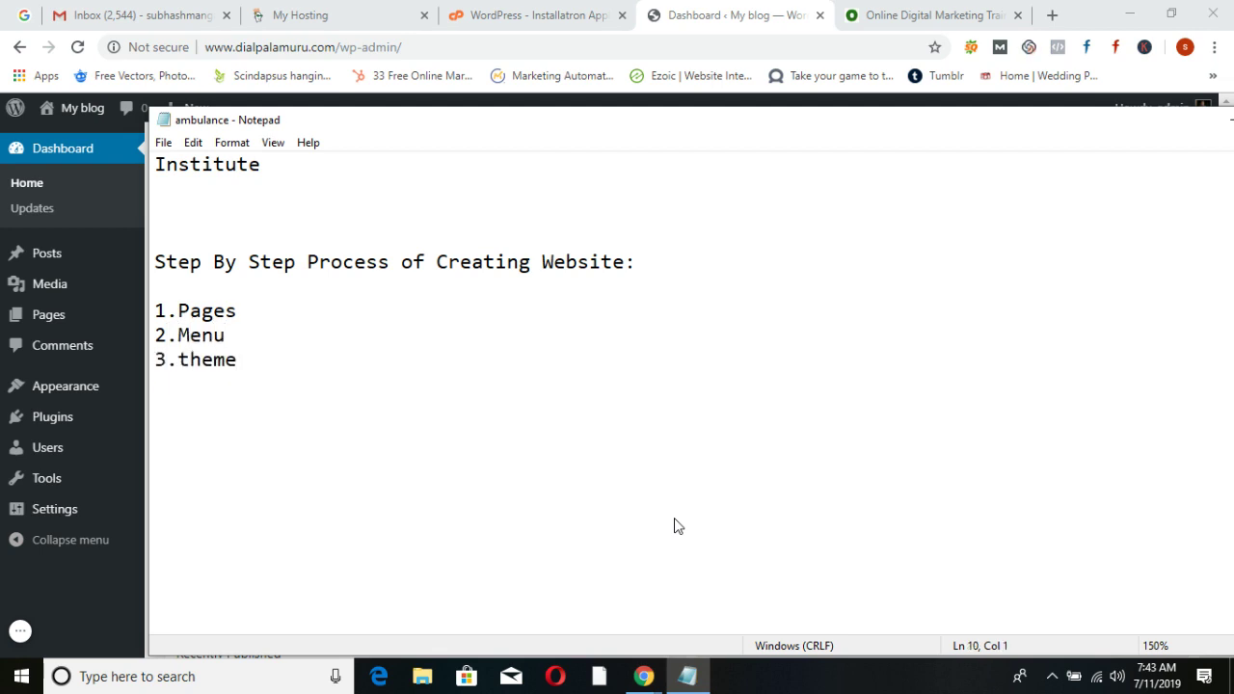
type("4.customize")
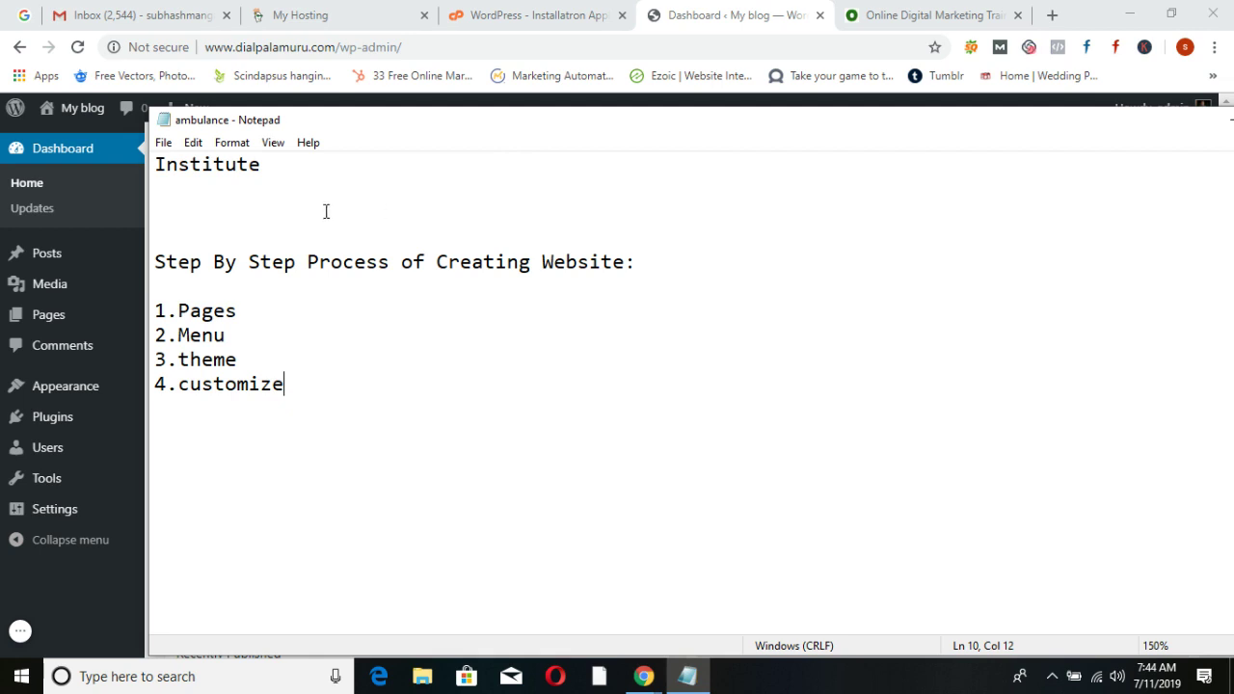
Insert the page names "Home About us Contact Us Courses" on one line below "Institute", after a blank line
left_click(297, 167)
key("Return")
key("Return")
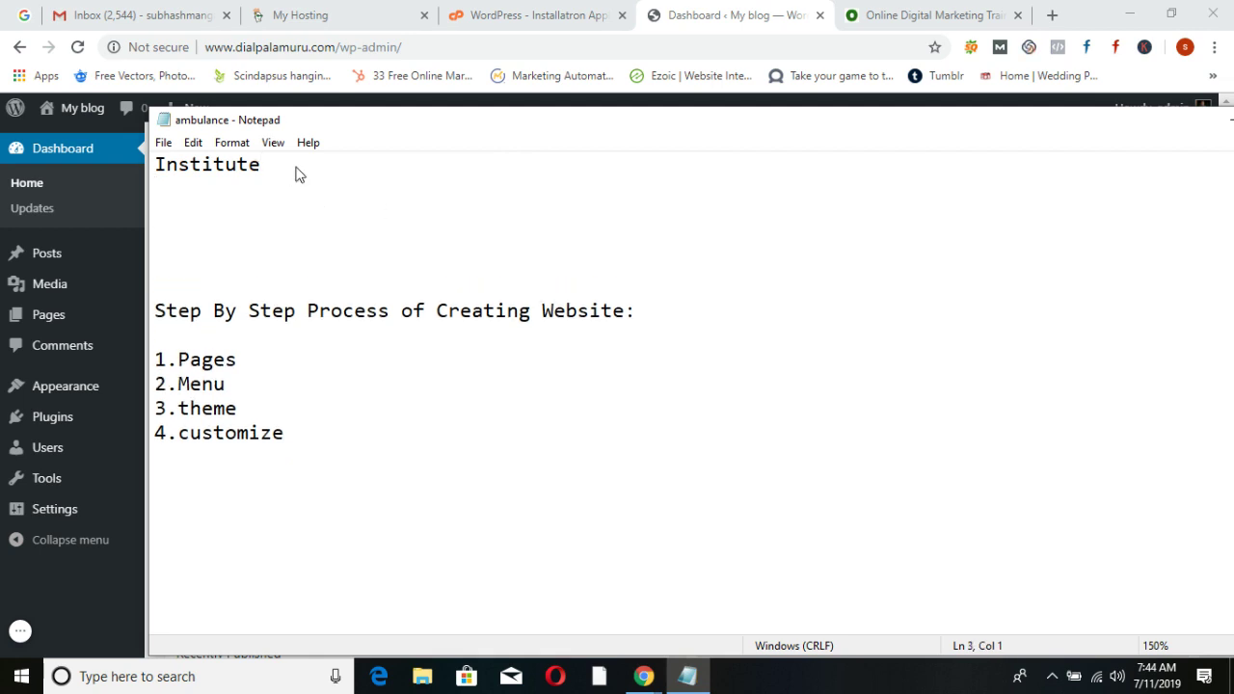
type("Home  Ab")
type("o")
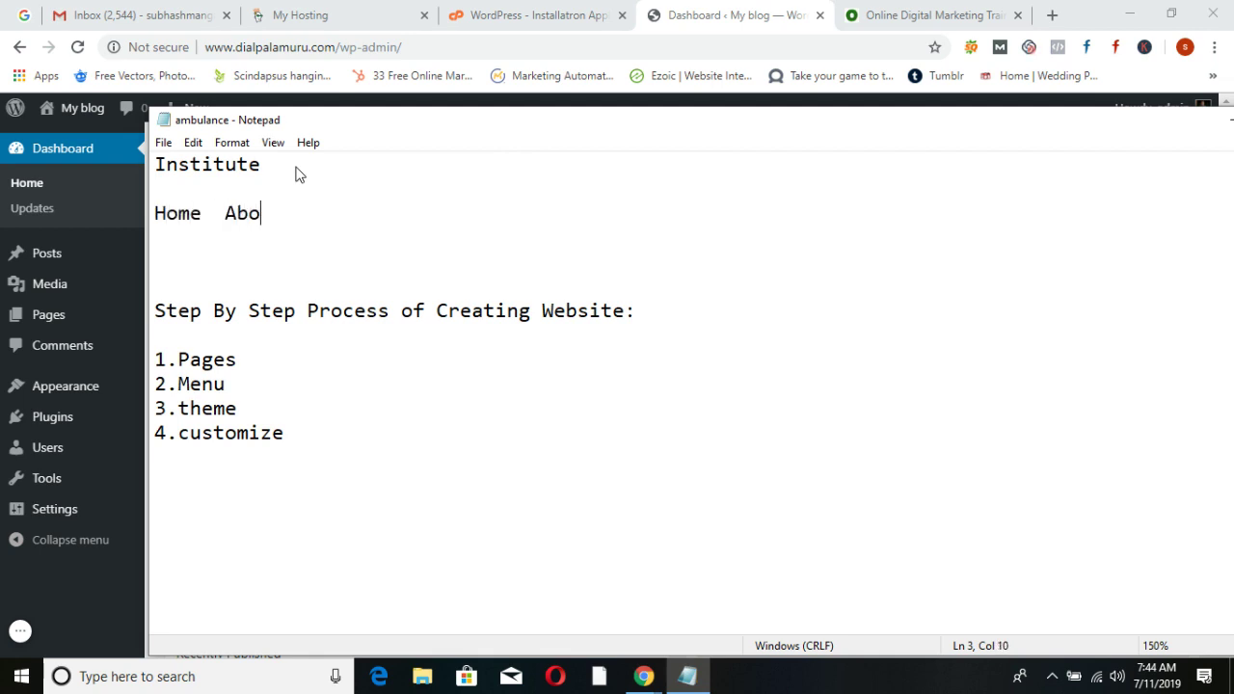
type("ut us Contact Us")
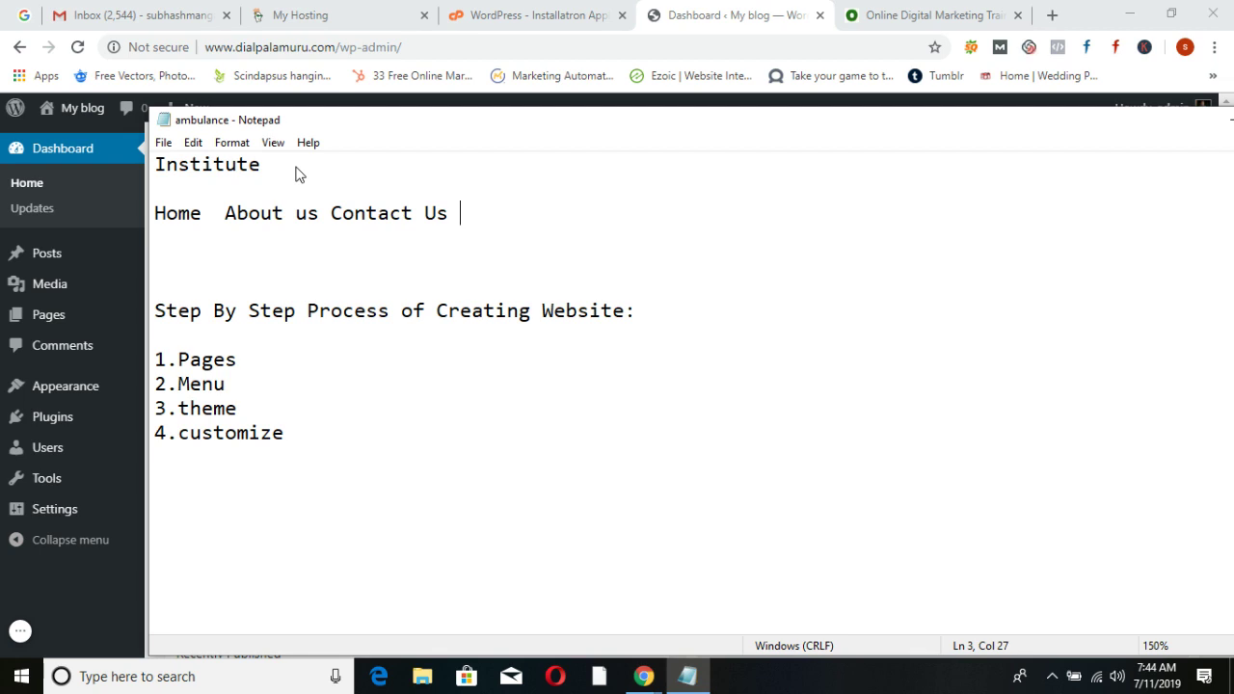
type("ourses")
List "SEO", "Google Ads", "Social Media" and "Digital marketing" on separate indented lines beneath "Courses"
key("Return")
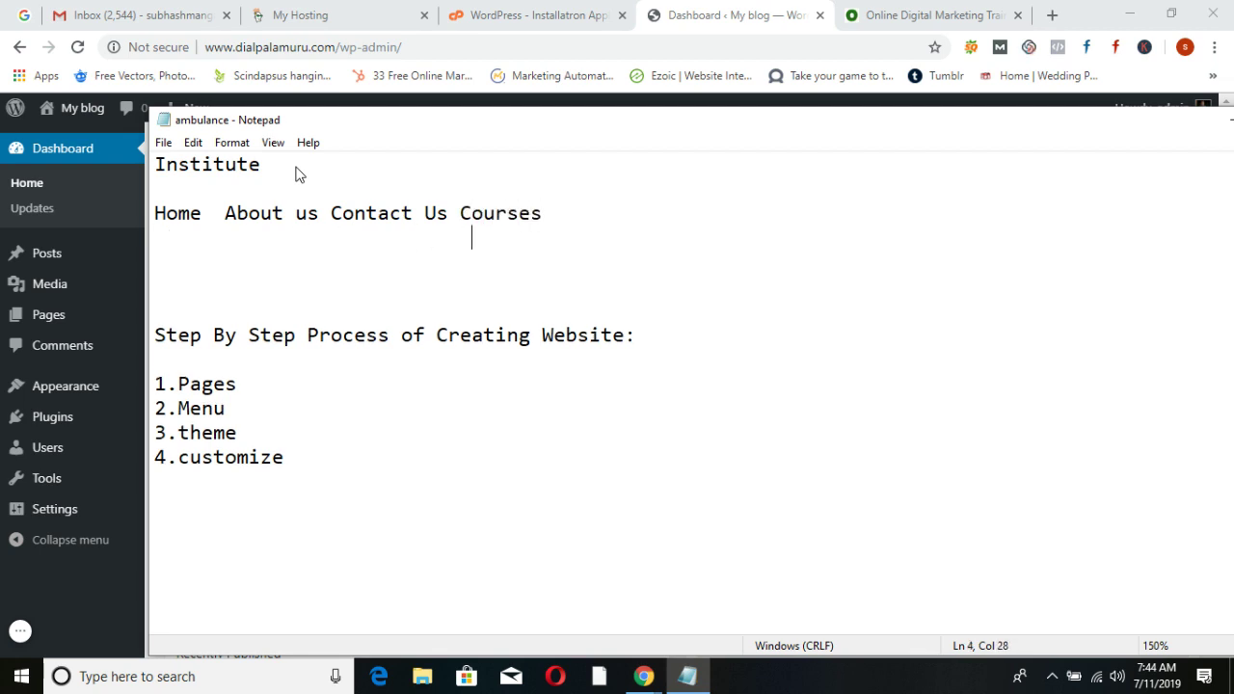
type("SEO")
key("Return")
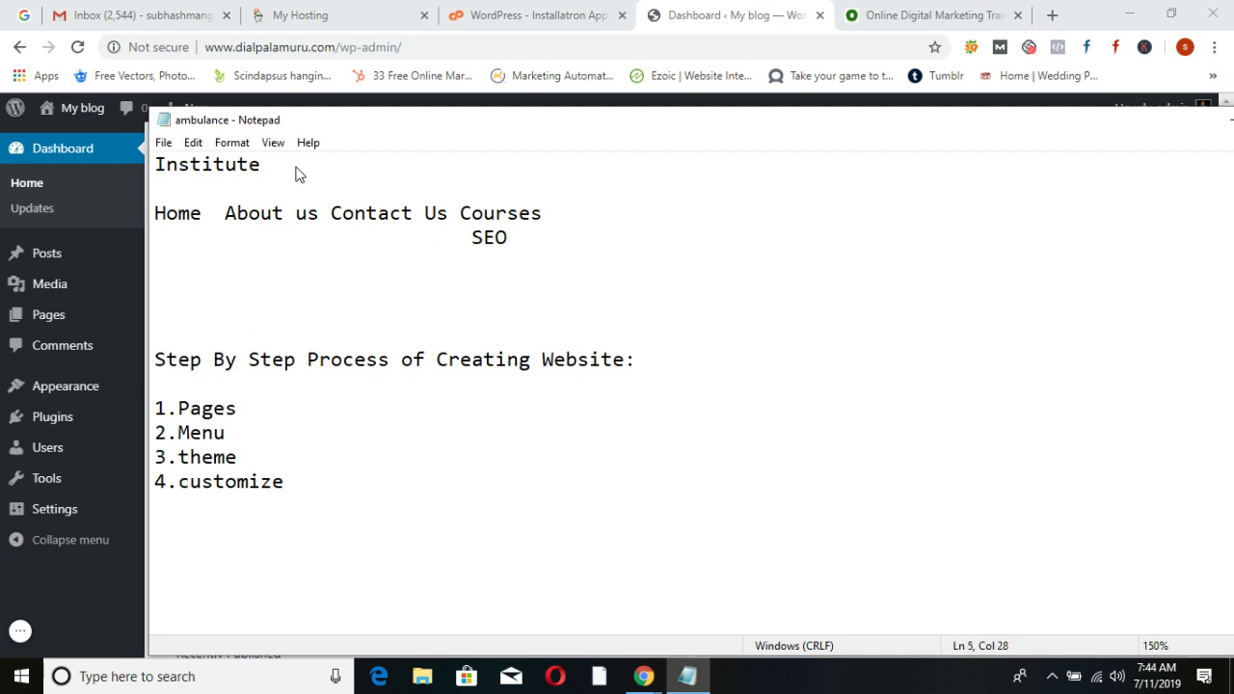
type("Google Ads")
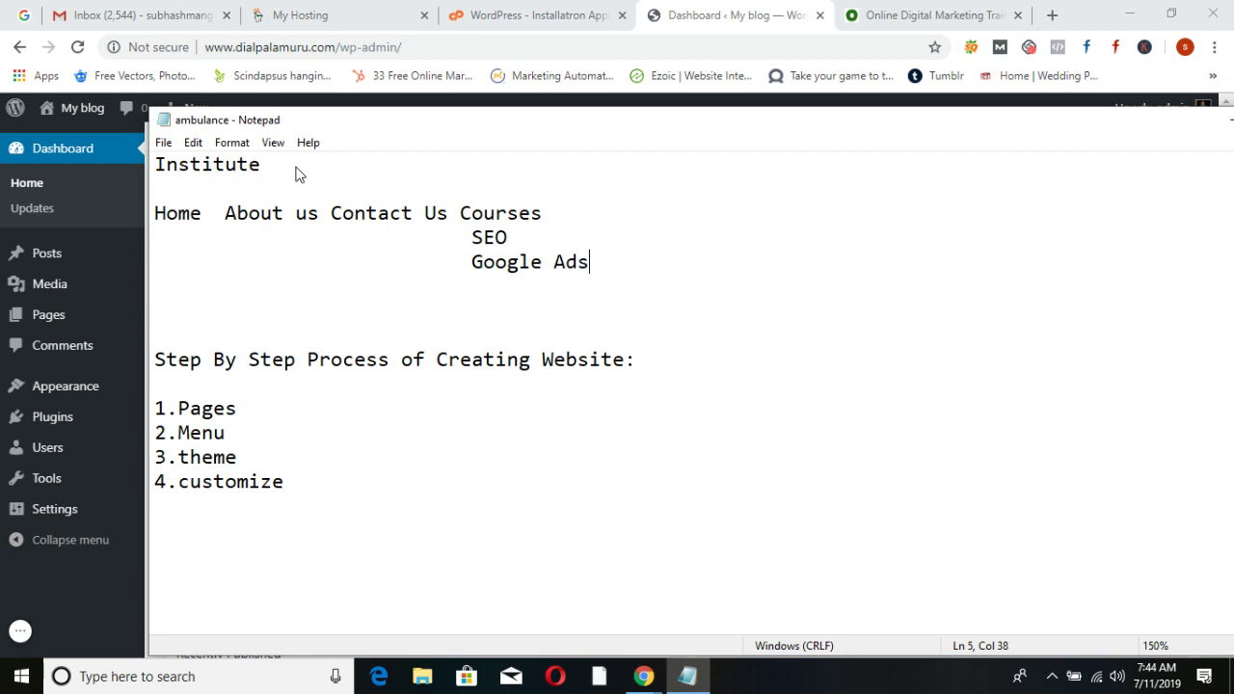
key("Return")
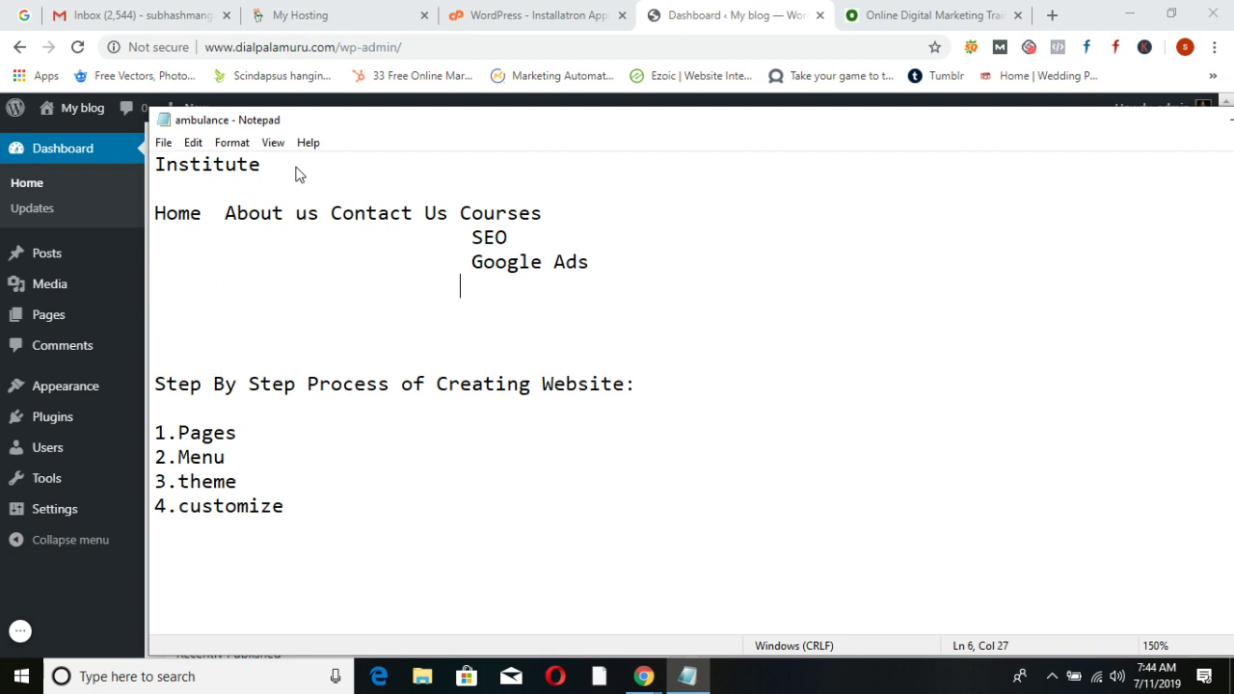
type("Socaial Media")
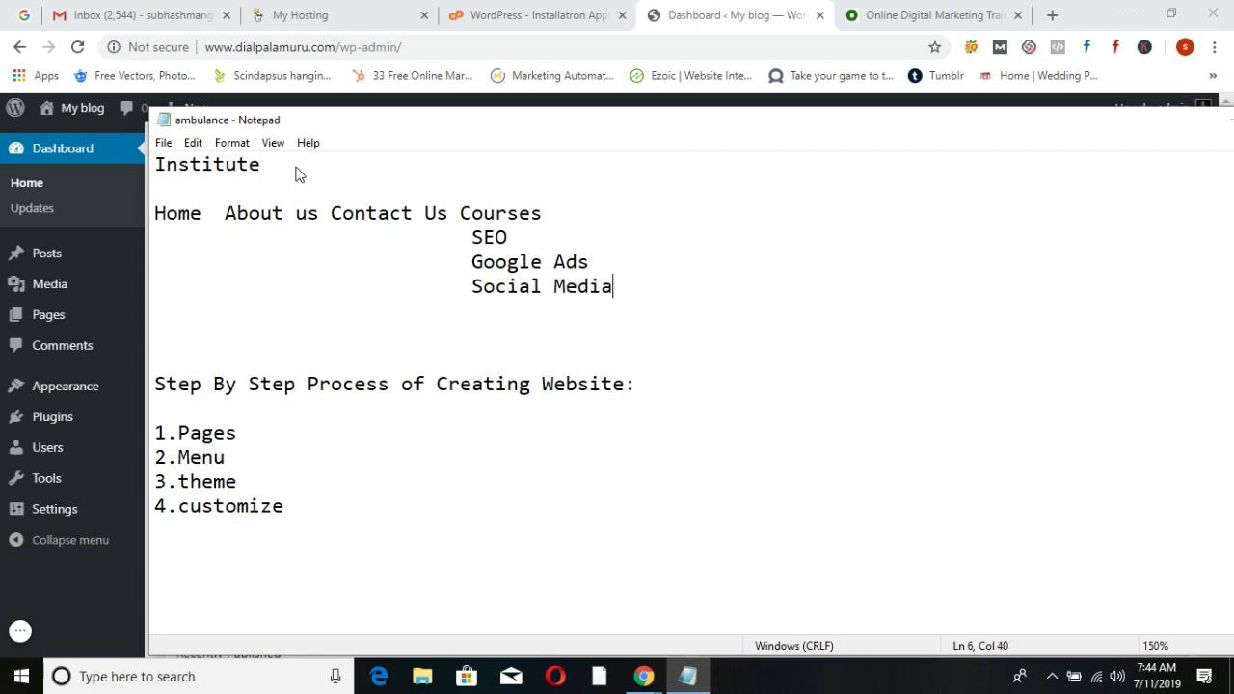
key("Return")
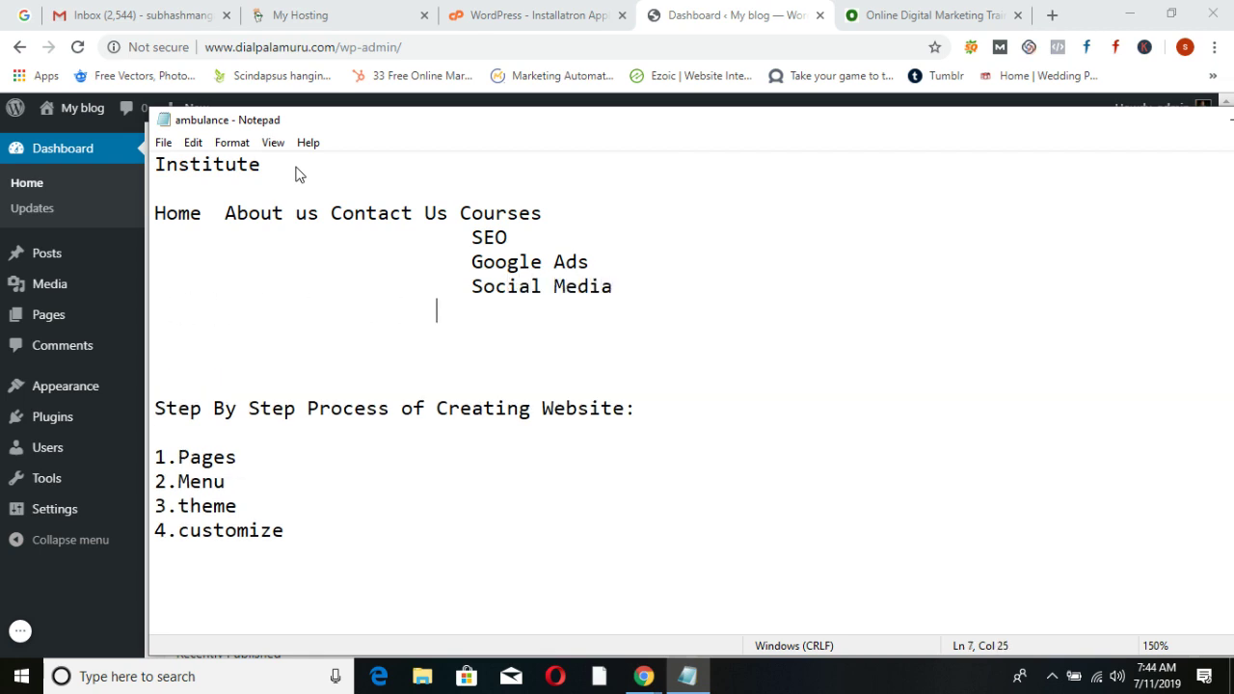
type("Digital marketing")
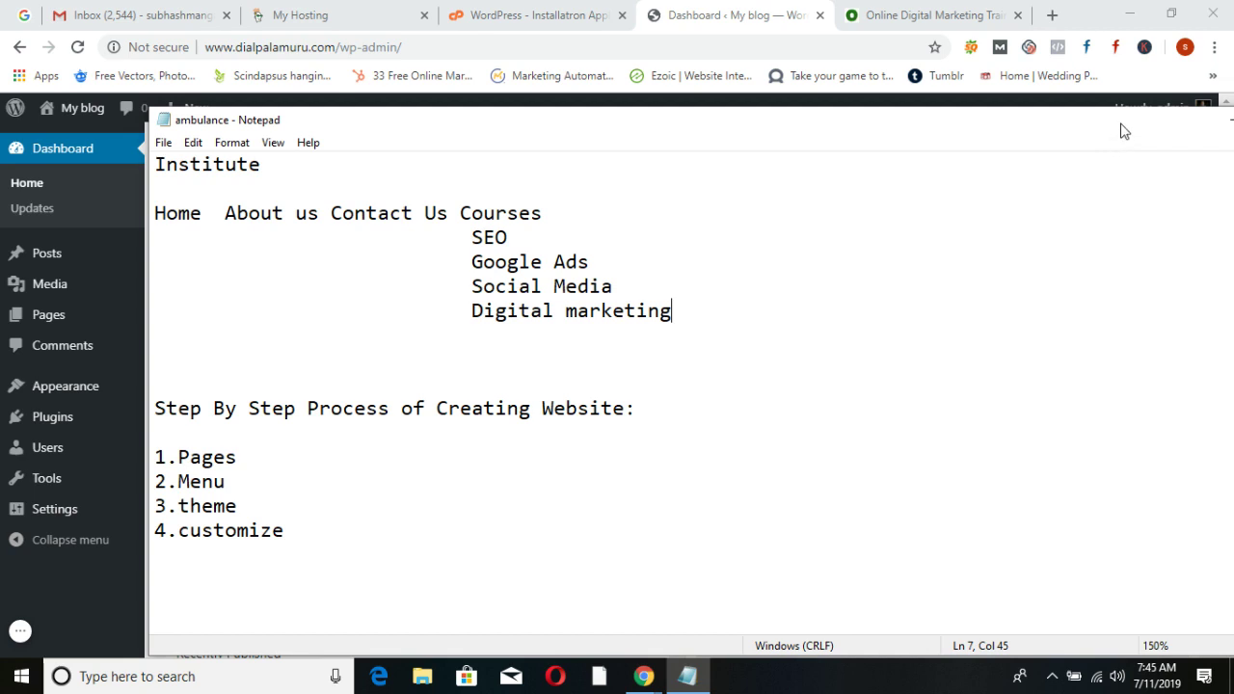
Return to the WordPress dashboard in Chrome and move the "Sample Page" page to the trash
left_click_drag(1121, 131, 1064, 148)
left_click(1094, 136)
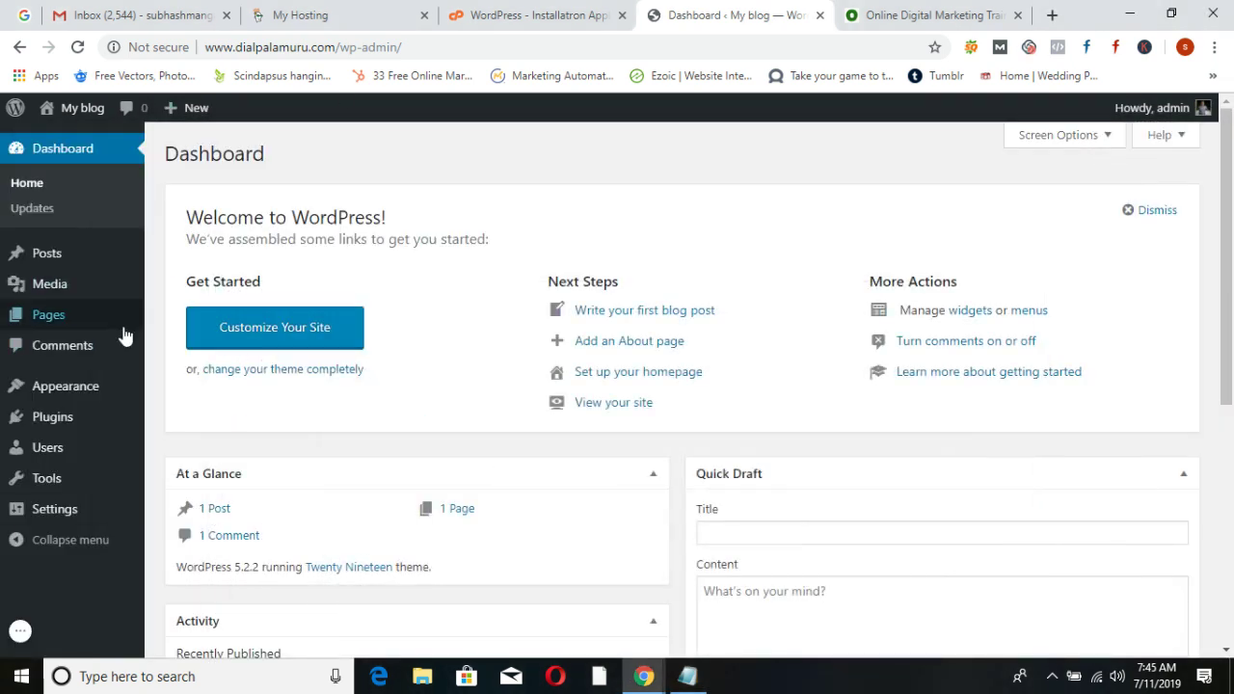
mouse_move(123, 335)
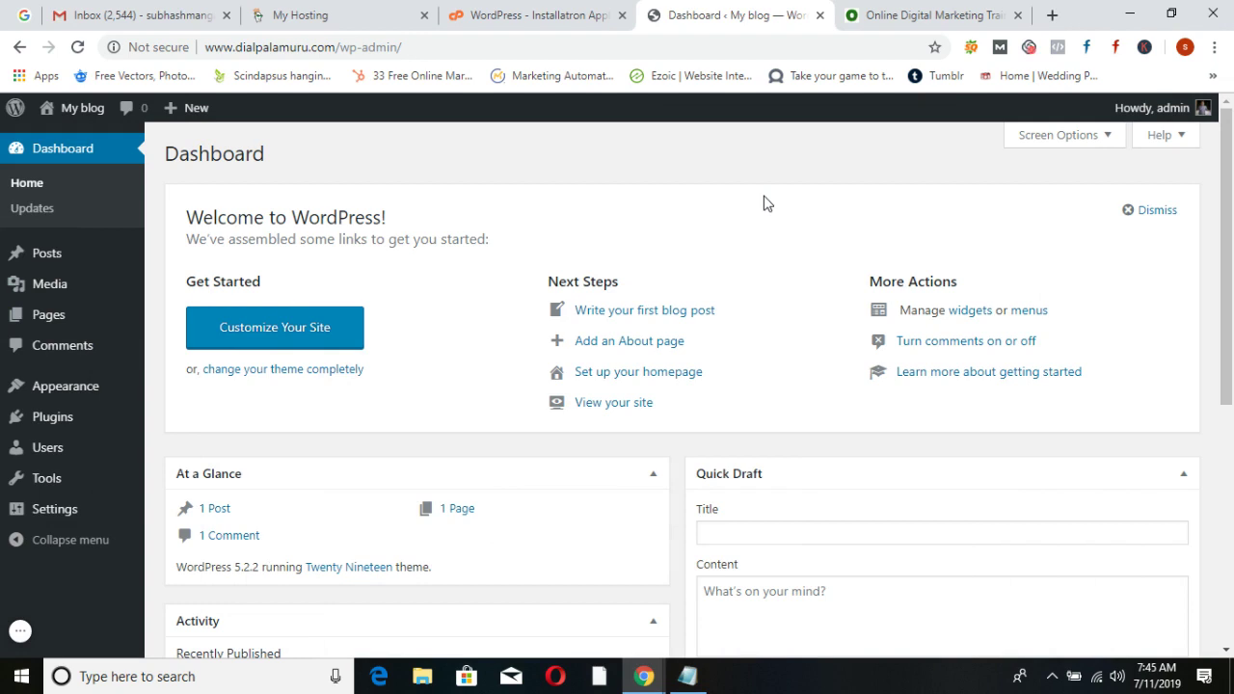
left_click(64, 317)
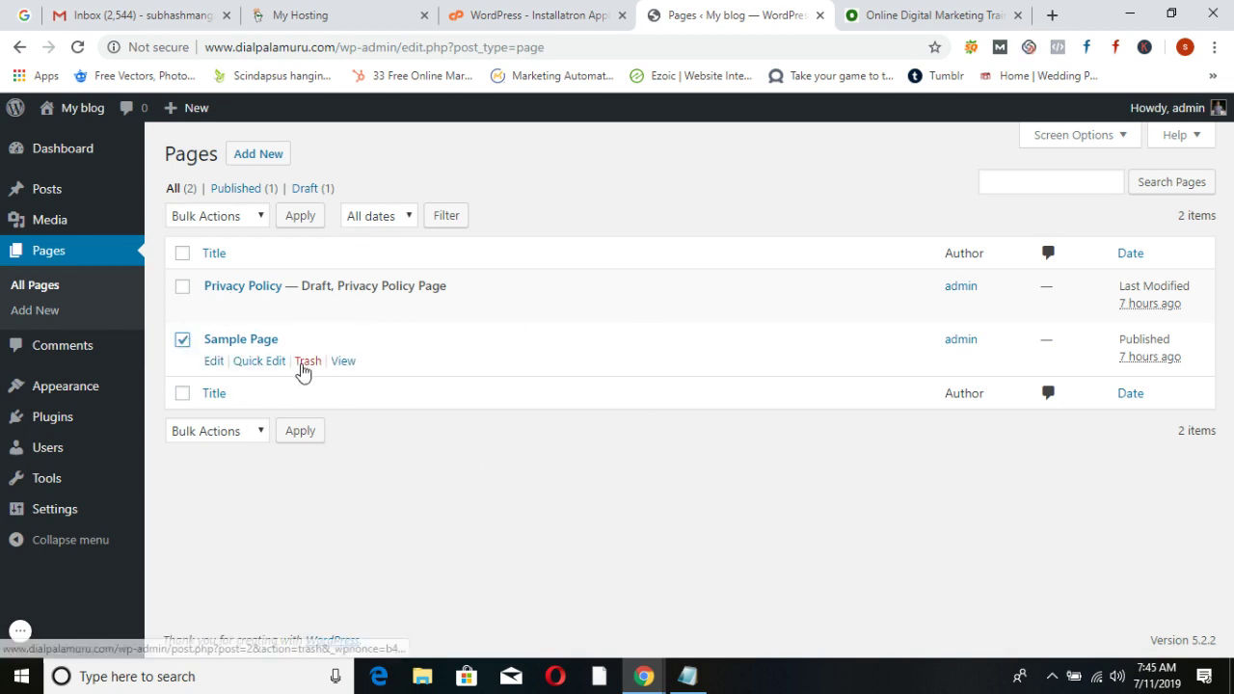
left_click(301, 367)
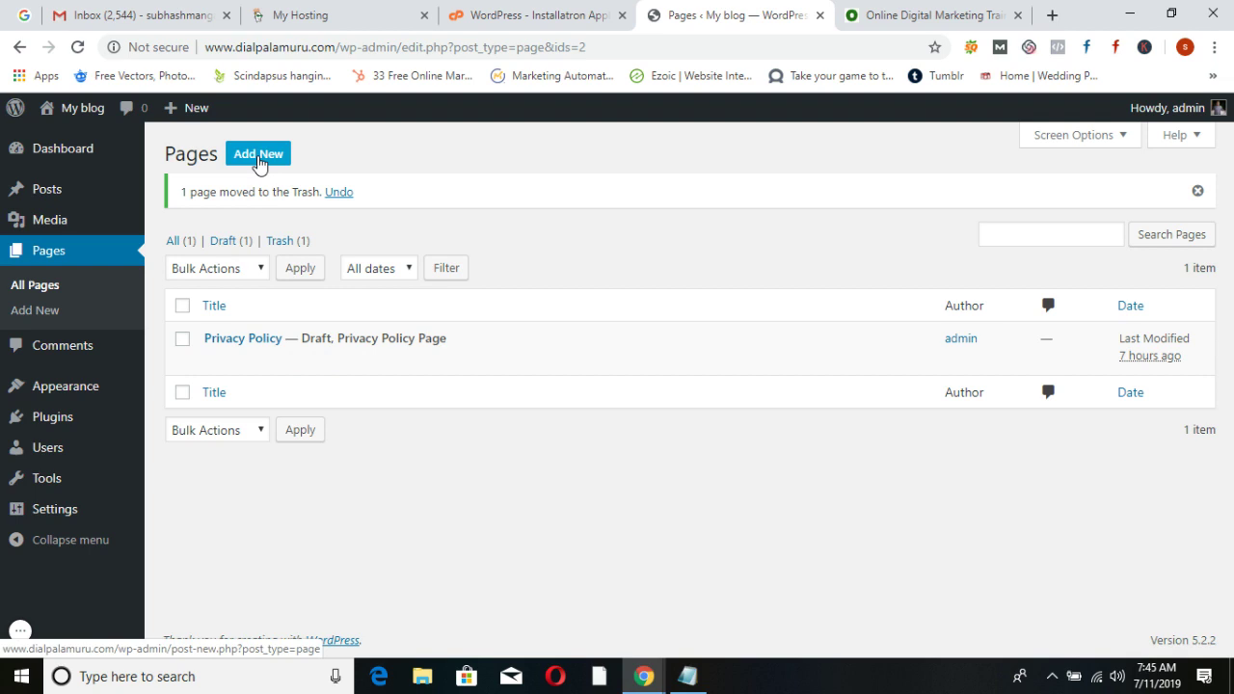
Add a new page titled "Home", dismissing the editor's welcome tip, and publish it without body content
left_click(259, 156)
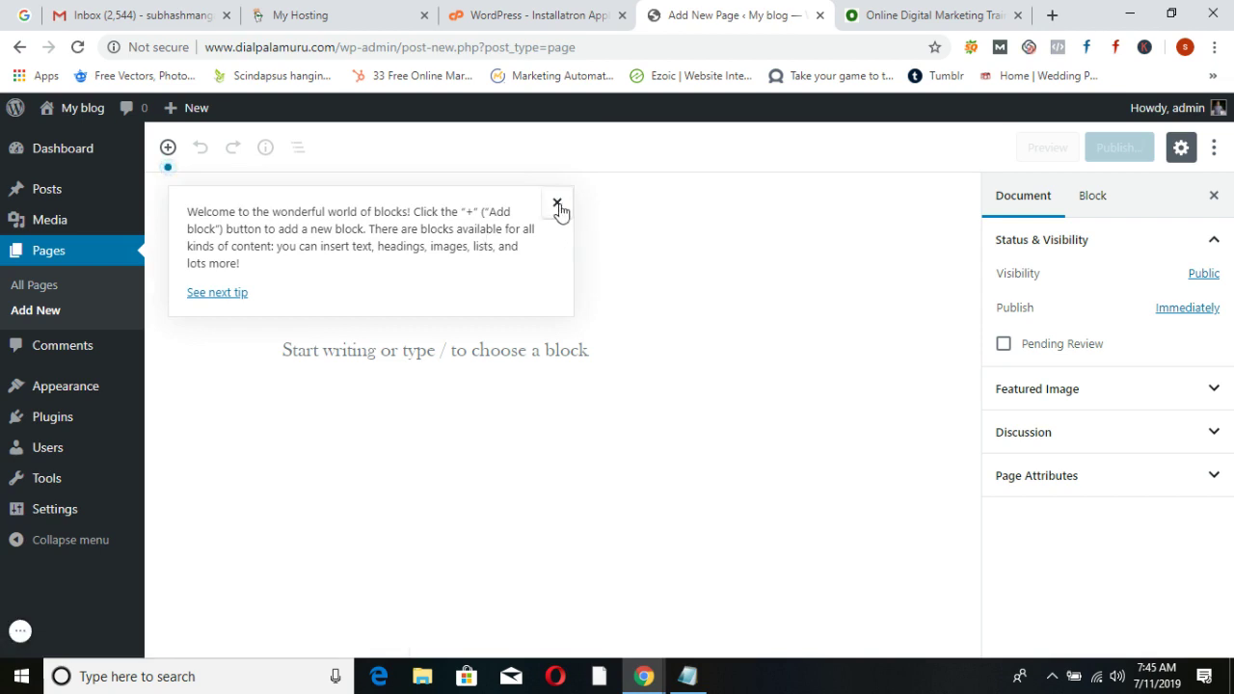
left_click(558, 204)
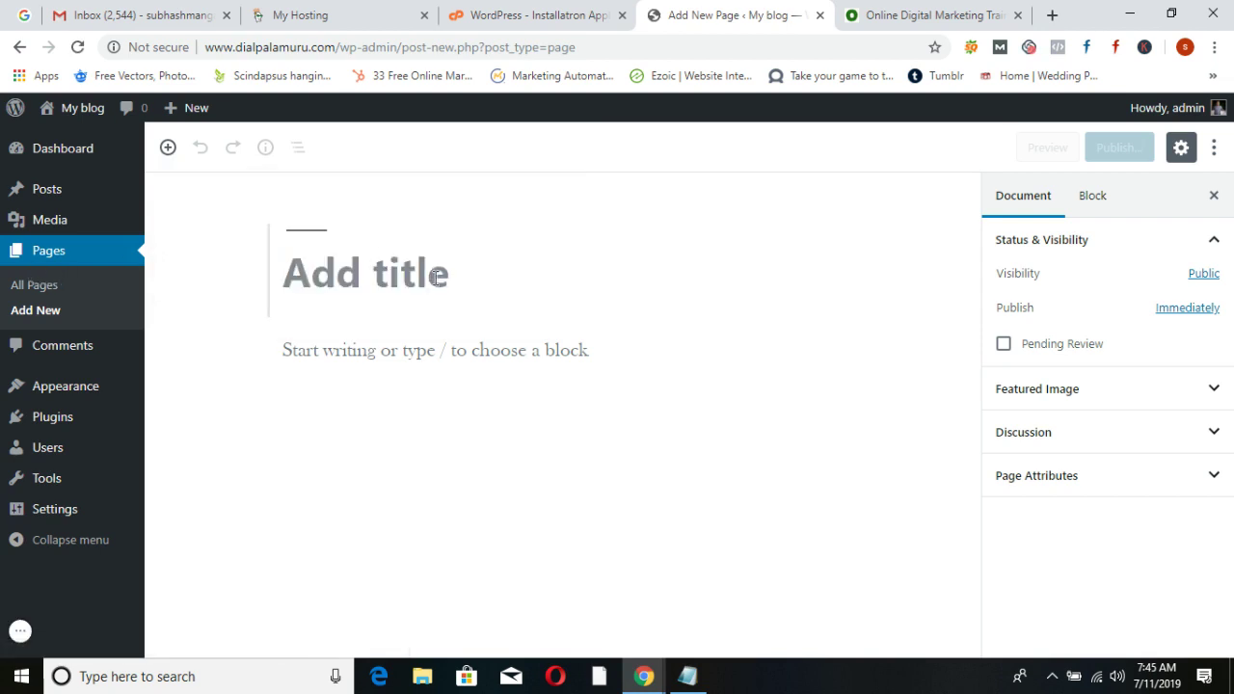
type("Home")
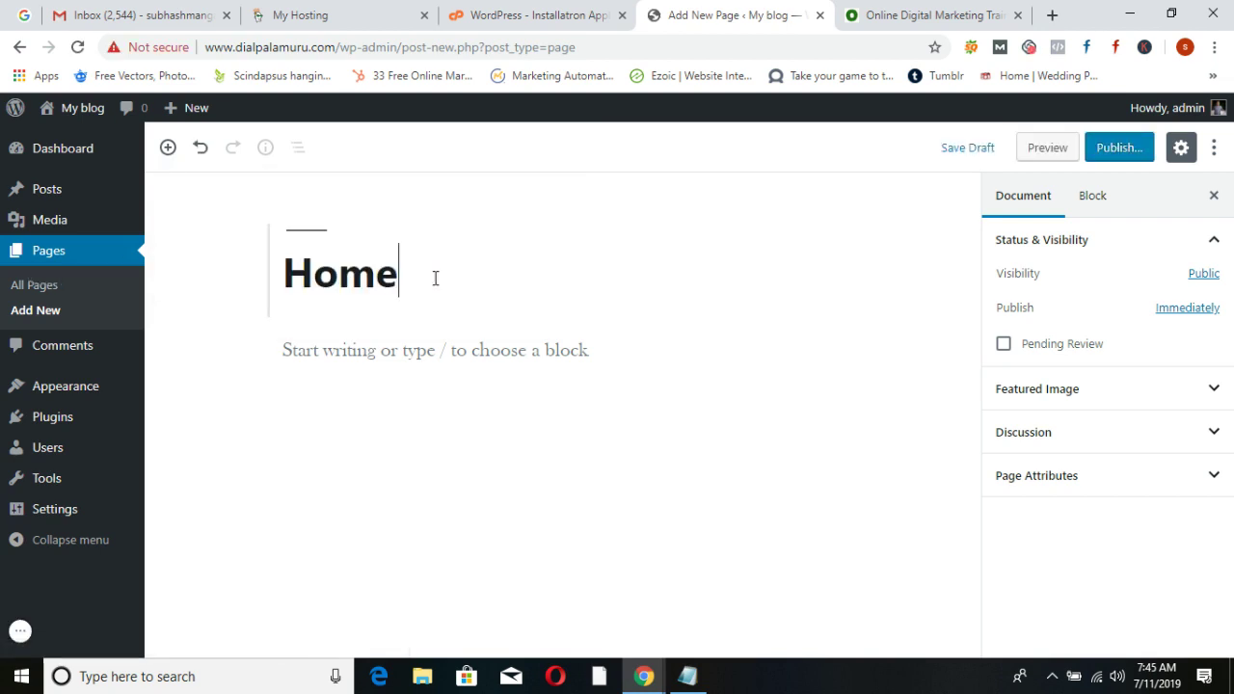
left_click(1116, 150)
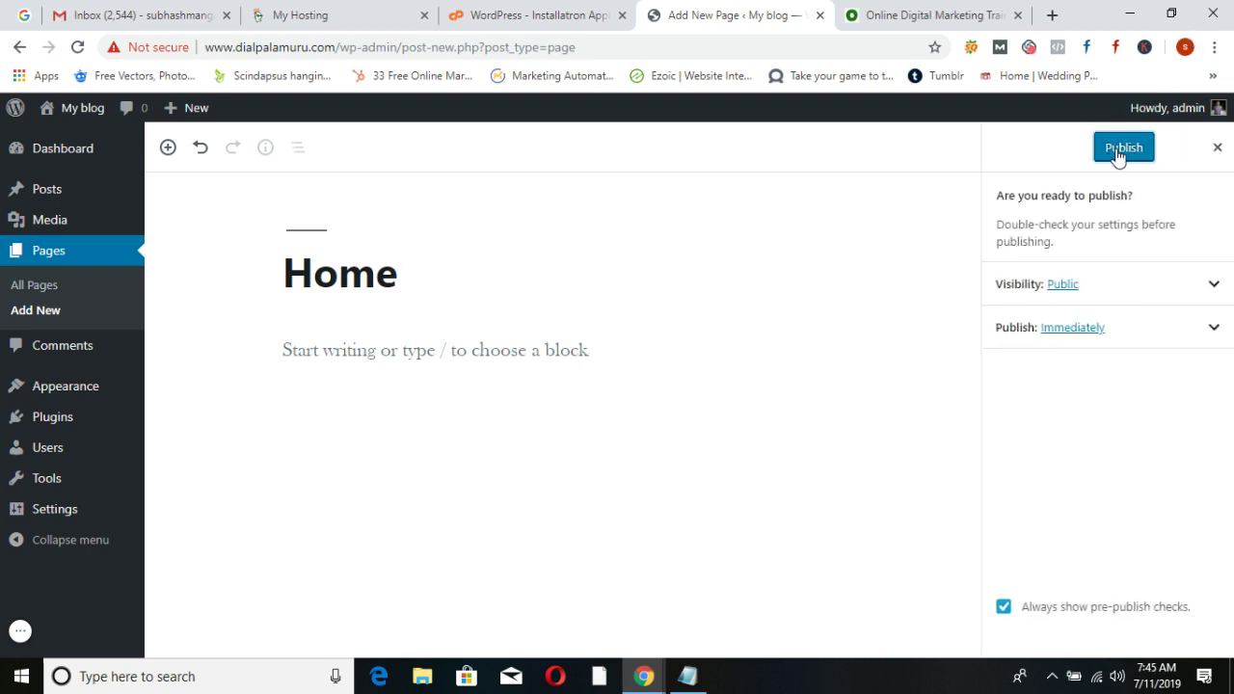
left_click(1116, 151)
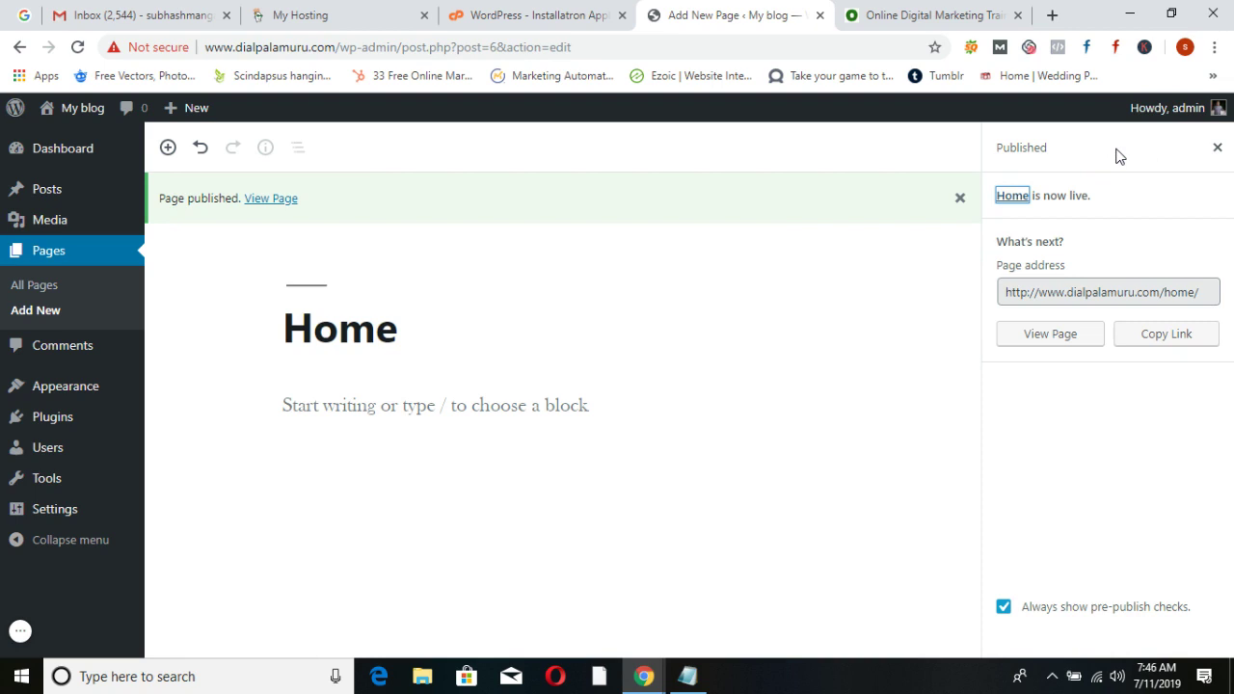
Add another new page titled "About Us" and publish it with an empty body
left_click(38, 311)
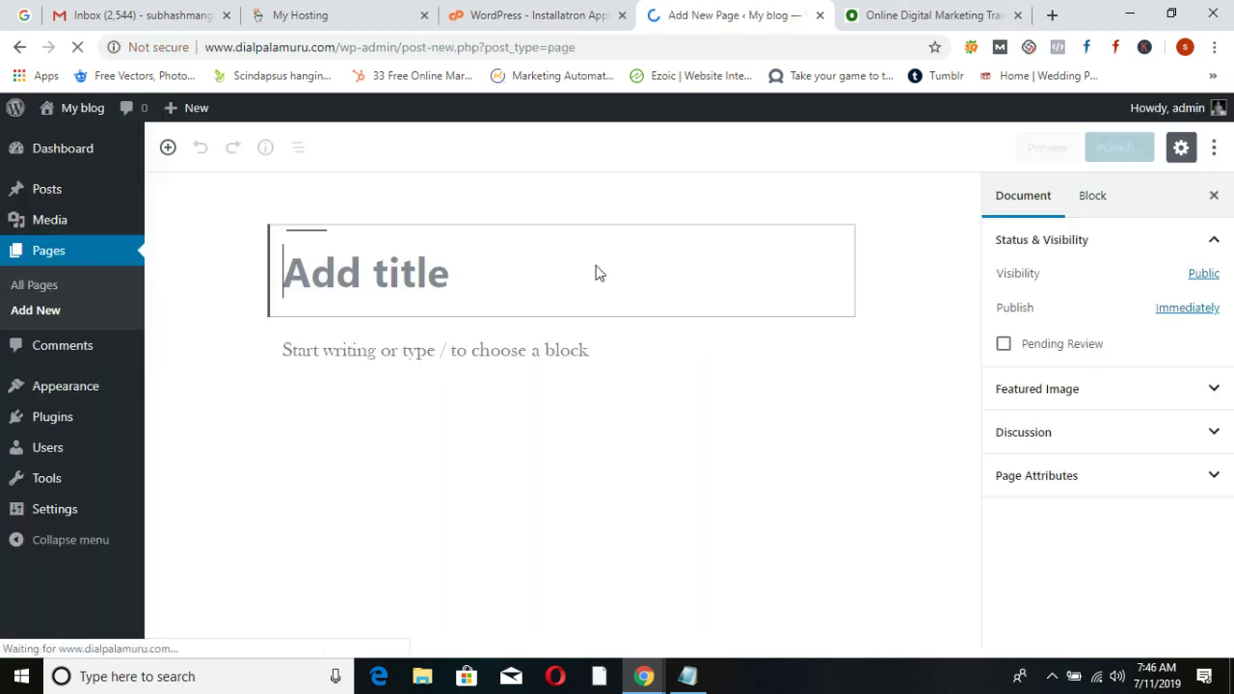
type("About")
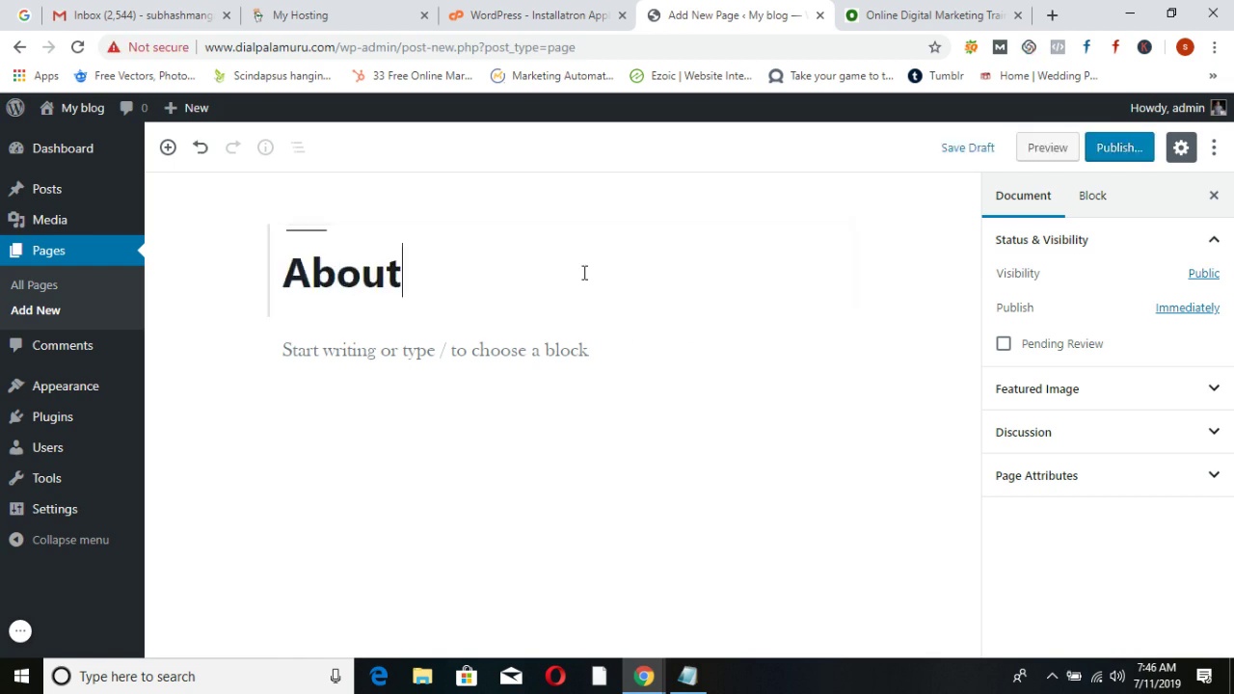
type(" Us")
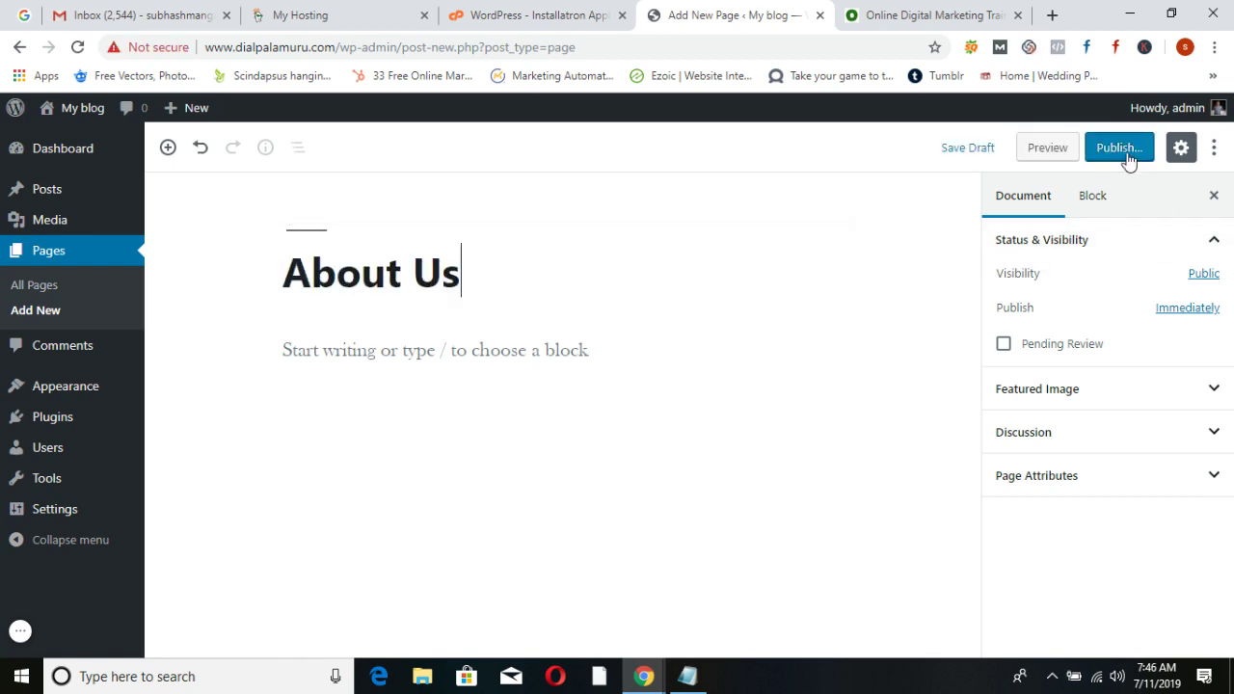
left_click(1130, 161)
left_click(1125, 154)
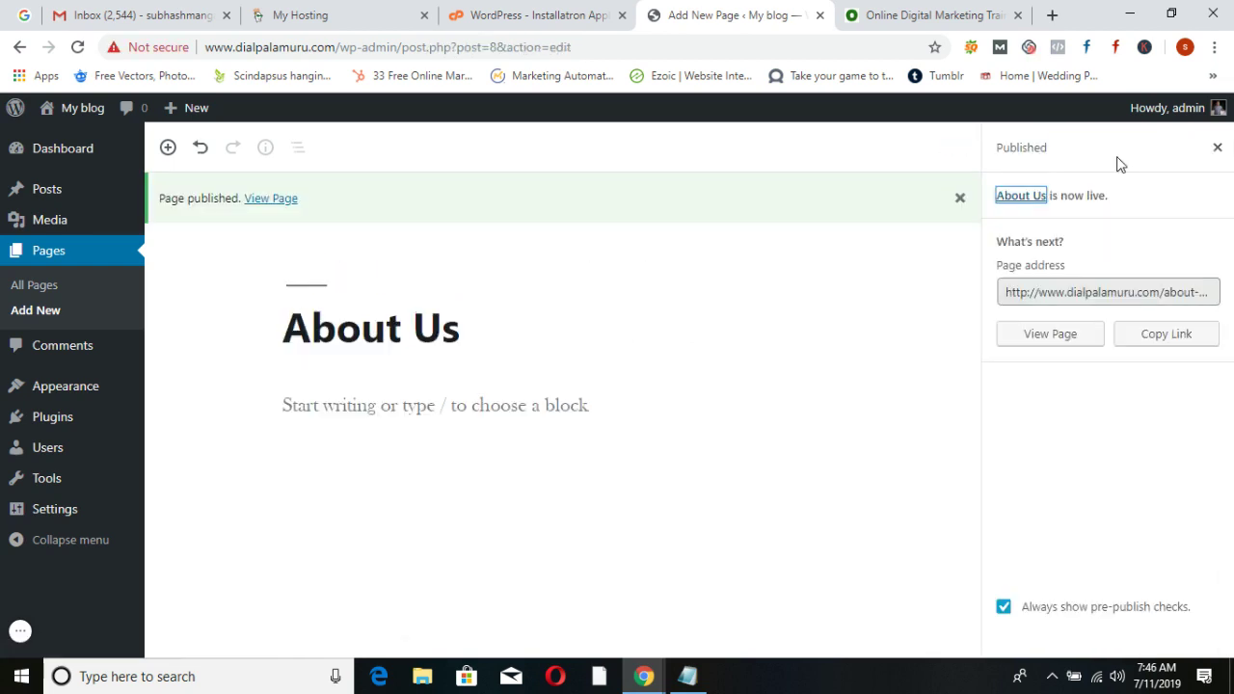
Create a new page titled "Contact us" and publish it with an empty body
left_click(39, 319)
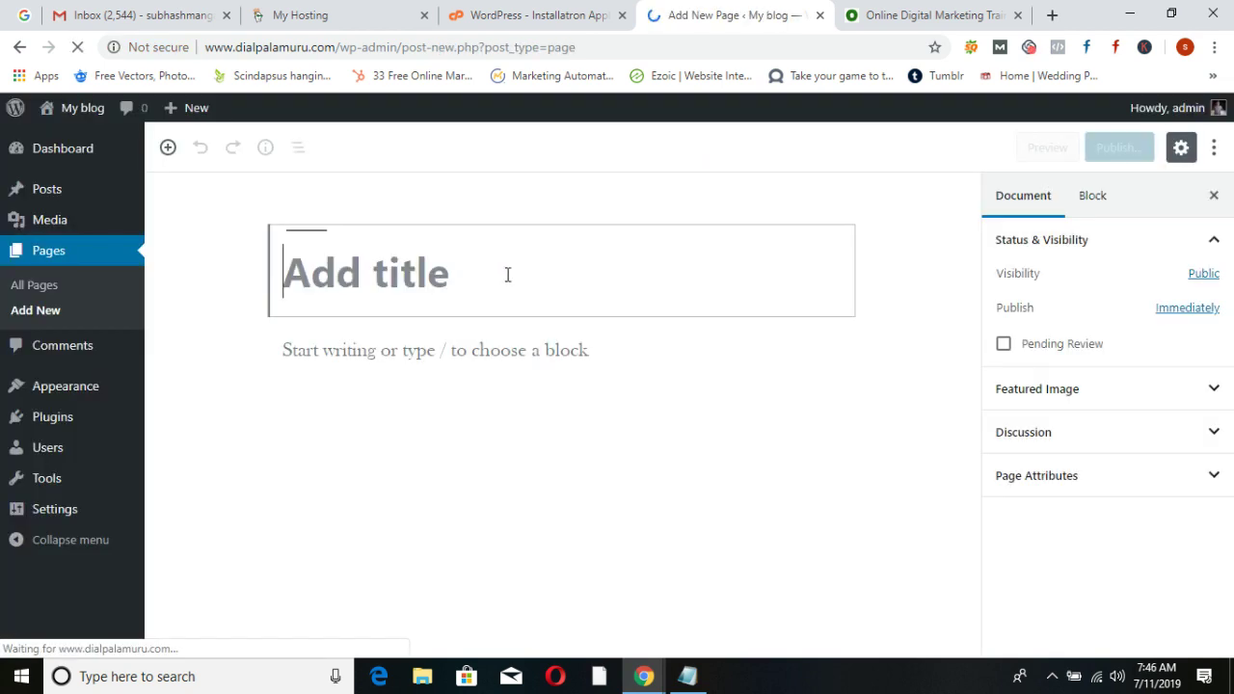
type("Co")
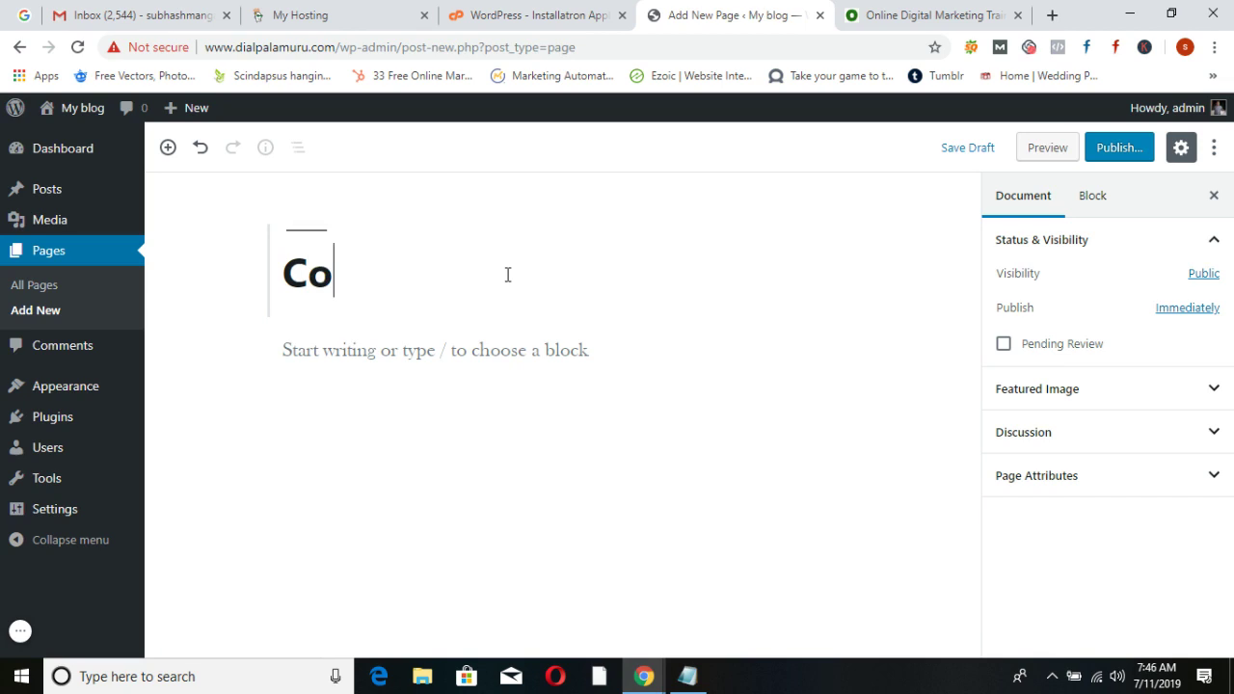
type("ntact us")
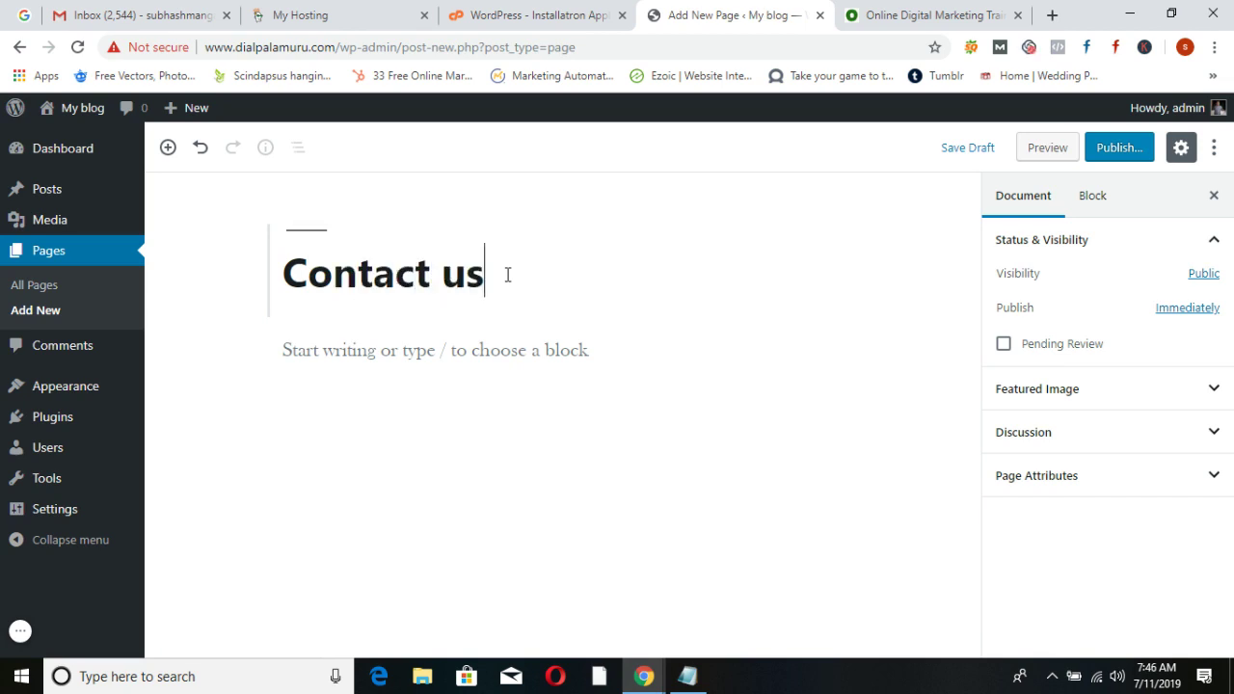
left_click(1120, 150)
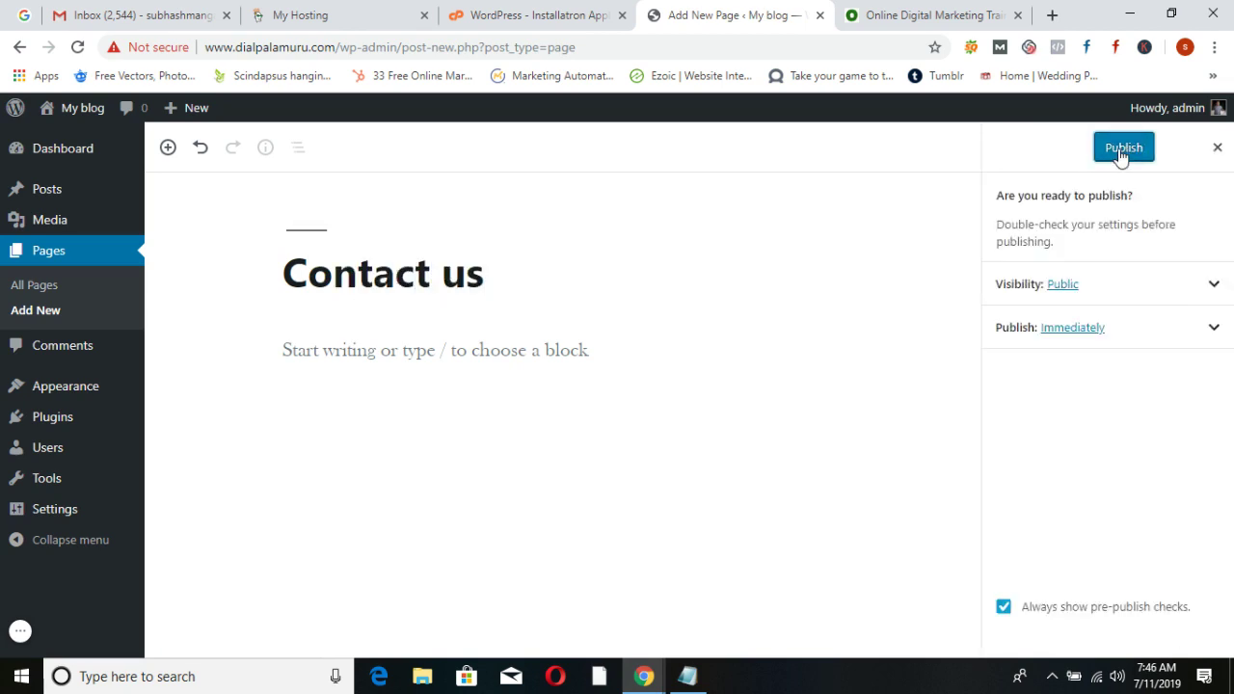
left_click(1122, 155)
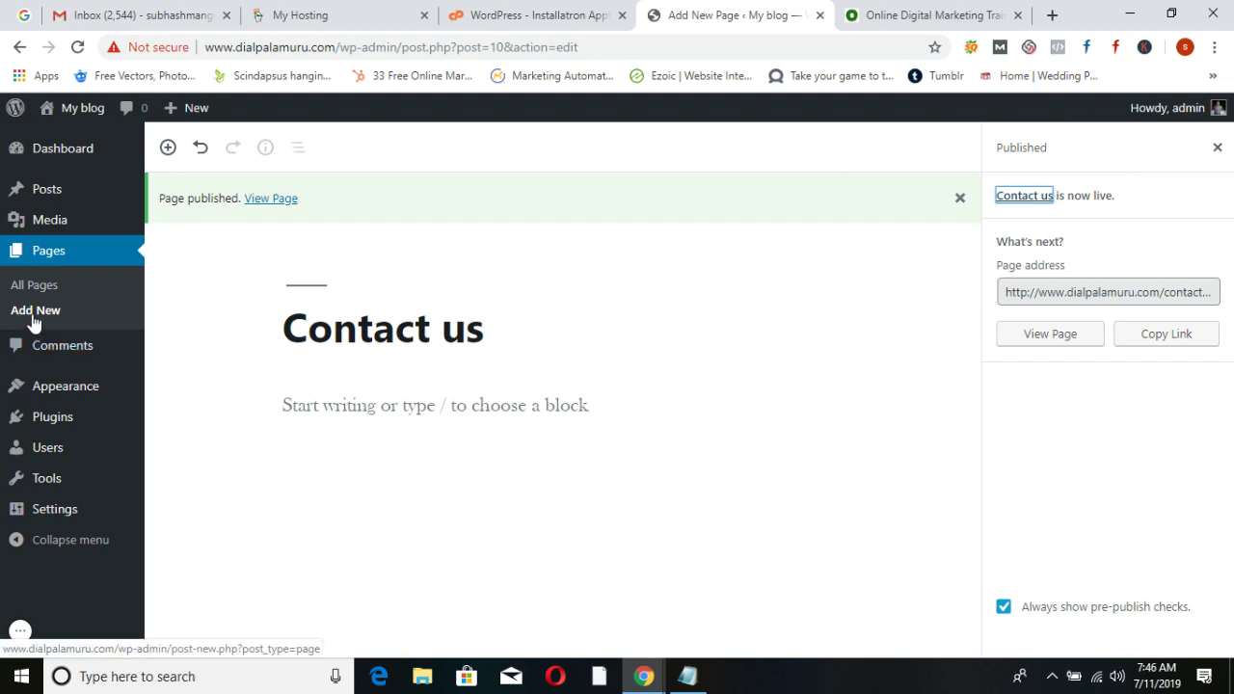
Create a new page titled "Courses" and publish it with an empty body
left_click(34, 318)
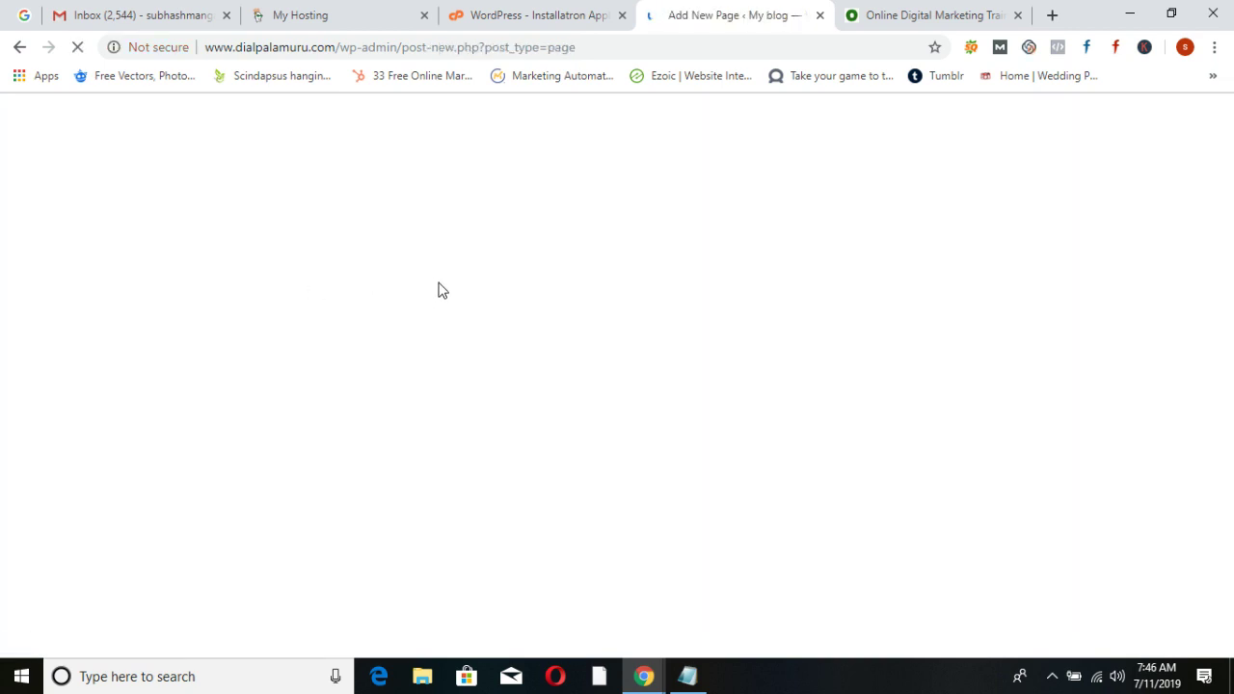
type("Cou")
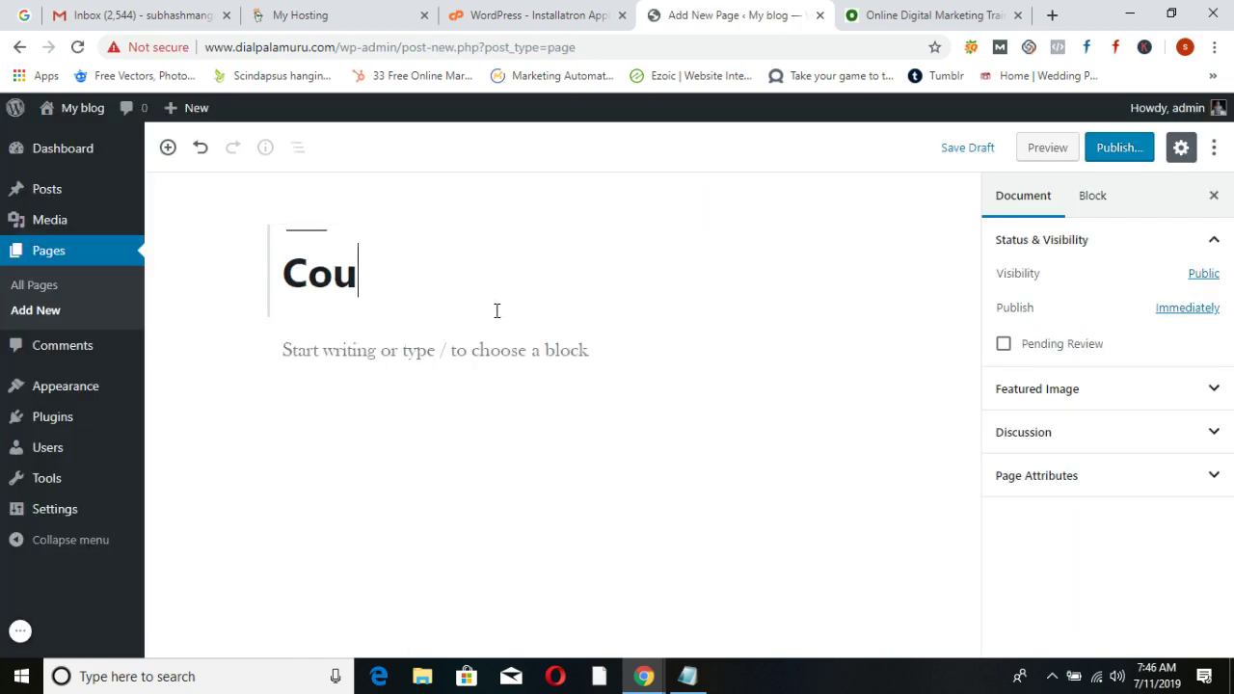
type("rses")
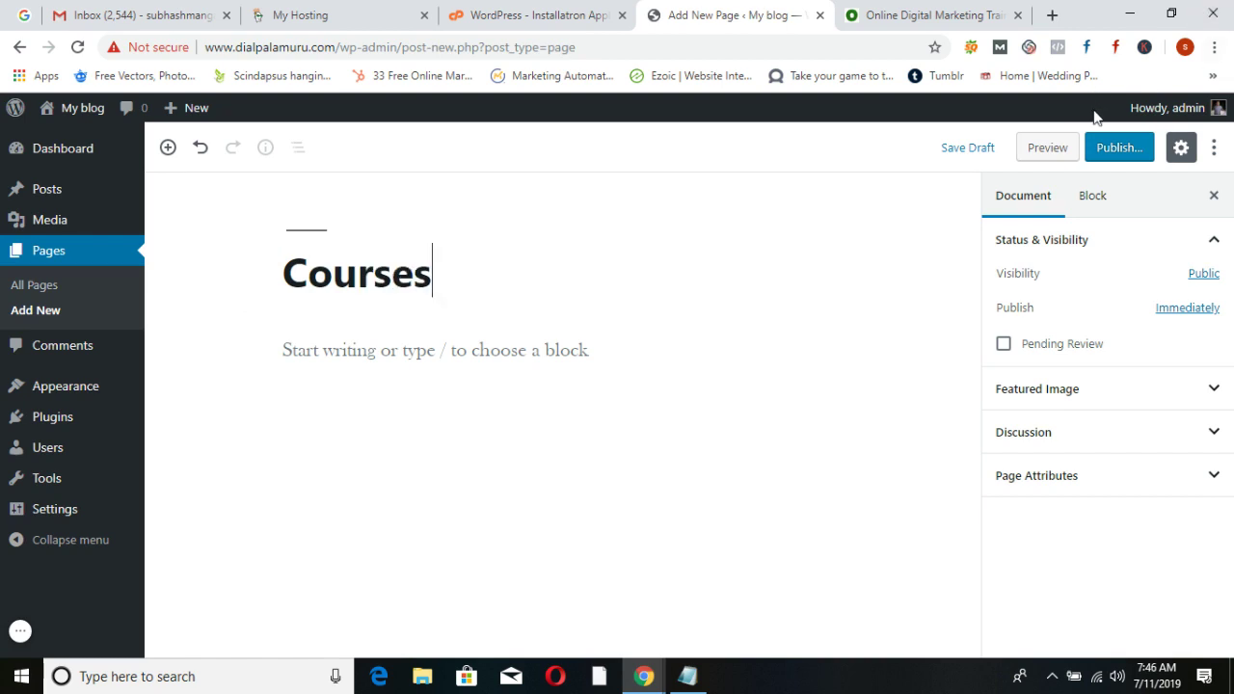
left_click(1108, 147)
left_click(1108, 147)
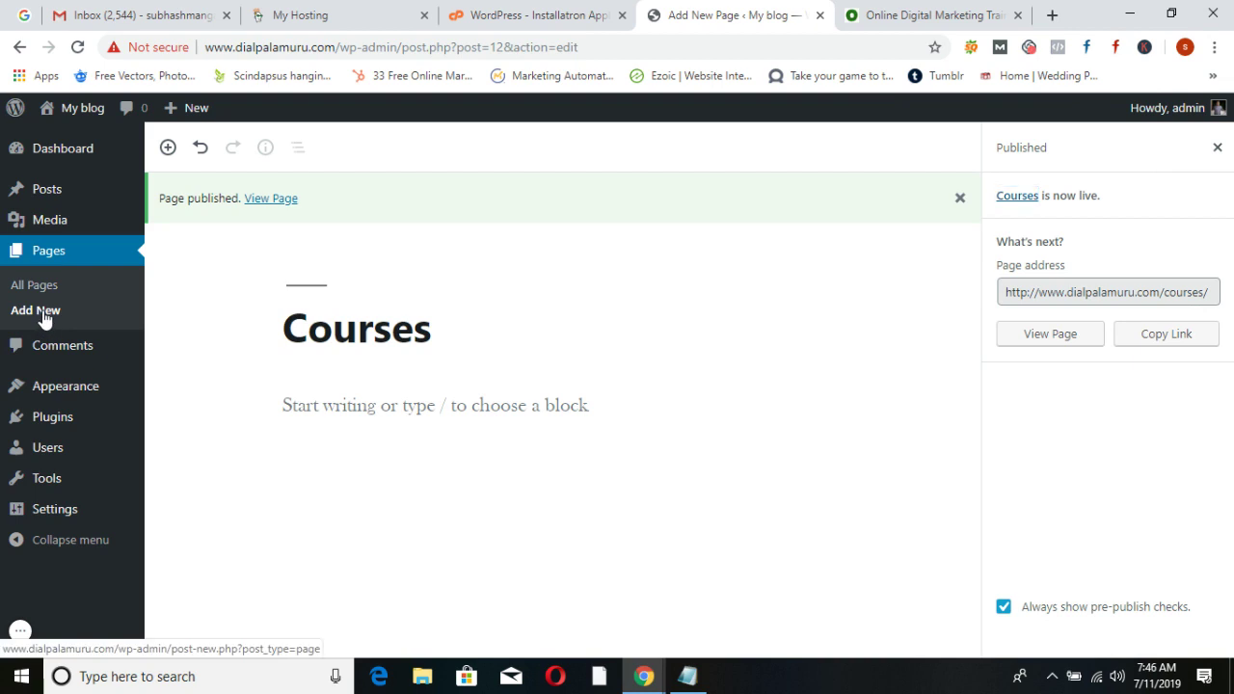
Create a new page titled "SEO" and publish it with an empty body
left_click(44, 318)
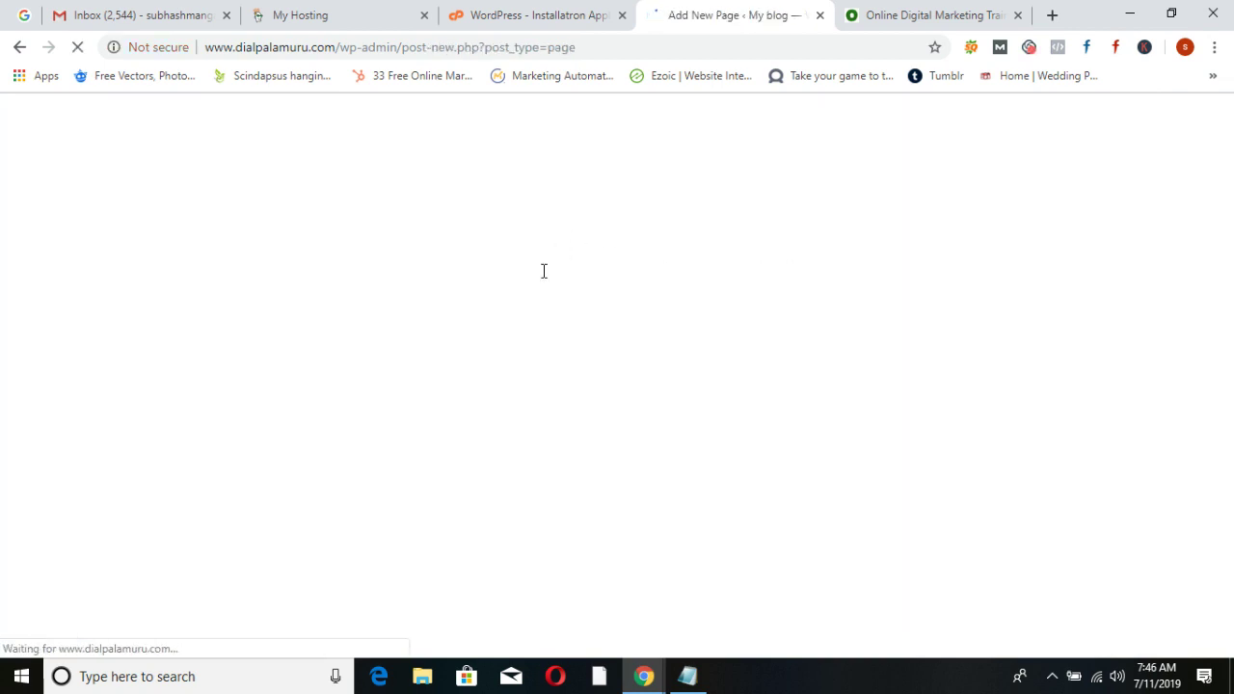
type("SEO")
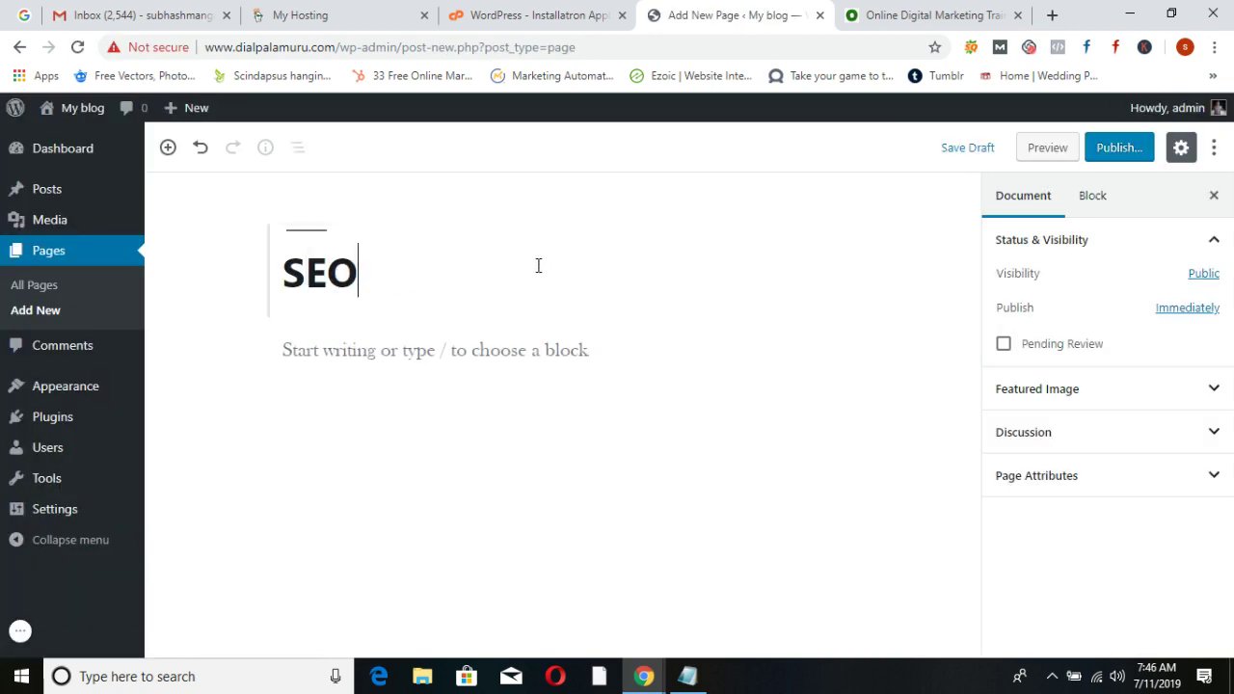
left_click(1104, 149)
left_click(1104, 149)
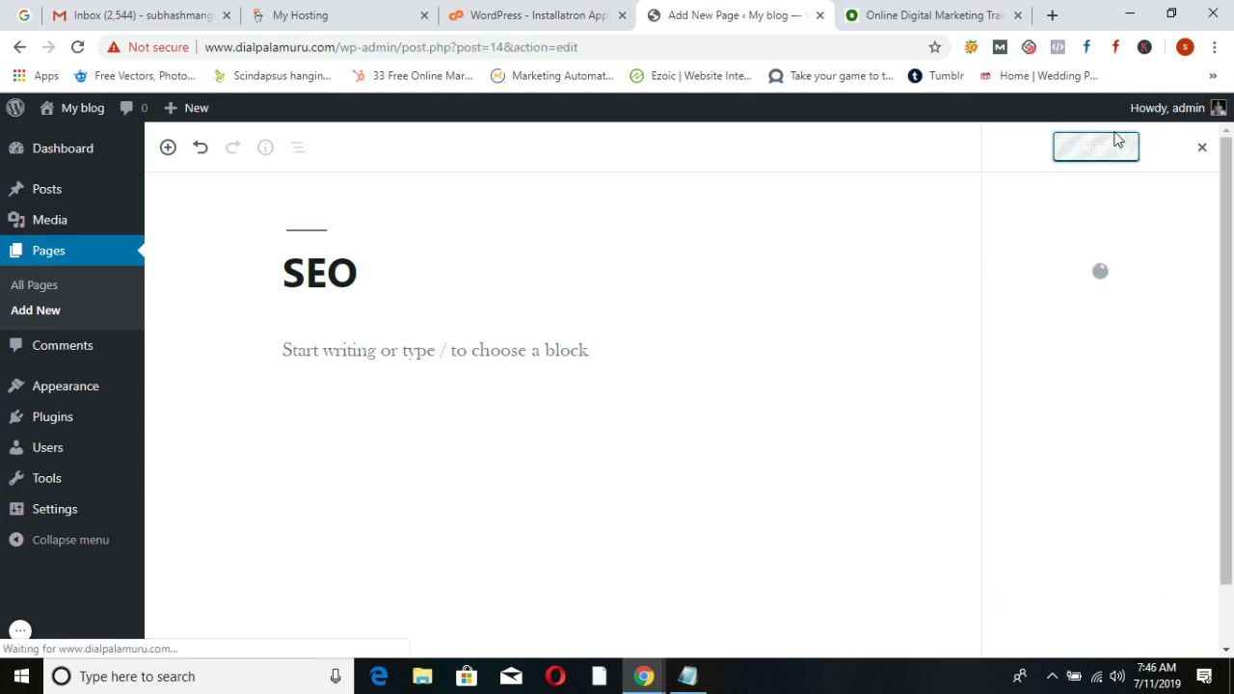
Create a new page titled "Google Ads" and publish it with an empty body
left_click(44, 316)
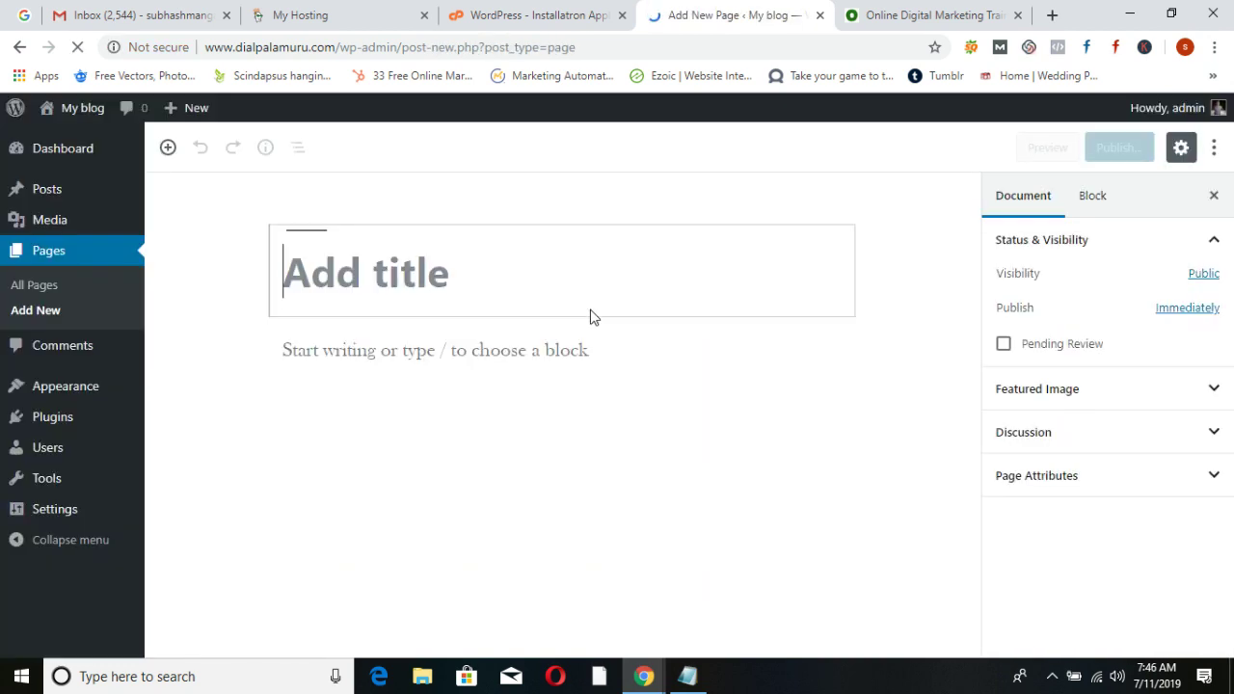
type("Google")
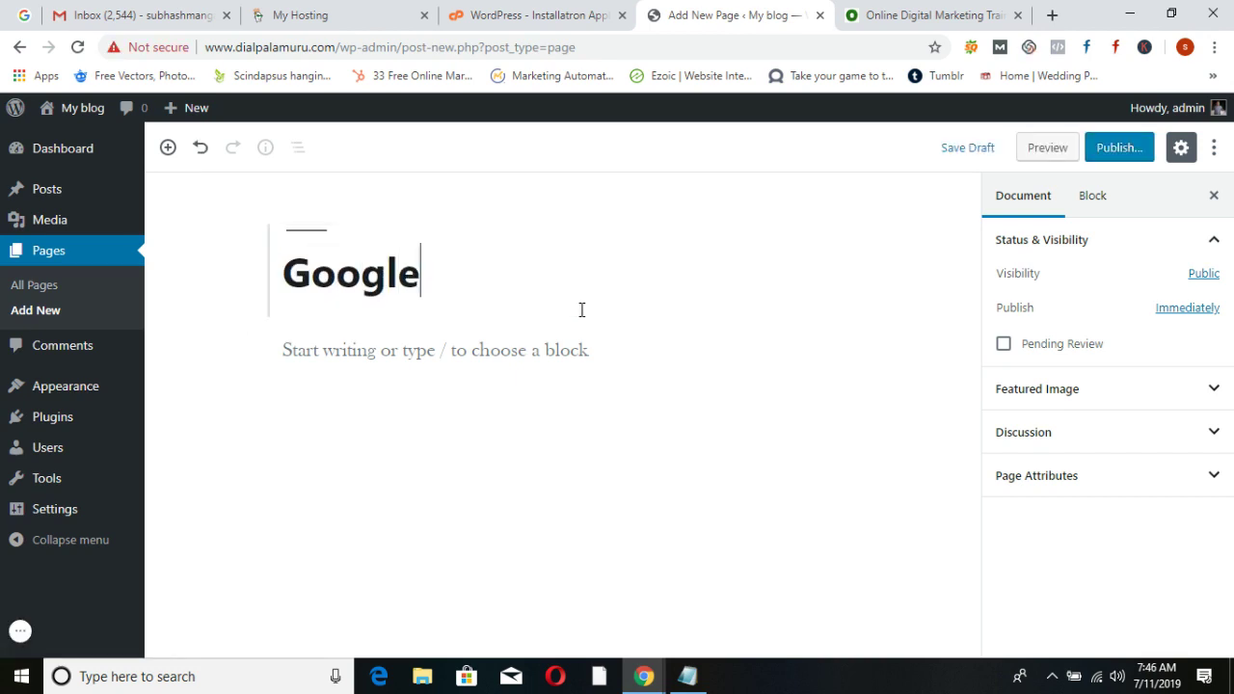
type(" Ads")
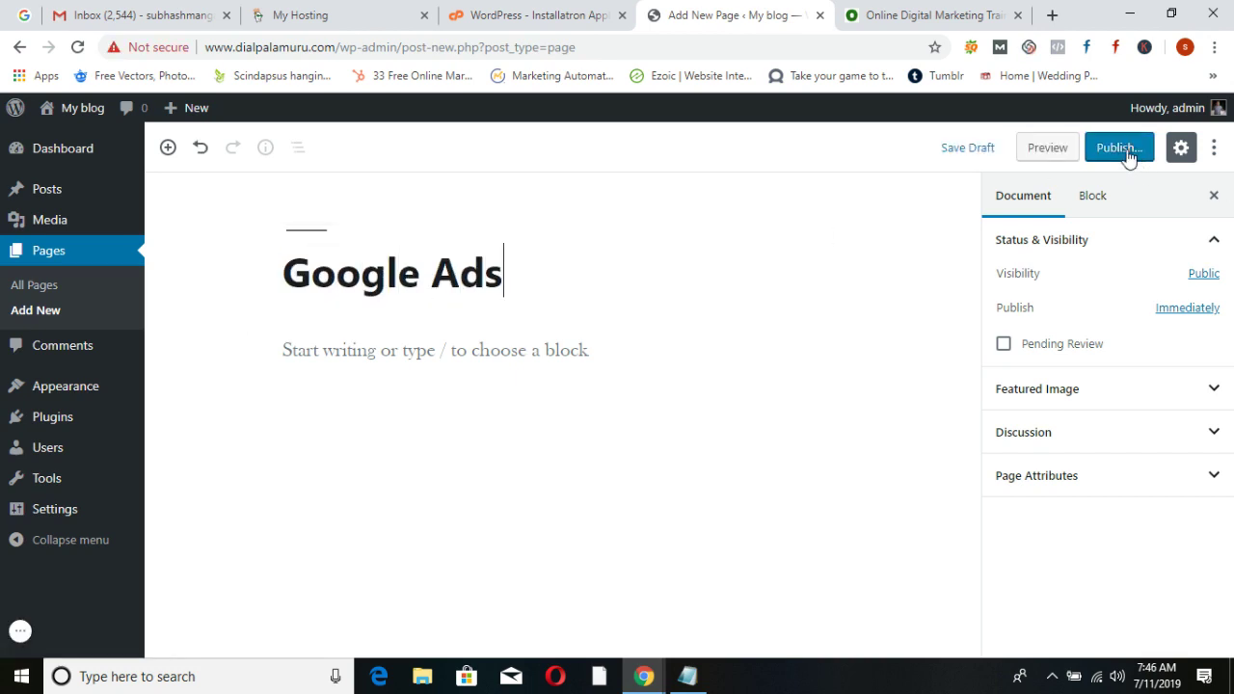
left_click(1121, 148)
left_click(1125, 150)
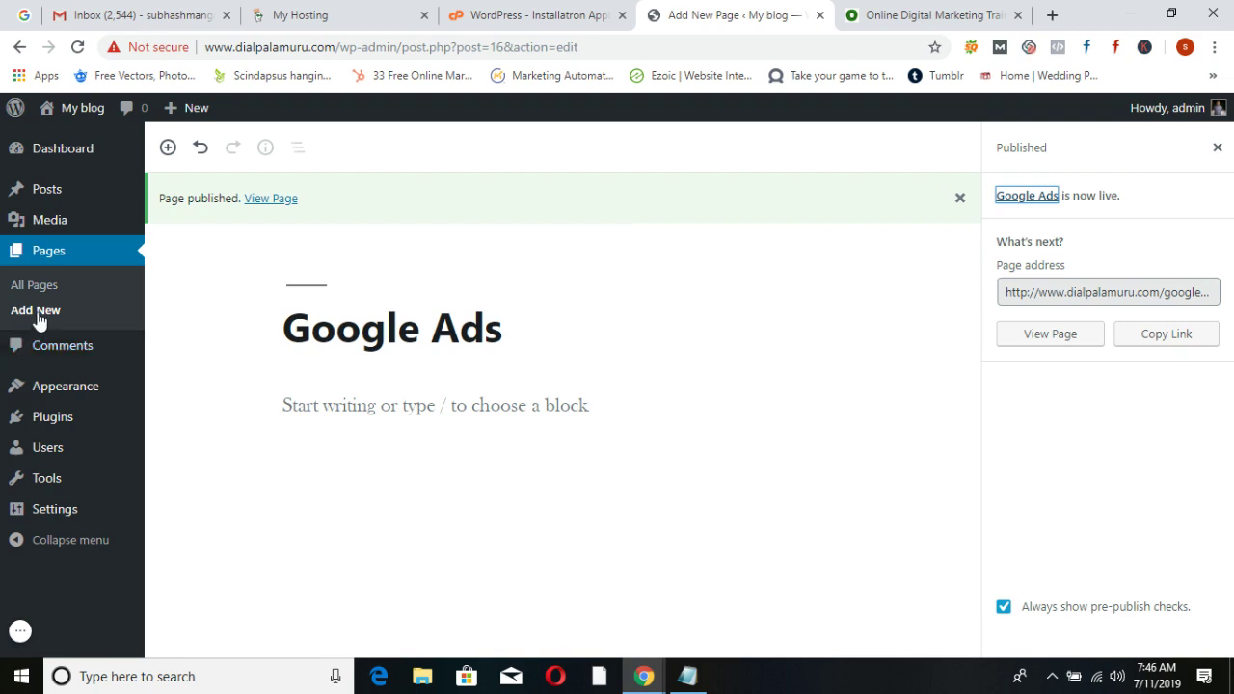
Create a new page titled "Social Media" and publish it with an empty body
left_click(39, 317)
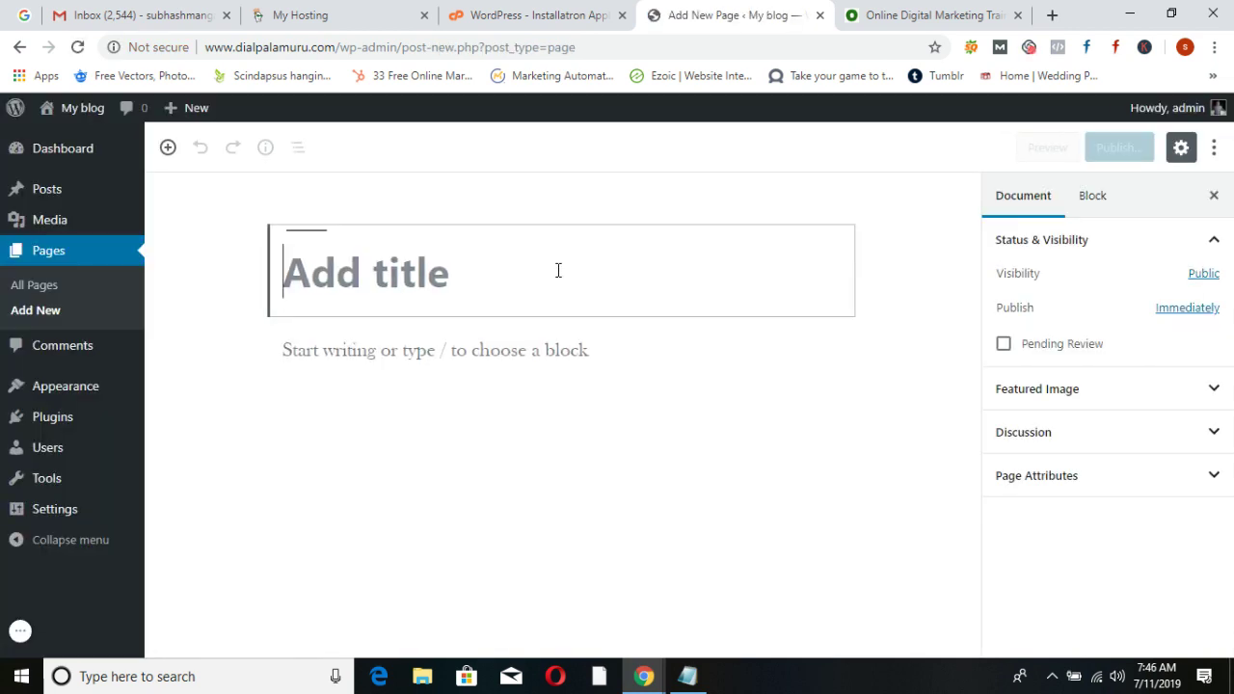
type("Social Me")
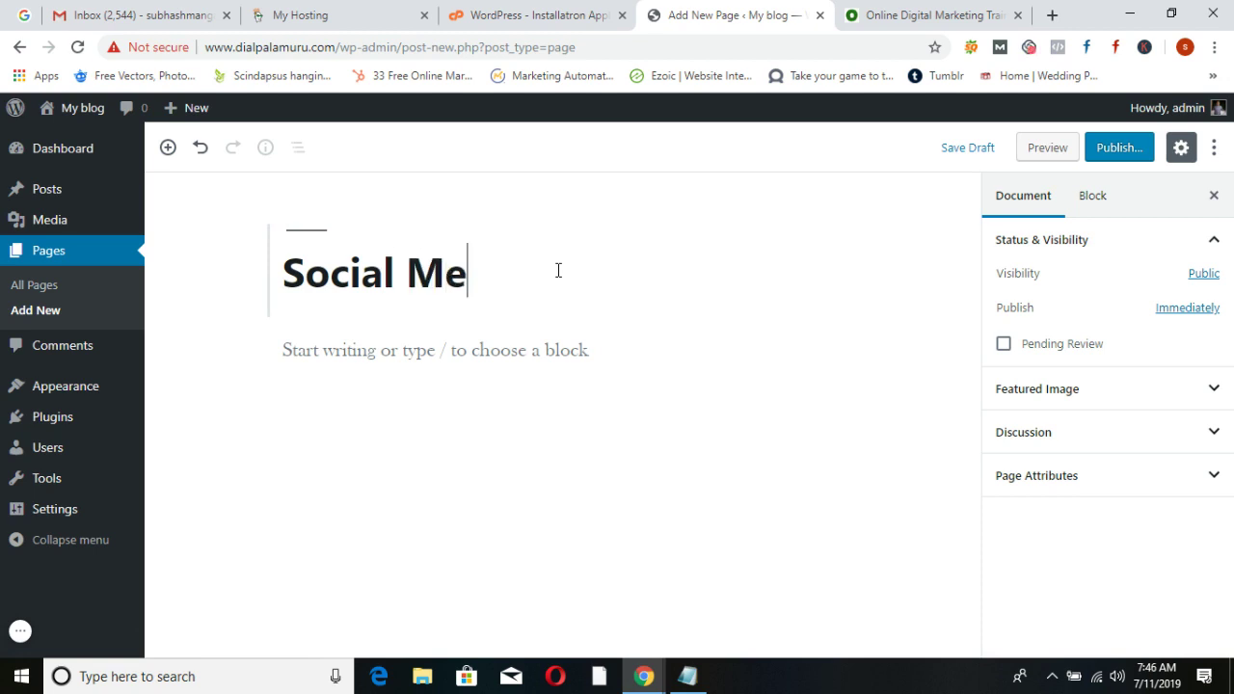
type("dia")
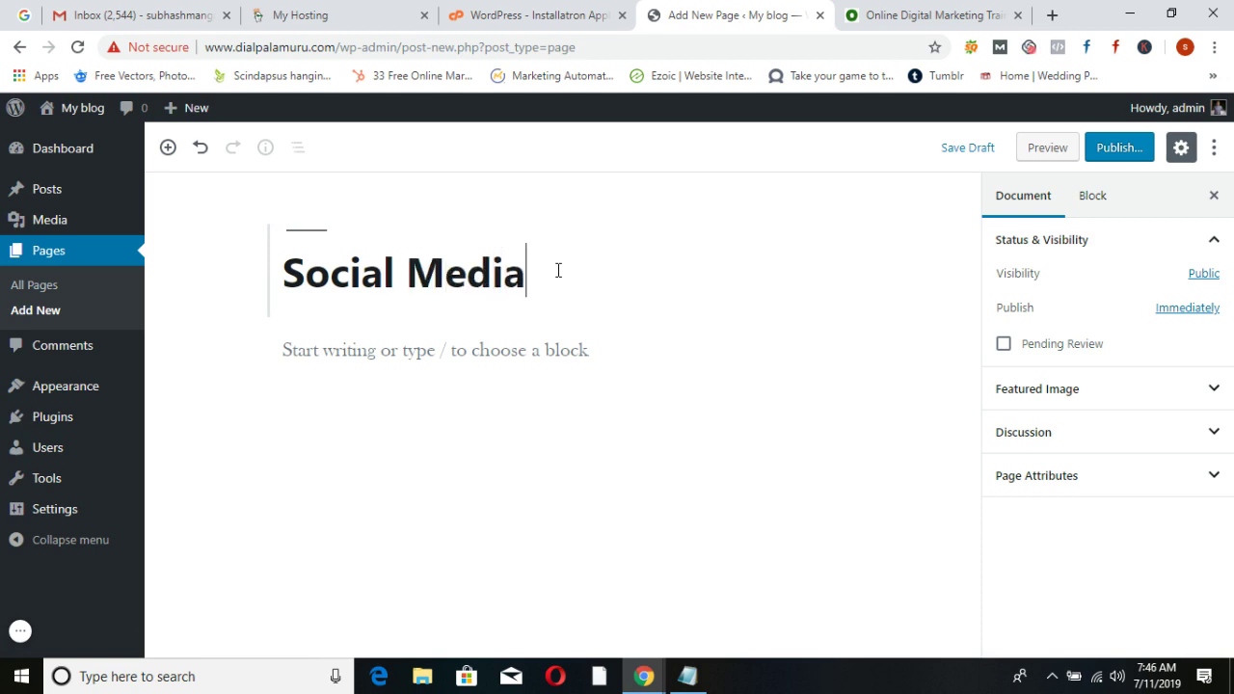
left_click(1105, 159)
left_click(1120, 149)
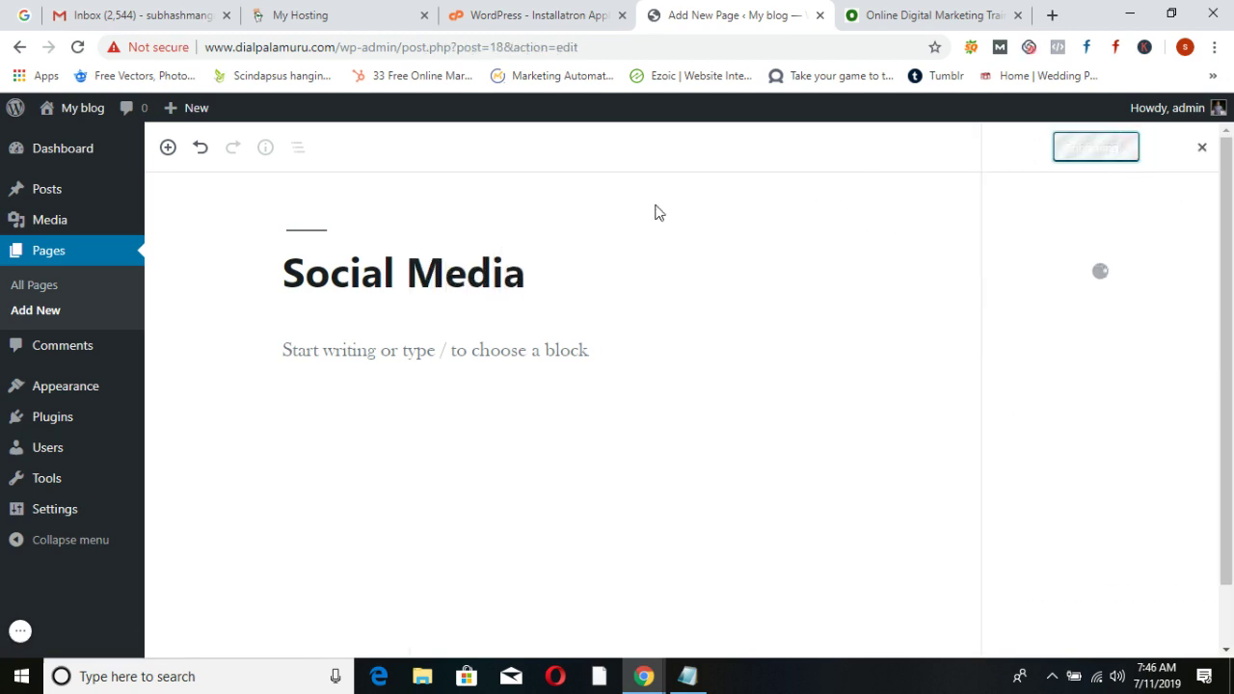
Create and publish an empty page titled "Digital Marketing", and review the list of all the site's pages
left_click(31, 310)
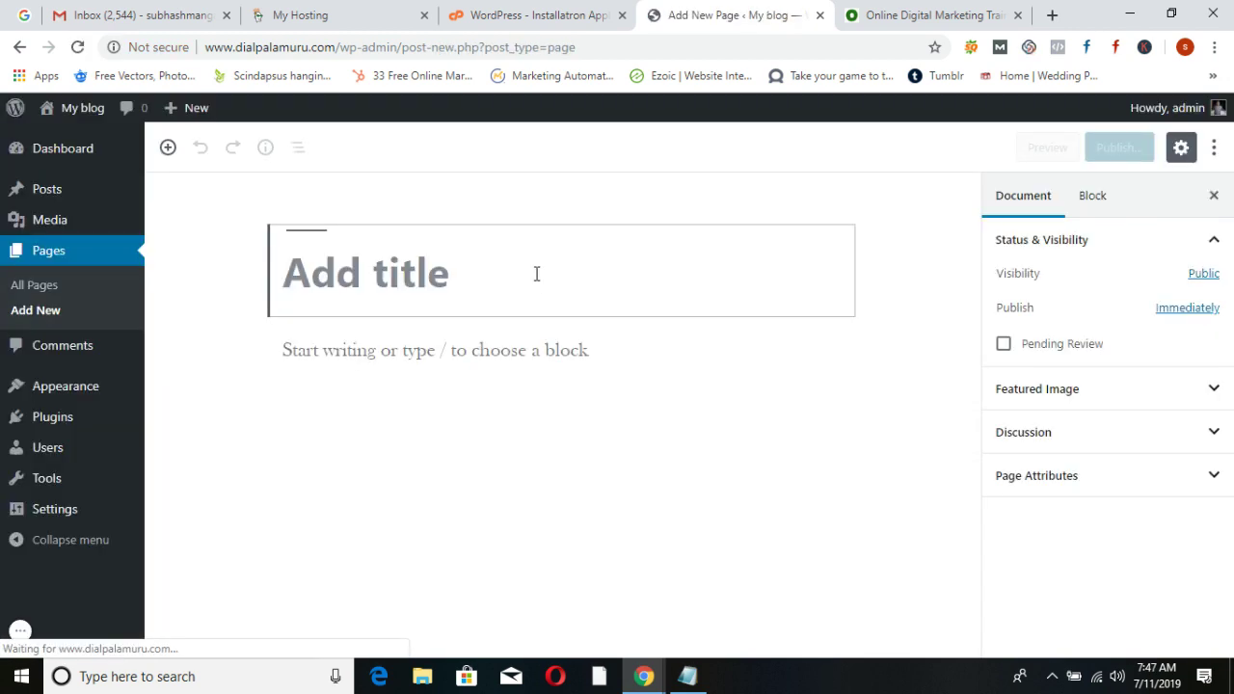
type("Digital Mar")
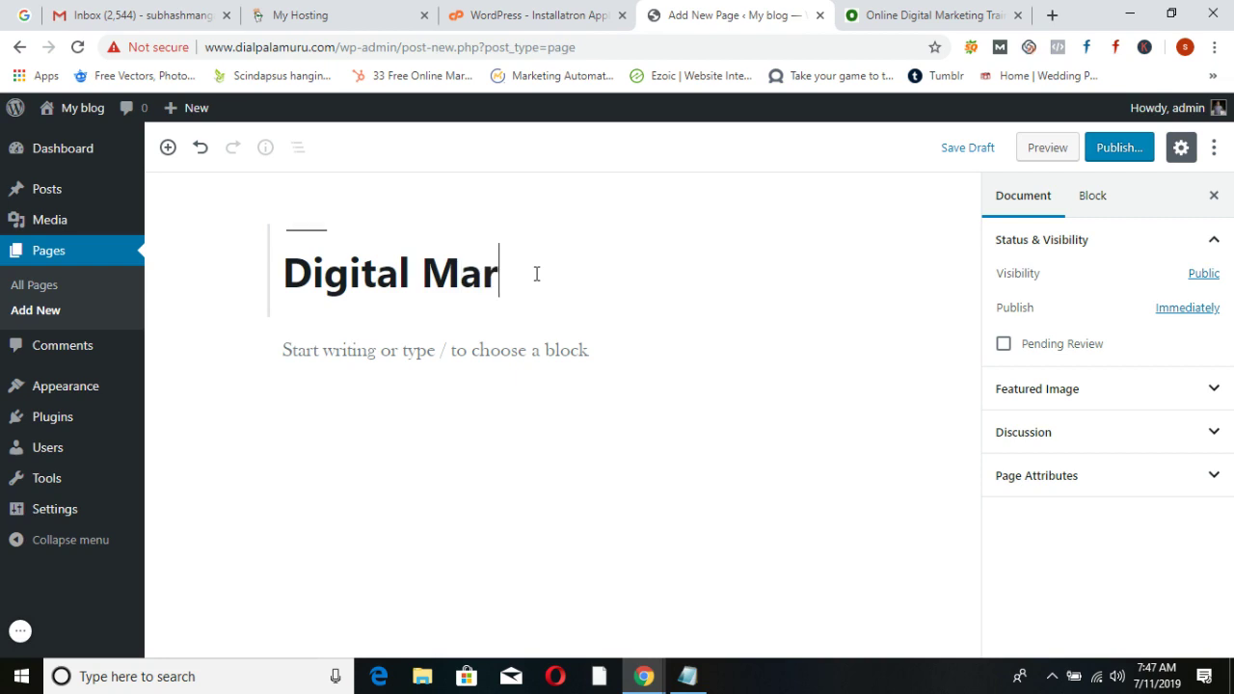
type("keting")
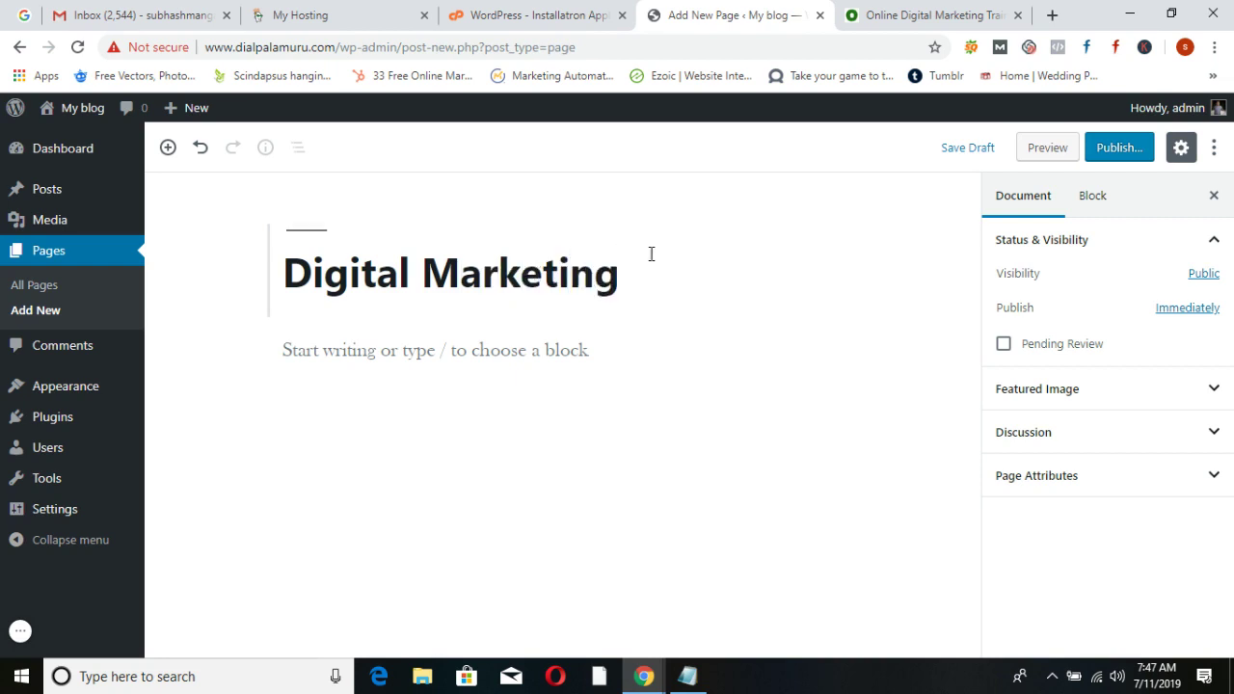
left_click(1104, 154)
left_click(1105, 154)
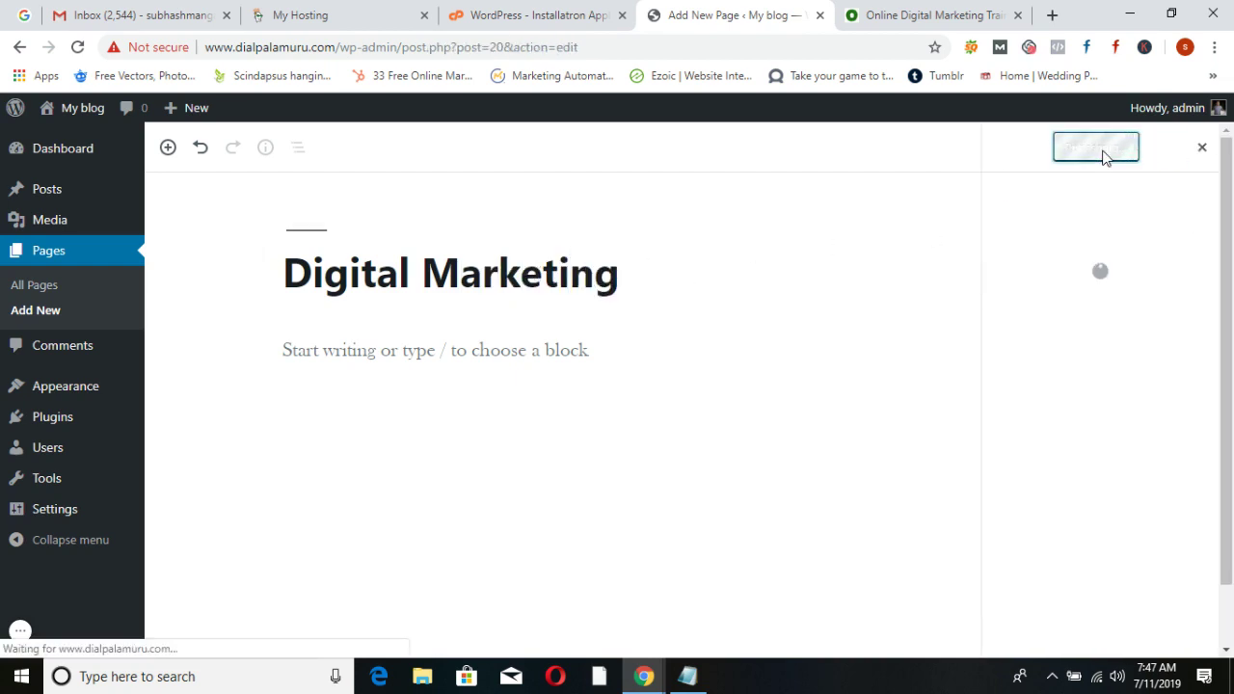
left_click(48, 258)
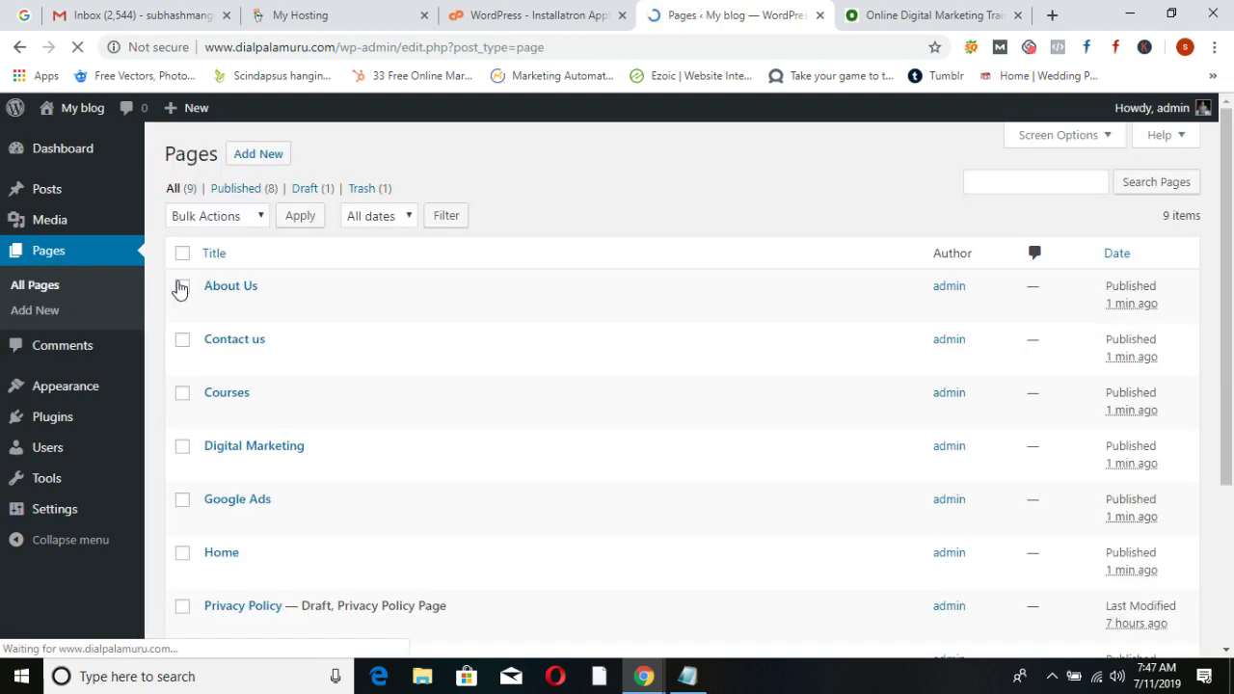
scroll(222, 289, "down", 3)
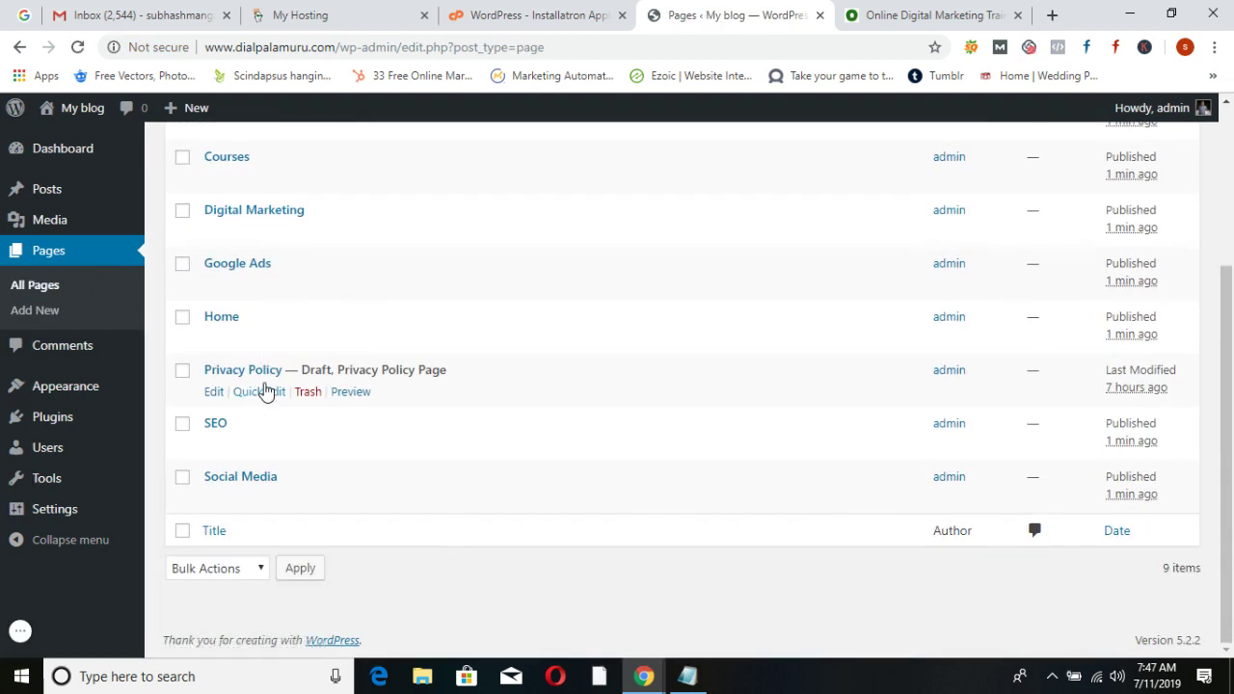
Switch to the Notepad notes and review the planned page structure and website creation steps
scroll(267, 386, "up", 3)
key("alt+Tab")
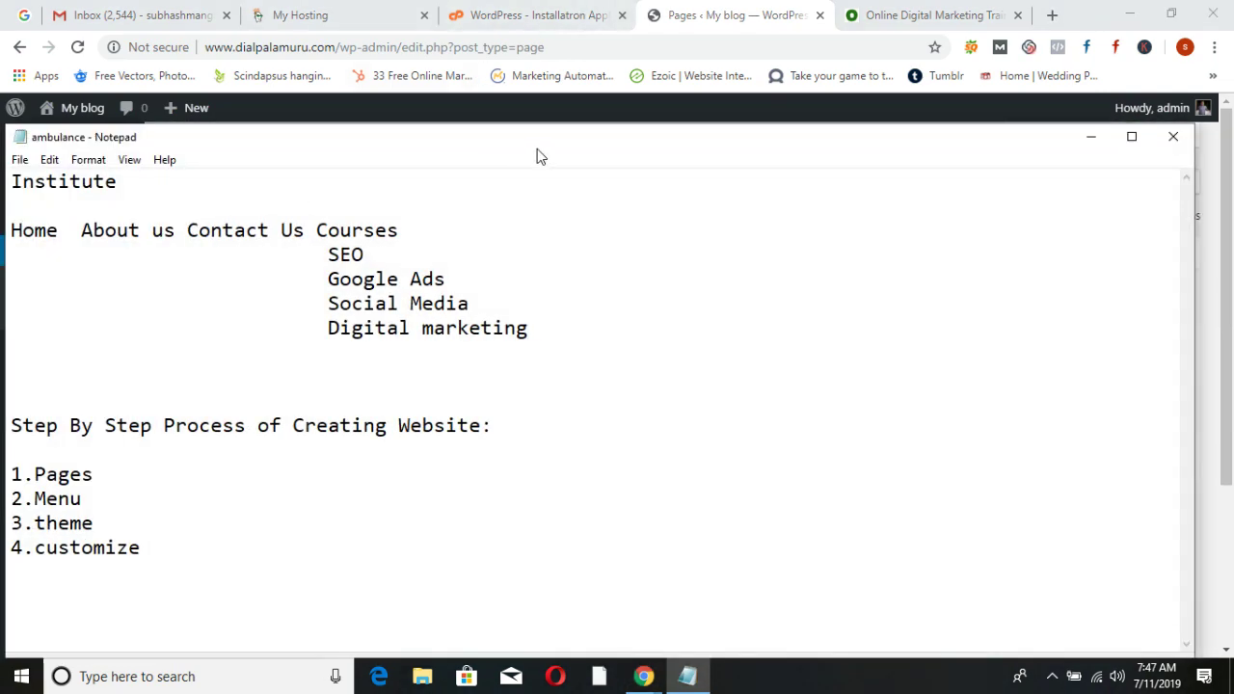
left_click_drag(537, 146, 672, 106)
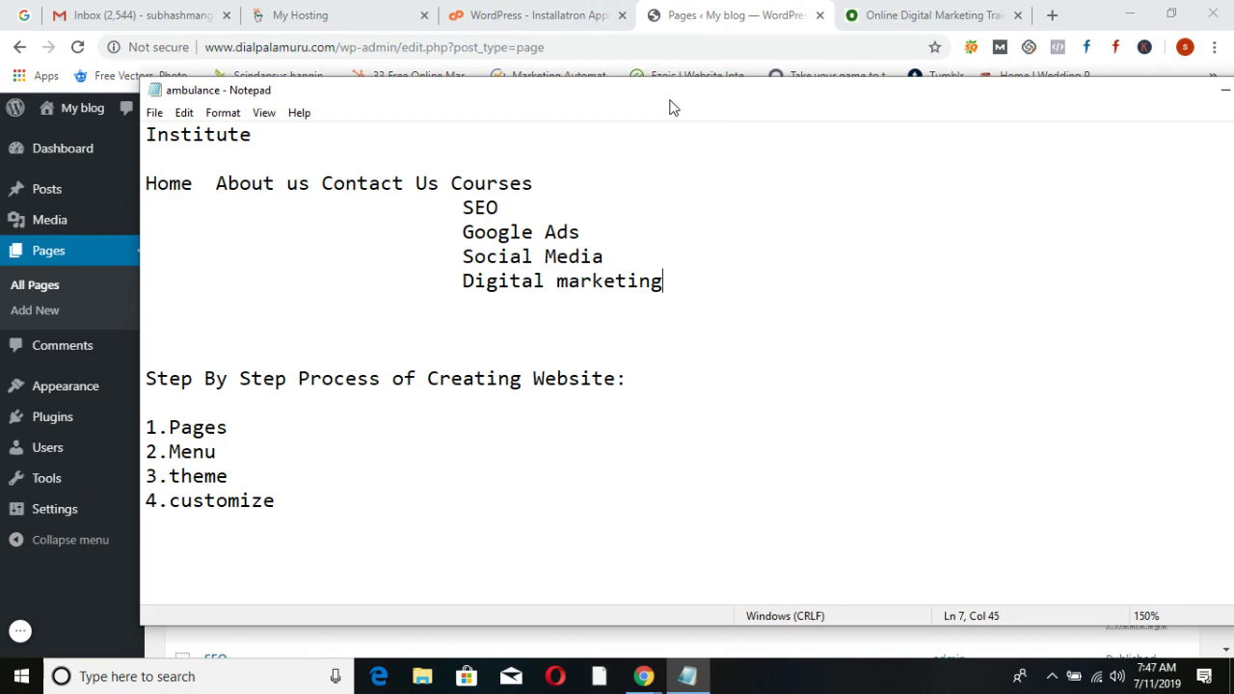
Examine the ODMT example website's navigation menu and its Student Zone page from header to footer
left_click(970, 11)
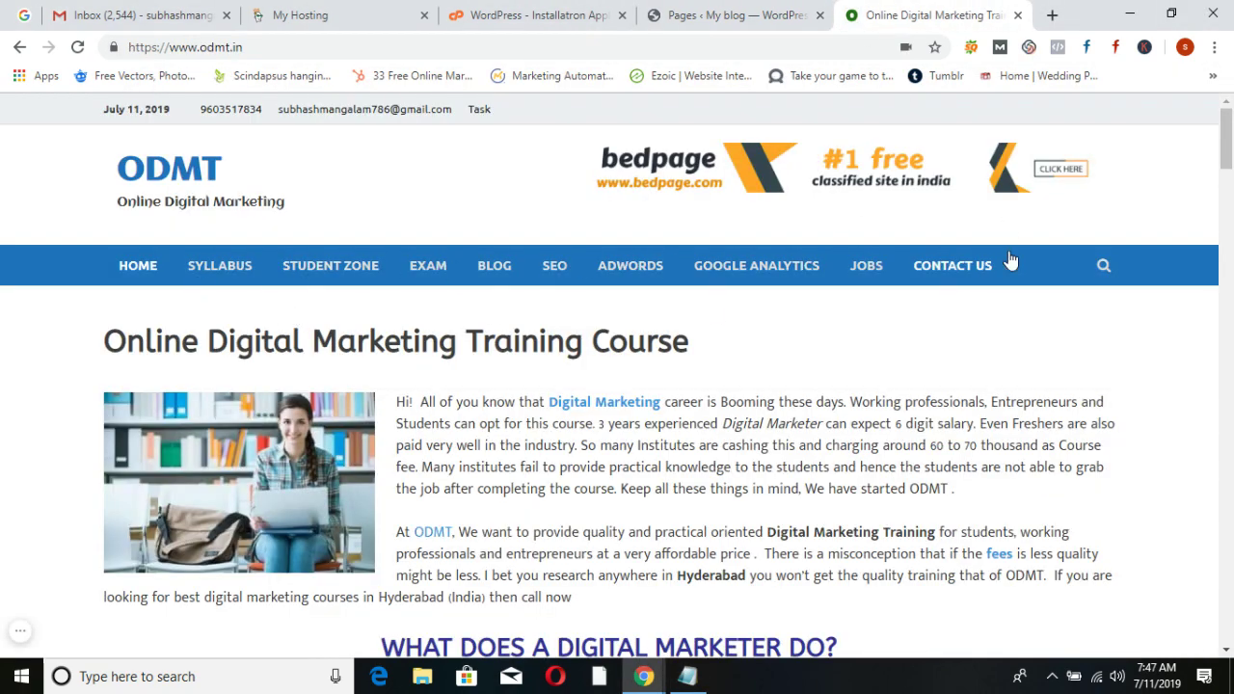
left_click(349, 273)
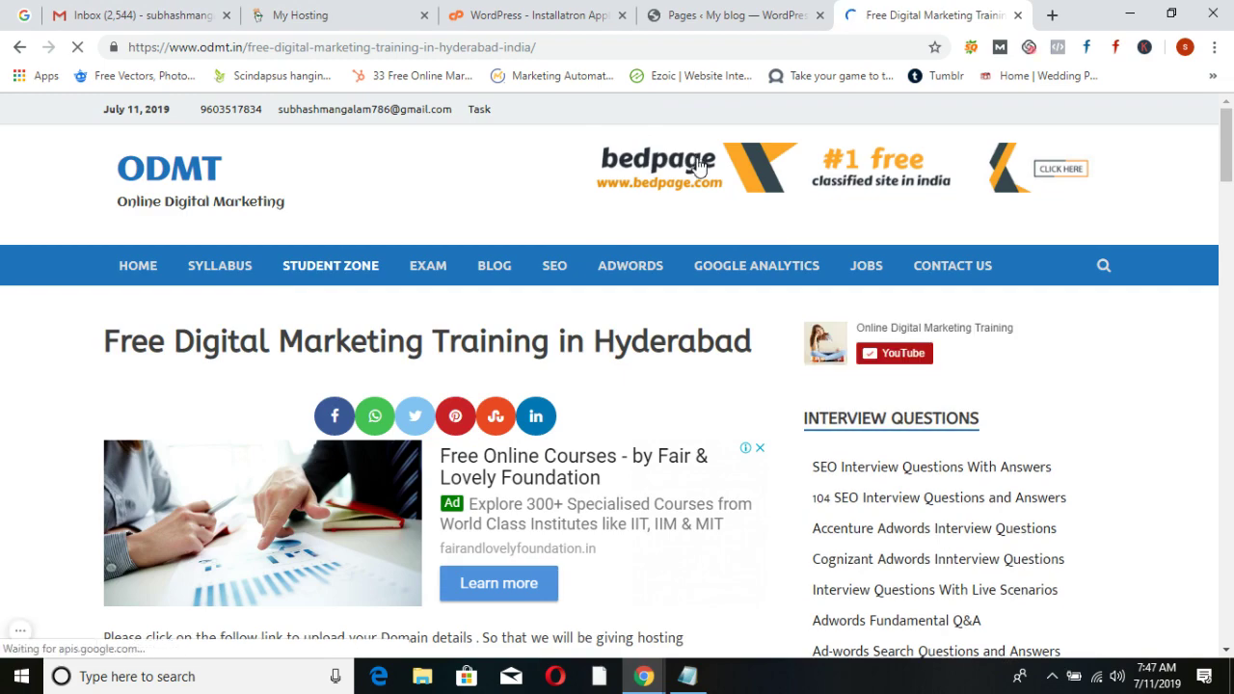
scroll(783, 521, "down", 10)
scroll(781, 514, "down", 15)
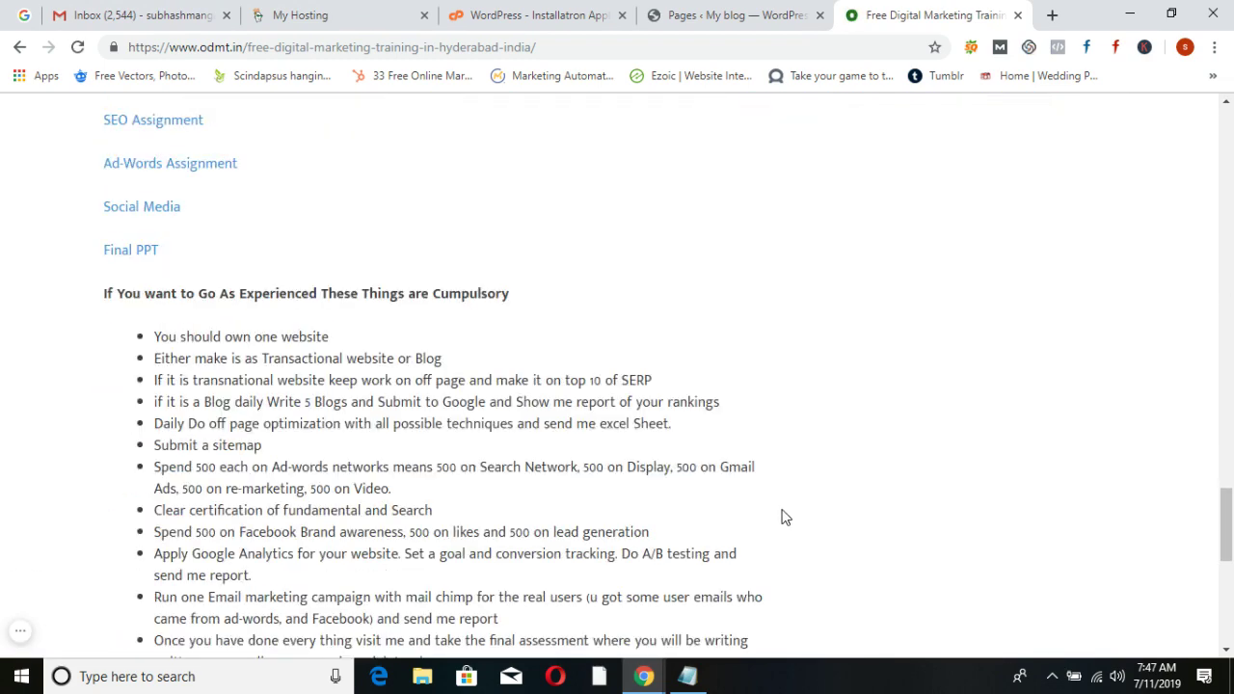
scroll(578, 439, "up", 15)
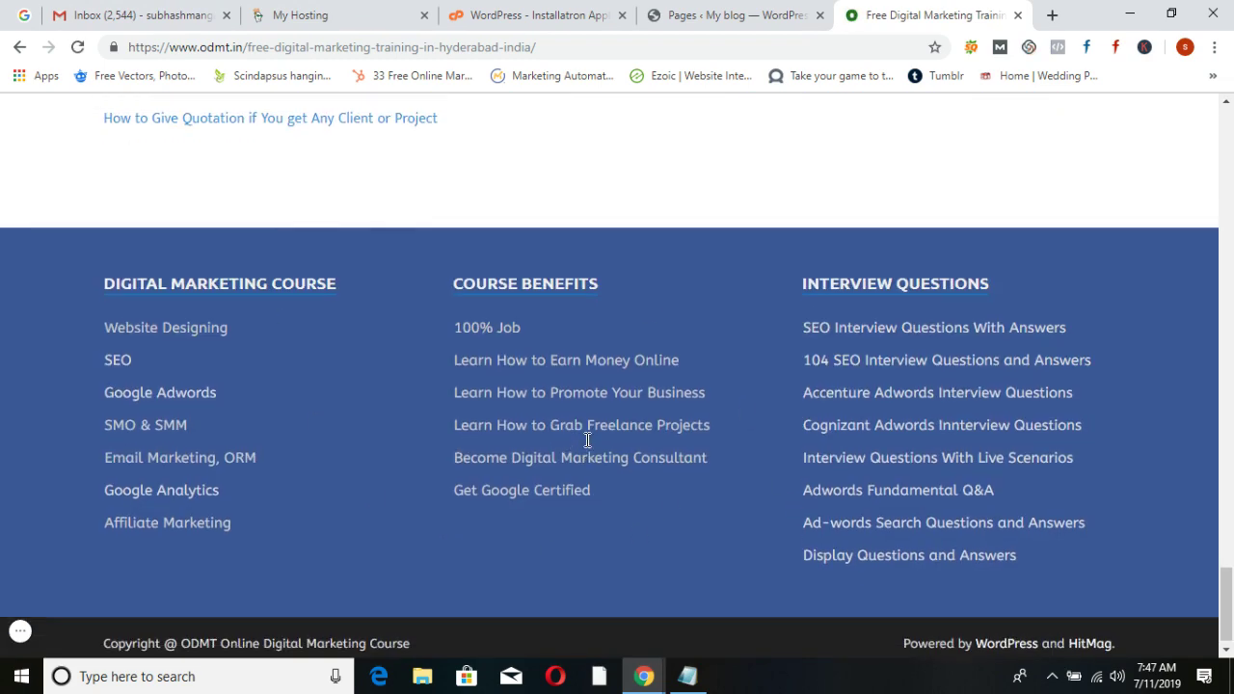
scroll(589, 458, "up", 2)
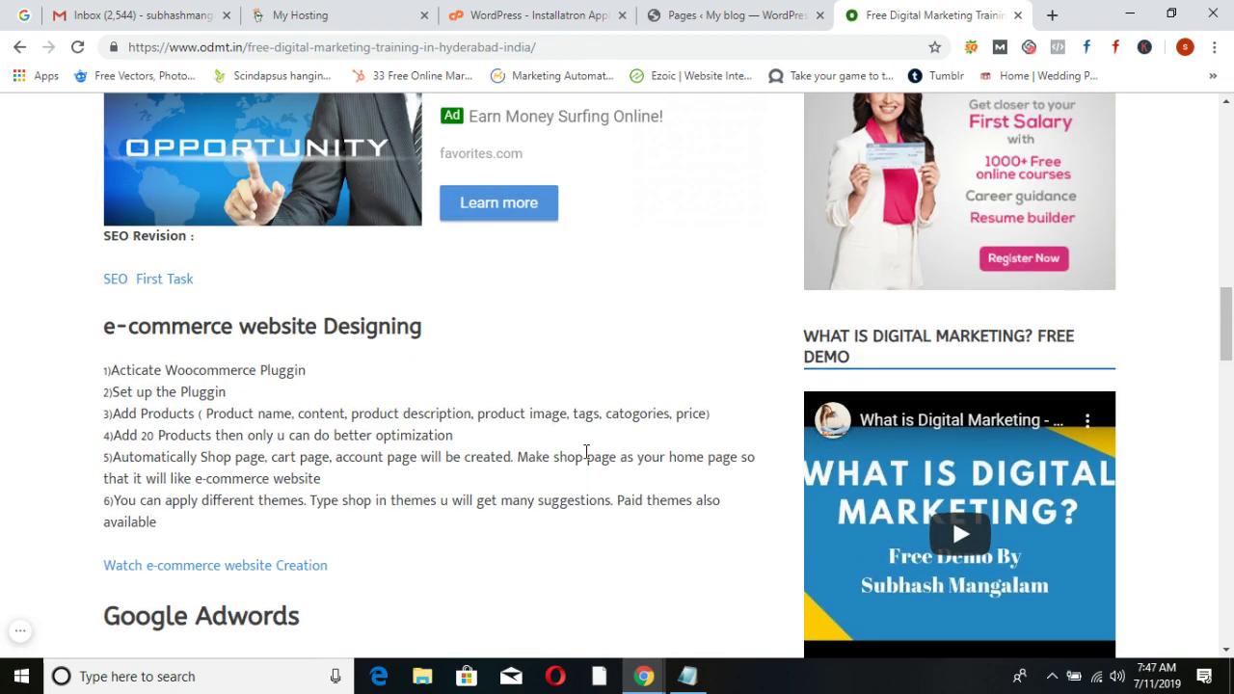
scroll(584, 451, "up", 10)
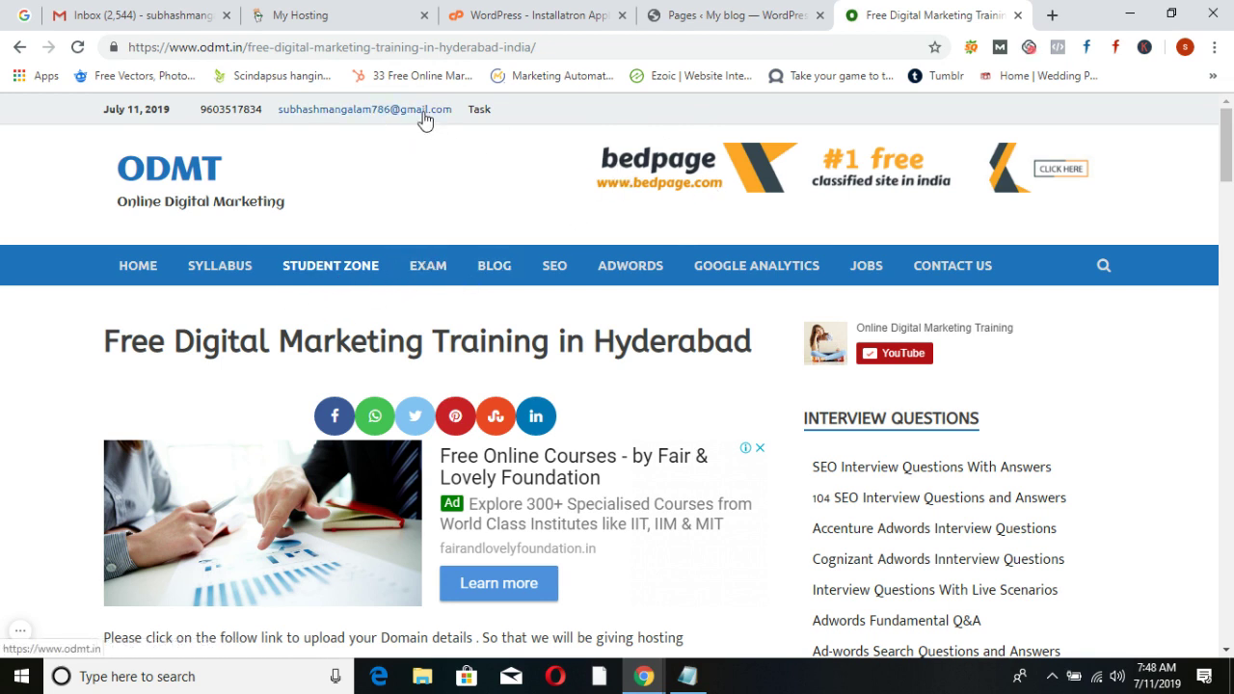
left_click_drag(1228, 171, 1231, 617)
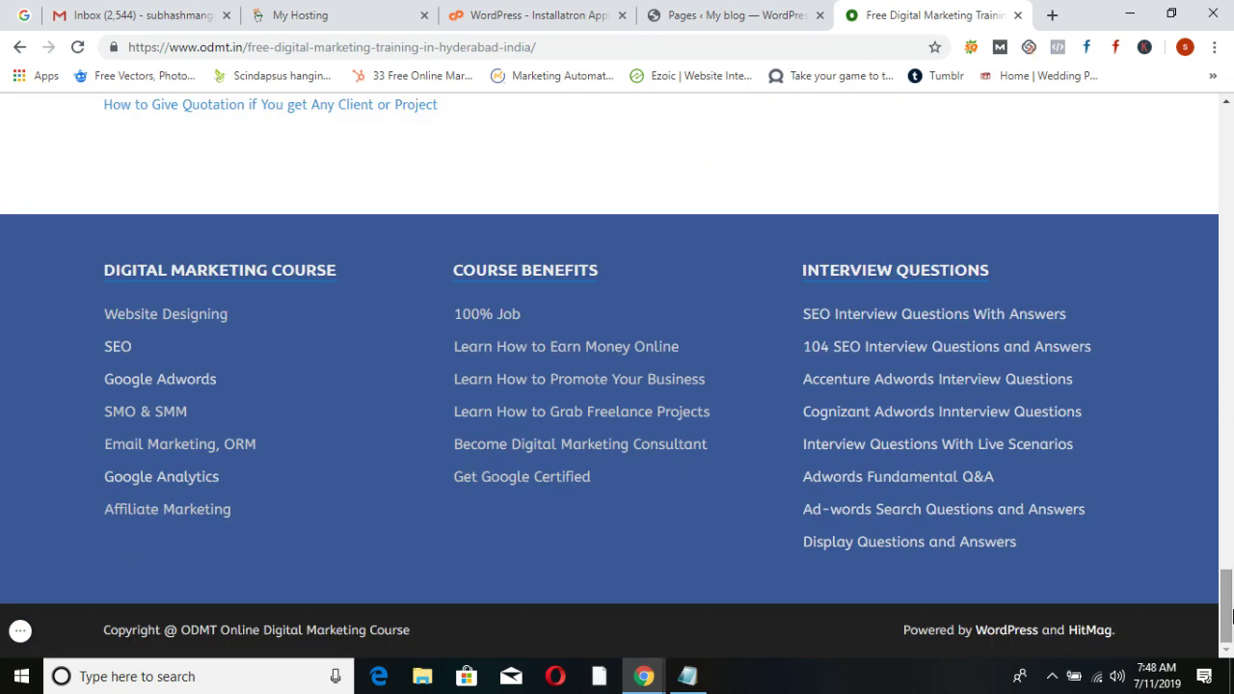
left_click_drag(1230, 601, 1232, 144)
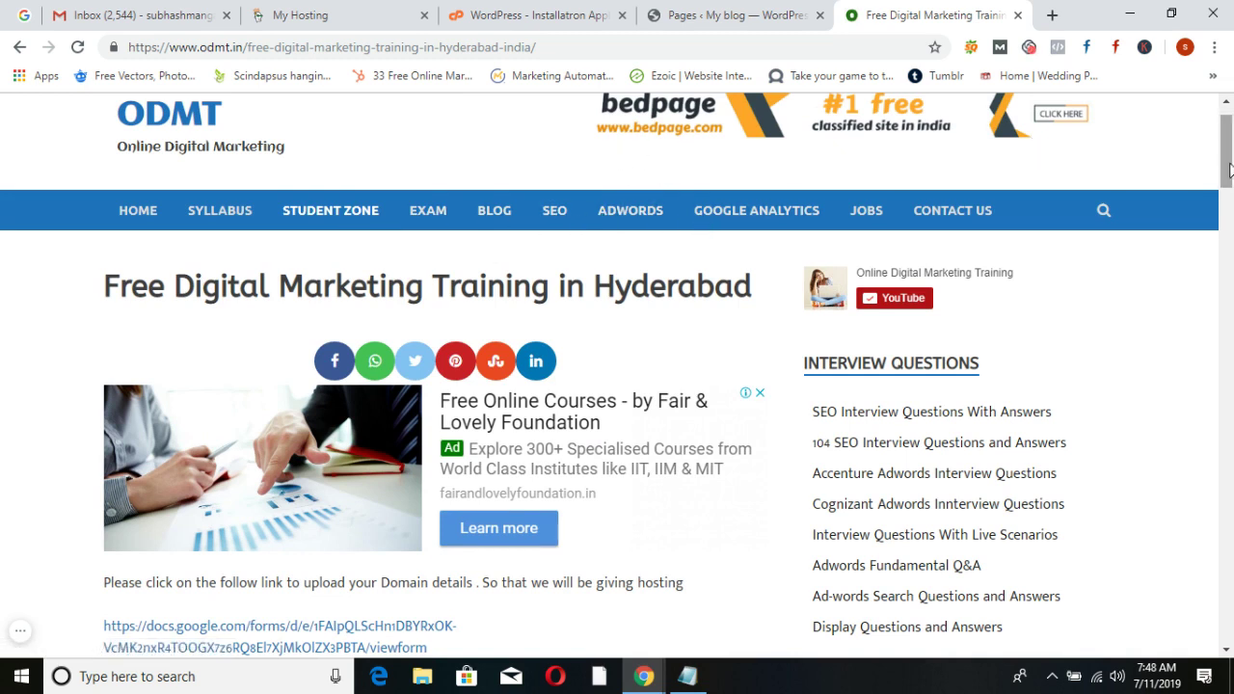
left_click_drag(1229, 172, 1229, 159)
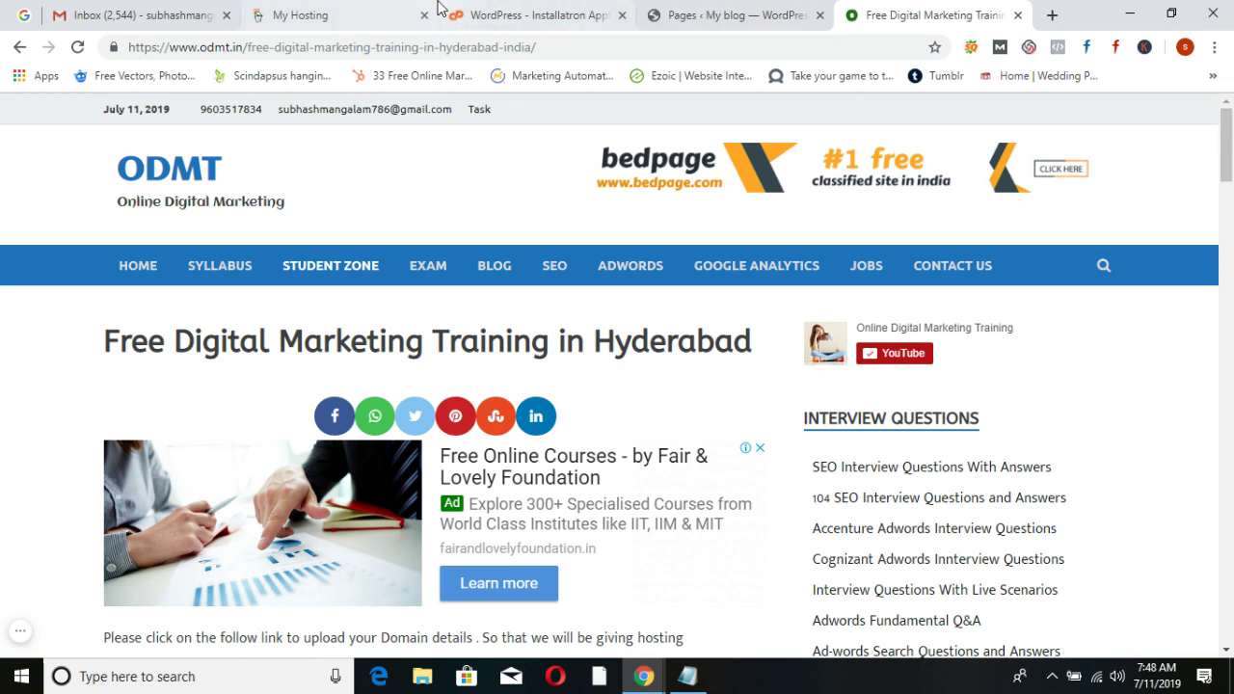
Create a new navigation menu named "First Menu" for the WordPress site
left_click(793, 8)
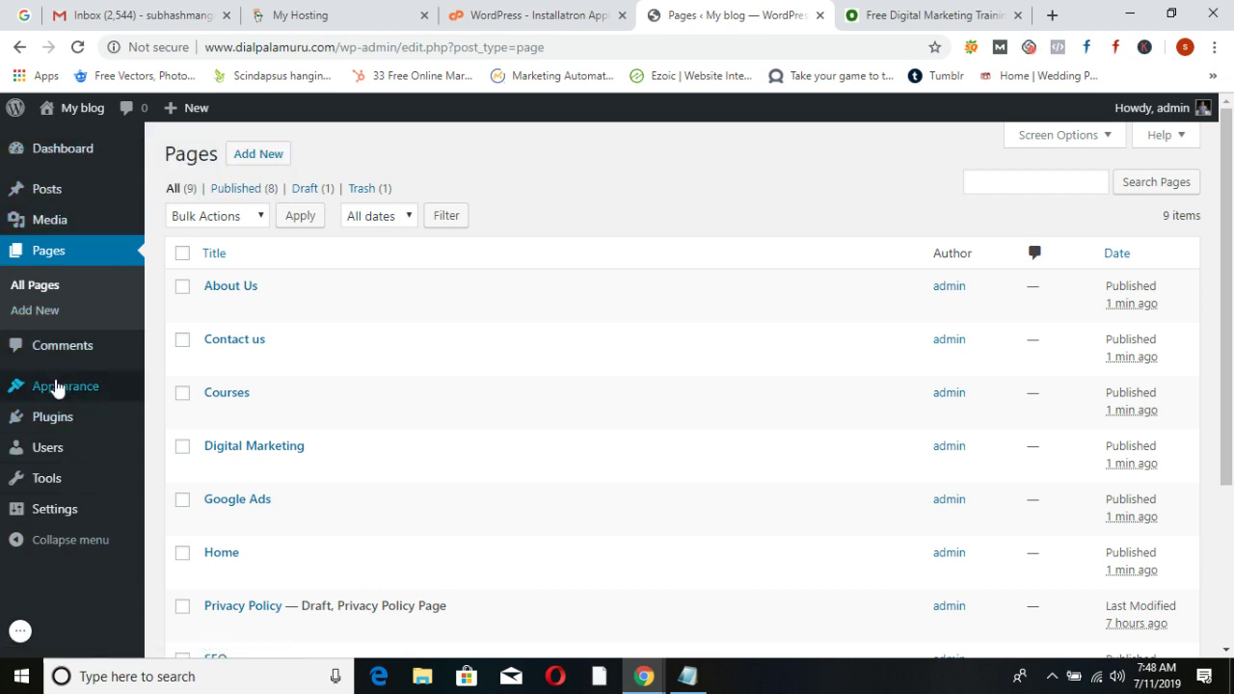
mouse_move(55, 386)
left_click(175, 467)
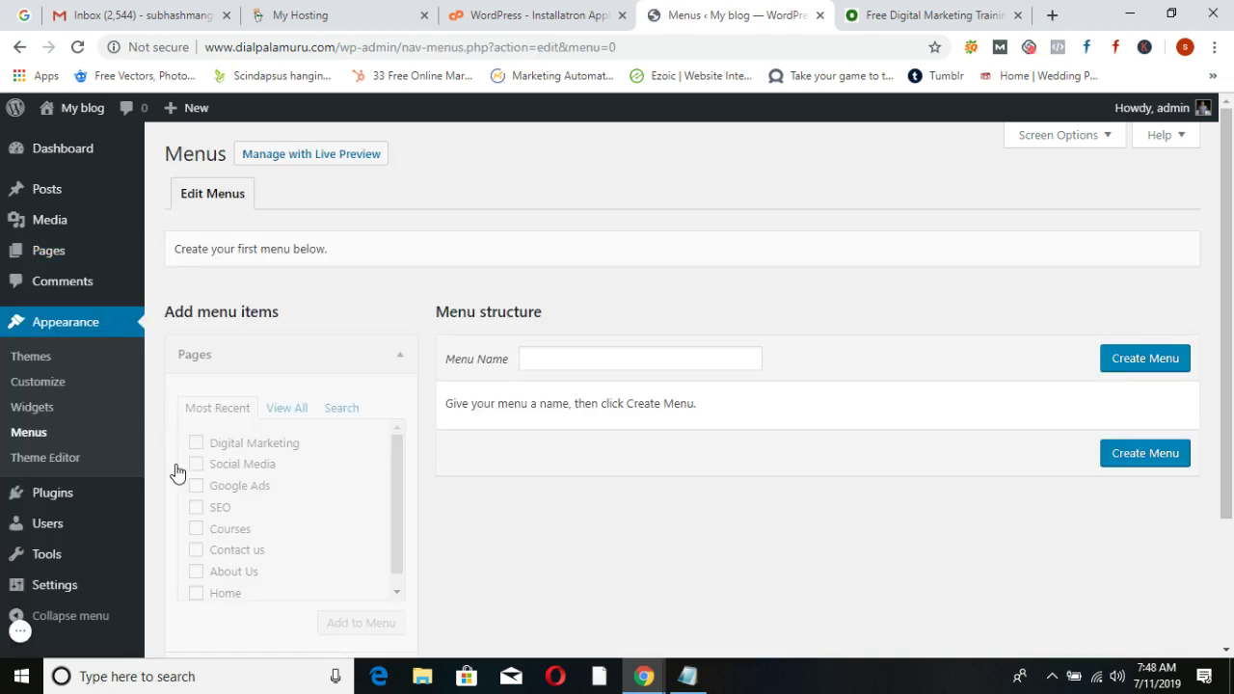
left_click(610, 362)
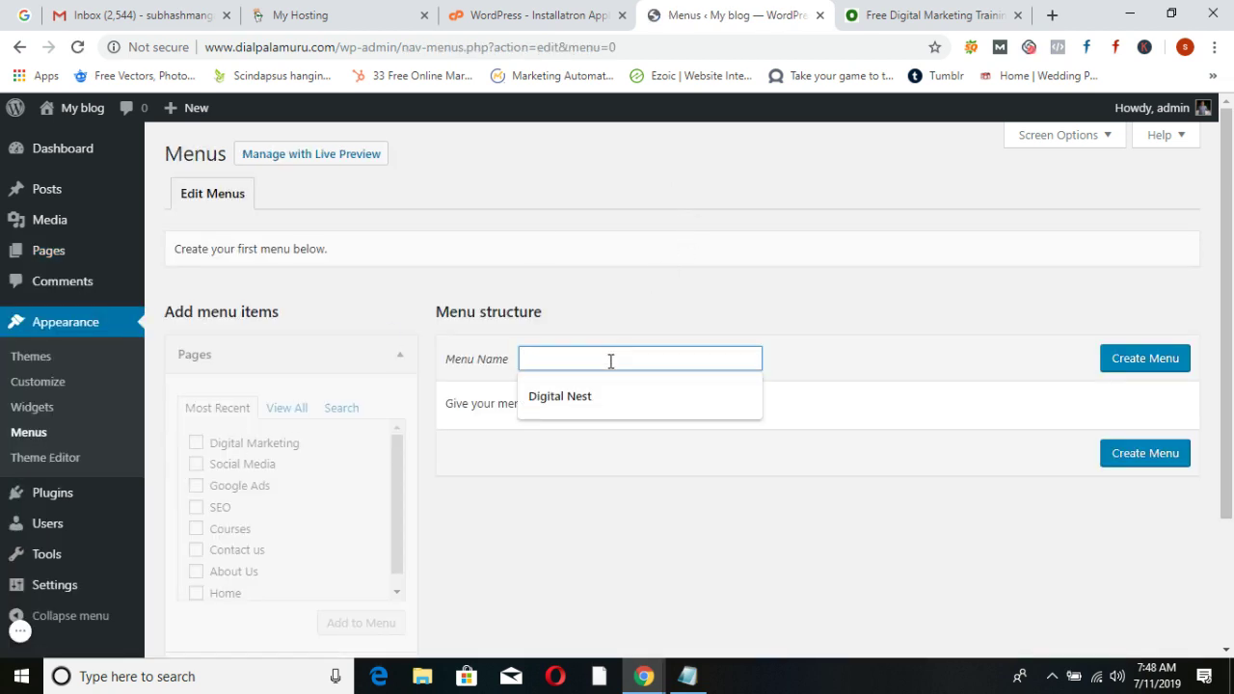
type("First Menu")
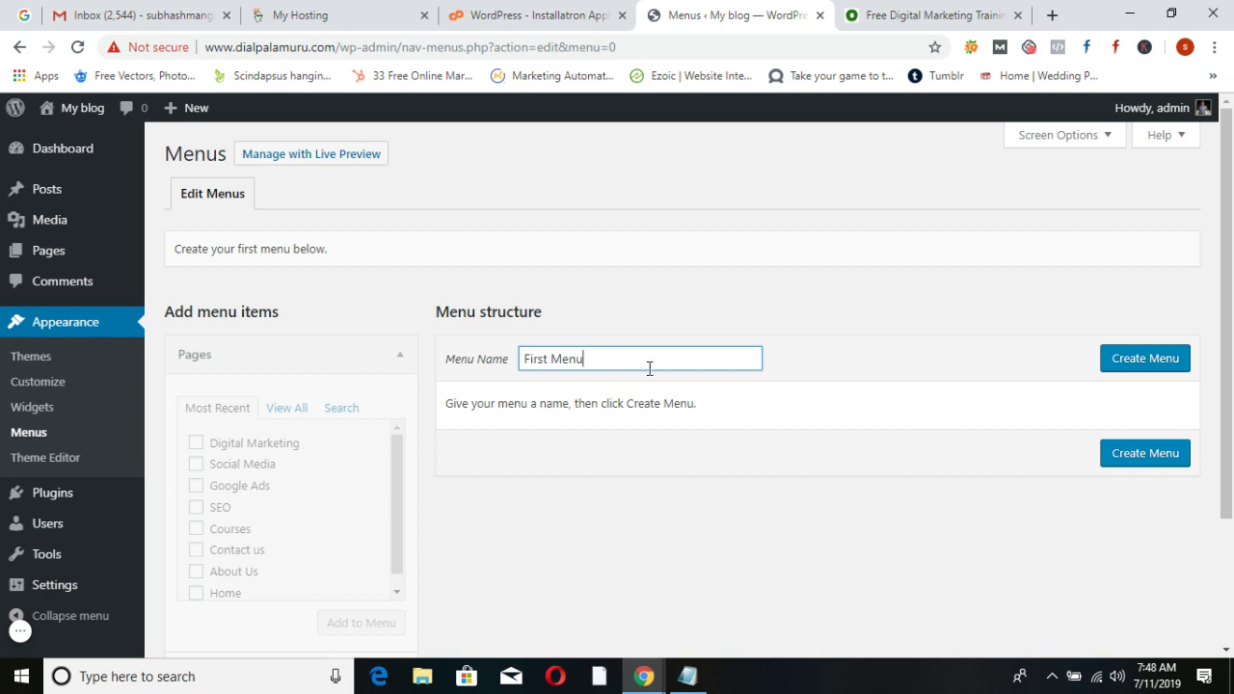
left_click(1153, 358)
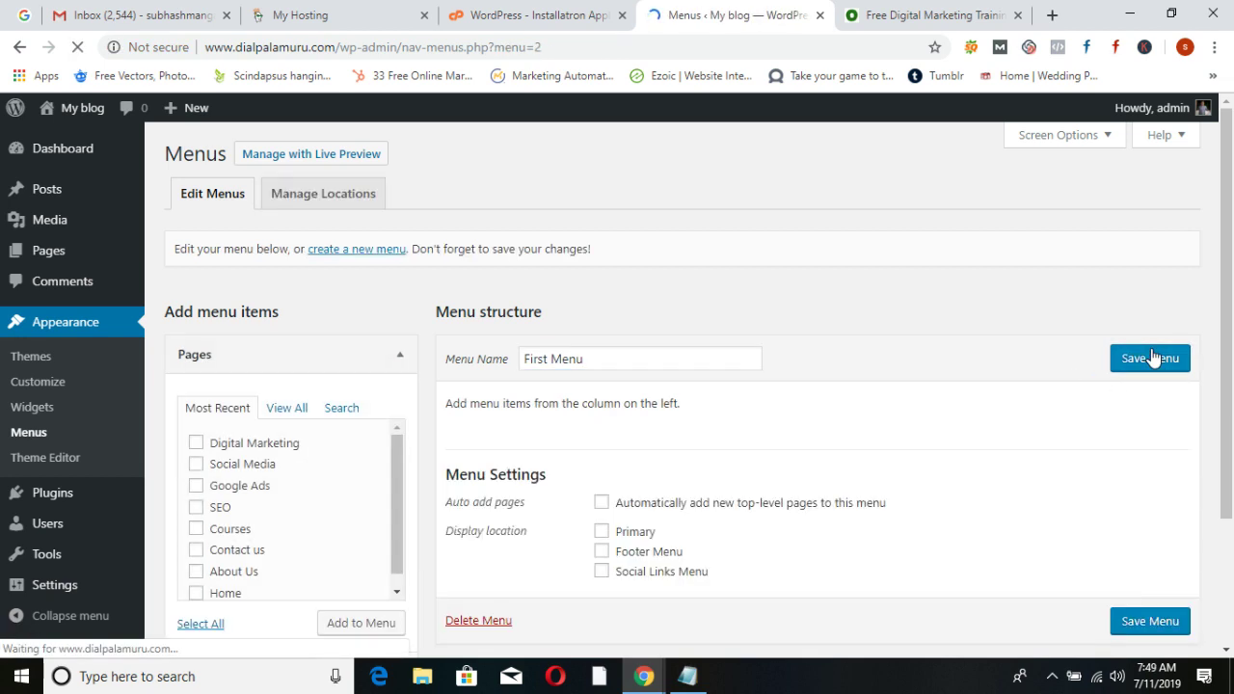
Select all of the site's pages and add them to First Menu
scroll(228, 573, "down", 1)
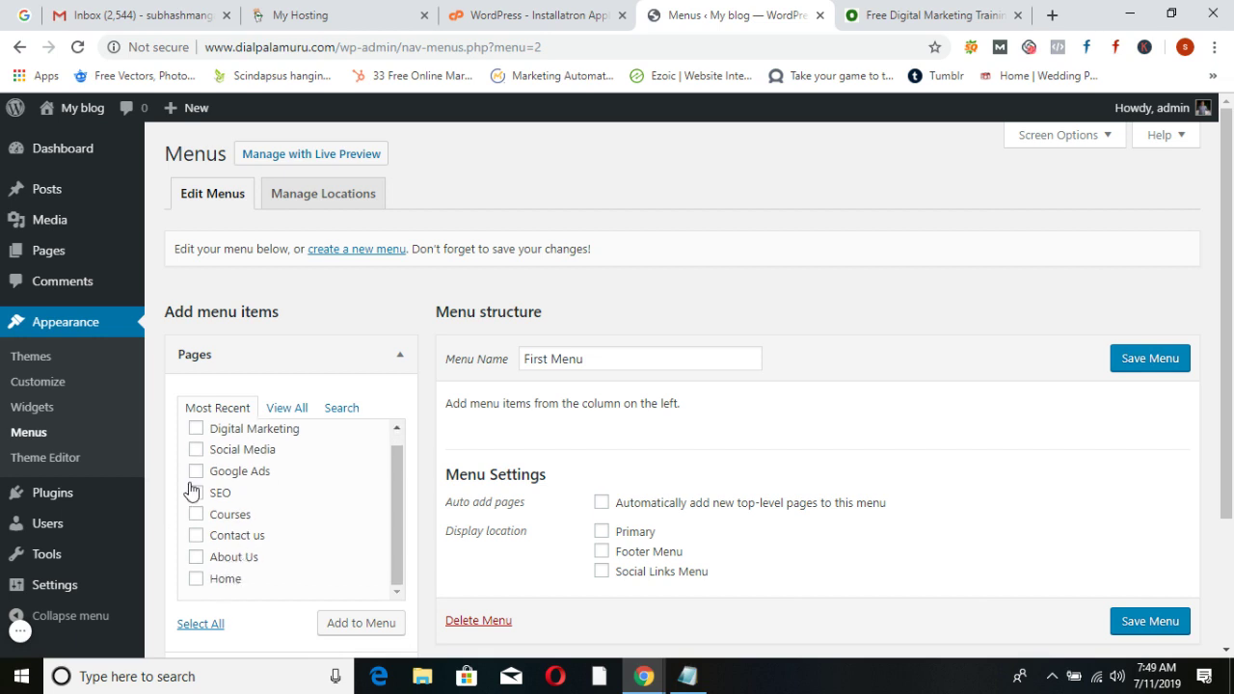
left_click(277, 409)
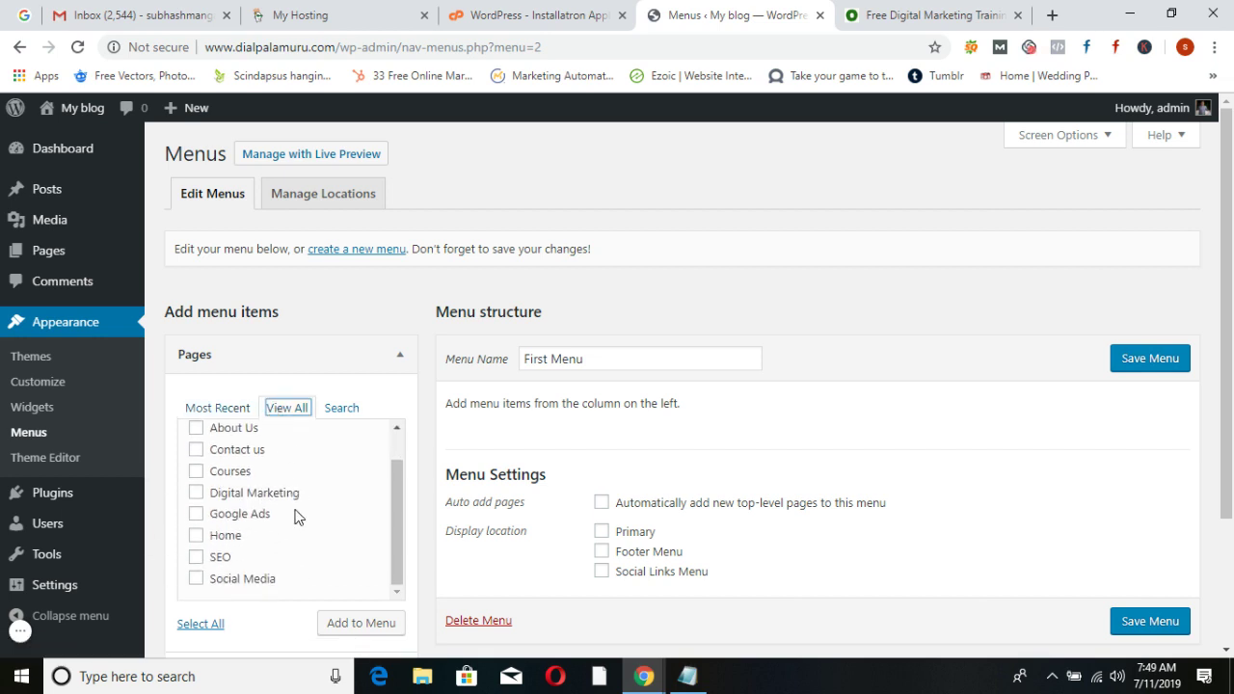
scroll(298, 518, "up", 1)
scroll(298, 517, "down", 1)
left_click(196, 578)
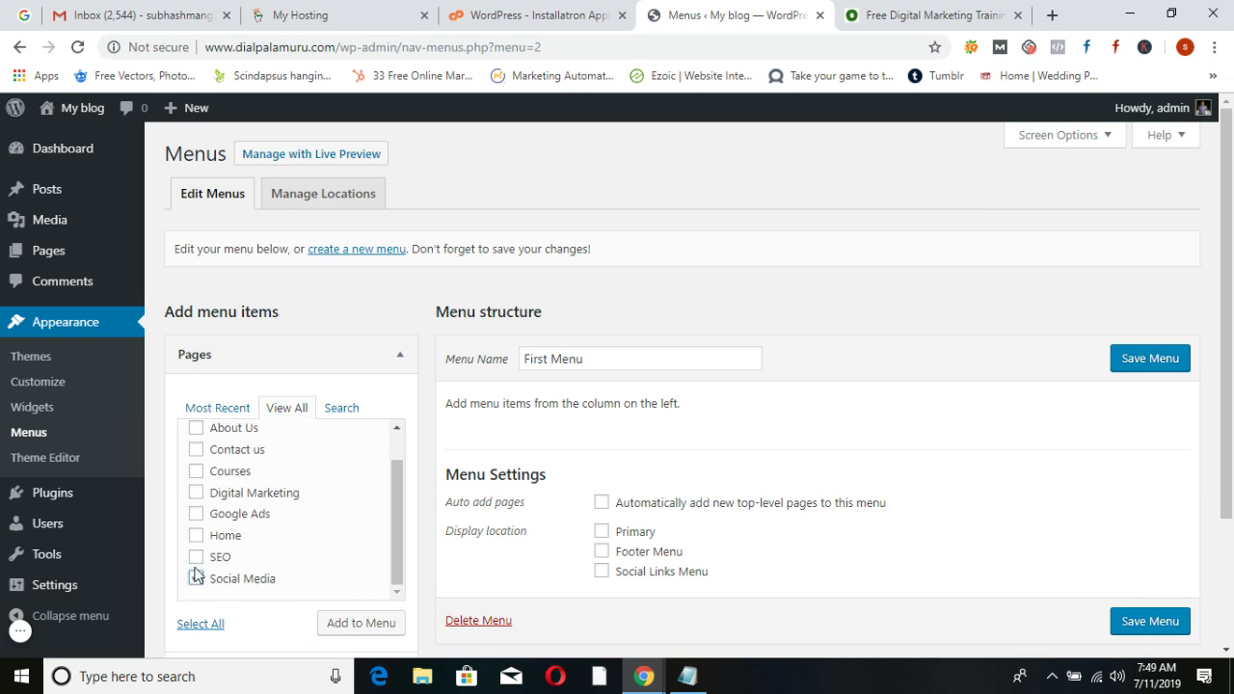
left_click(200, 625)
left_click(361, 625)
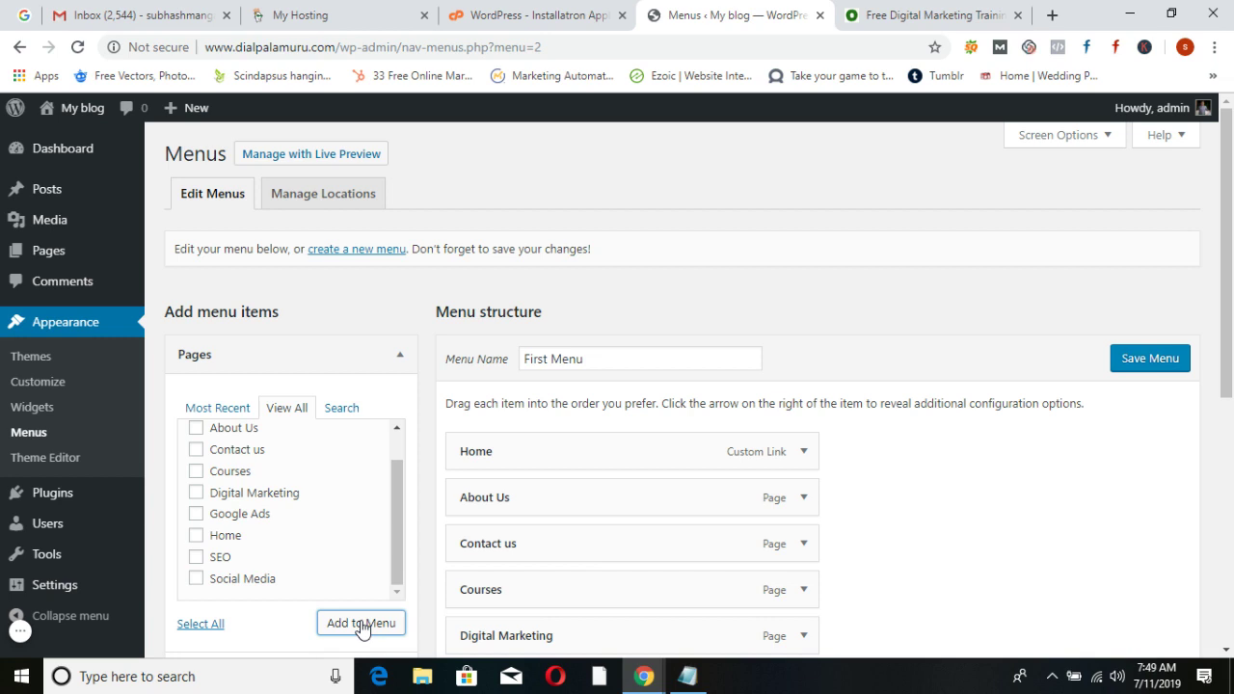
Remove the duplicate Home item that is a custom link from First Menu
scroll(468, 532, "down", 3)
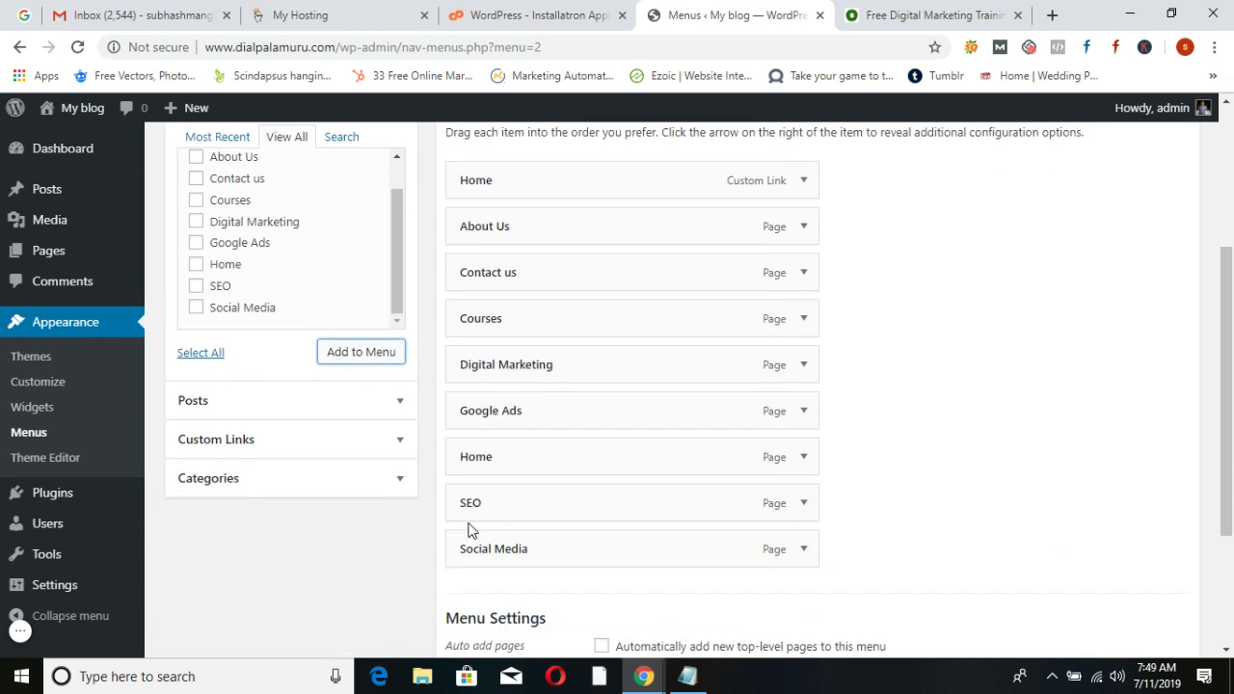
scroll(358, 587, "down", 1)
scroll(335, 584, "up", 2)
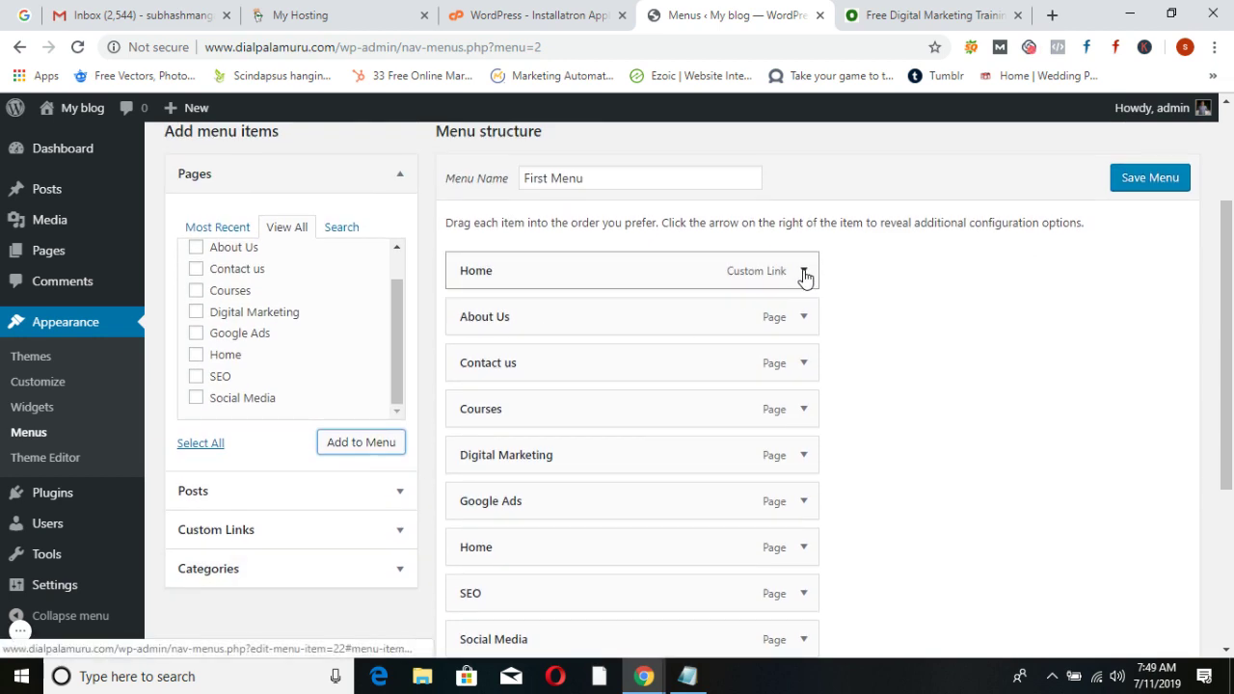
left_click(804, 274)
left_click(476, 446)
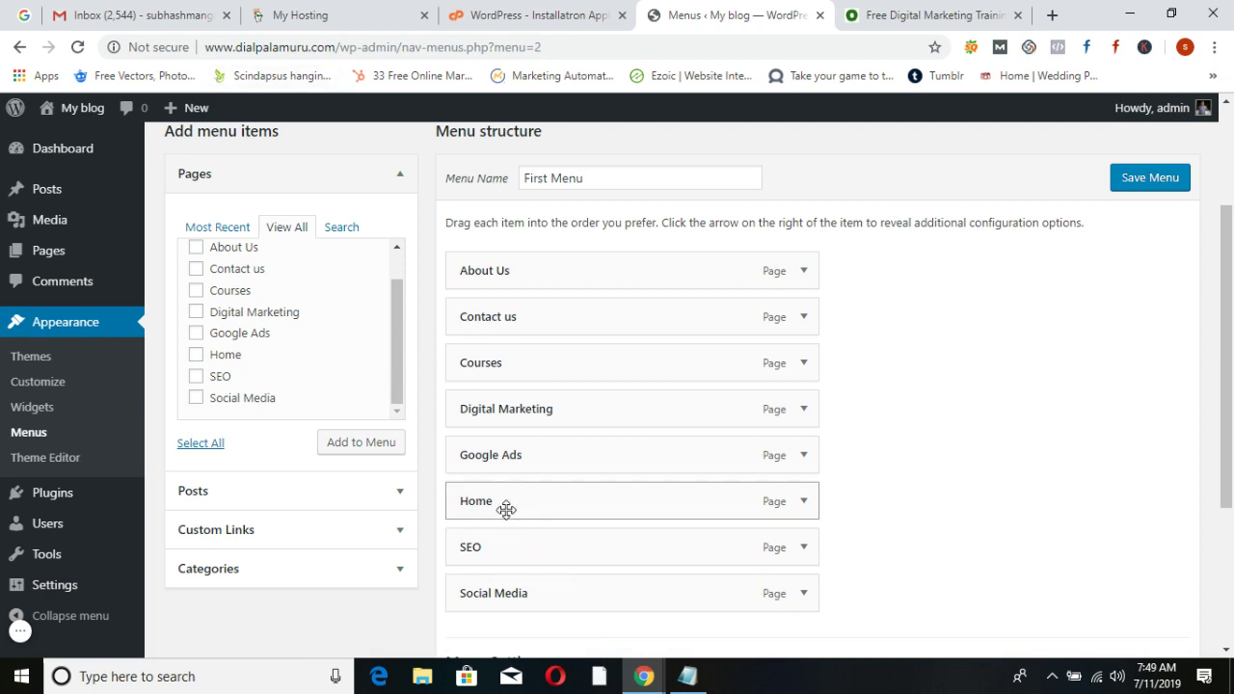
Move the Home page to the start of the menu and Contact us to the end
left_click_drag(501, 502, 504, 268)
scroll(611, 417, "down", 1)
scroll(611, 417, "up", 1)
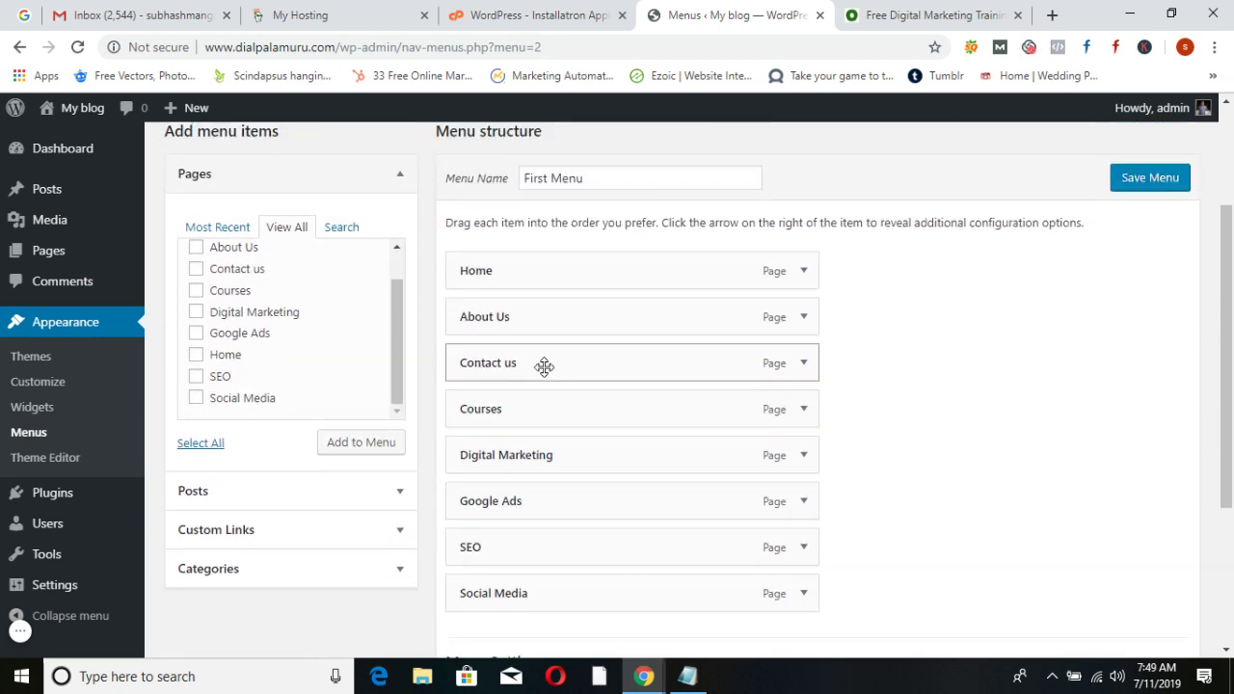
left_click_drag(543, 363, 585, 427)
scroll(585, 428, "up", 1)
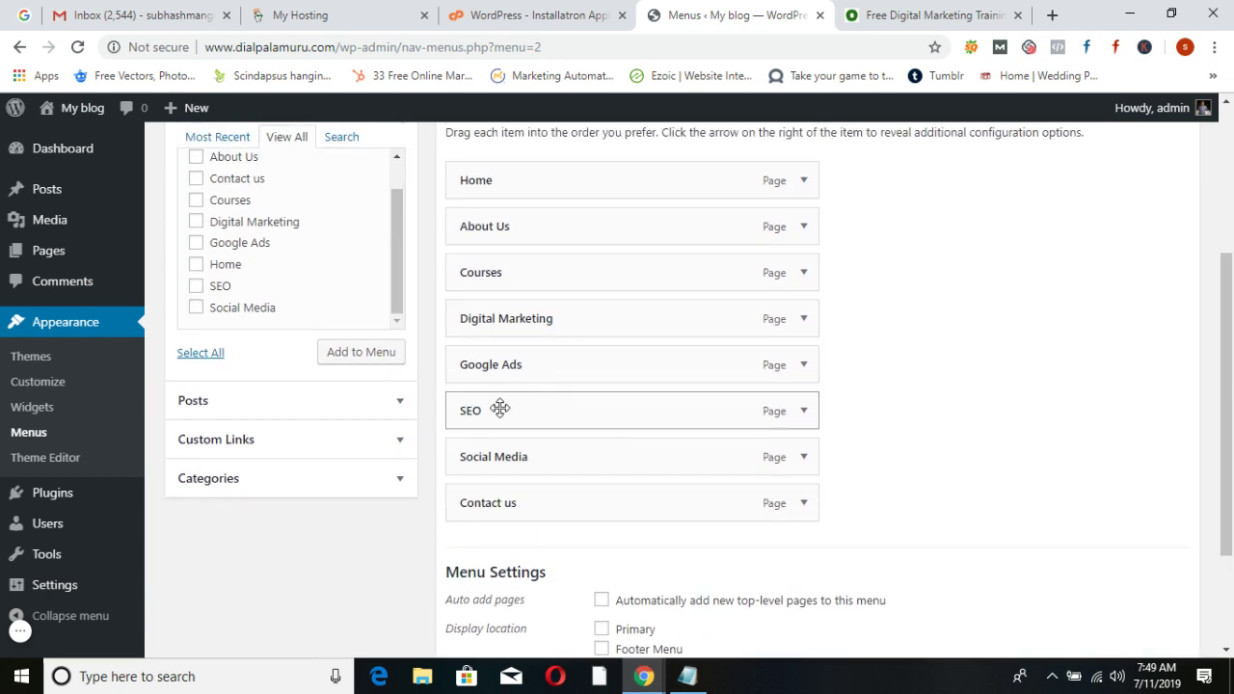
Reorder the course items after Courses as SEO, Google Ads, Social Media, Digital Marketing
left_click_drag(499, 408, 504, 323)
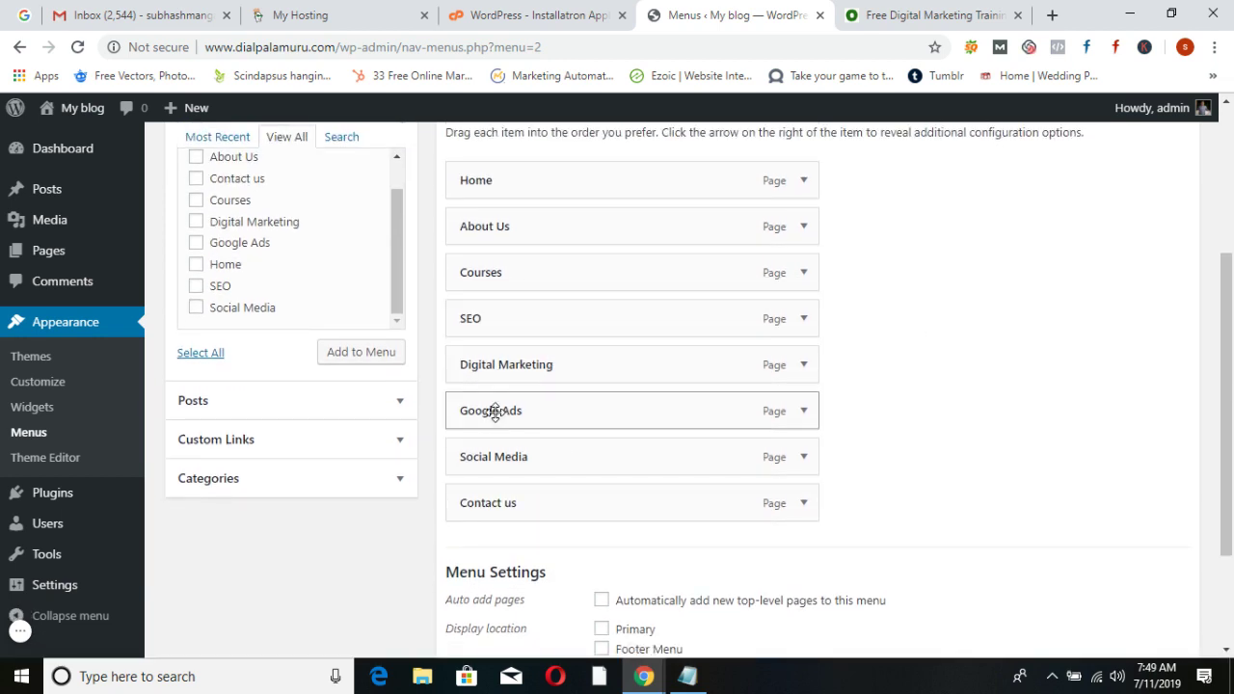
left_click_drag(504, 408, 505, 371)
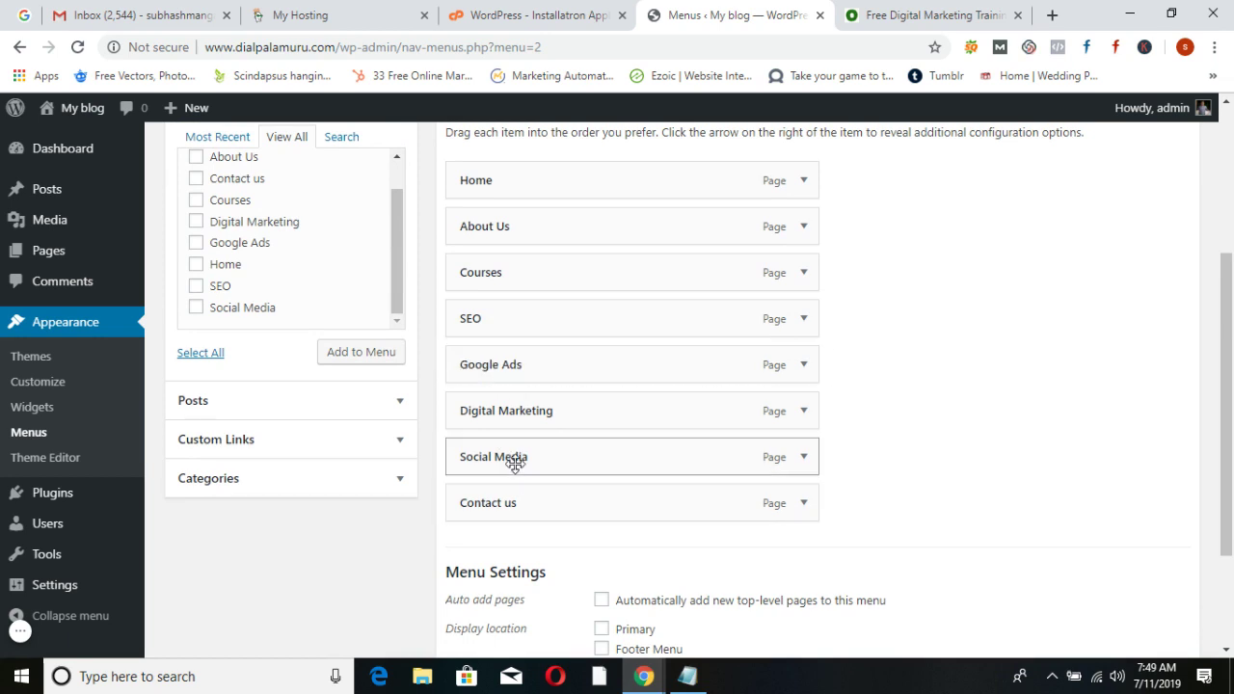
left_click_drag(512, 462, 503, 418)
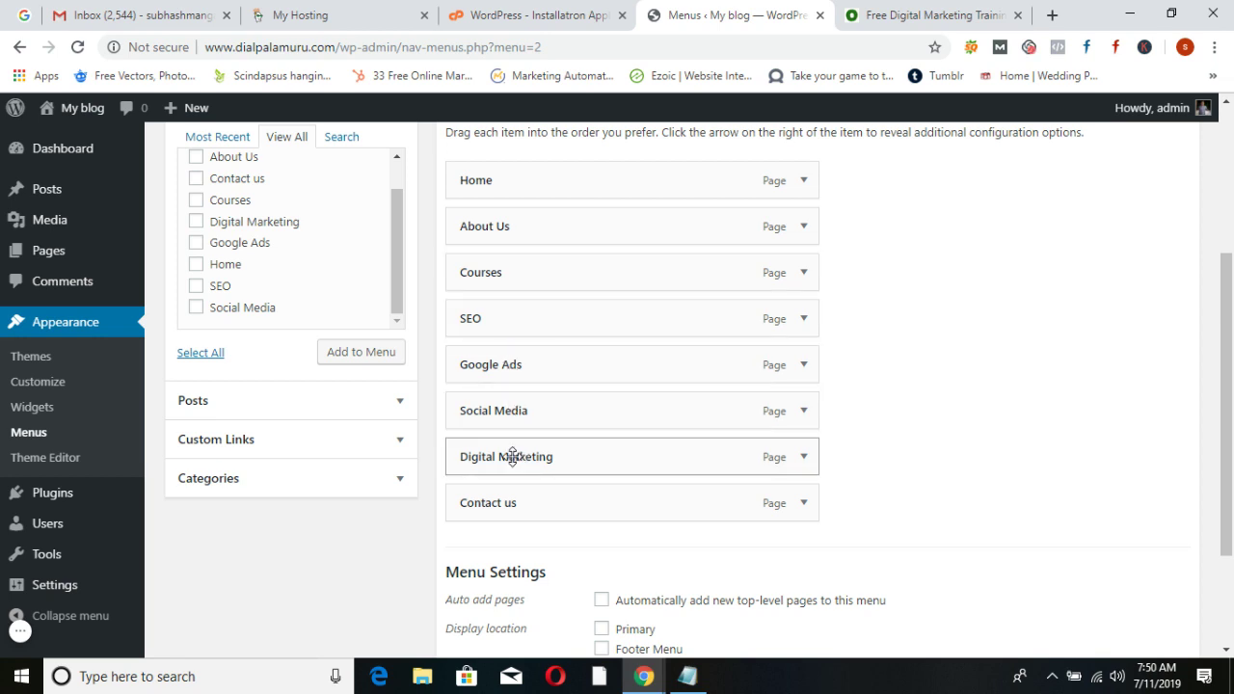
scroll(514, 464, "up", 1)
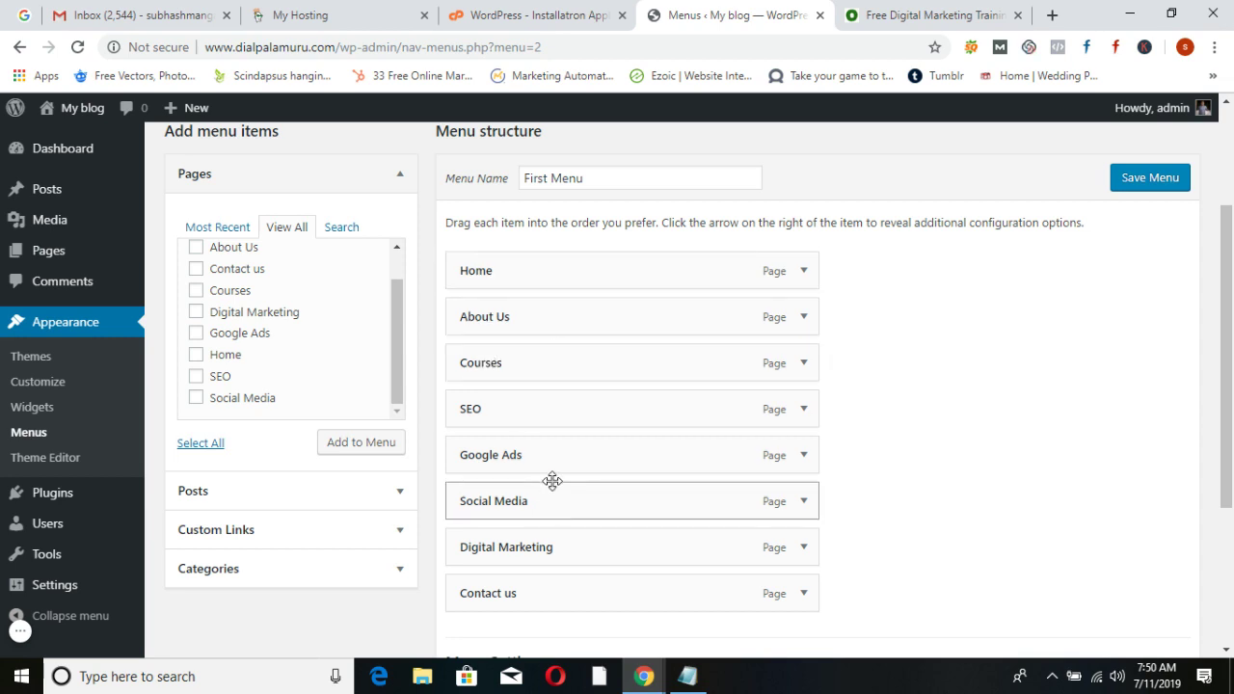
Nest SEO, Google Ads, Social Media and Digital Marketing one level under Courses as sub items
scroll(557, 474, "down", 1)
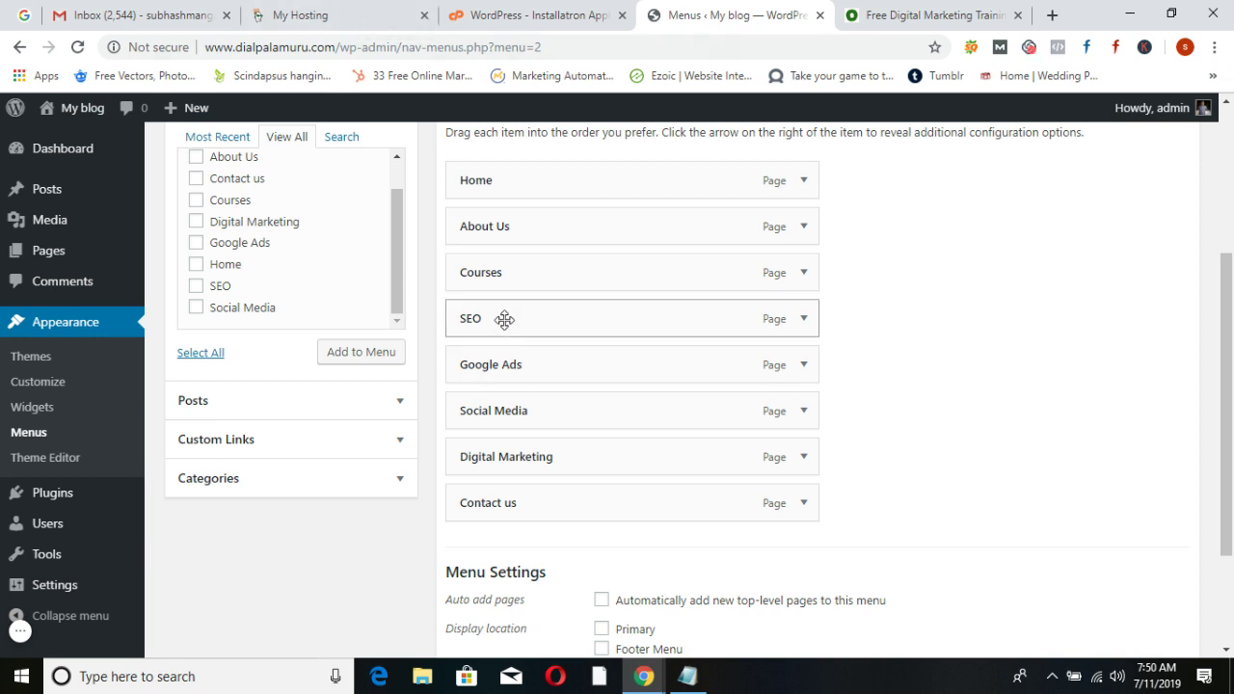
left_click_drag(507, 319, 549, 319)
left_click_drag(516, 361, 544, 365)
left_click_drag(528, 405, 568, 408)
left_click_drag(546, 455, 577, 455)
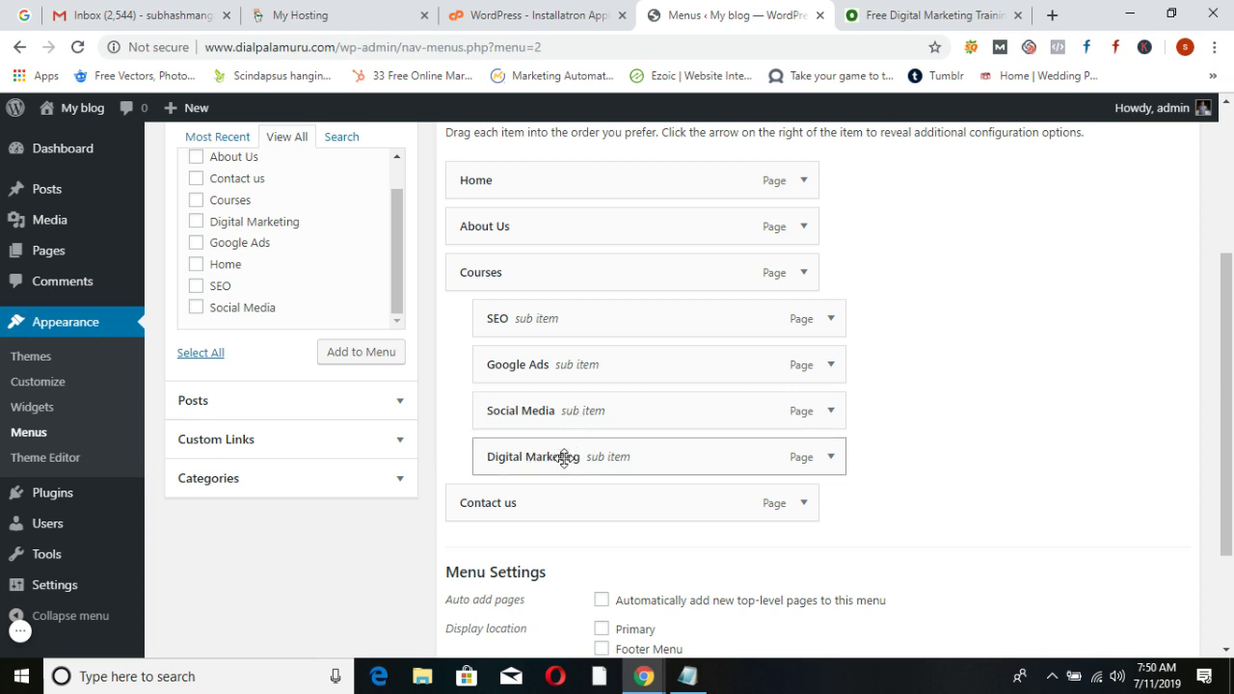
left_click_drag(564, 457, 622, 453)
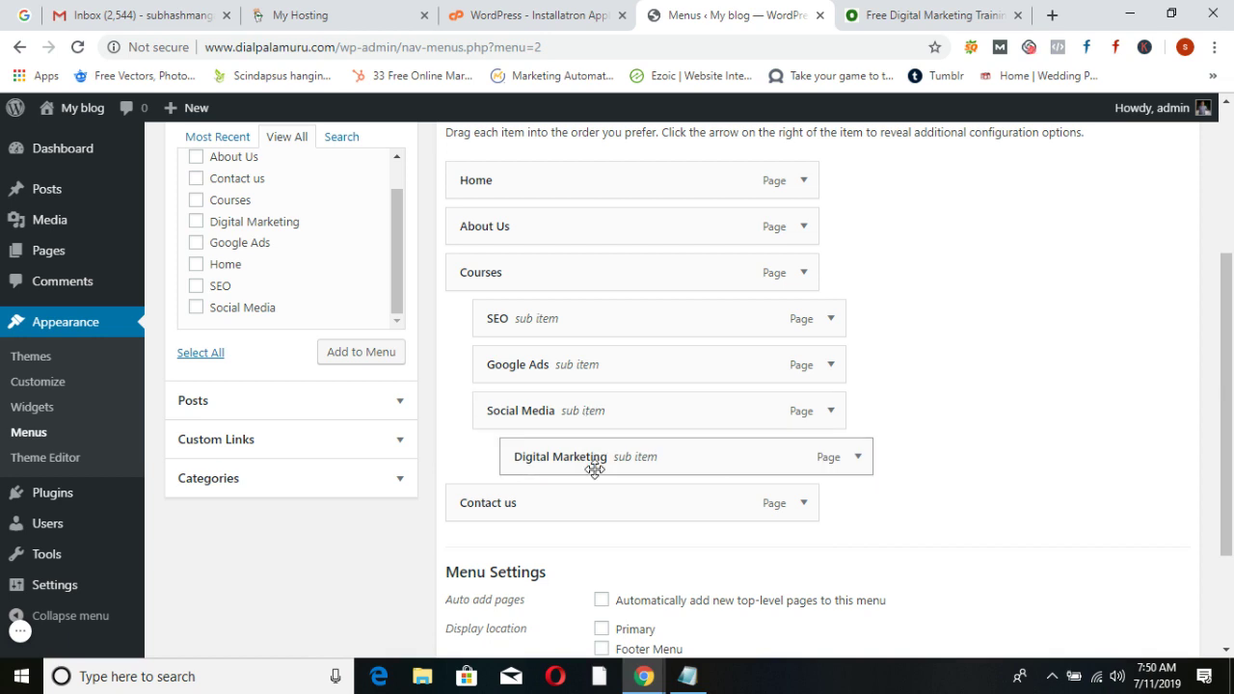
left_click_drag(592, 458, 578, 454)
Save First Menu and go back to the Notepad list of website creation steps
scroll(767, 393, "up", 3)
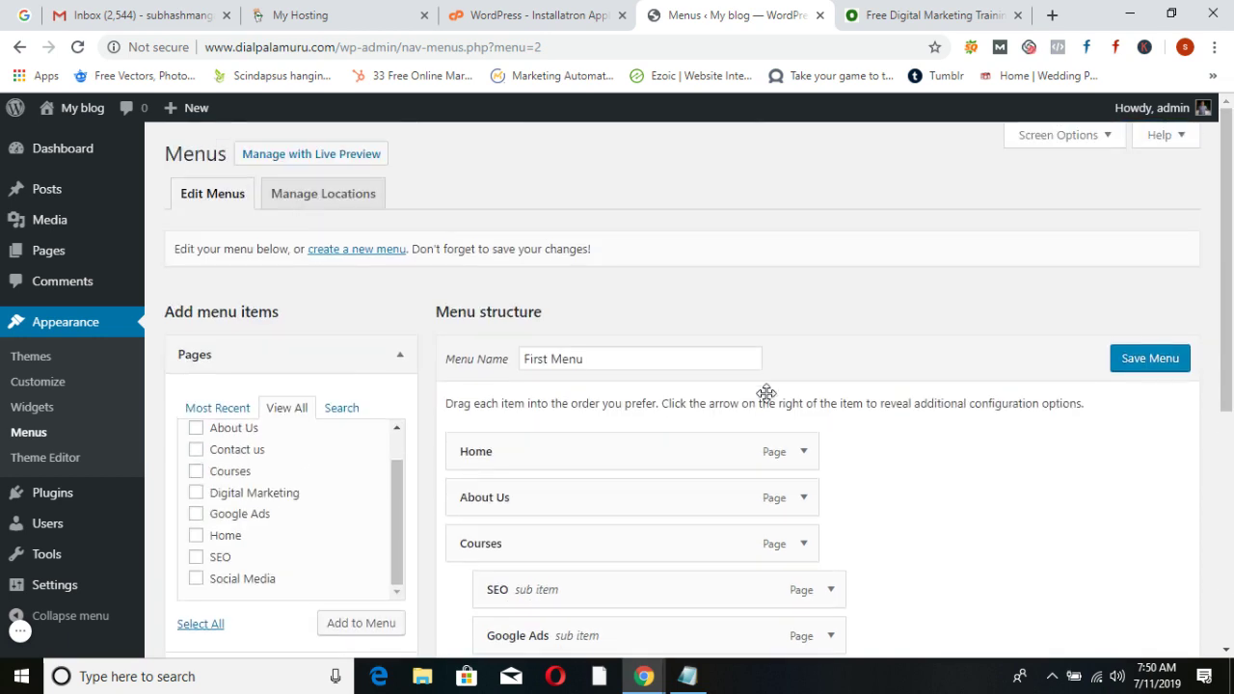
left_click(1146, 358)
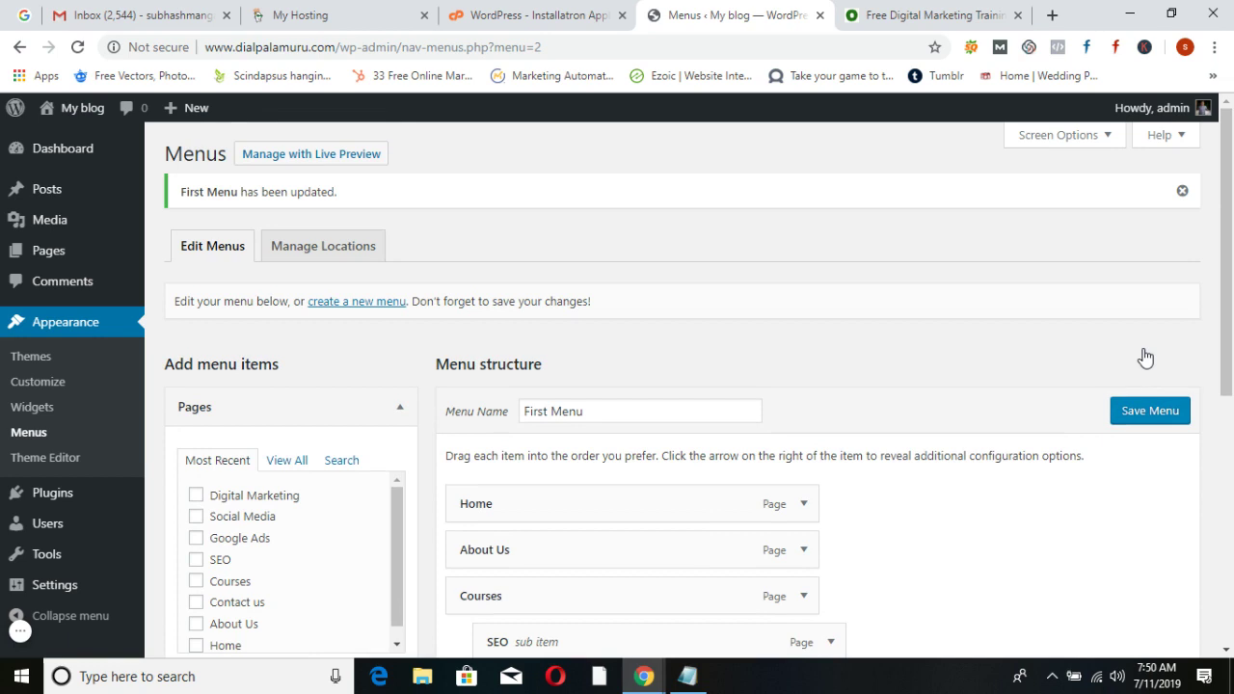
key("alt+Tab")
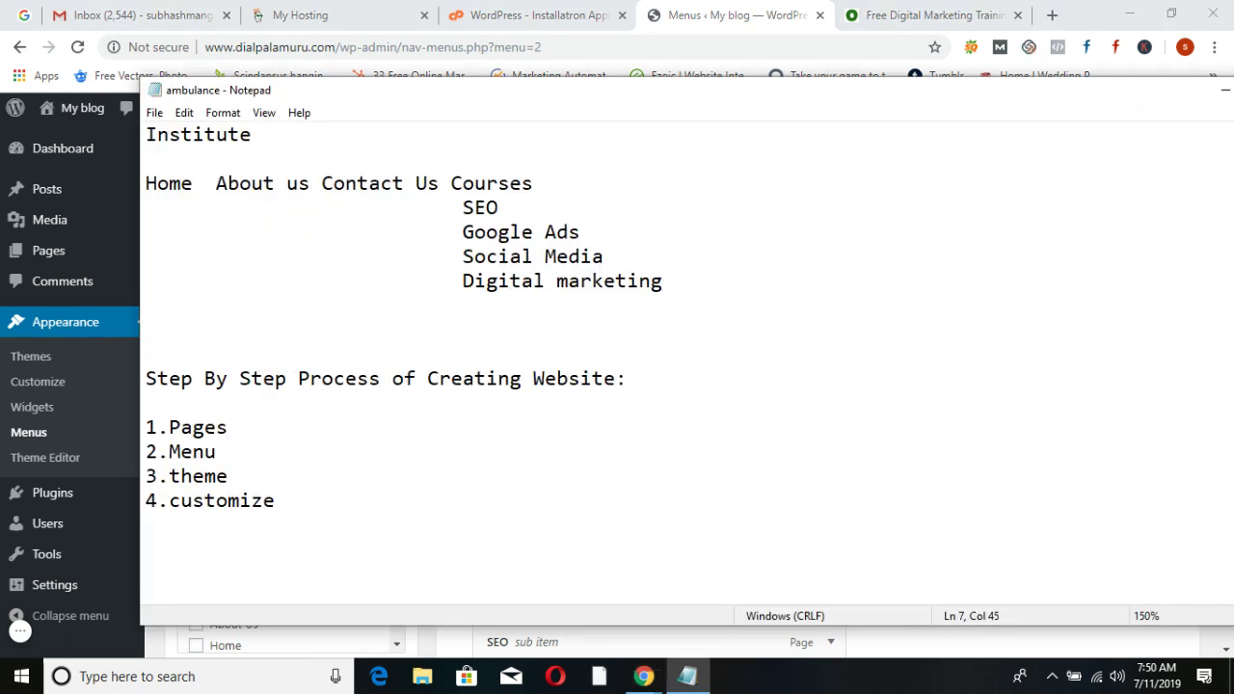
Highlight the theme item in the notes, then open the page for adding new themes in the WordPress admin
left_click_drag(254, 472, 169, 492)
key("alt+Tab")
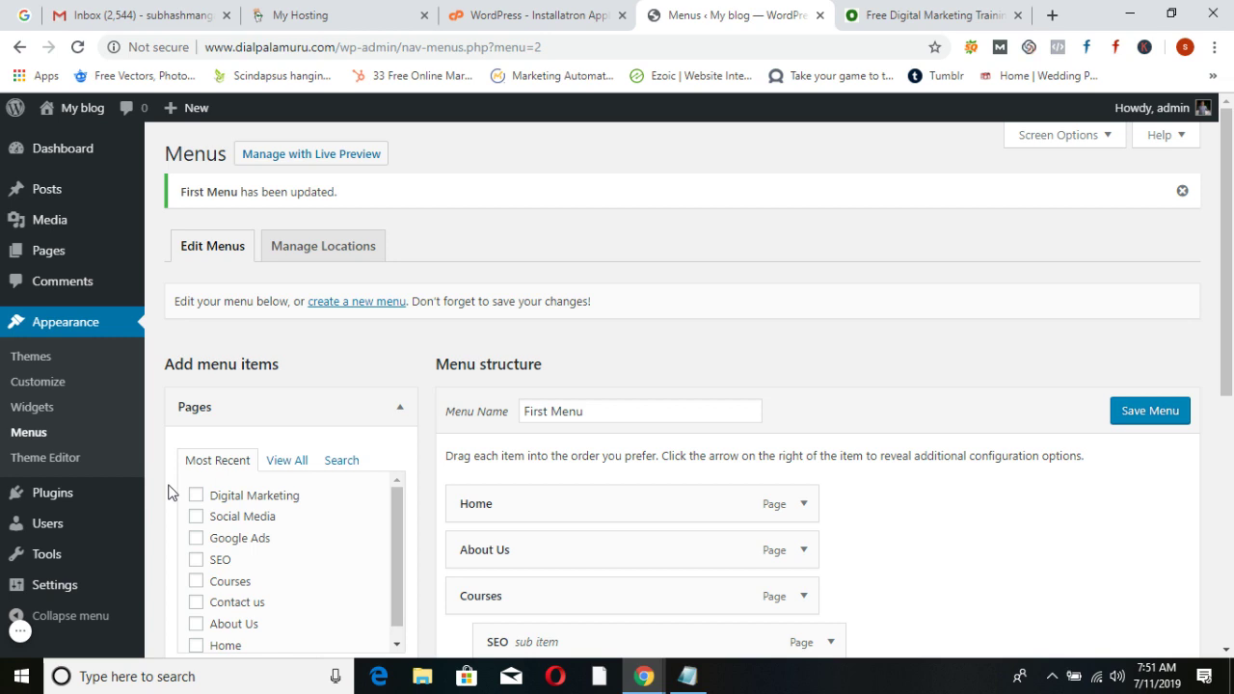
left_click(36, 364)
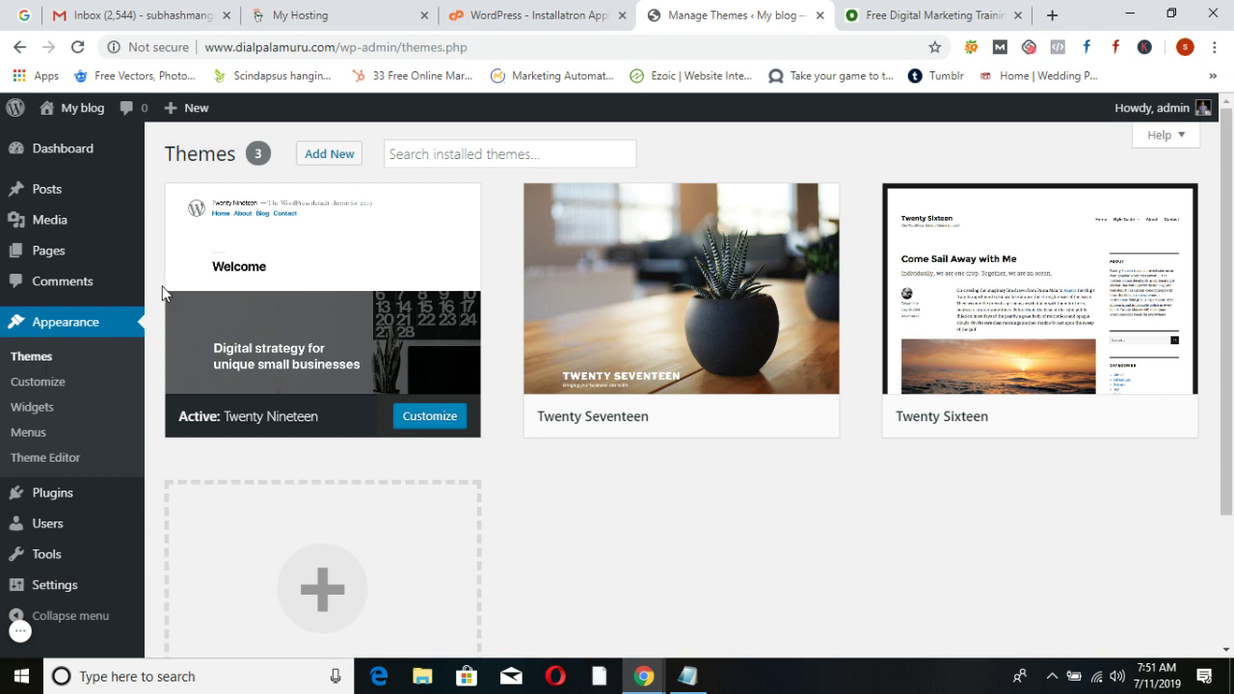
left_click(345, 162)
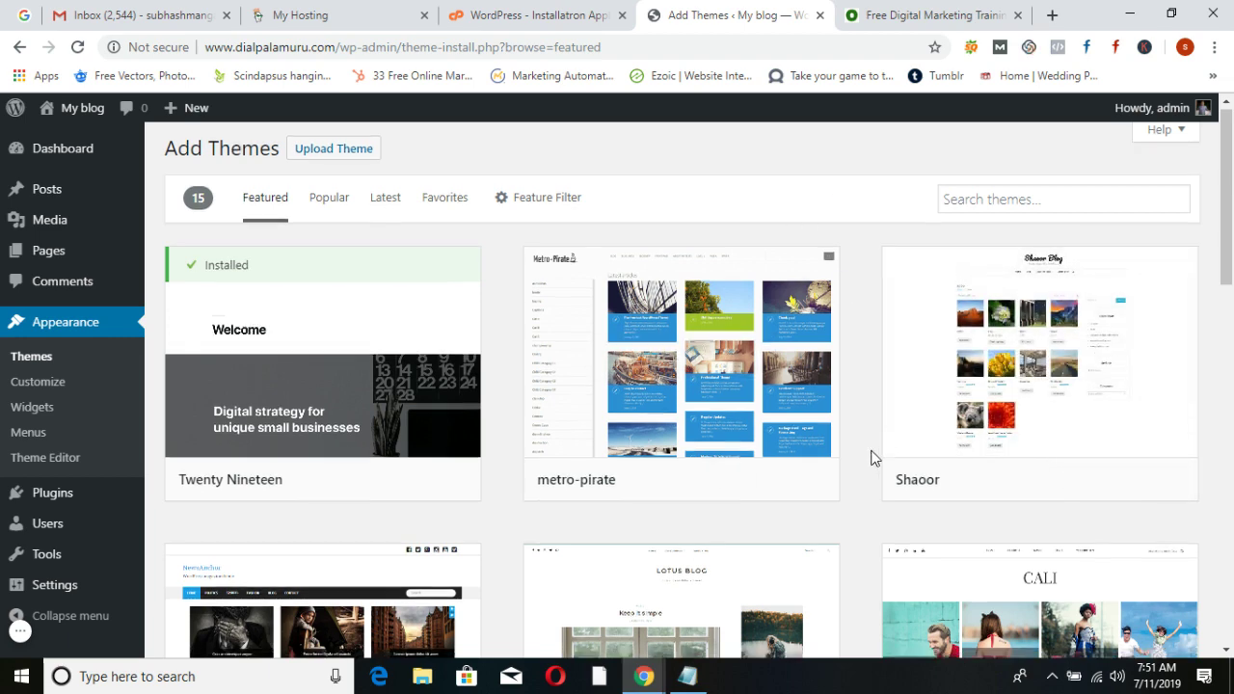
Look through the featured themes available for installation
scroll(874, 457, "down", 3)
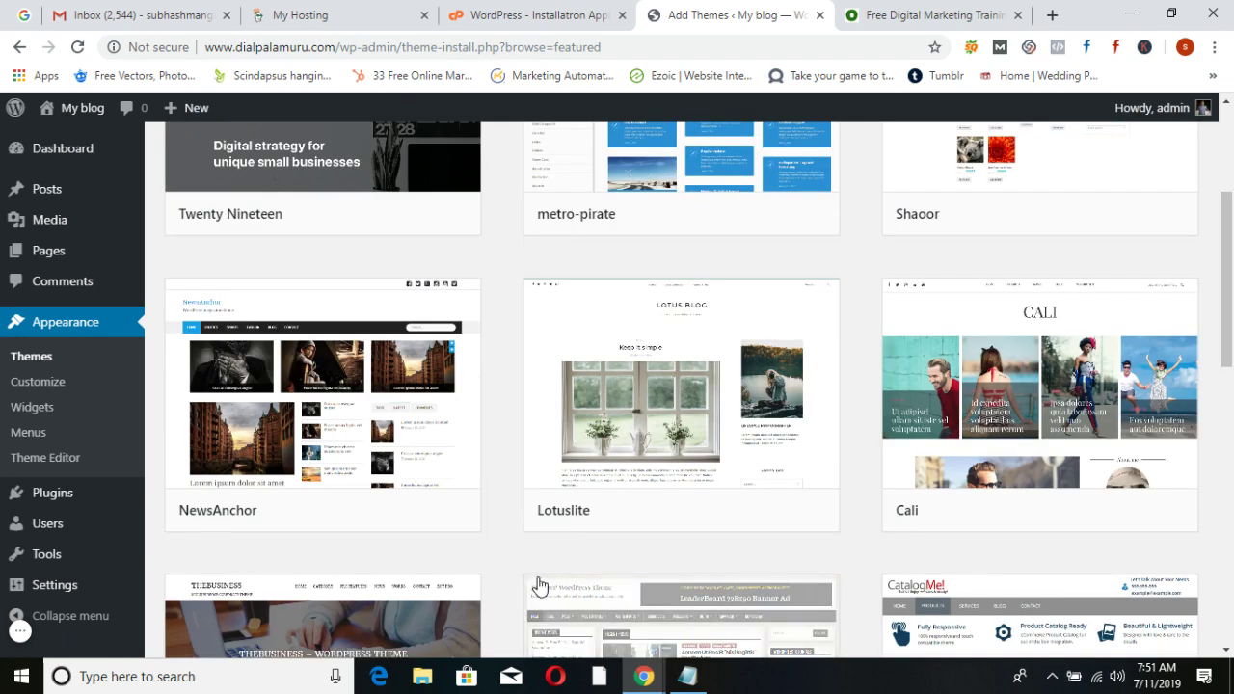
scroll(537, 584, "down", 3)
scroll(537, 585, "up", 3)
mouse_move(376, 398)
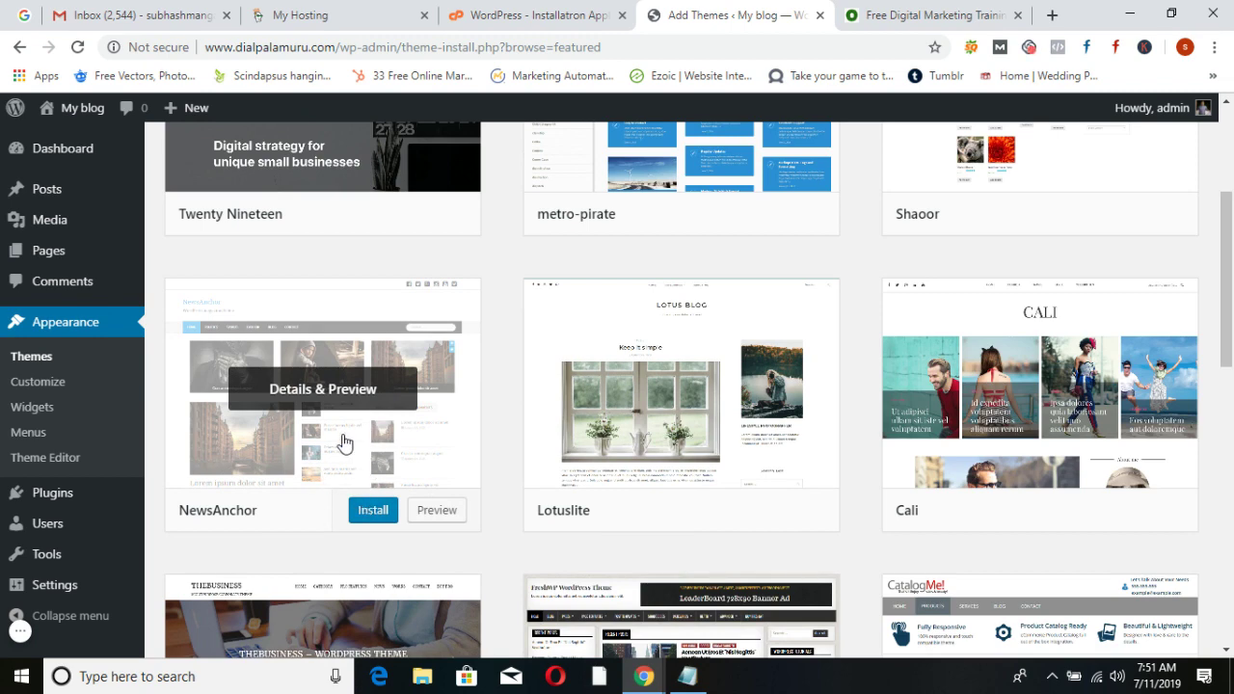
scroll(863, 549, "down", 4)
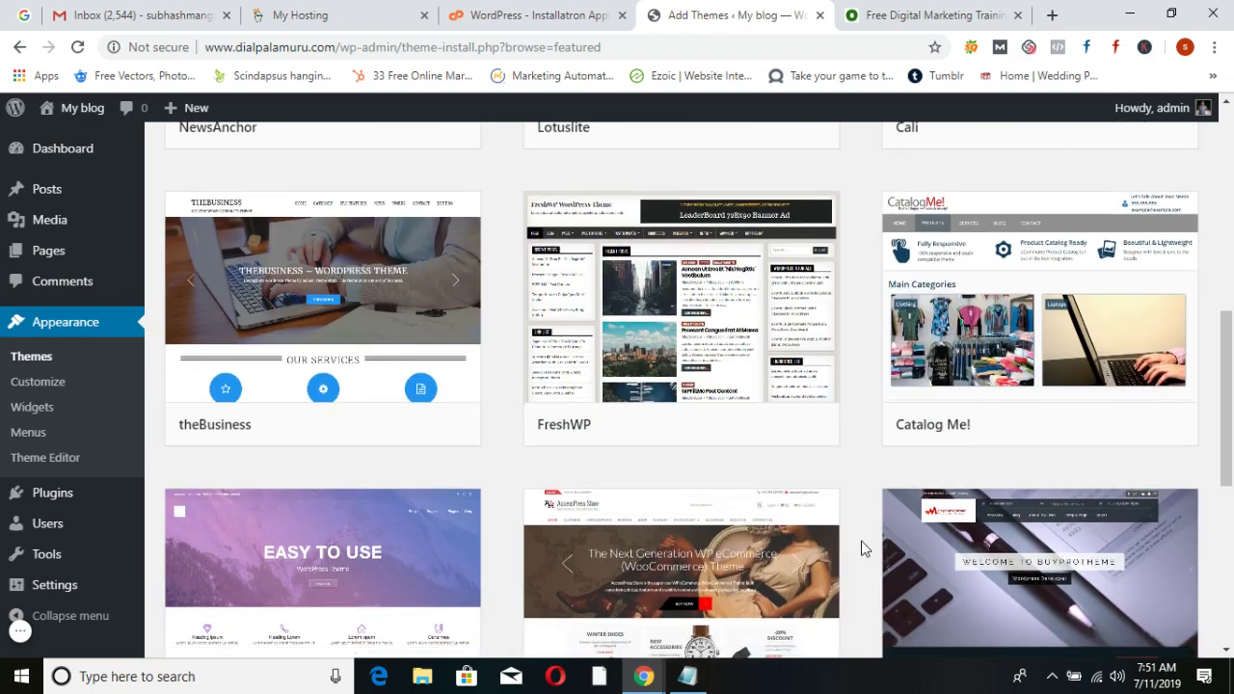
scroll(862, 549, "down", 5)
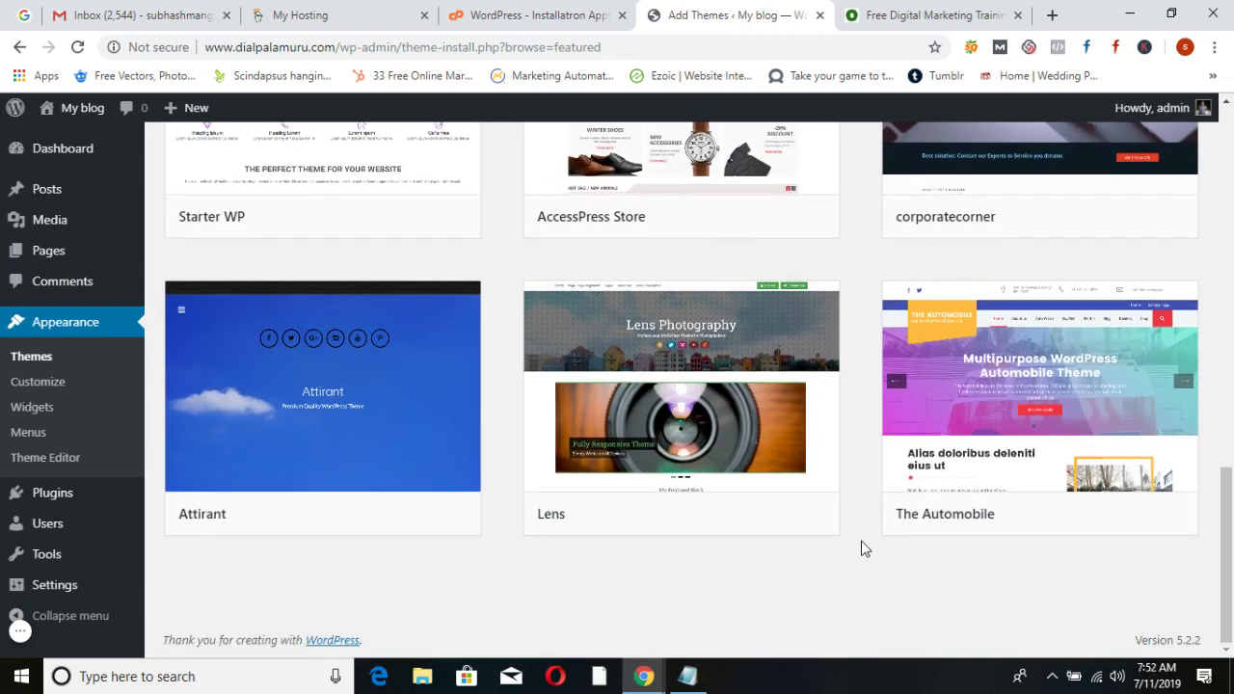
scroll(863, 549, "up", 10)
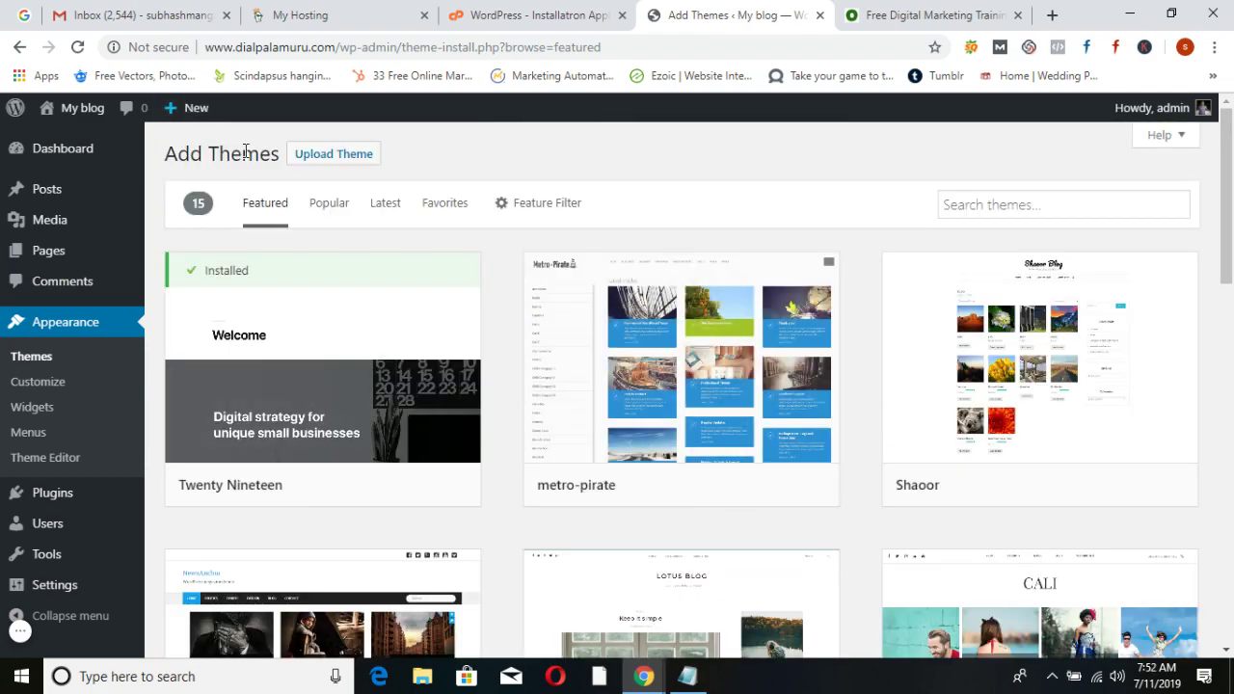
Browse the popular themes for one that suits the institute website
left_click(324, 205)
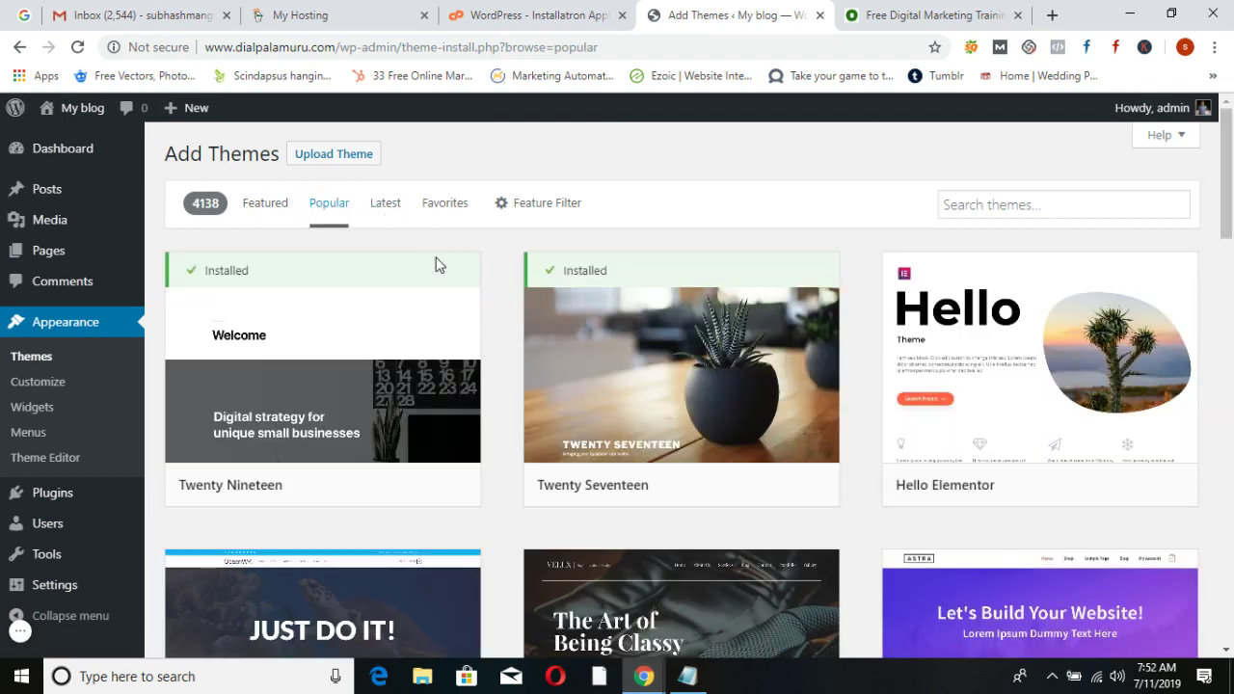
scroll(622, 395, "down", 4)
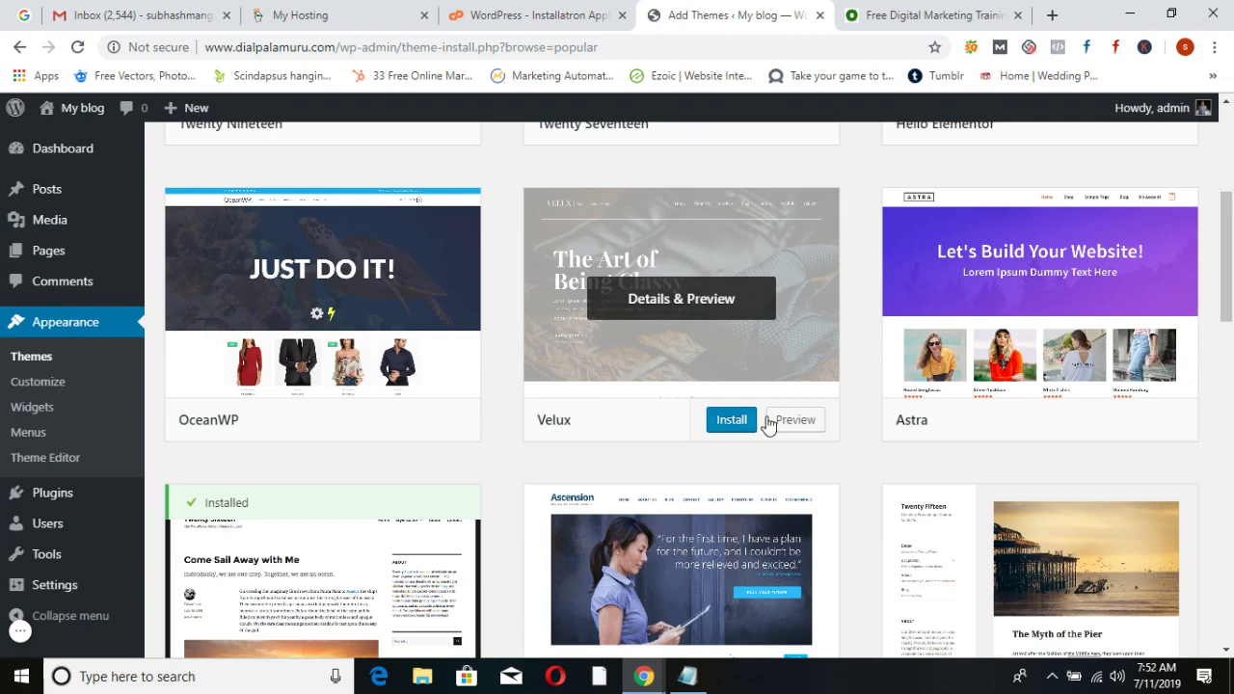
scroll(835, 465, "down", 4)
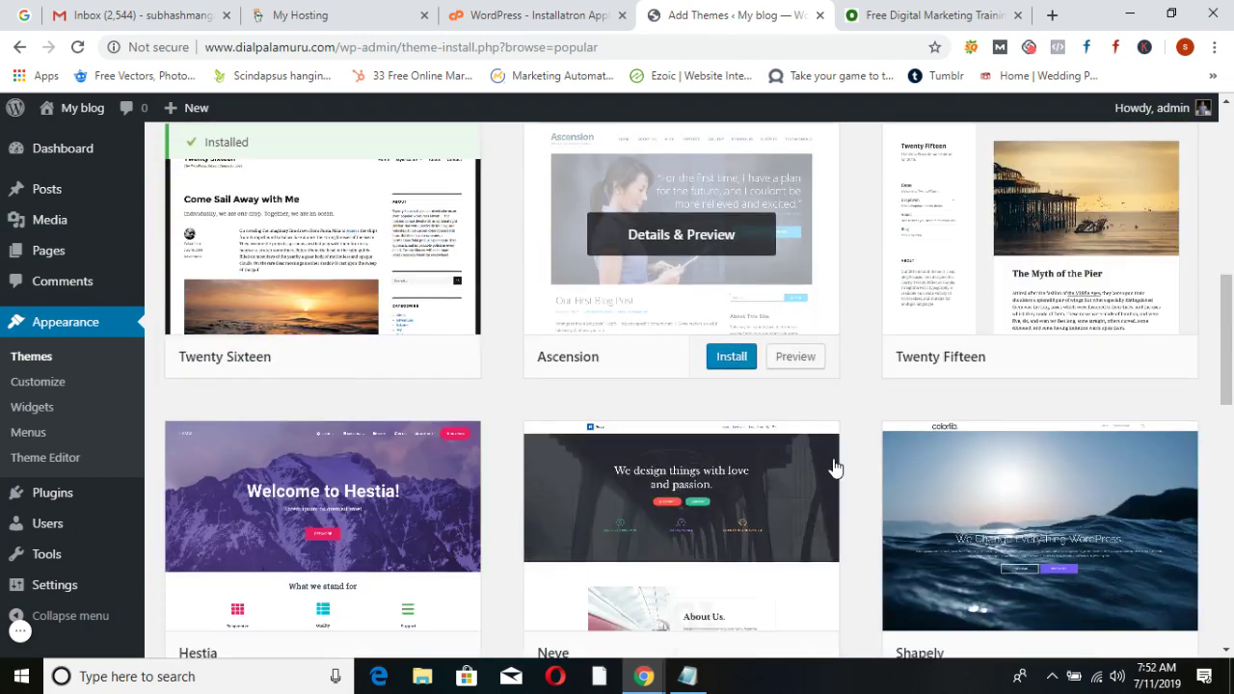
scroll(836, 467, "down", 2)
scroll(835, 467, "down", 5)
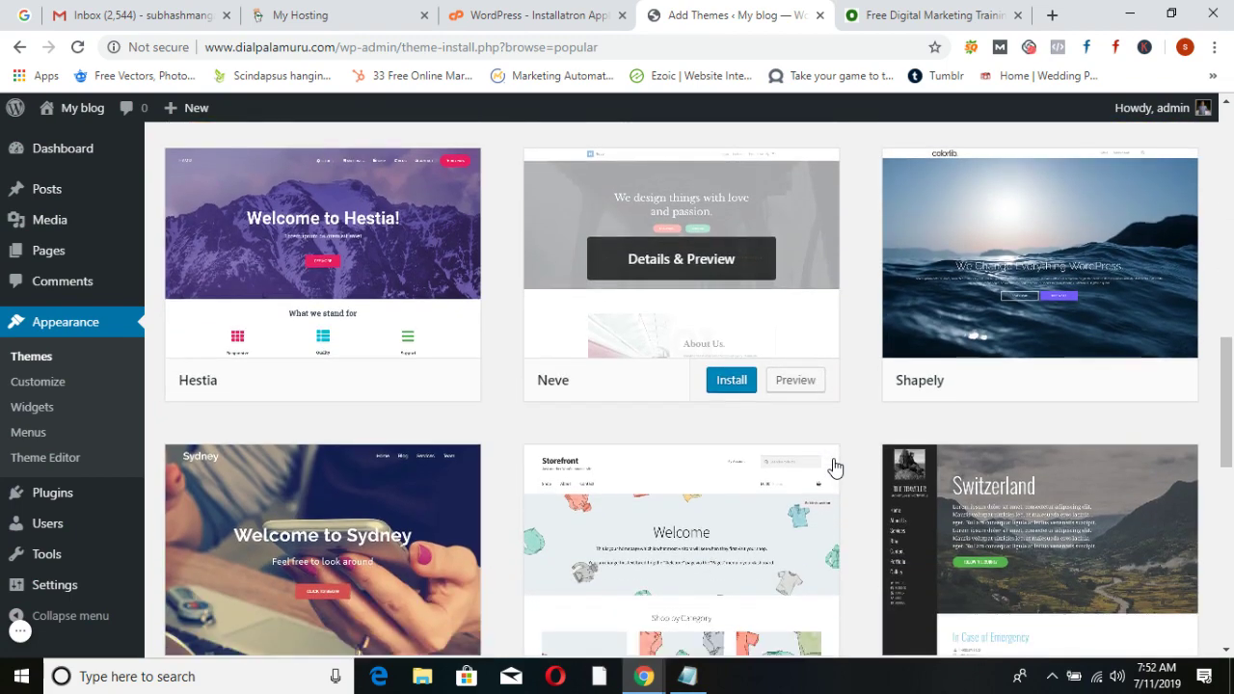
scroll(835, 466, "down", 7)
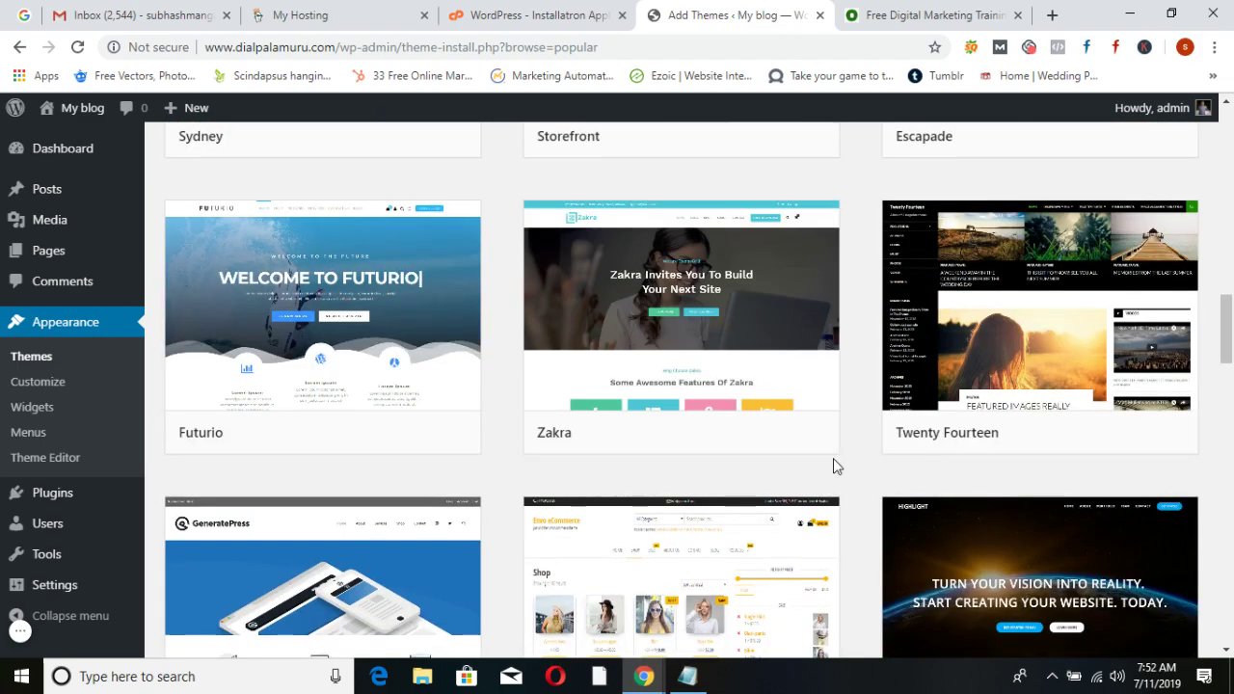
scroll(835, 467, "down", 7)
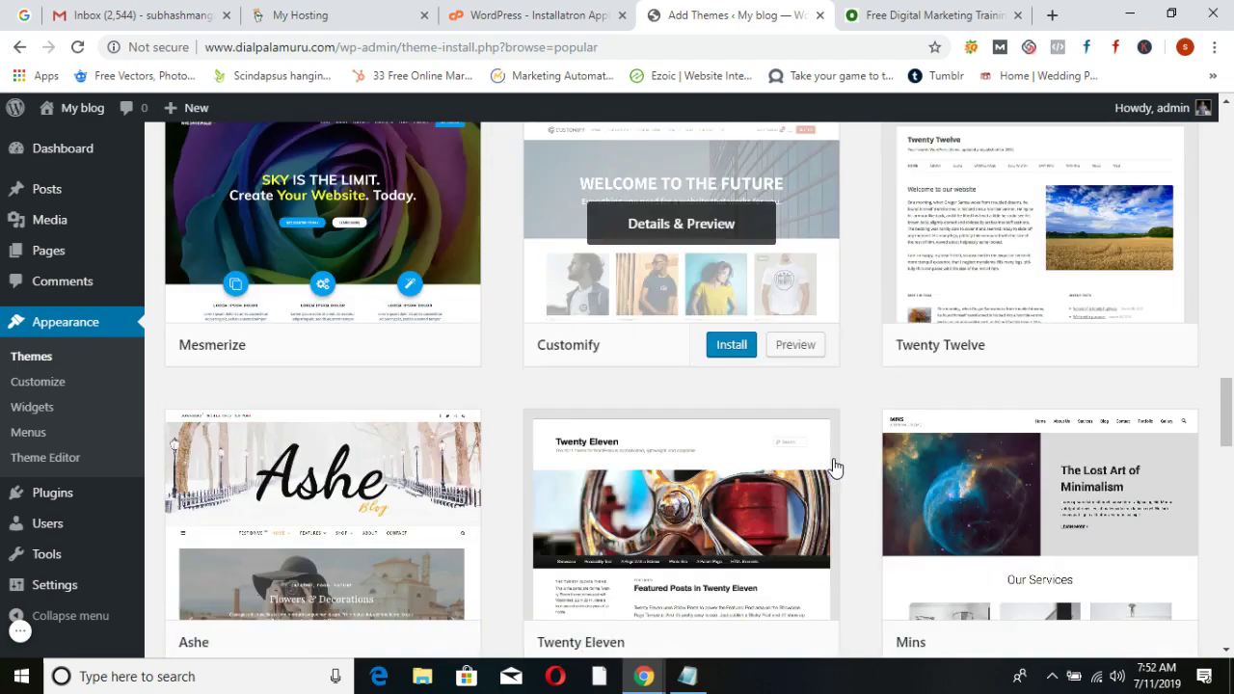
scroll(836, 467, "up", 17)
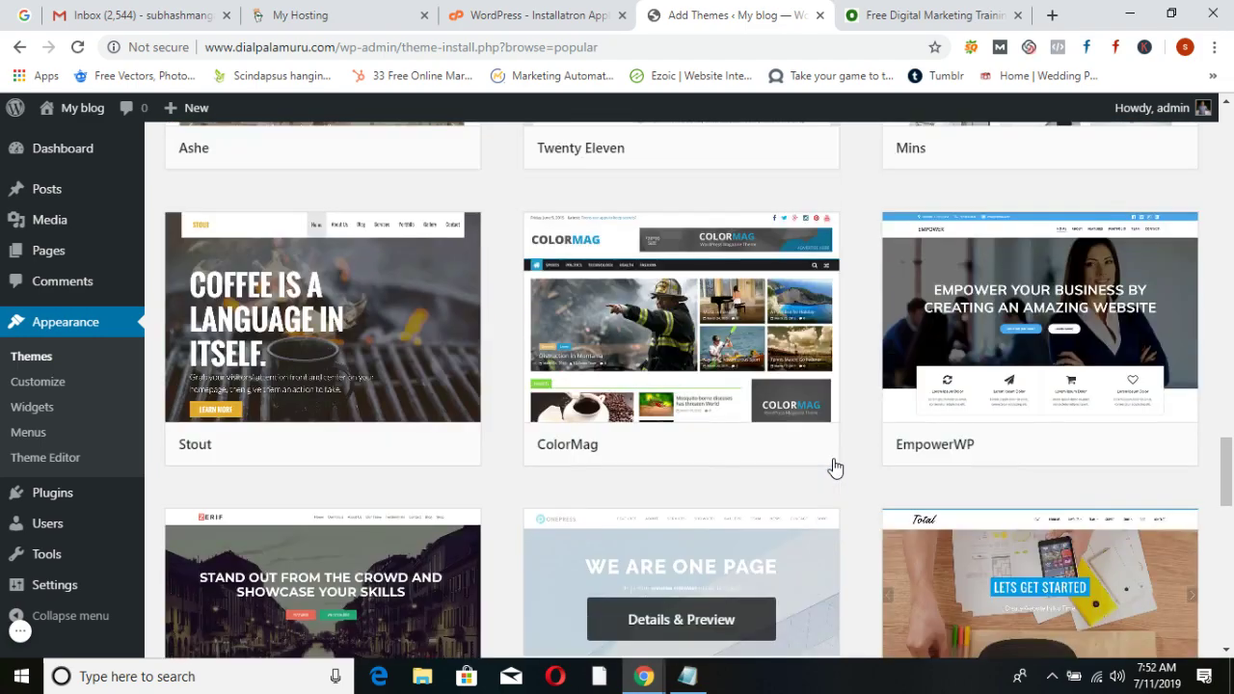
Install the Astra theme from the popular themes
scroll(813, 542, "up", 9)
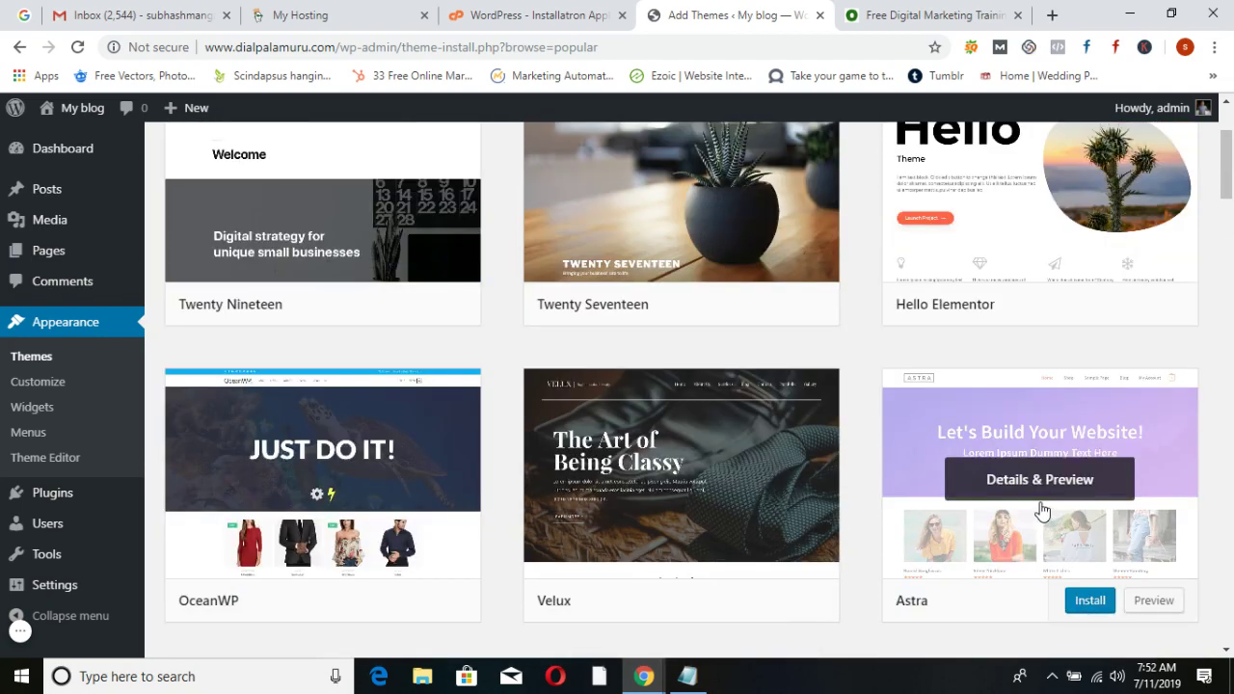
scroll(965, 538, "down", 1)
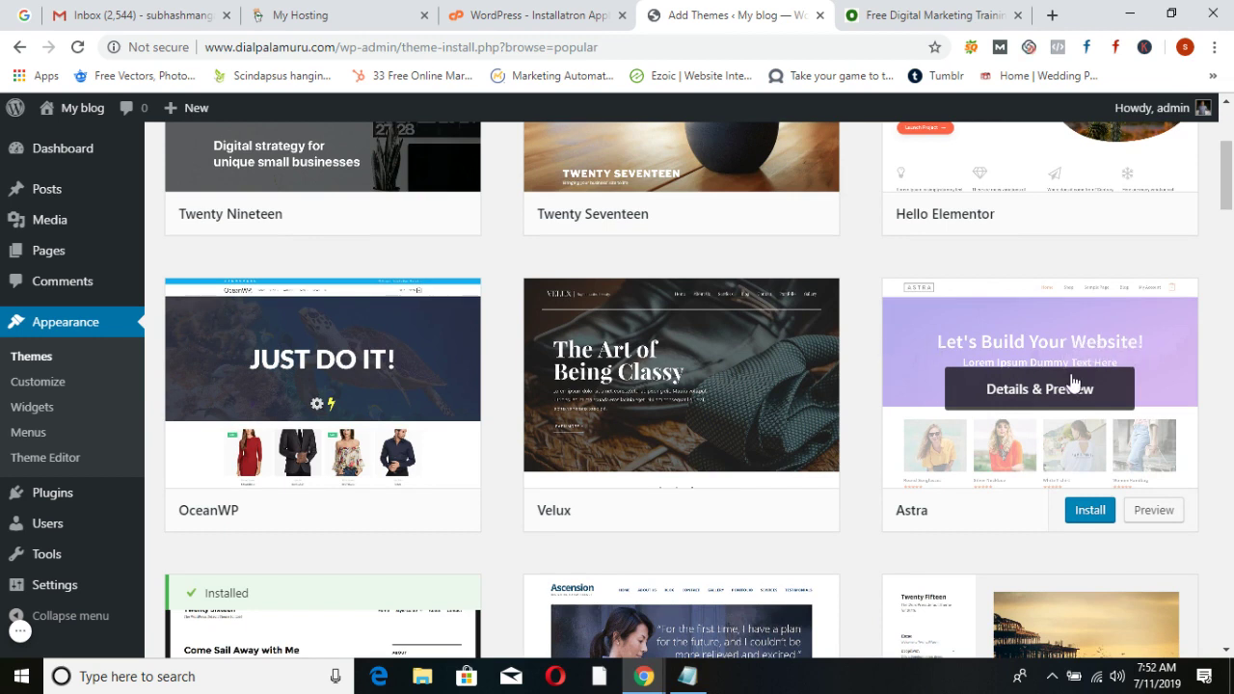
left_click(1092, 514)
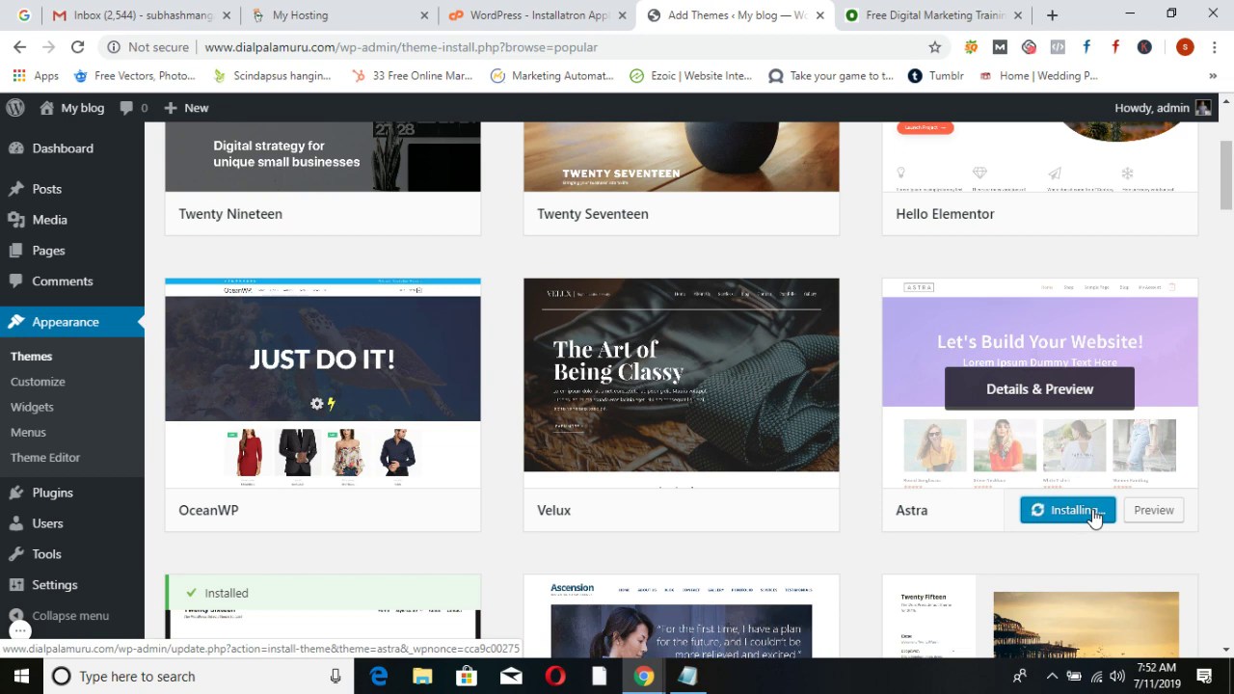
Load the live site dialpalamuru.com in the tab showing the digital marketing training page to view its current design
left_click(859, 15)
left_click(644, 38)
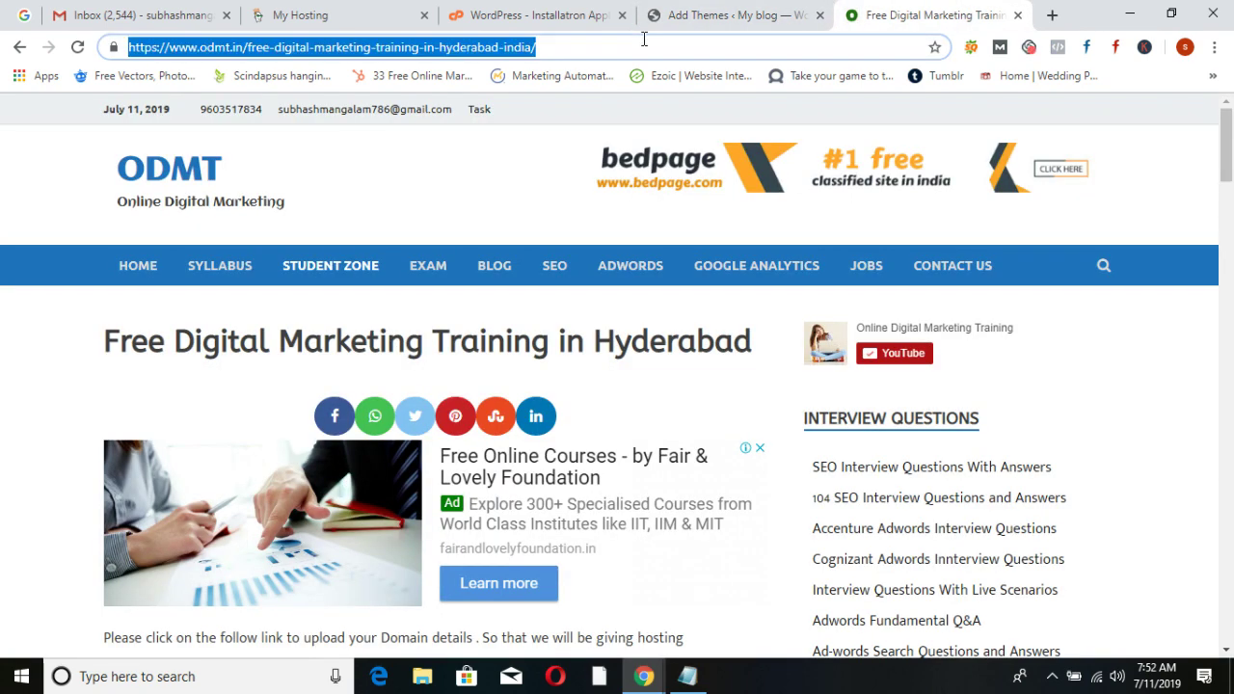
type("dial")
key("Return")
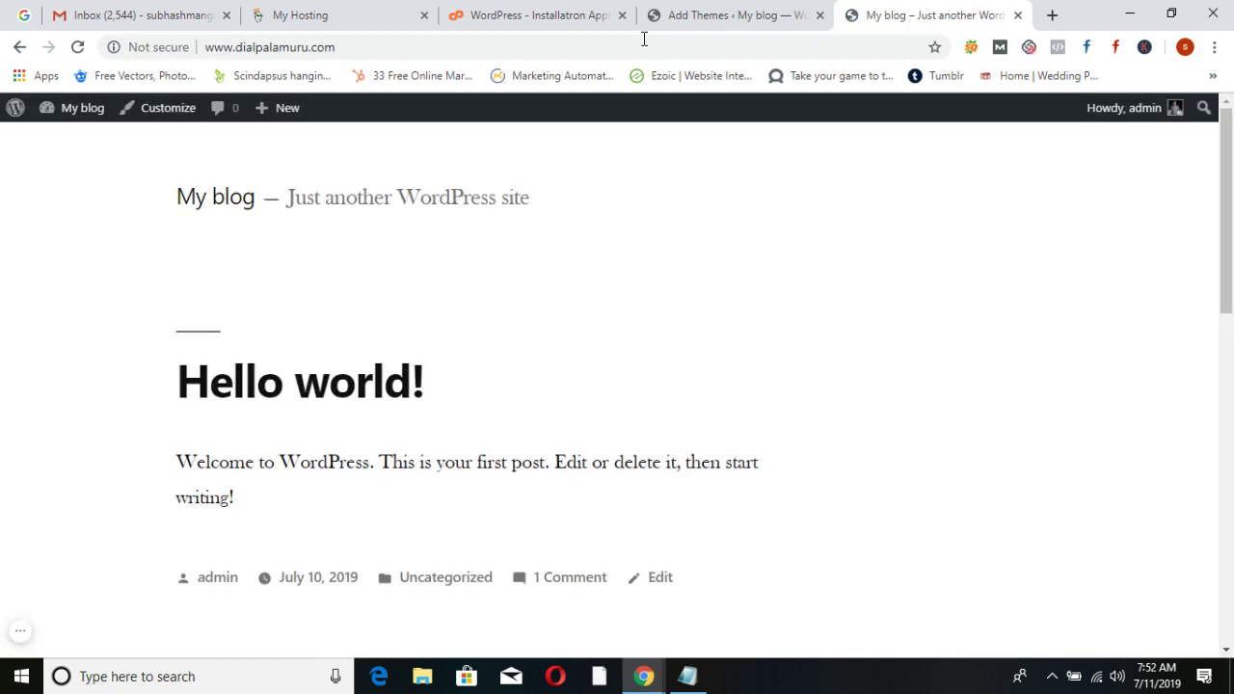
Activate the installed Astra theme and open an extra blank browser tab for viewing the site
left_click(722, 17)
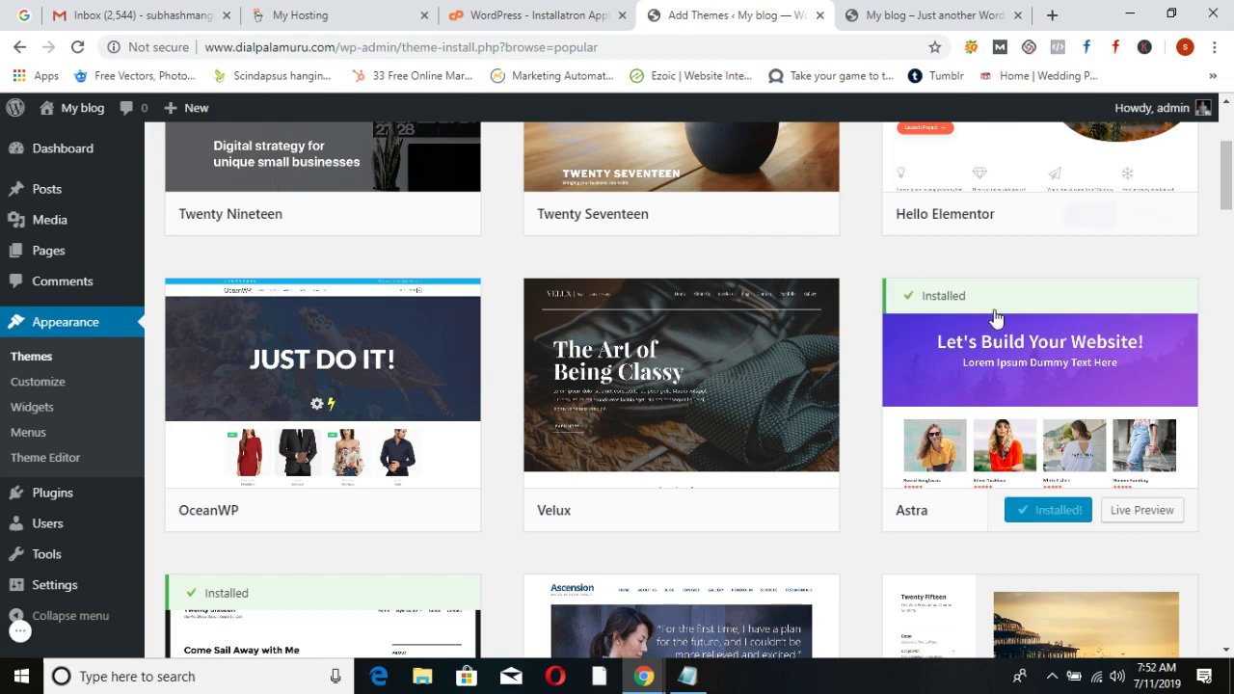
left_click(1060, 517)
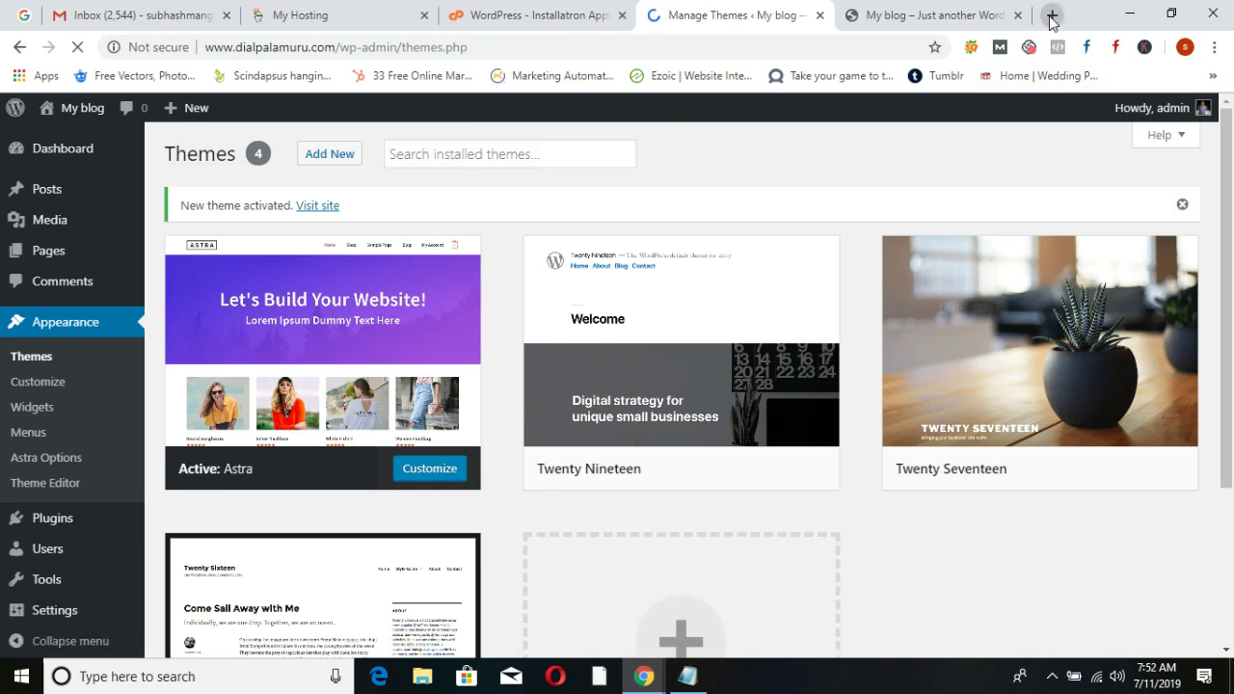
left_click(1052, 15)
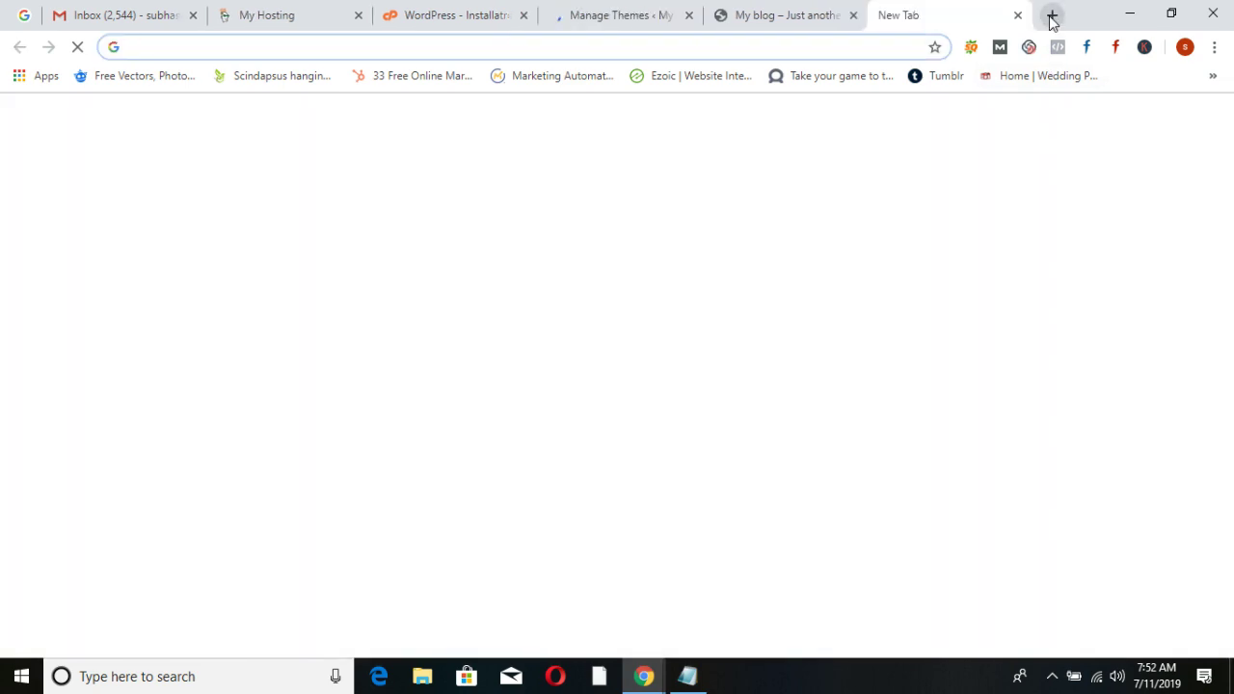
left_click(620, 12)
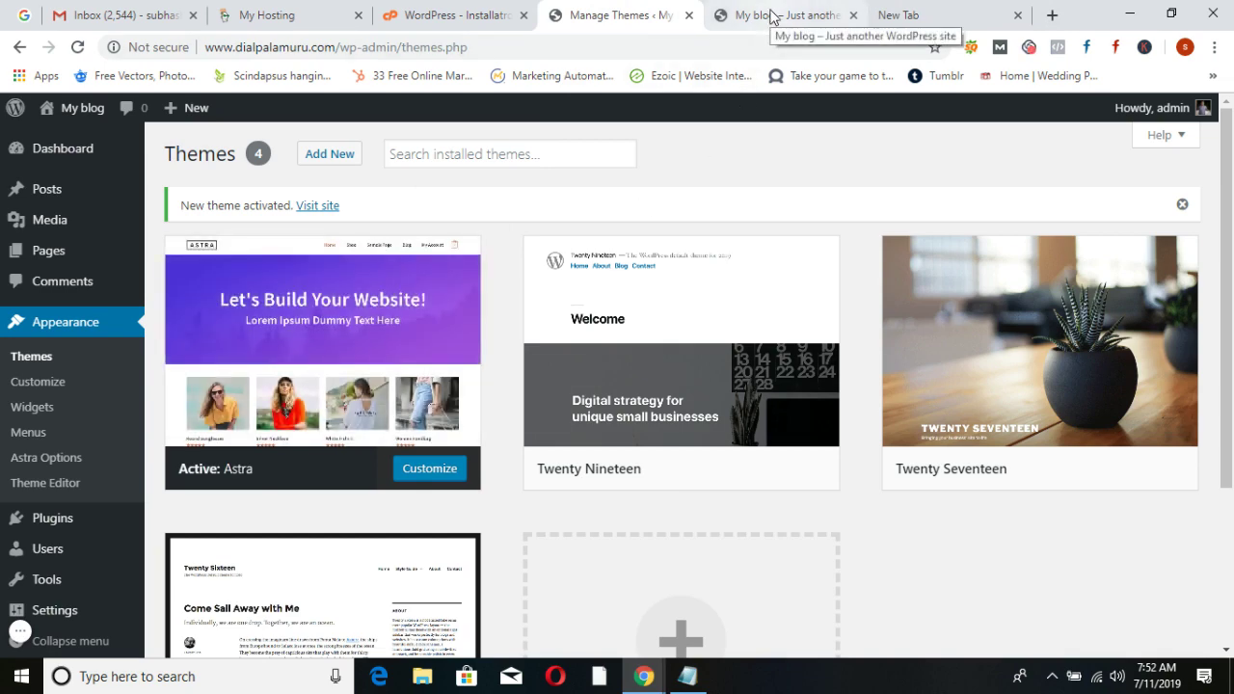
Load dialpalamuru.com in the blank tab and compare its Astra design with the earlier version of the site
left_click(934, 15)
type("dialpalamuru.com")
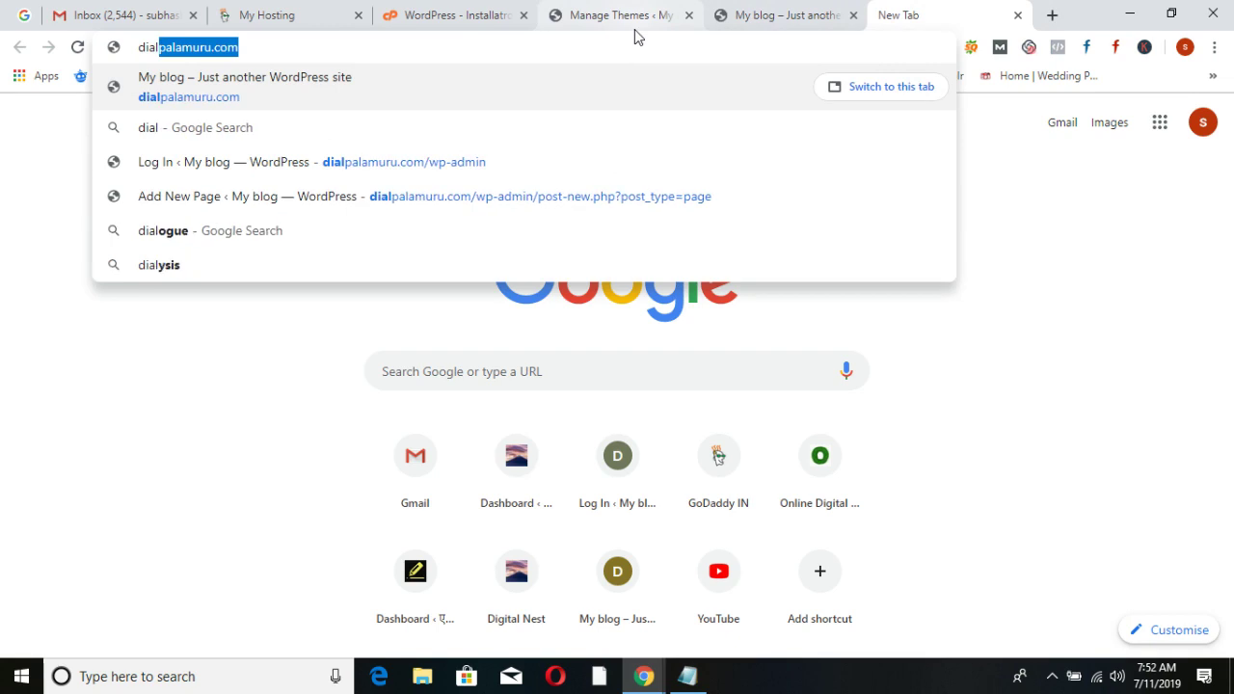
key("Return")
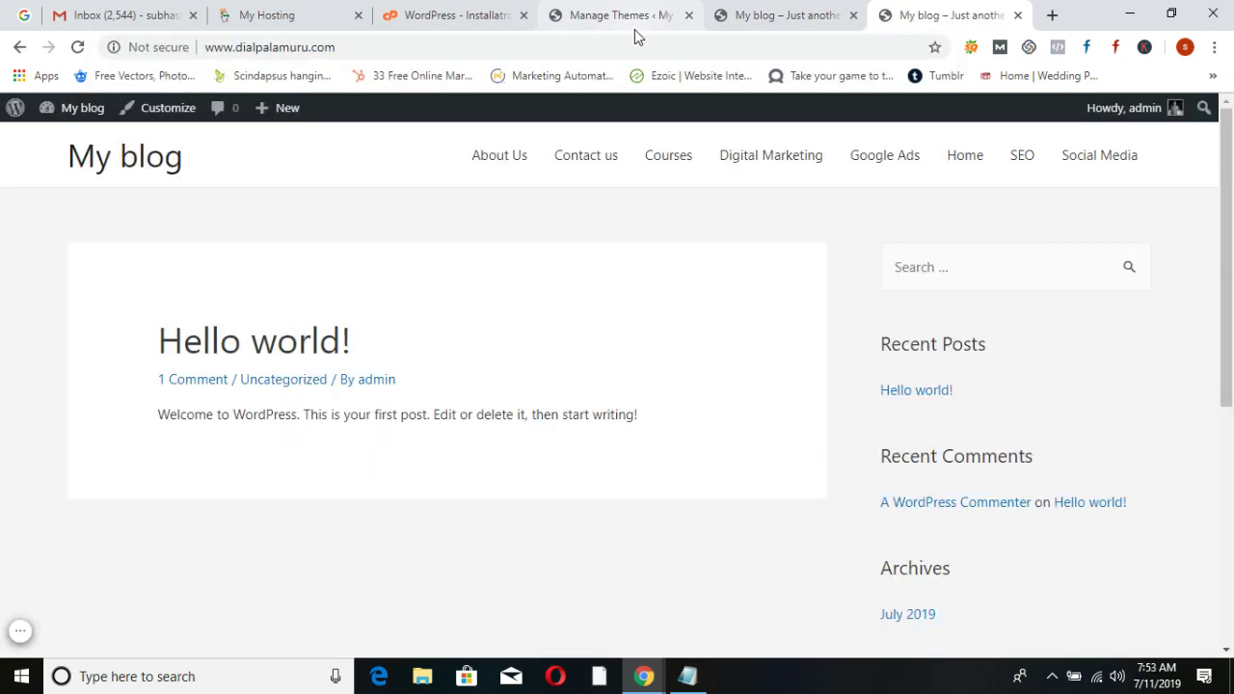
left_click(793, 11)
left_click(902, 9)
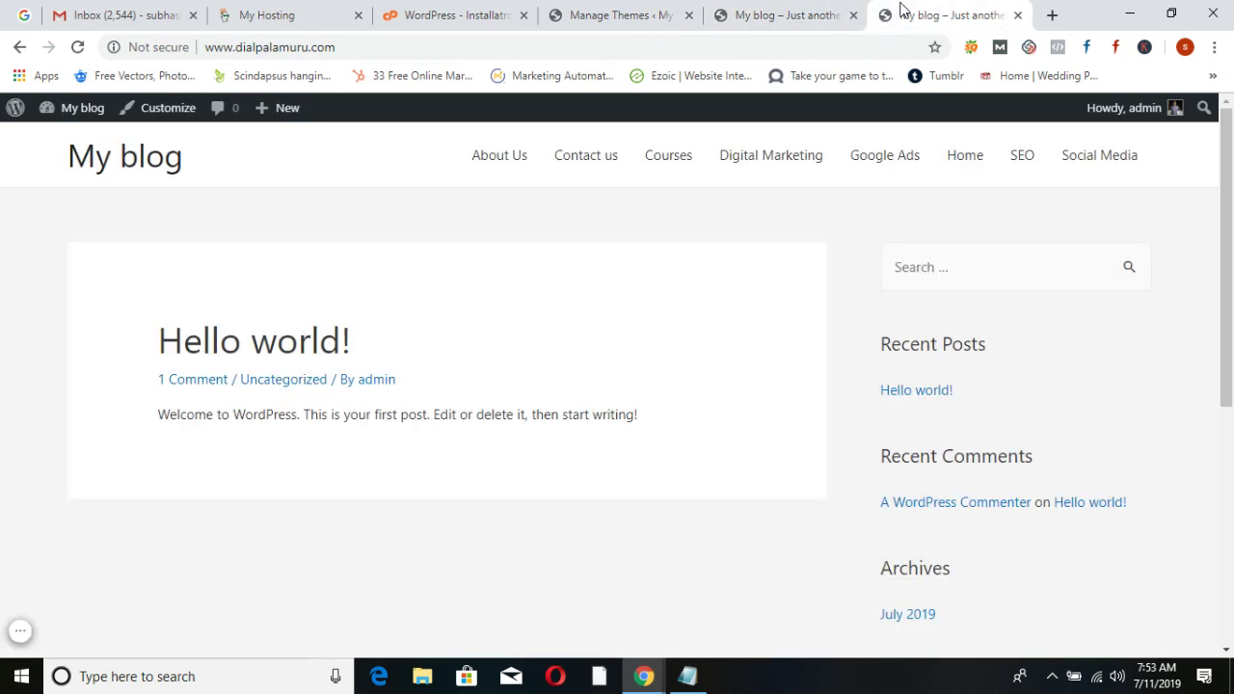
left_click(579, 14)
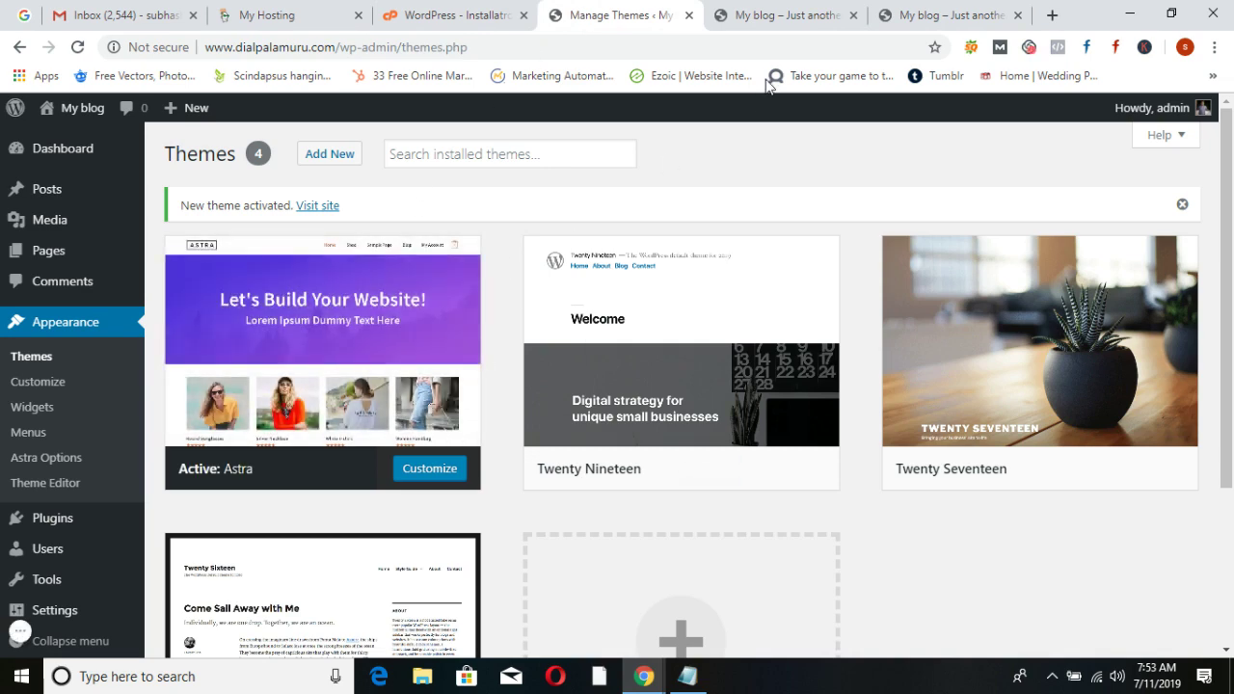
left_click(932, 19)
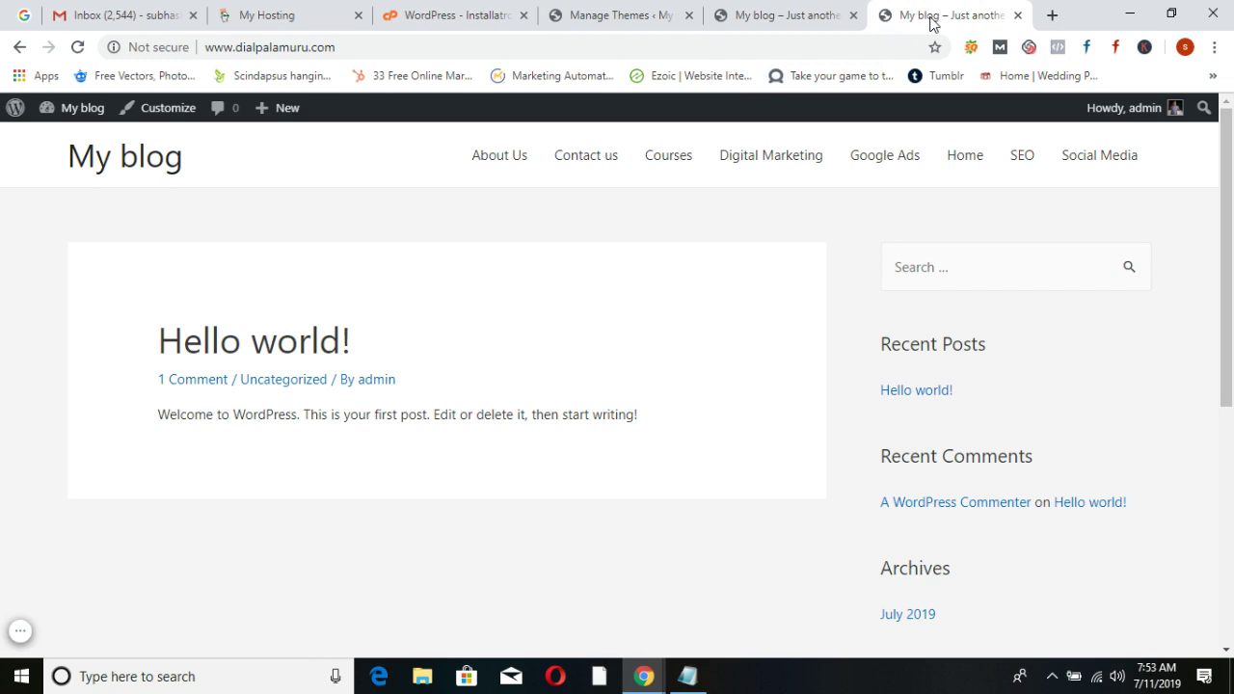
Check the customize item in the Notepad step list and return to the site in the browser
key("alt+Tab")
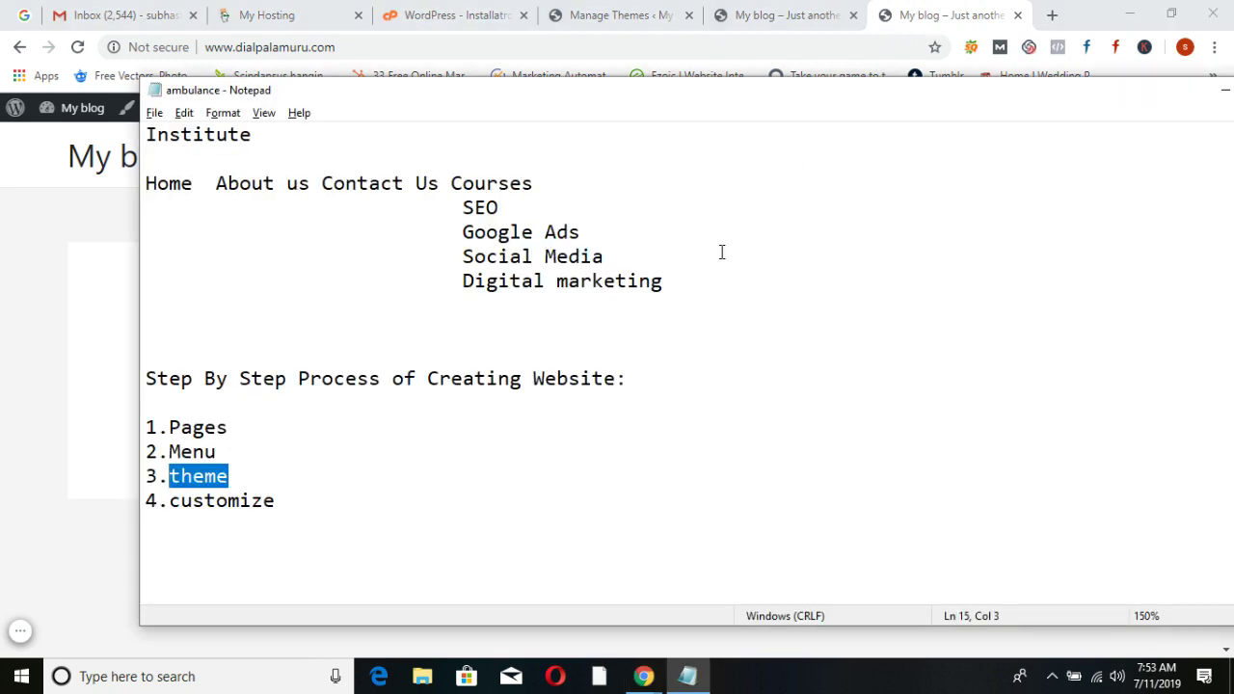
left_click_drag(299, 503, 170, 501)
left_click(299, 506)
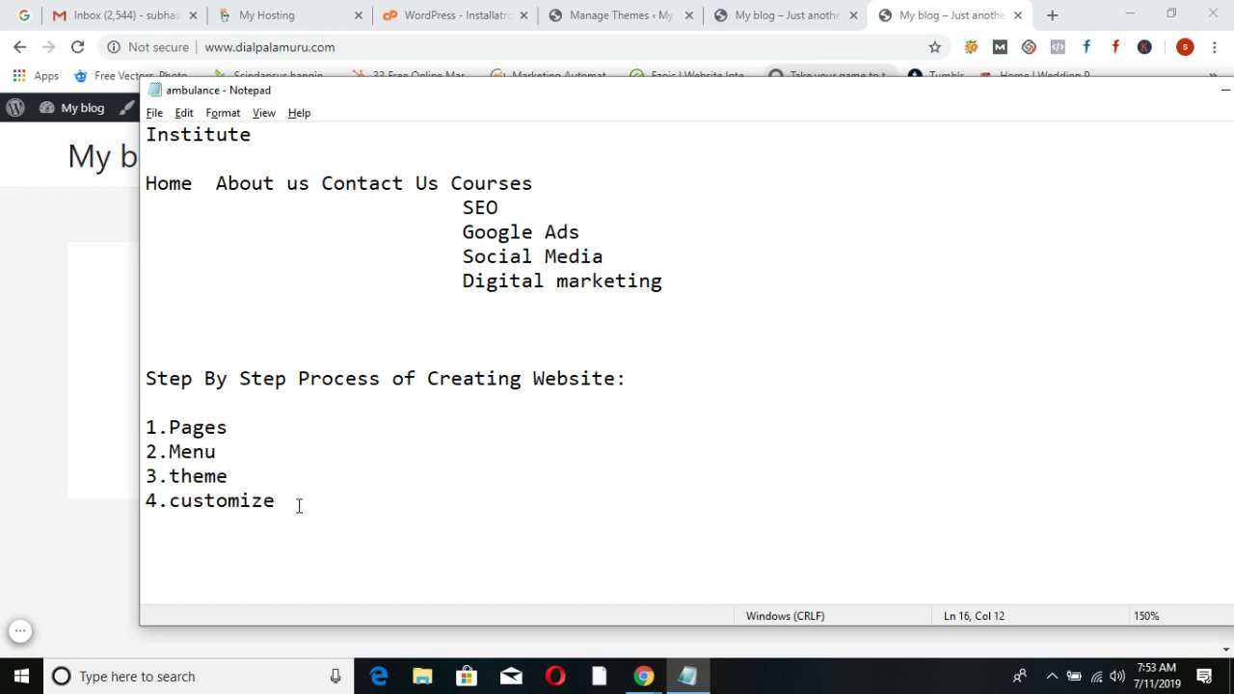
key("alt+Tab")
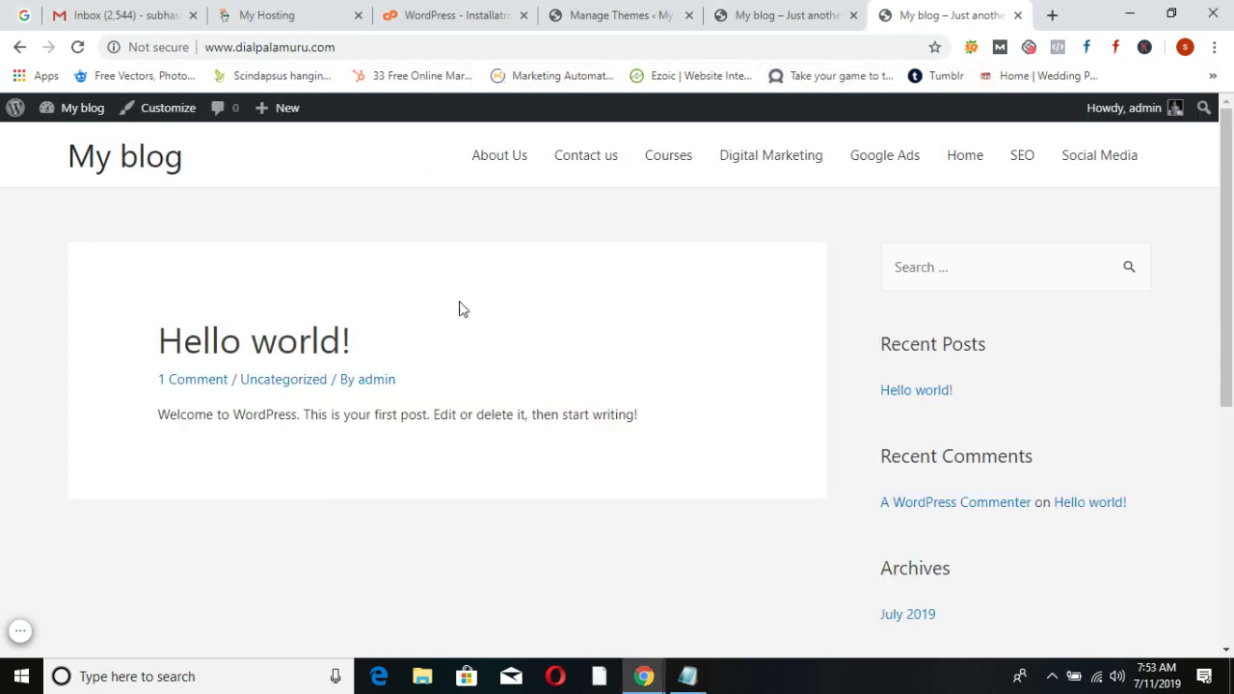
Open the Customizer for the active Astra theme from the installed themes
left_click(610, 16)
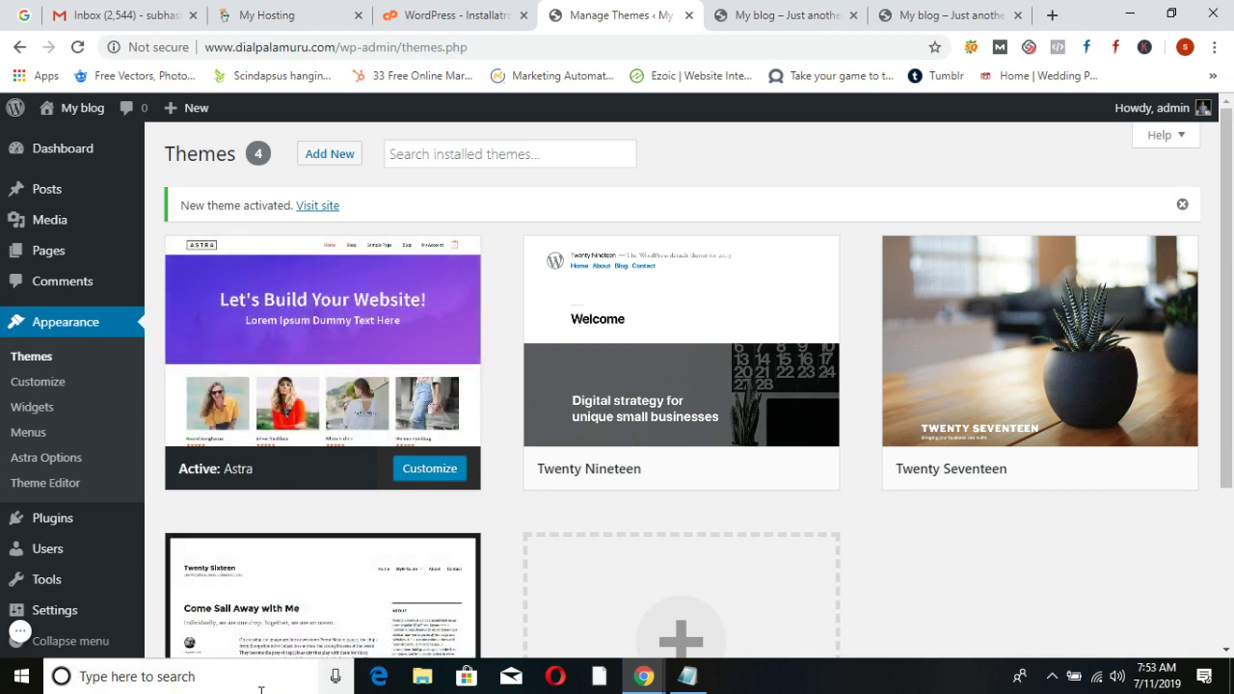
mouse_move(413, 261)
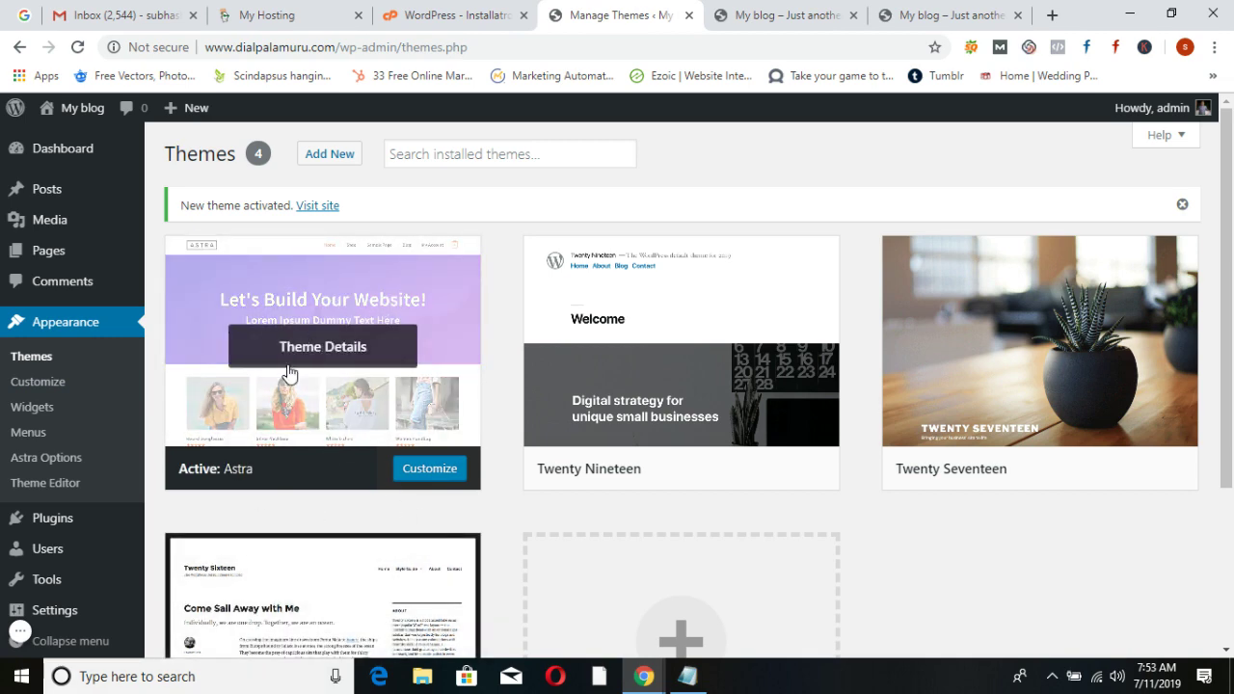
left_click(406, 472)
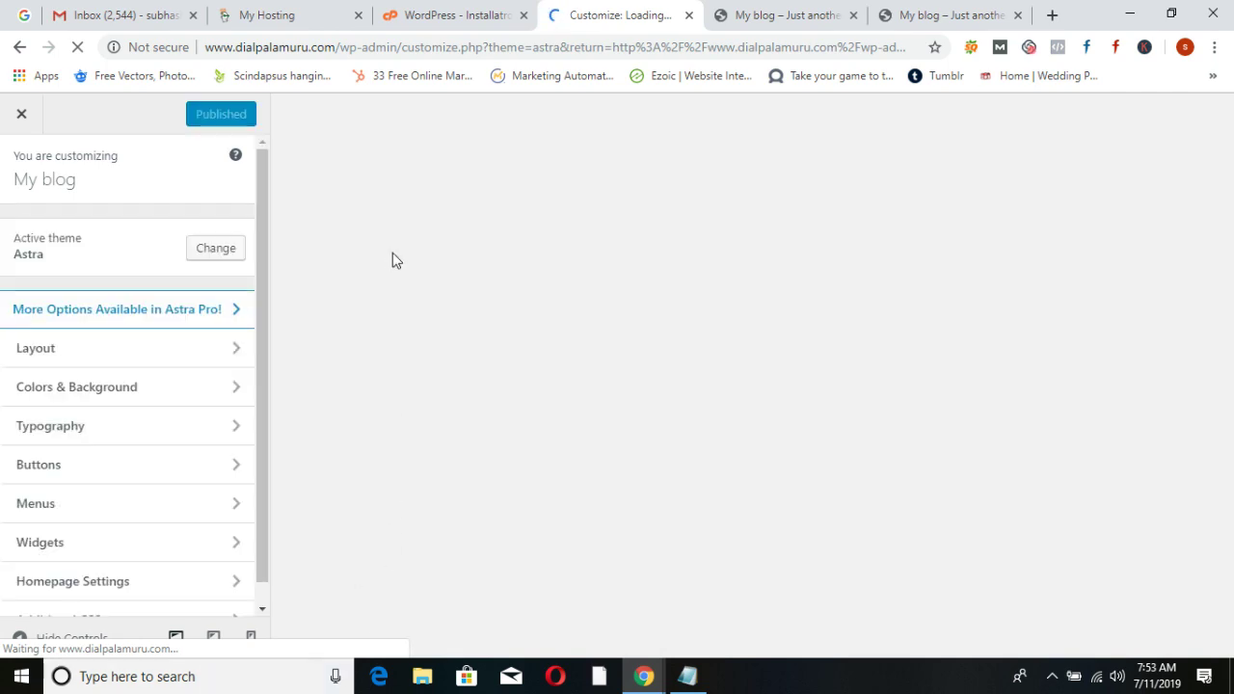
Open the header layout's Site Identity settings and check the current title in the header of the live site
left_click(232, 353)
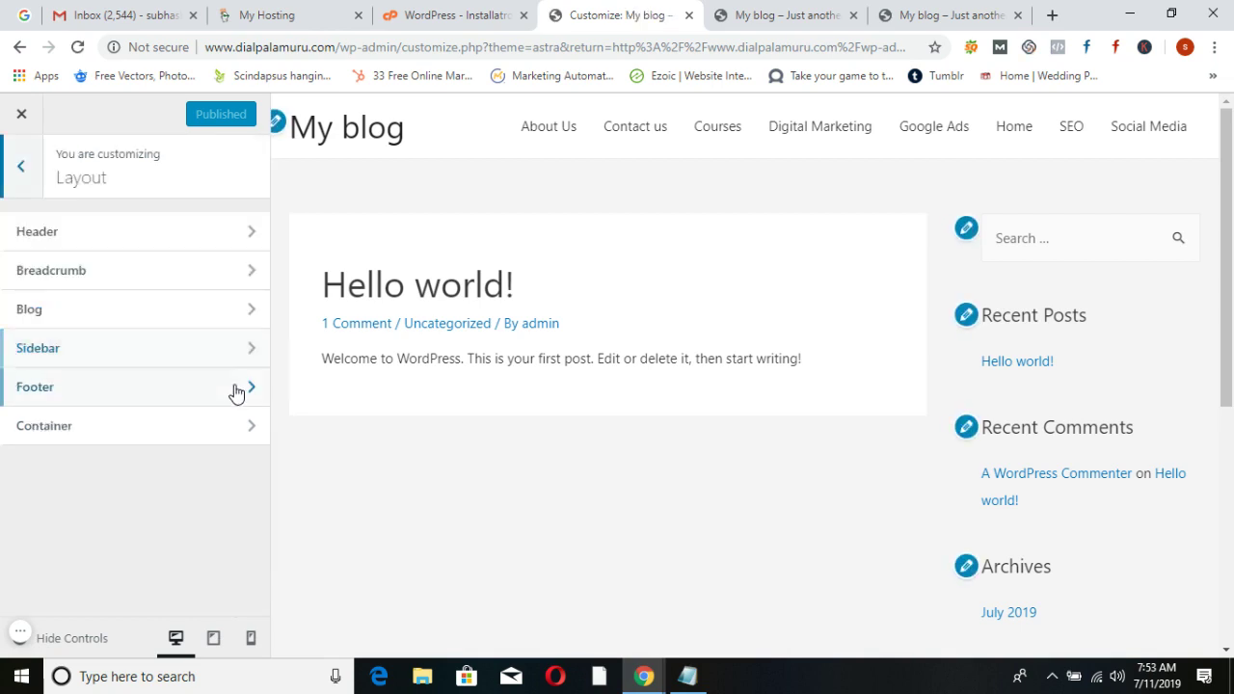
left_click(250, 232)
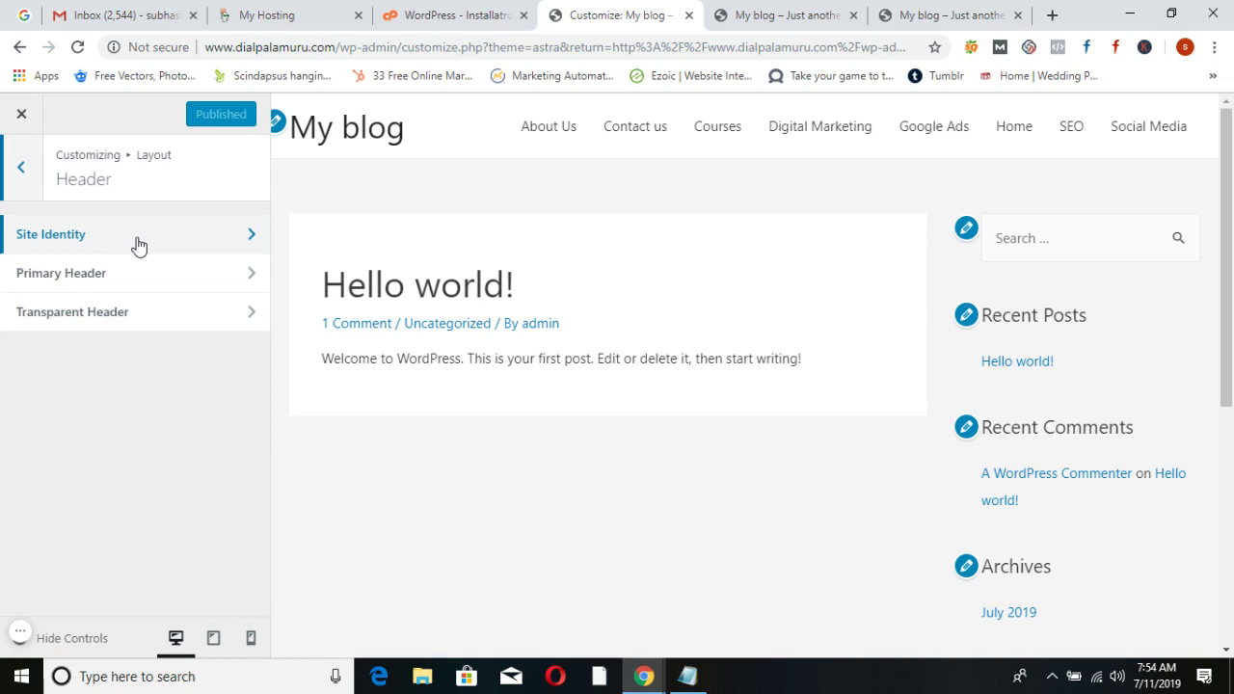
left_click(251, 237)
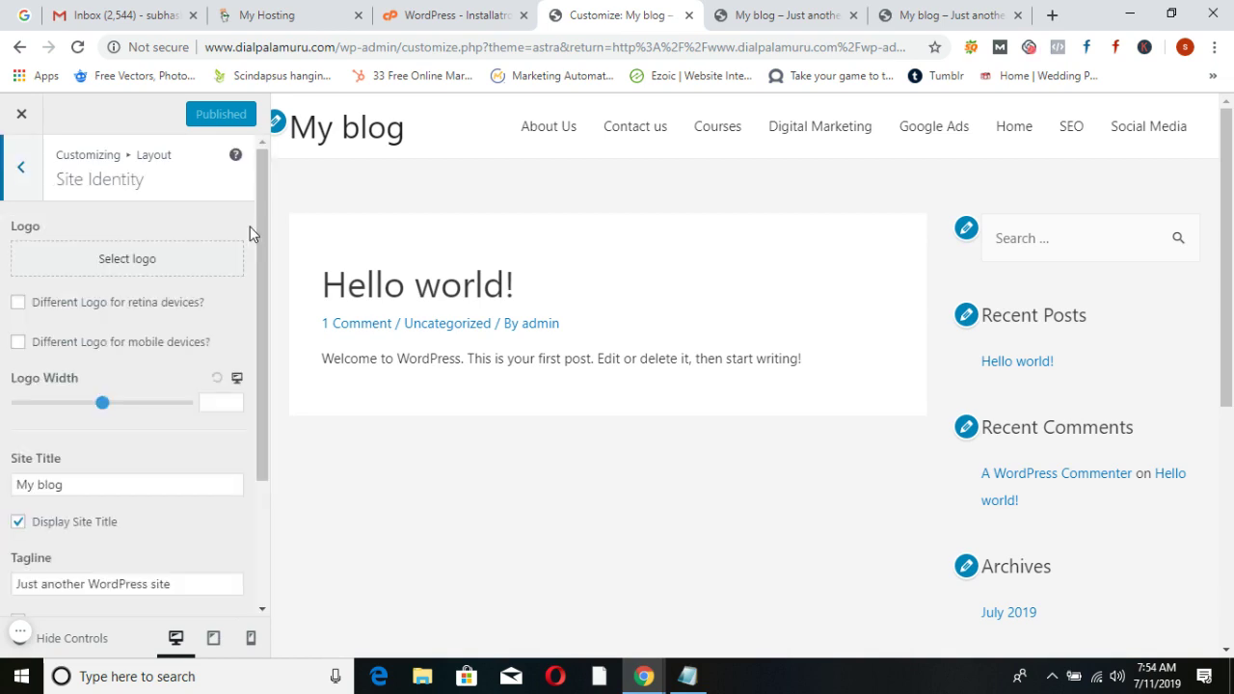
left_click(950, 14)
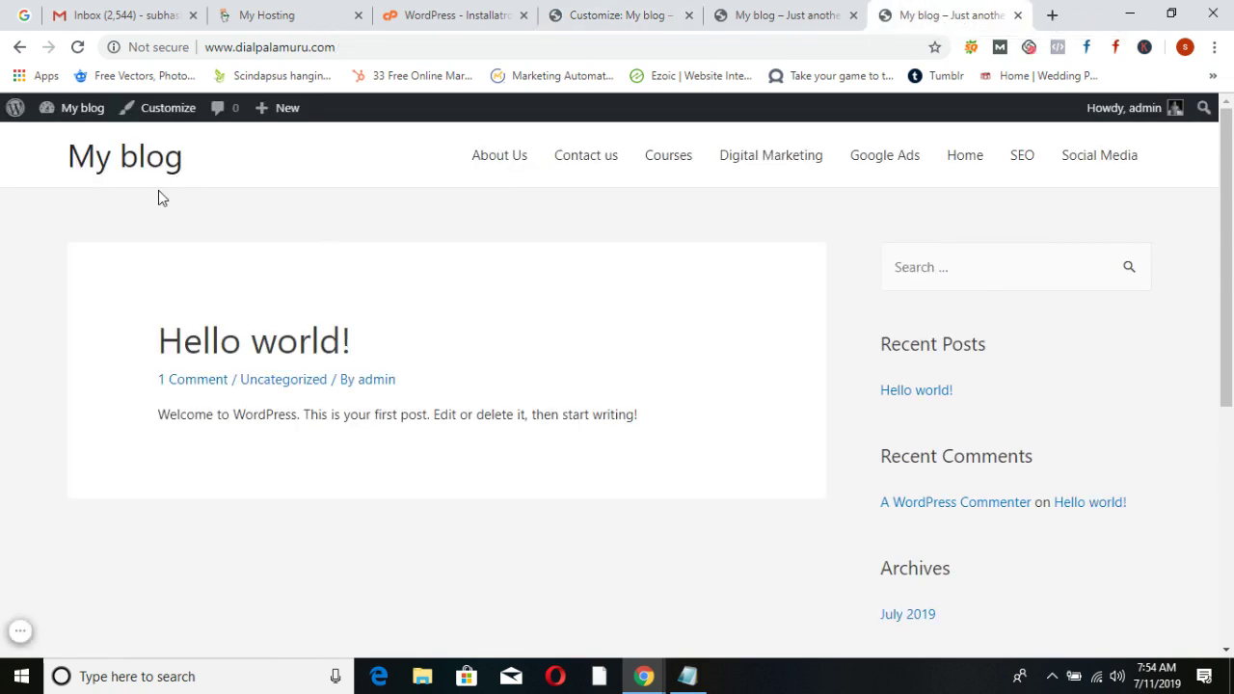
left_click(636, 12)
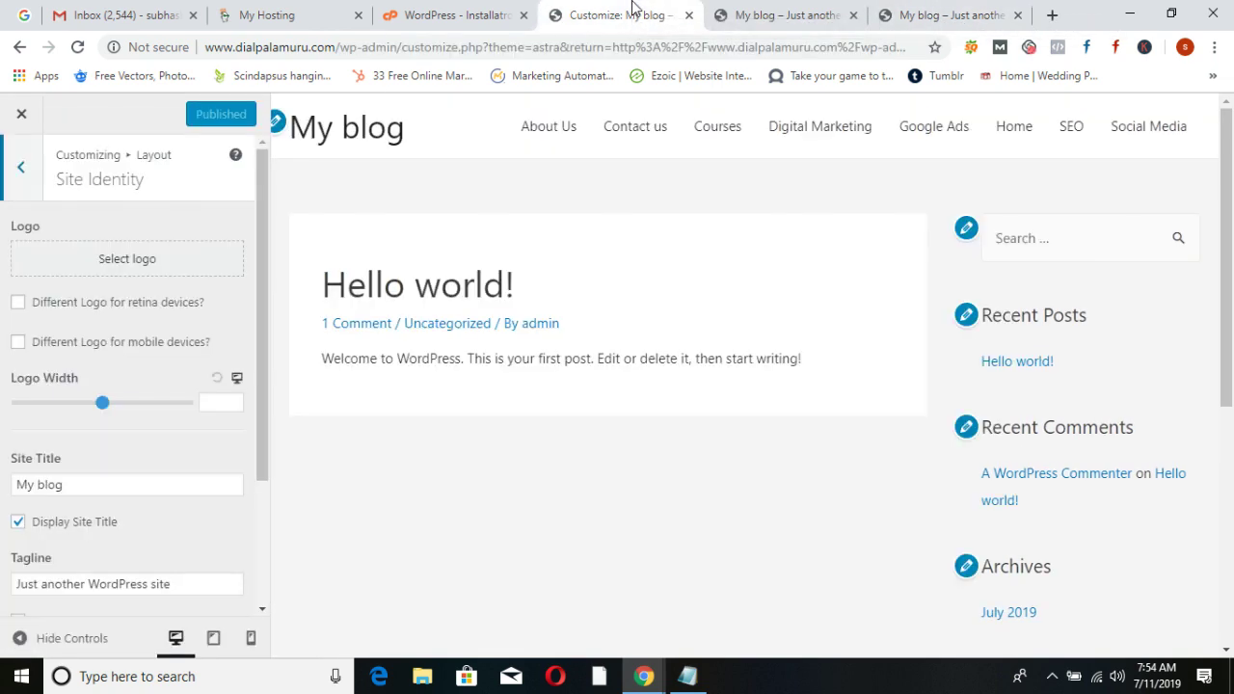
Try "Online Digital Marketing Training" as the site title
scroll(61, 468, "down", 1)
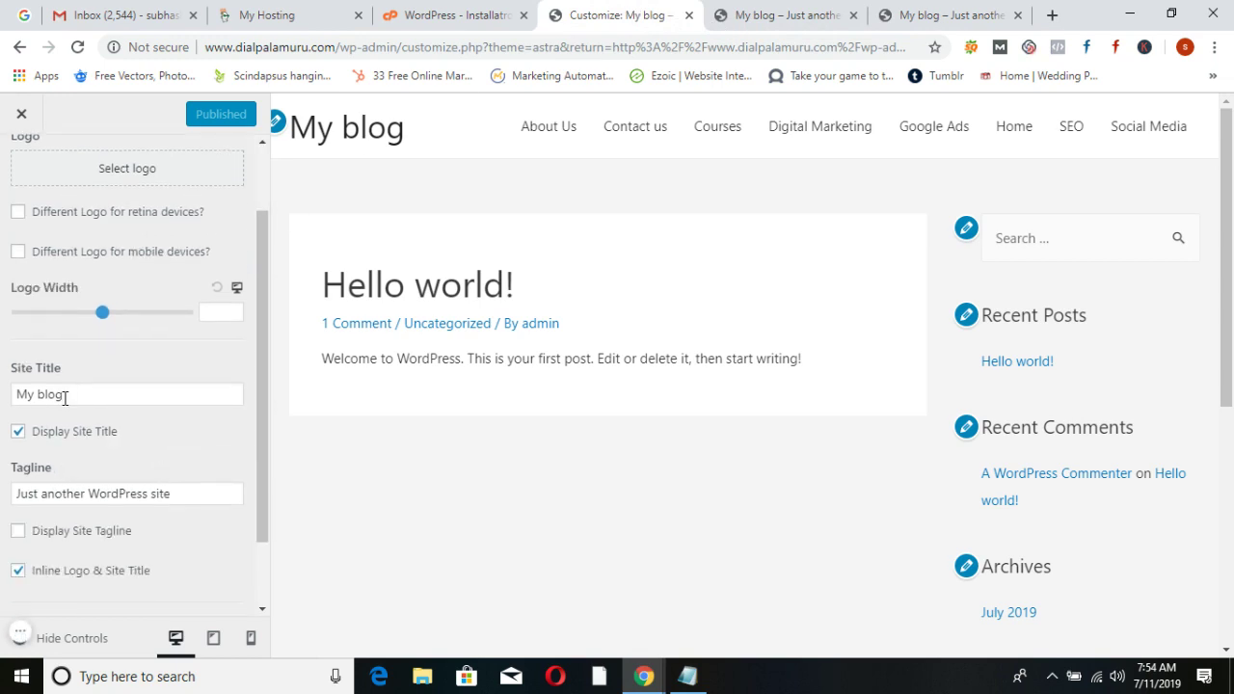
left_click_drag(112, 395, 19, 395)
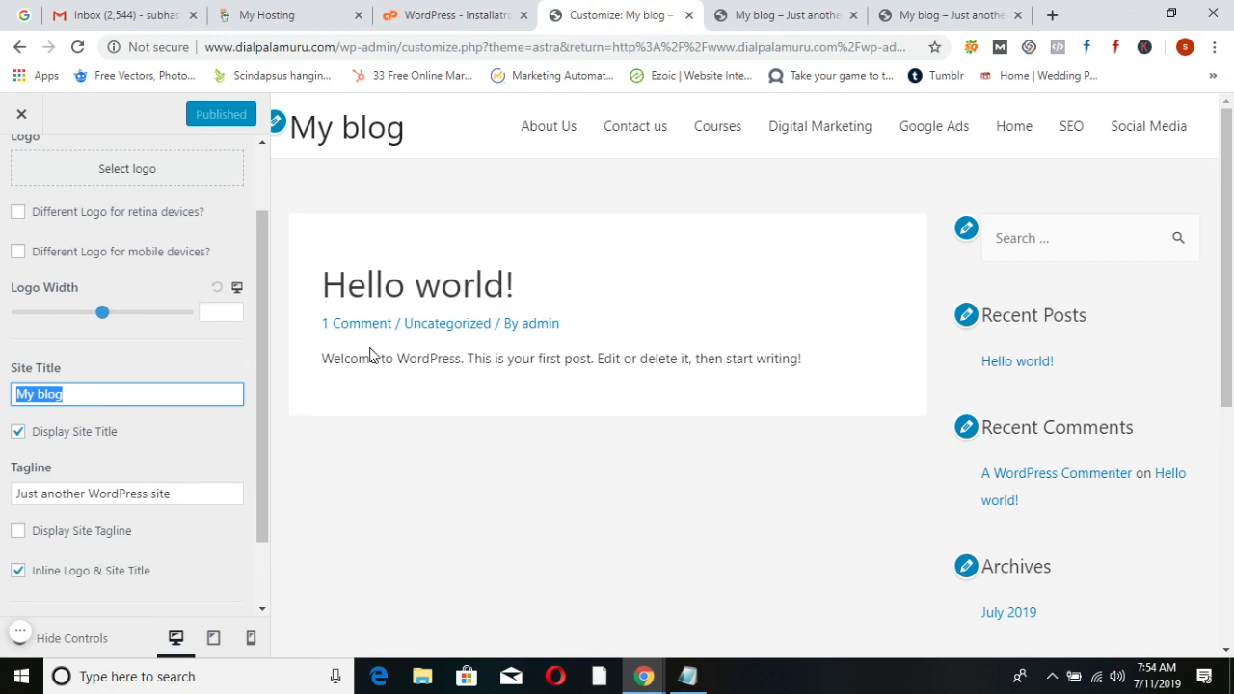
type("Online")
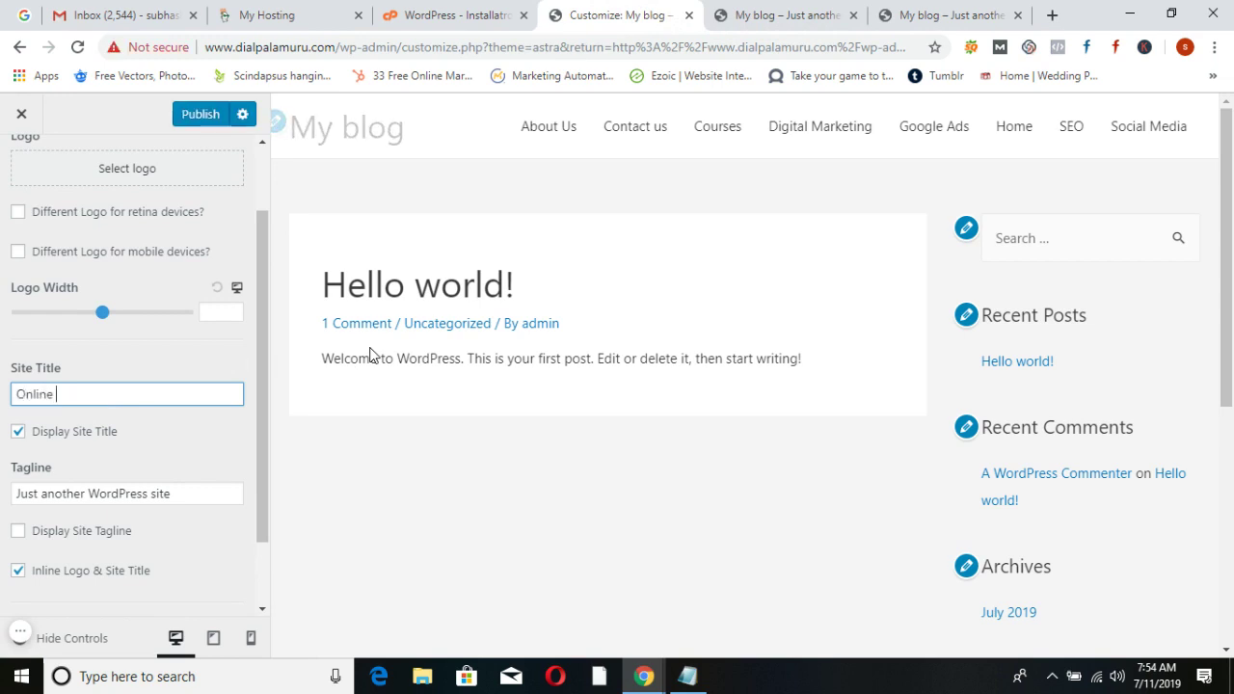
type(" Digital Marketing ")
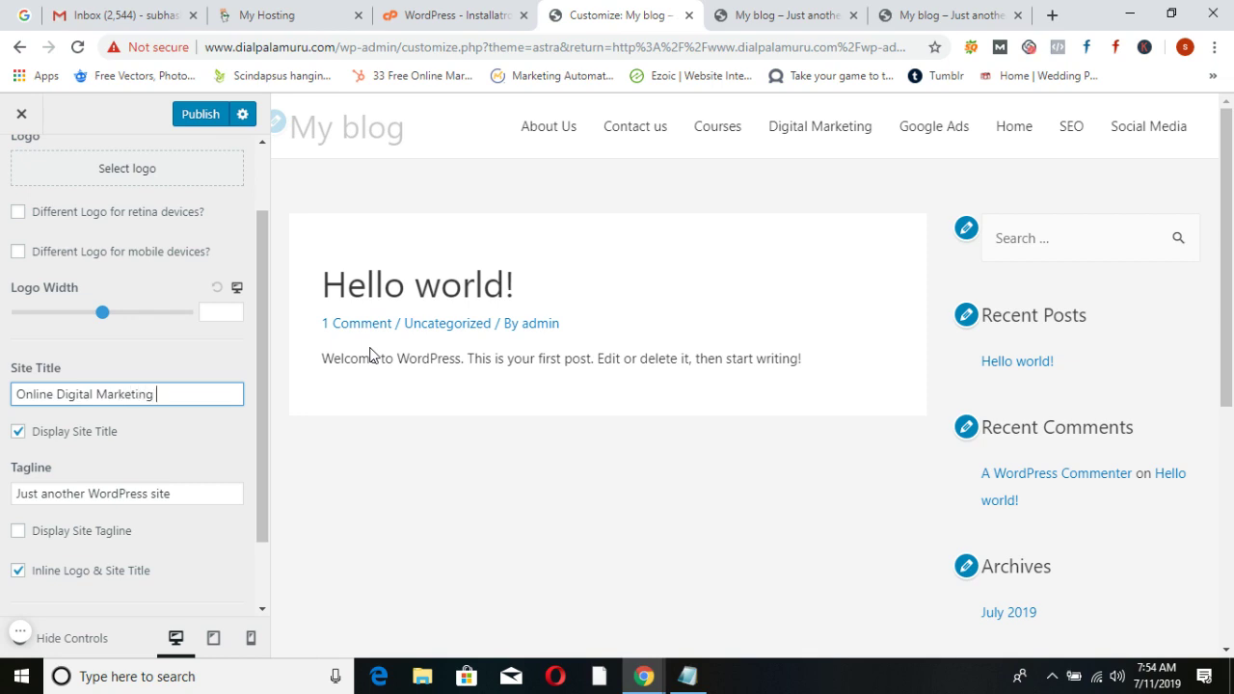
type("Tra")
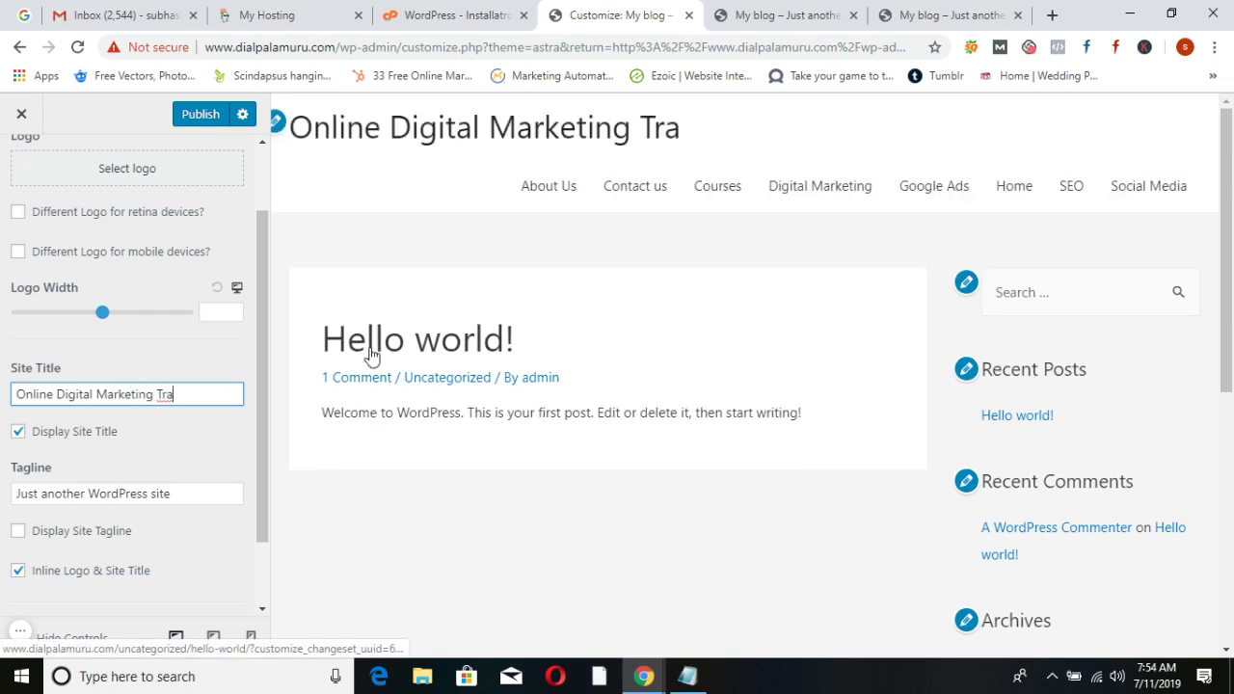
type("ining")
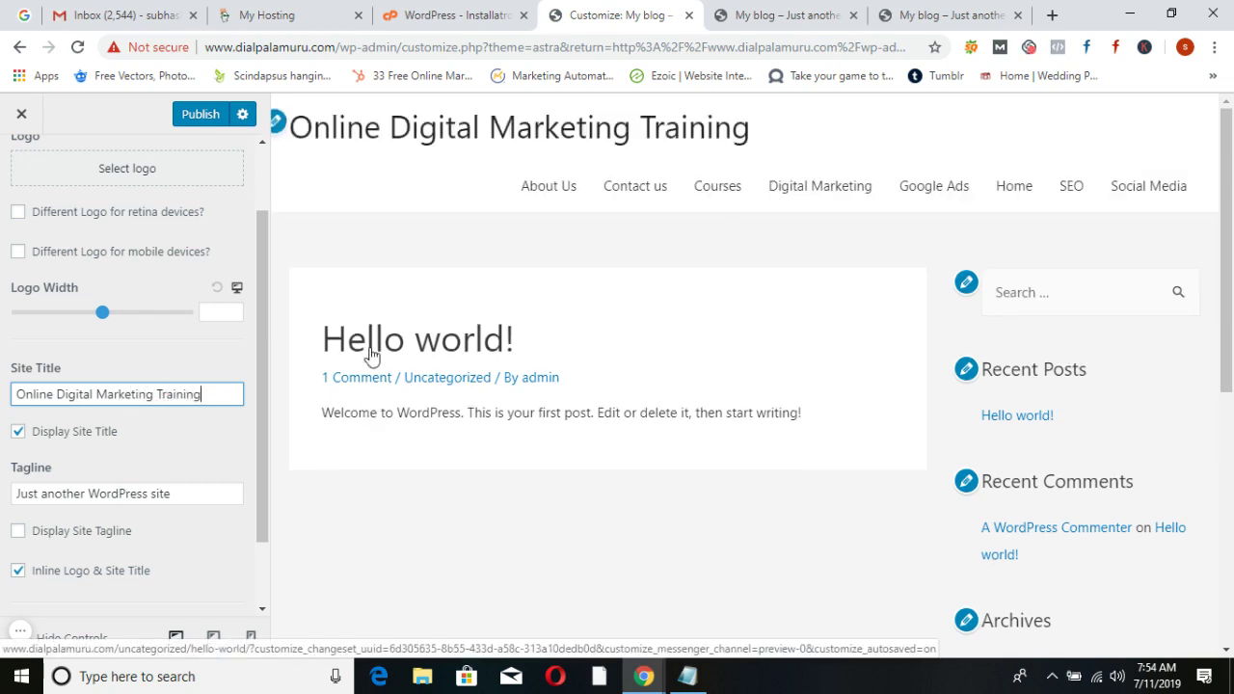
Replace the site title with the abbreviation "ODMT"
key("BackSpace")
key("BackSpace")
key("BackSpace")
key("BackSpace")
key("BackSpace")
key("BackSpace")
key("BackSpace")
key("BackSpace")
key("BackSpace")
key("BackSpace")
key("BackSpace")
key("BackSpace")
key("BackSpace")
key("BackSpace")
key("BackSpace")
key("BackSpace")
key("BackSpace")
key("BackSpace")
key("BackSpace")
key("BackSpace")
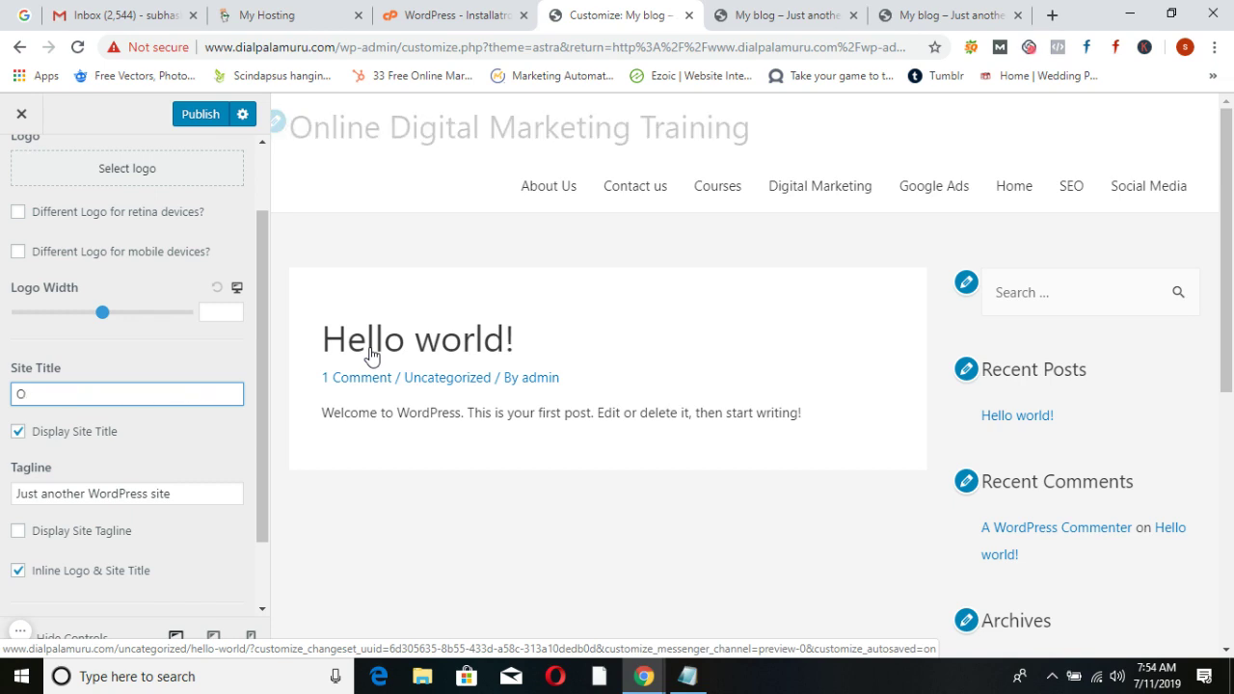
type("ODMT")
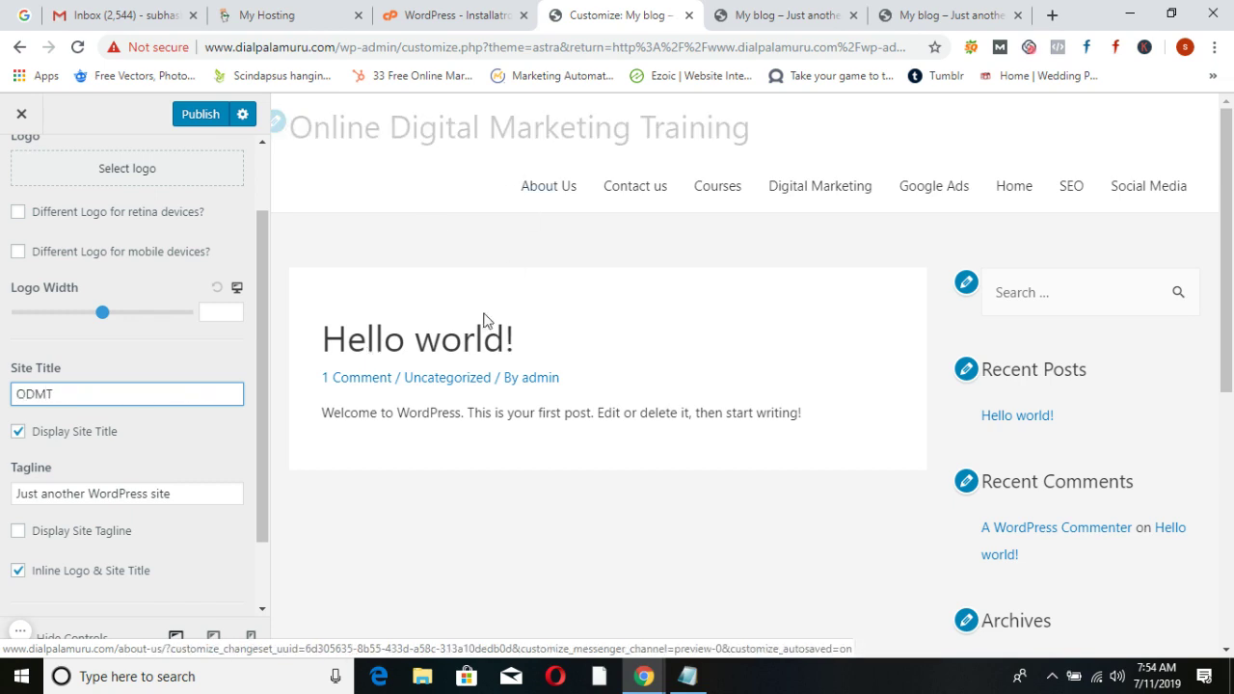
Set the tagline to "Online Digital Marketing Training" and publish the site identity changes
left_click_drag(202, 493, 1, 503)
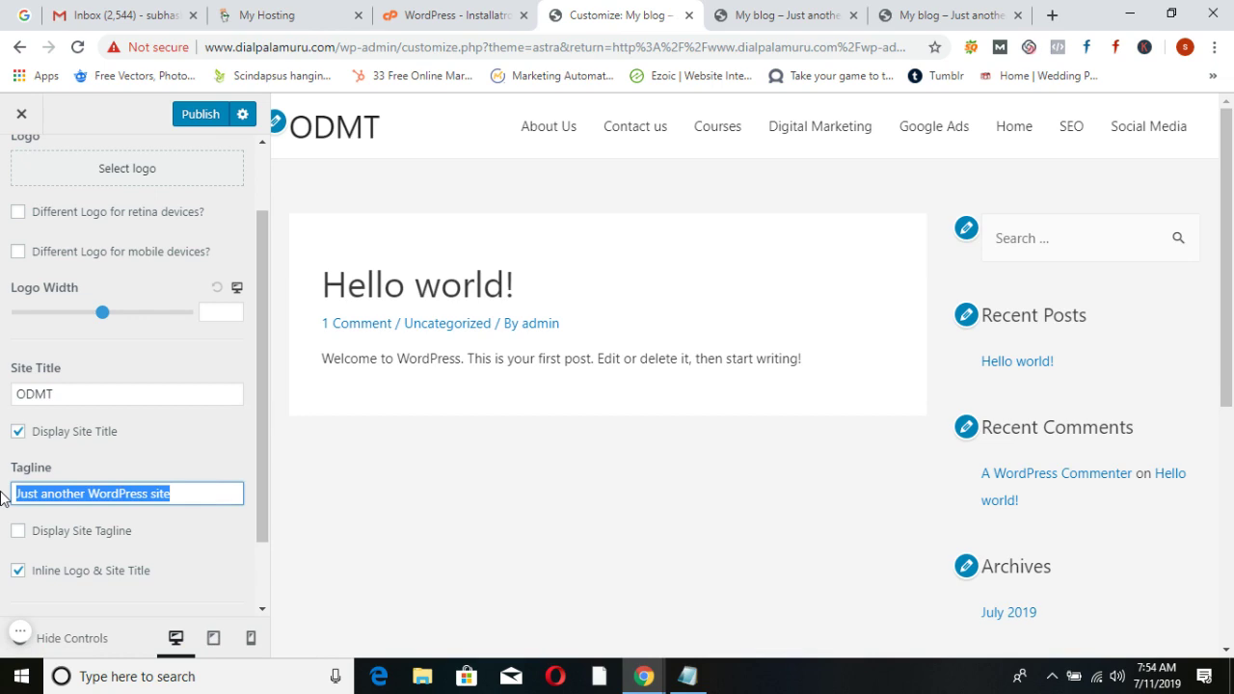
type("Online Di")
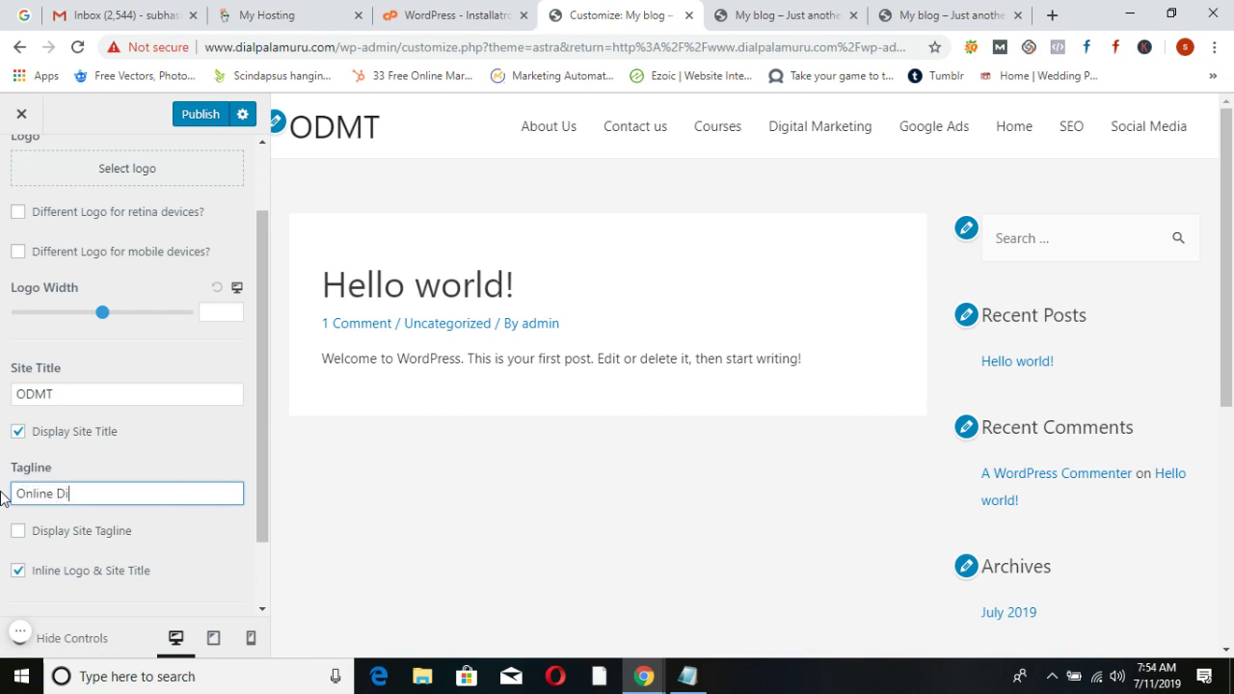
type("gital marketing Tra")
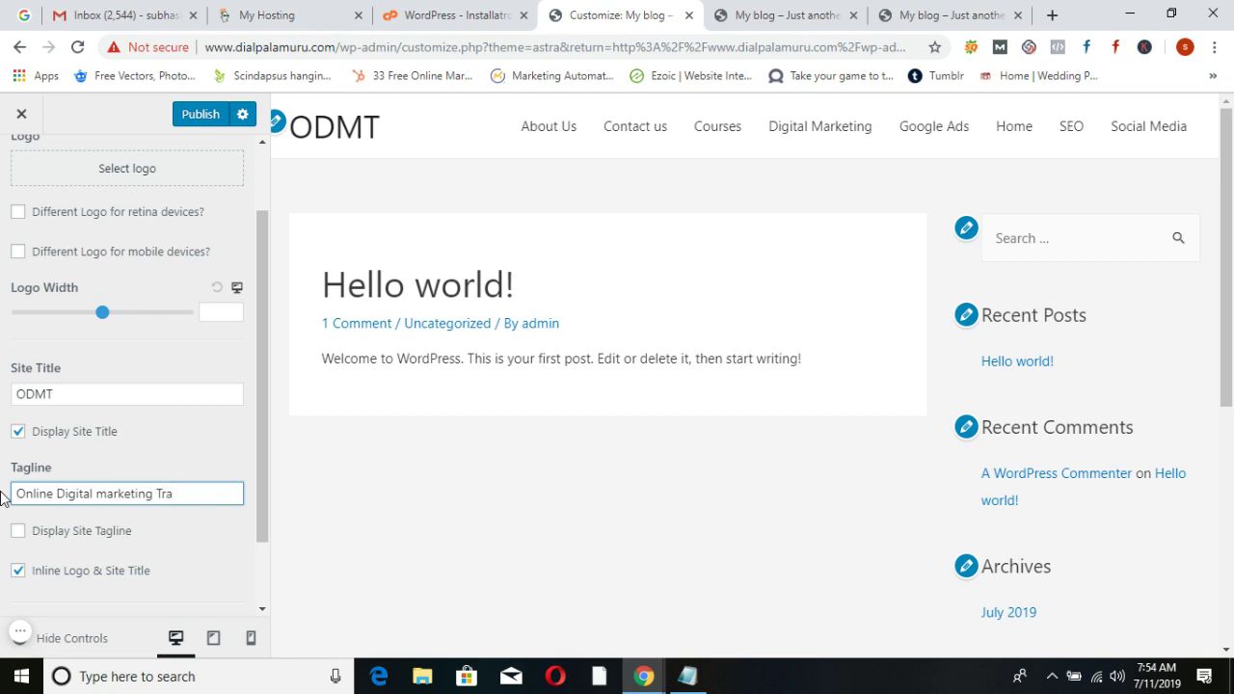
type("ining")
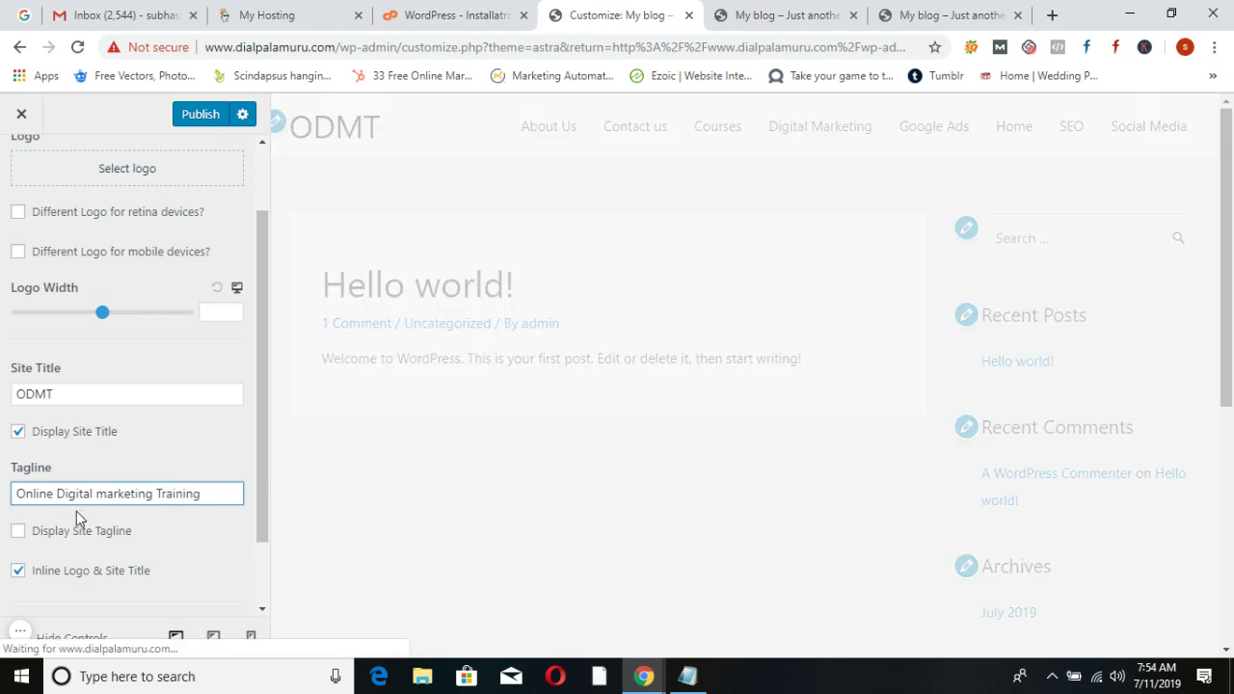
left_click_drag(104, 494, 96, 494)
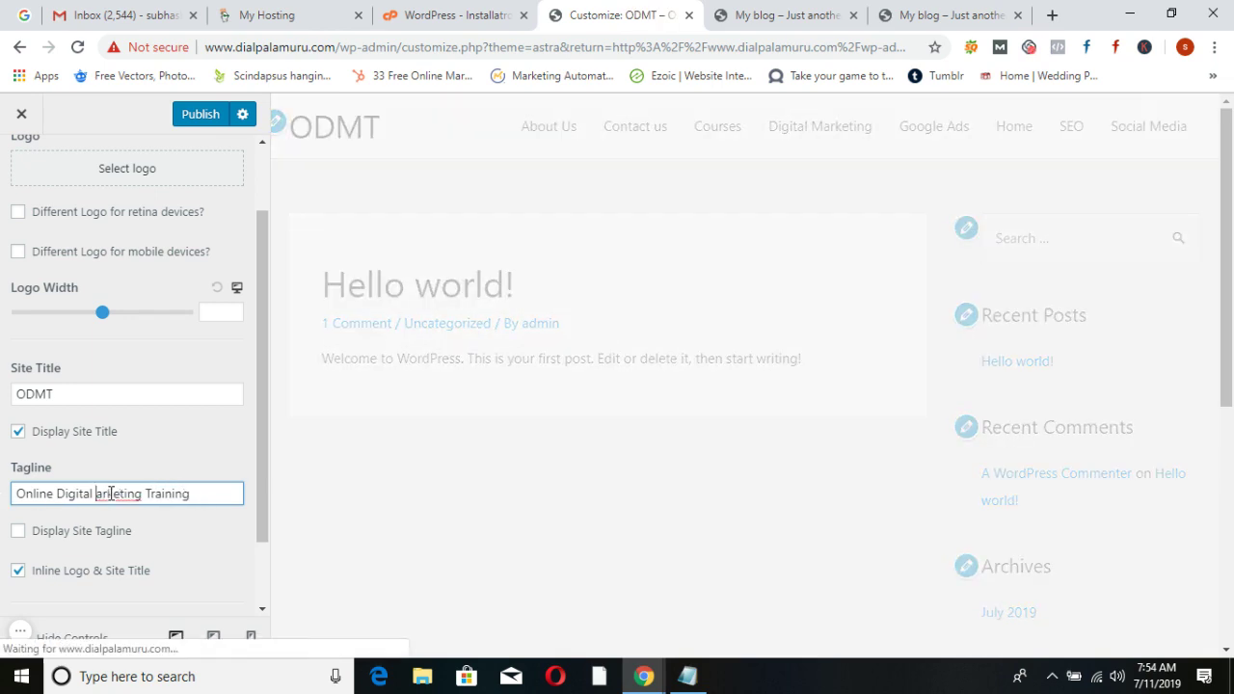
type("M")
scroll(145, 347, "up", 2)
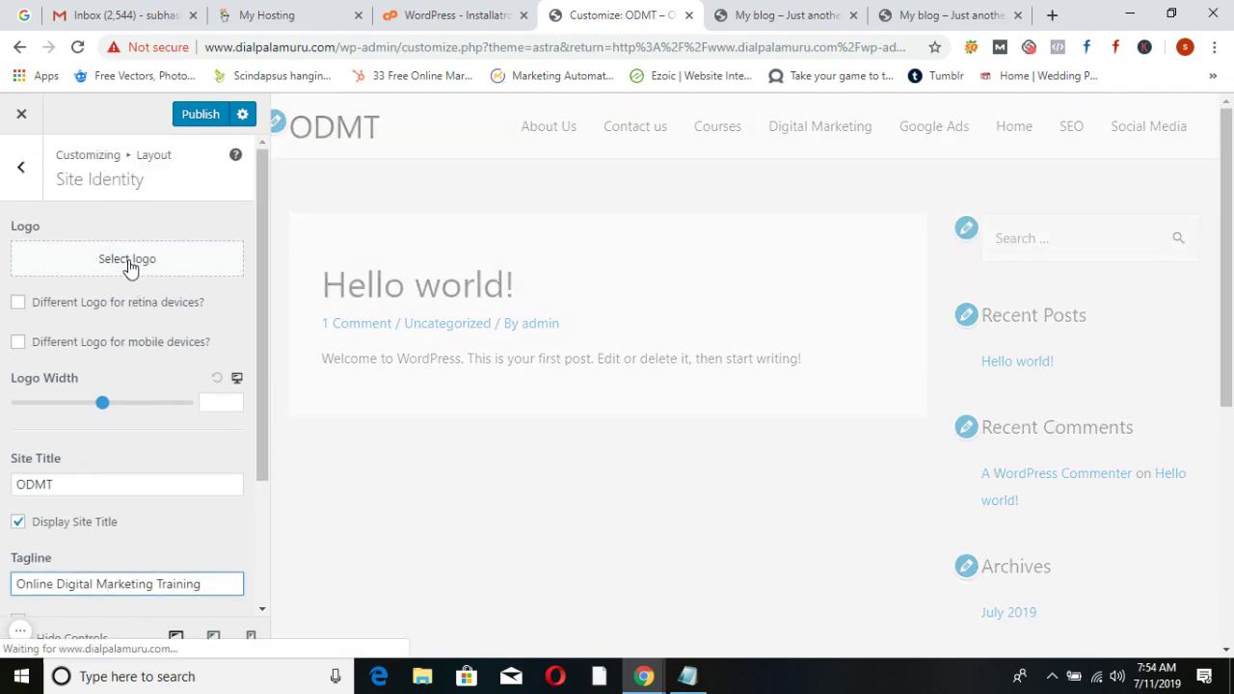
left_click(198, 115)
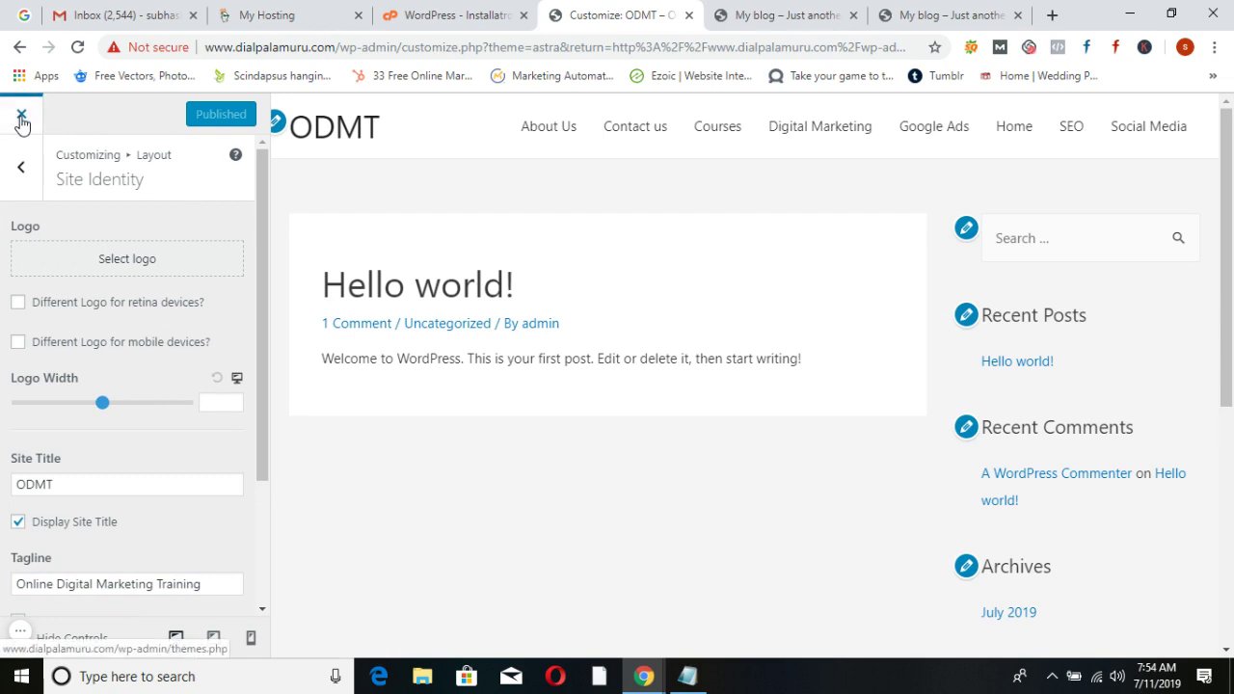
Review the Primary Header layout, border, width and submenu options, and return to the main customization list
left_click(23, 170)
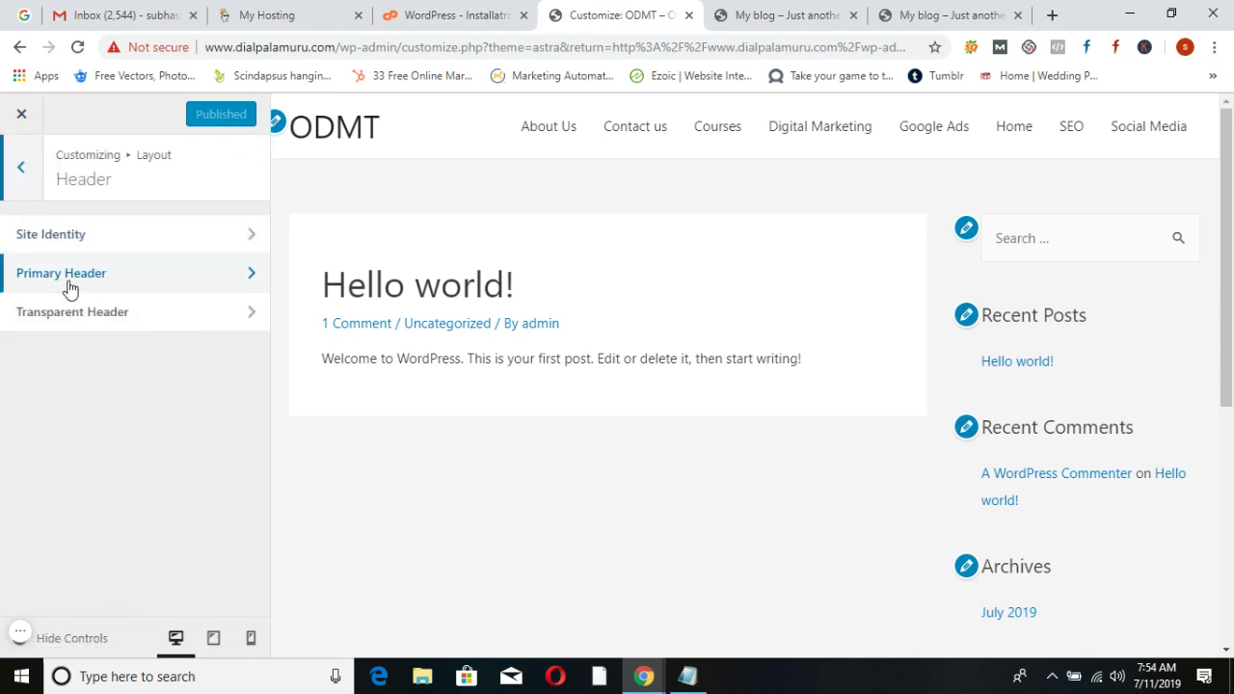
left_click(241, 276)
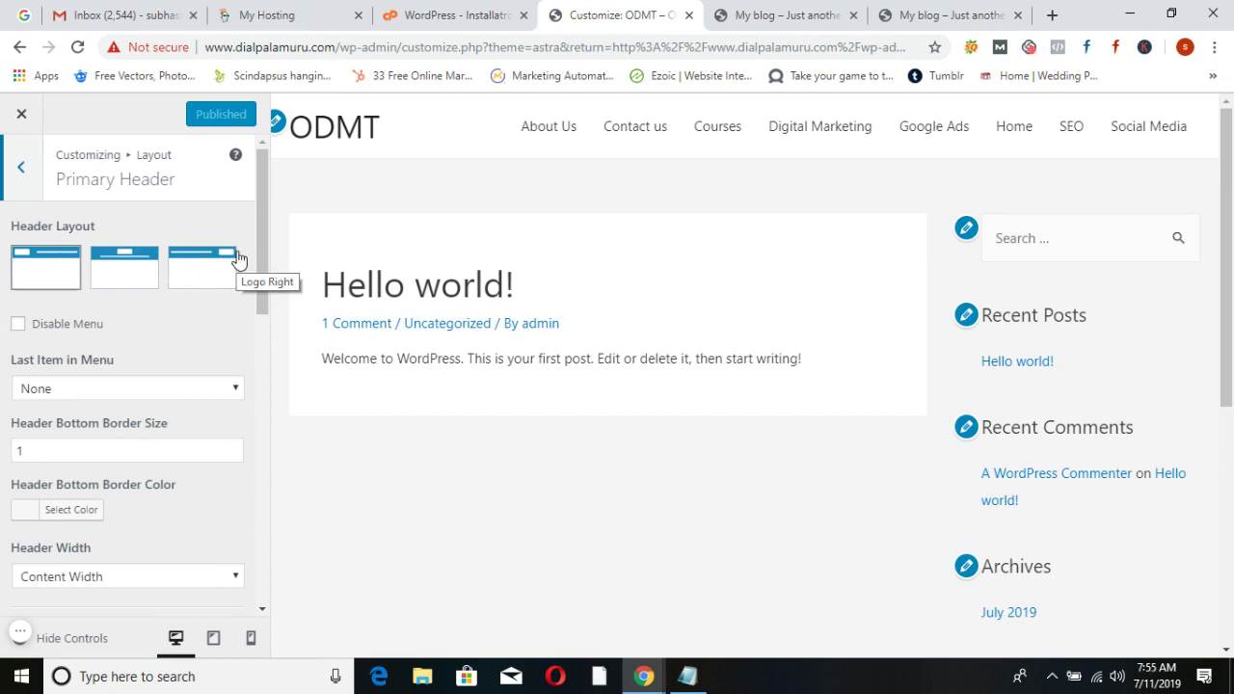
scroll(198, 401, "down", 3)
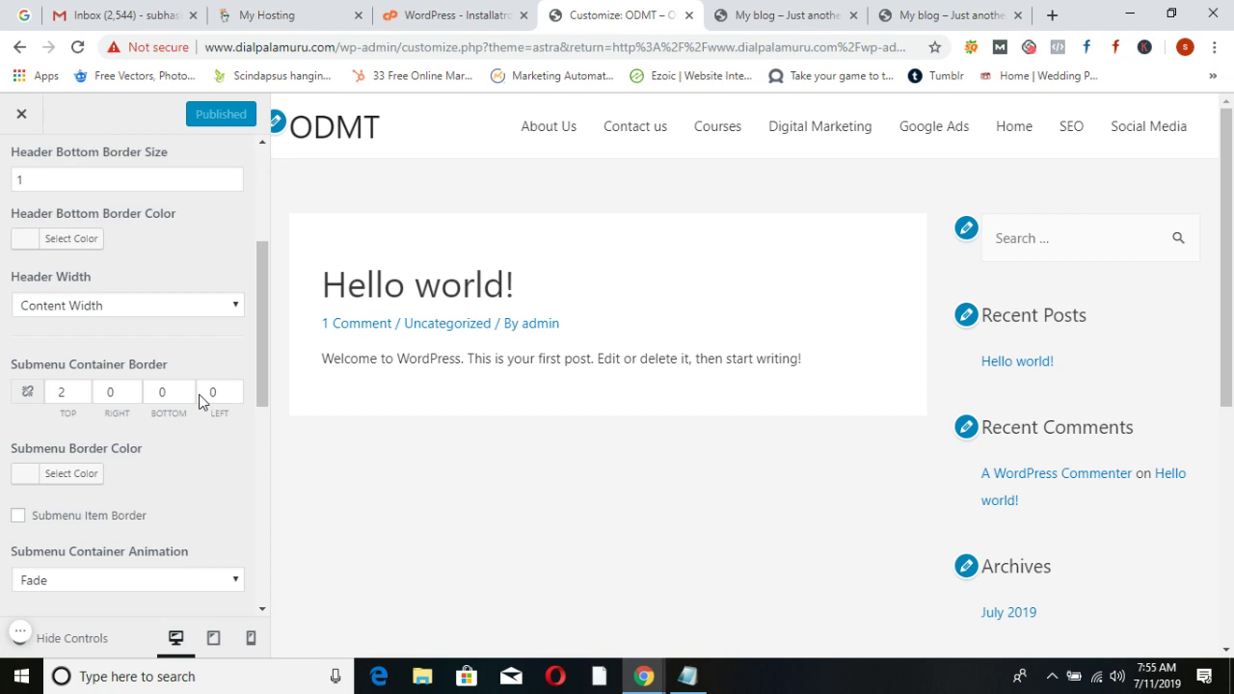
scroll(199, 395, "down", 3)
scroll(199, 399, "up", 6)
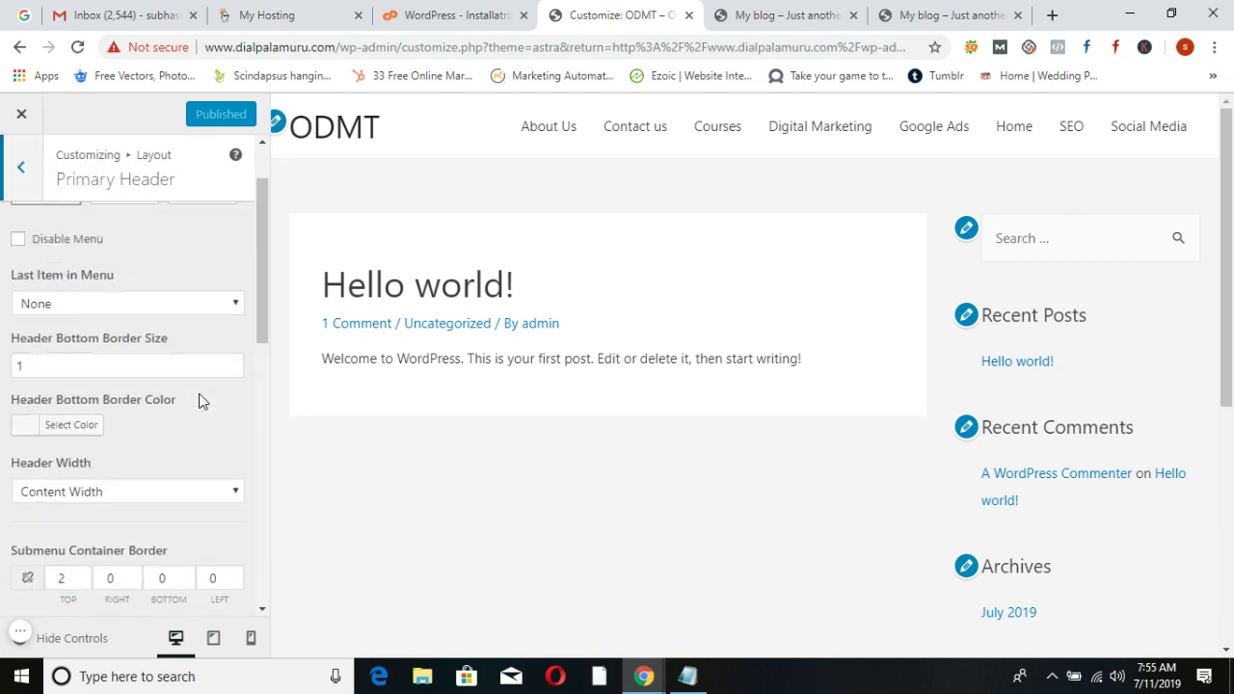
left_click(21, 170)
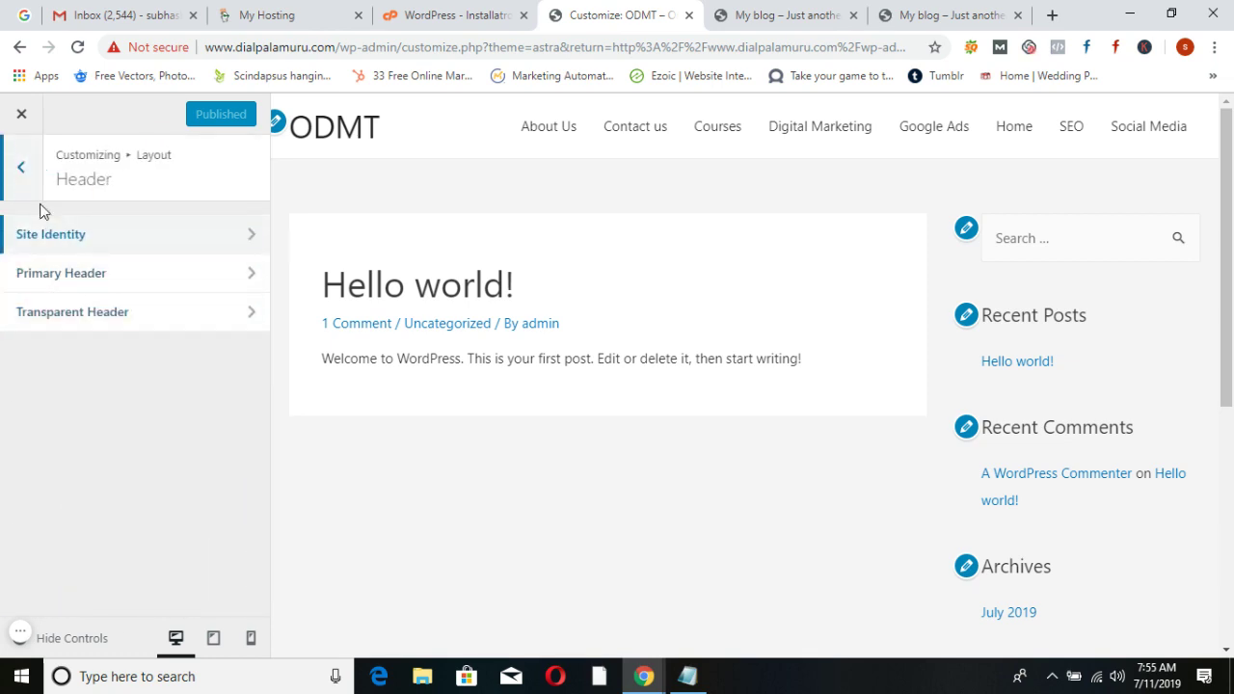
left_click(21, 183)
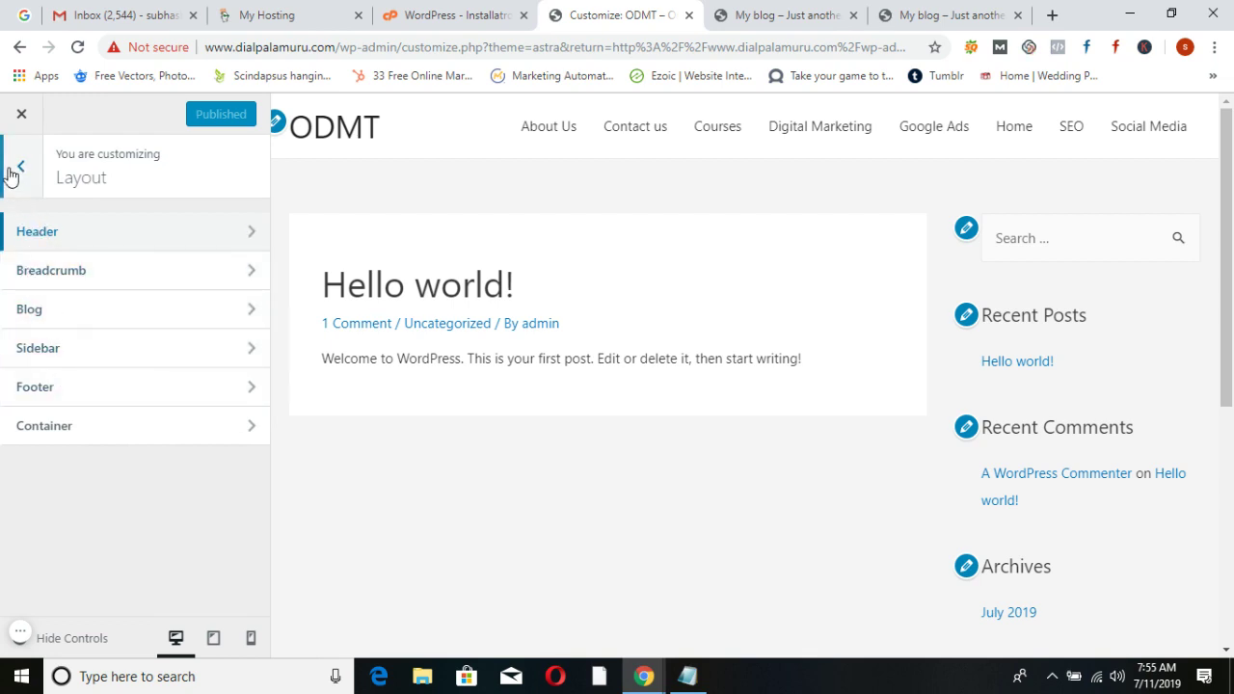
left_click(21, 170)
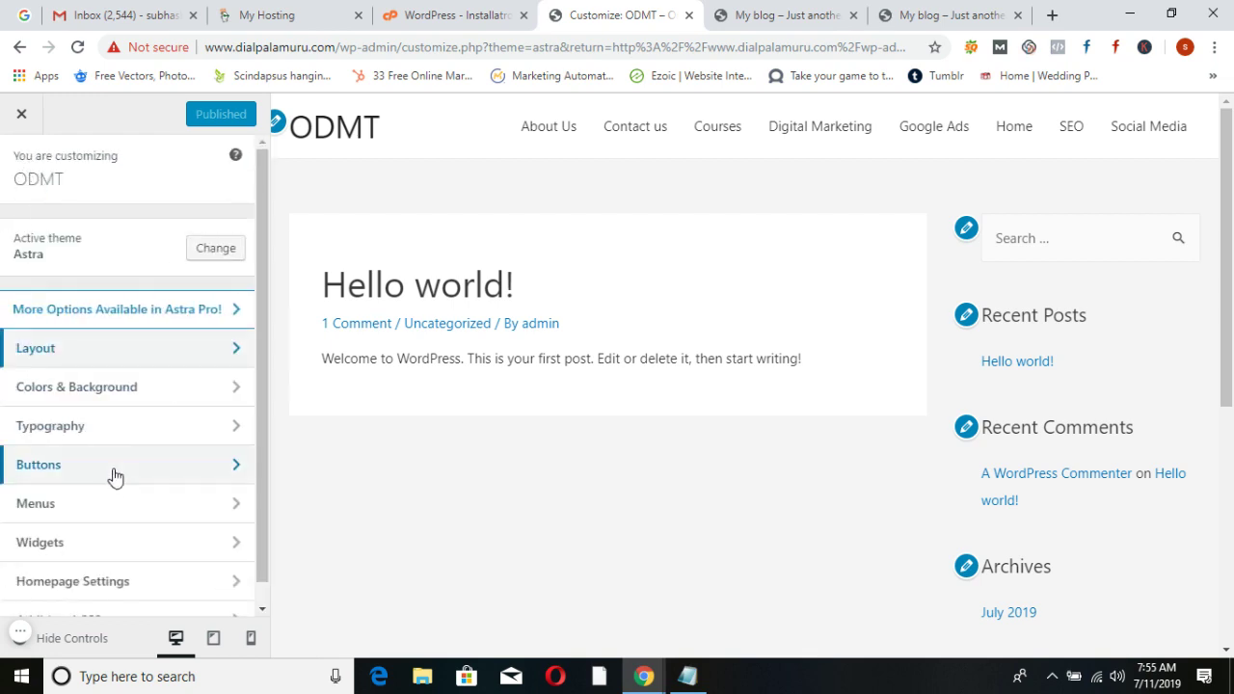
Set the base theme color to the preset blue swatch, publish it, and return to the main customization list
left_click(218, 389)
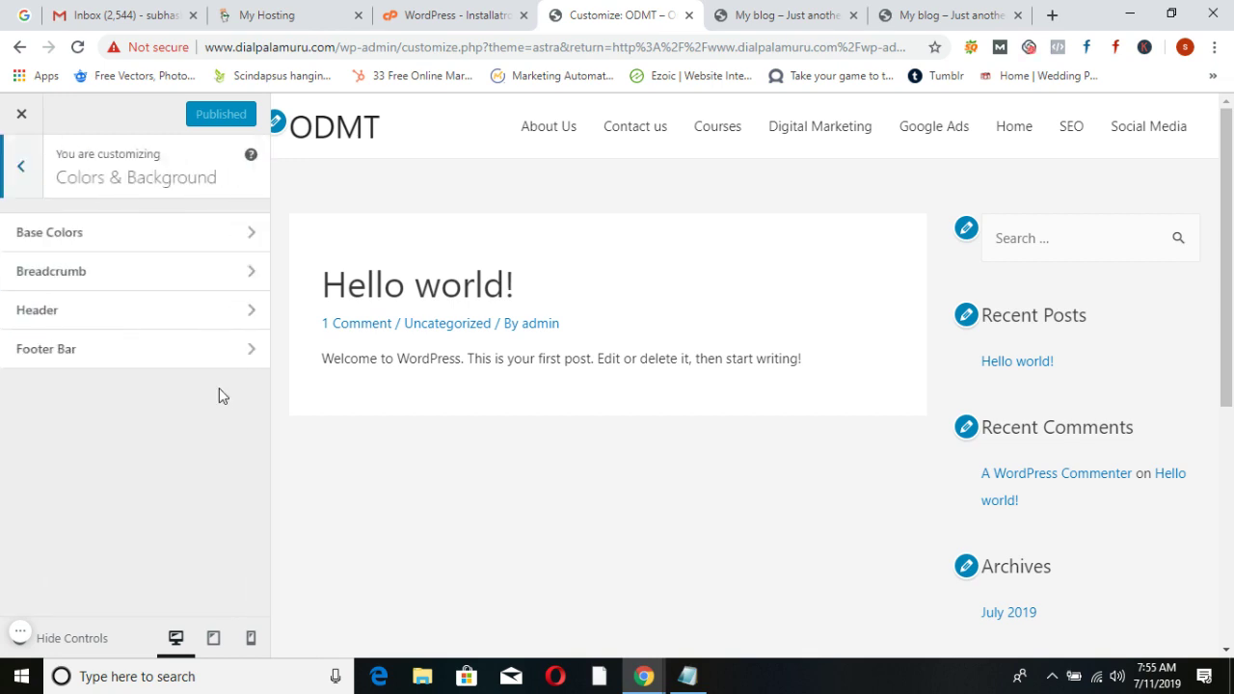
left_click(242, 235)
left_click(24, 254)
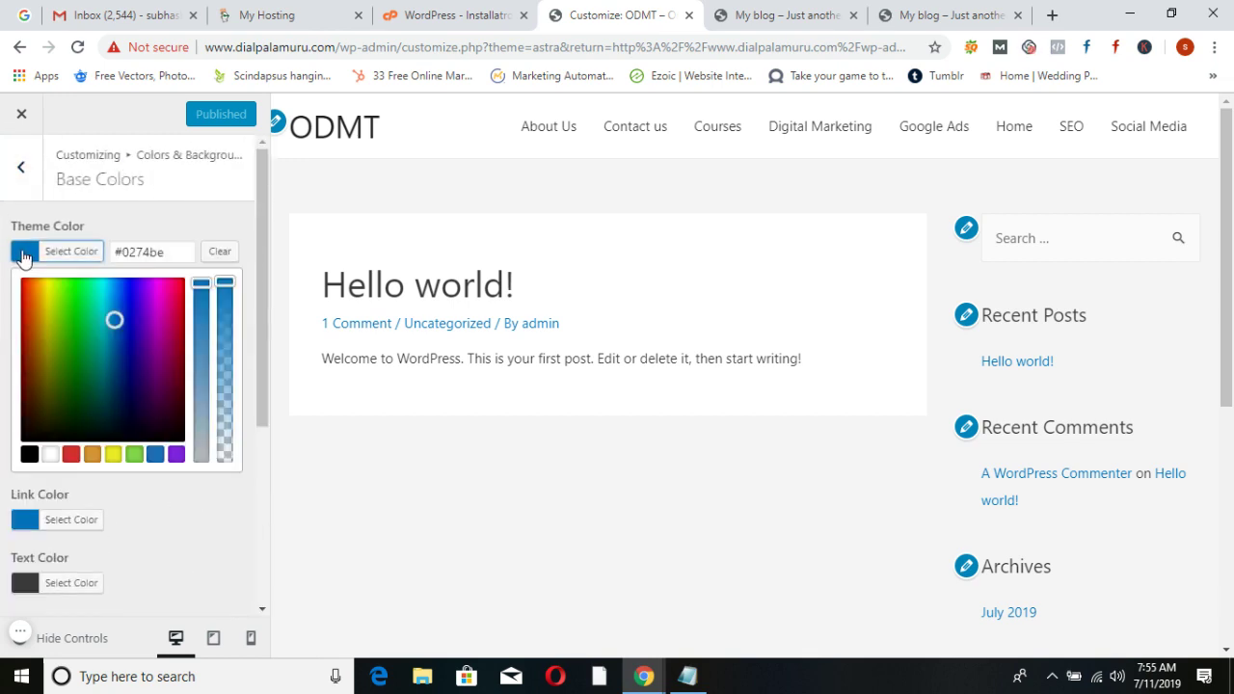
left_click(154, 455)
left_click(200, 115)
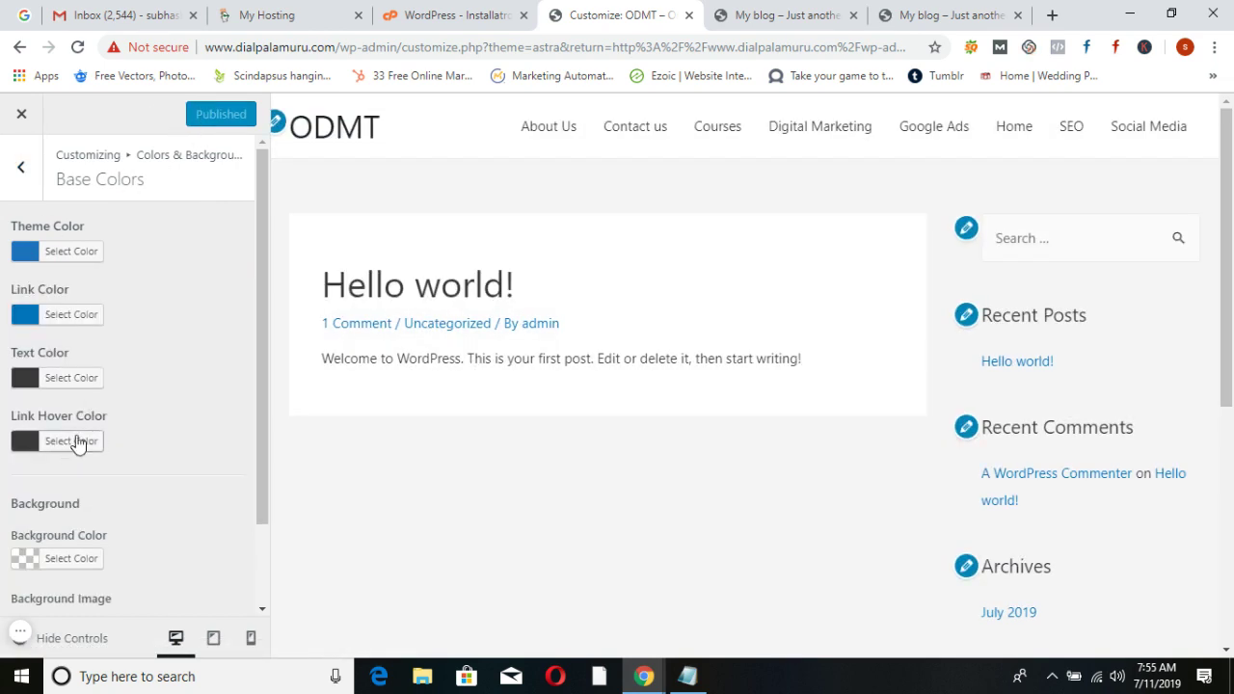
left_click(21, 172)
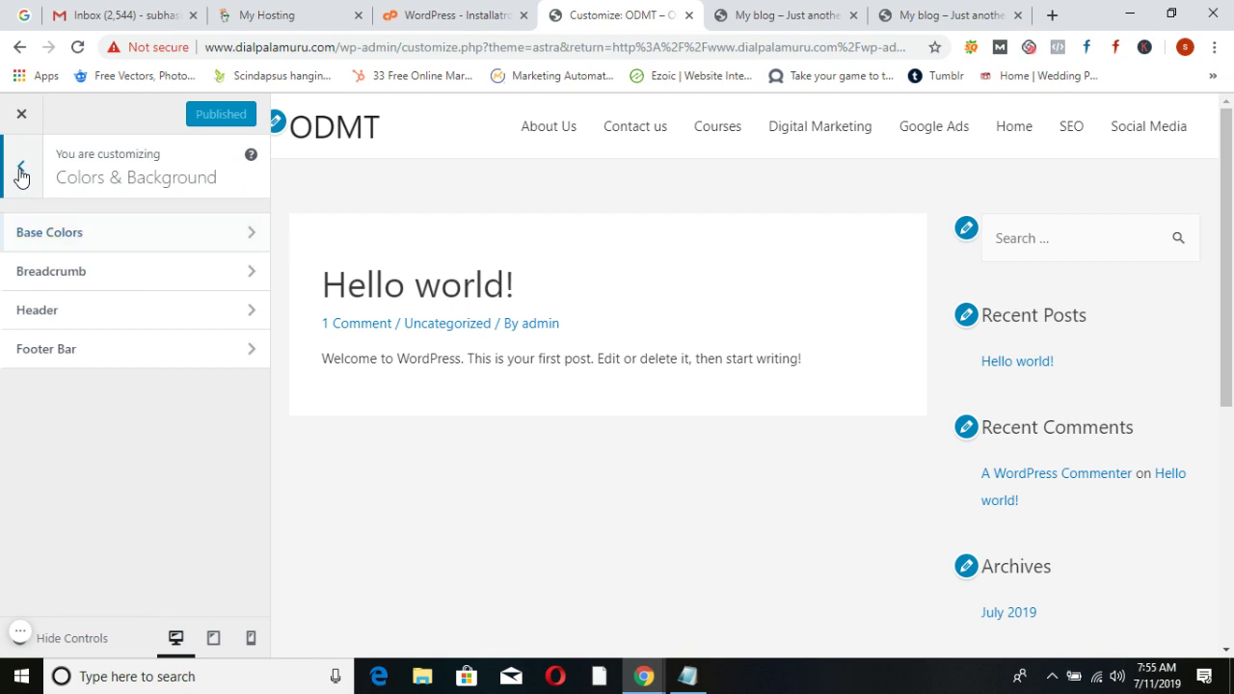
left_click(21, 171)
scroll(91, 450, "down", 1)
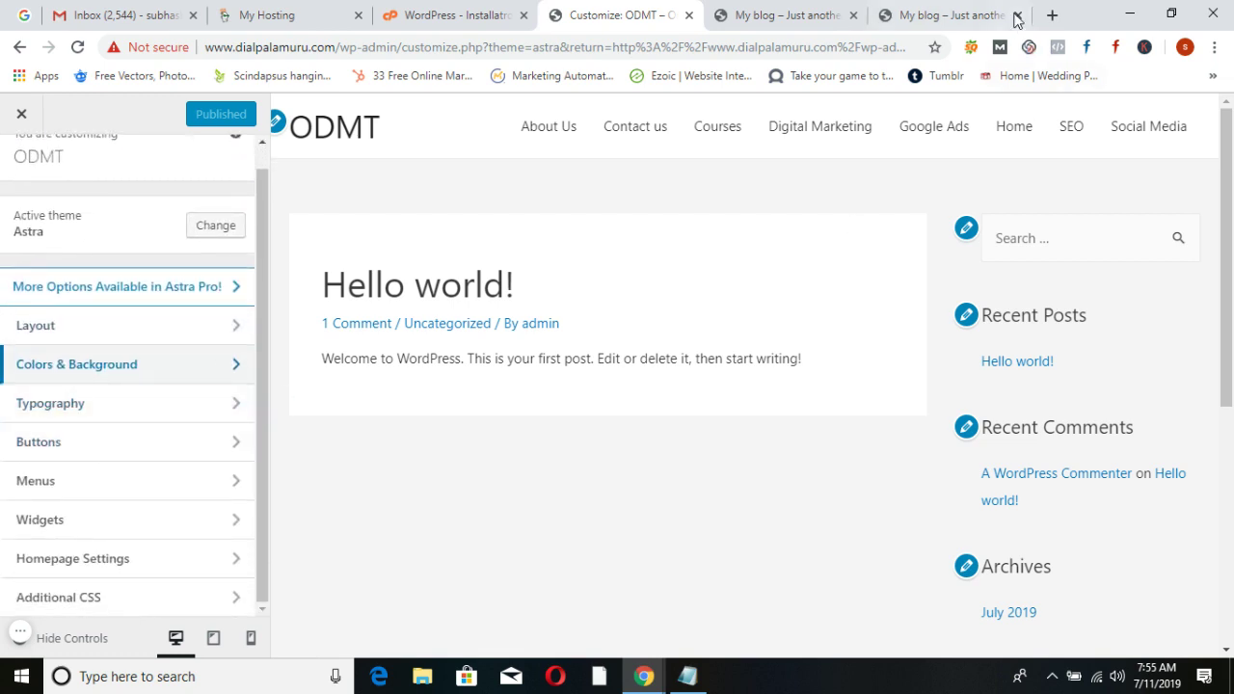
Check the navigation items on the live site and open the Customizer's Menus settings
left_click(953, 14)
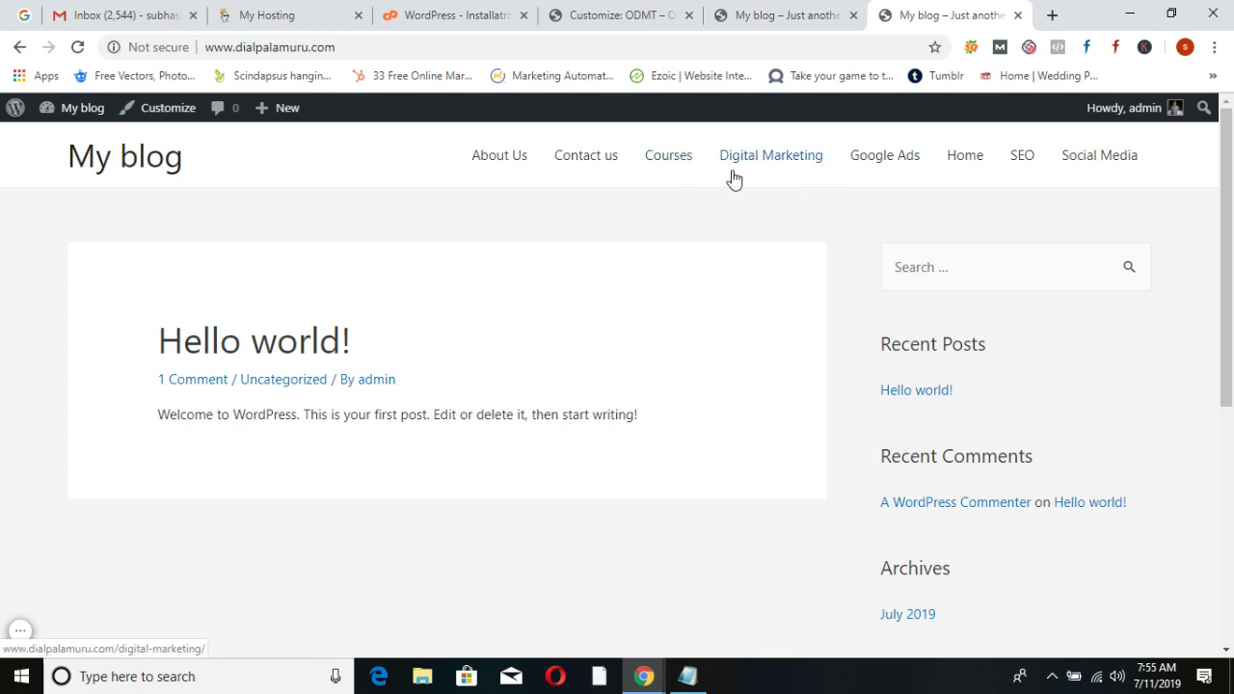
left_click(602, 10)
scroll(229, 338, "up", 1)
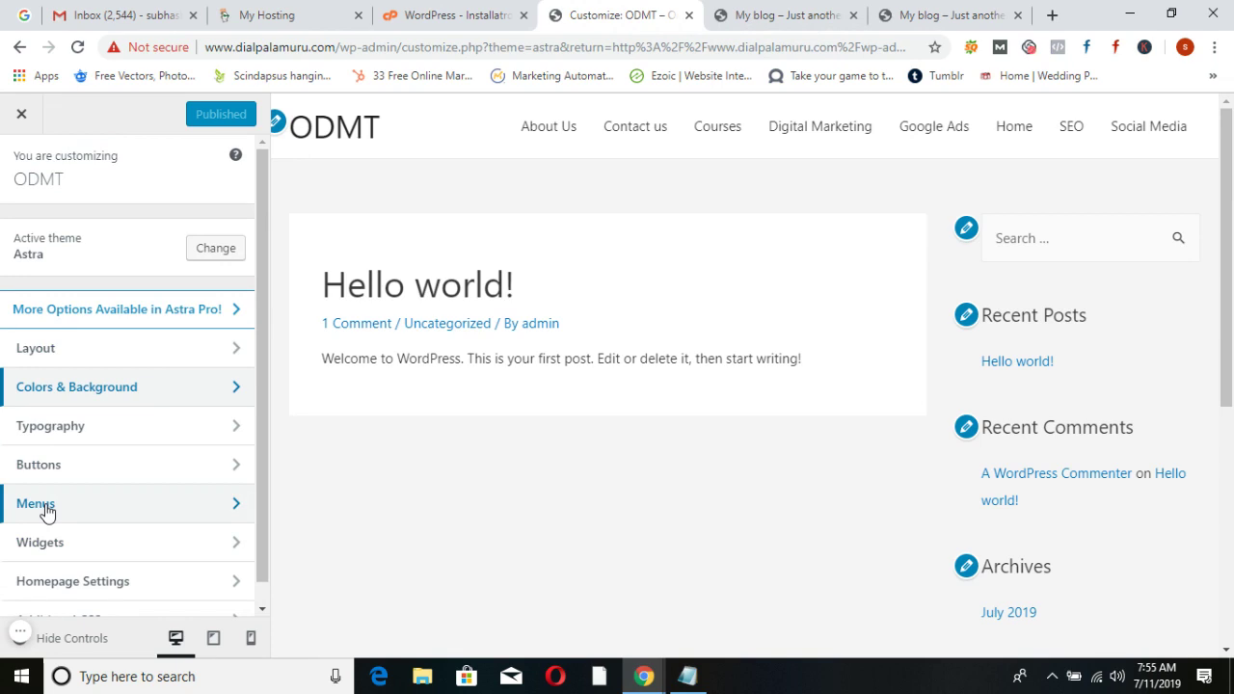
left_click(234, 510)
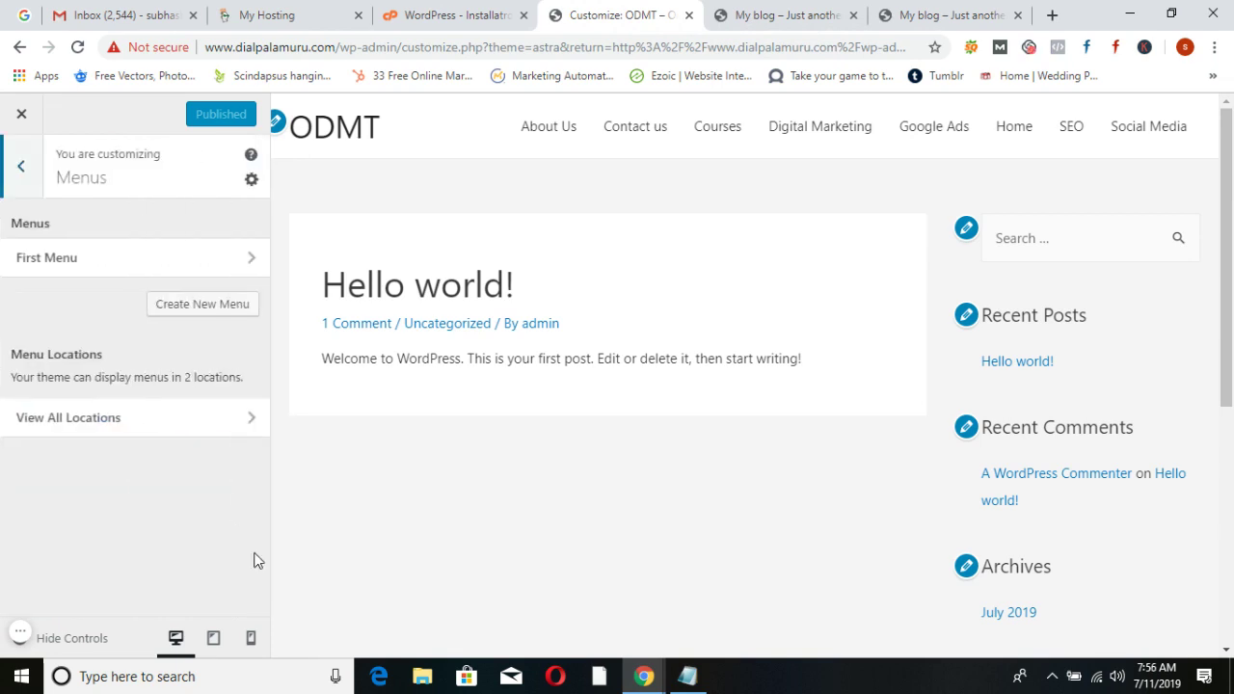
Assign First Menu to both the Primary Menu and Footer Menu locations and publish the change
left_click(251, 421)
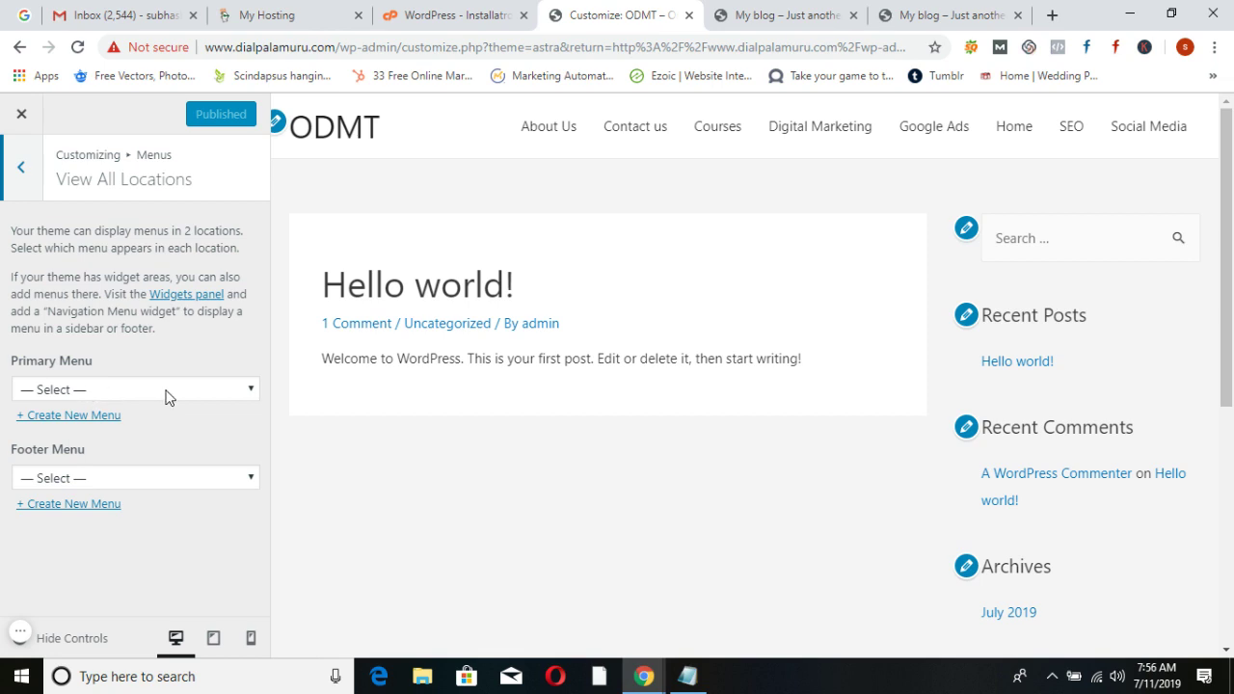
left_click(251, 391)
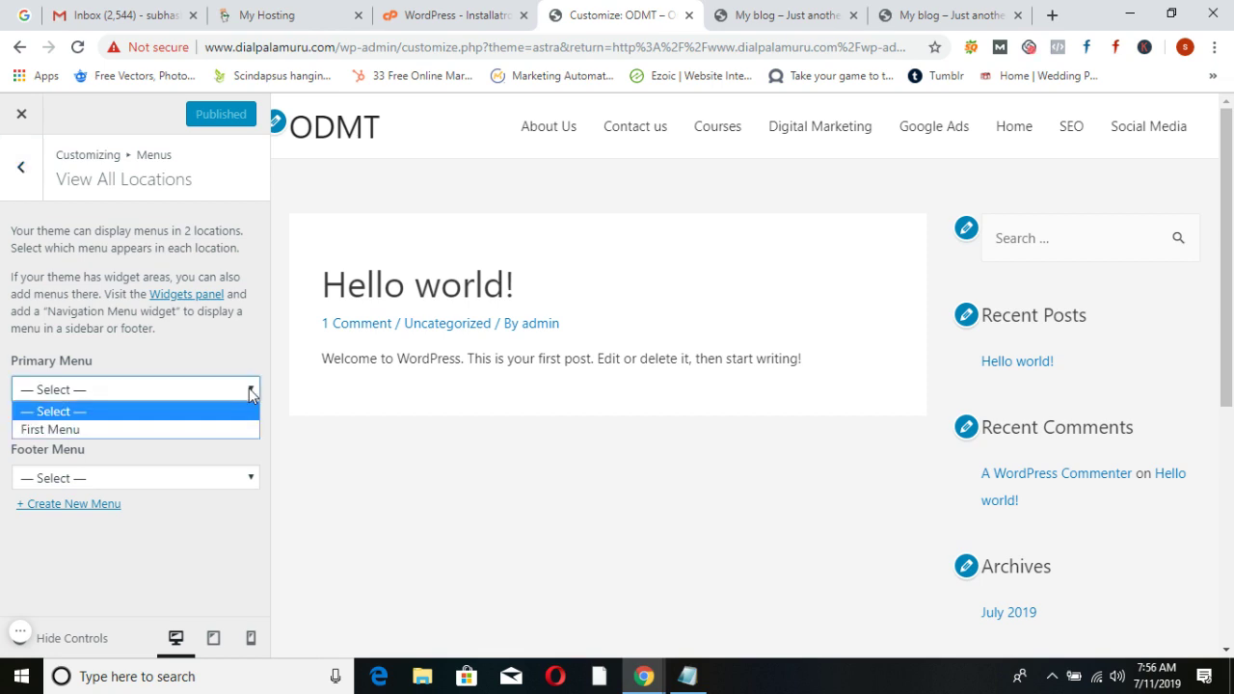
left_click(82, 430)
left_click(242, 479)
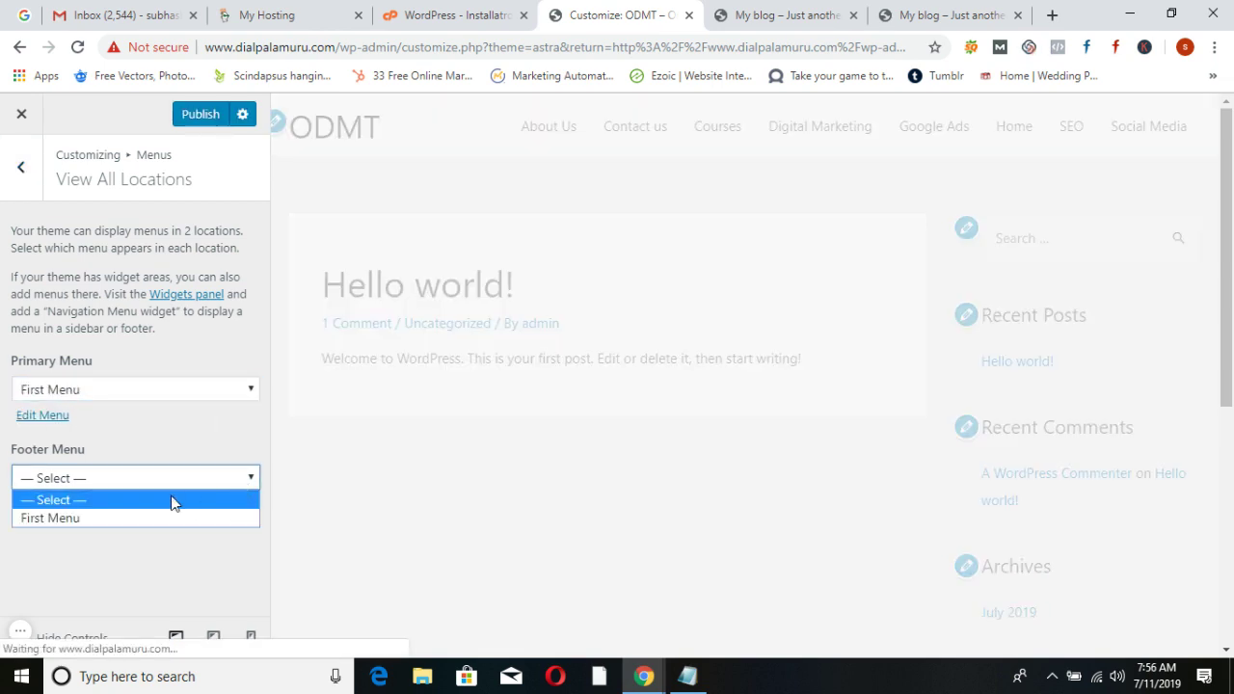
left_click(120, 521)
left_click(198, 116)
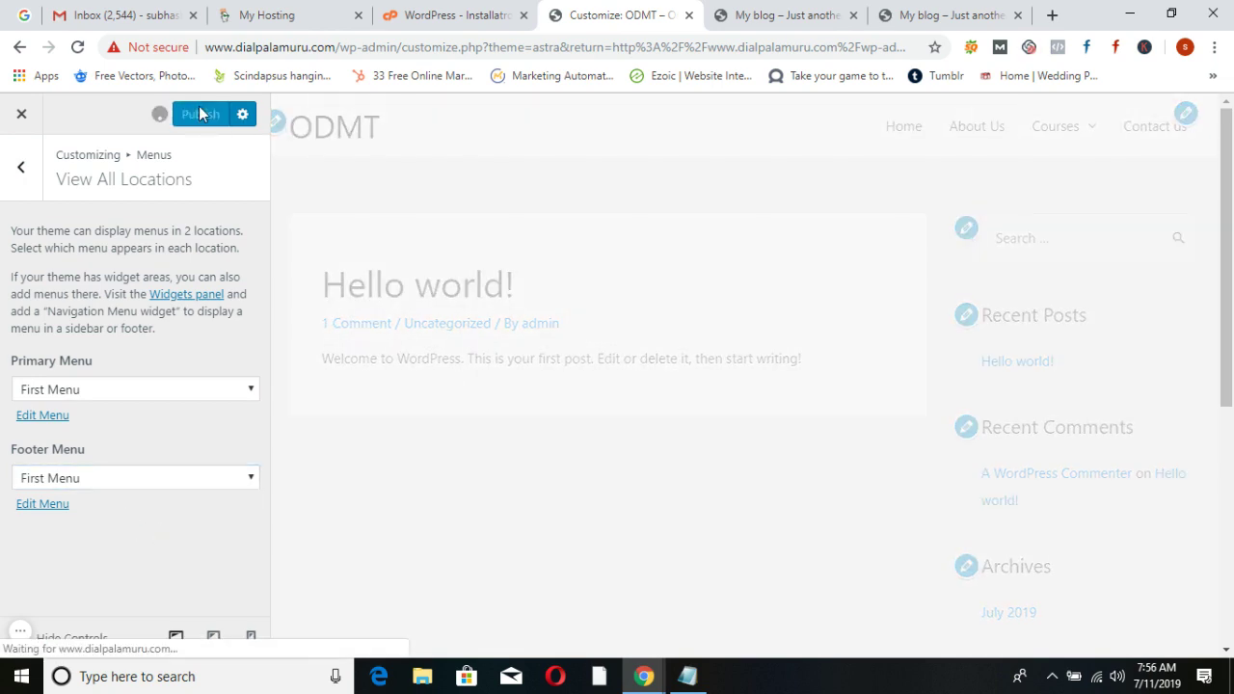
Reload the live site to check its navigation and Courses submenu, and return to the main customization list
left_click(931, 15)
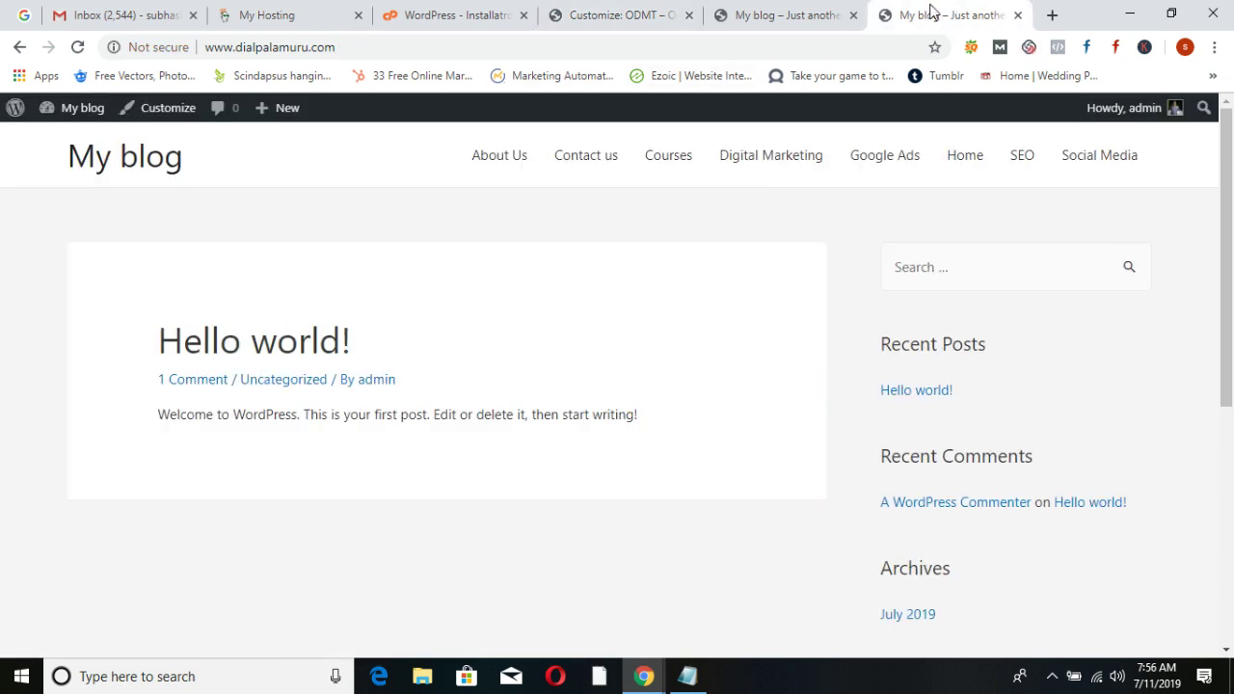
left_click(79, 47)
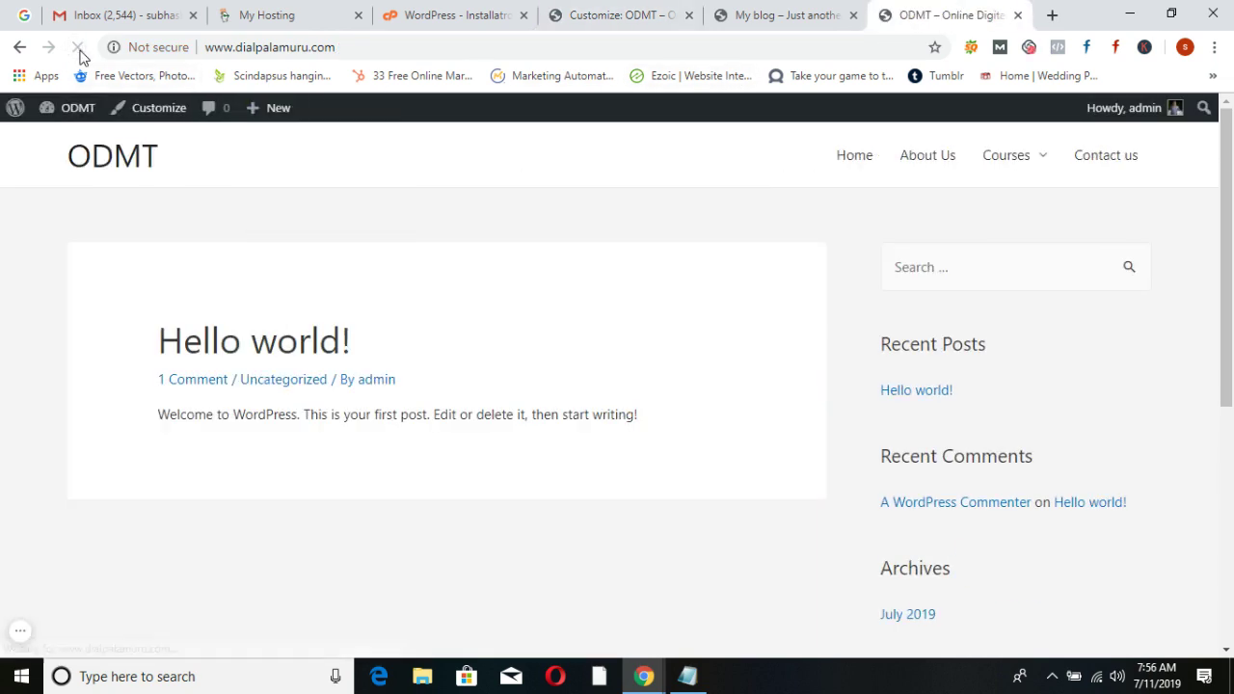
mouse_move(1042, 157)
left_click(599, 12)
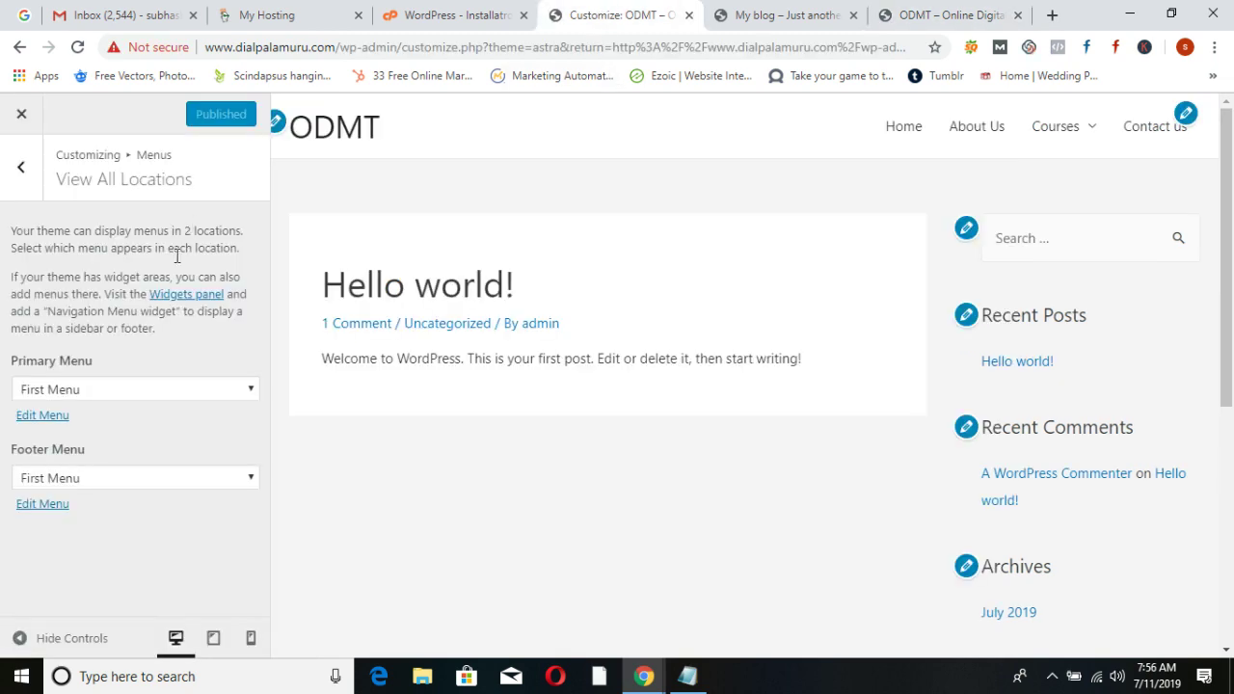
left_click(27, 174)
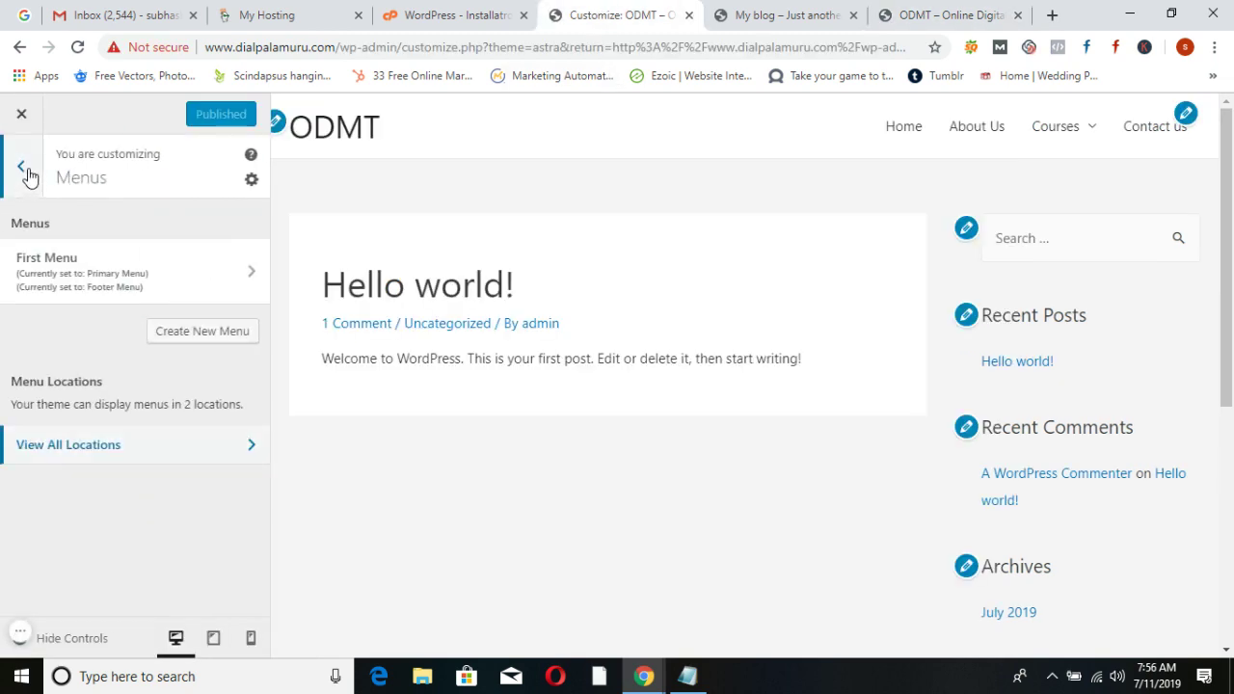
left_click(27, 175)
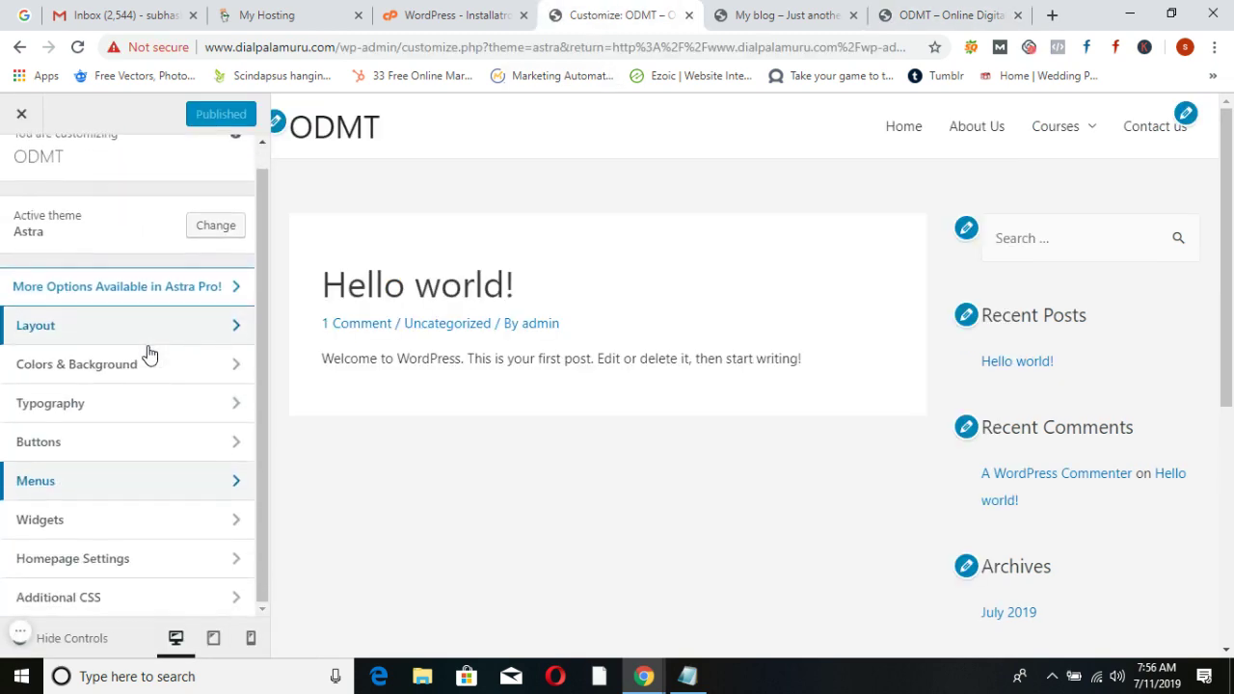
Open odmt.in in a new browser tab and examine its homepage content and navigation as a reference
left_click(940, 15)
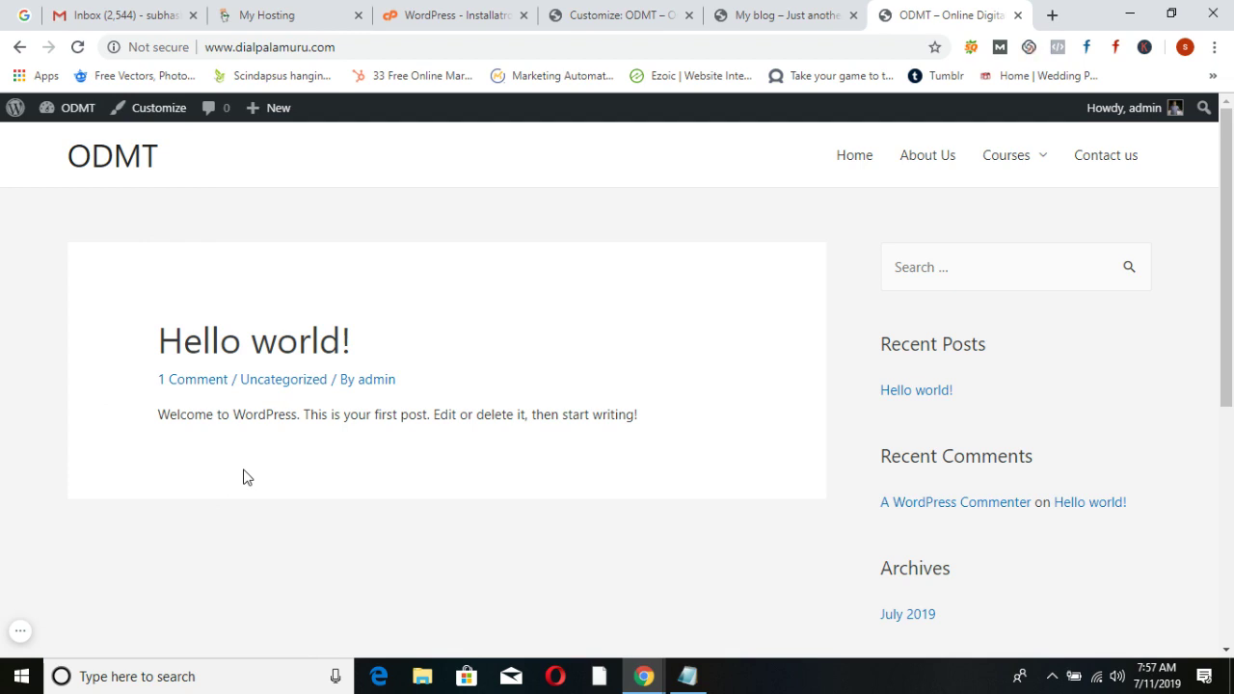
left_click(1054, 15)
type("od")
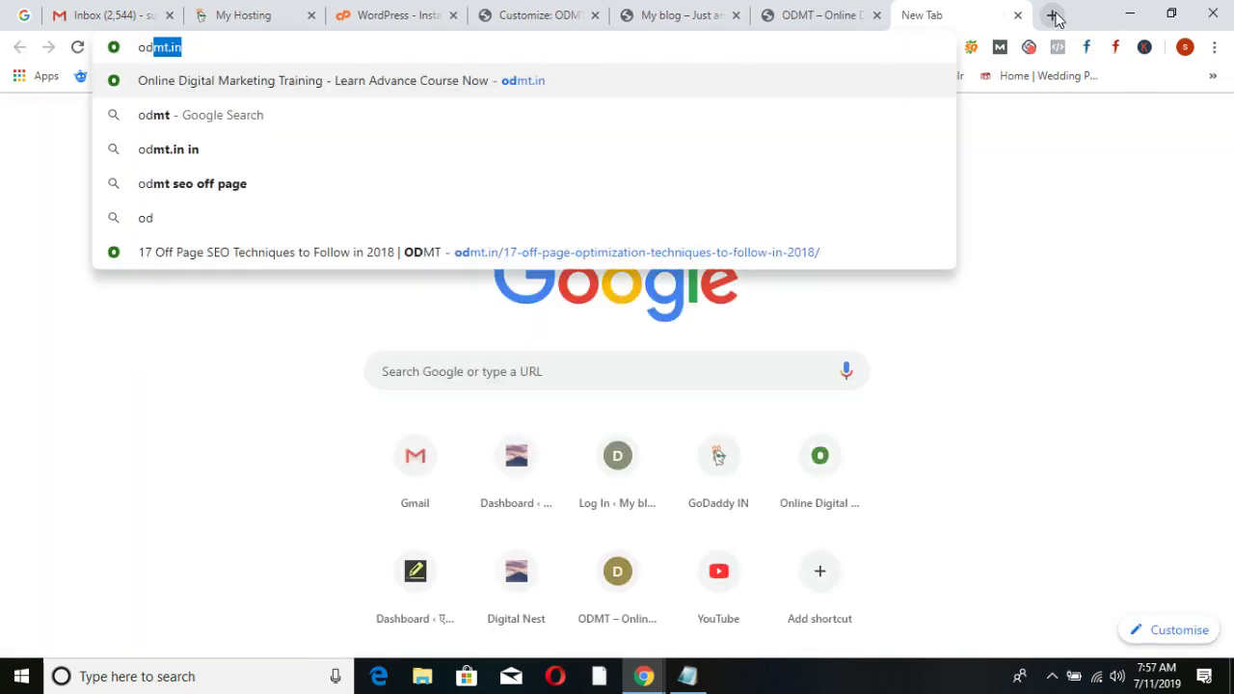
type("mt.in")
key("Return")
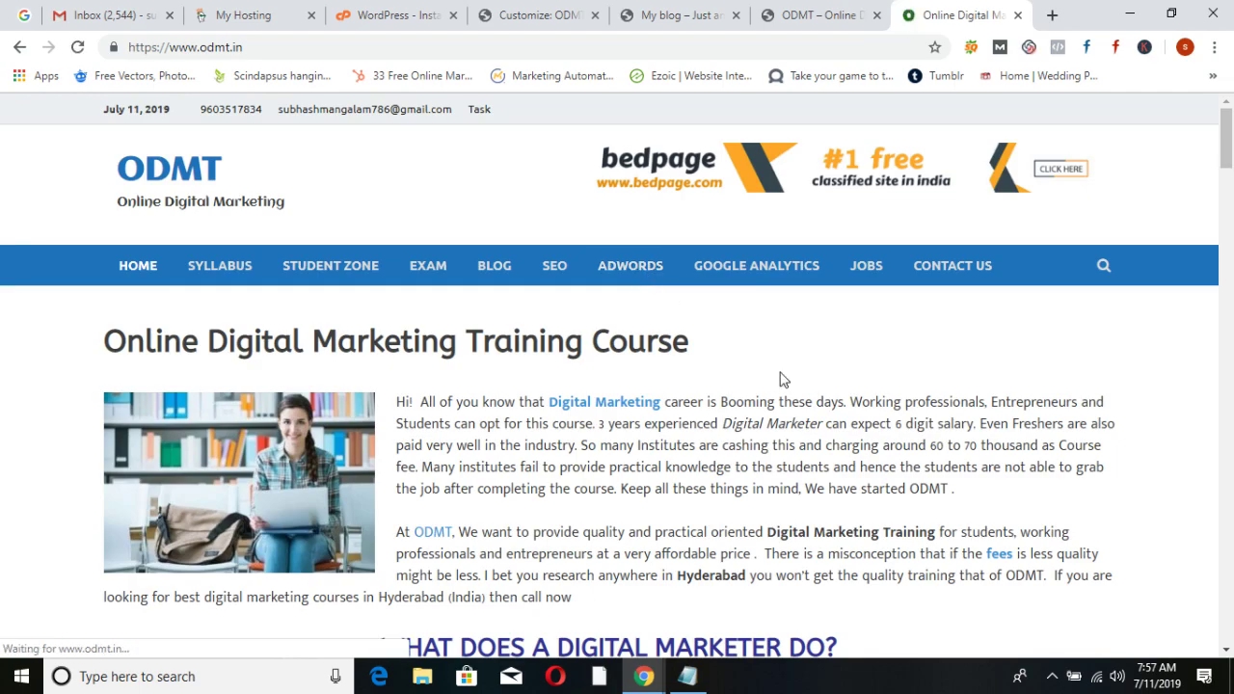
scroll(783, 379, "down", 1)
scroll(780, 375, "down", 15)
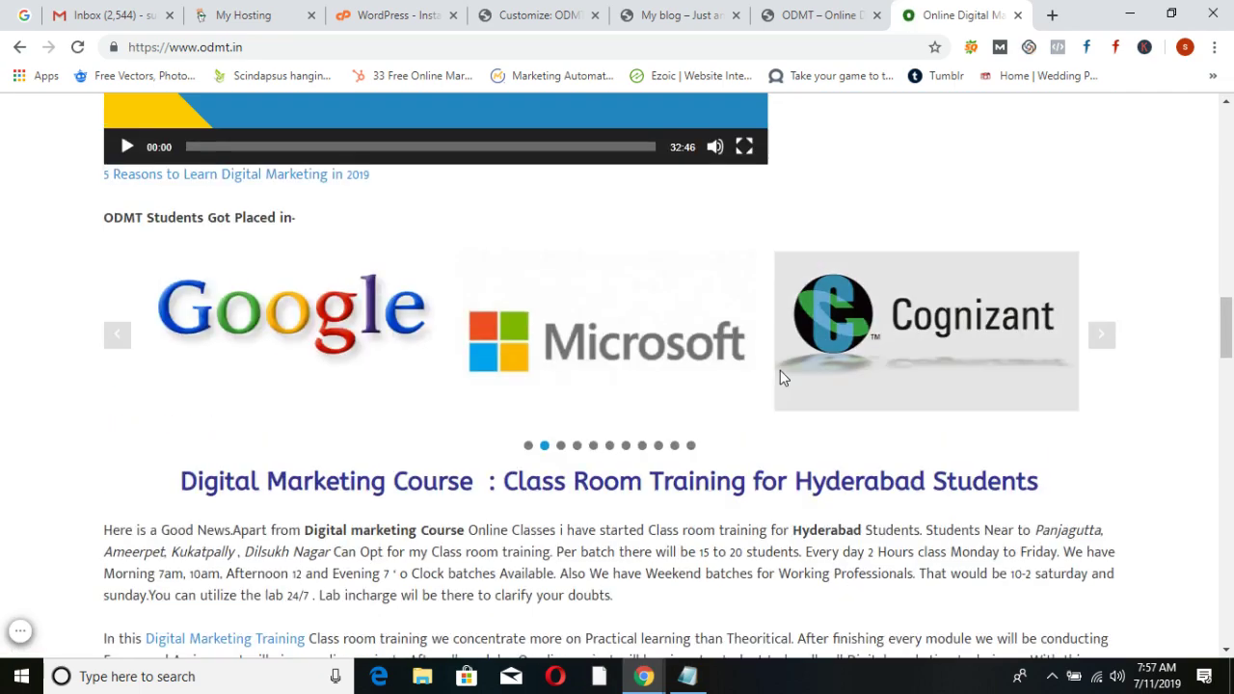
scroll(781, 368, "up", 8)
scroll(780, 367, "up", 10)
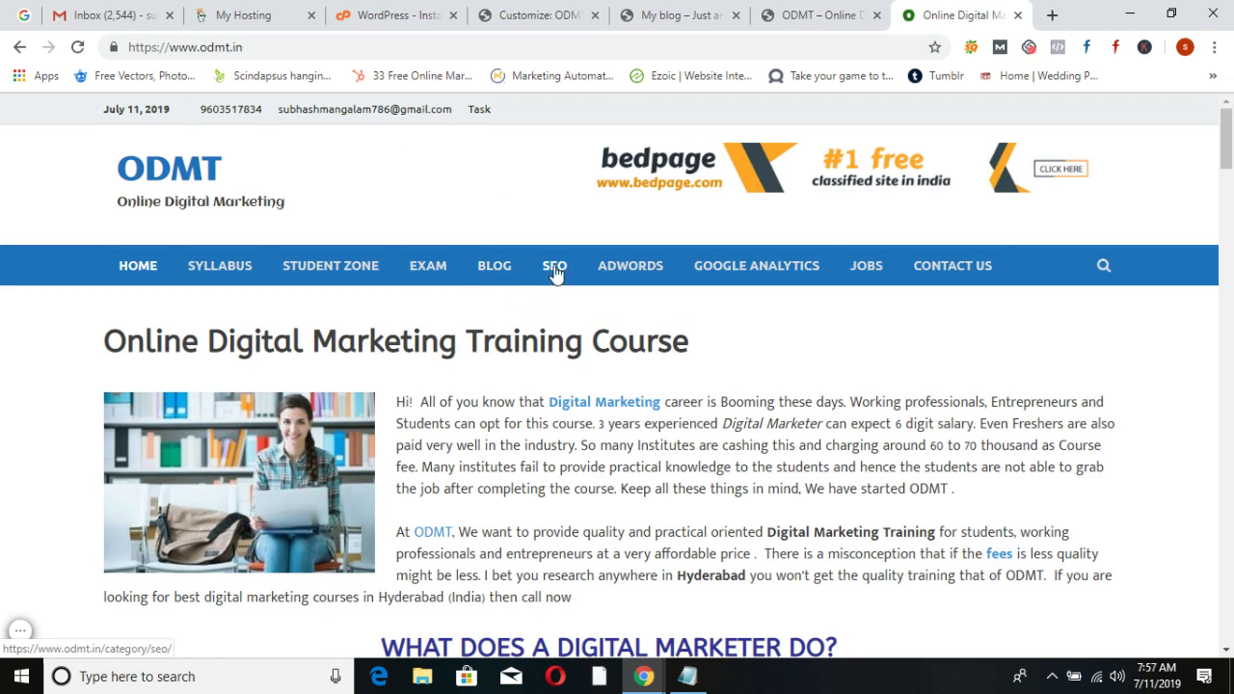
Open the reference site's Blog page and examine how its posts are laid out
left_click(495, 267)
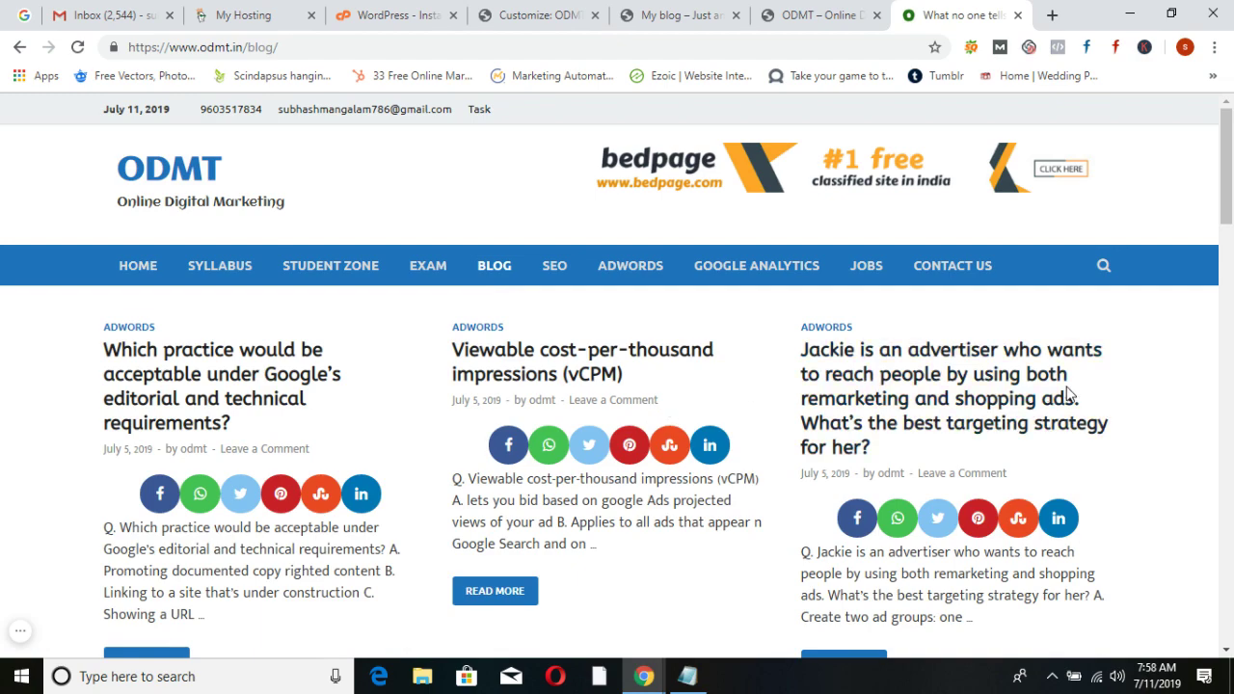
scroll(1164, 439, "down", 2)
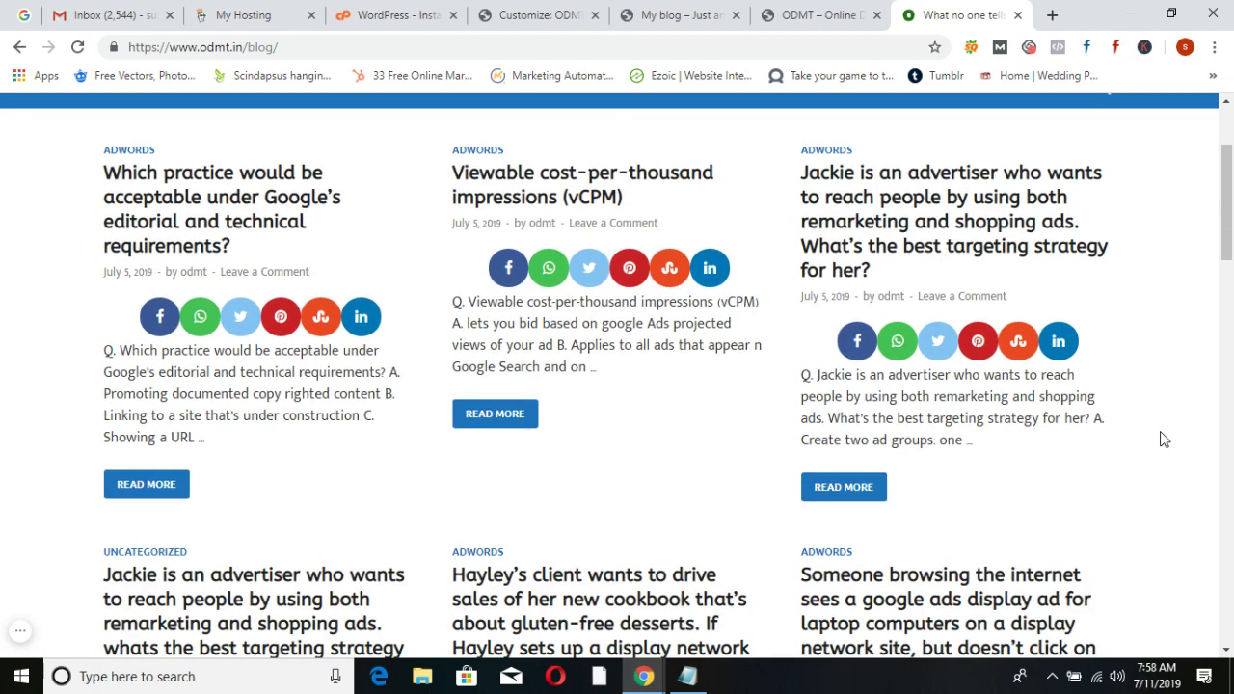
scroll(1164, 438, "down", 2)
scroll(1164, 439, "down", 7)
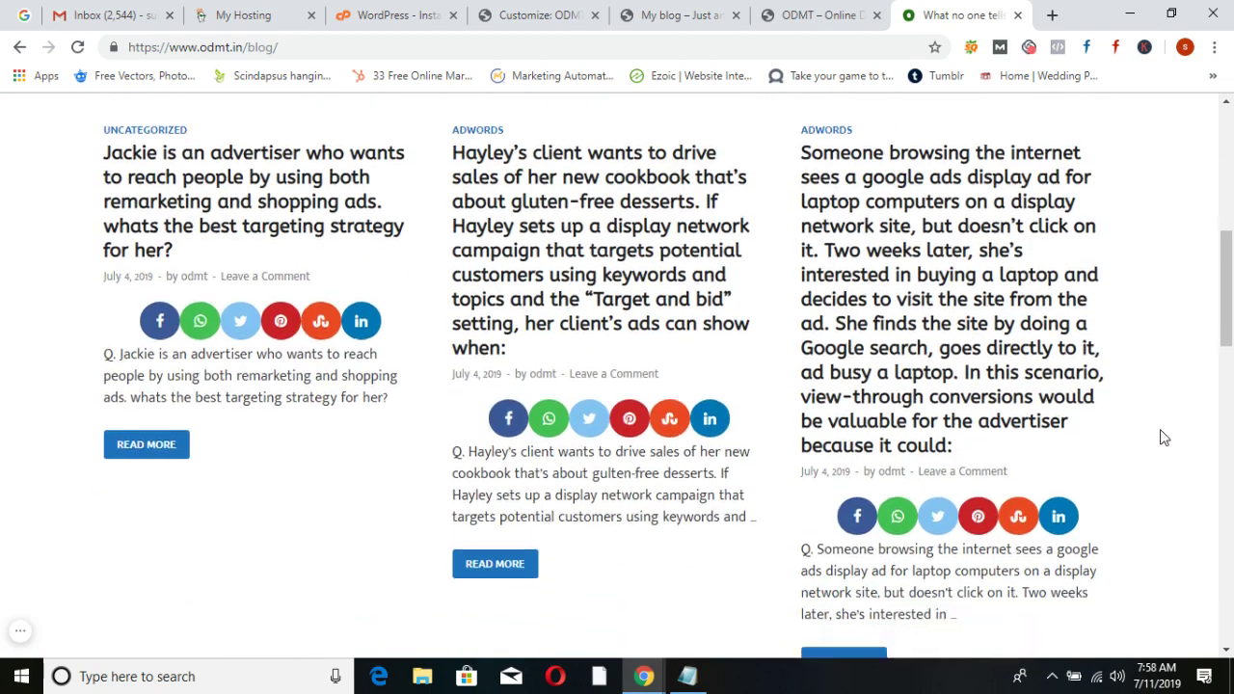
scroll(1164, 436, "up", 8)
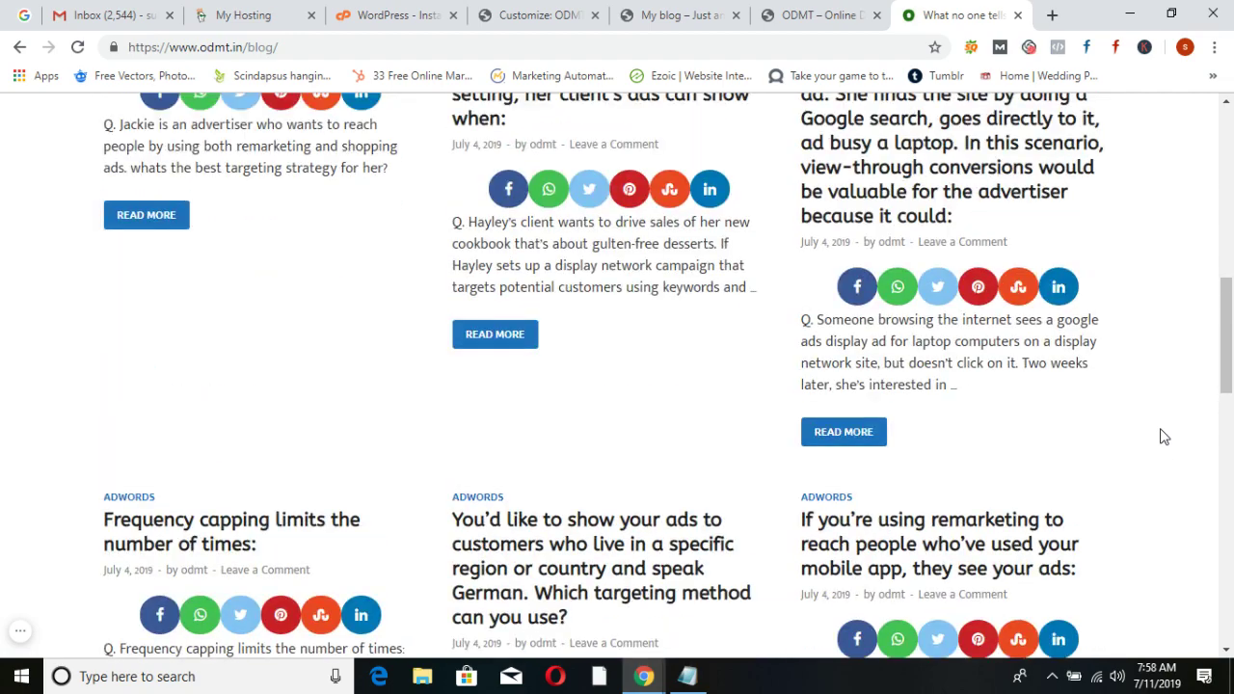
scroll(1164, 437, "up", 1)
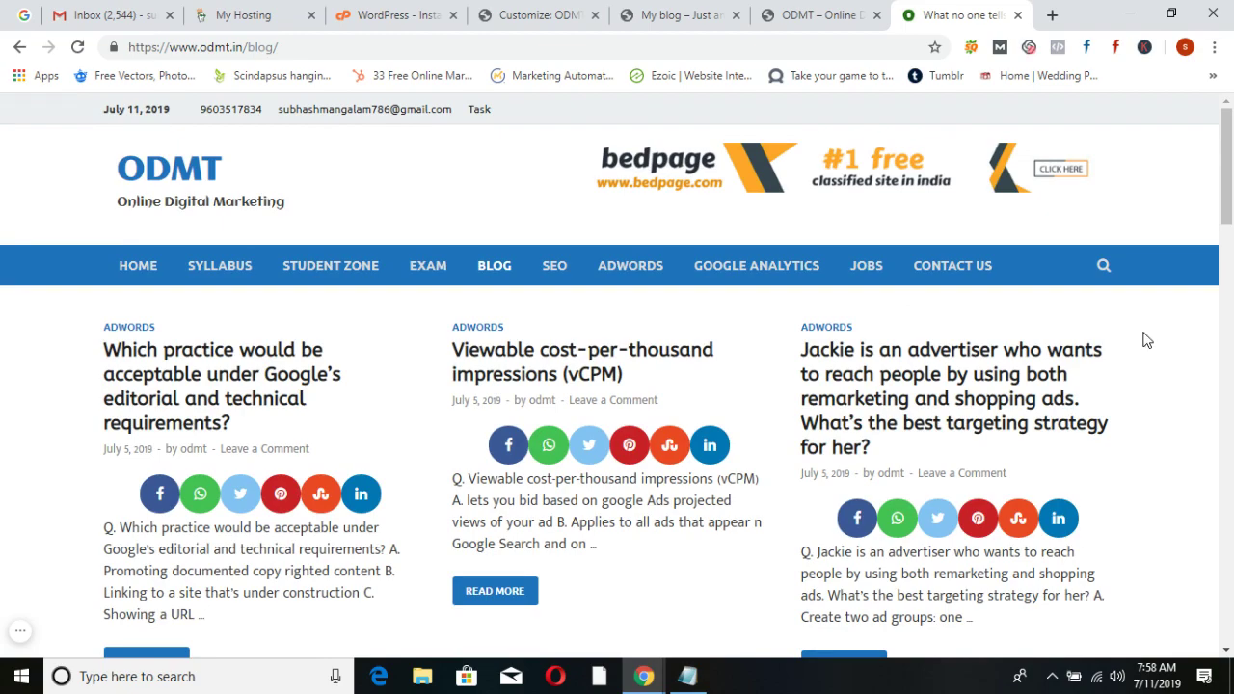
scroll(1147, 329, "down", 4)
scroll(1146, 328, "up", 4)
Switch back to the ODMT live site and inspect the items under Courses in its navigation
left_click(818, 14)
left_click(678, 12)
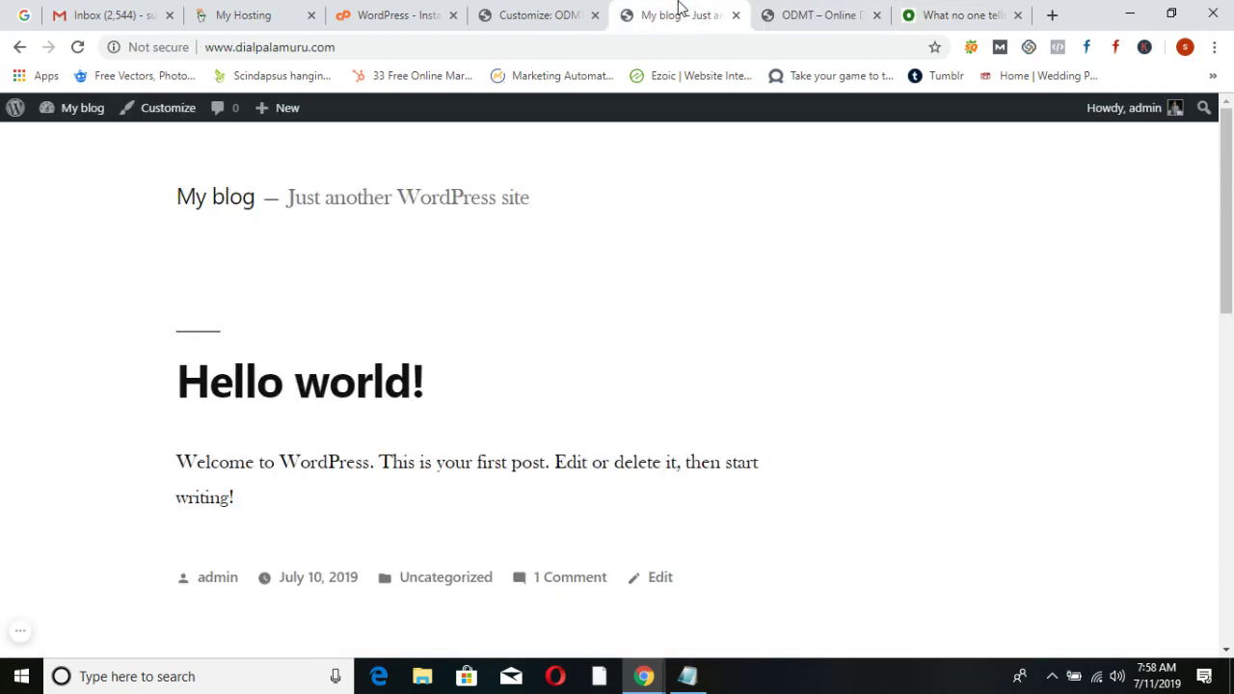
left_click(829, 12)
mouse_move(1034, 164)
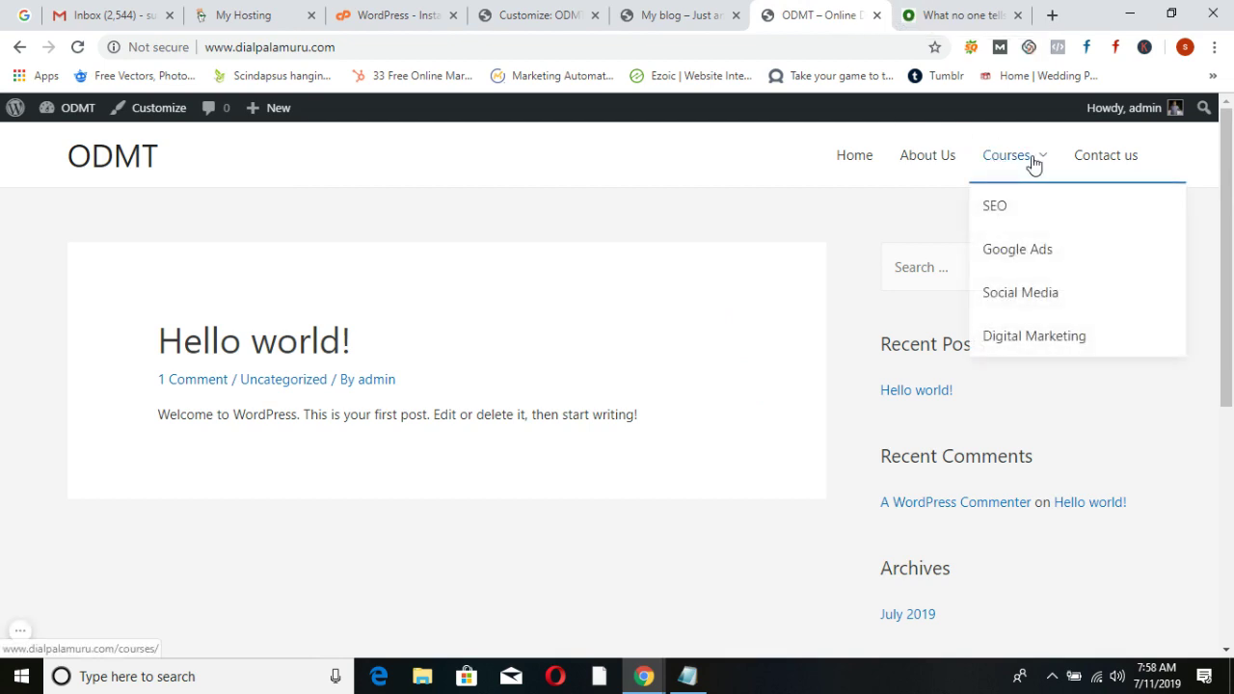
Close the Customizer, then create and publish a new page titled "Blog"
left_click(555, 11)
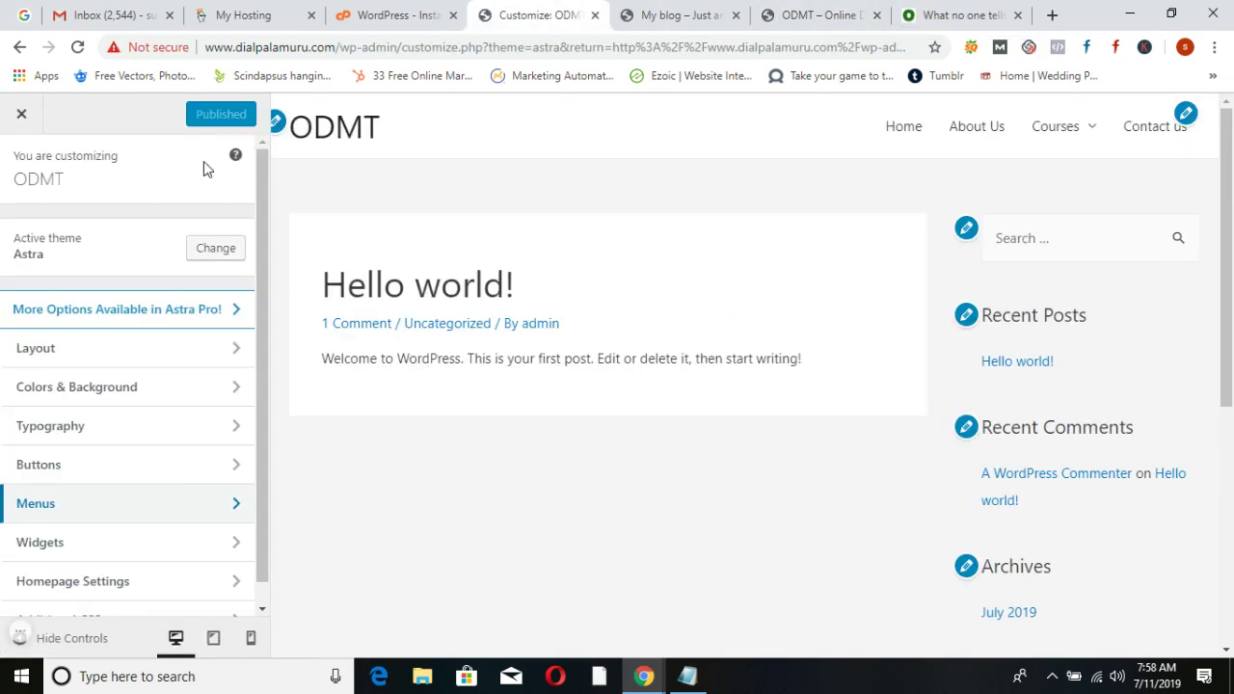
left_click(21, 118)
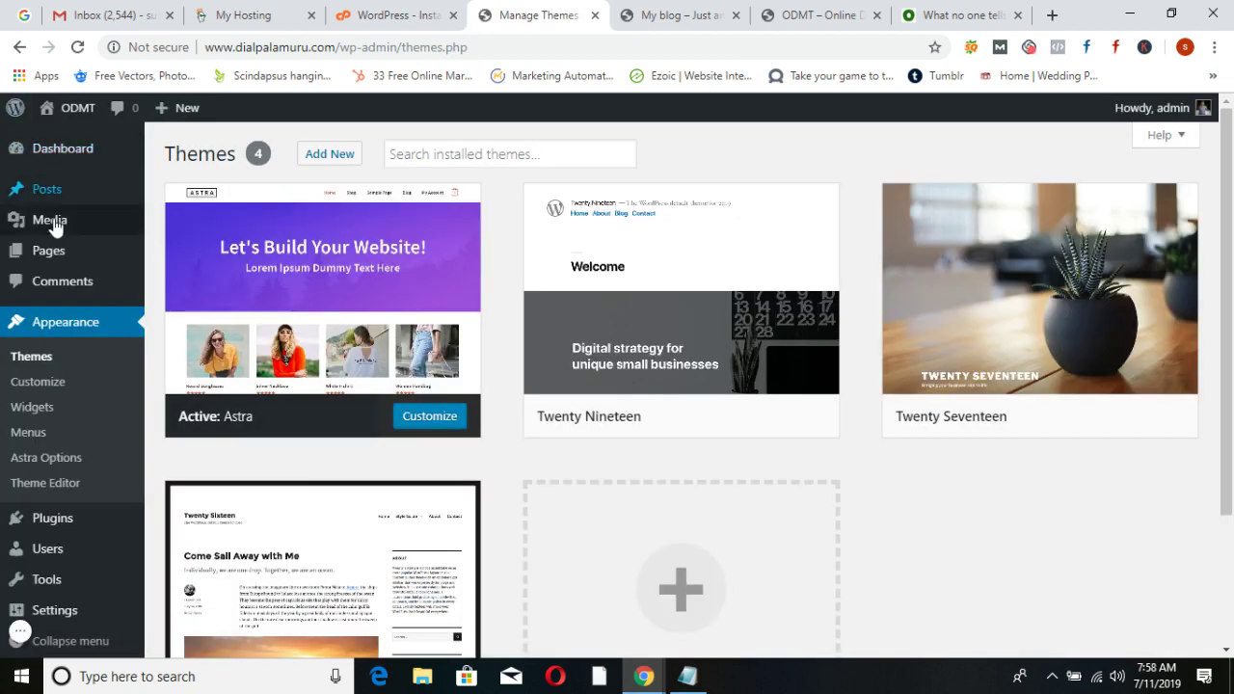
left_click(57, 257)
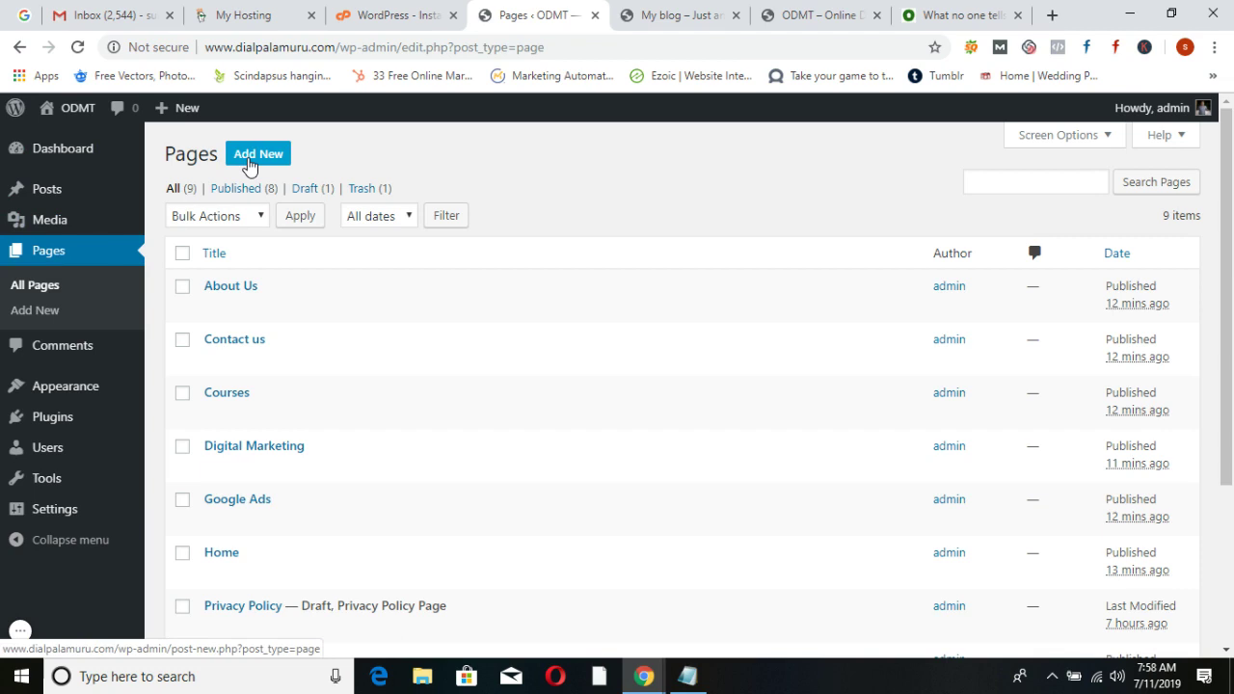
left_click(248, 164)
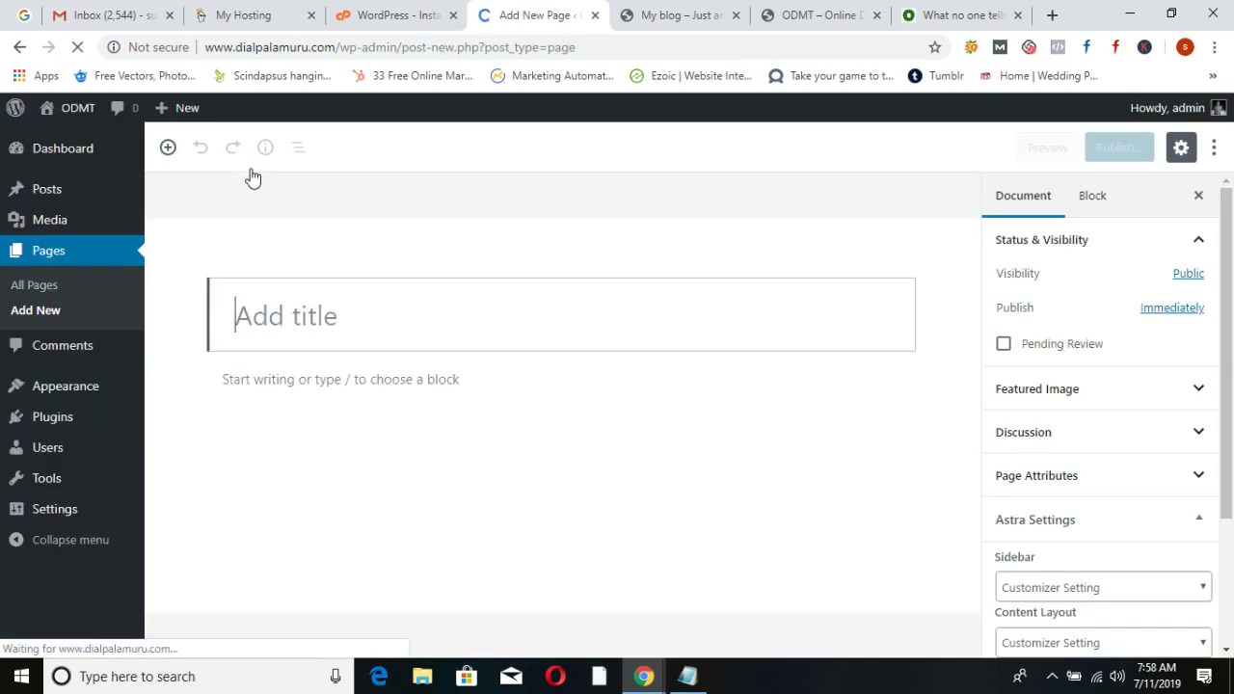
type("Blog")
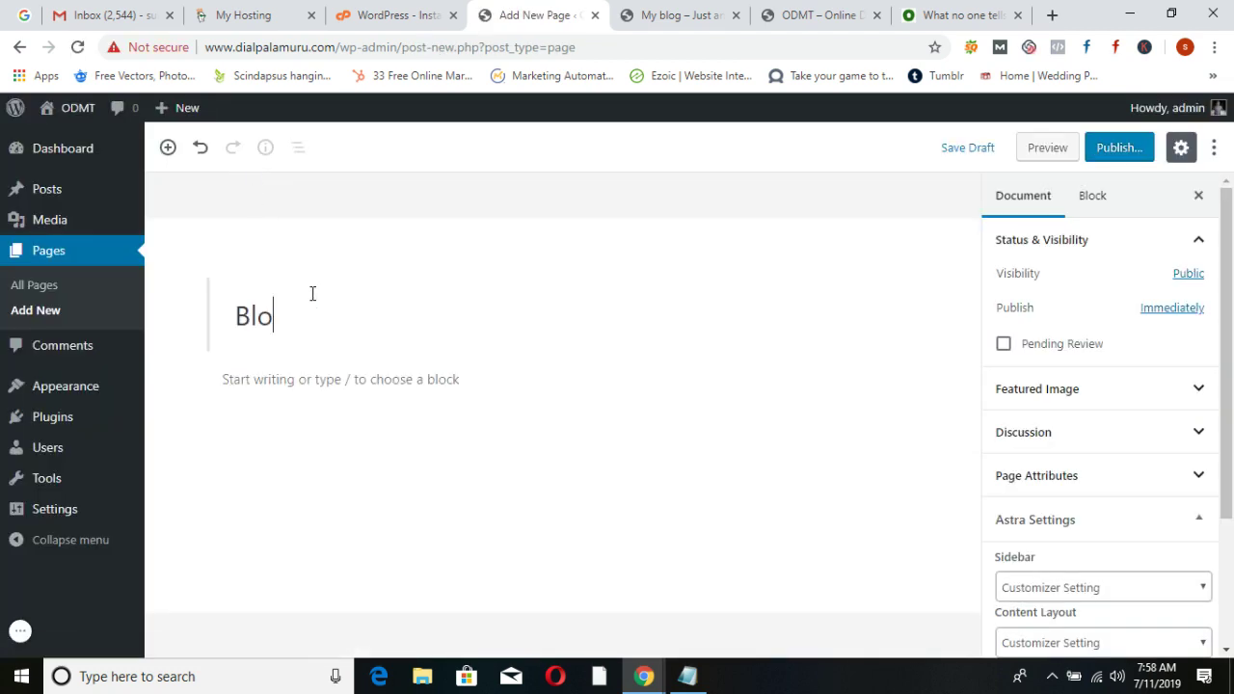
left_click(1119, 150)
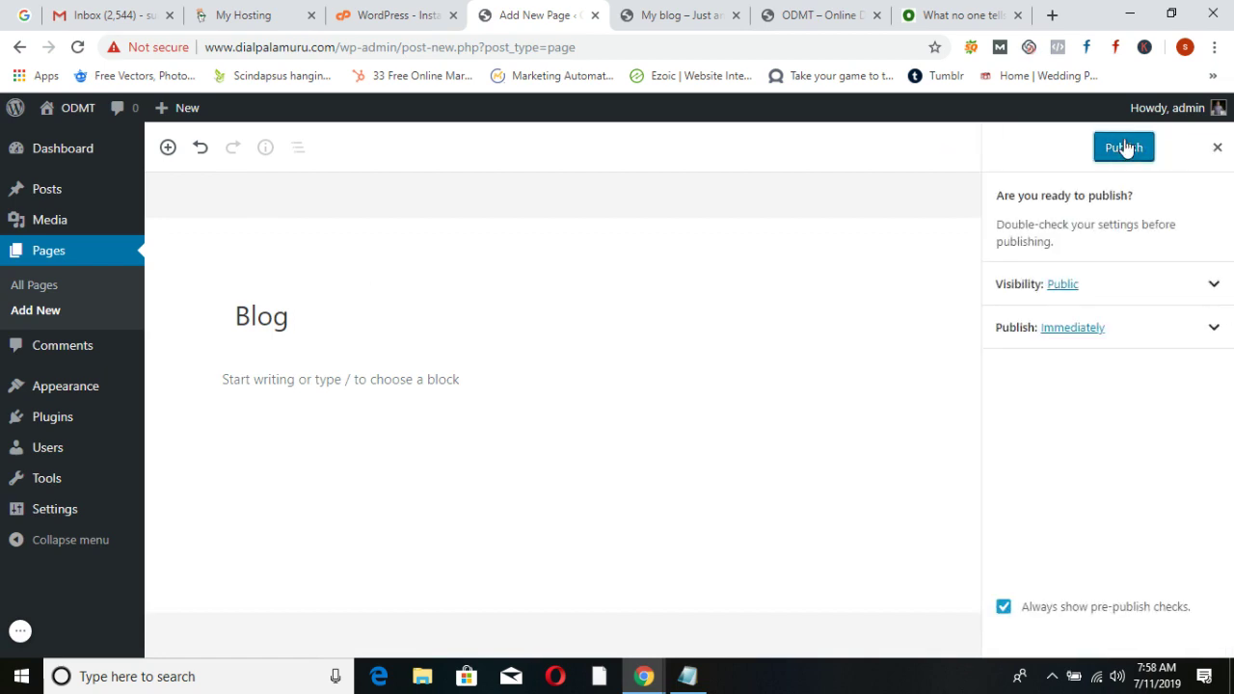
left_click(1124, 146)
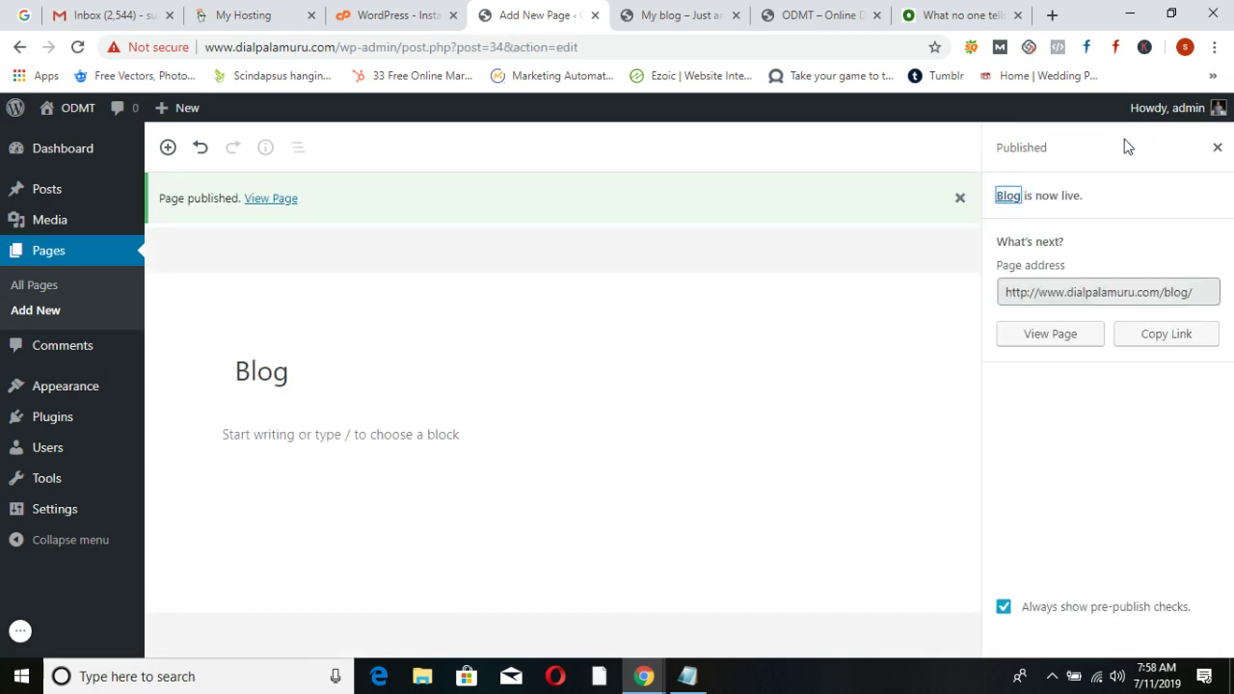
Reload the live site, check its navigation for the new page, and return to the page editor
left_click(828, 14)
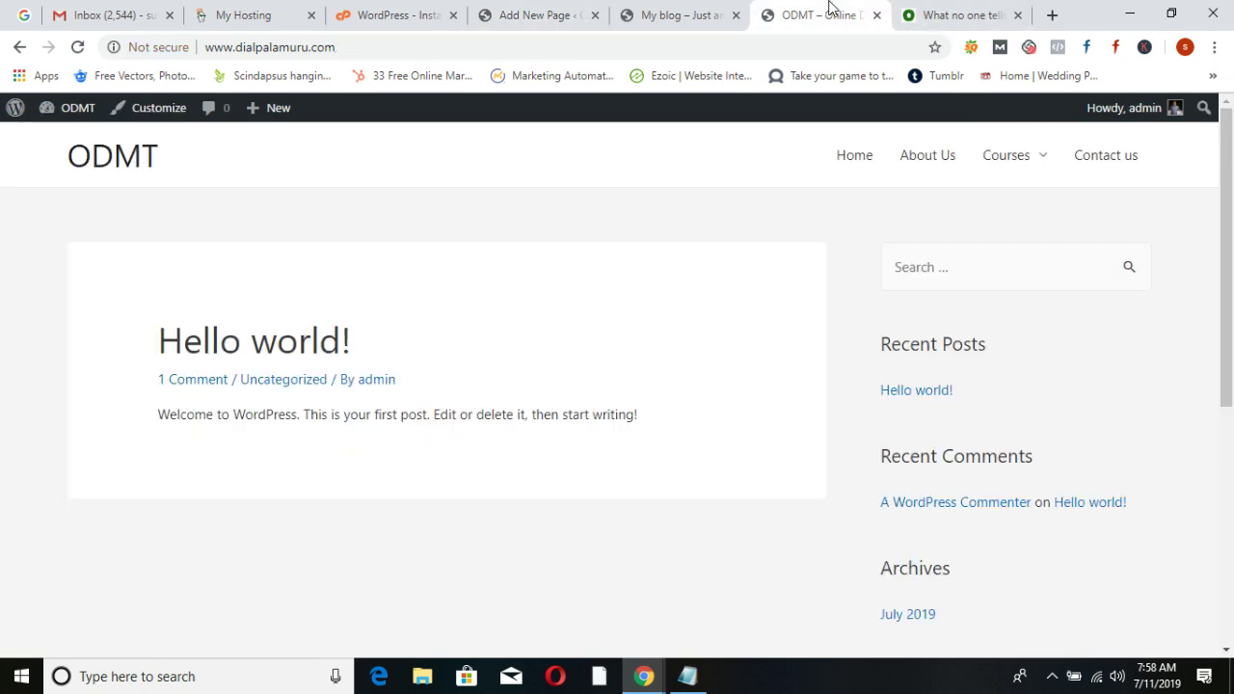
left_click(80, 47)
mouse_move(1024, 164)
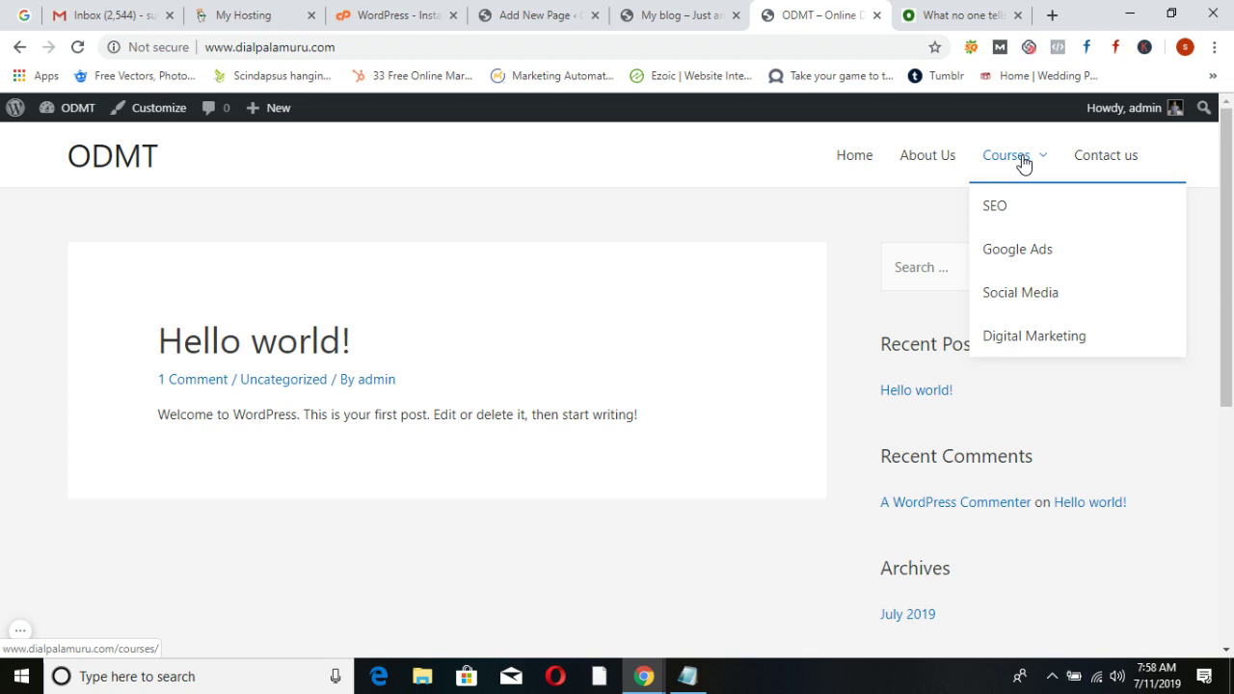
left_click(527, 12)
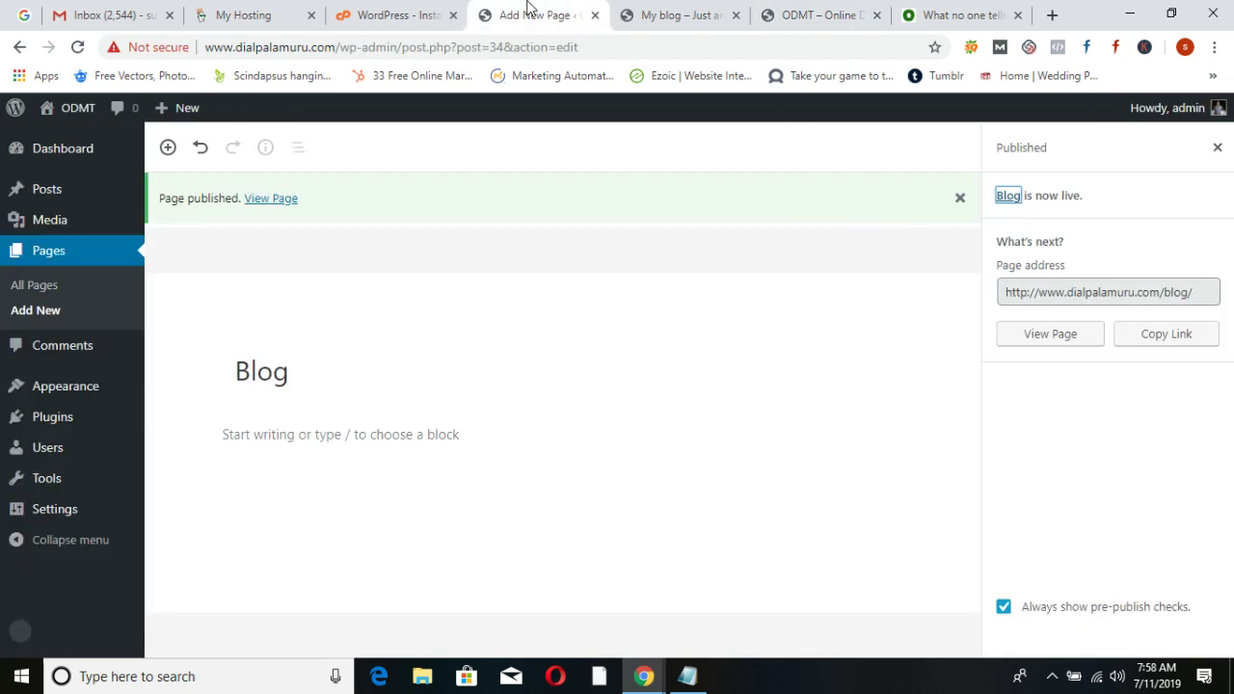
Open the WordPress menu editor and add the Blog page to First Menu
mouse_move(141, 386)
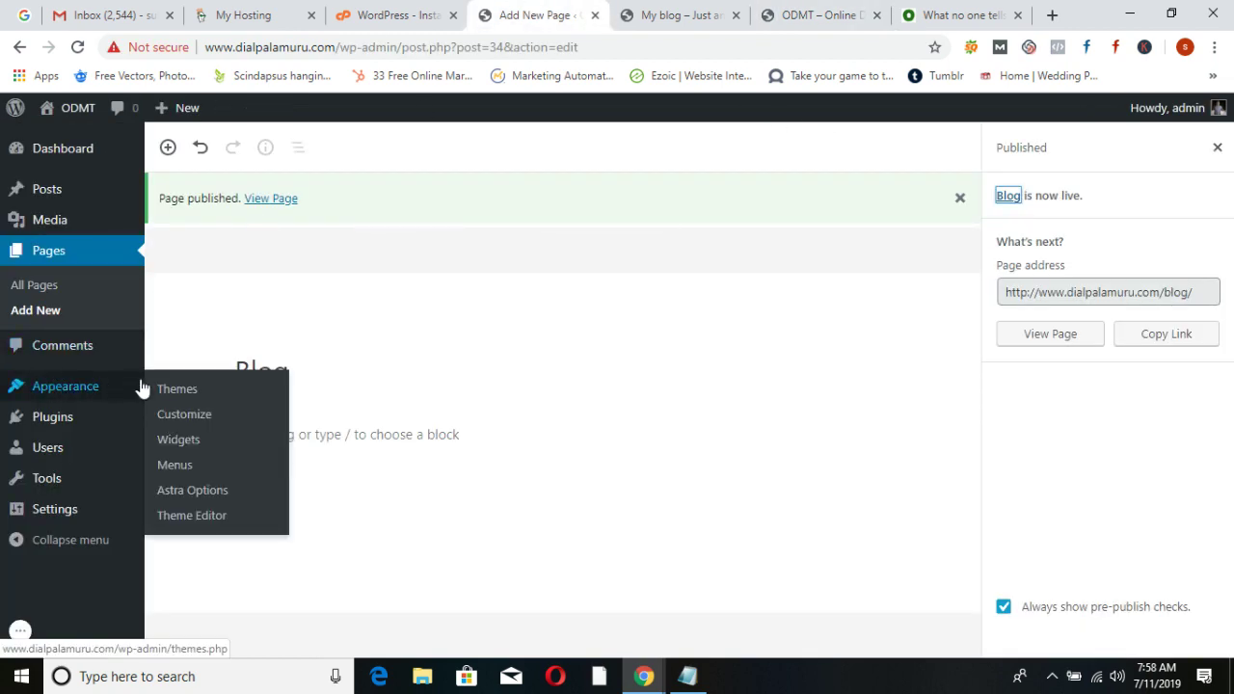
left_click(176, 465)
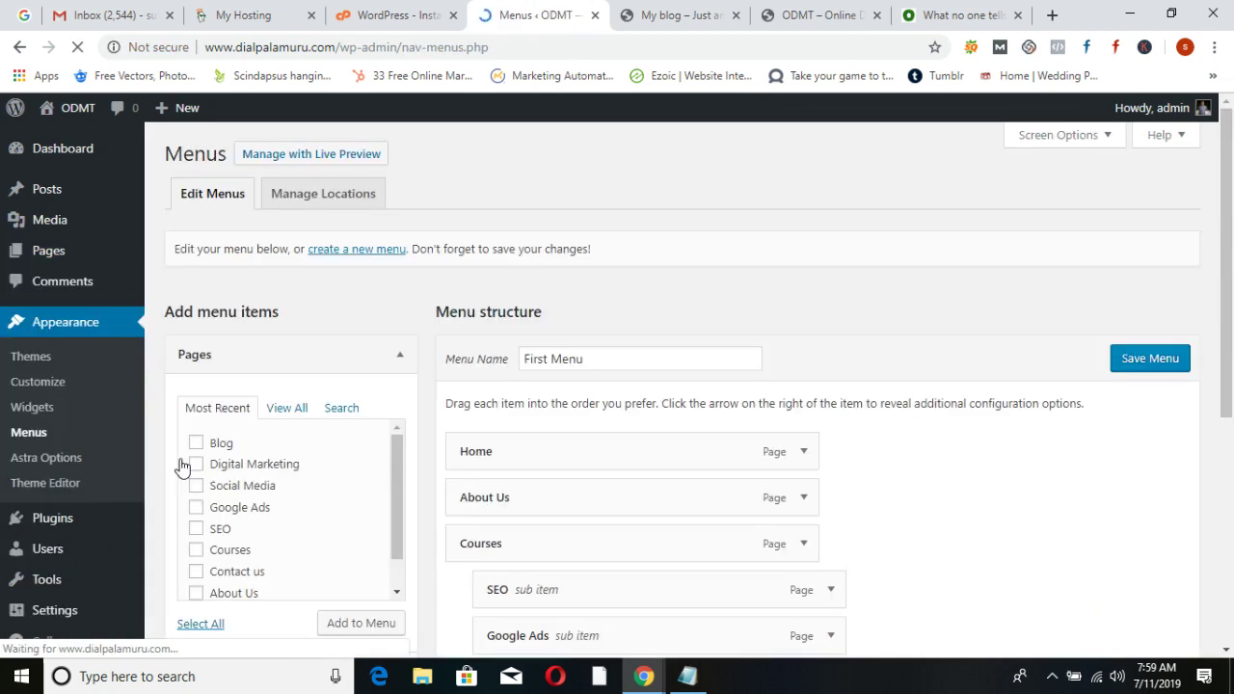
scroll(675, 463, "down", 3)
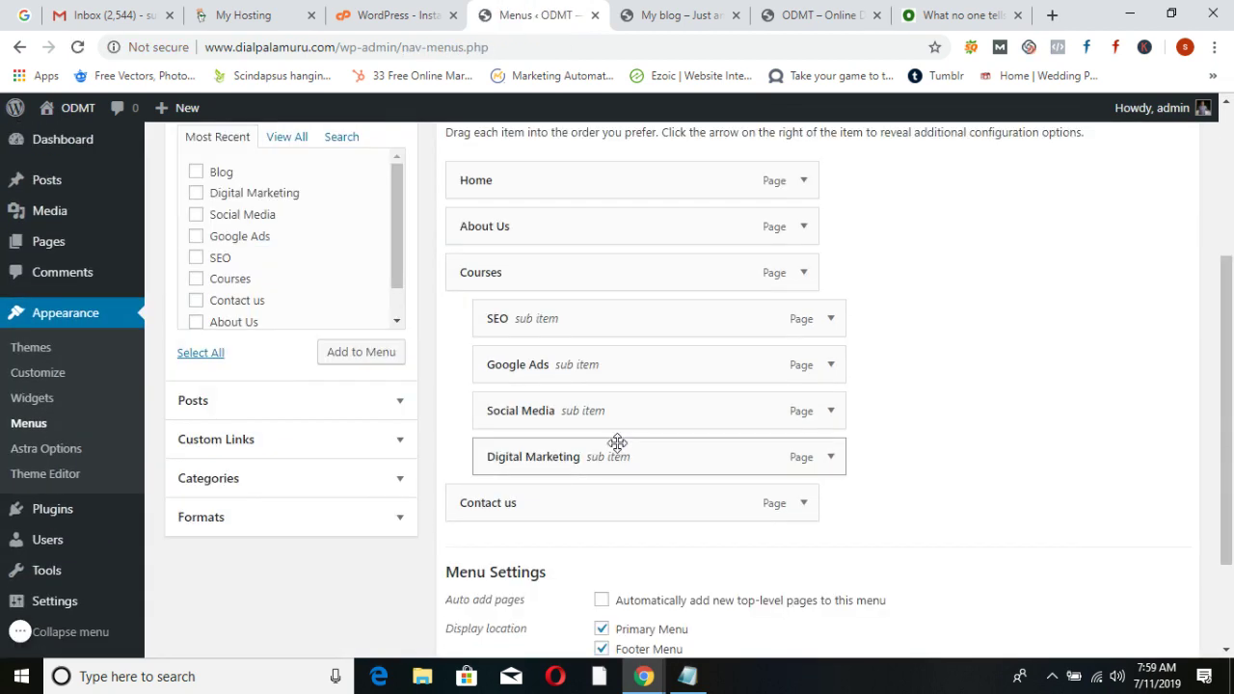
left_click(196, 172)
left_click(355, 353)
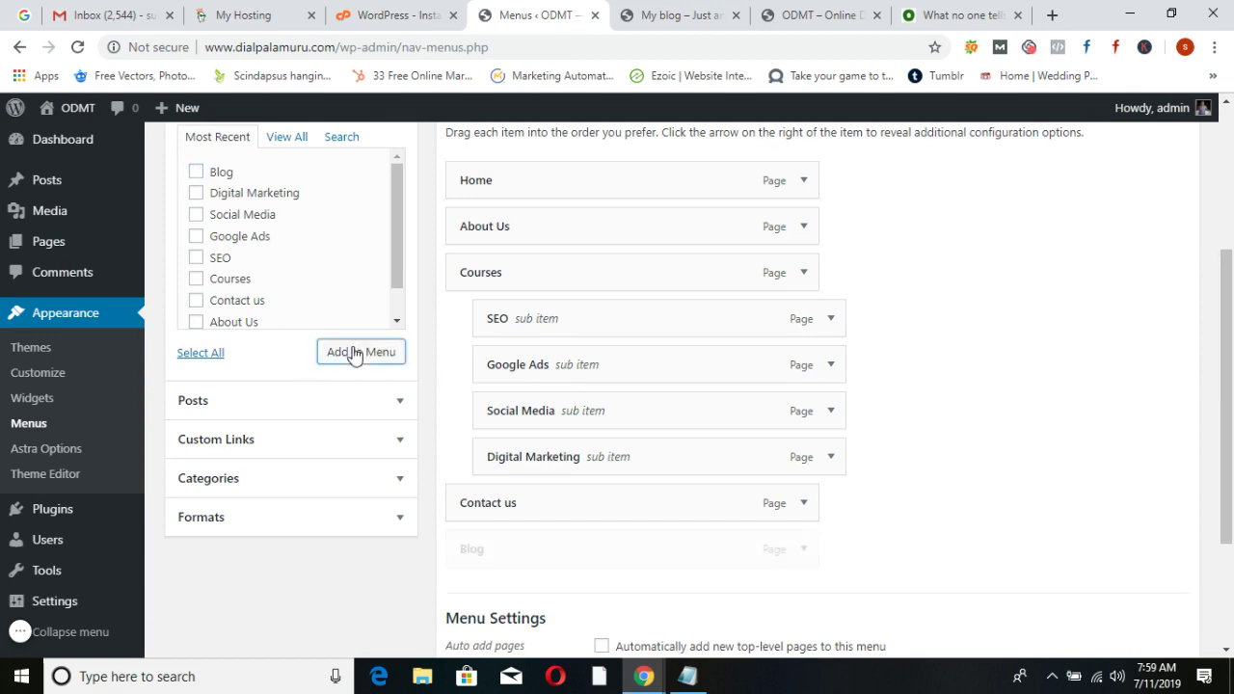
Move Blog above Contact us in First Menu, save the menu, and check the new order on the reloaded live site
left_click_drag(483, 549, 562, 495)
scroll(562, 496, "up", 3)
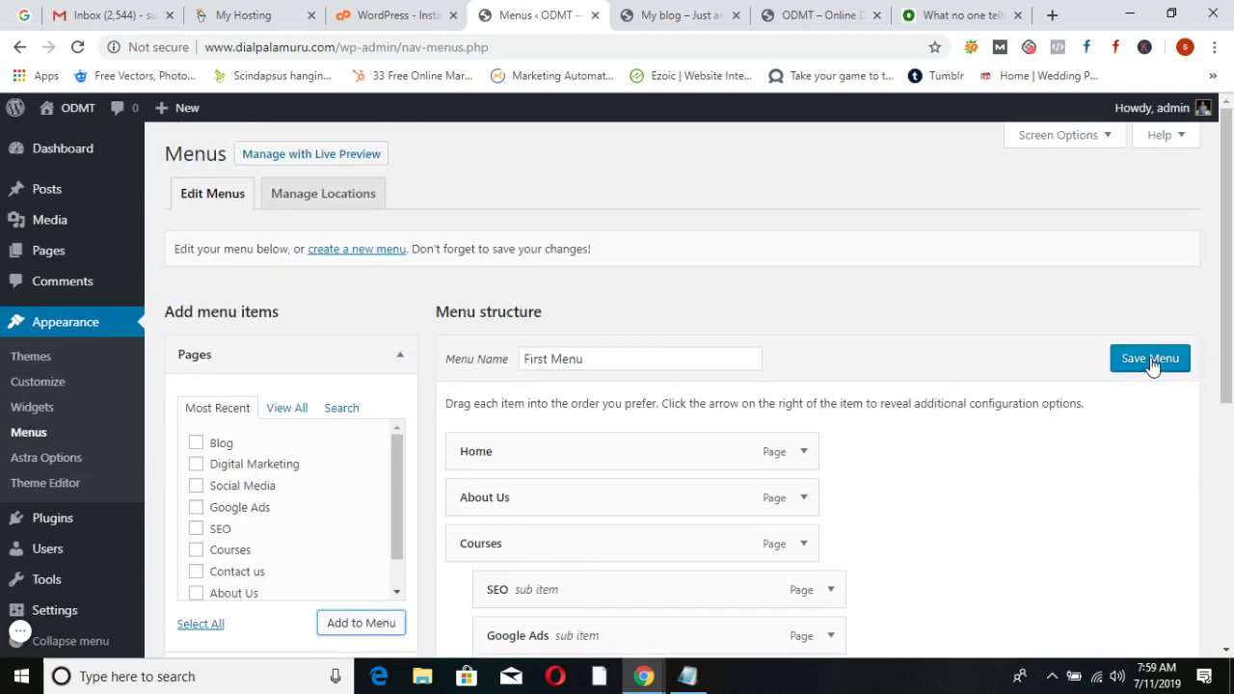
left_click(1148, 363)
left_click(794, 15)
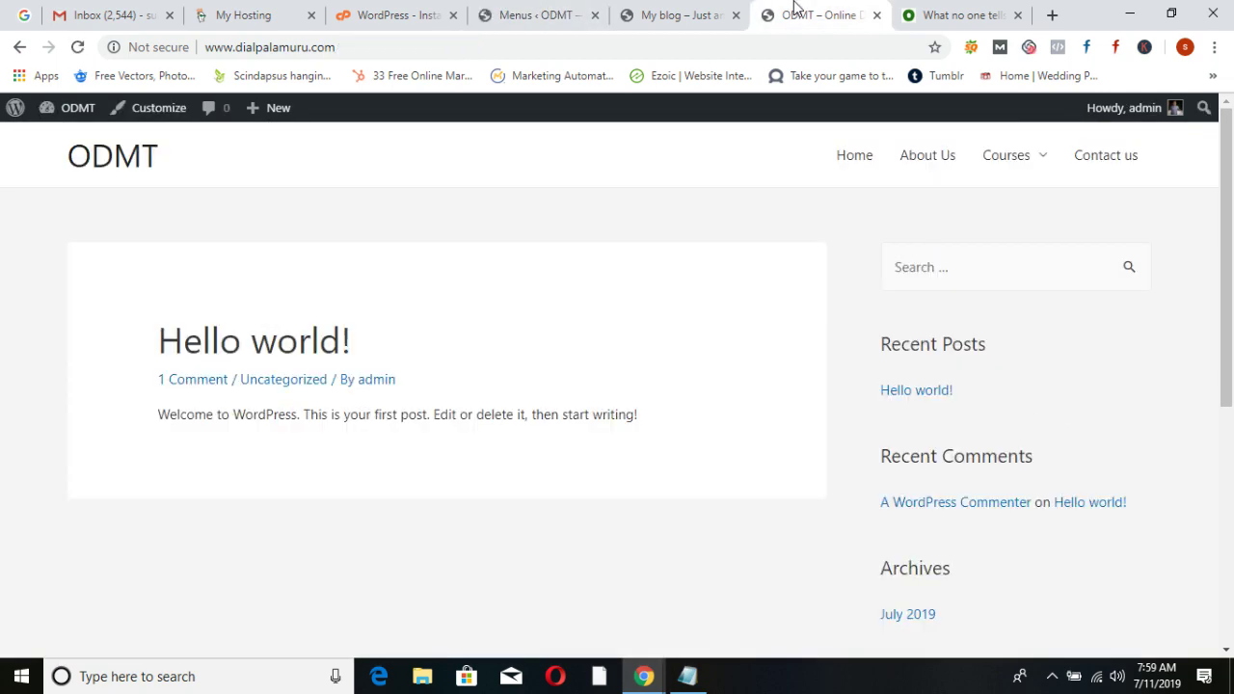
left_click(77, 48)
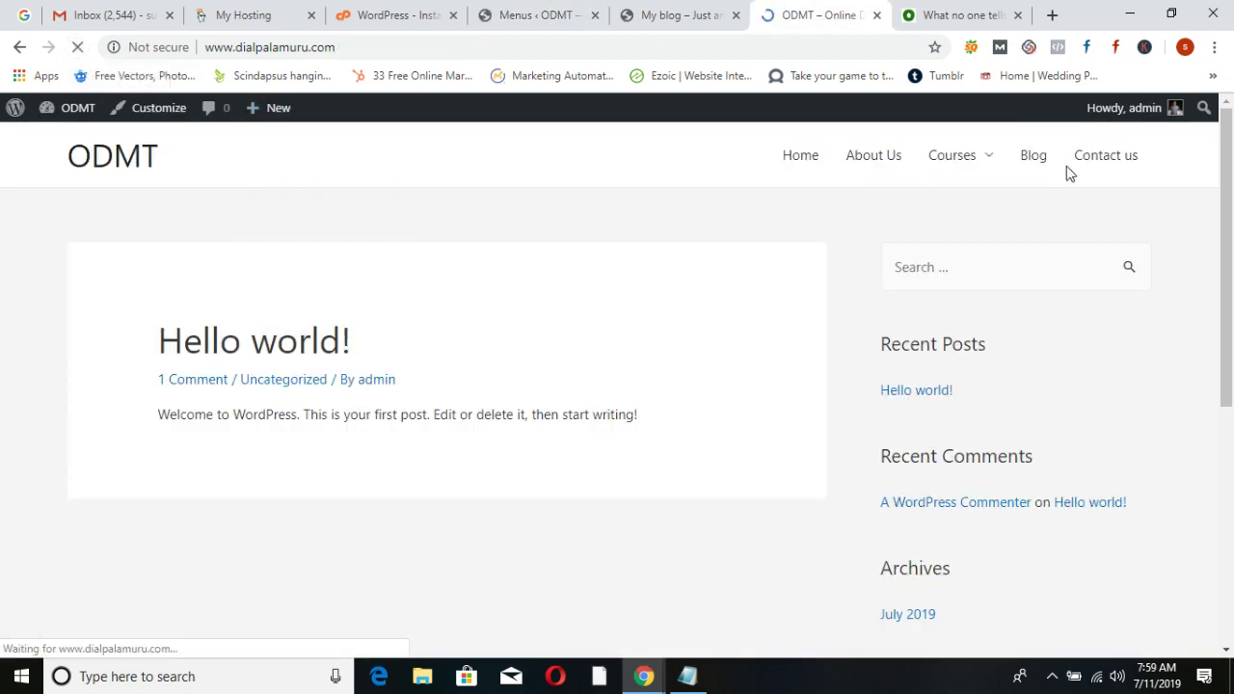
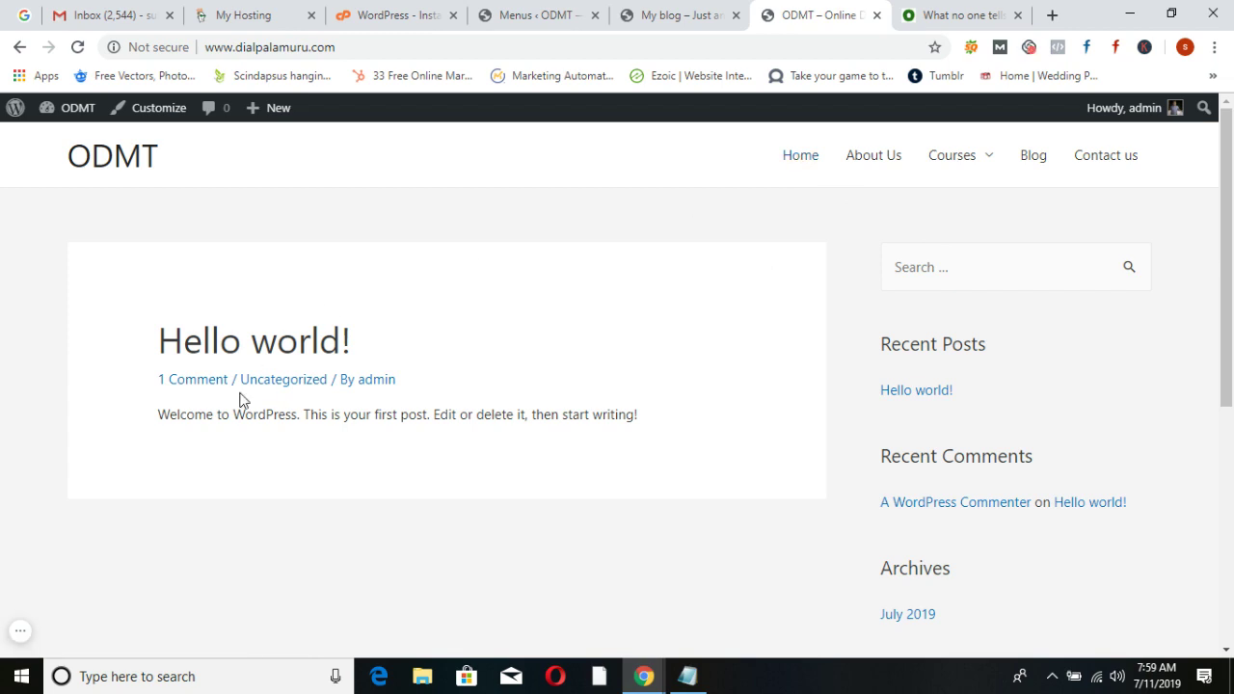
Switch to the reference site odmt.in and compare its static home page with the post listing on its Blog page
left_click(946, 19)
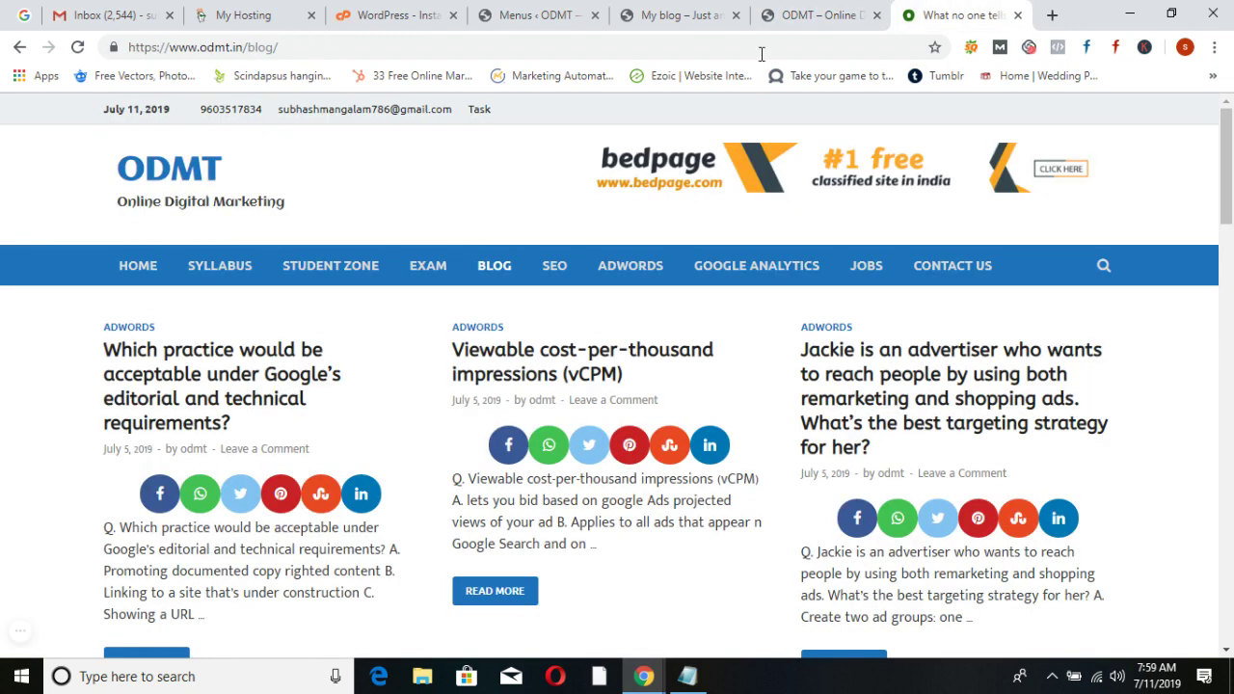
left_click(186, 169)
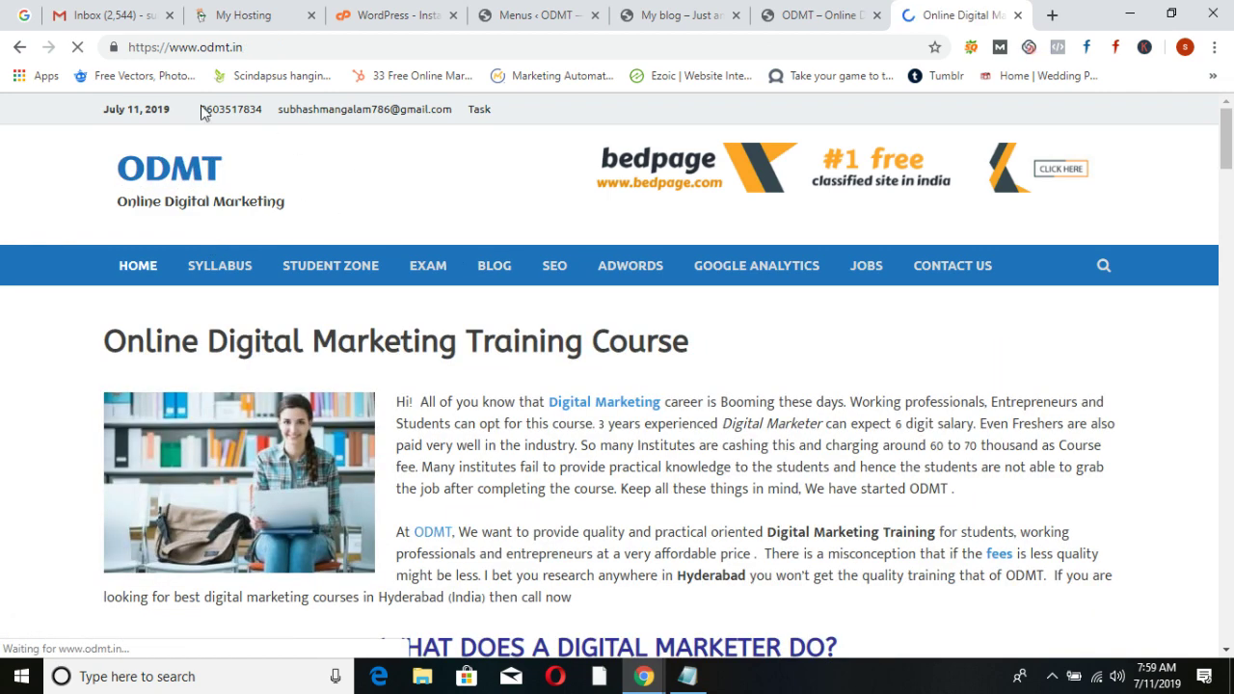
scroll(516, 449, "down", 2)
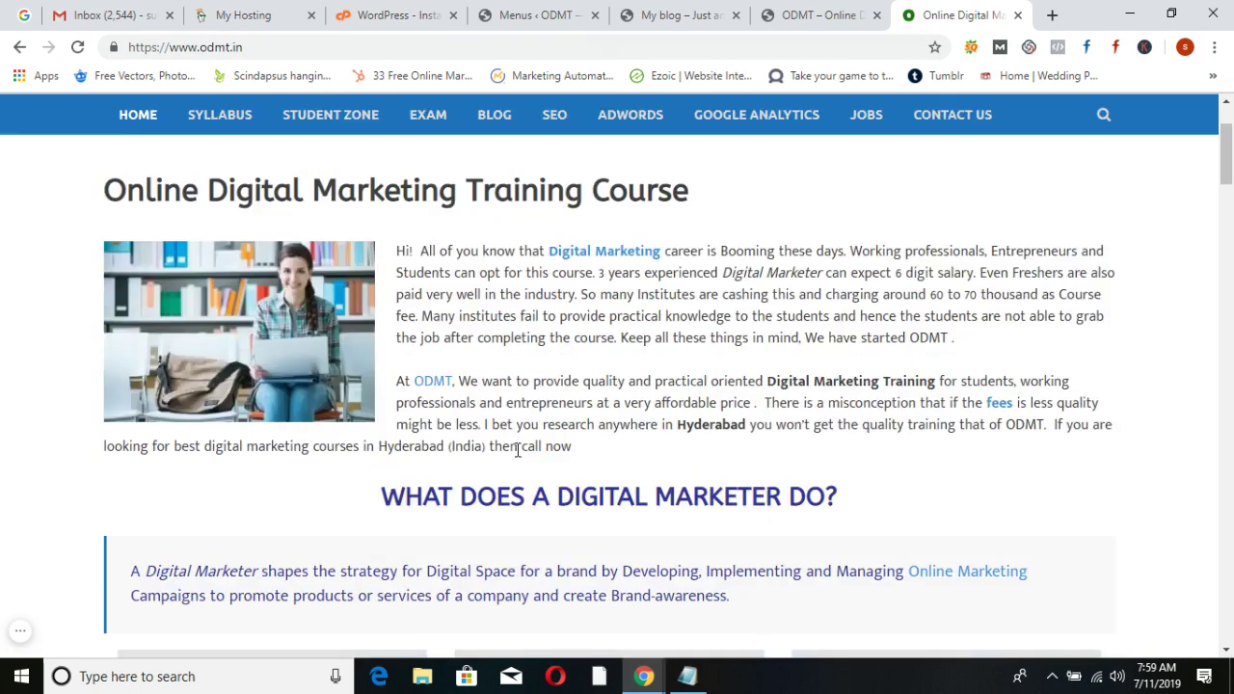
scroll(517, 449, "down", 2)
scroll(516, 449, "up", 4)
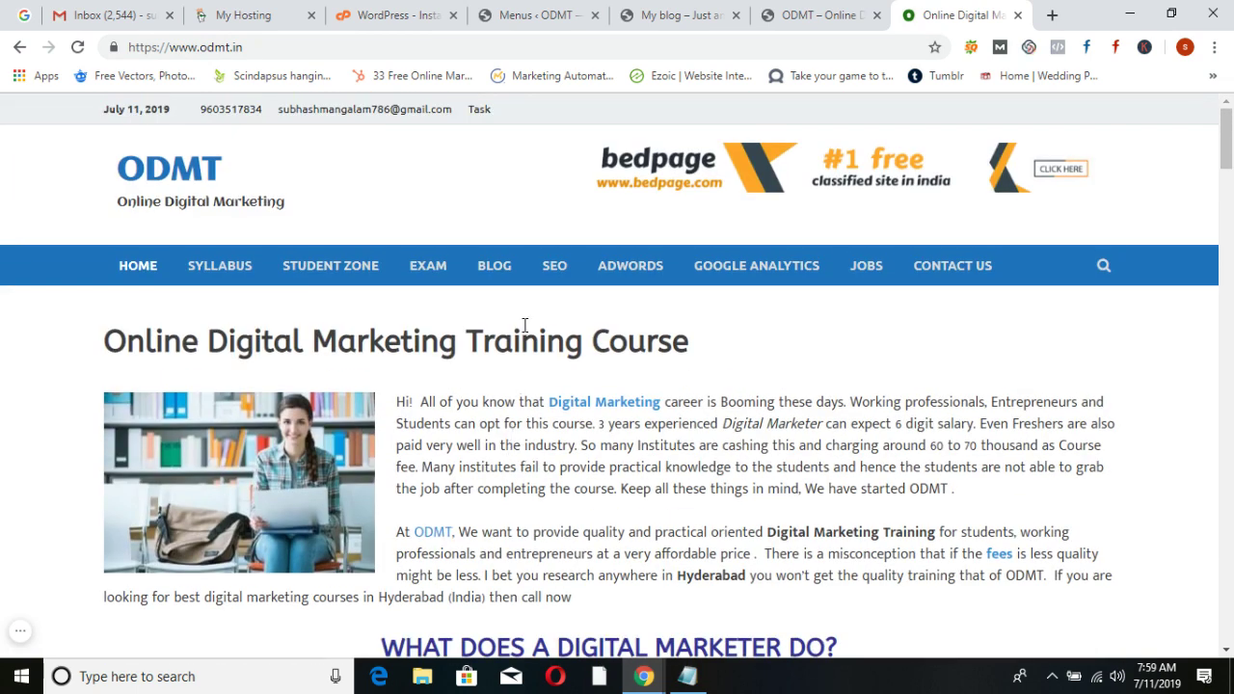
left_click(499, 270)
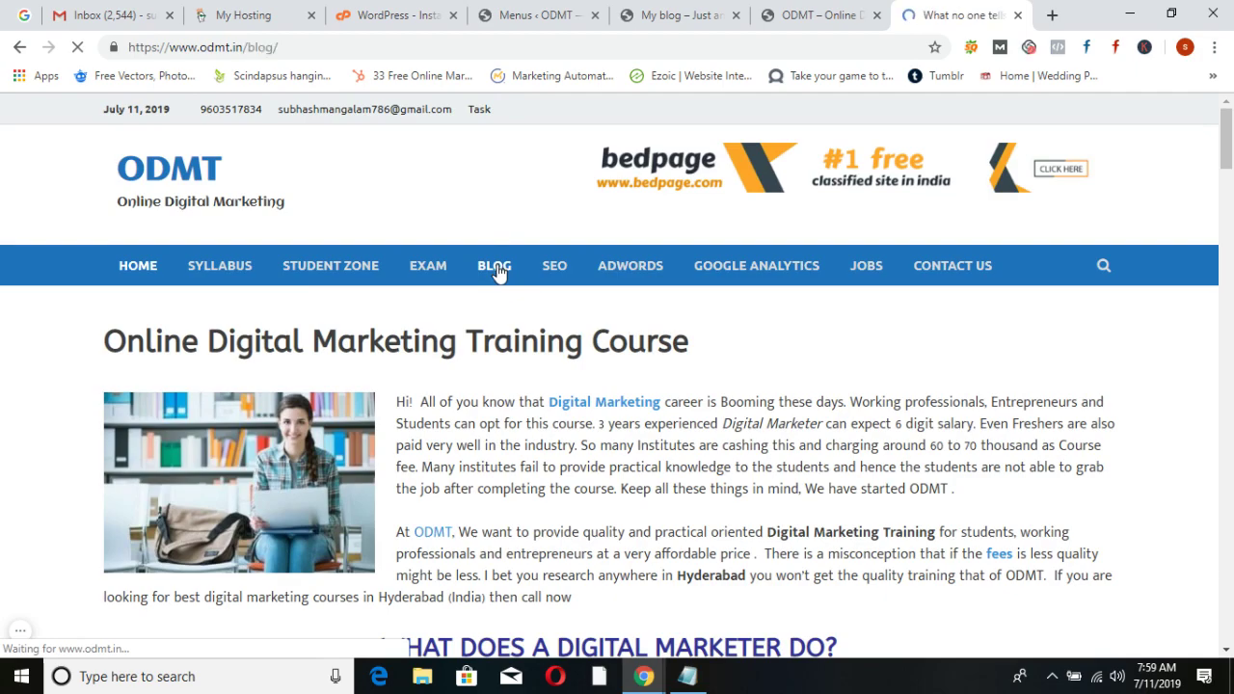
scroll(590, 393, "down", 4)
scroll(594, 393, "down", 6)
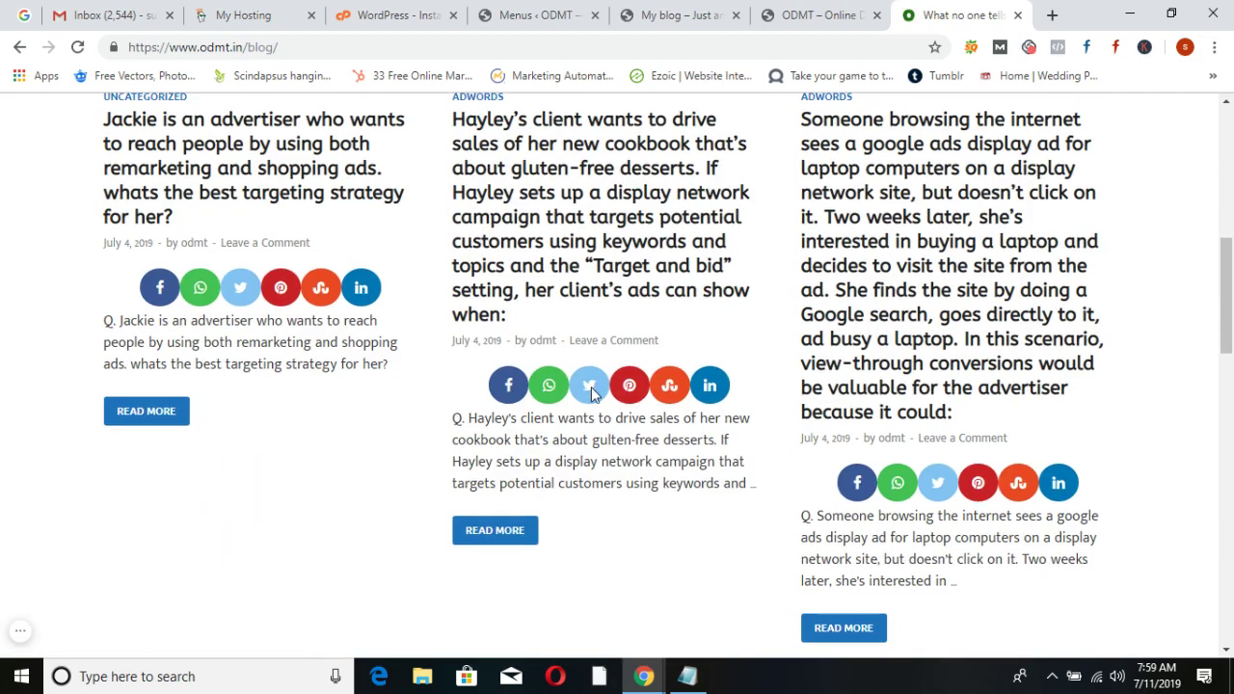
scroll(594, 394, "down", 1)
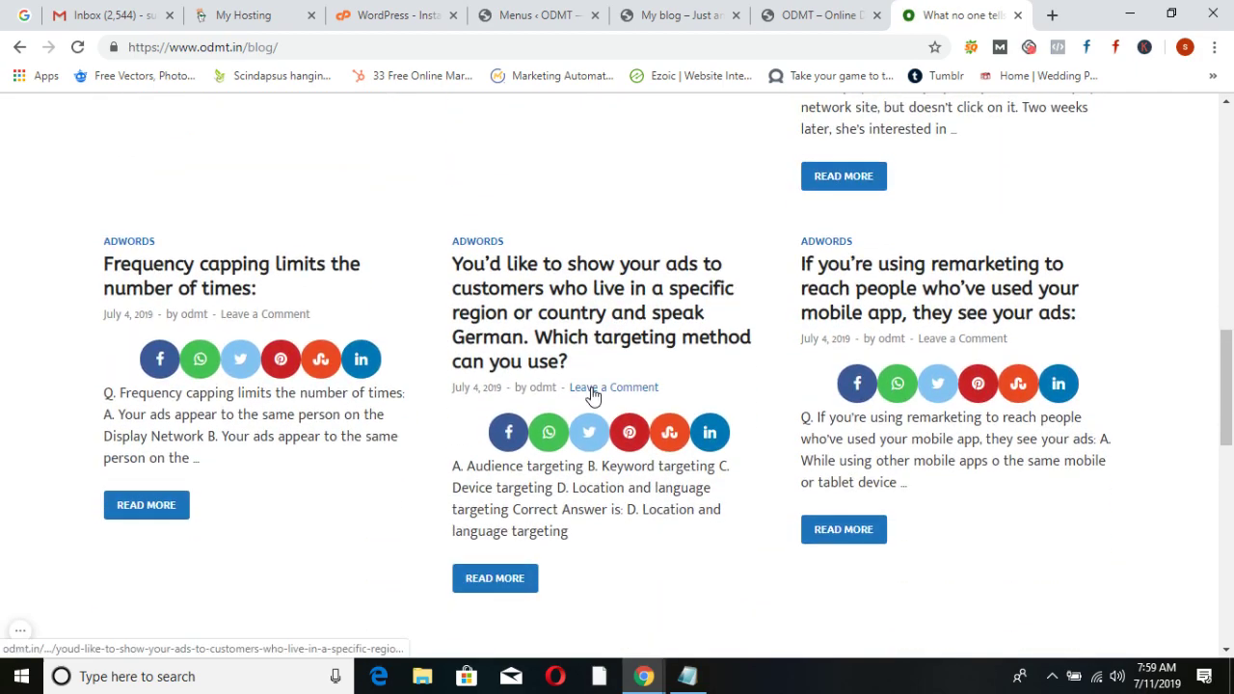
scroll(594, 394, "up", 12)
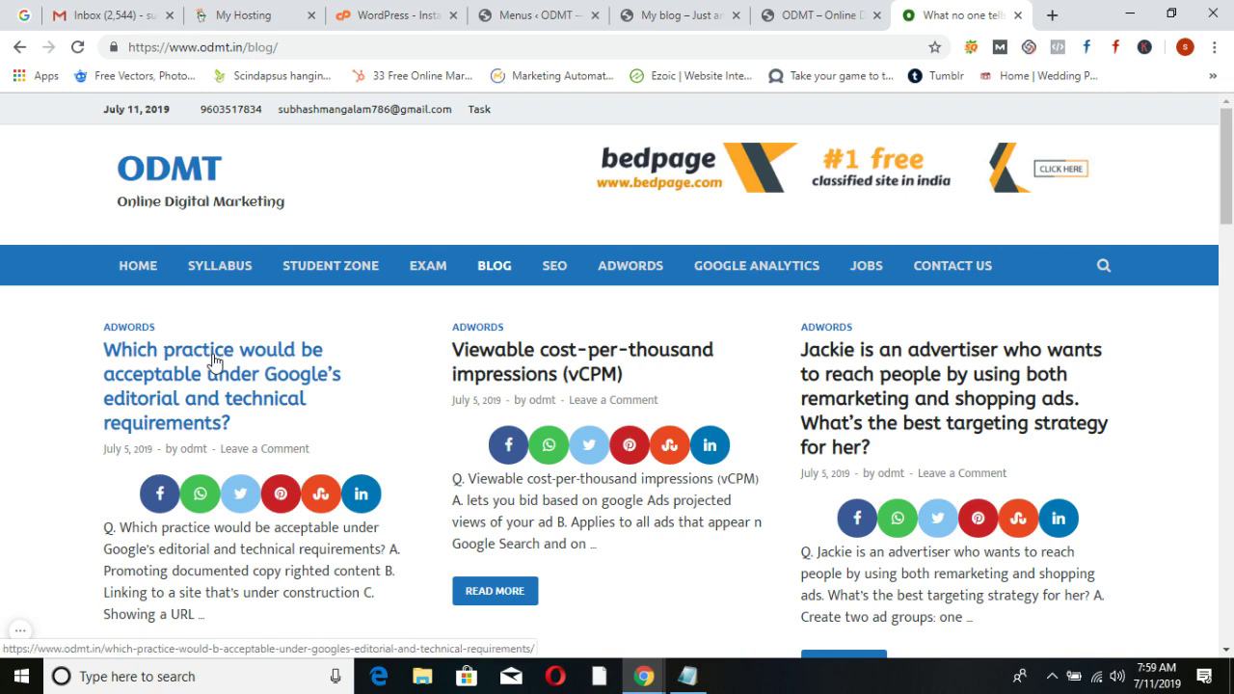
left_click(171, 181)
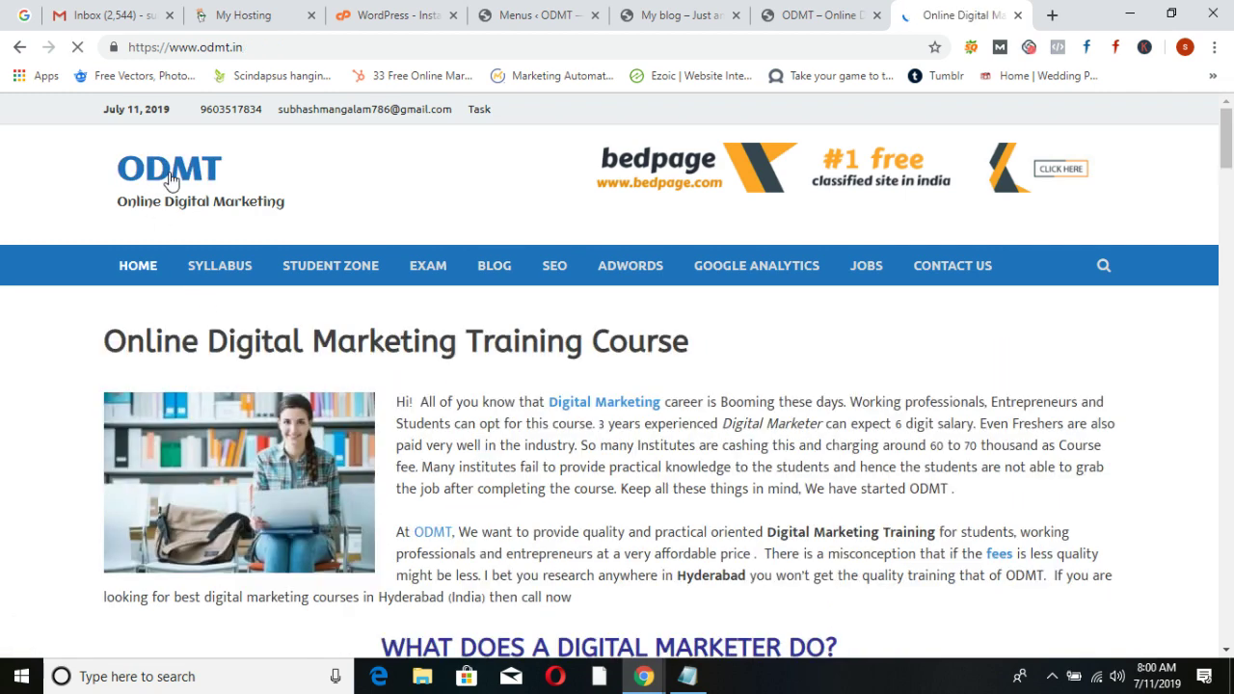
Return to the WordPress admin, open Homepage Settings in the Customizer, and make the homepage display a static page
left_click(822, 14)
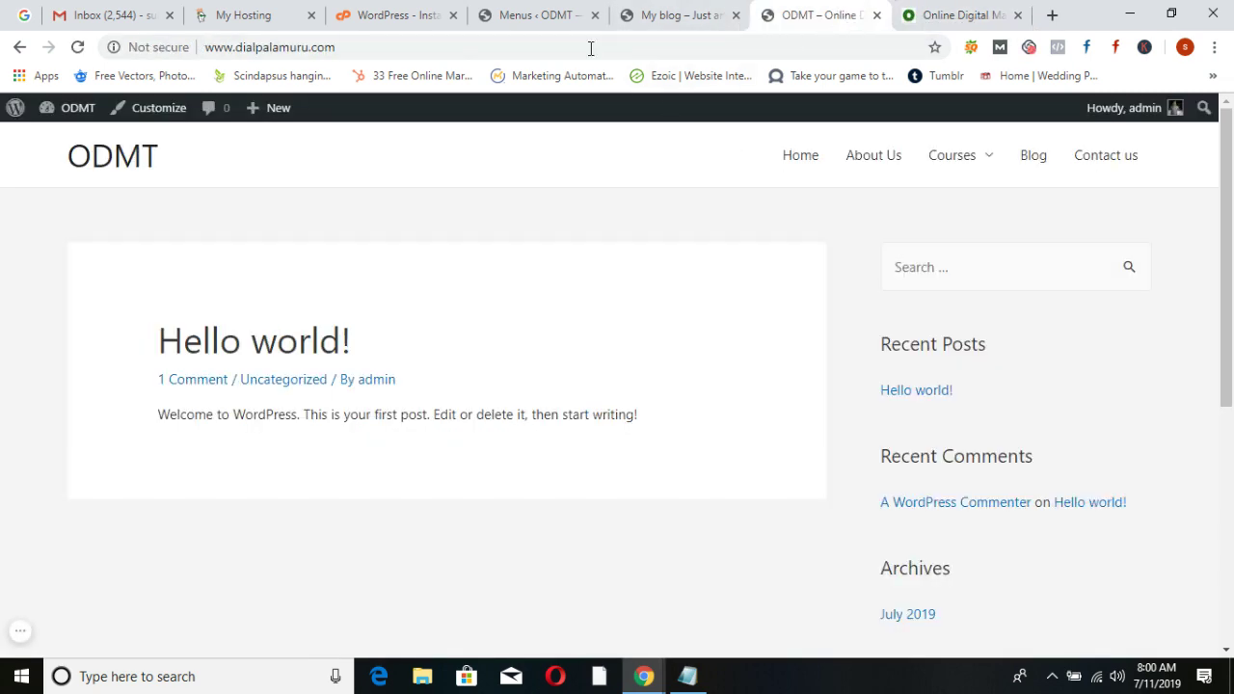
left_click(540, 15)
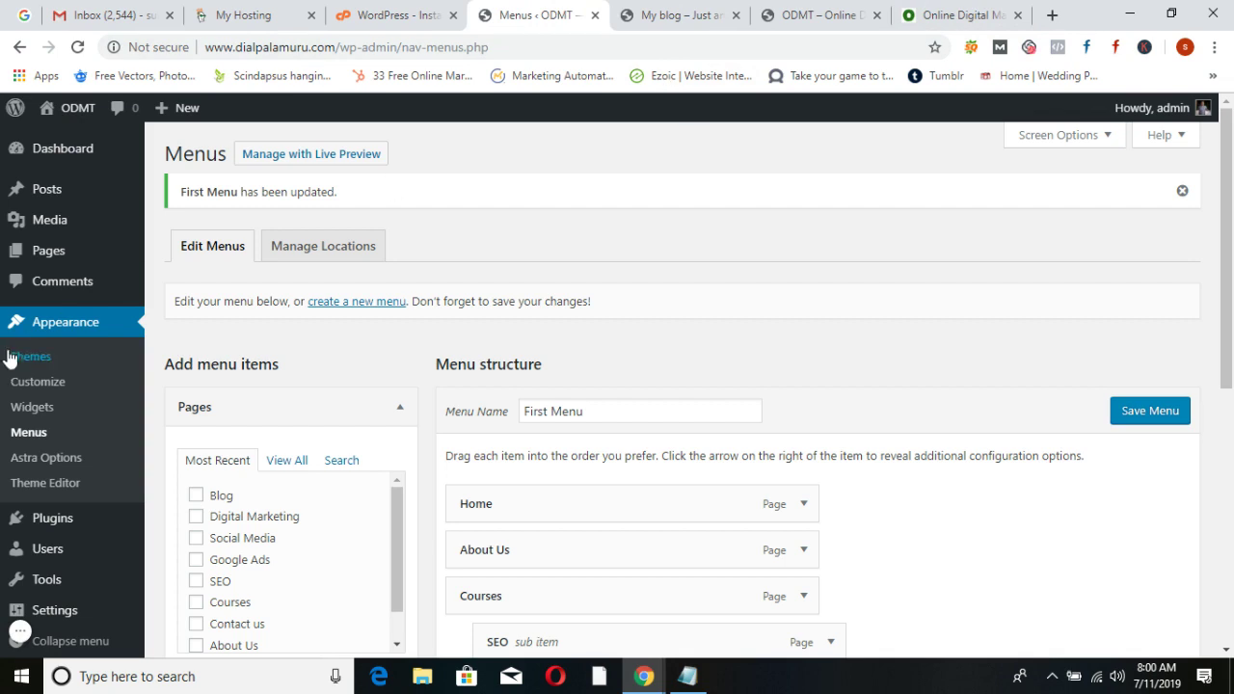
left_click(42, 383)
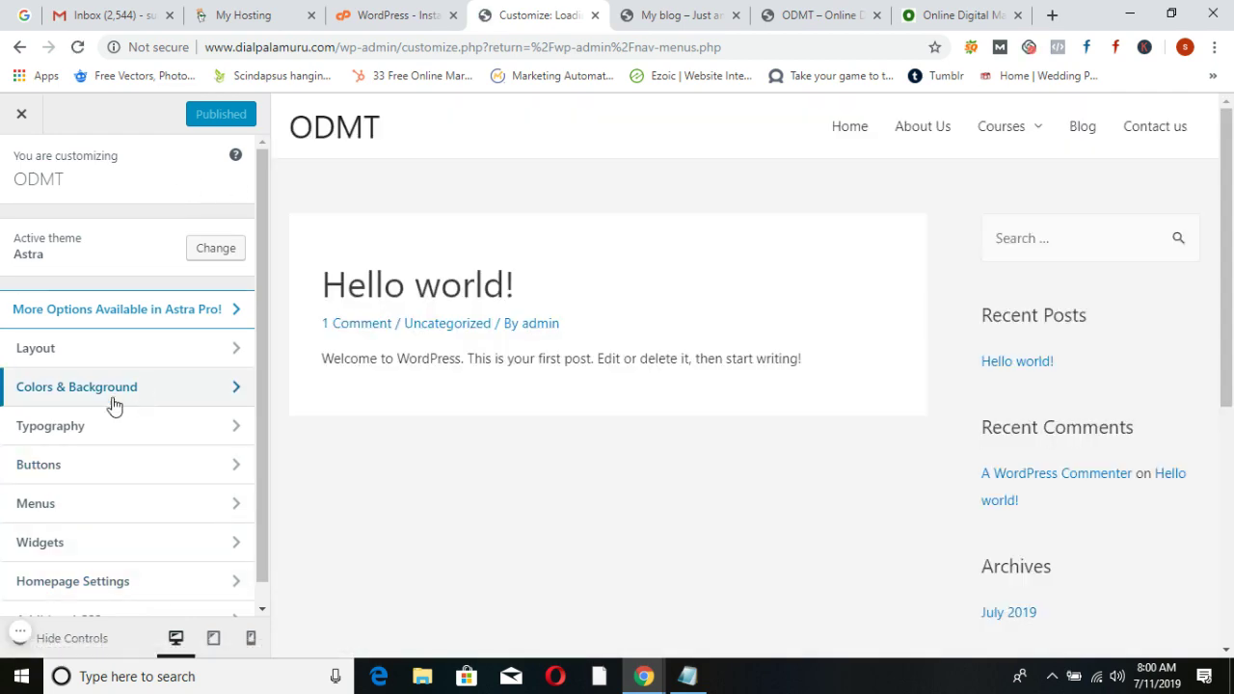
scroll(96, 462, "down", 1)
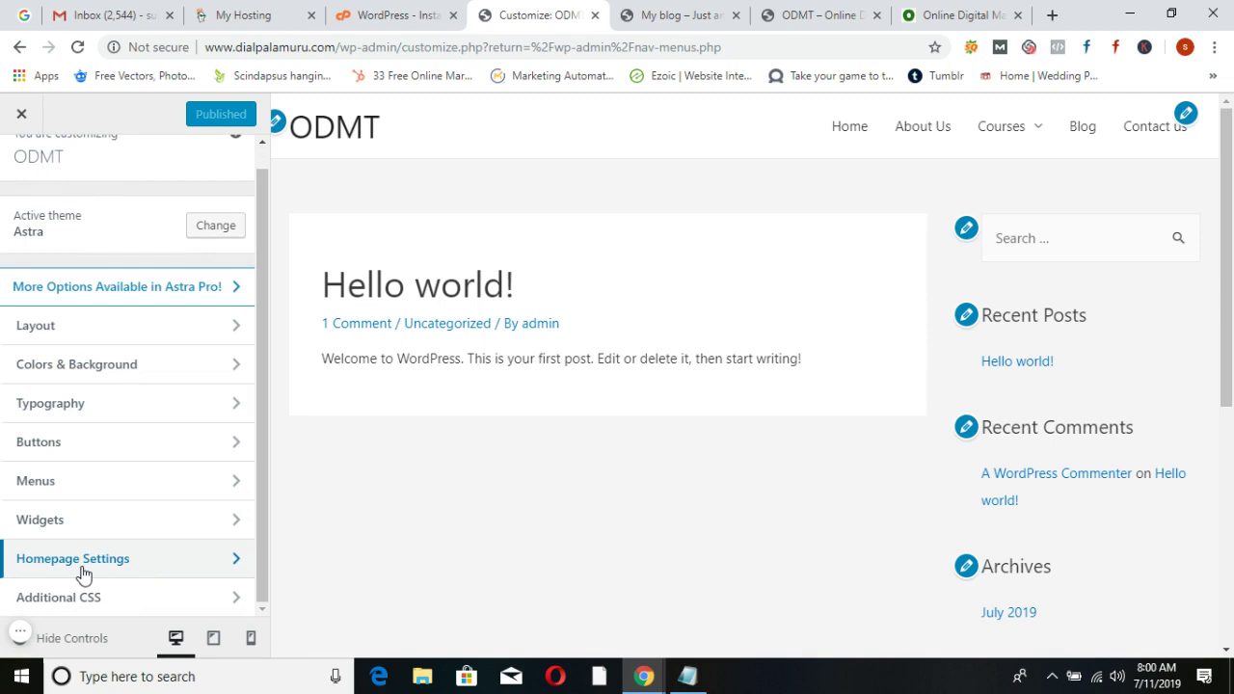
left_click(235, 568)
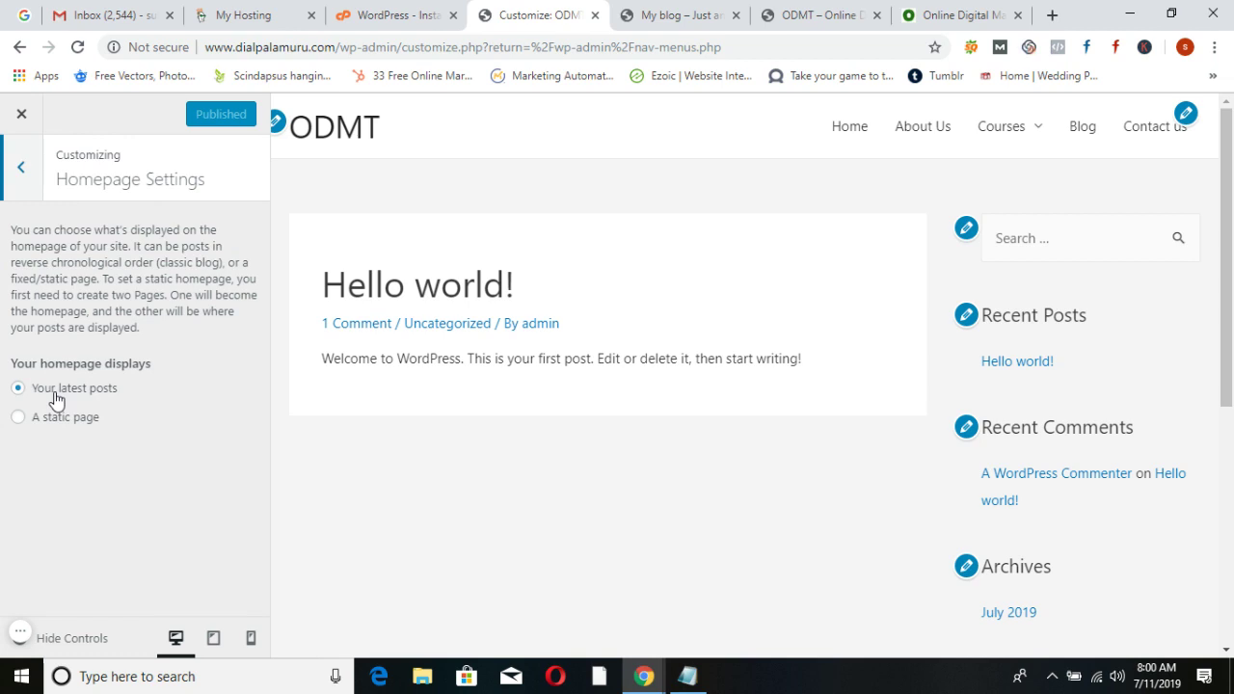
left_click(18, 418)
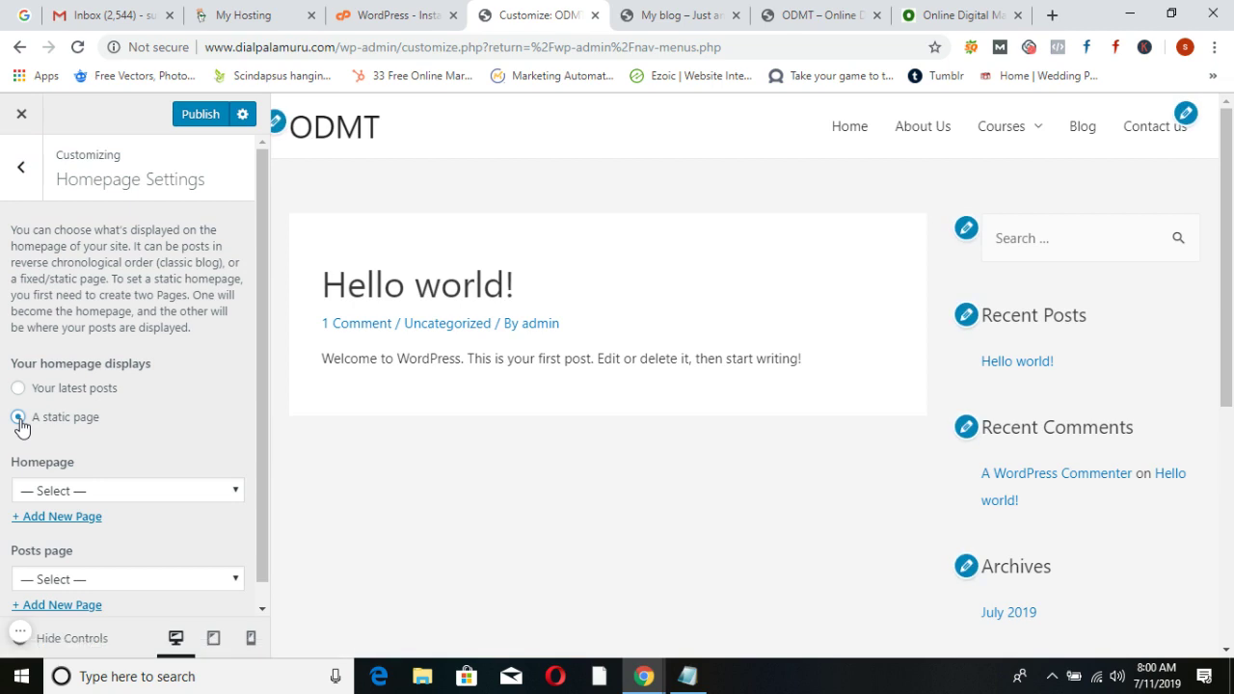
Assign Home as the homepage and Blog as the posts page, then publish the settings
scroll(92, 468, "down", 1)
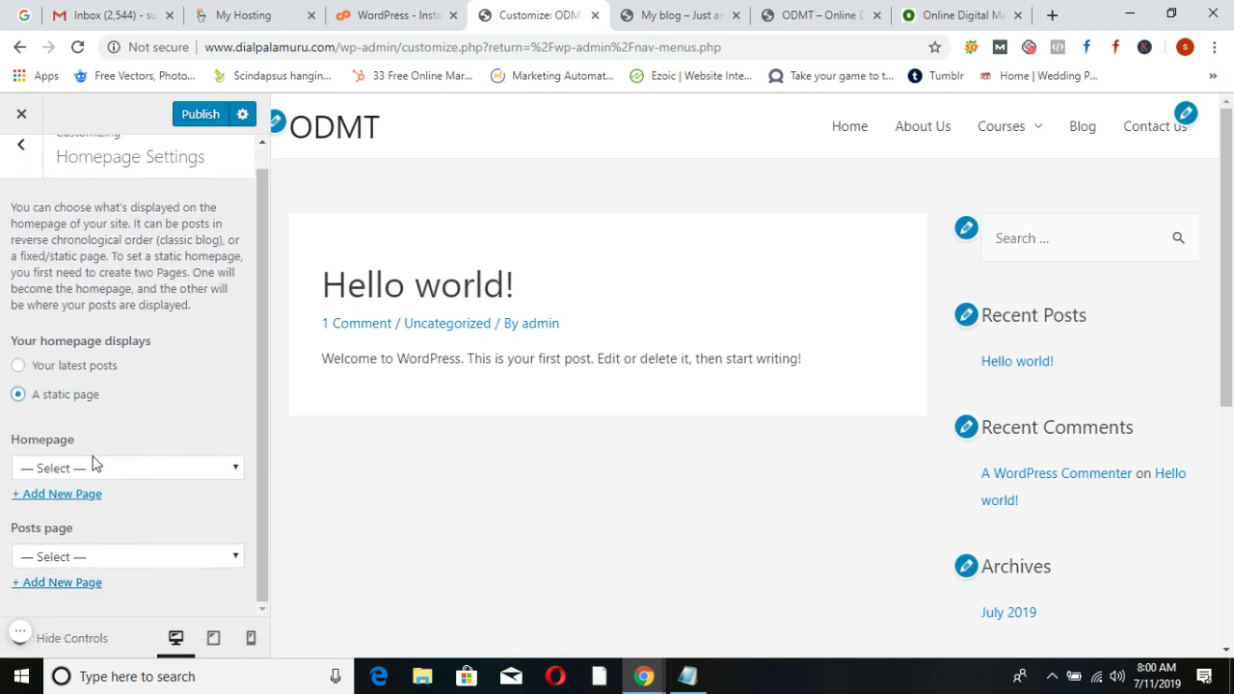
left_click(237, 470)
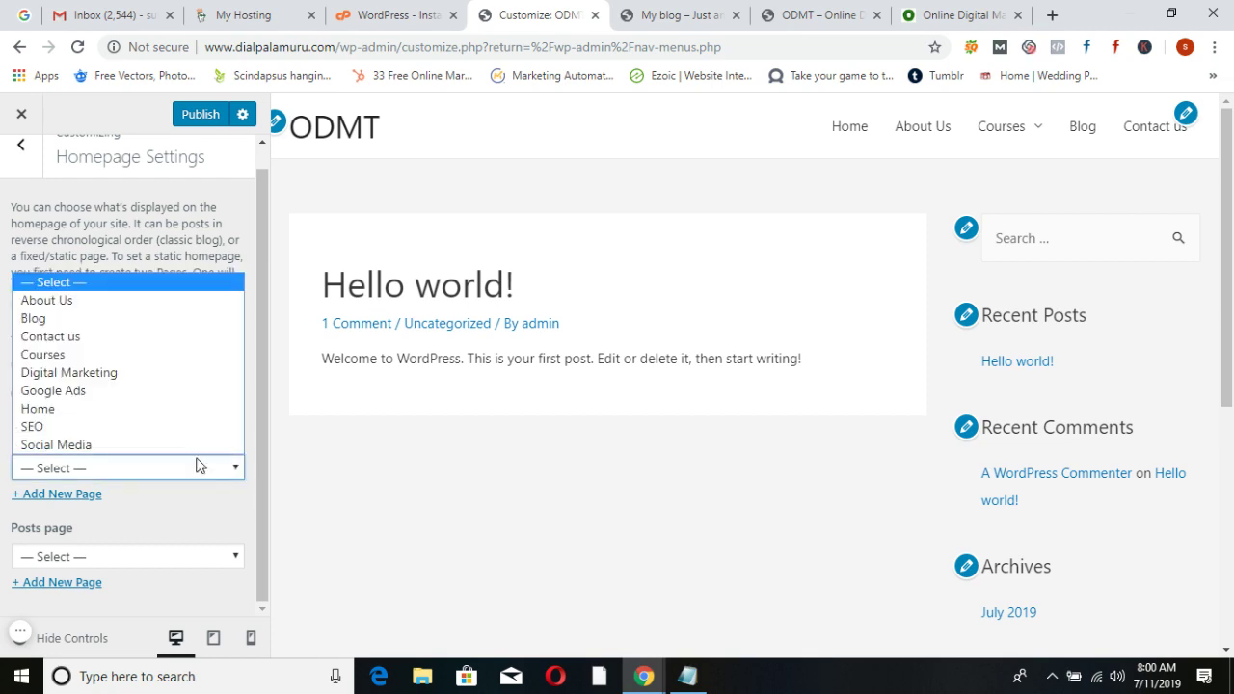
left_click(107, 409)
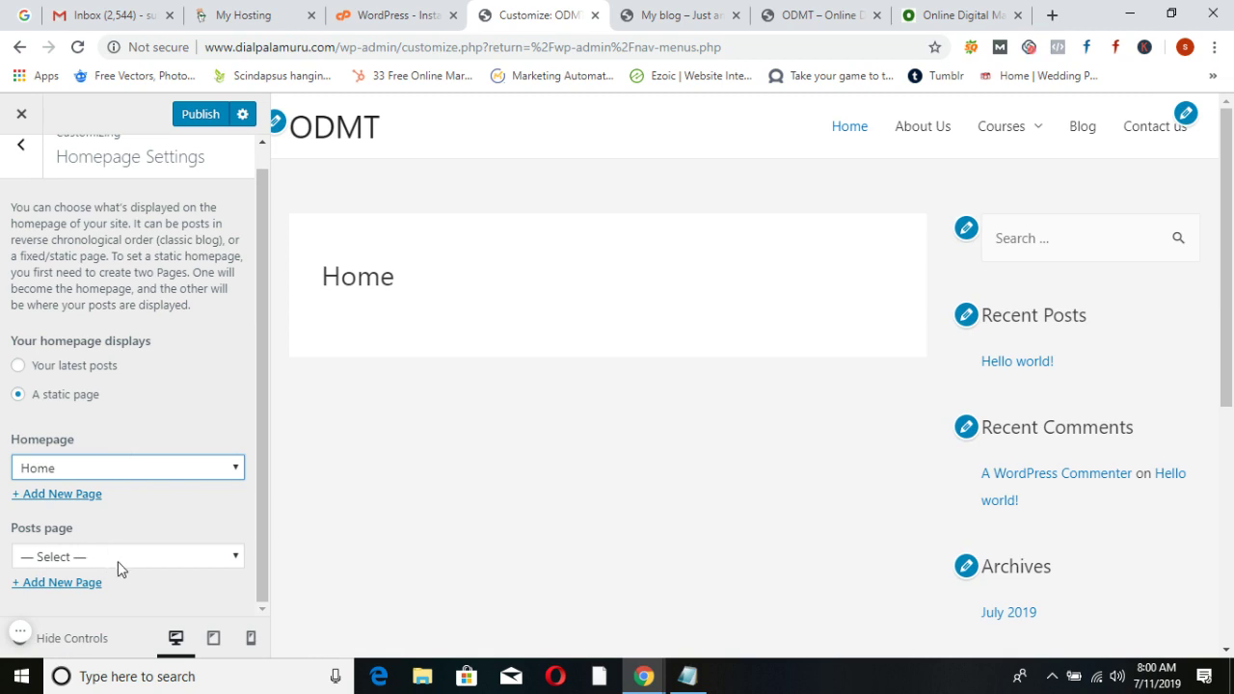
left_click(232, 559)
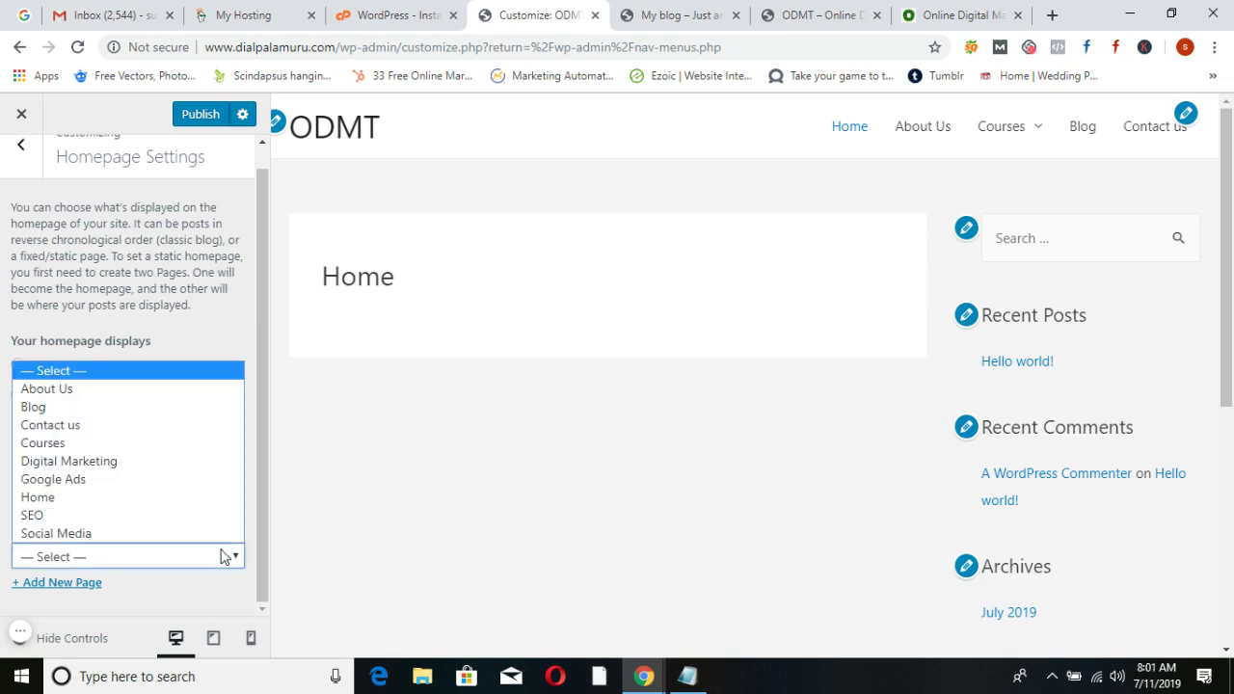
left_click(58, 407)
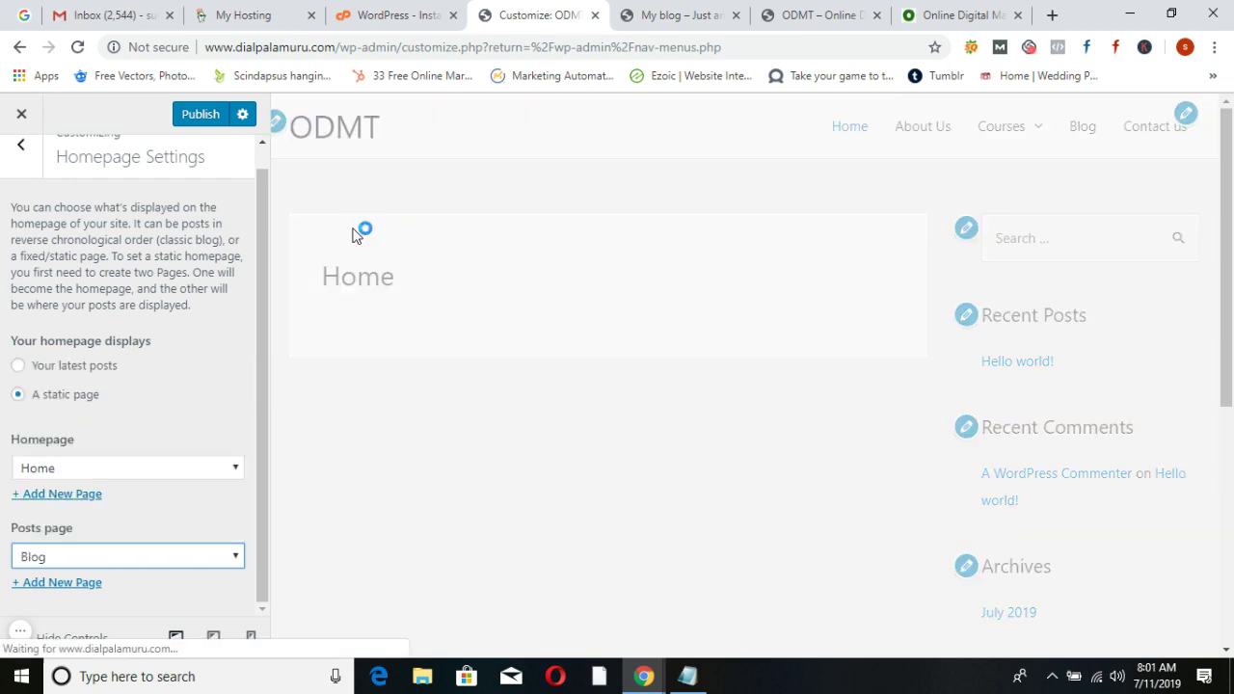
left_click(184, 114)
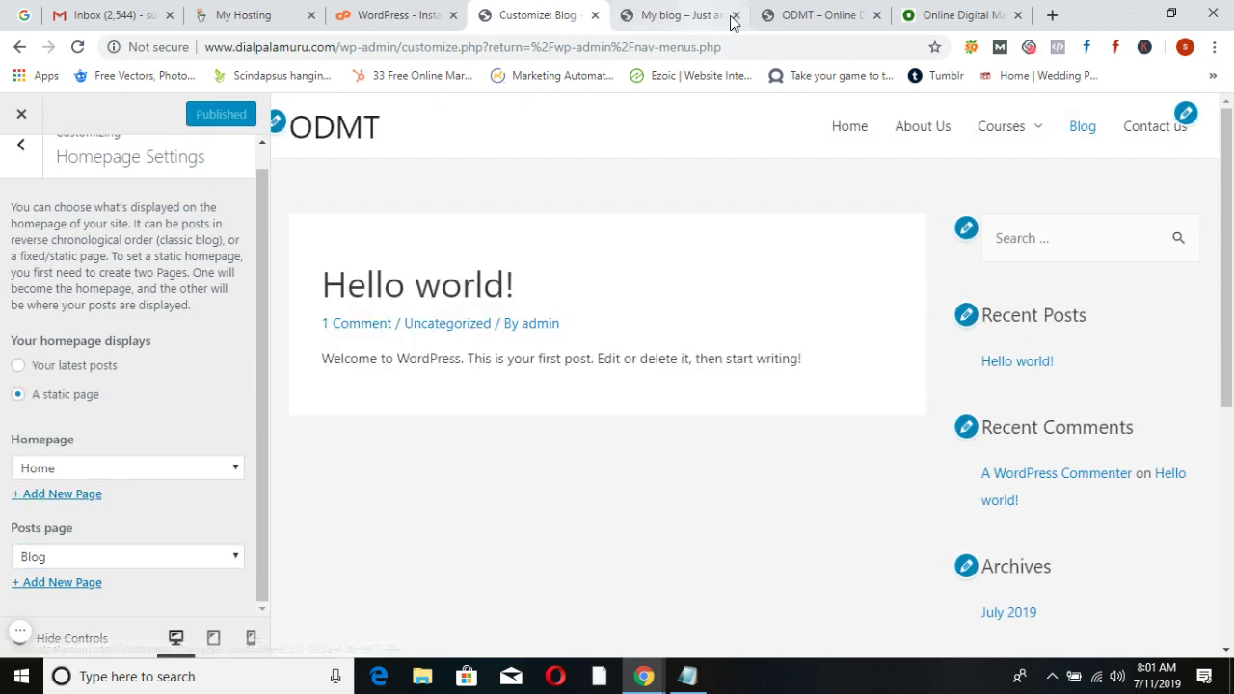
Reload the live site and examine its front page and Blog page with the new homepage settings
left_click(785, 12)
left_click(77, 46)
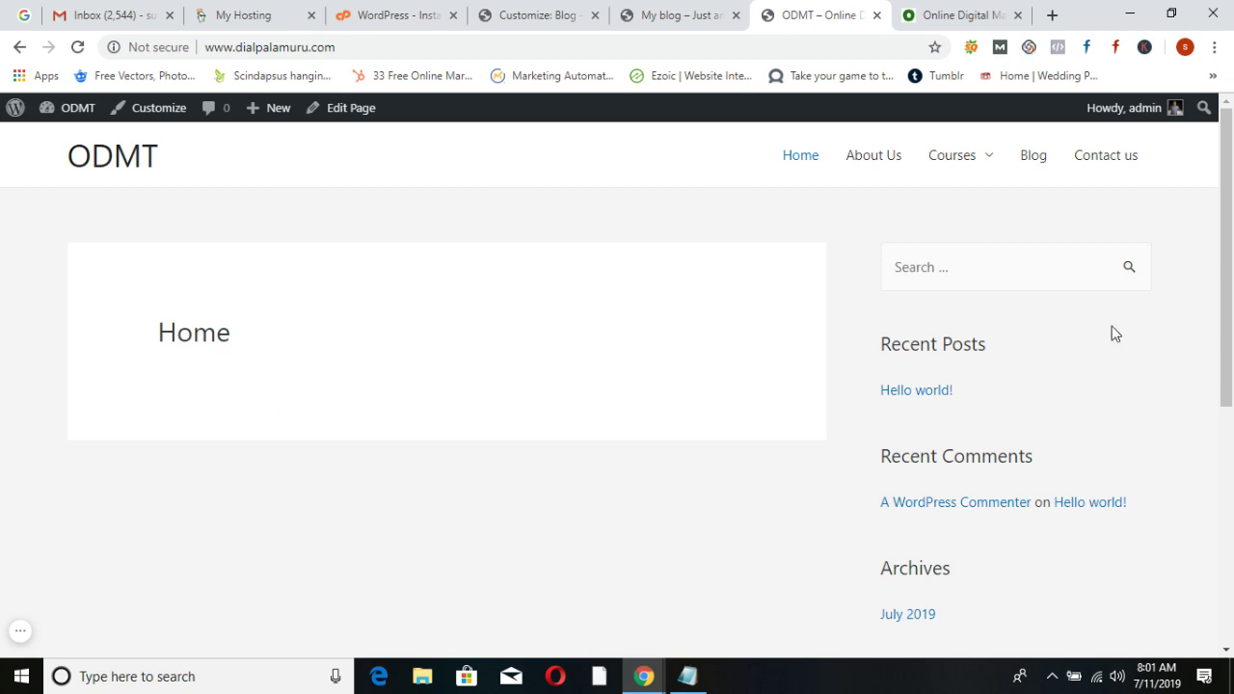
left_click(1032, 157)
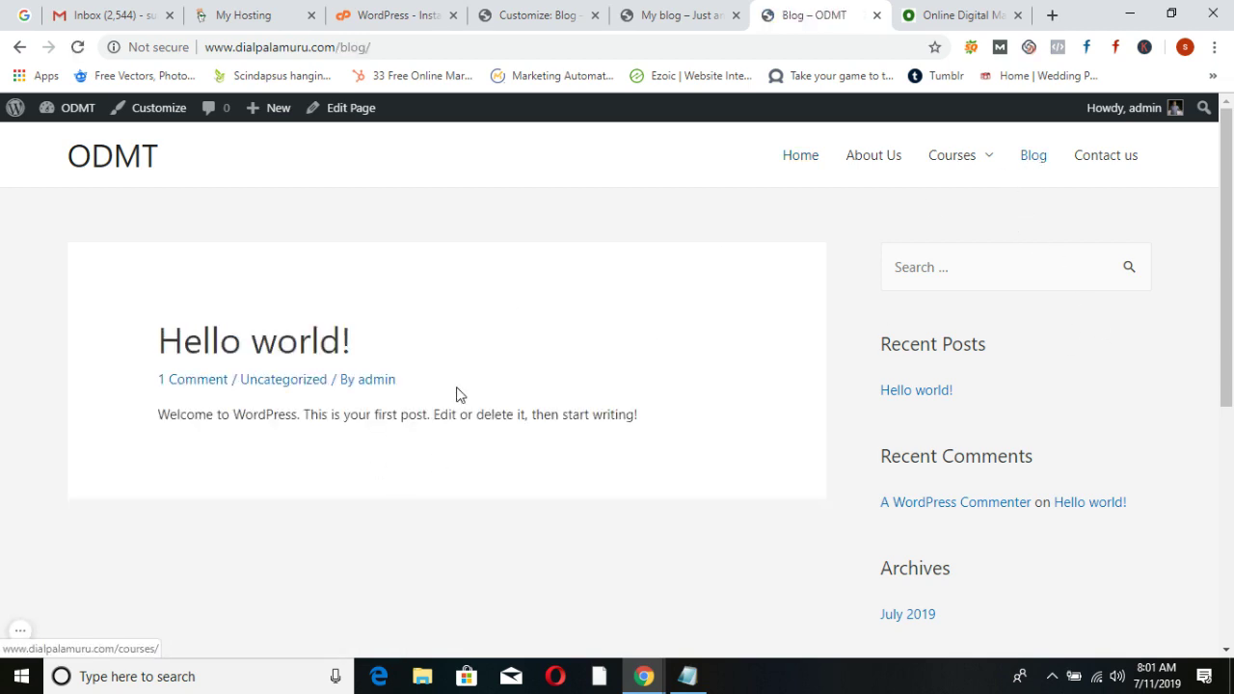
left_click(119, 160)
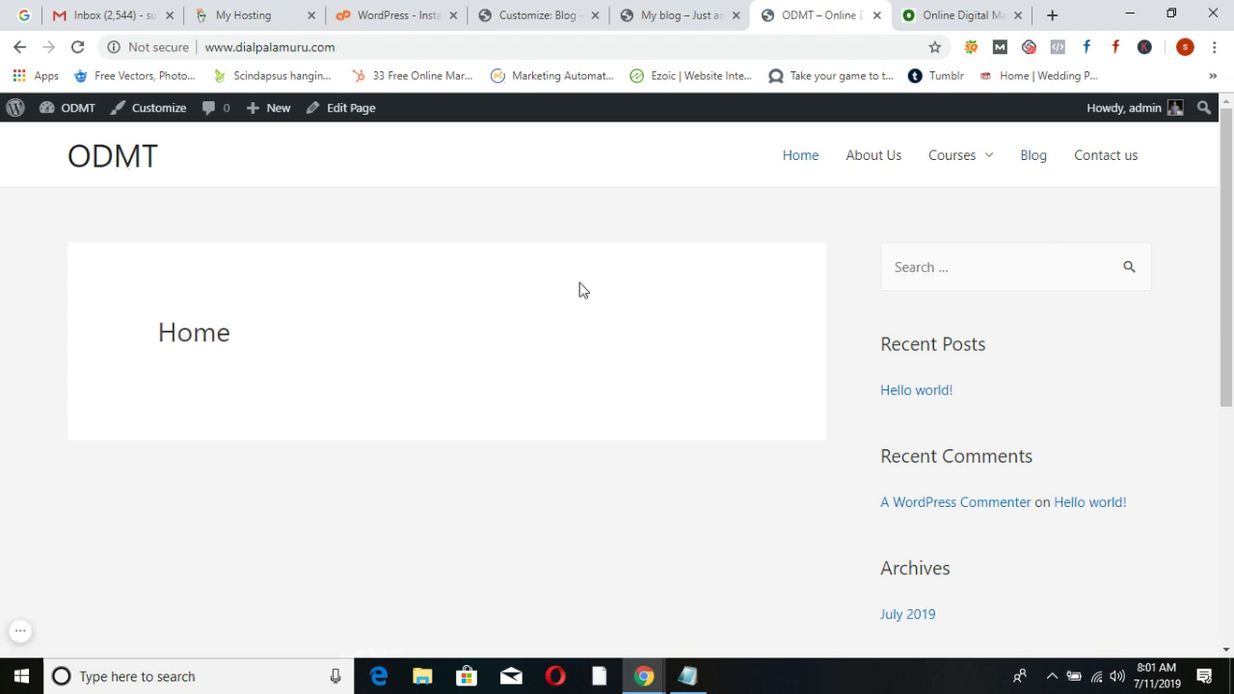
scroll(775, 457, "down", 5)
scroll(776, 458, "up", 5)
Return to the admin, close the Customizer, and open the page for adding new themes
left_click(584, 27)
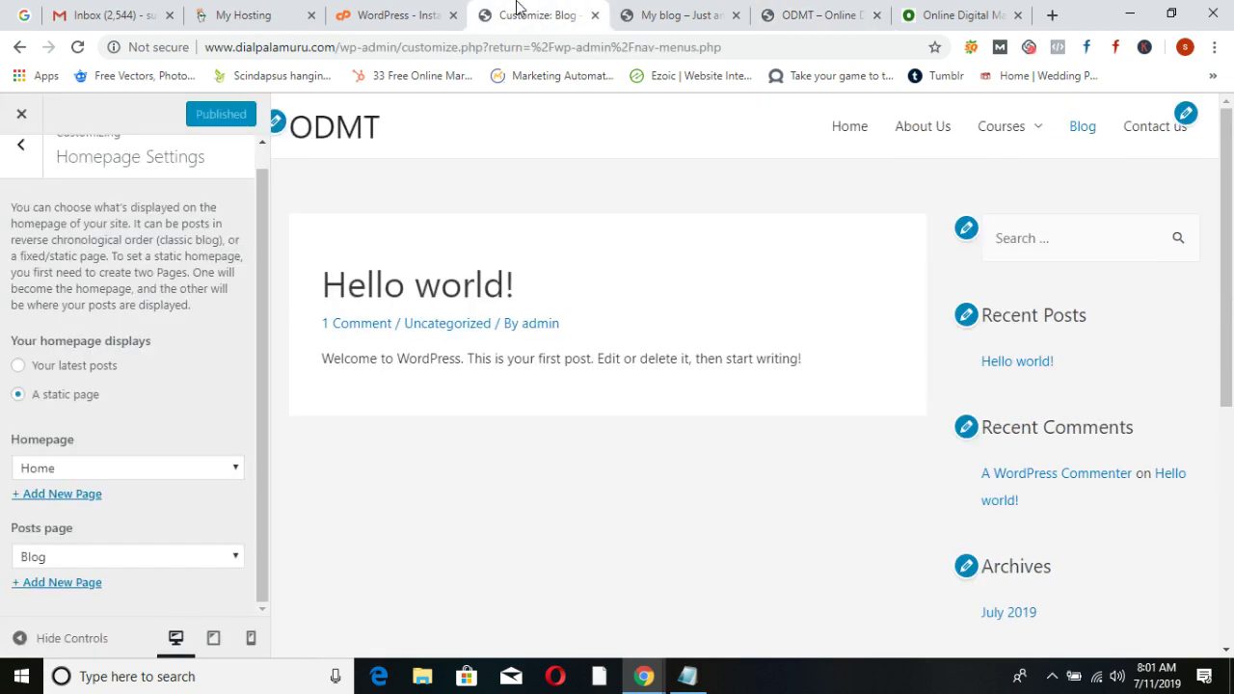
left_click(20, 118)
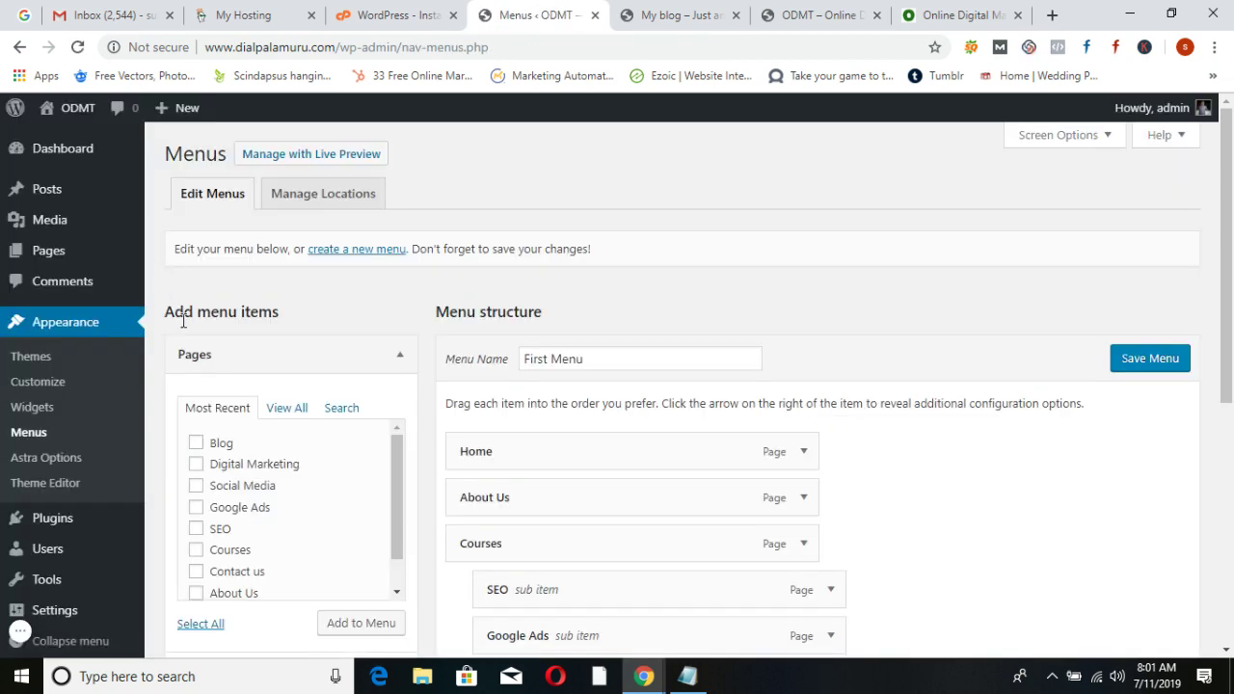
left_click(46, 359)
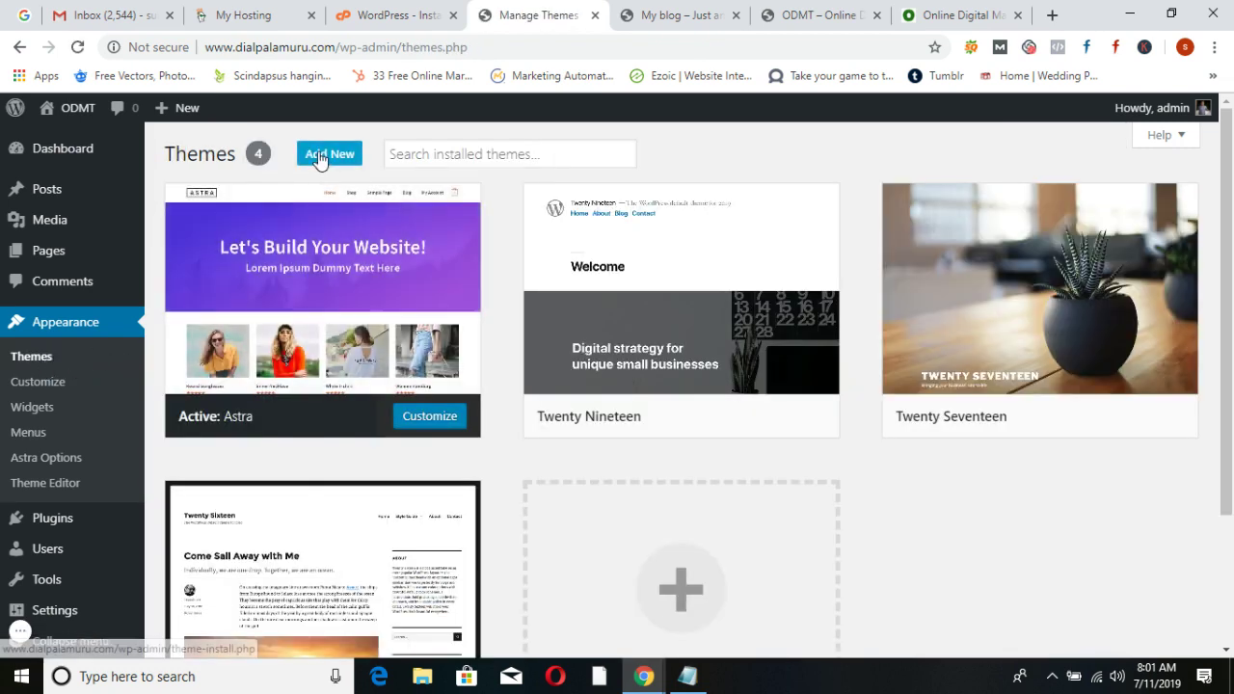
left_click(320, 157)
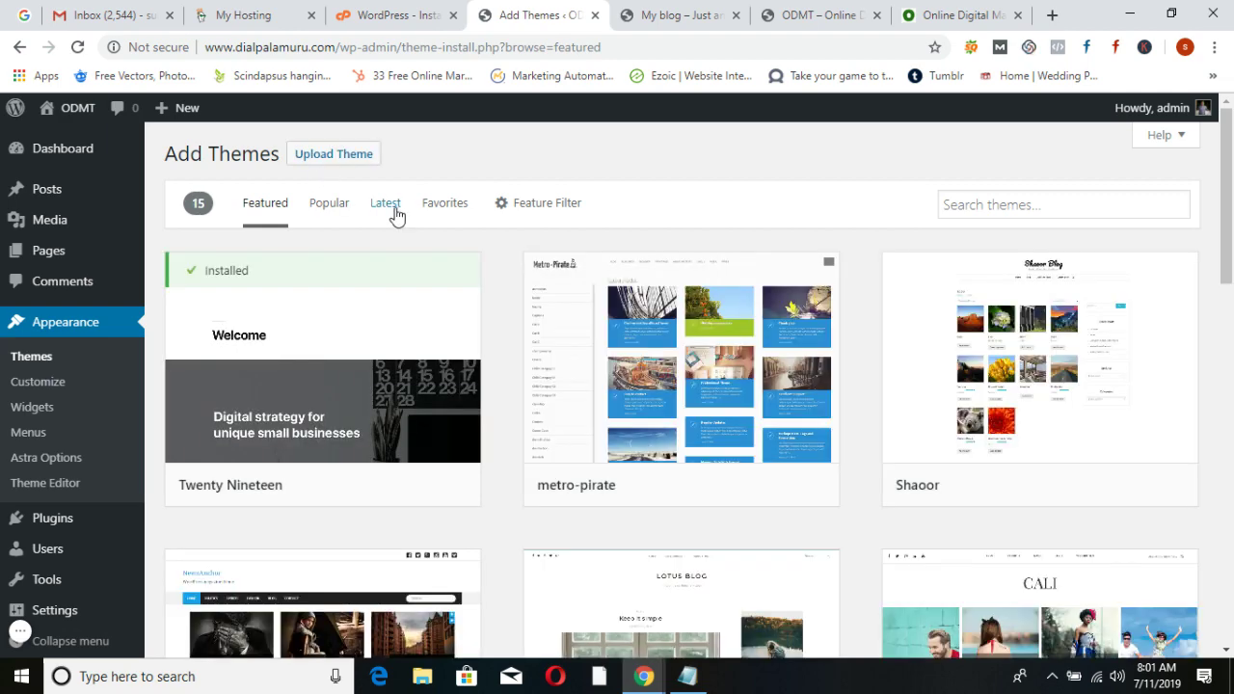
Browse the latest themes in the WordPress theme directory
left_click(390, 214)
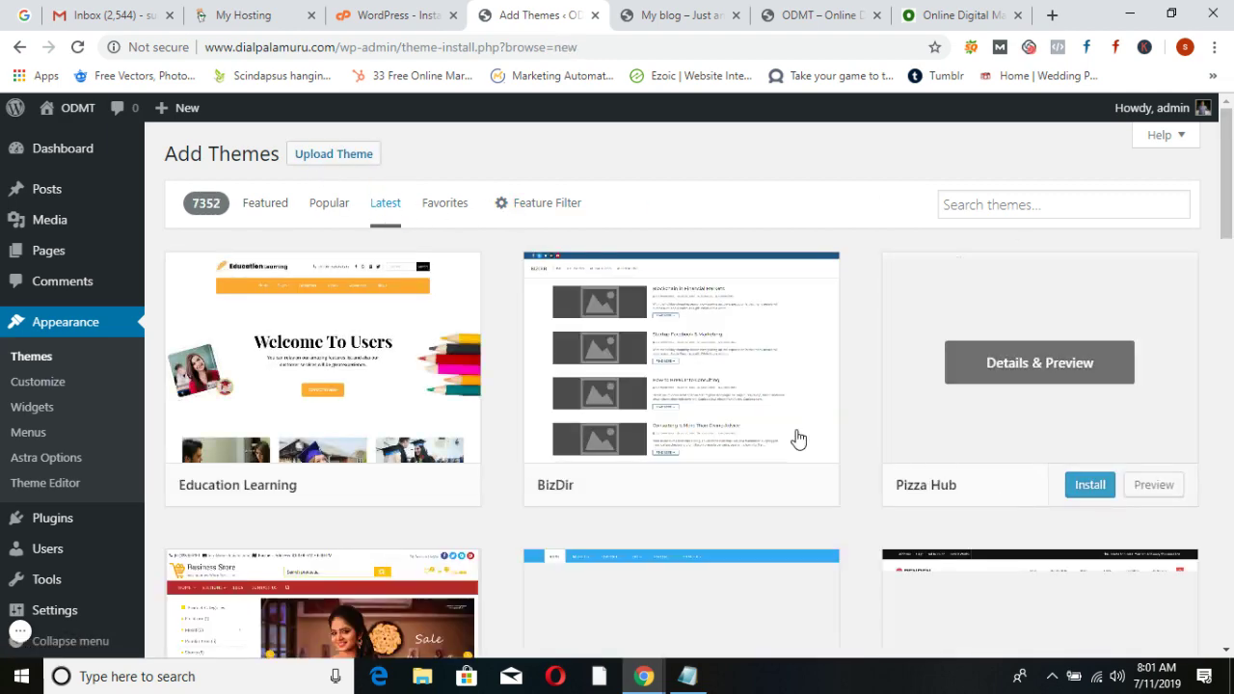
scroll(851, 321, "down", 4)
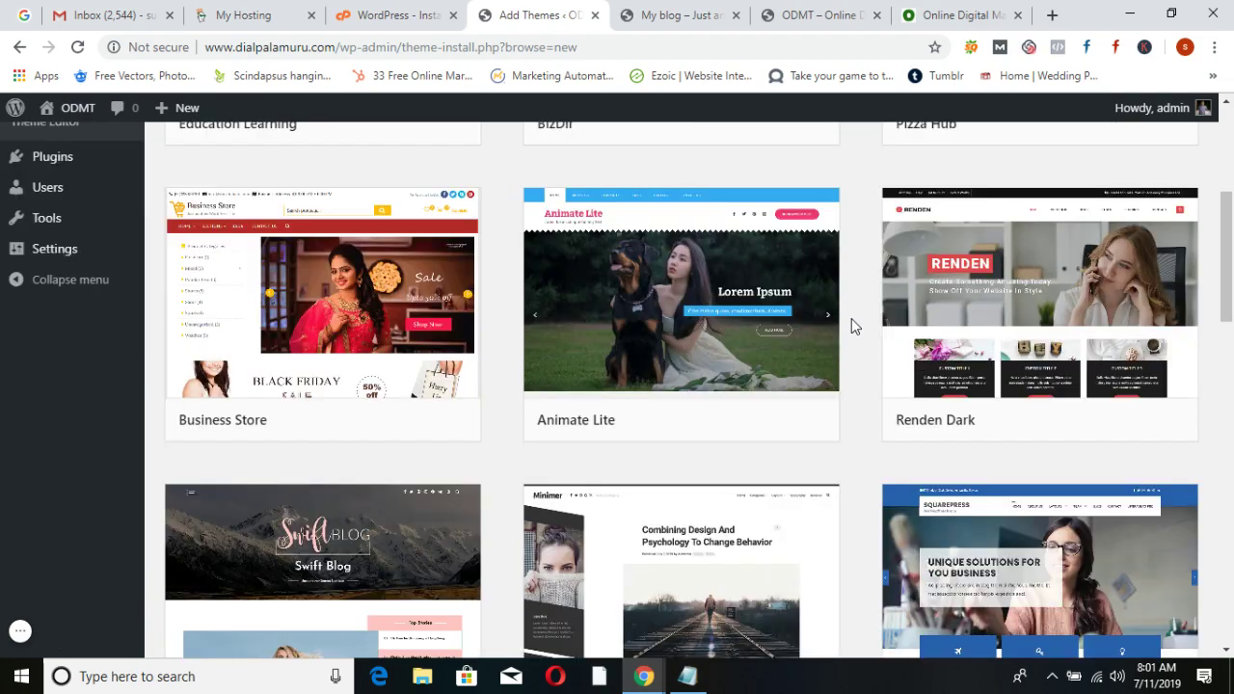
scroll(851, 326, "down", 2)
scroll(850, 337, "down", 7)
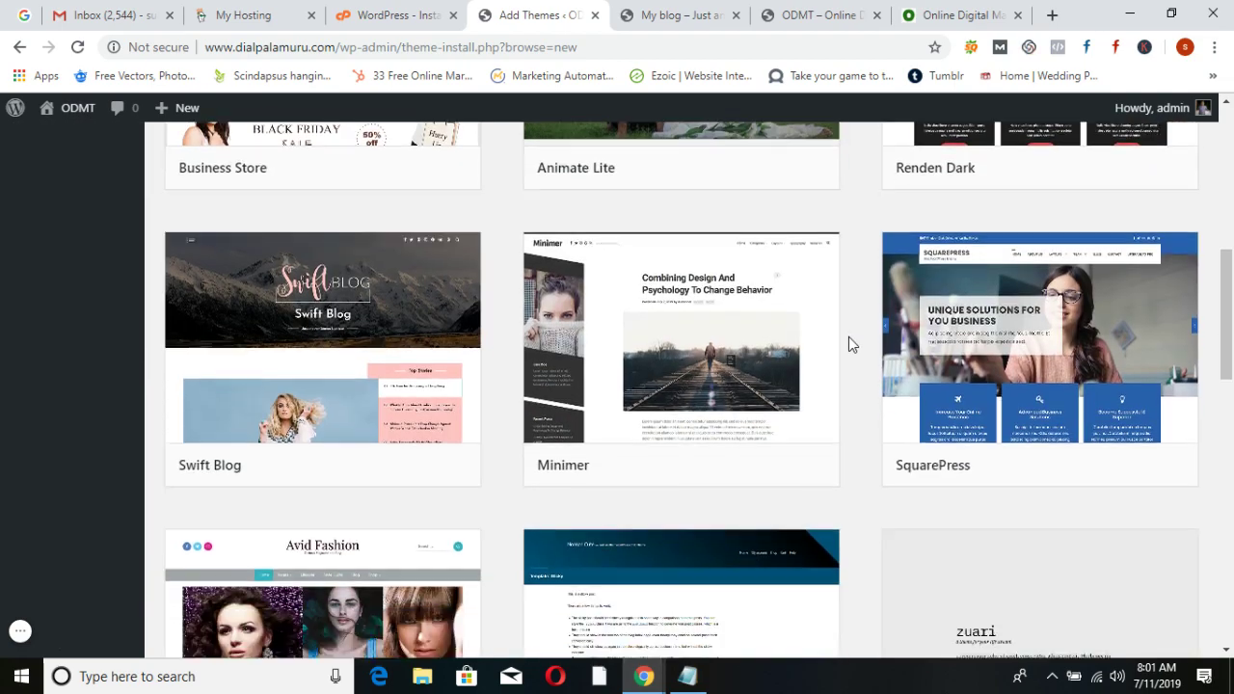
scroll(849, 338, "down", 15)
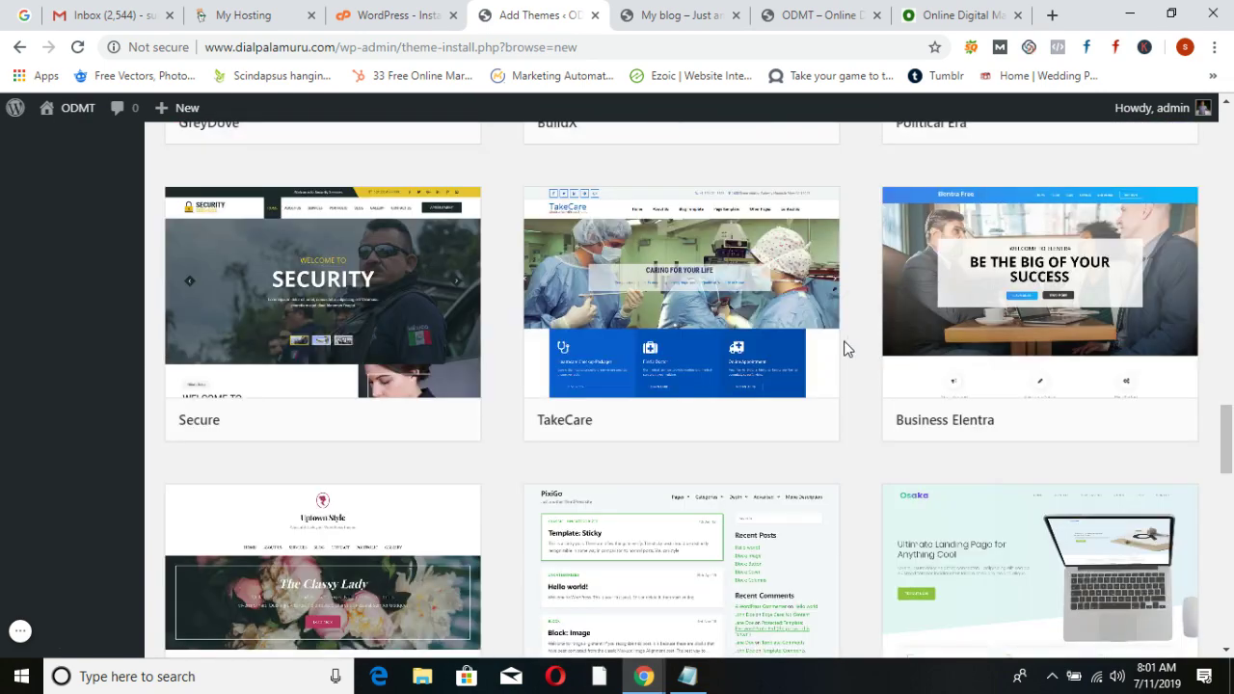
scroll(849, 337, "up", 20)
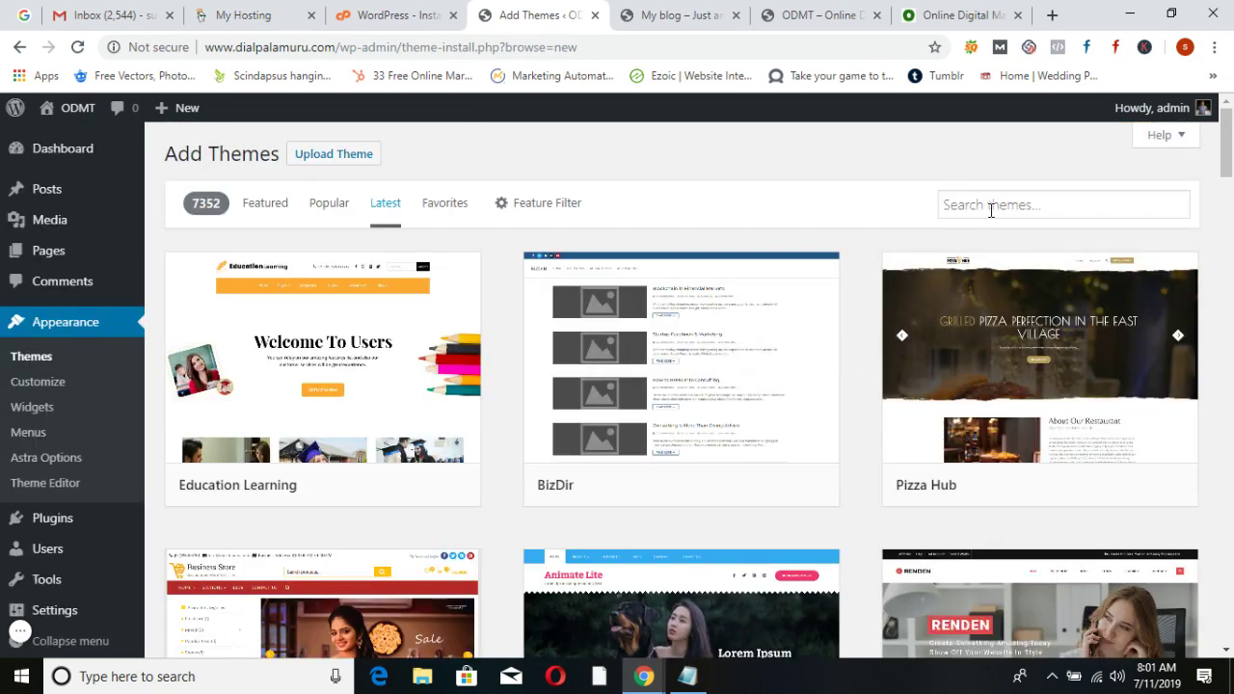
Search the theme directory for "college" and look through the matching themes
left_click(991, 209)
type("c")
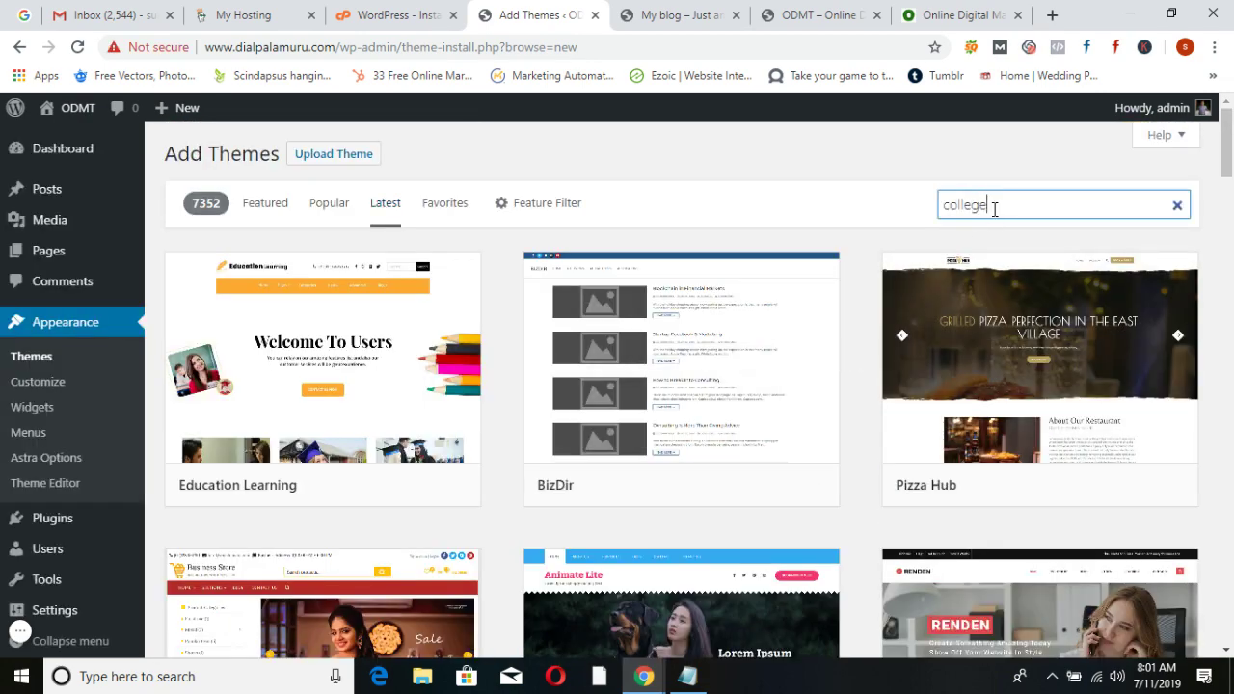
type("ollege")
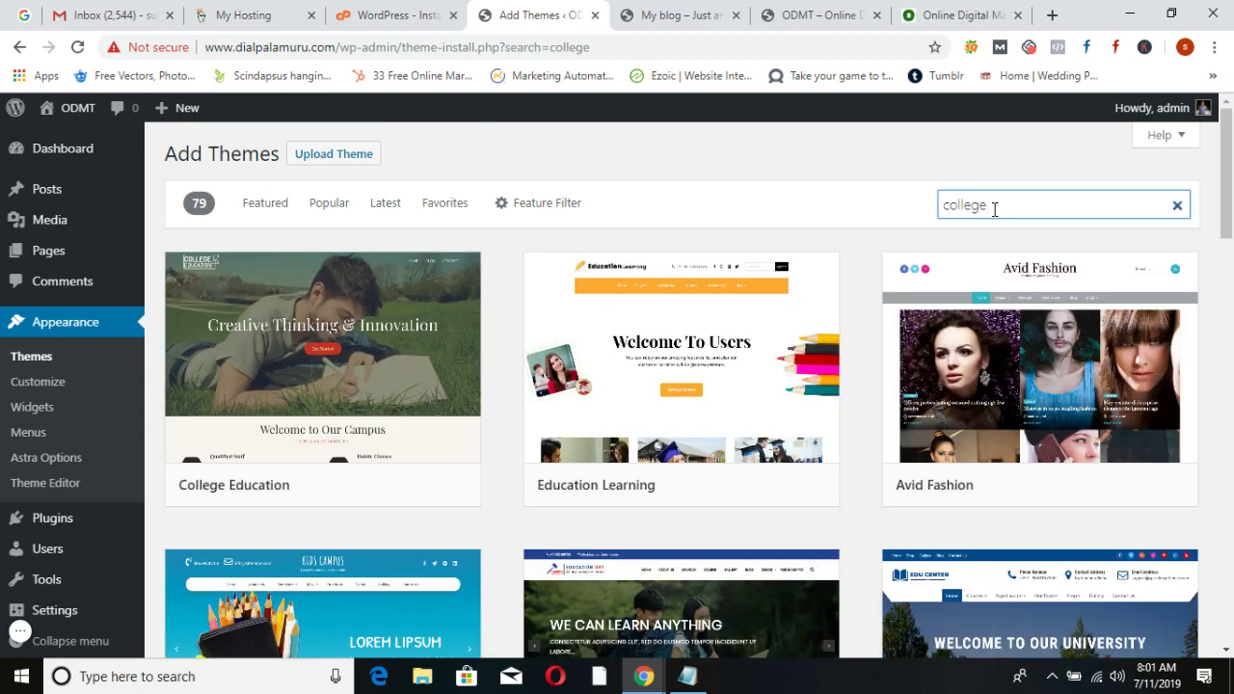
scroll(672, 385, "down", 3)
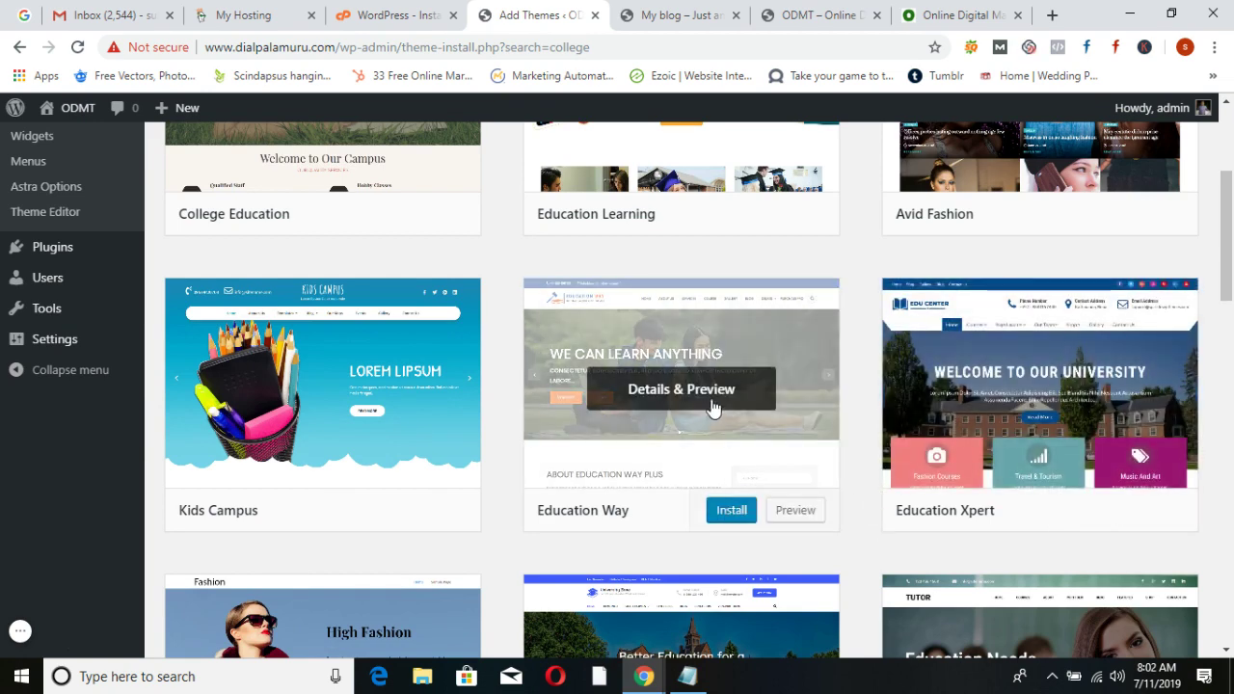
scroll(883, 448, "down", 5)
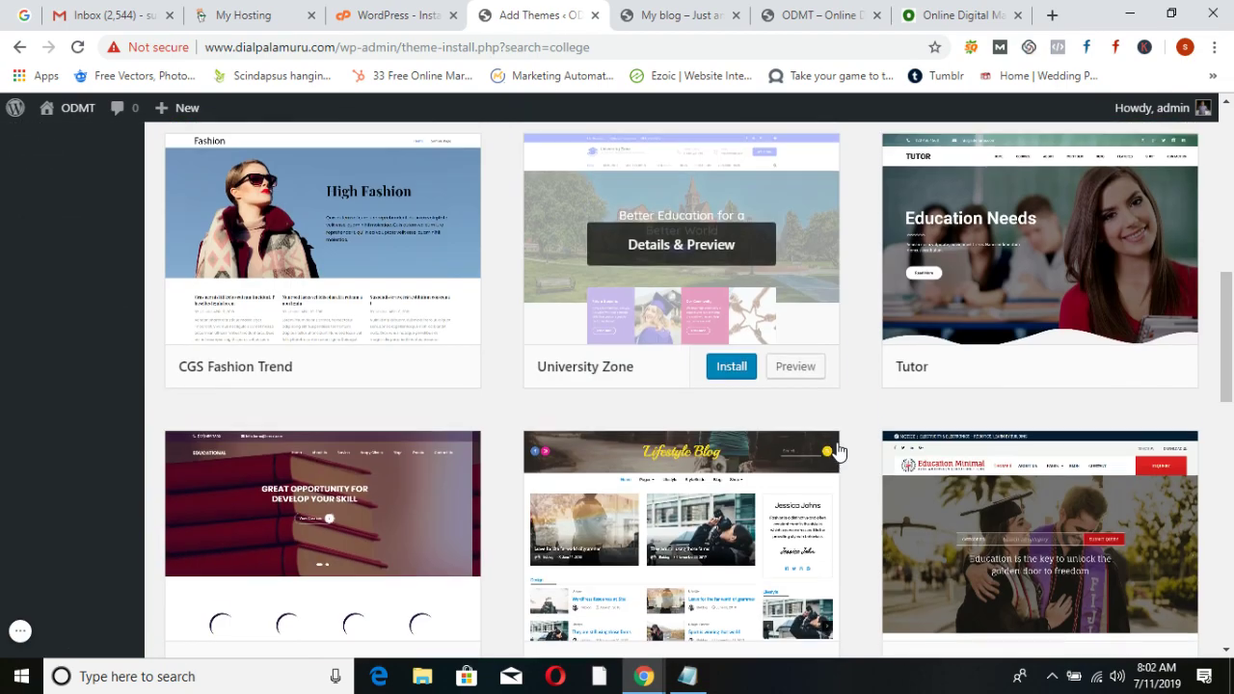
scroll(839, 449, "down", 5)
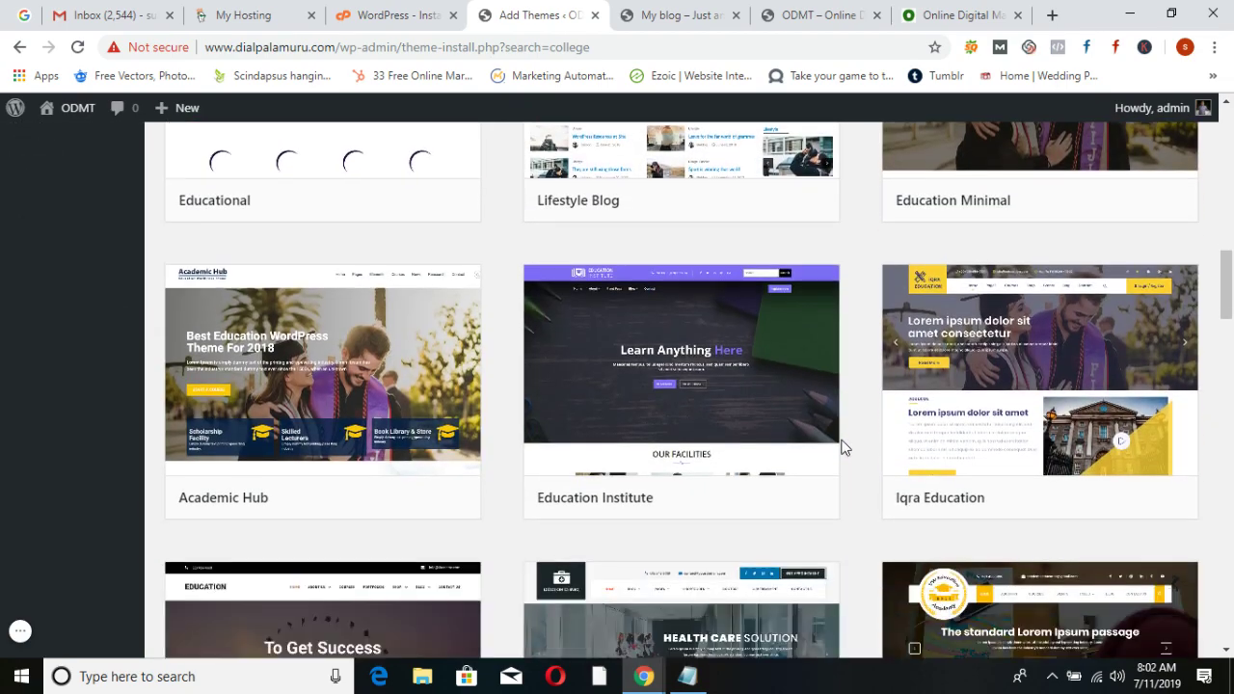
scroll(847, 446, "down", 5)
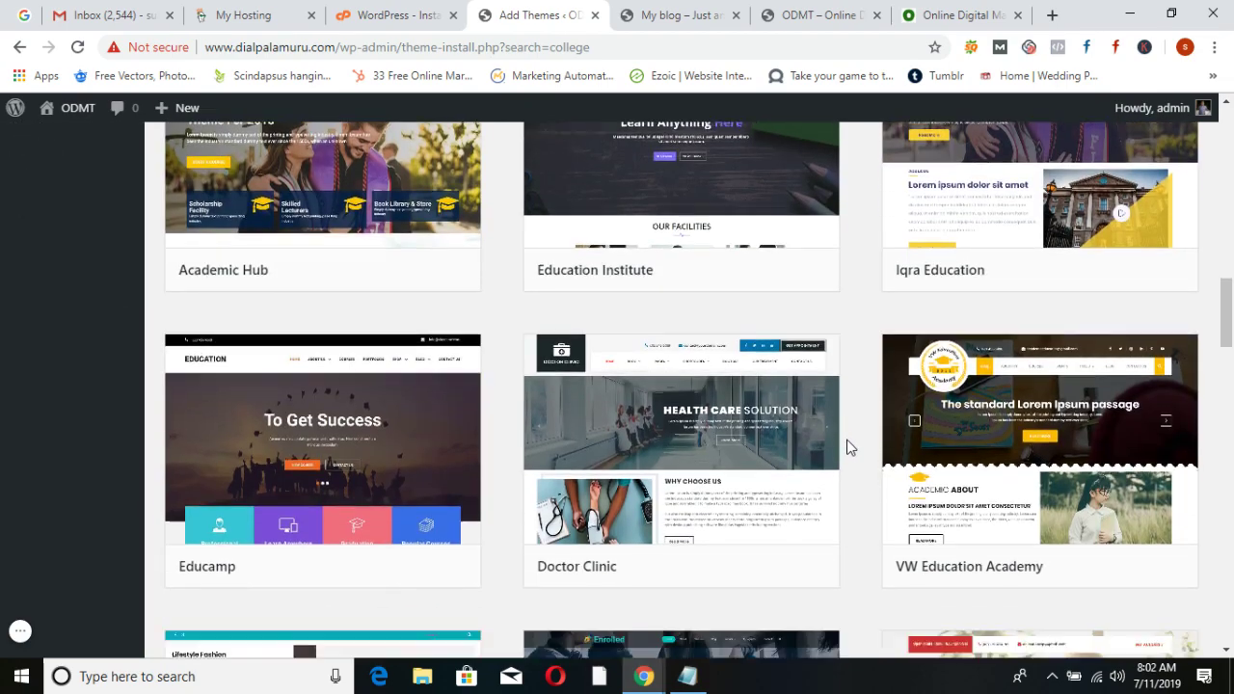
scroll(847, 446, "down", 7)
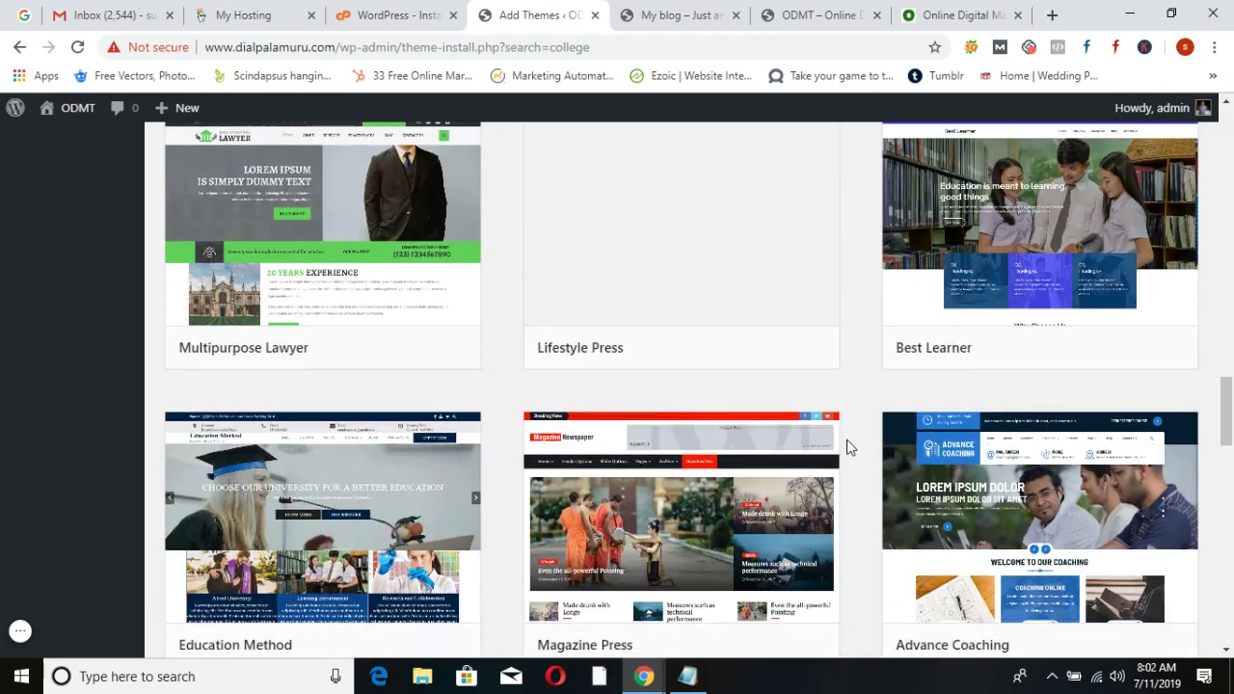
scroll(847, 447, "down", 7)
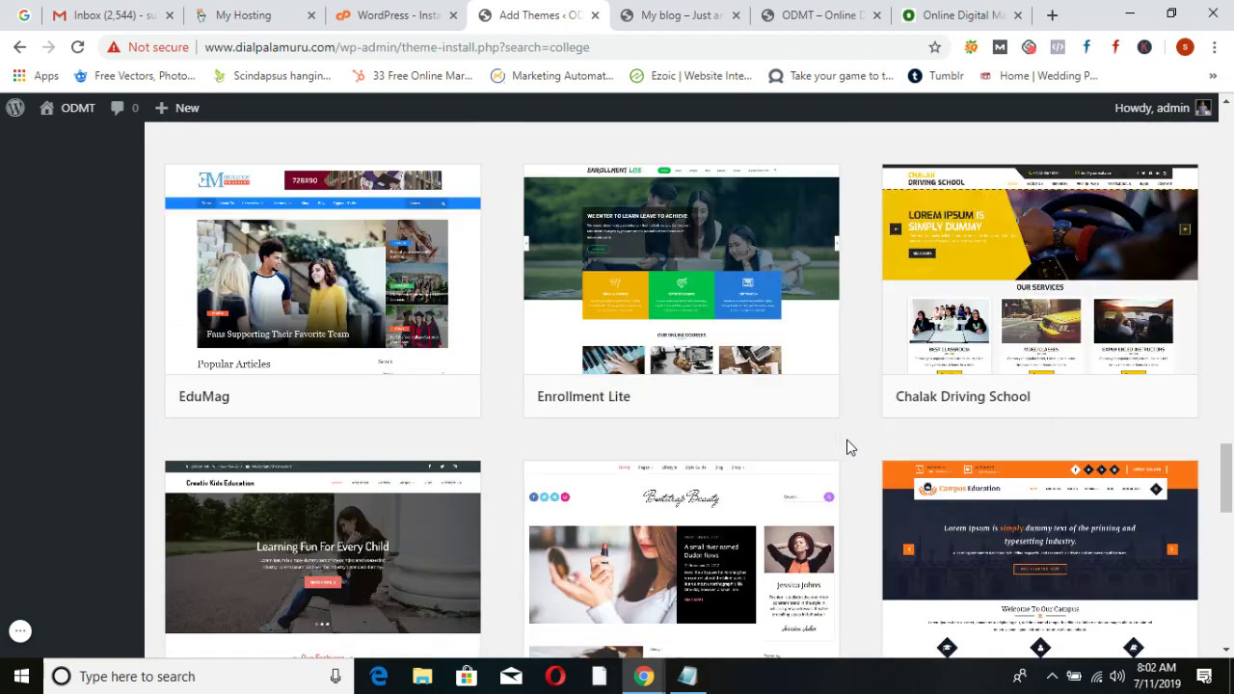
scroll(849, 444, "down", 3)
scroll(850, 439, "up", 1)
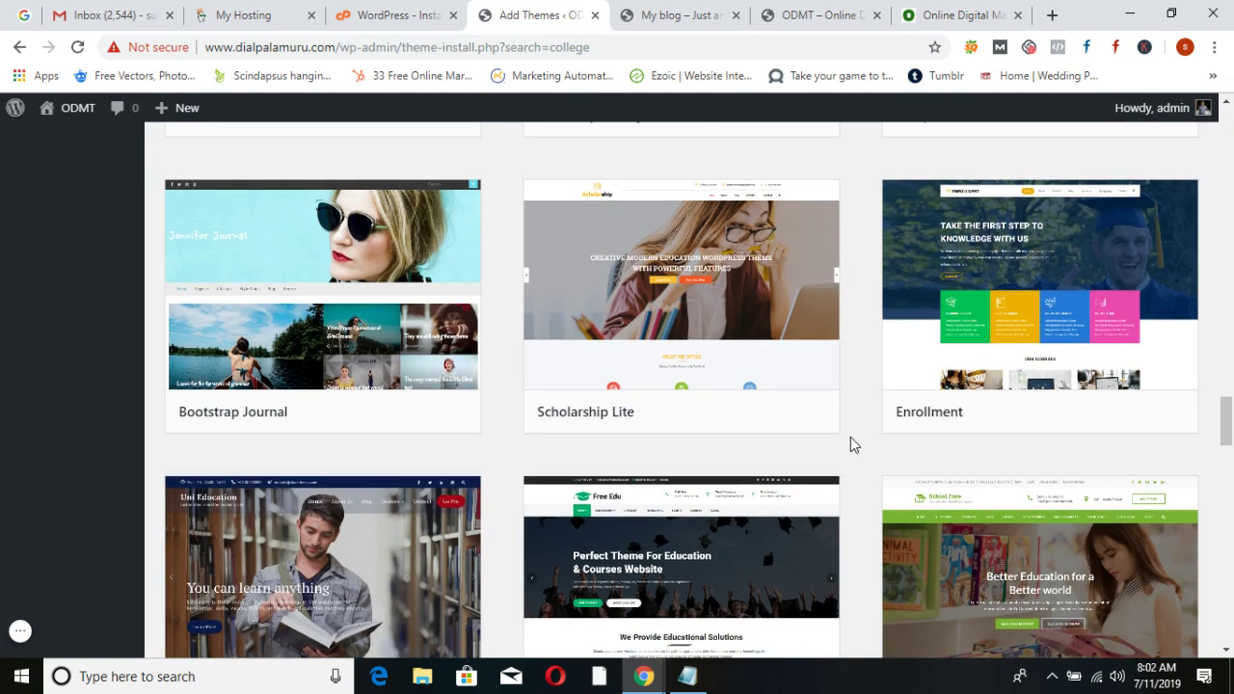
scroll(851, 439, "up", 20)
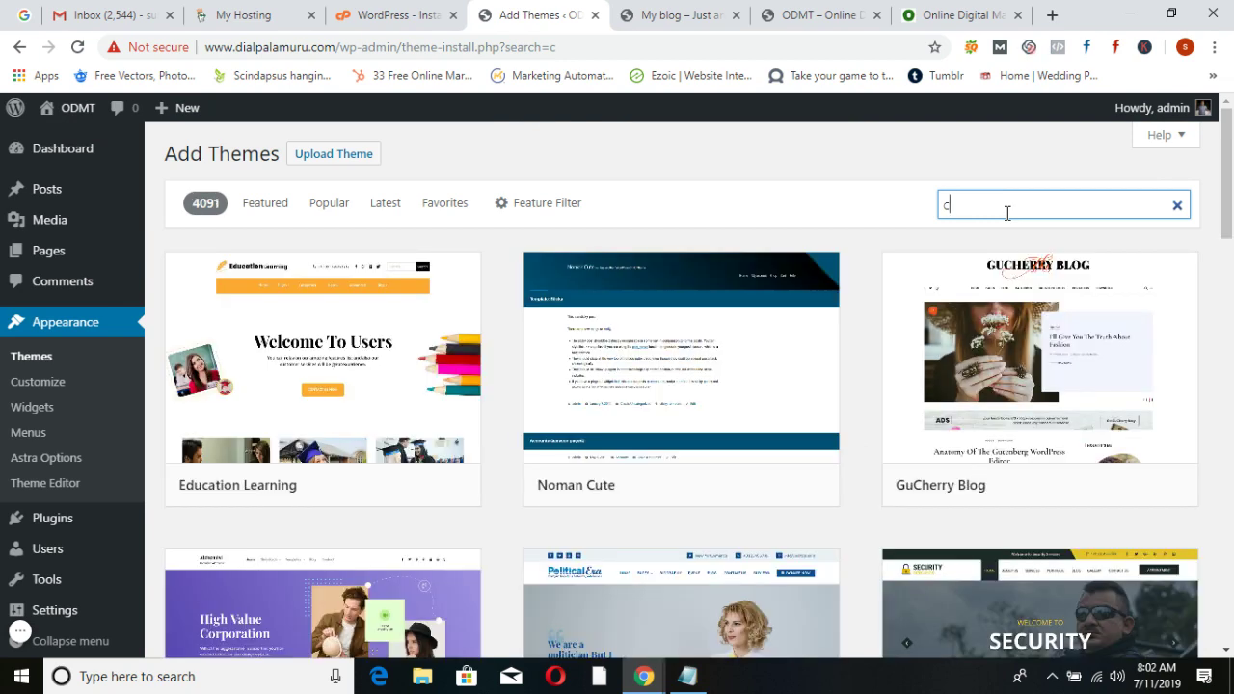
Search for "minamaze" instead, and install and activate the Minamaze theme
key("BackSpace")
type("min")
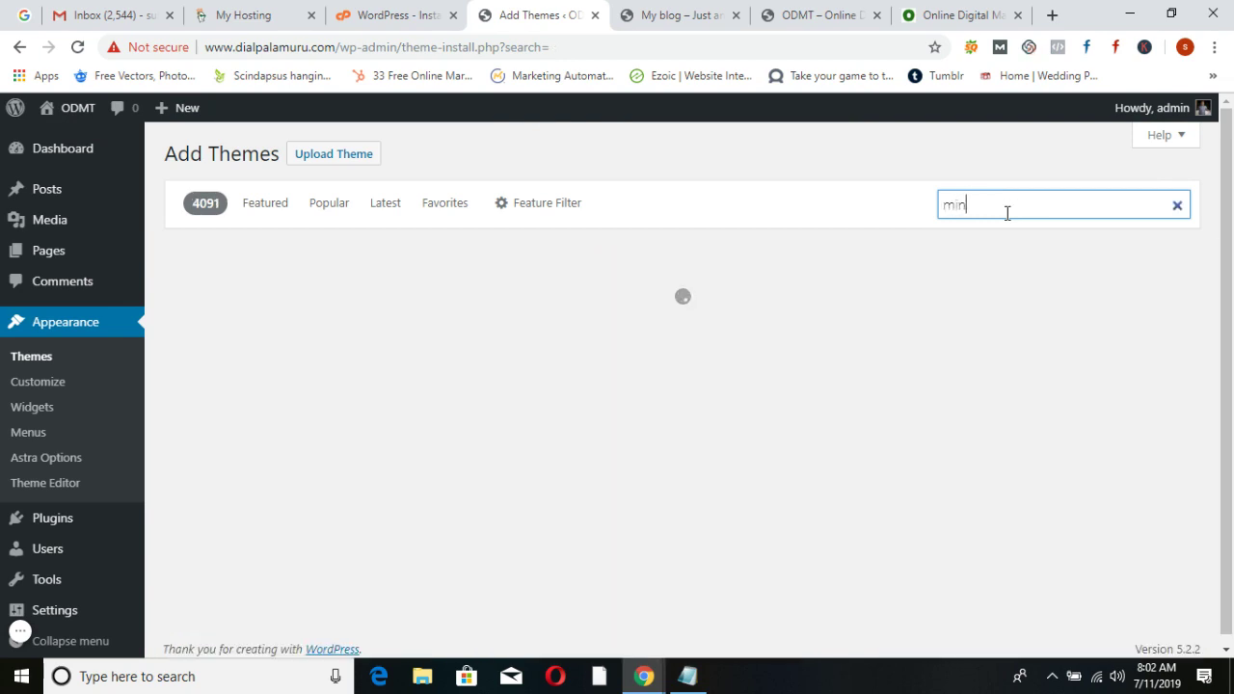
type("amaze")
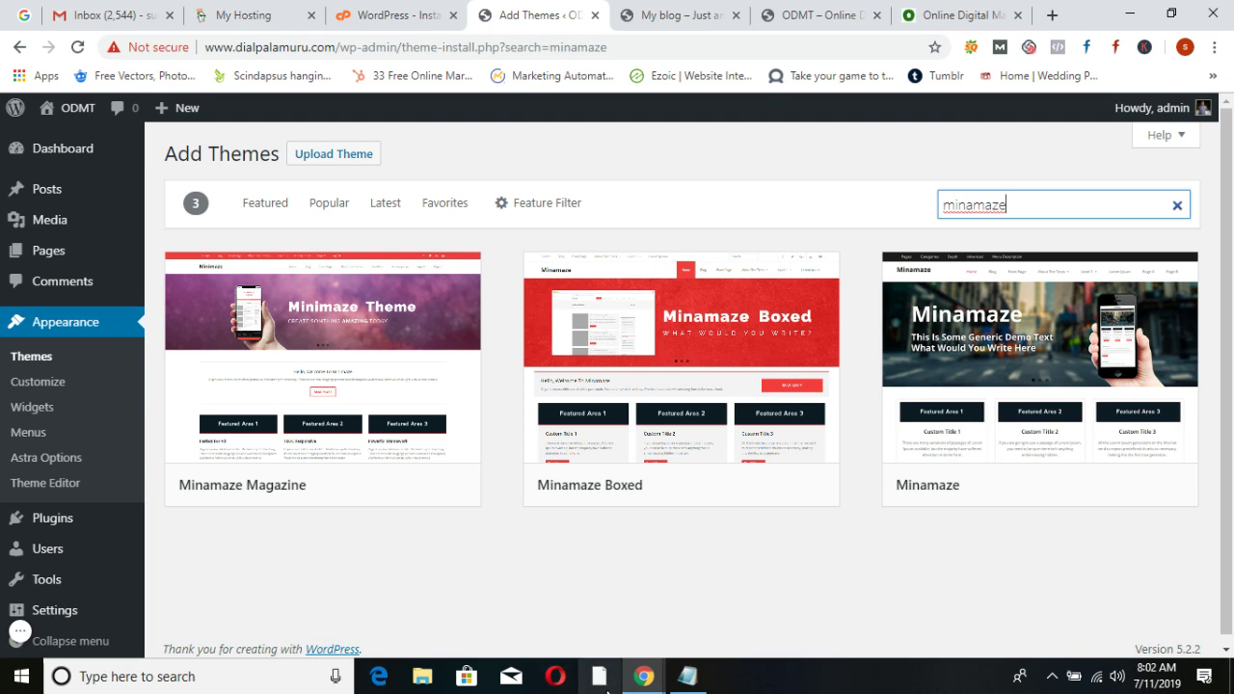
mouse_move(1088, 366)
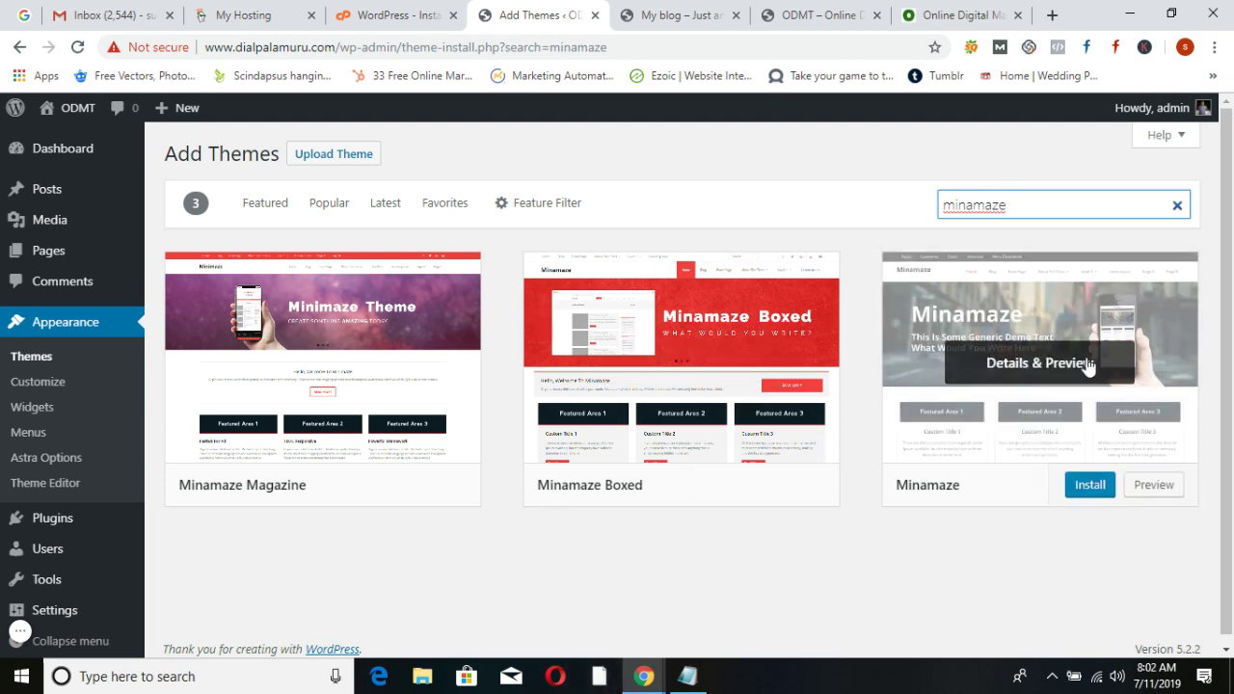
left_click(1088, 486)
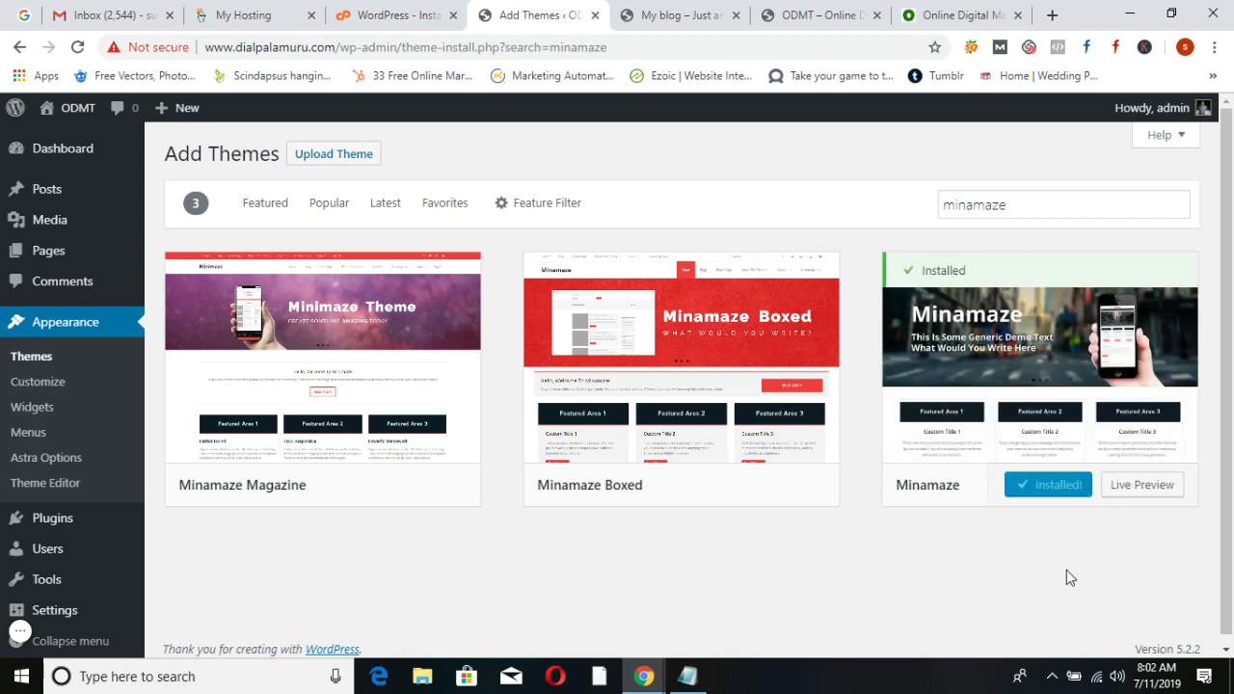
left_click(1056, 488)
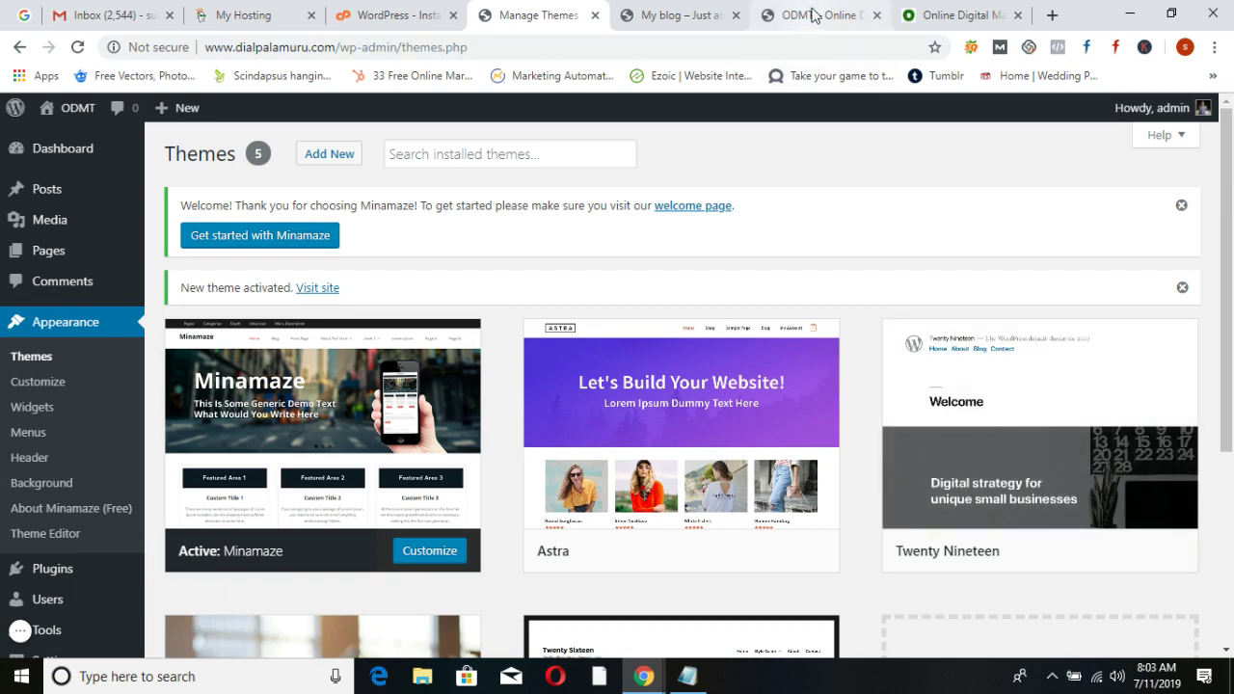
Load dialpalamuru.com in the reference site's tab to compare the new theme with the old Astra view
left_click(812, 16)
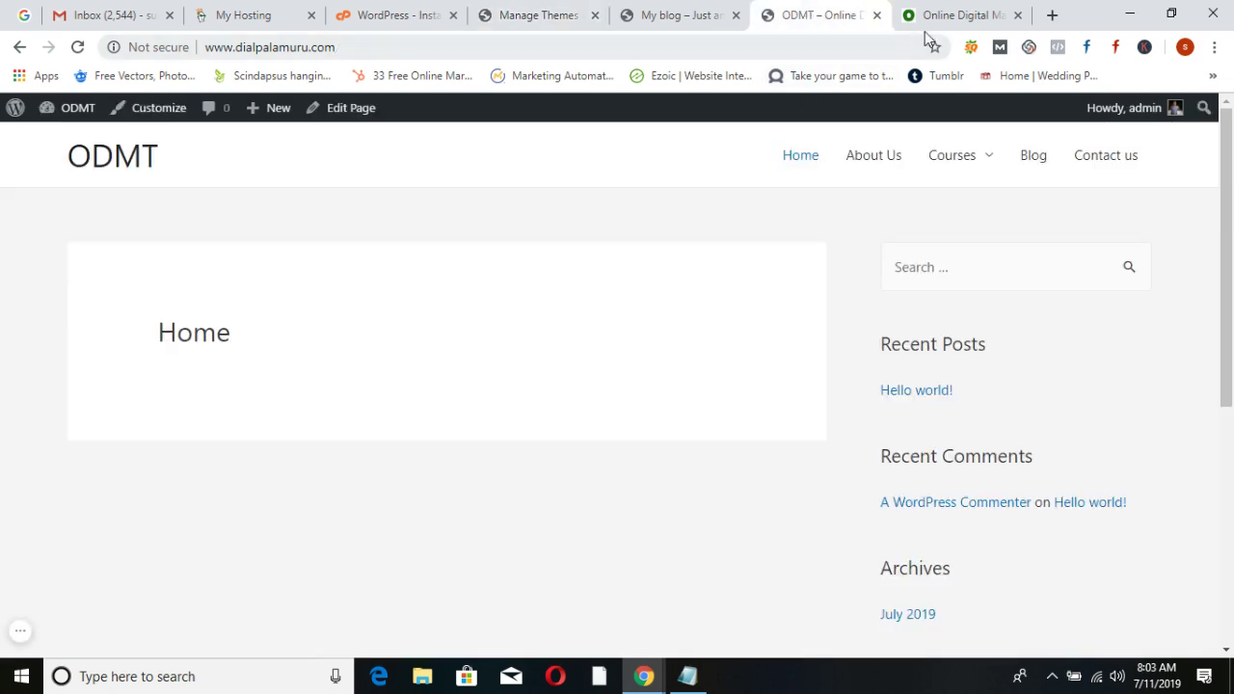
left_click(950, 15)
left_click(671, 46)
type("di")
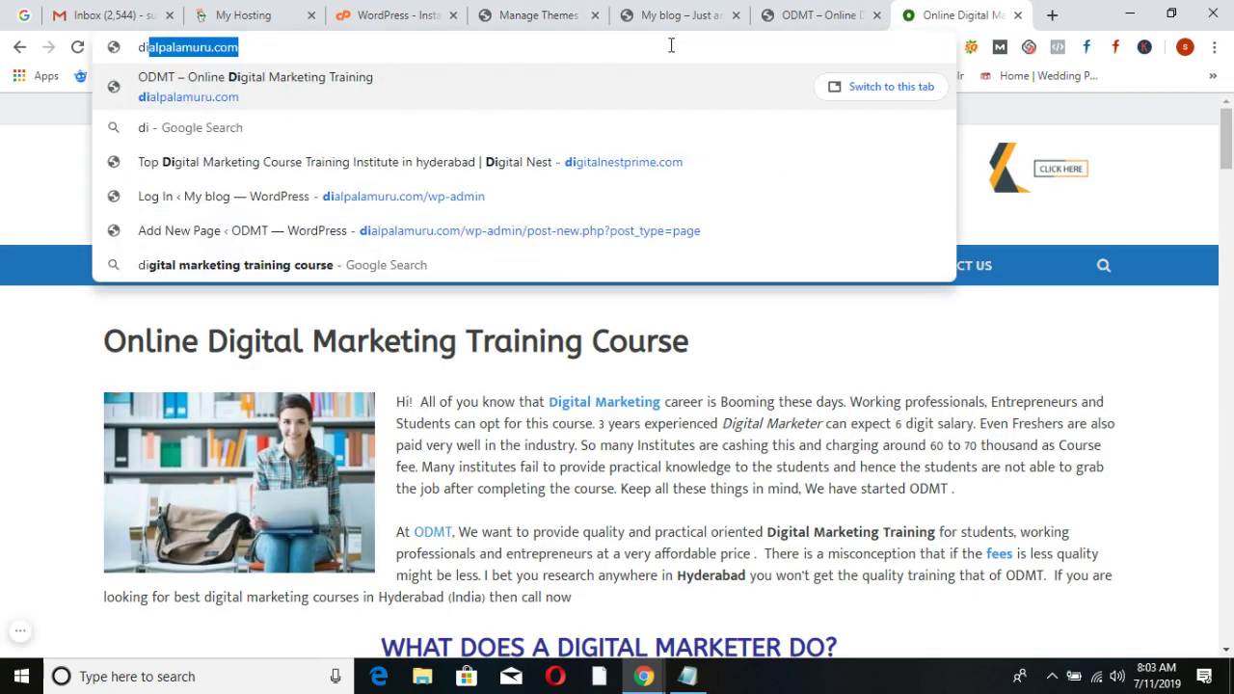
type("al")
key("Return")
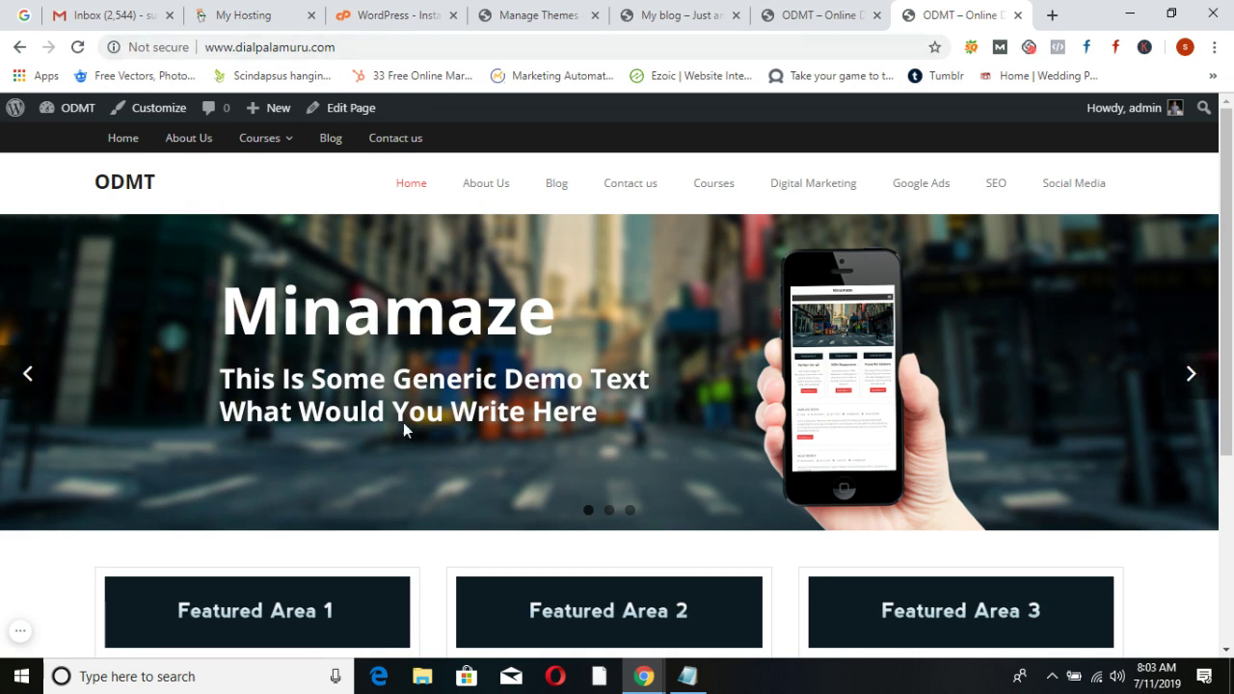
Browse the live homepage's slider images and the three featured areas below it
left_click(1186, 383)
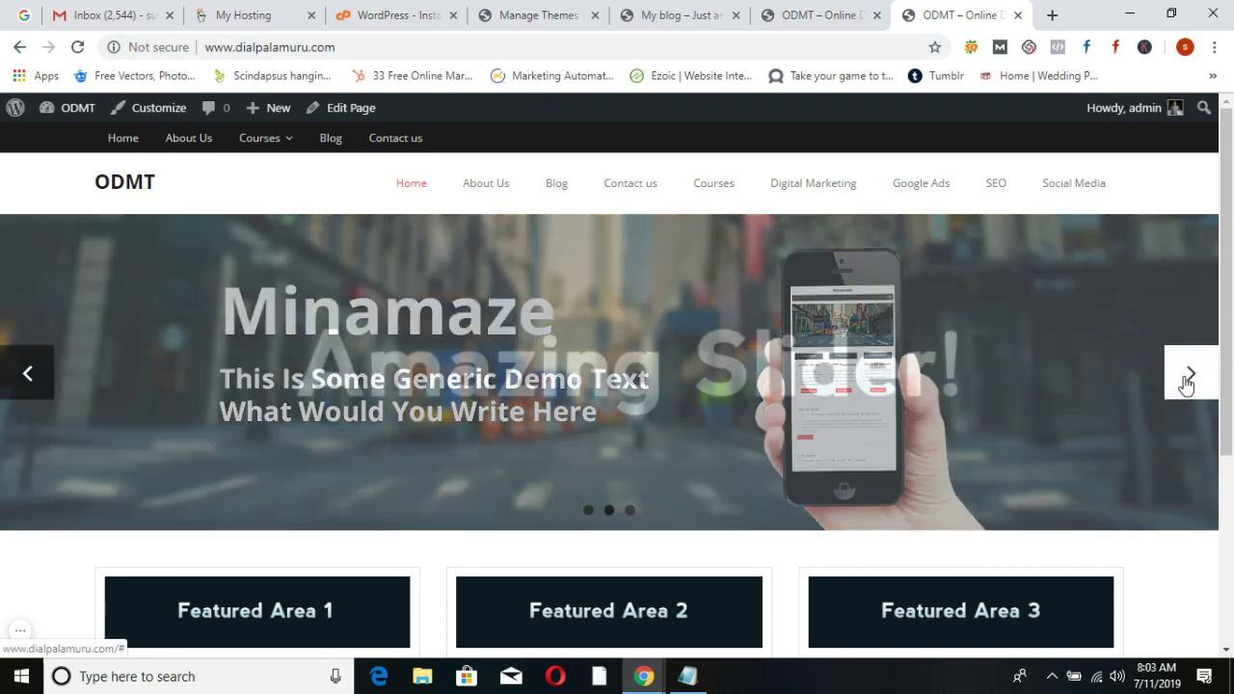
left_click(1187, 383)
left_click(1186, 382)
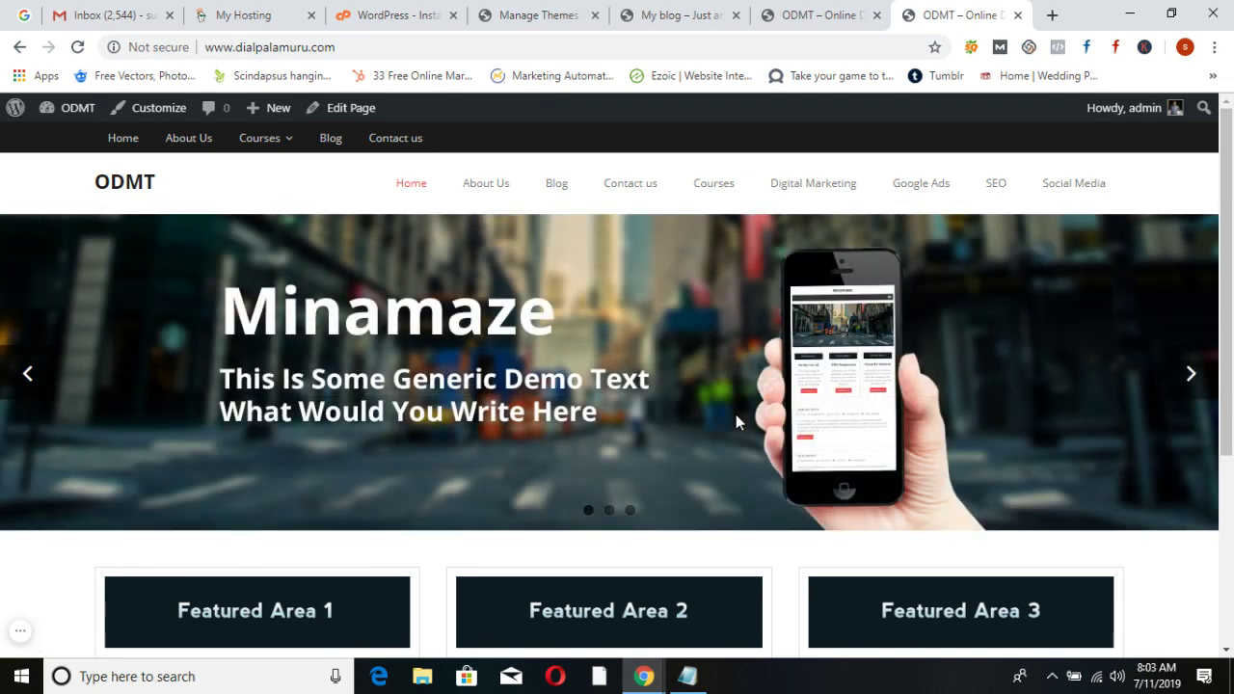
scroll(646, 362, "down", 3)
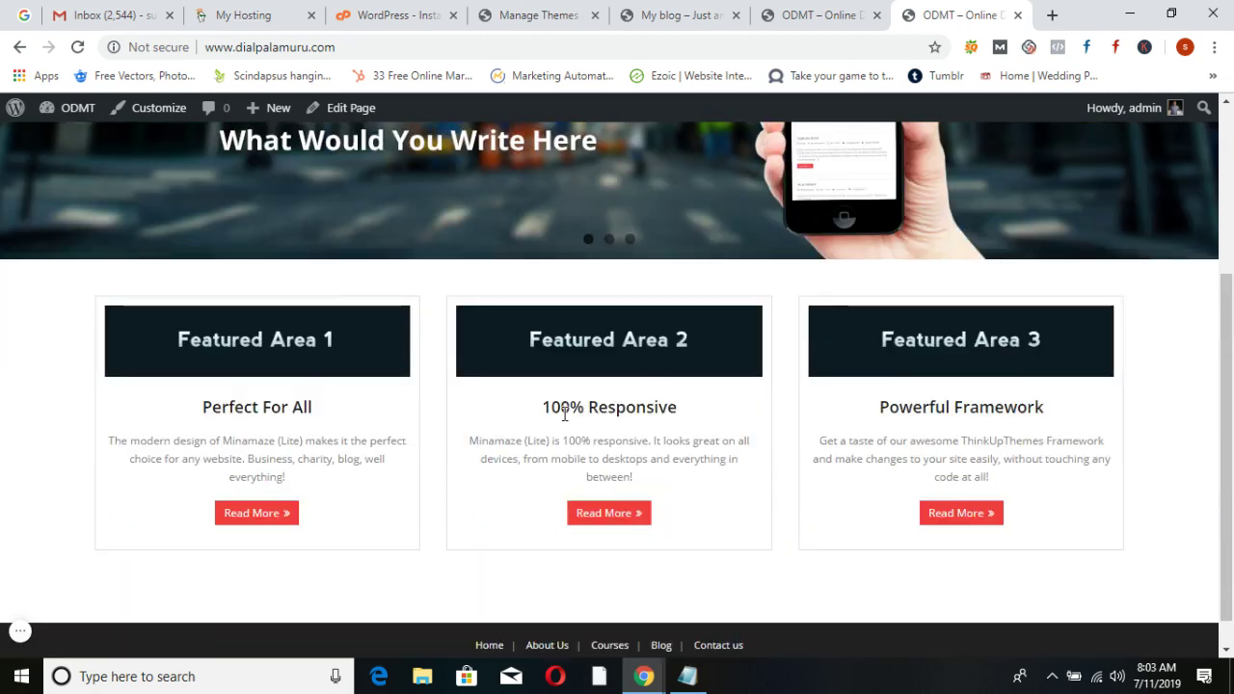
scroll(1006, 410, "up", 3)
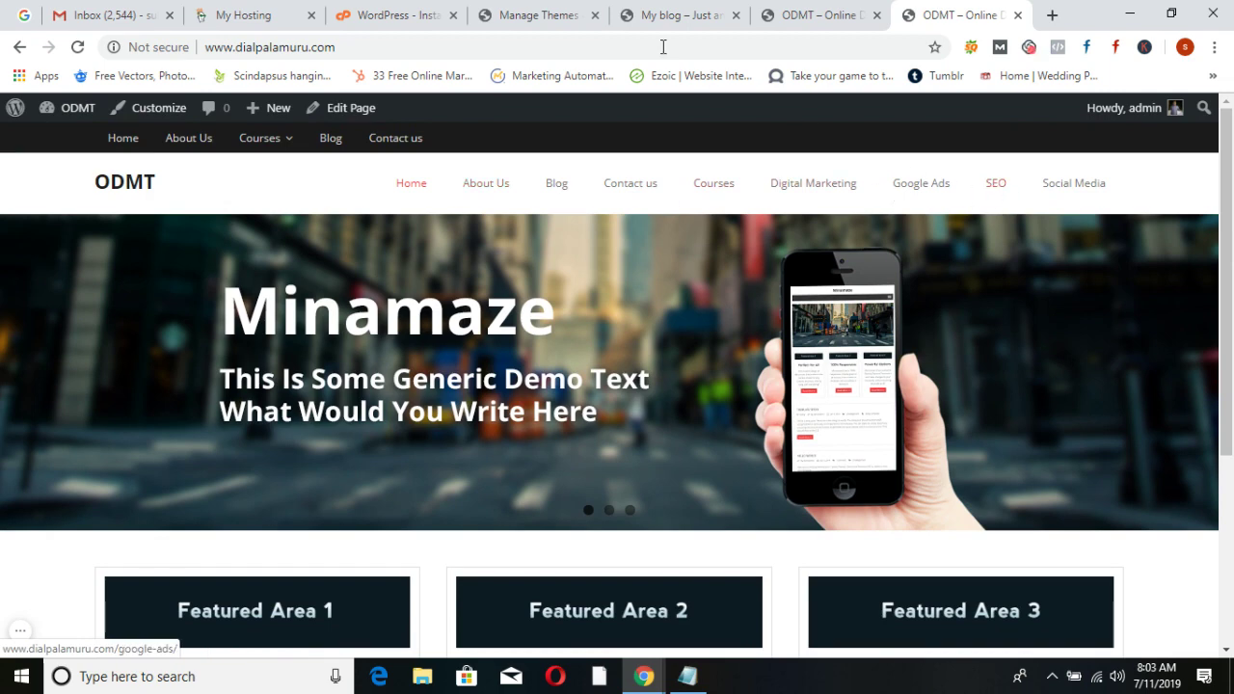
Open the customizer for the active Minamaze theme and show all of its menu locations
left_click(549, 9)
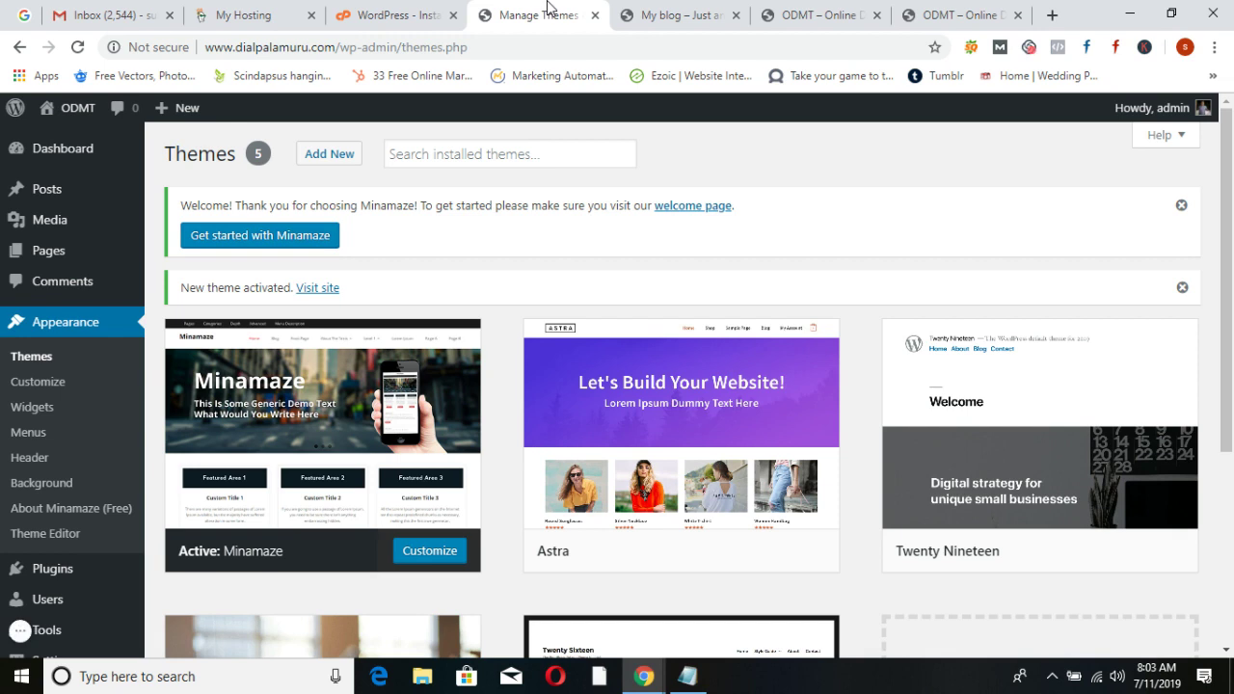
left_click(428, 554)
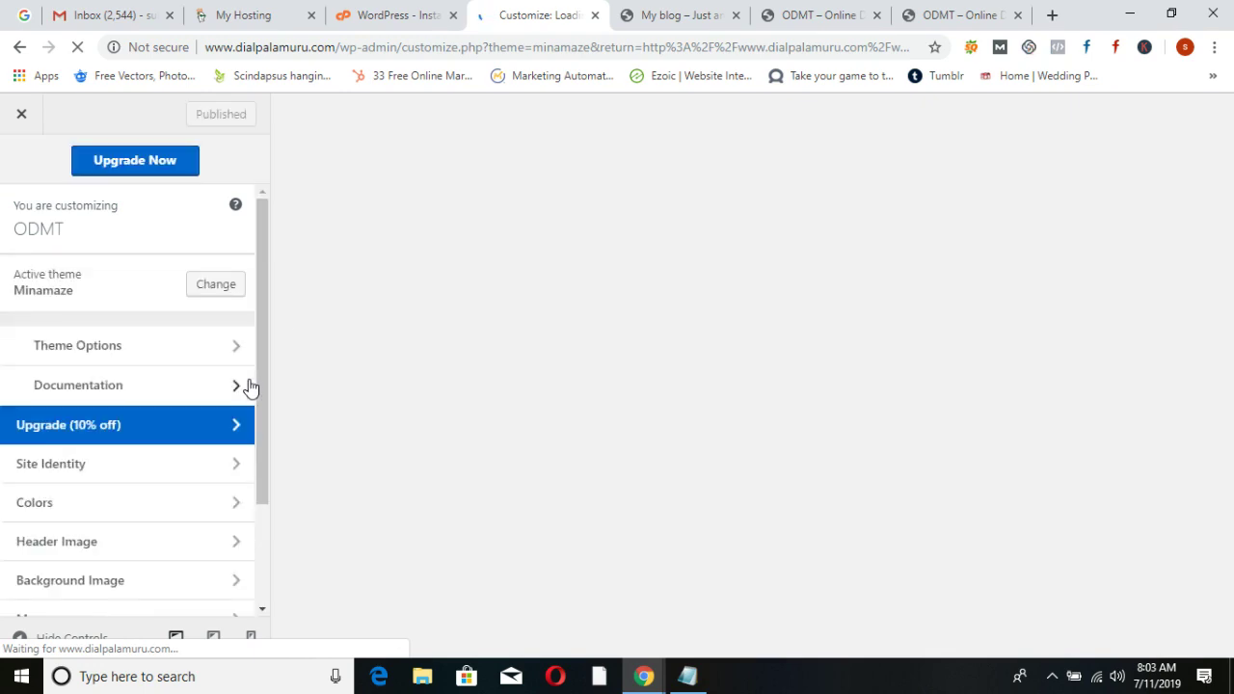
scroll(141, 485, "down", 3)
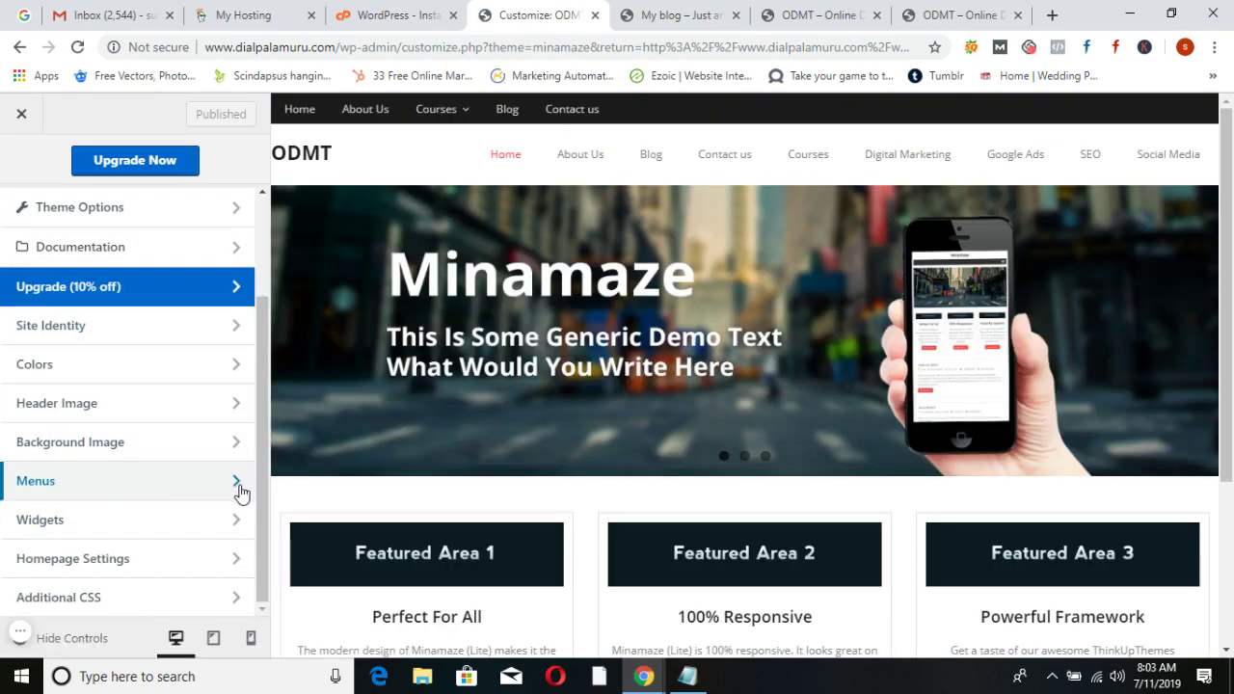
left_click(234, 487)
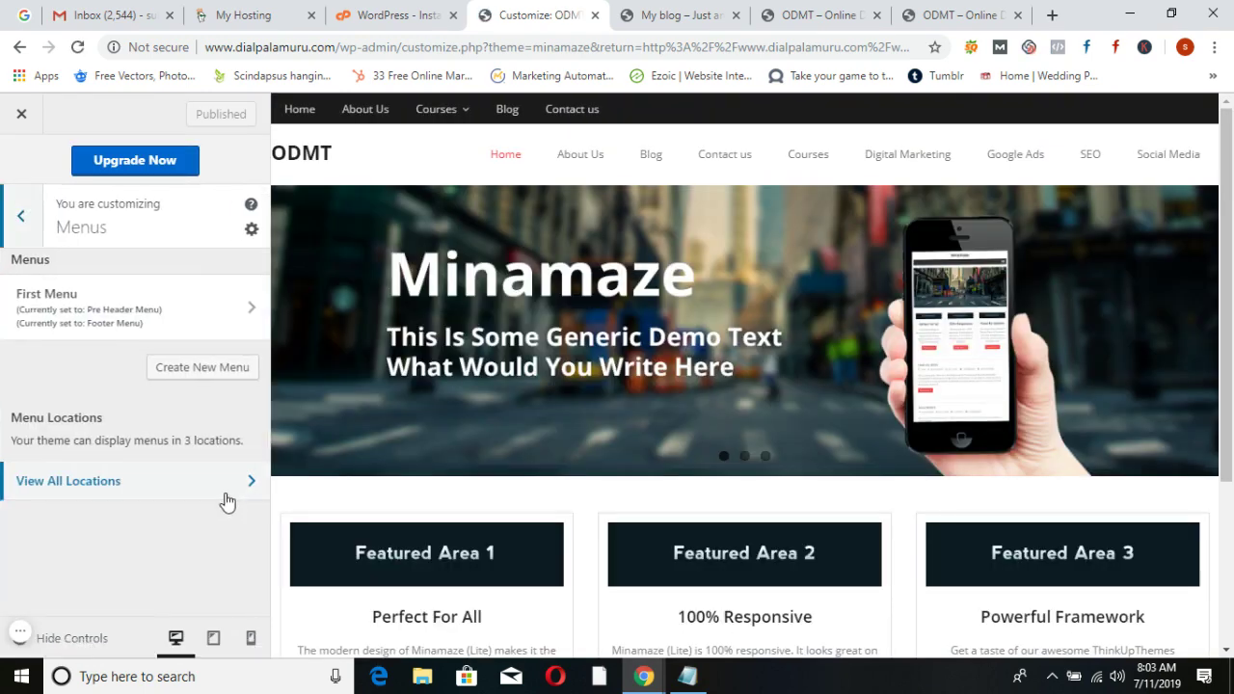
left_click(243, 489)
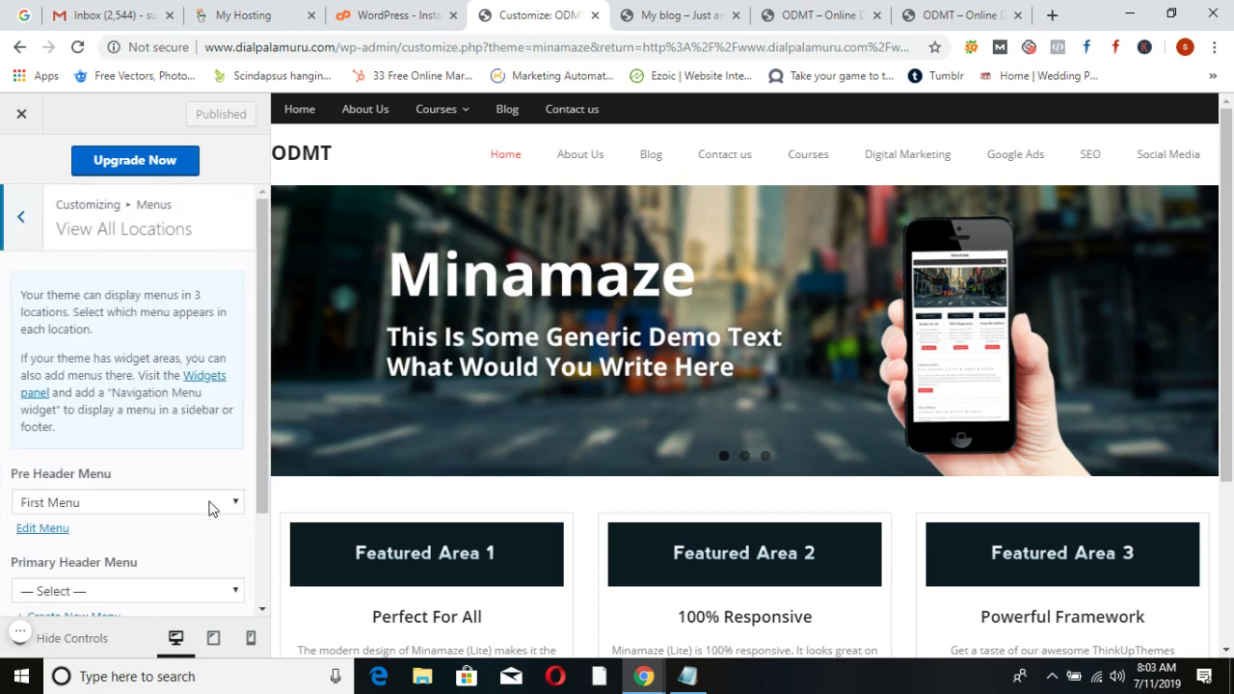
scroll(208, 518, "down", 1)
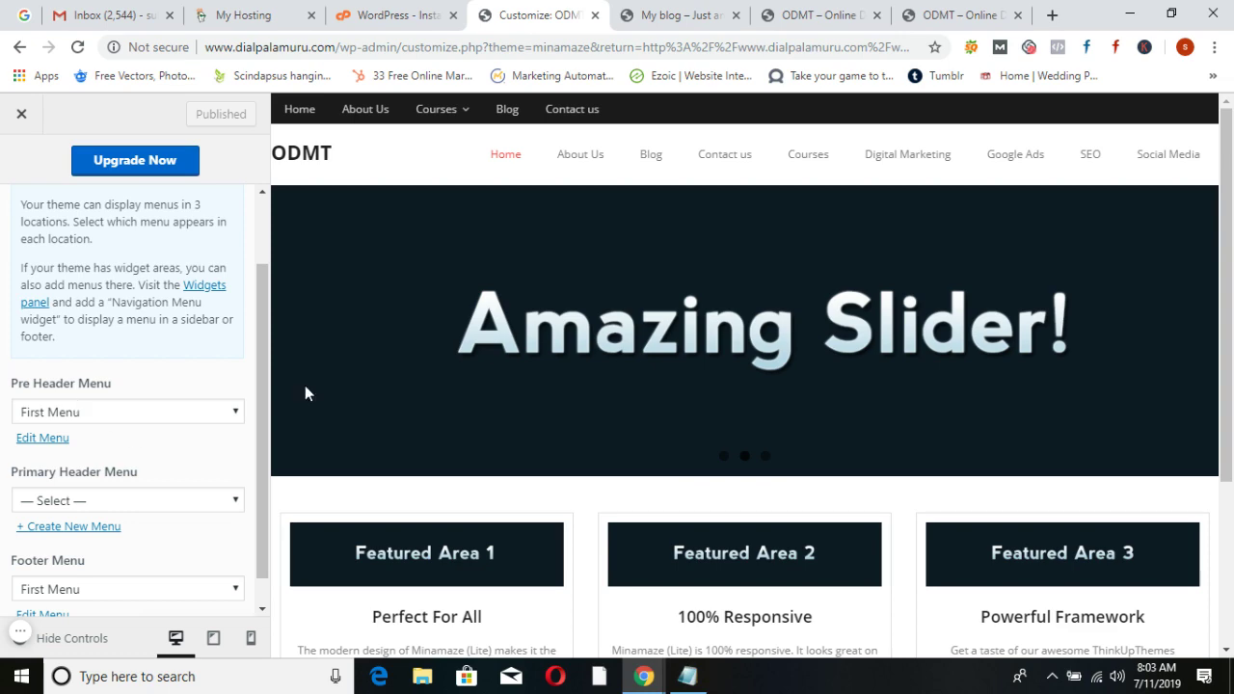
Check the Courses submenu in the live site's pre-header menu, then return to the customizer
left_click(916, 10)
mouse_move(283, 144)
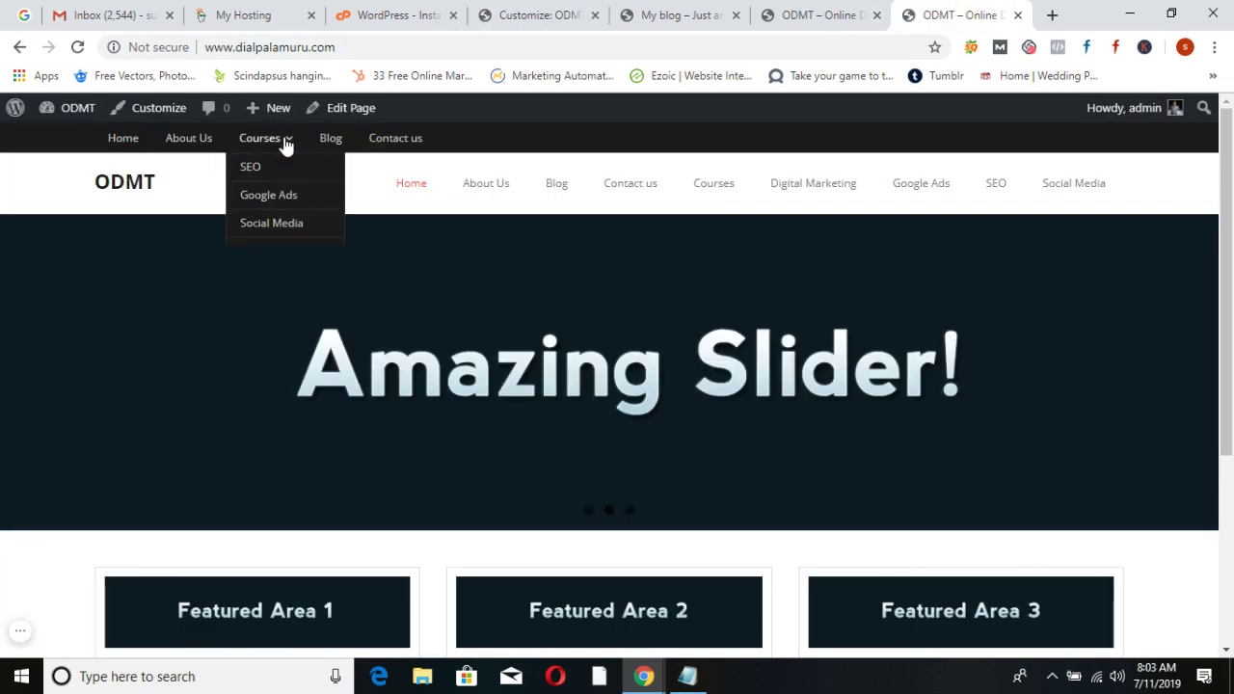
left_click(569, 10)
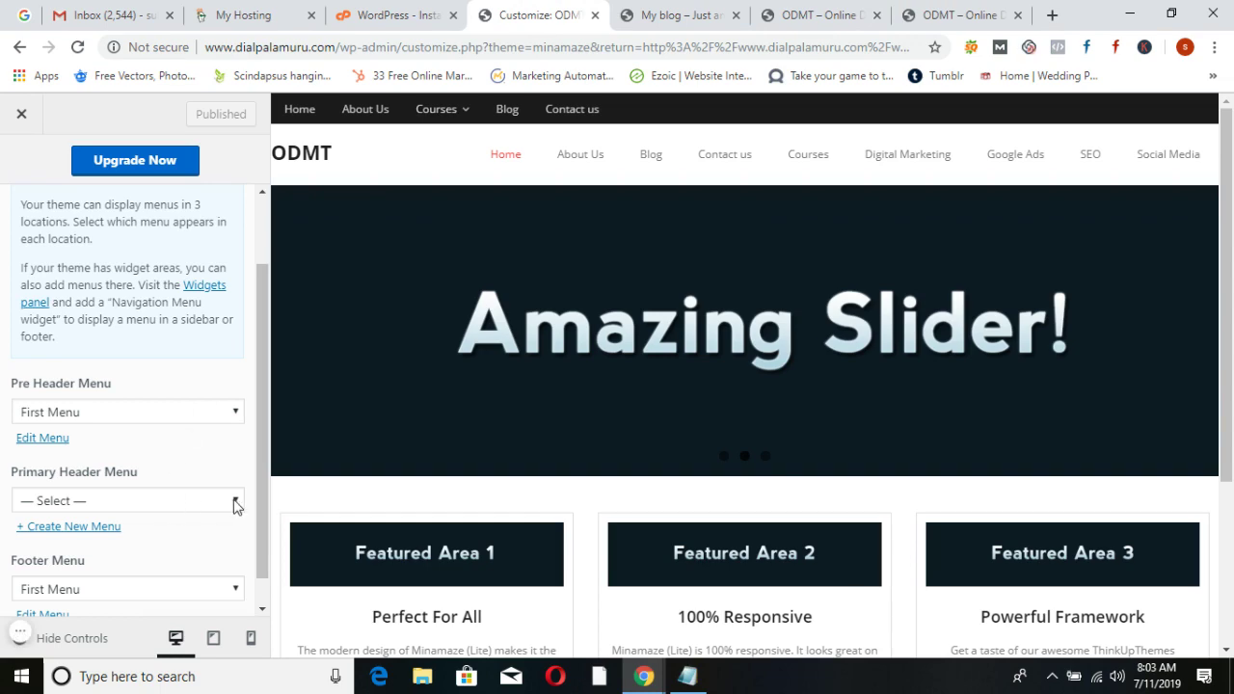
Assign First Menu to the Primary Header Menu location and publish the change
left_click(236, 500)
left_click(87, 541)
scroll(183, 554, "down", 1)
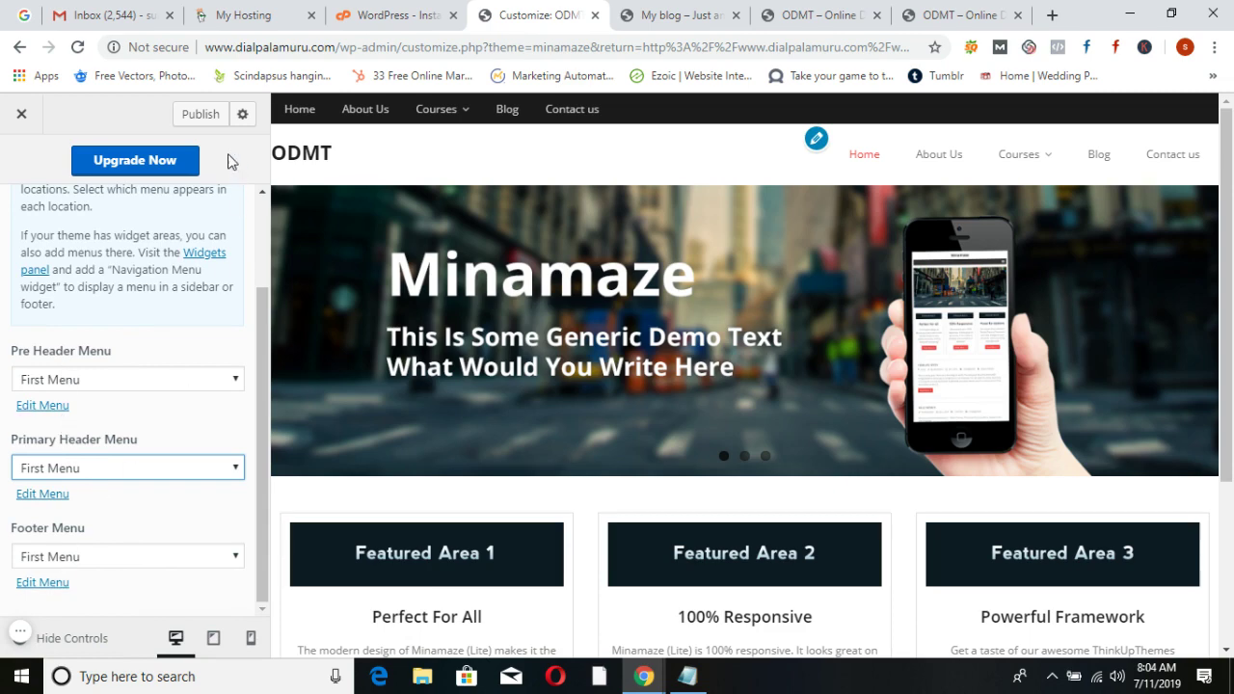
left_click(200, 113)
Reload the live homepage and check the Courses submenu in the primary header menu
left_click(964, 14)
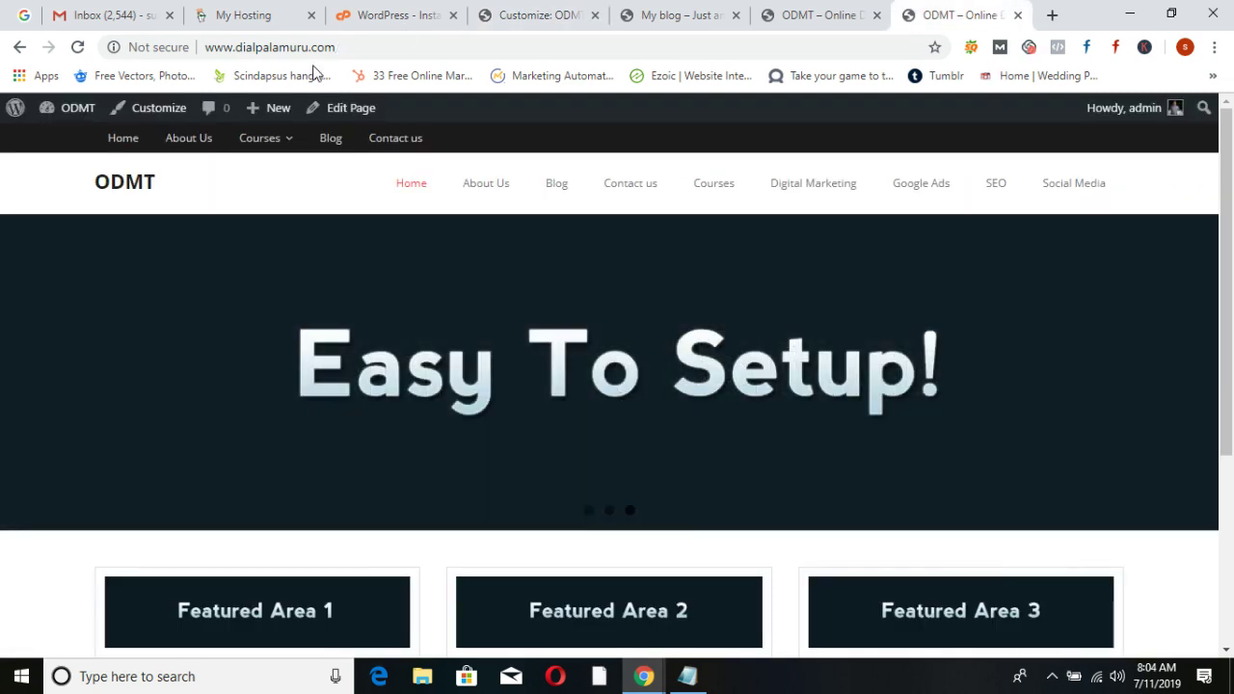
left_click(135, 189)
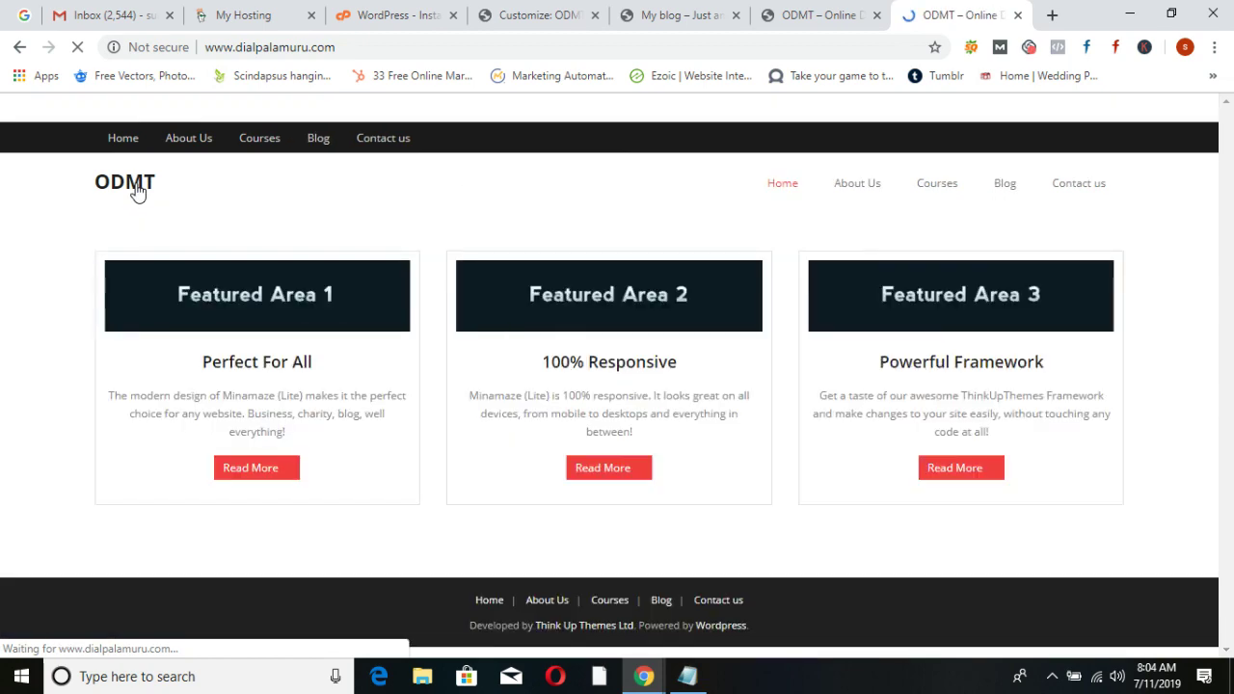
mouse_move(932, 184)
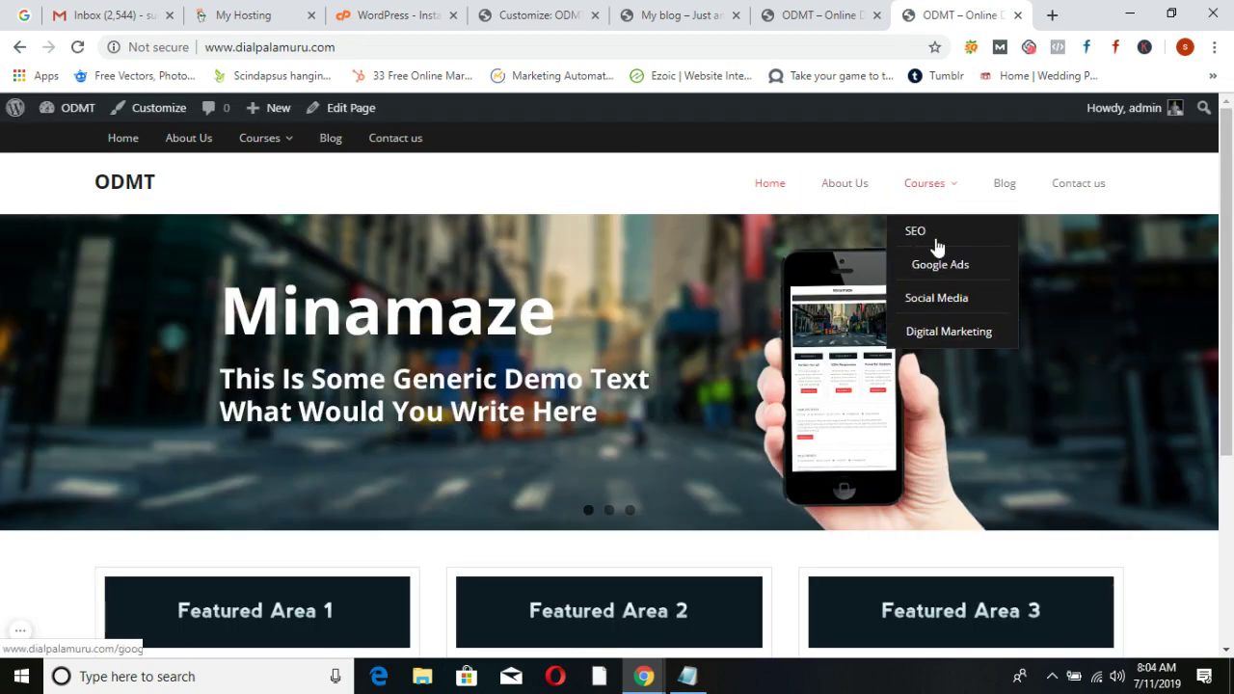
scroll(681, 409, "down", 1)
scroll(682, 409, "up", 1)
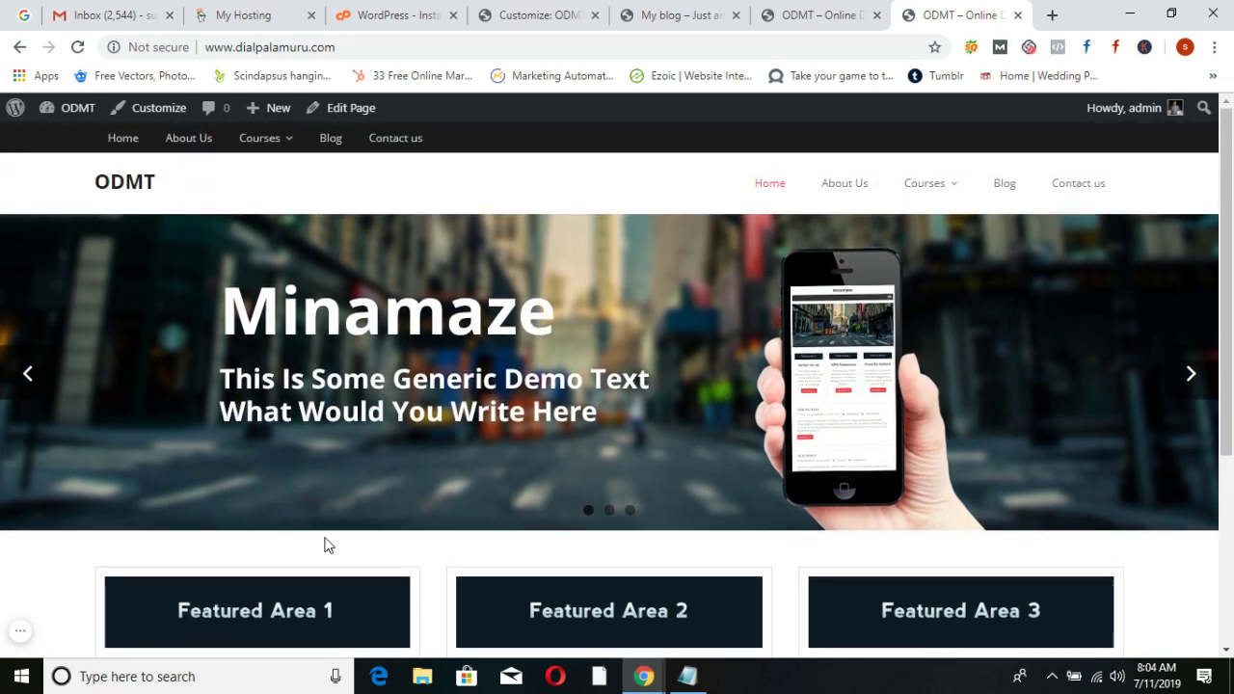
Return to the customizer's main sections and review the site title, tagline and icon settings under Site Identity
left_click(499, 9)
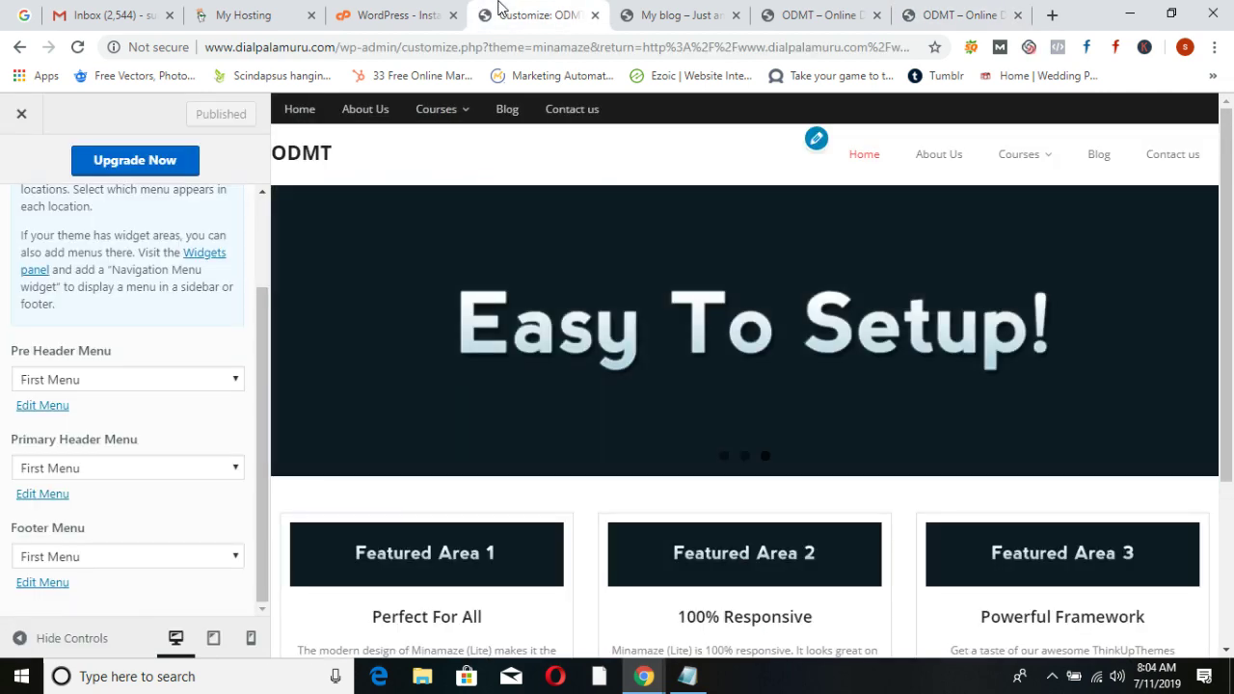
scroll(173, 289, "up", 3)
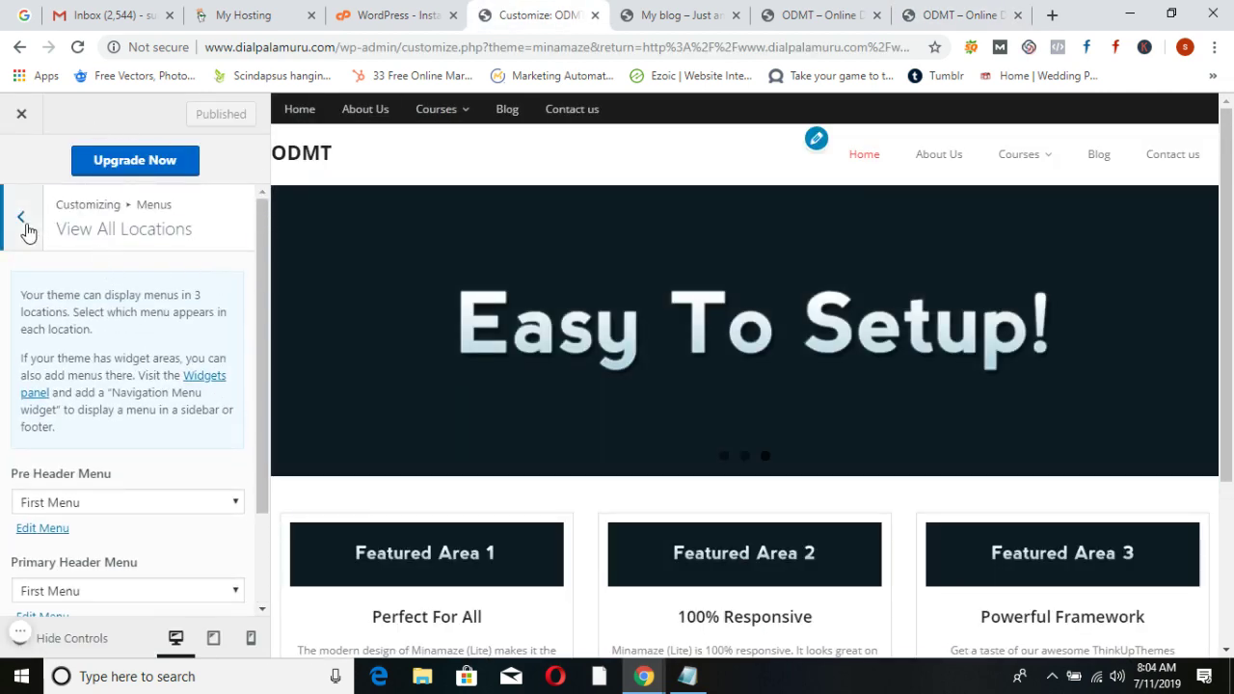
left_click(22, 220)
left_click(27, 224)
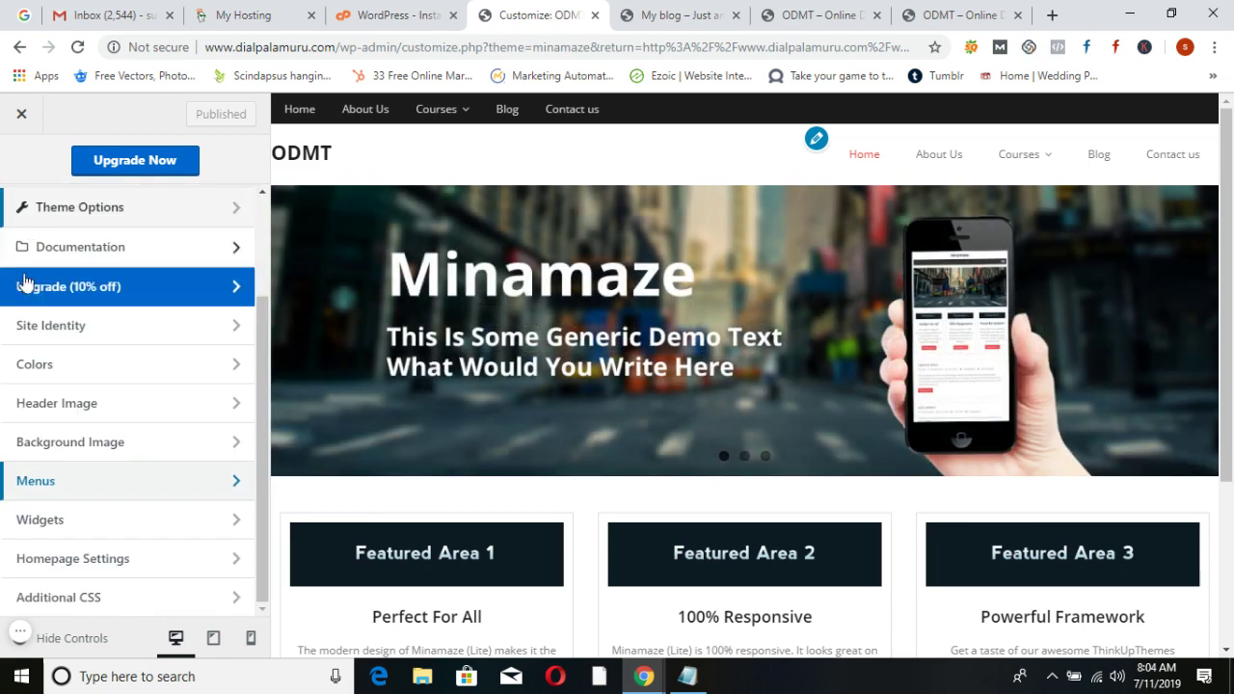
scroll(75, 339, "up", 2)
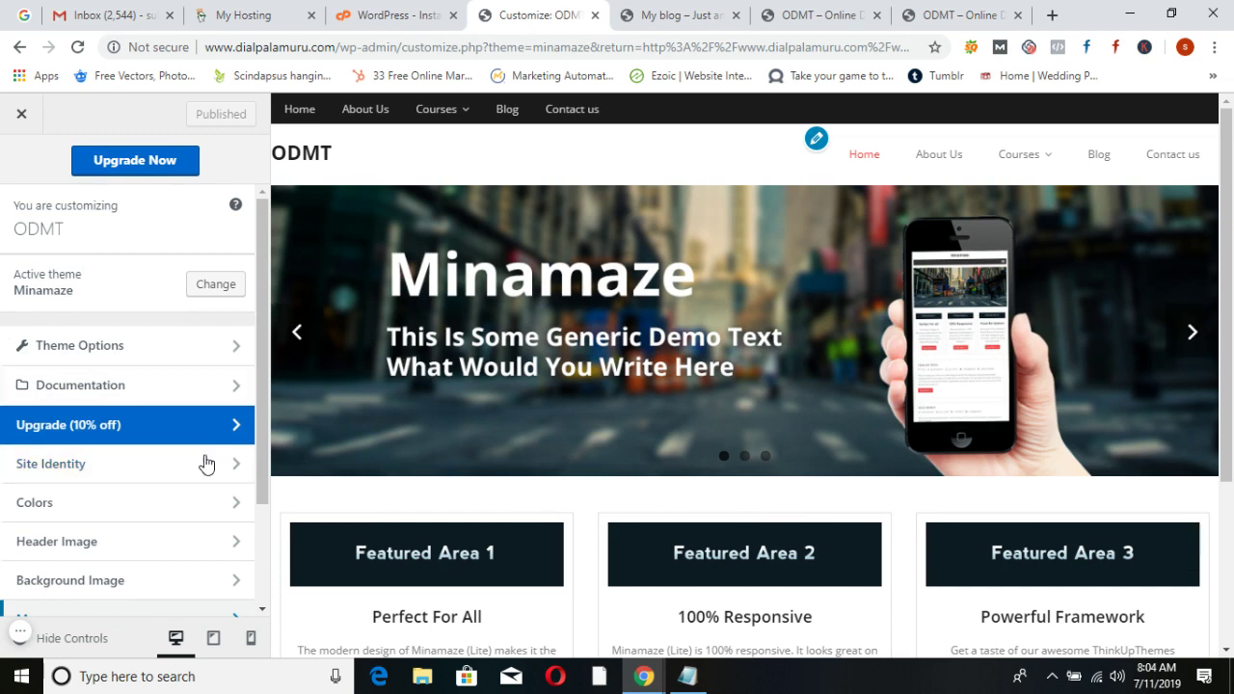
scroll(200, 471, "down", 1)
left_click(230, 371)
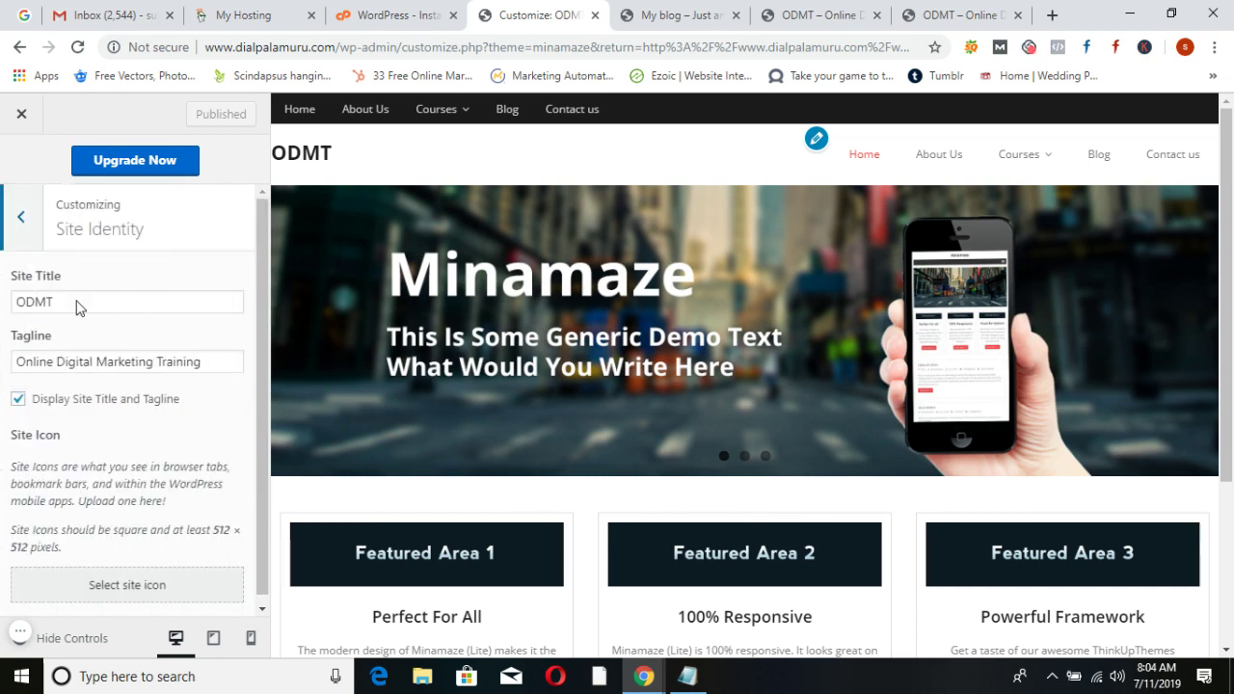
left_click(29, 227)
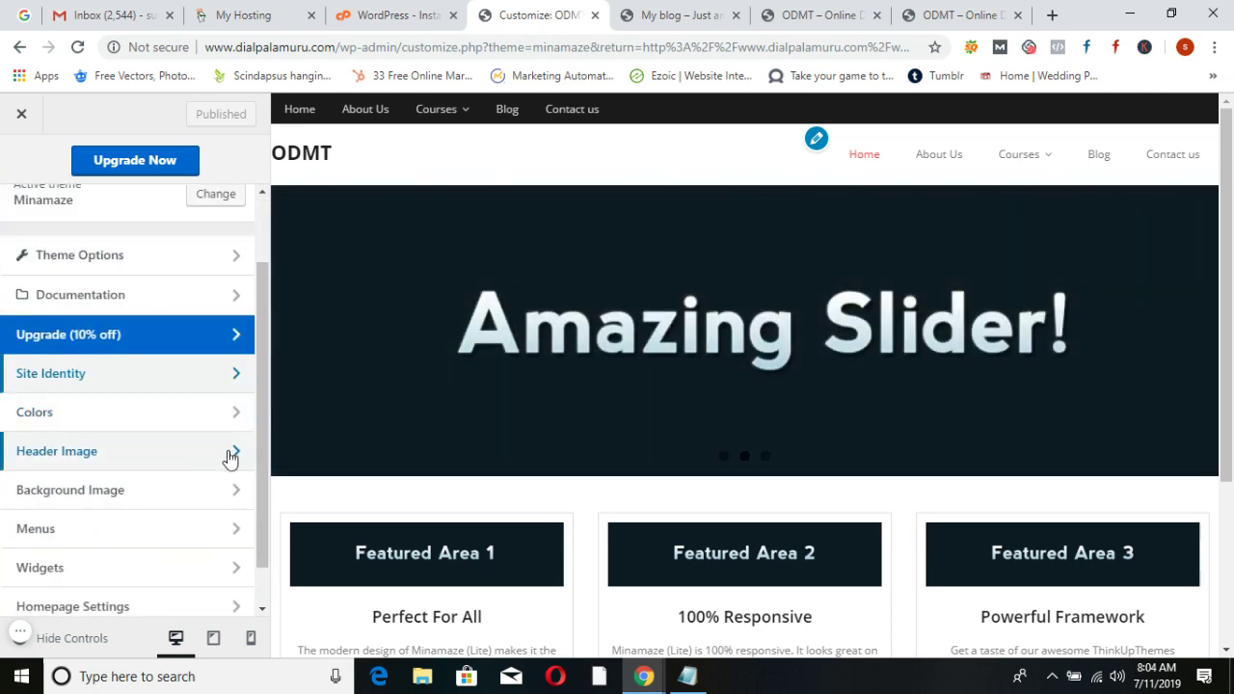
Open the General Settings of the Theme Options and go to the logo, favicon and page structure settings
scroll(193, 454, "down", 1)
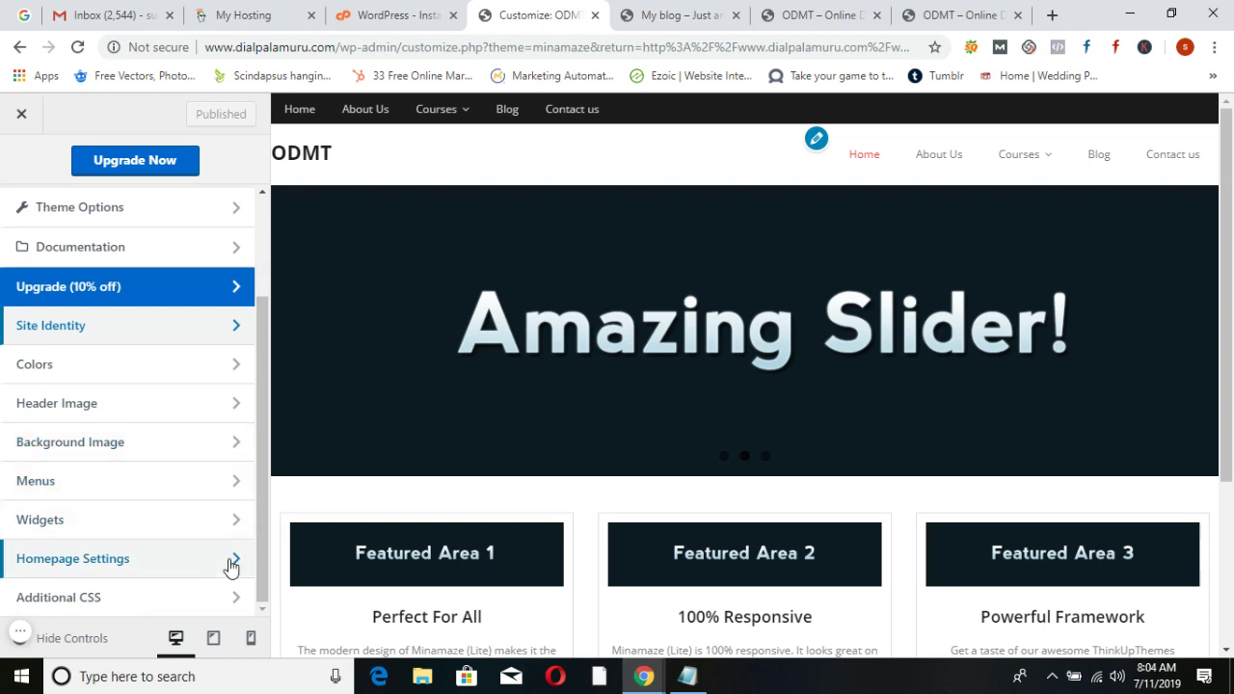
scroll(193, 472, "up", 2)
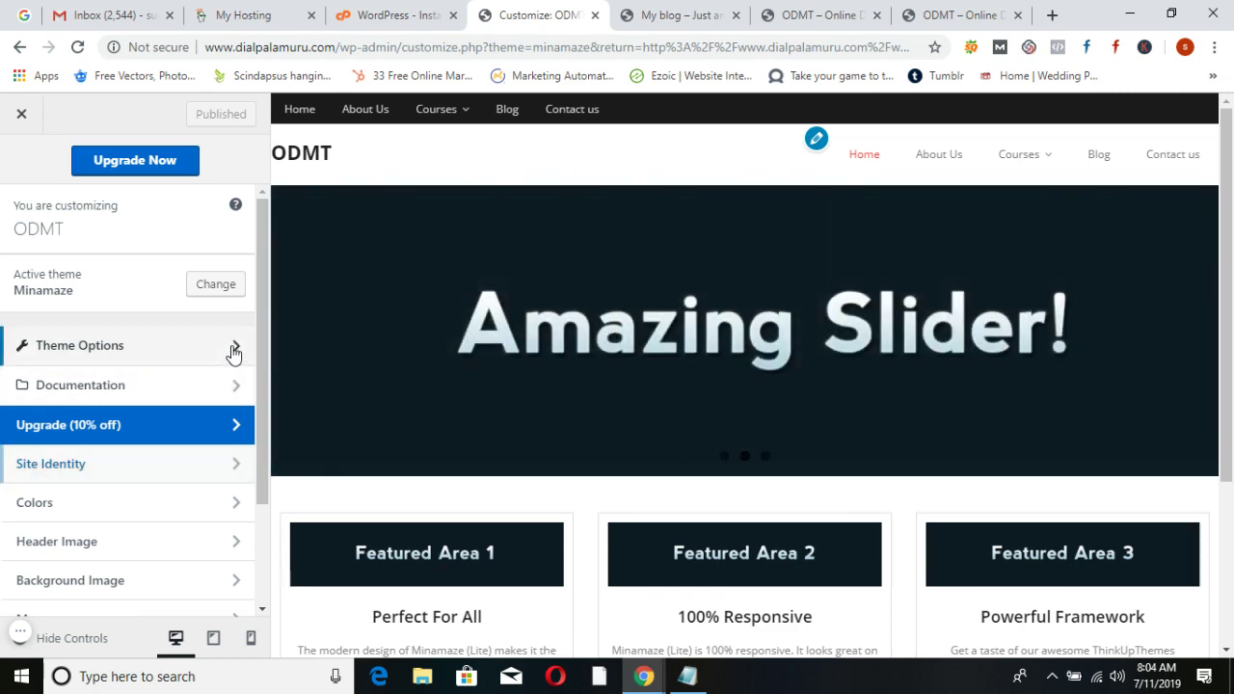
left_click(234, 351)
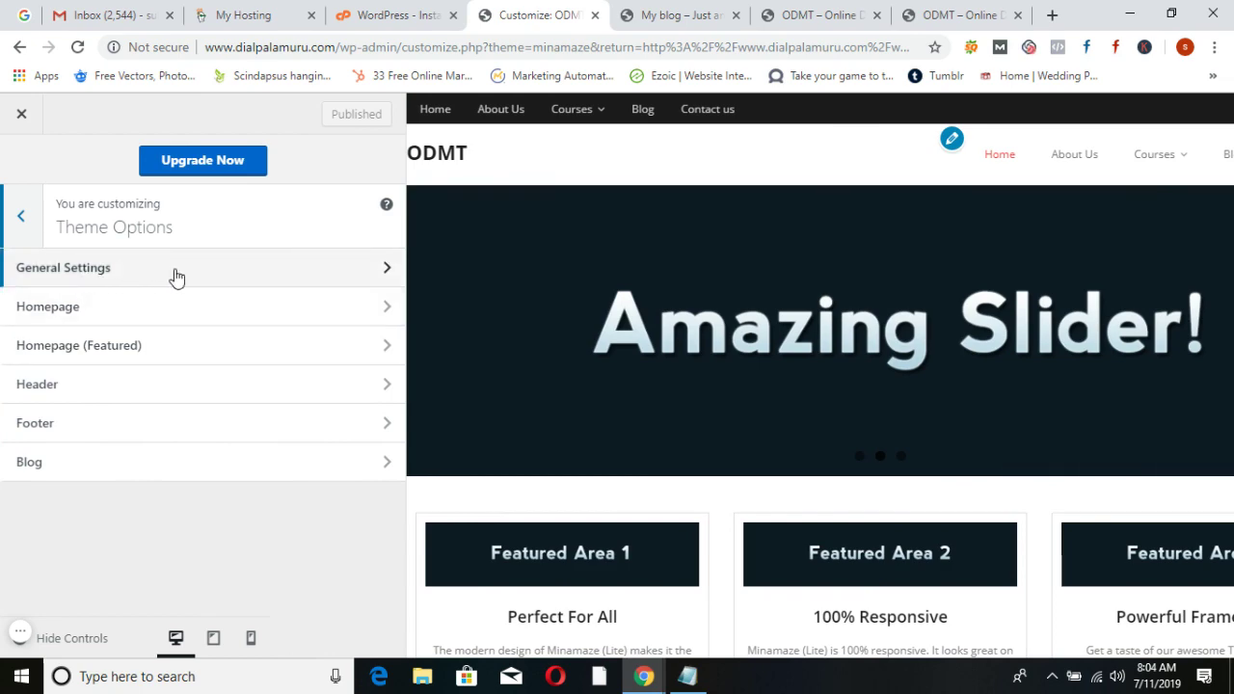
left_click(372, 278)
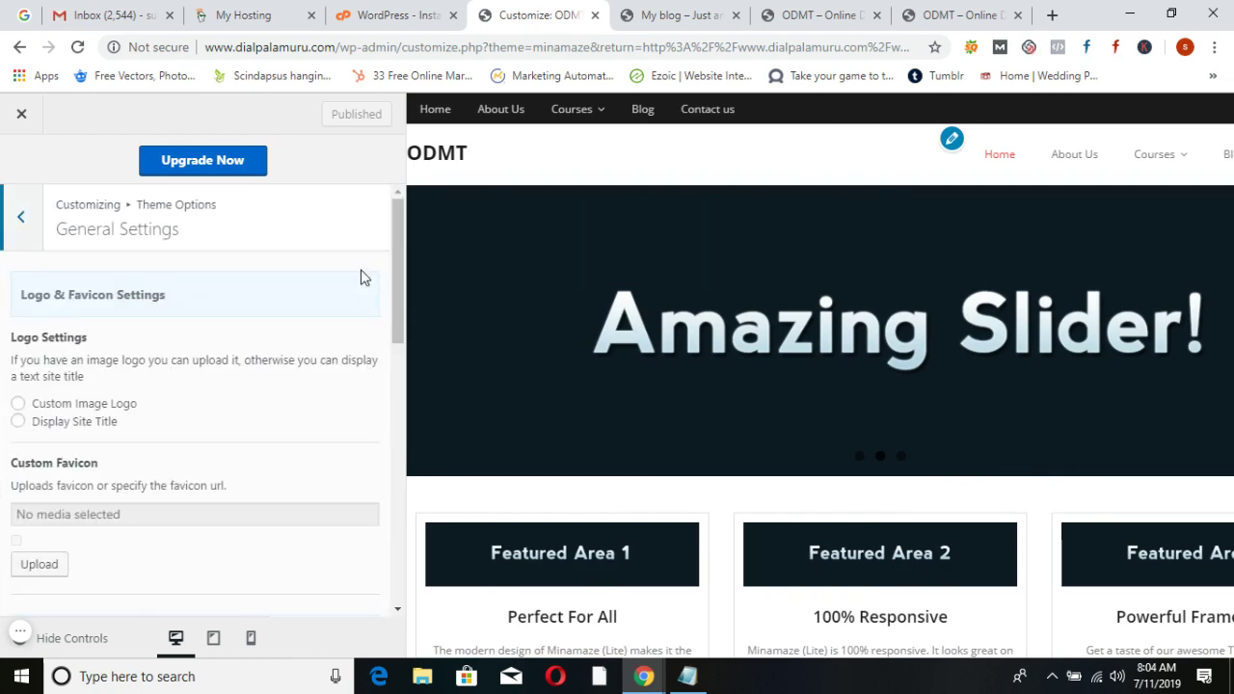
scroll(219, 408, "down", 2)
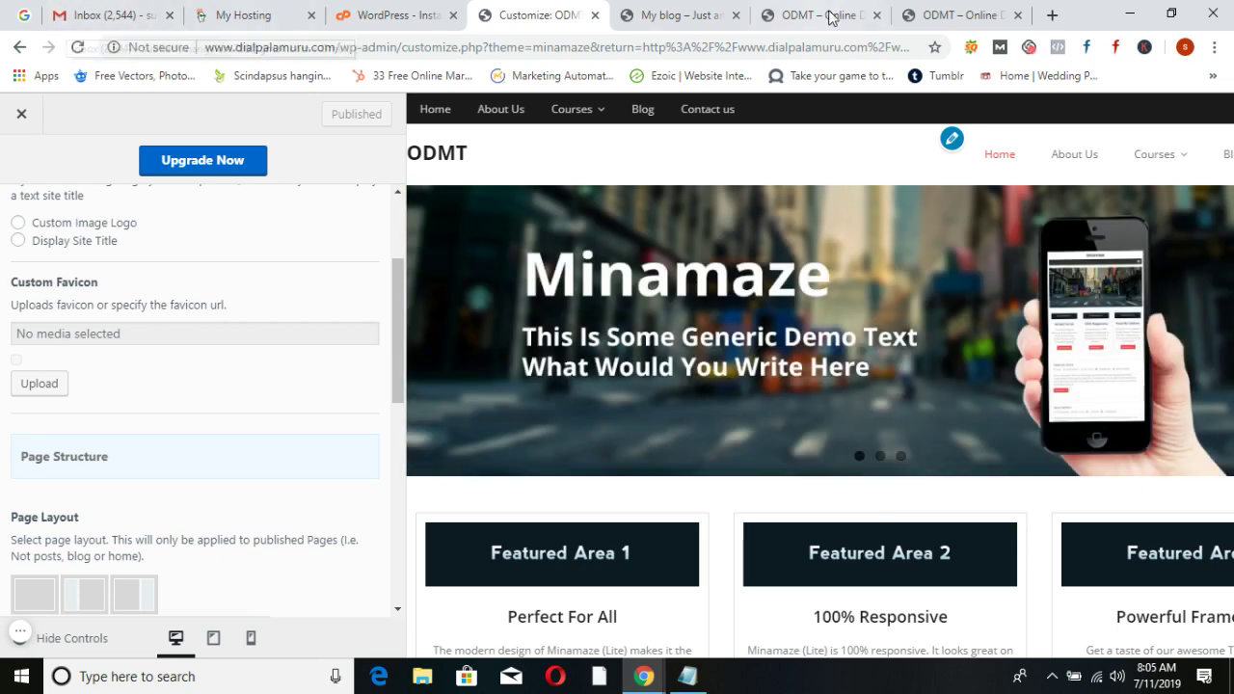
Open odmt.in in a new tab and compare its favicon with those of the dialpalamuru.com and cPanel tabs
left_click(1050, 14)
type("odmt")
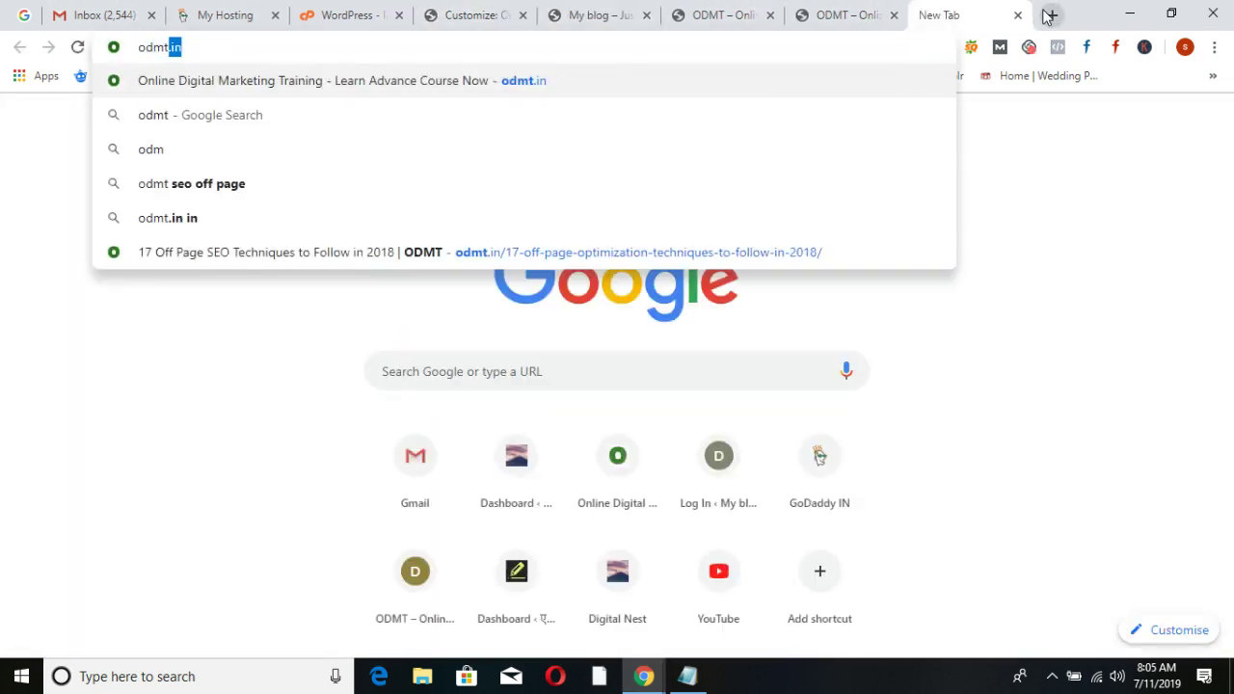
key("Return")
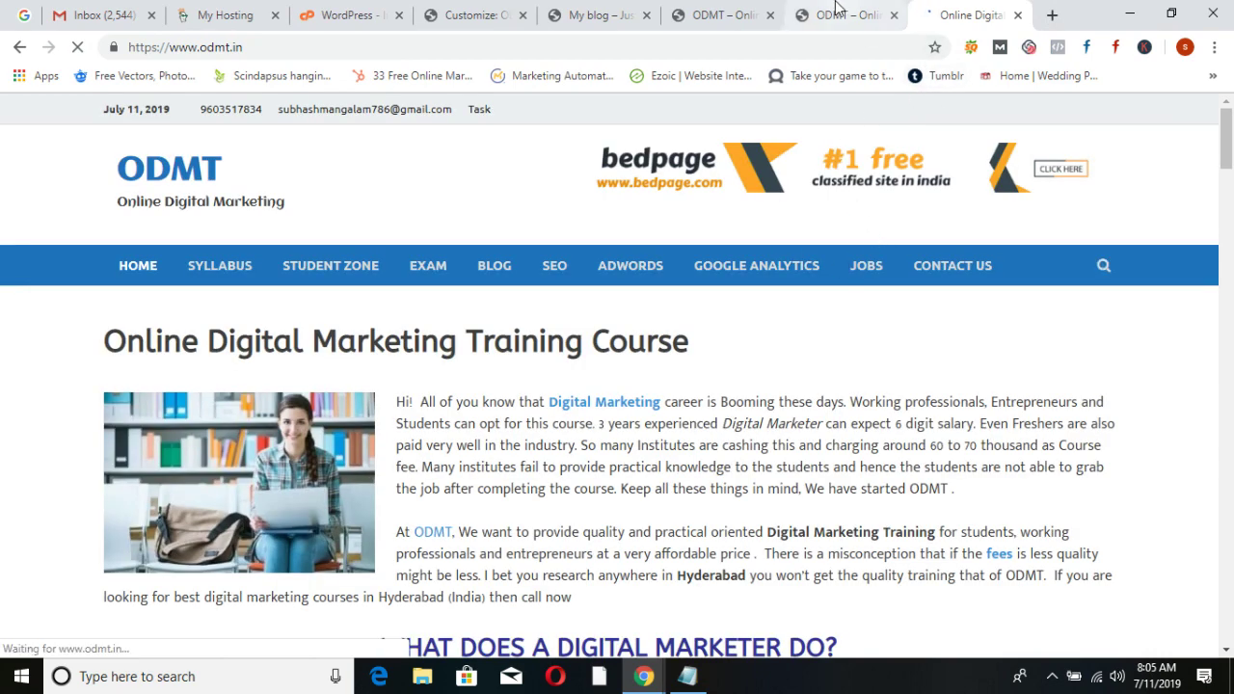
left_click(810, 18)
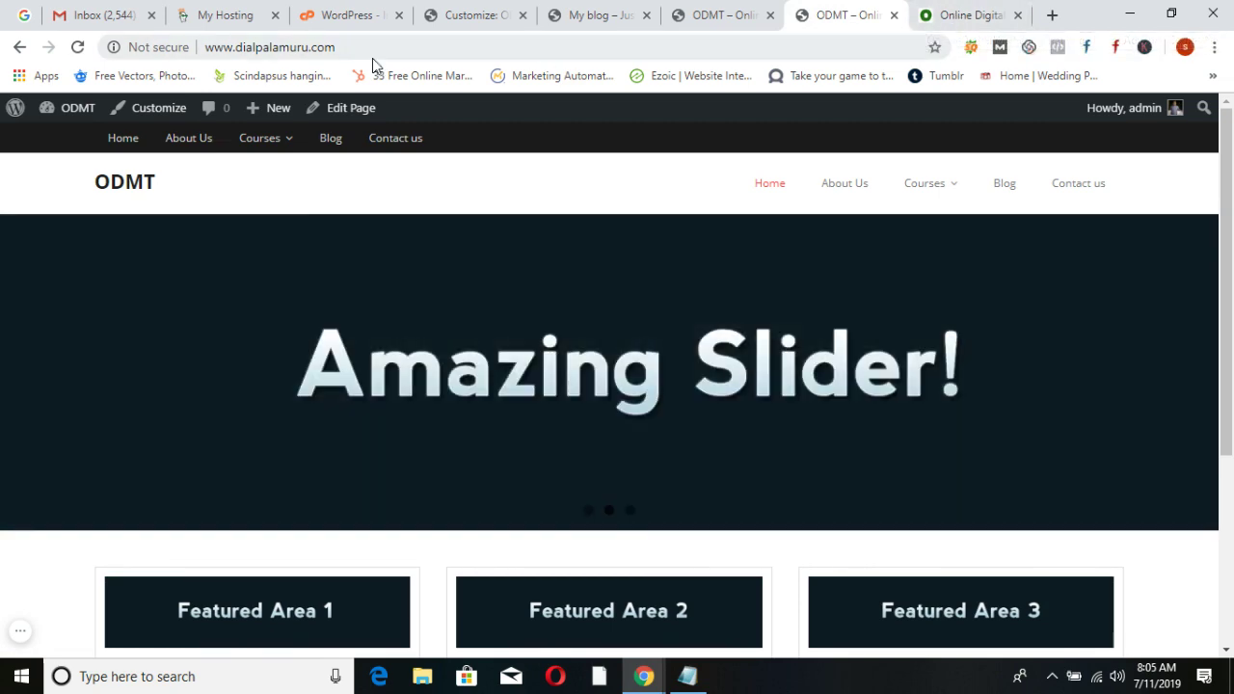
left_click(349, 19)
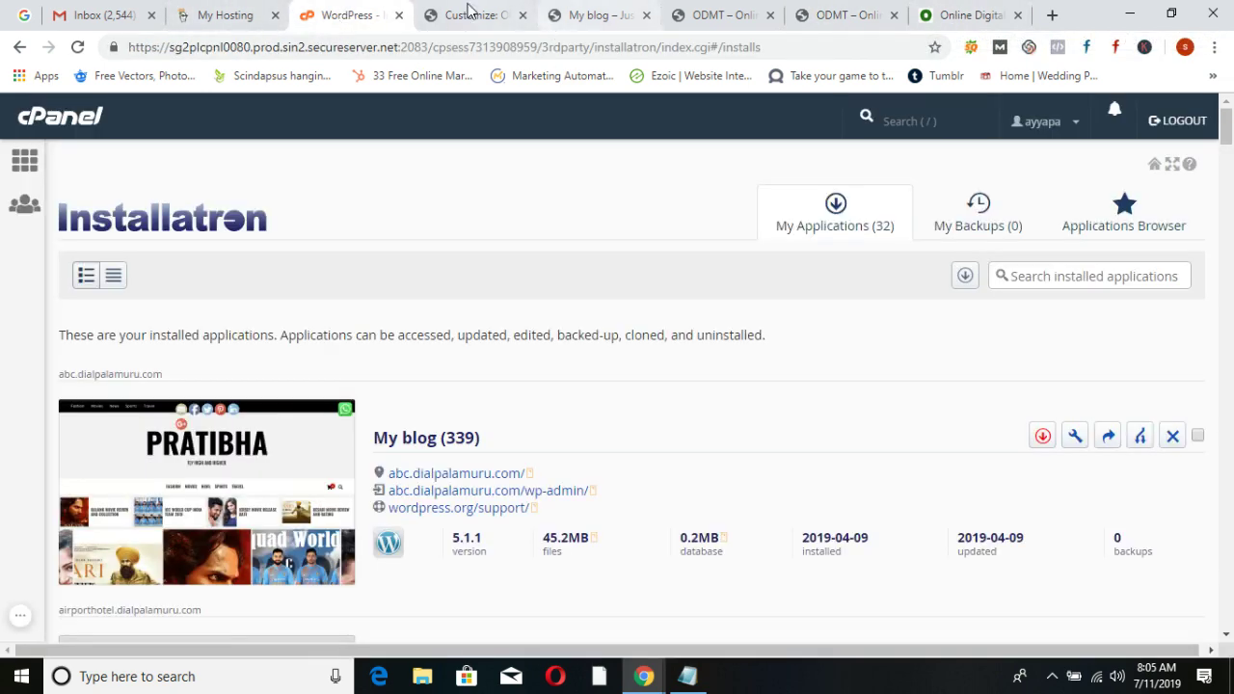
left_click(466, 12)
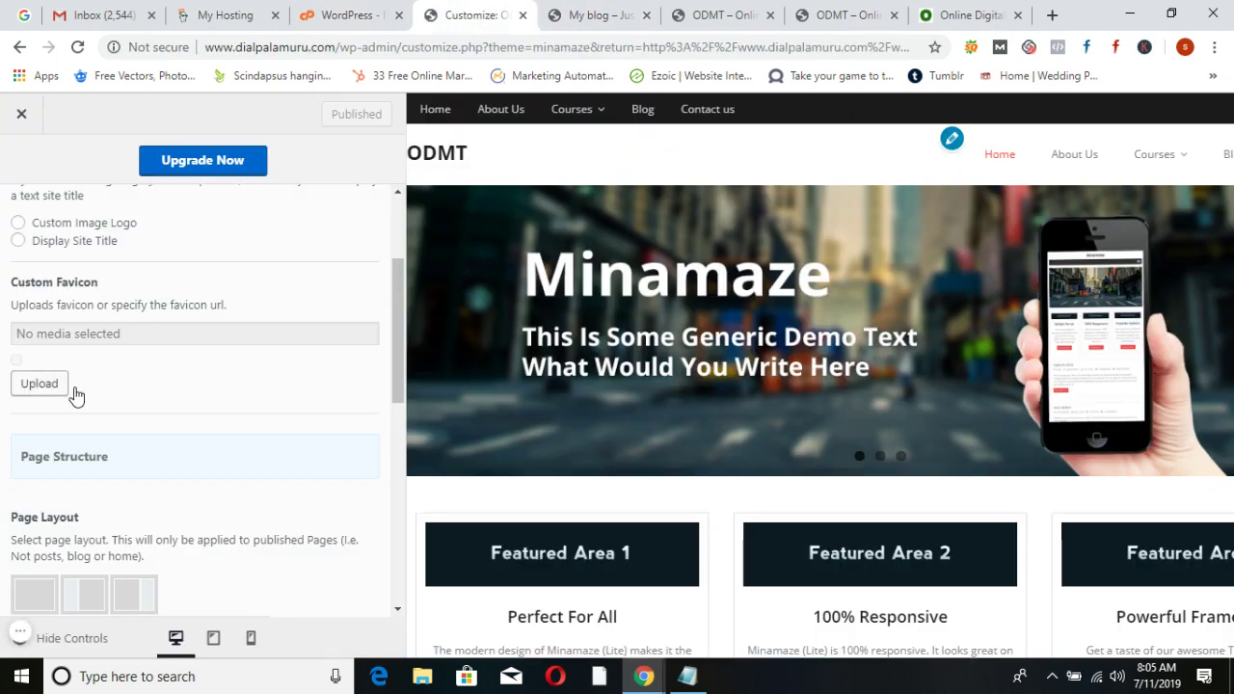
Set the page layout for published pages to the right-sidebar layout
scroll(187, 408, "down", 2)
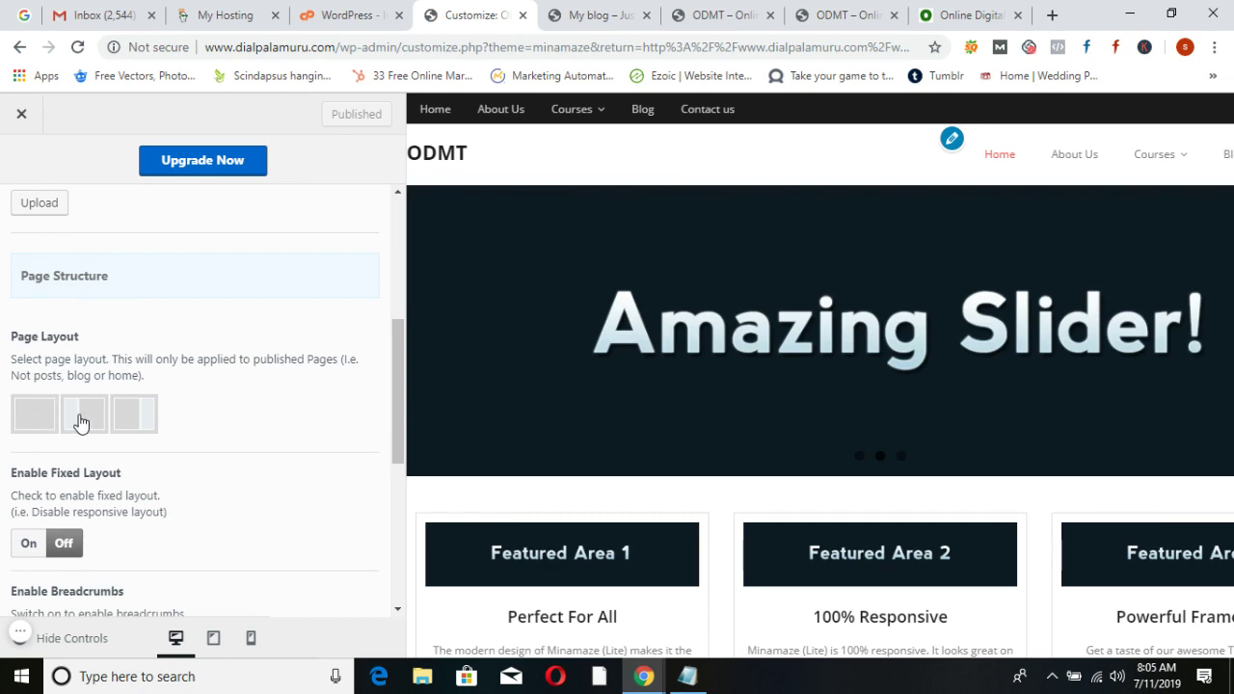
left_click(134, 429)
scroll(363, 452, "down", 1)
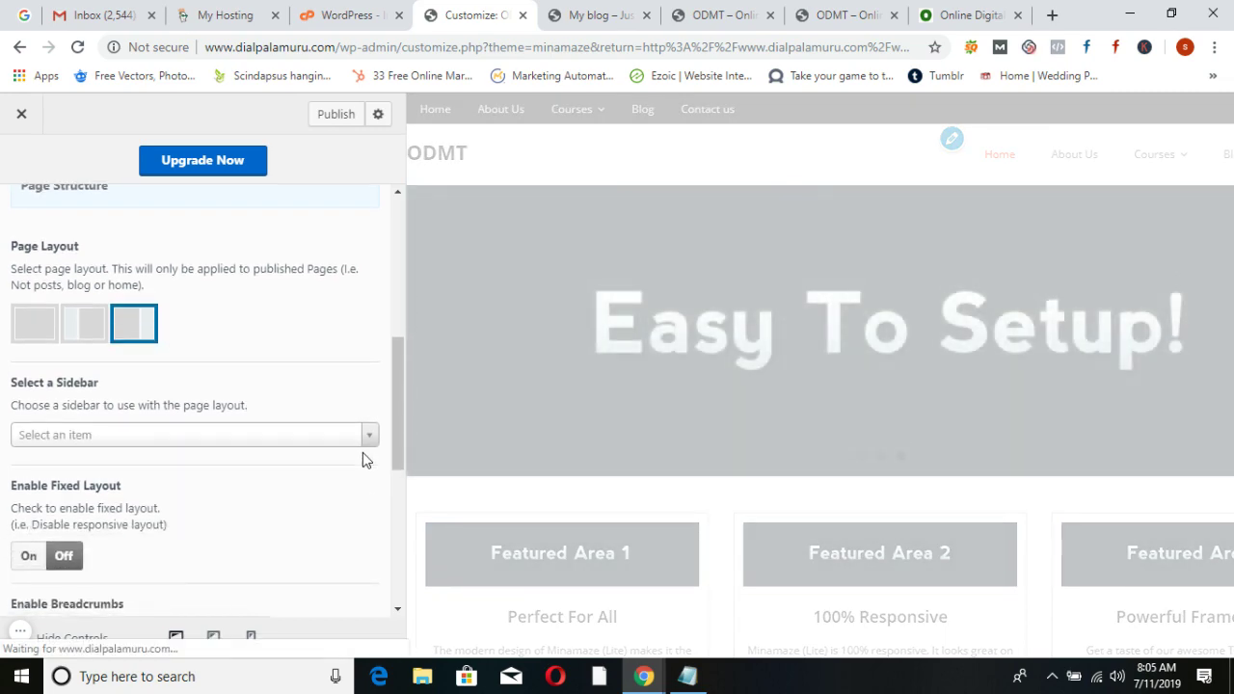
Choose Sidebar as the sidebar used with the page layout
left_click(368, 435)
left_click(69, 483)
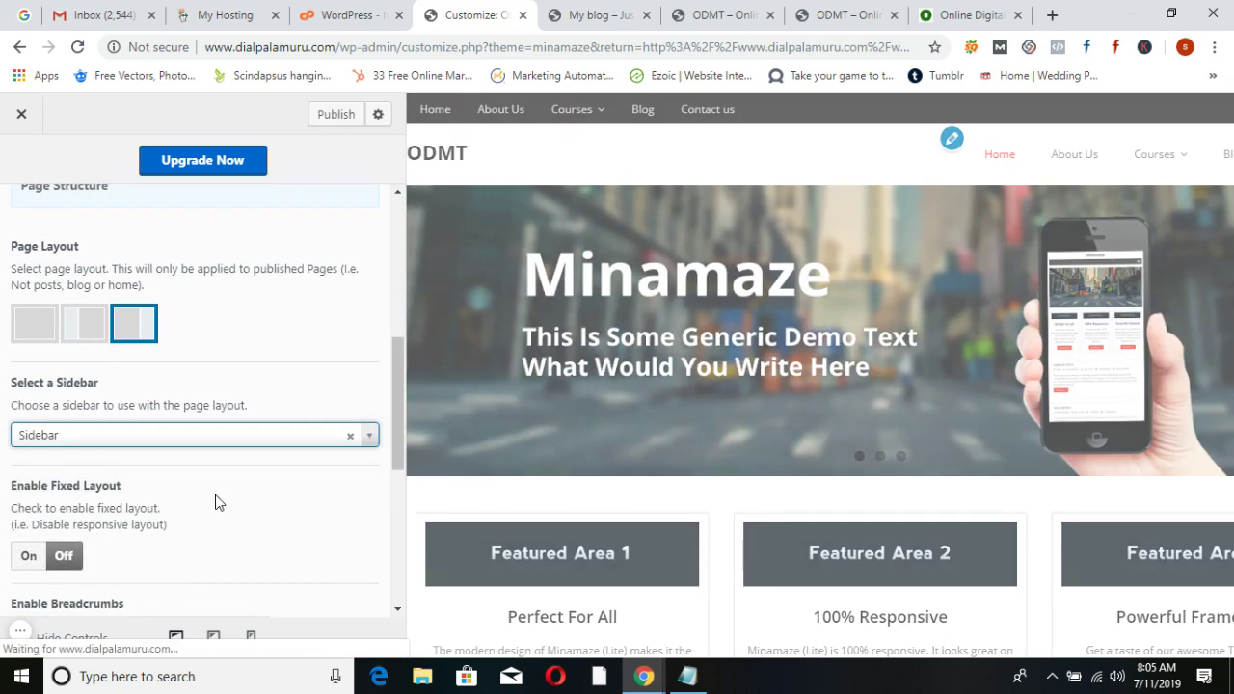
Try the fixed layout option in the site preview and switch it back off
scroll(220, 499, "down", 2)
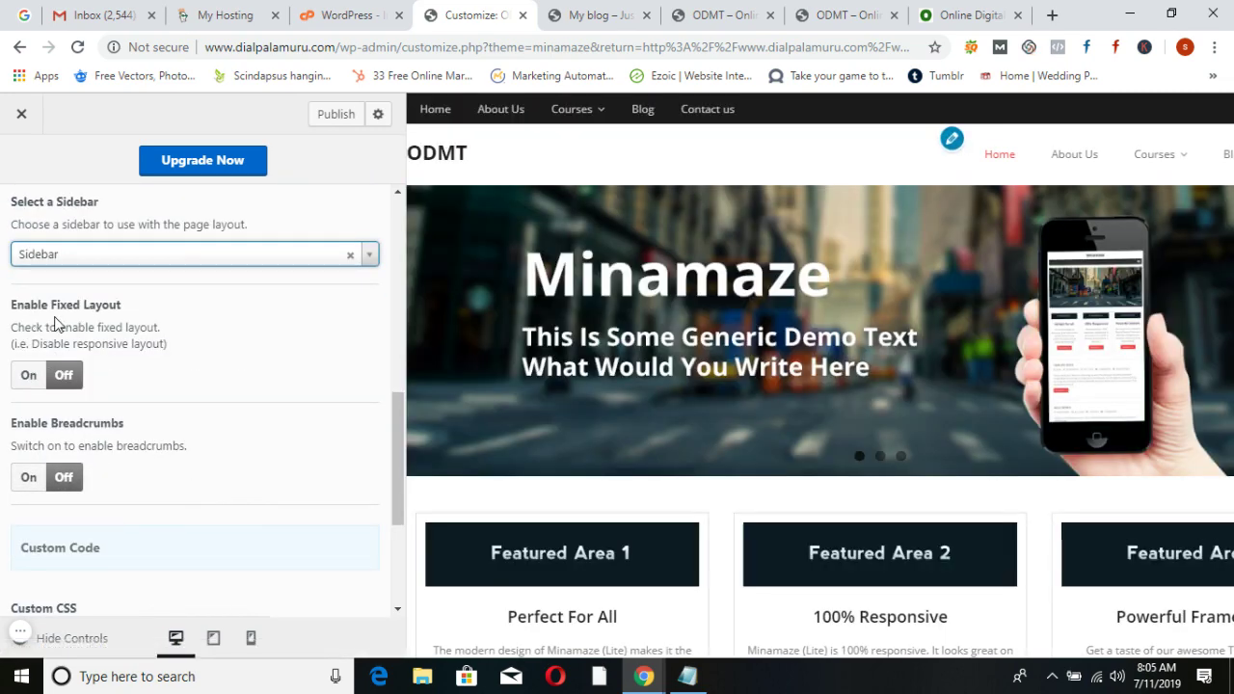
left_click(44, 379)
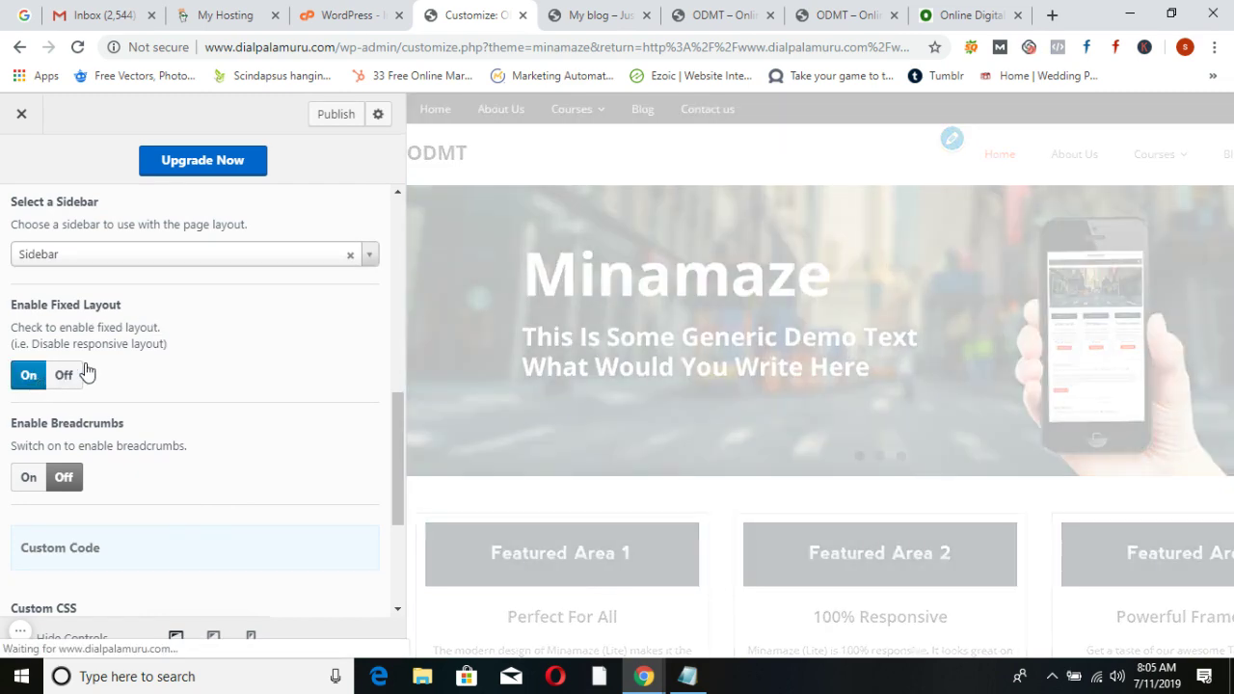
scroll(751, 429, "down", 3)
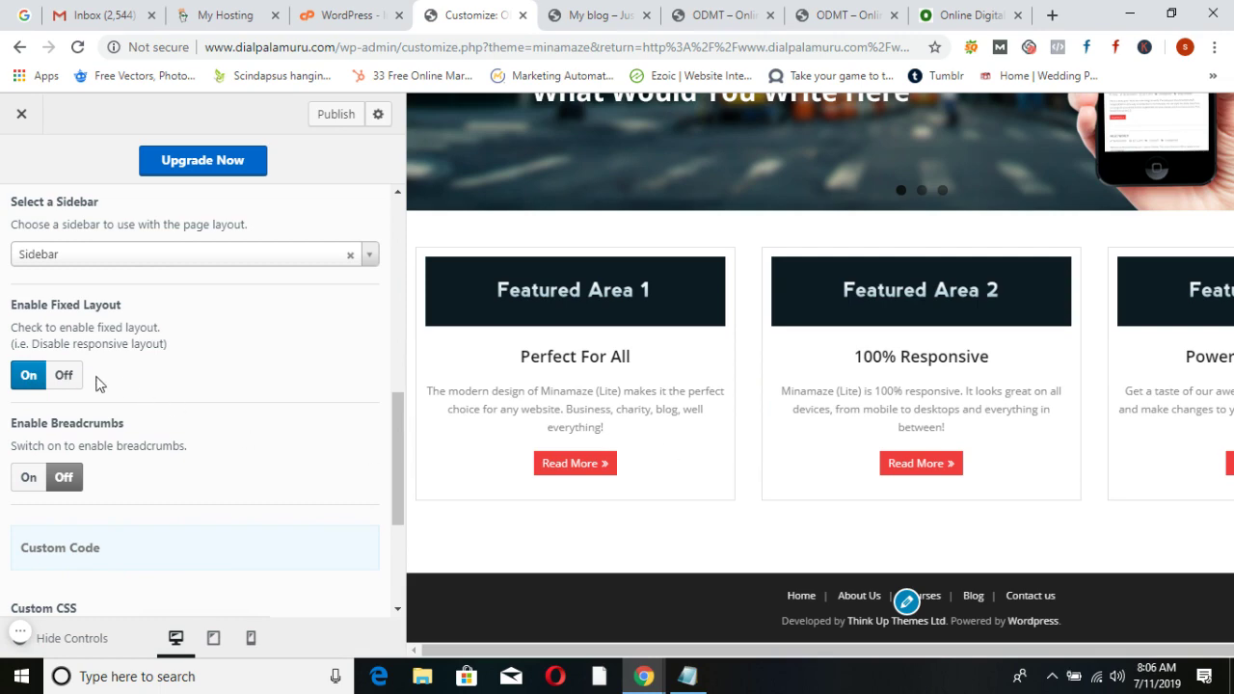
left_click(64, 376)
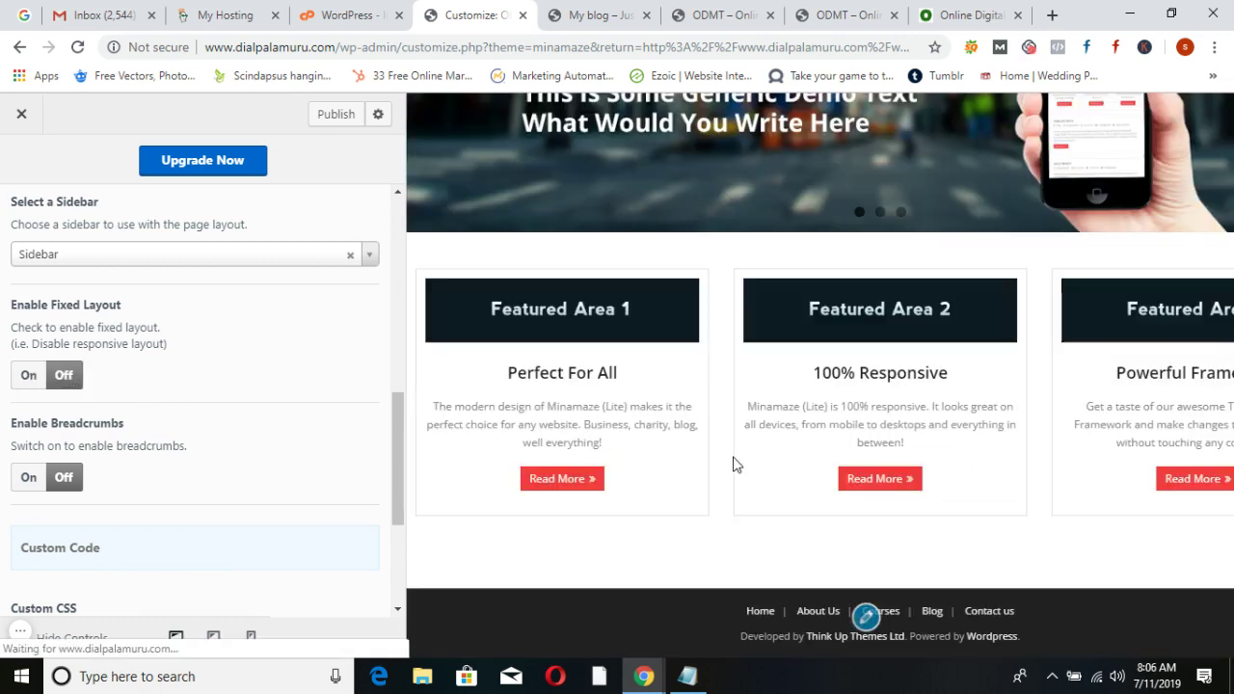
Review the breadcrumbs option, check the Student Zone page of odmt.in, and return to the customizer's Custom Code settings
scroll(244, 448, "down", 2)
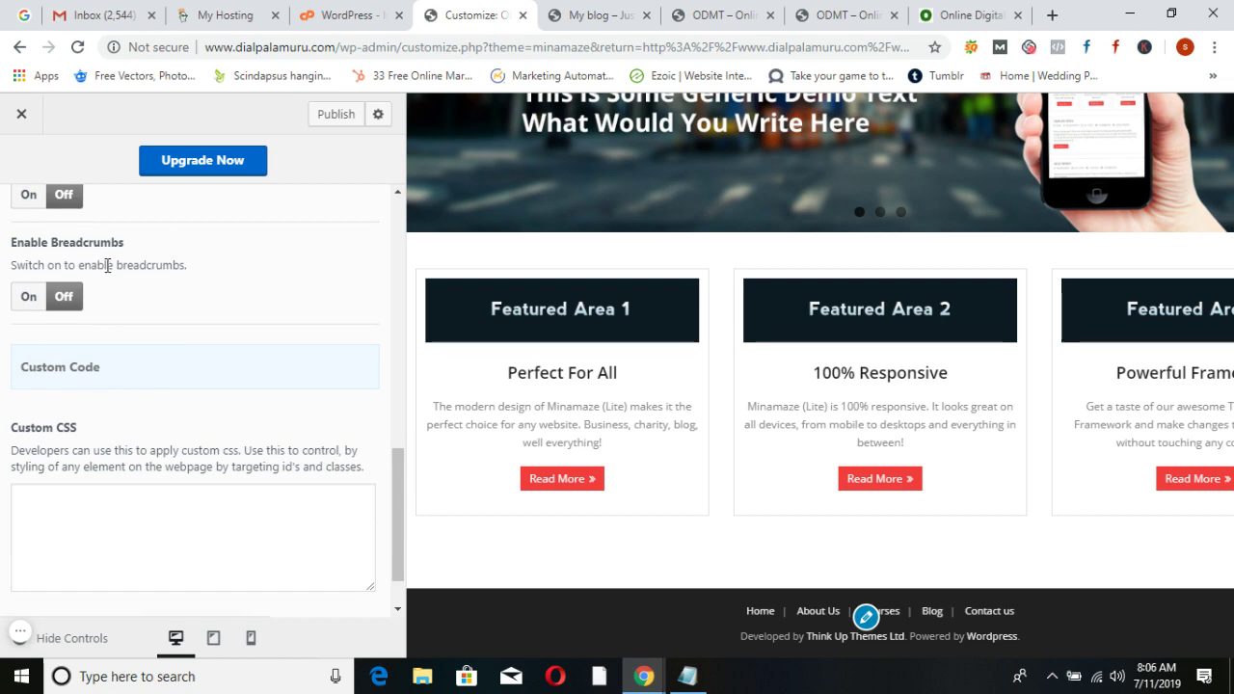
left_click(964, 14)
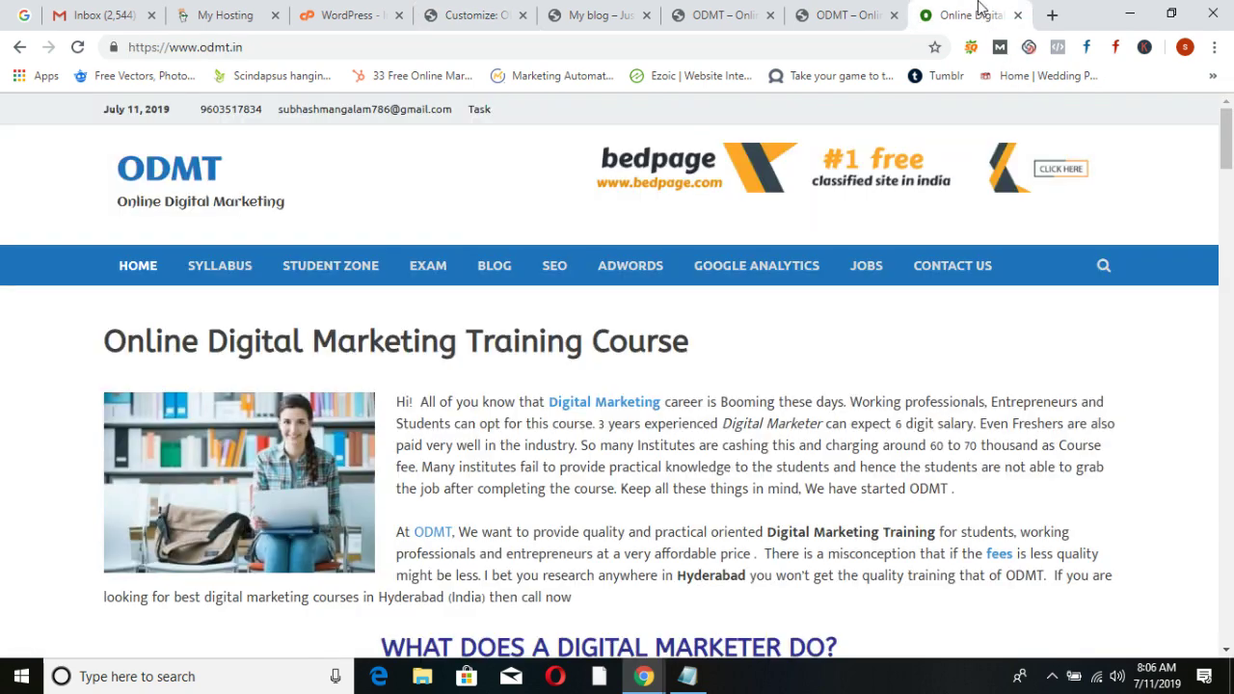
left_click(355, 271)
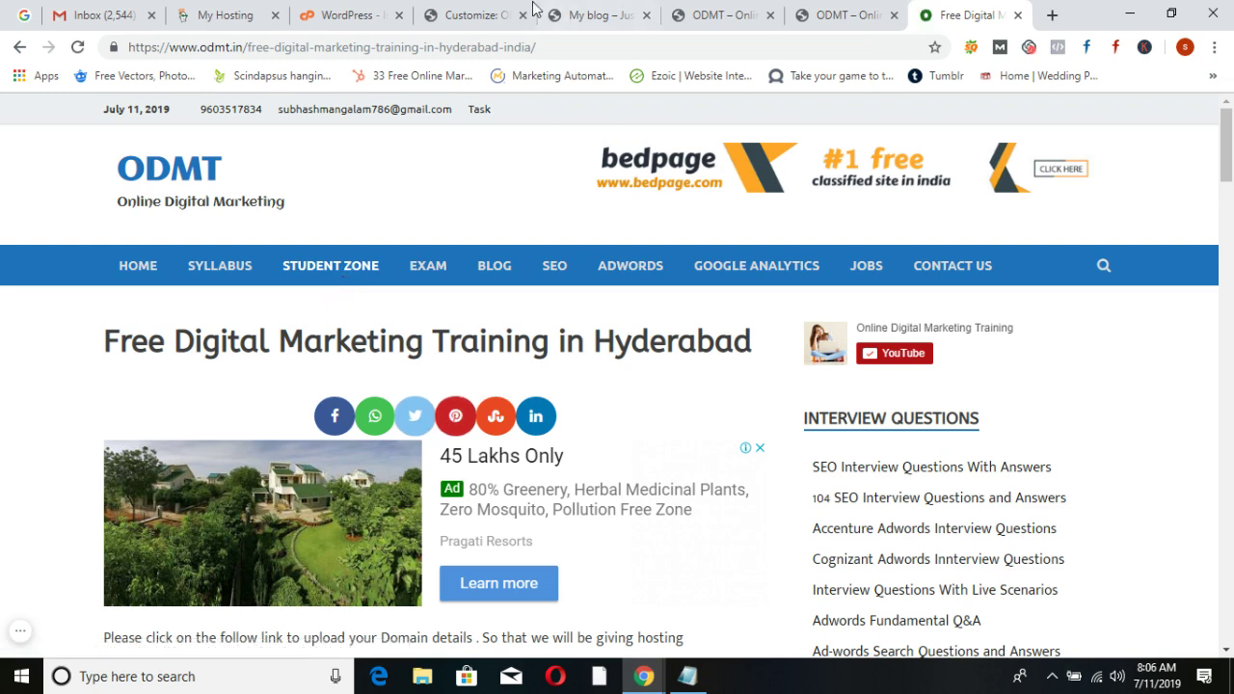
left_click(469, 14)
scroll(187, 338, "down", 1)
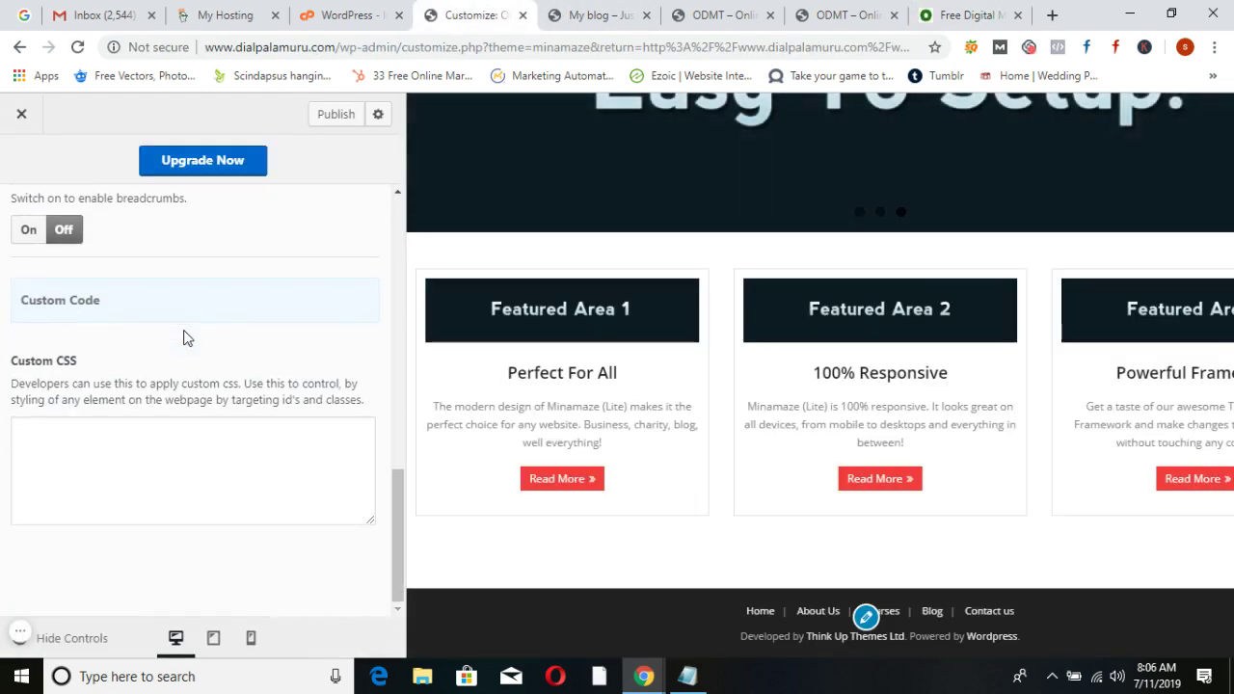
Go to the Homepage settings of the Theme Options and choose the homepage layout without a sidebar
scroll(187, 338, "up", 10)
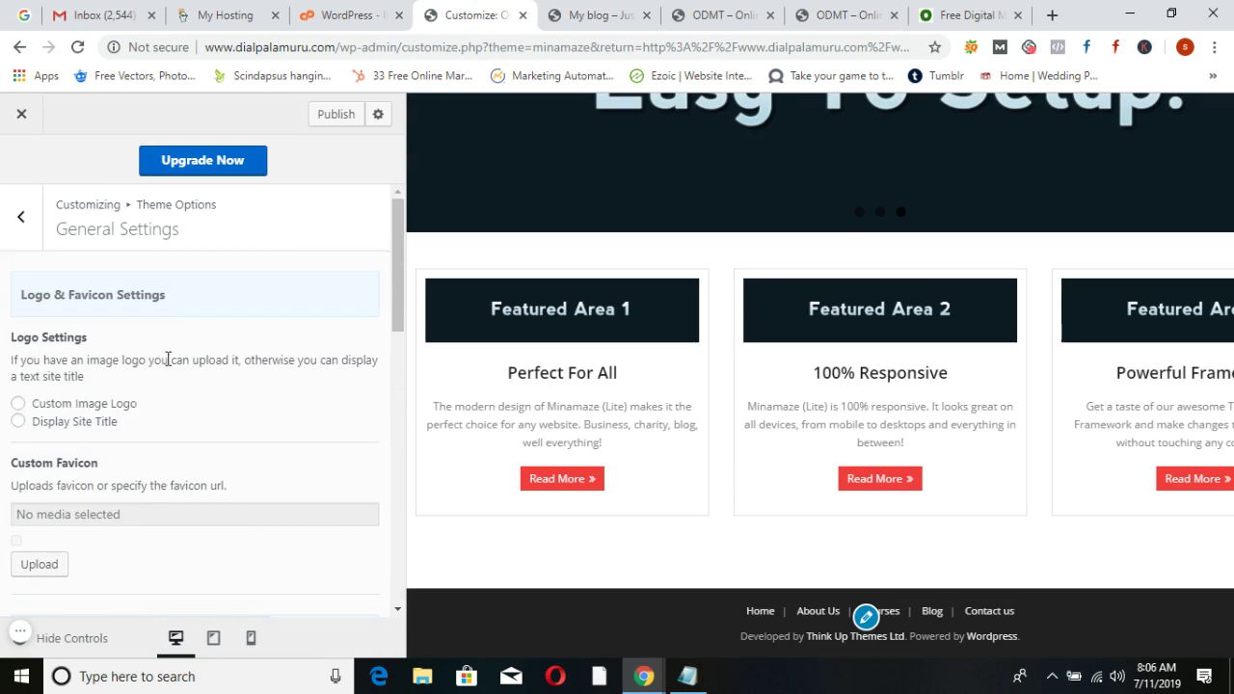
left_click(27, 229)
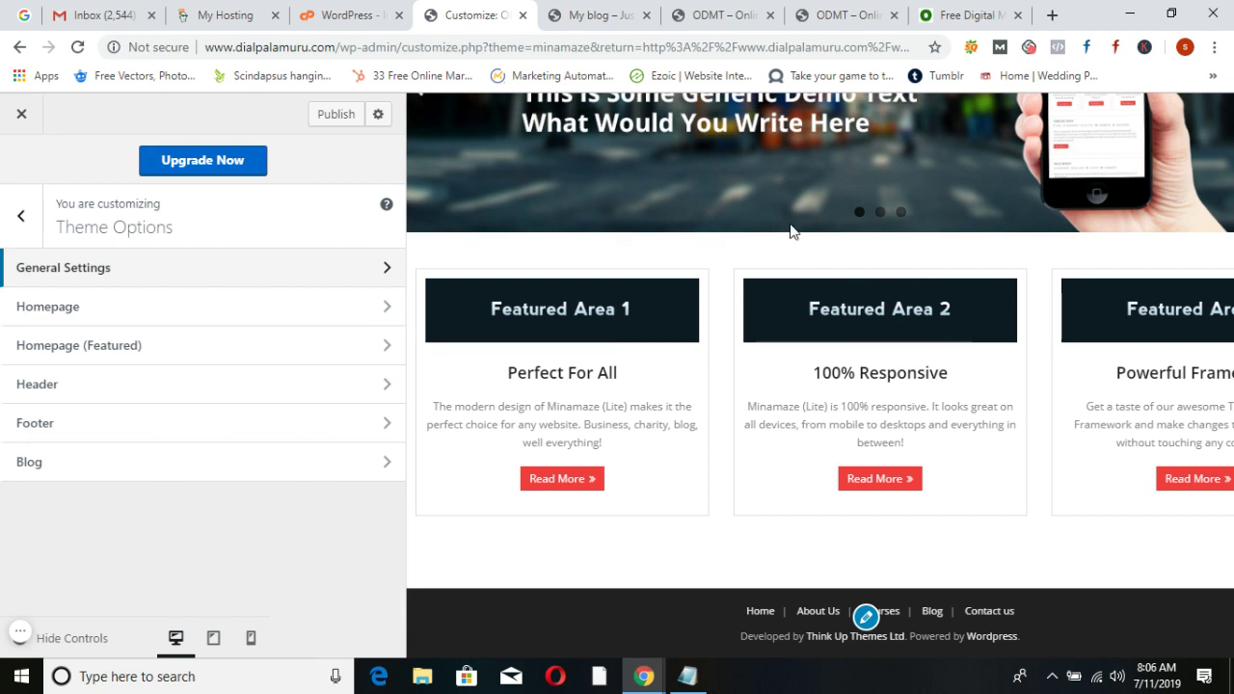
left_click(385, 306)
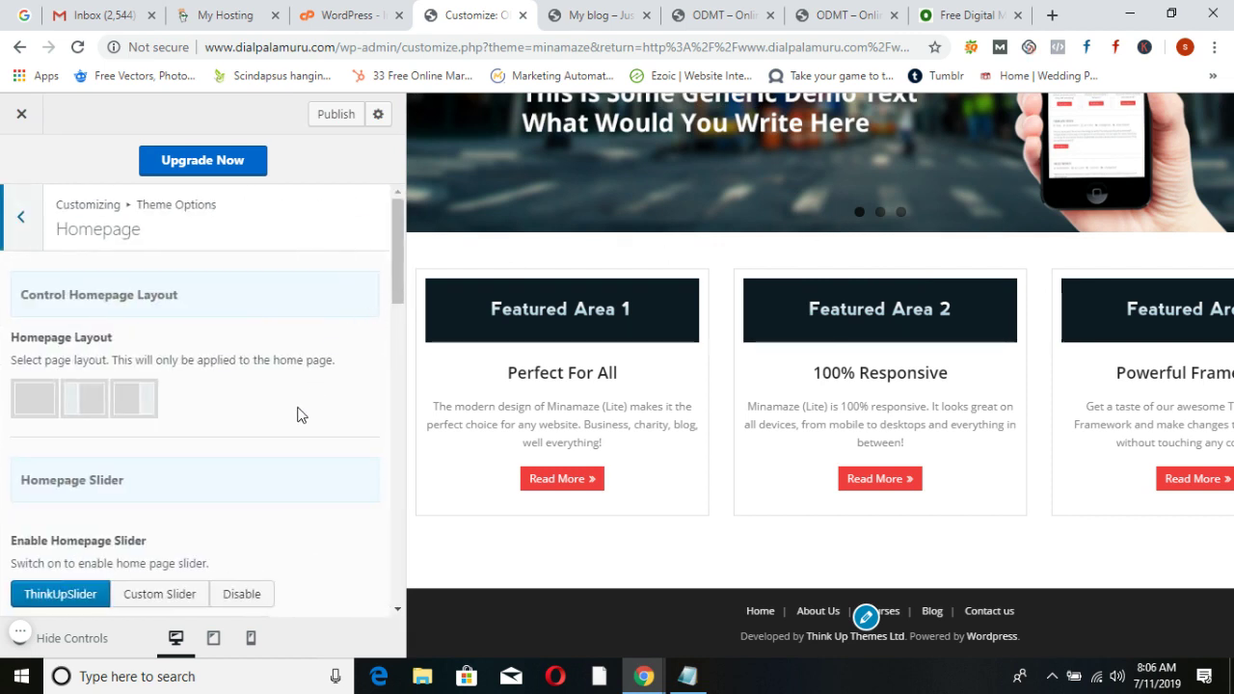
scroll(193, 400, "down", 1)
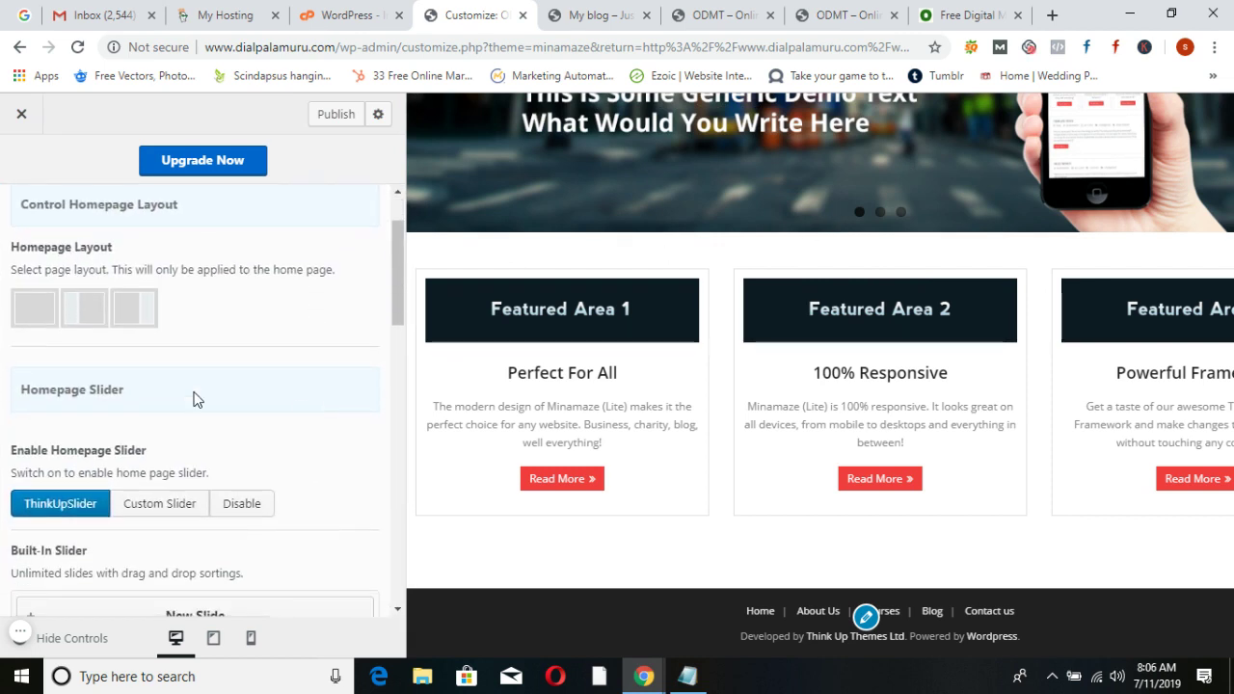
left_click(31, 311)
Expand the existing slide of the built-in homepage slider and add two more slides
scroll(303, 380, "down", 3)
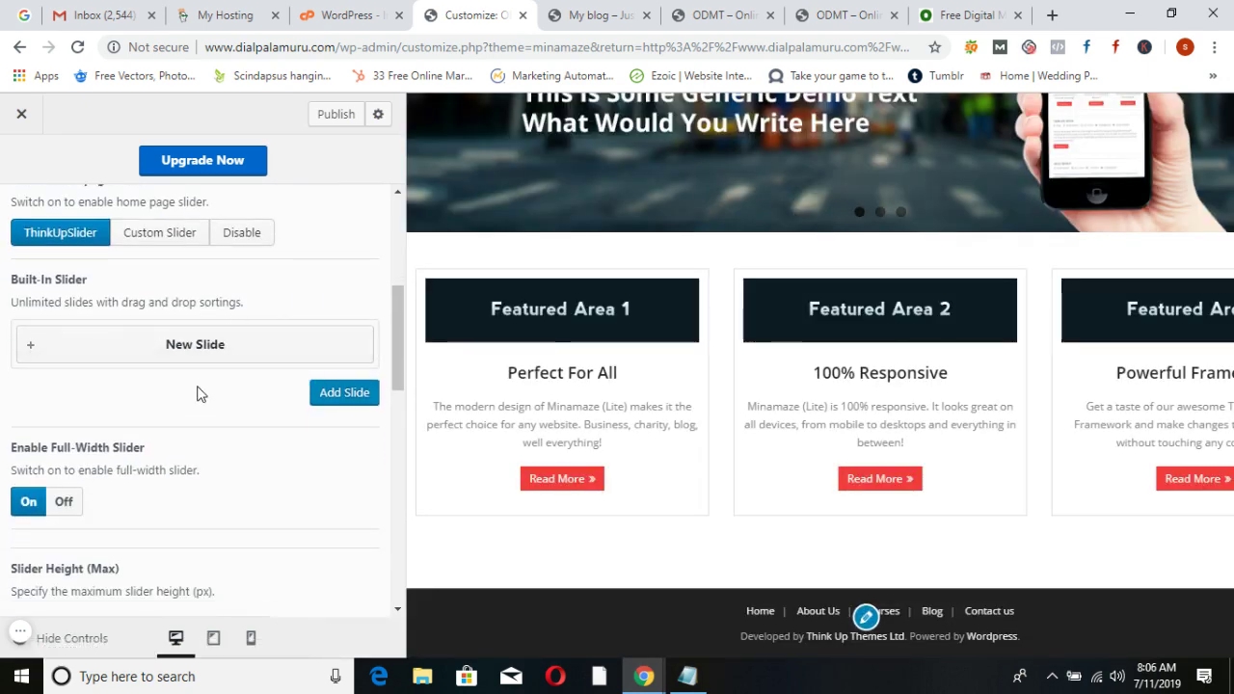
left_click(41, 350)
scroll(218, 457, "down", 4)
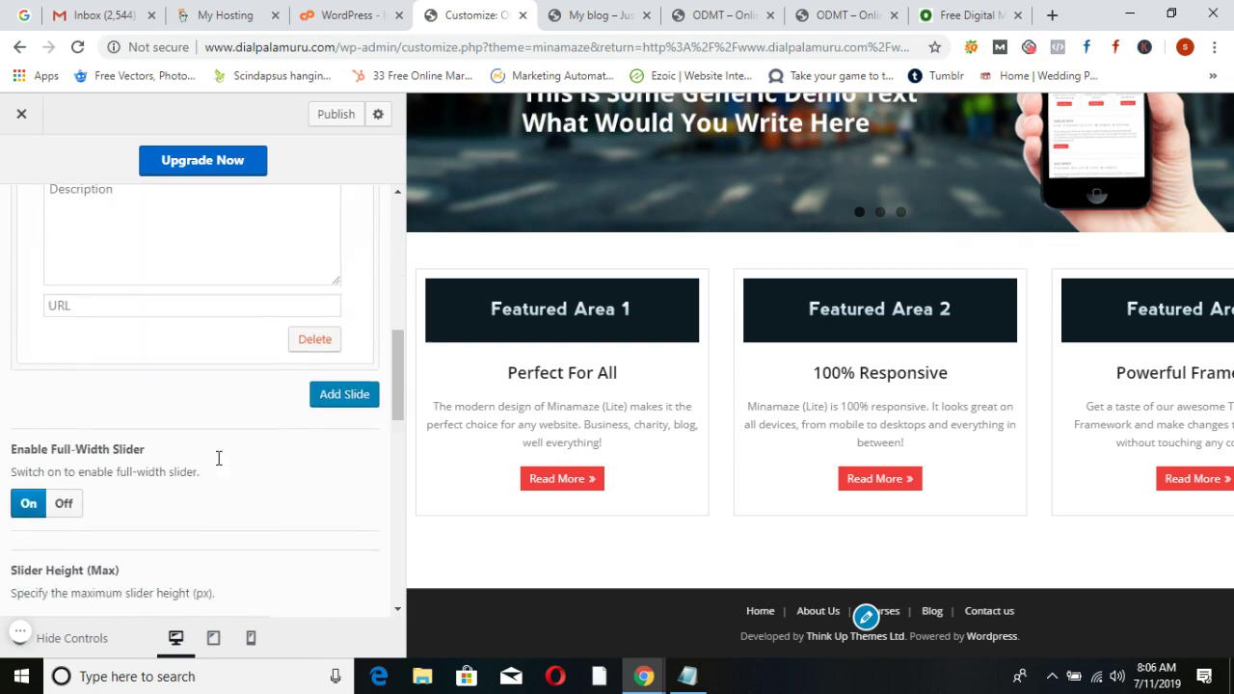
scroll(222, 459, "up", 1)
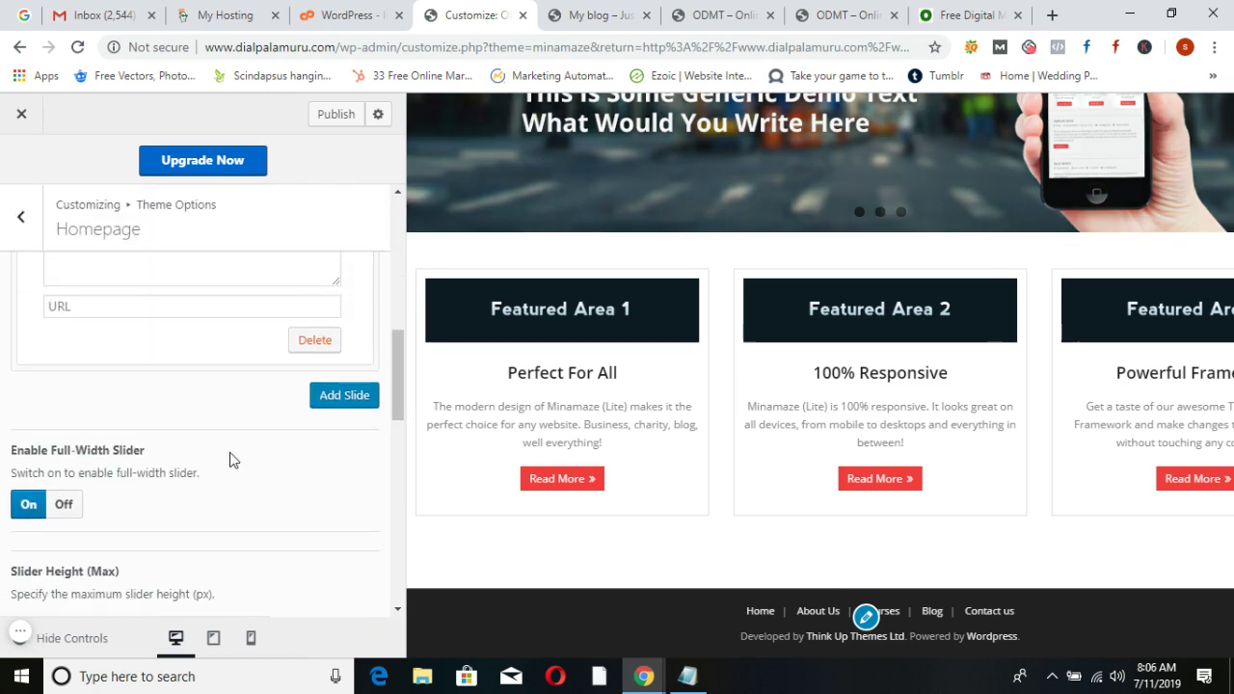
left_click(336, 395)
scroll(348, 459, "down", 3)
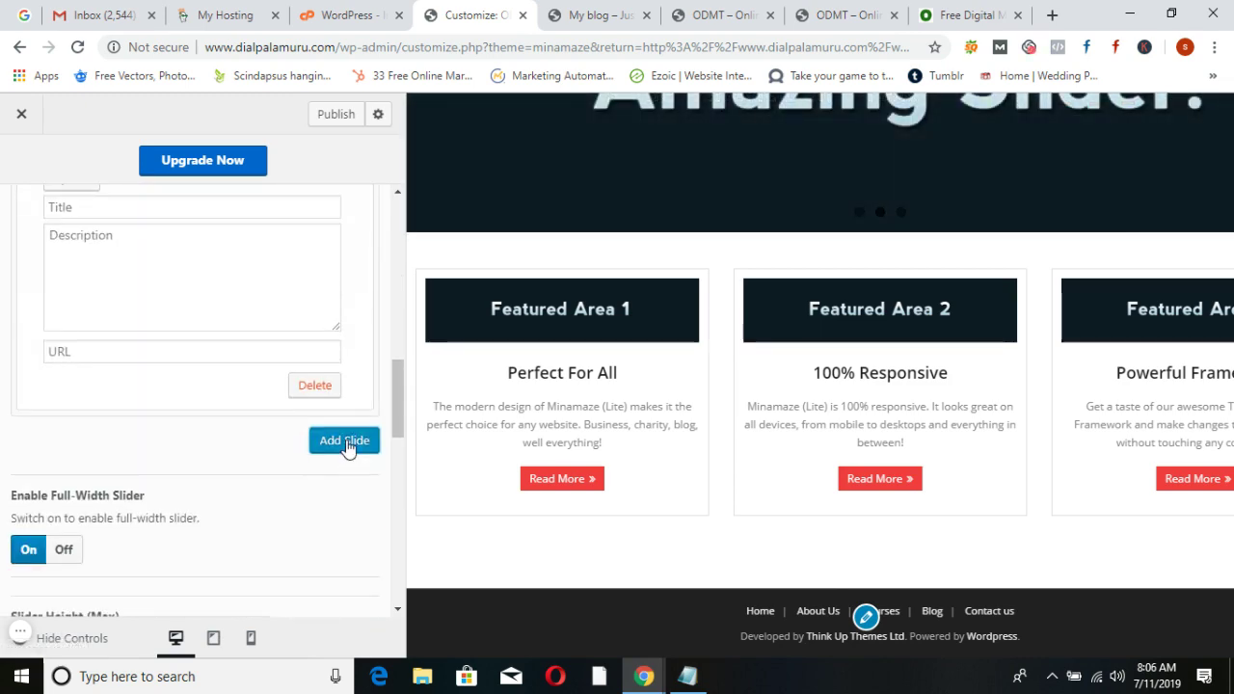
left_click(347, 440)
scroll(347, 444, "down", 5)
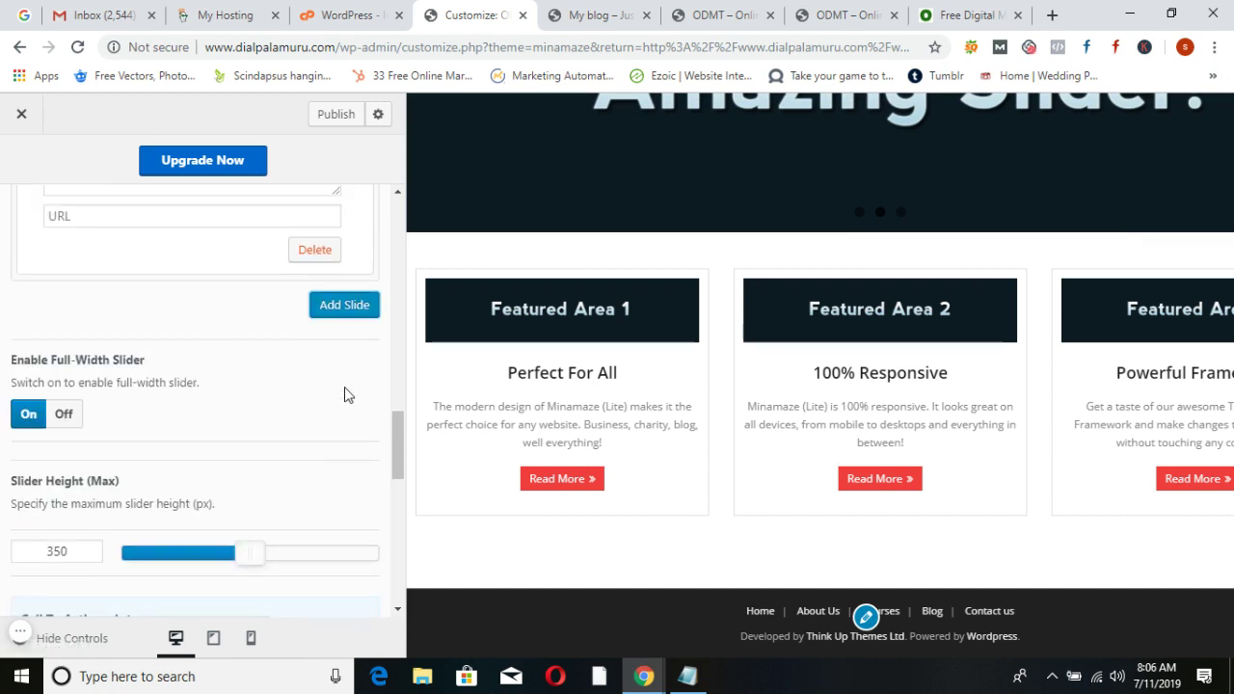
scroll(348, 396, "up", 10)
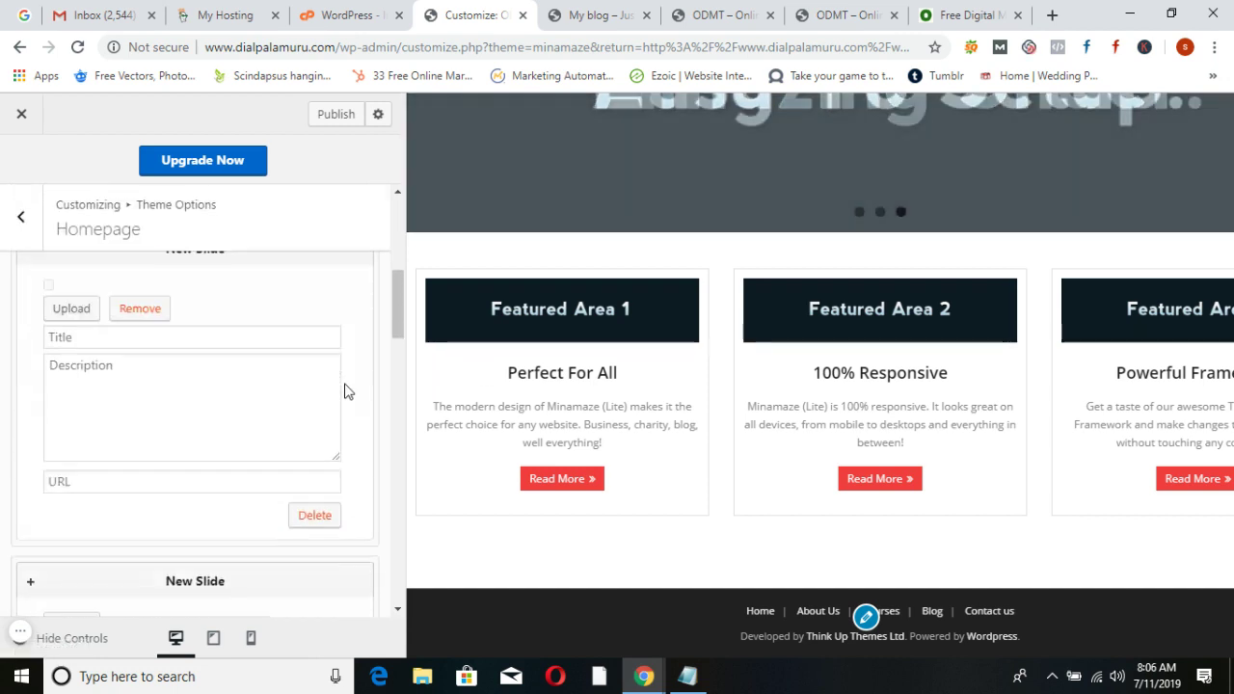
scroll(344, 391, "up", 2)
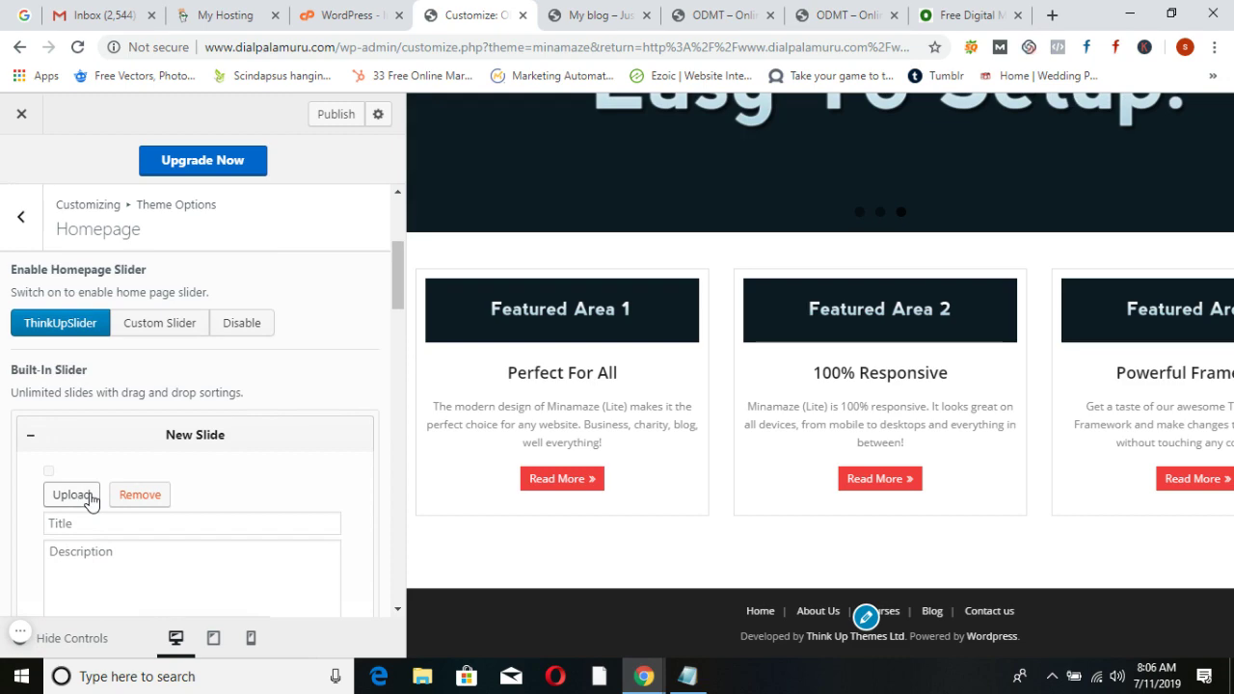
scroll(920, 330, "up", 3)
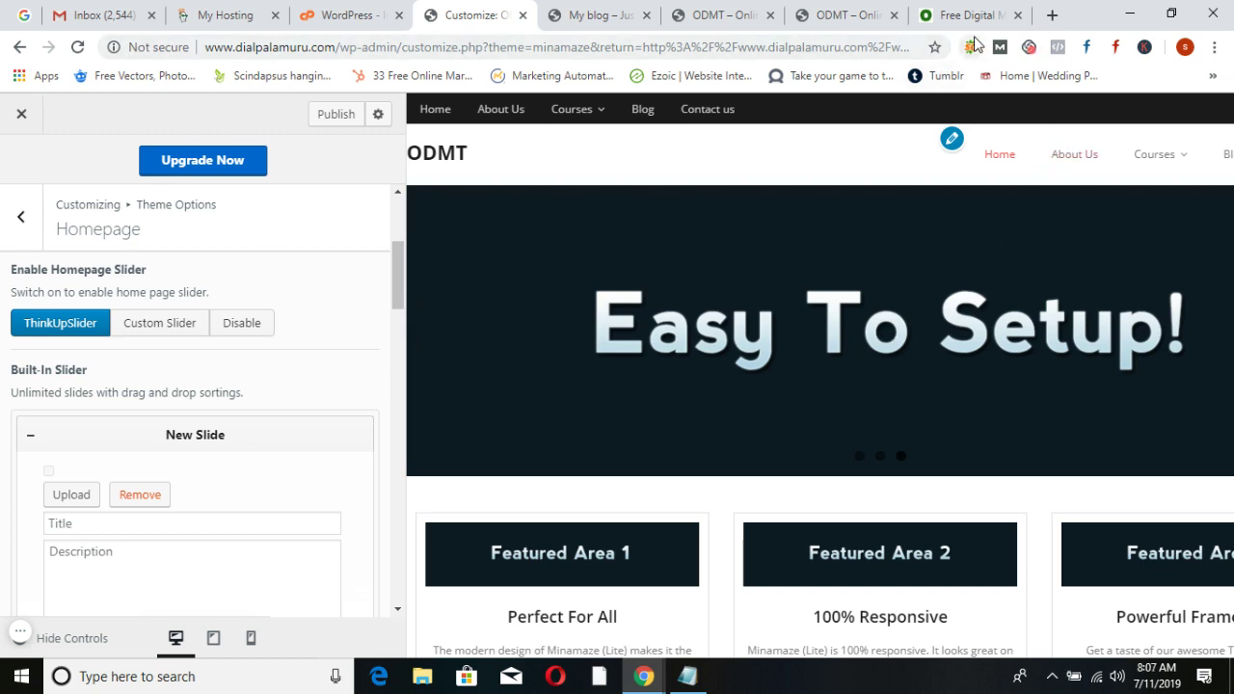
Open Google in a new browser tab and search its images for "students"
left_click(1052, 14)
type("goo")
key("Return")
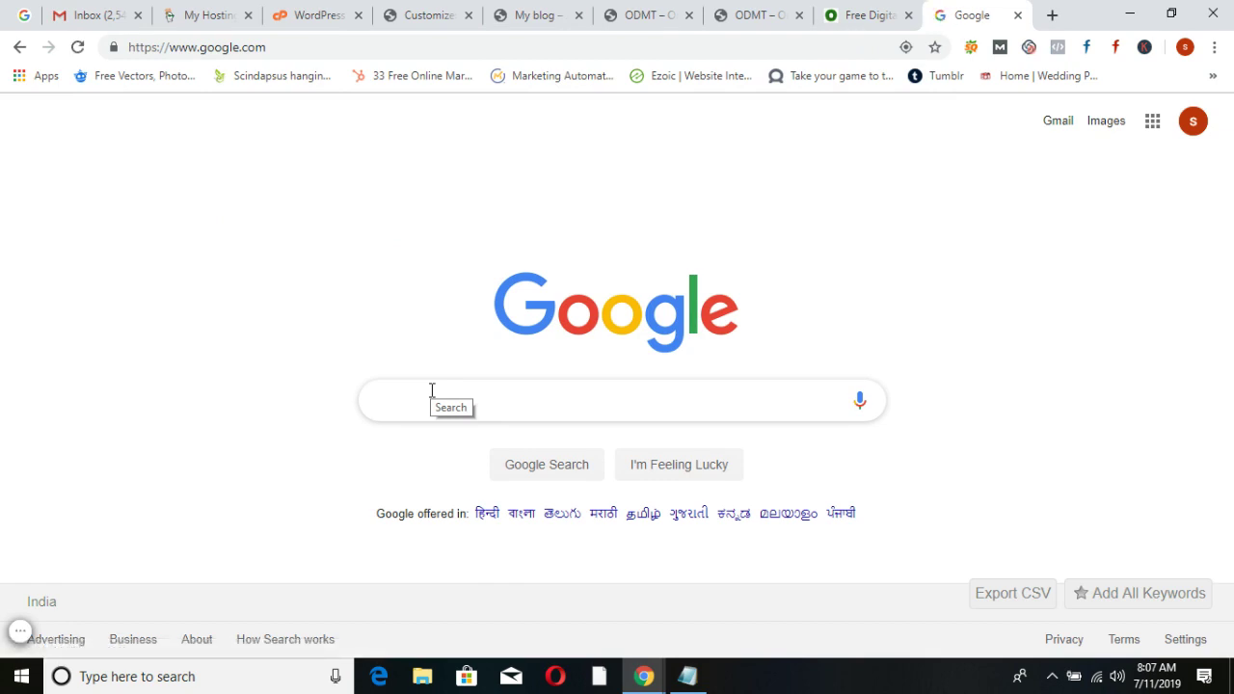
type("students")
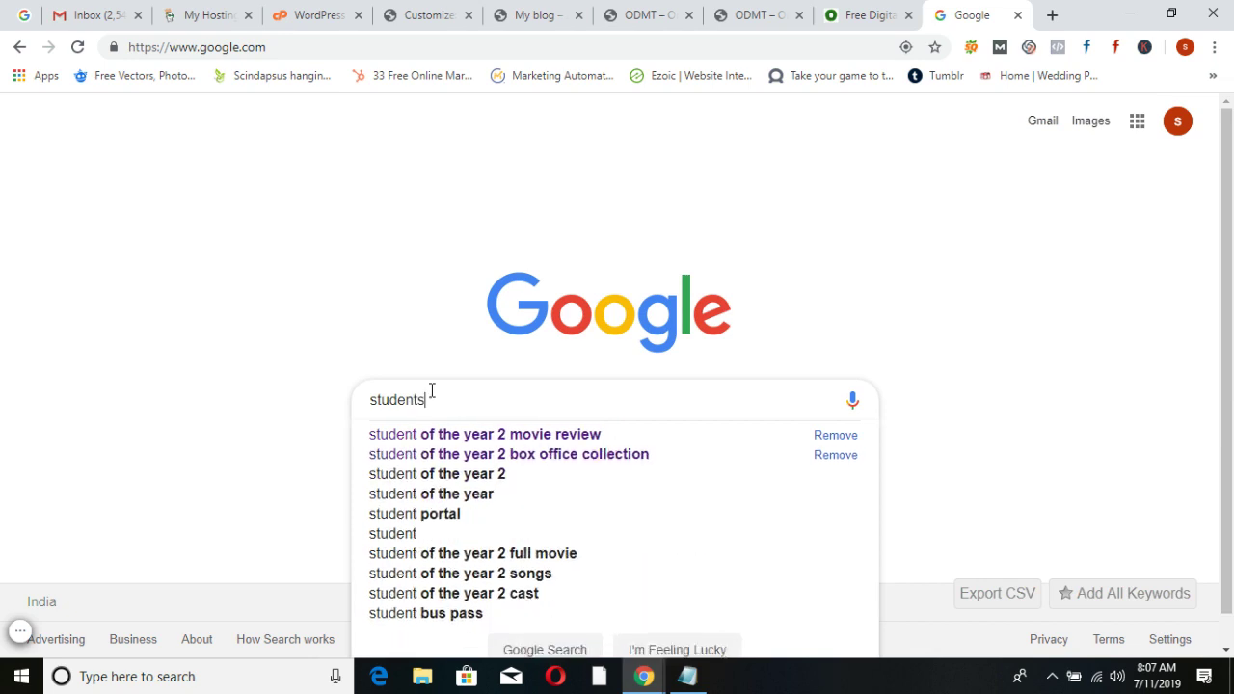
key("Return")
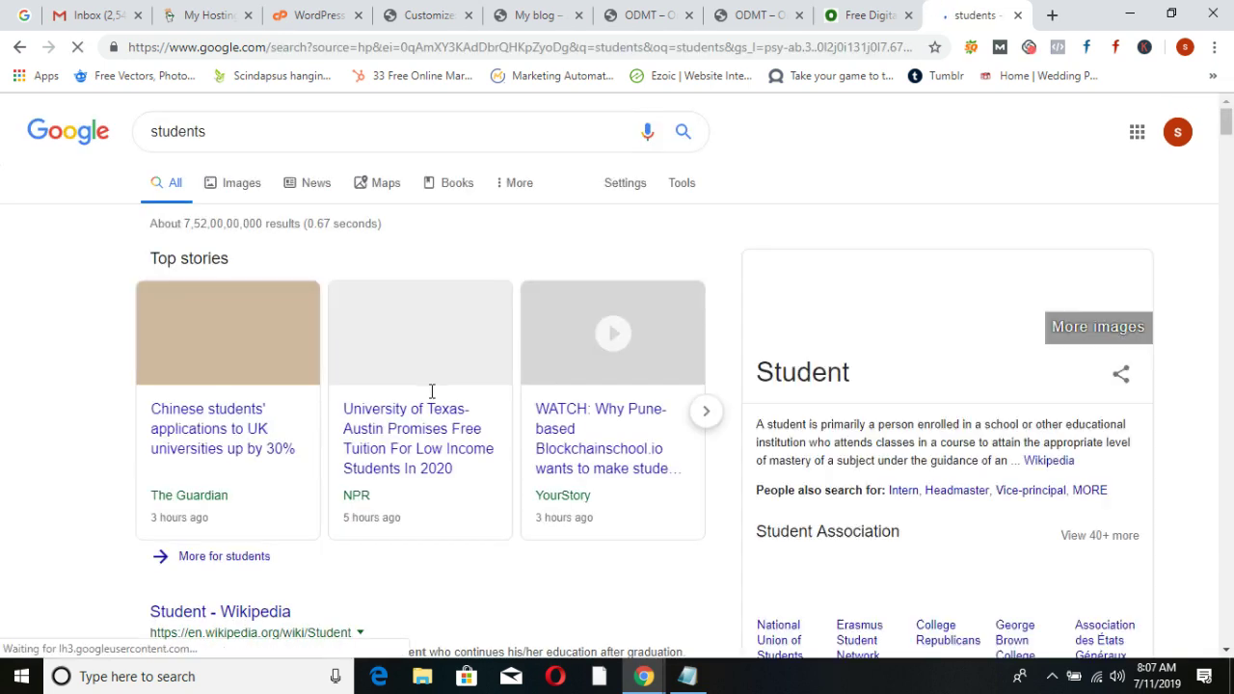
left_click(242, 183)
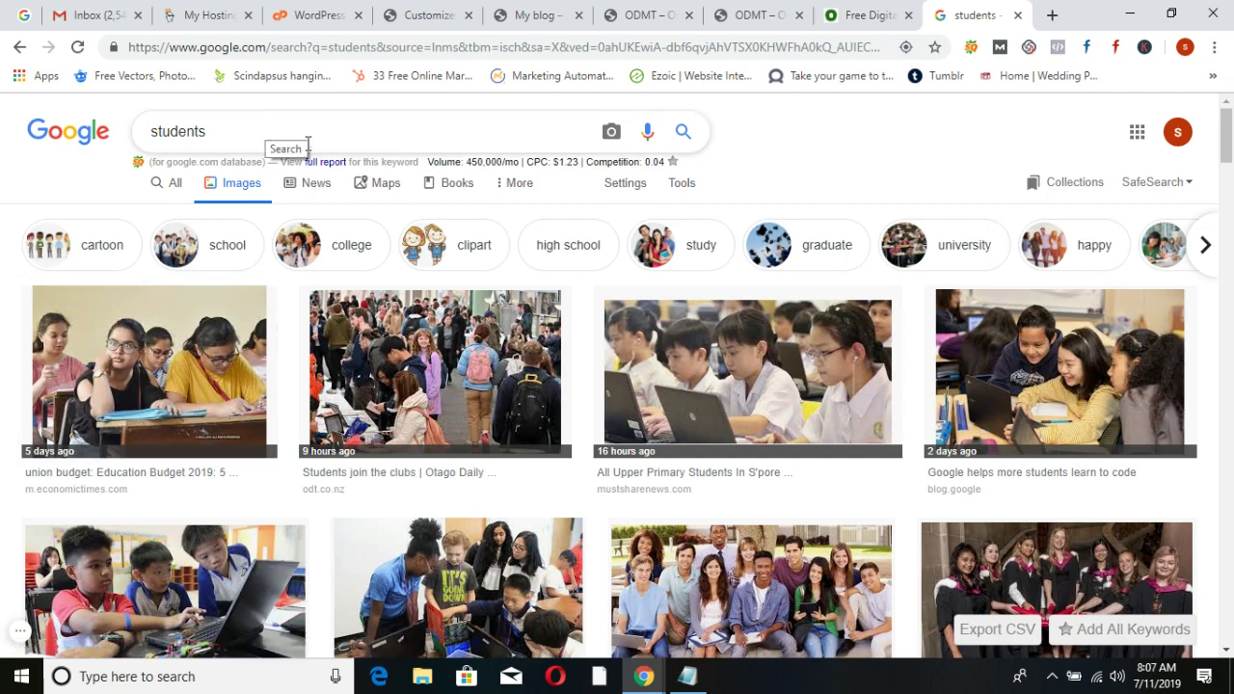
Browse the student images and refine the image search to "students with laptop"
scroll(585, 372, "down", 6)
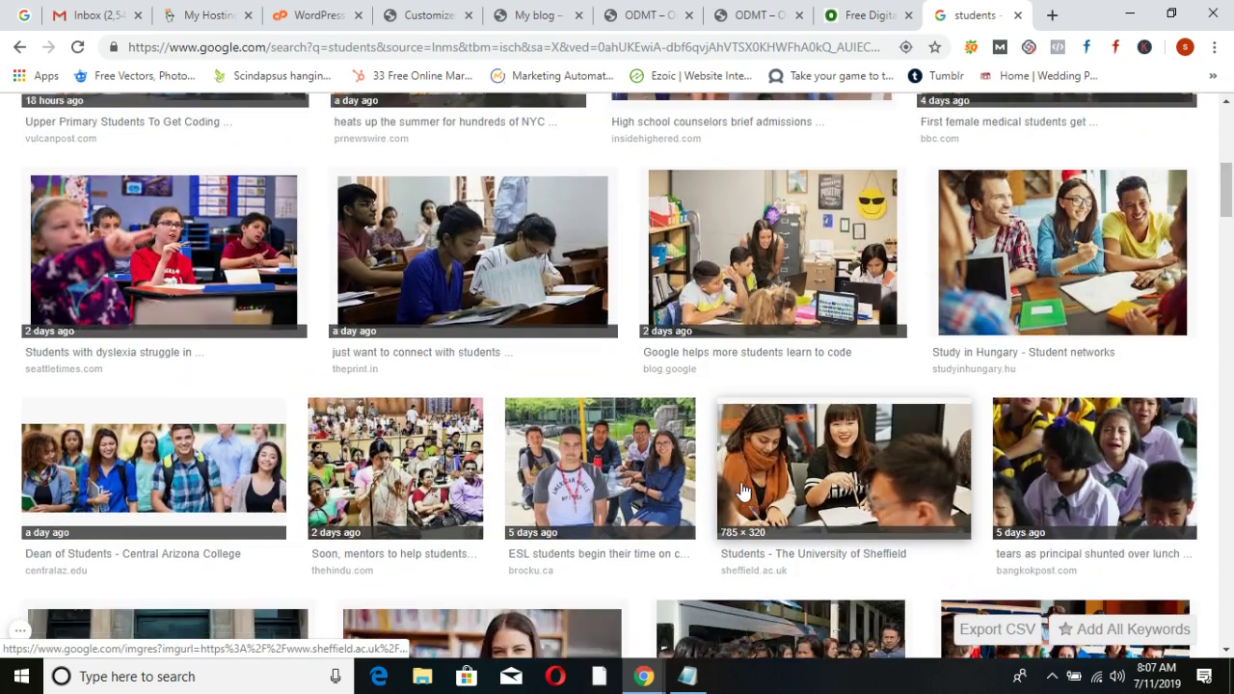
scroll(743, 492, "down", 7)
scroll(743, 487, "up", 3)
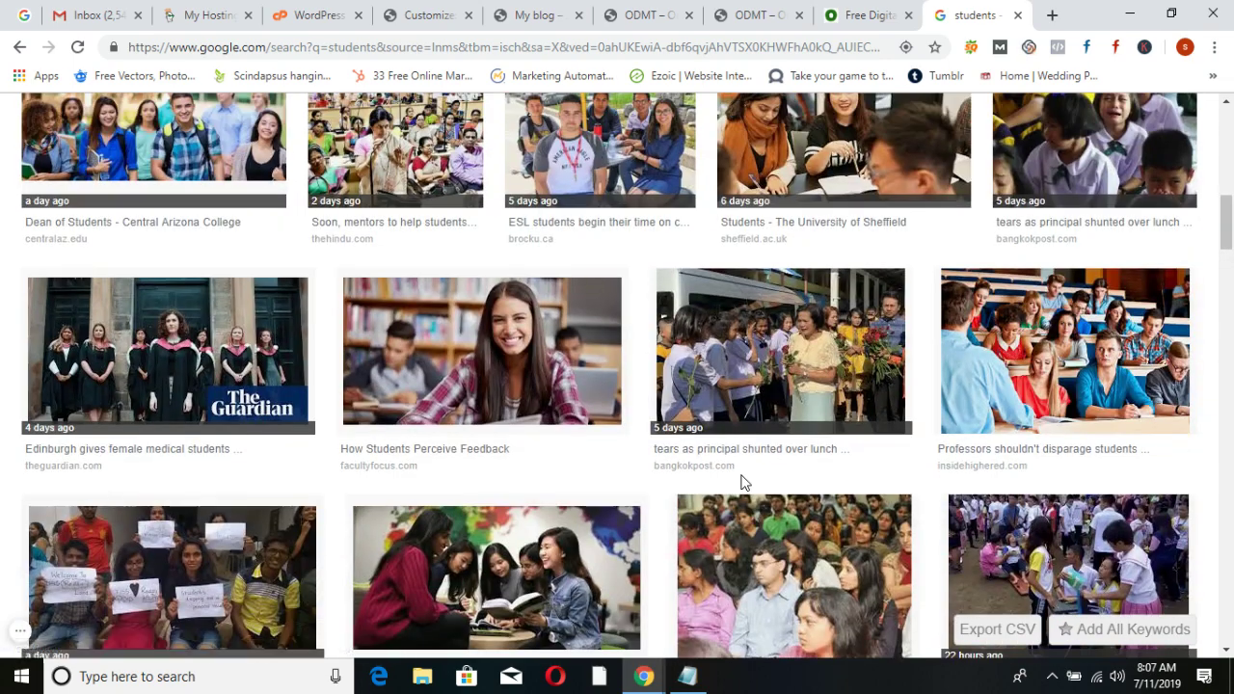
scroll(742, 482, "down", 8)
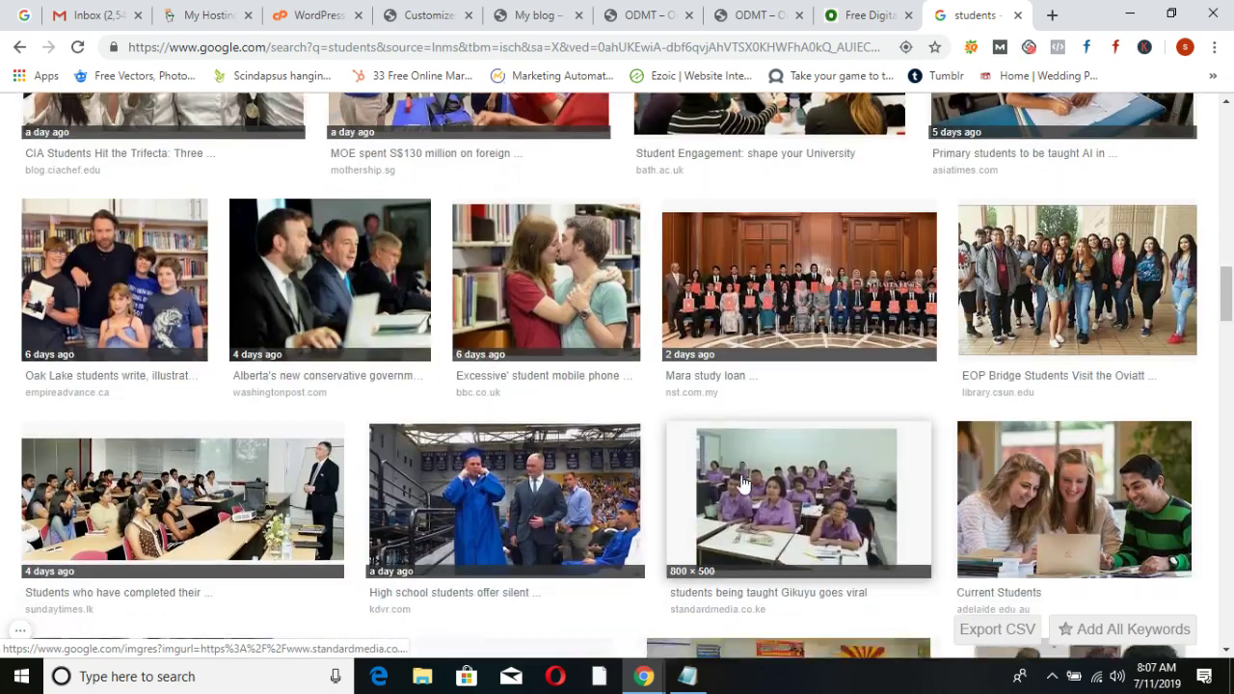
scroll(743, 482, "down", 2)
scroll(743, 480, "up", 19)
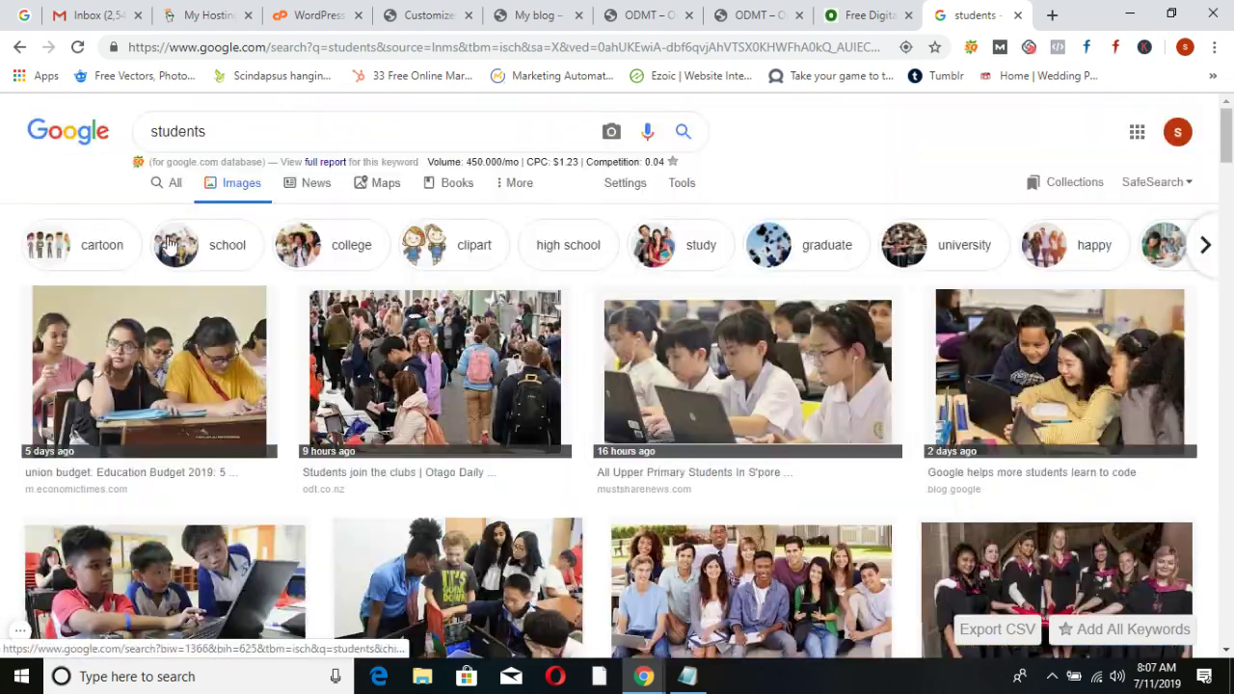
type("th laptop")
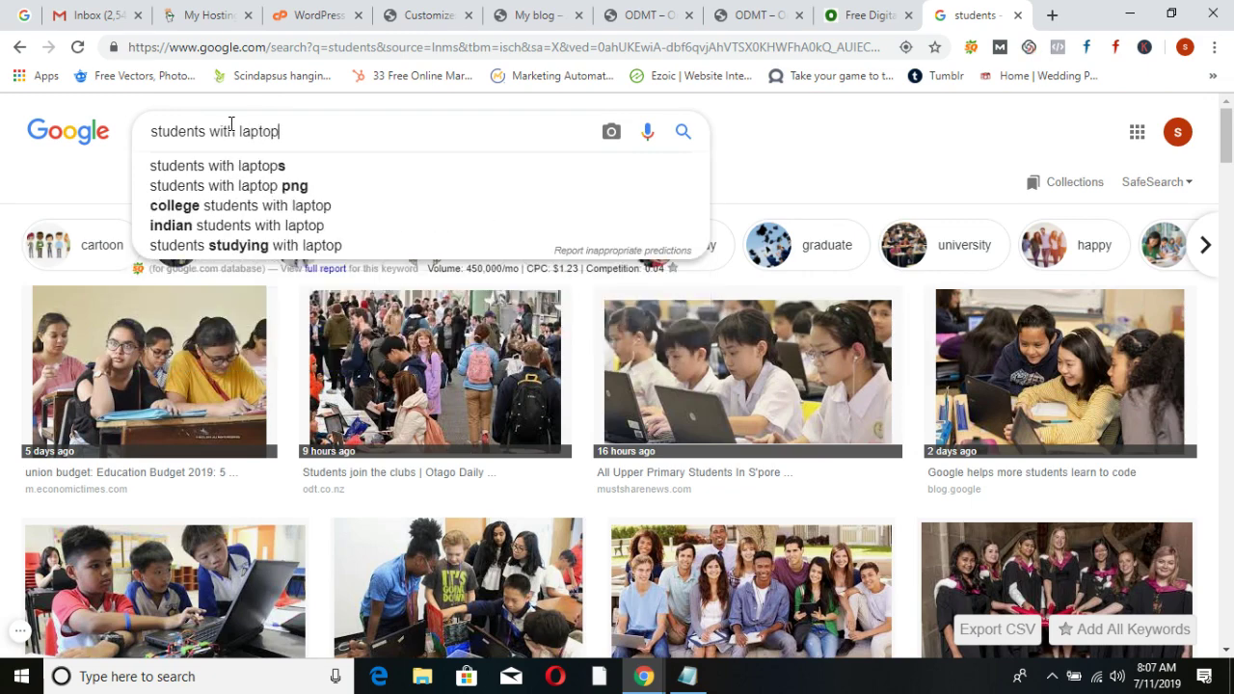
key("Return")
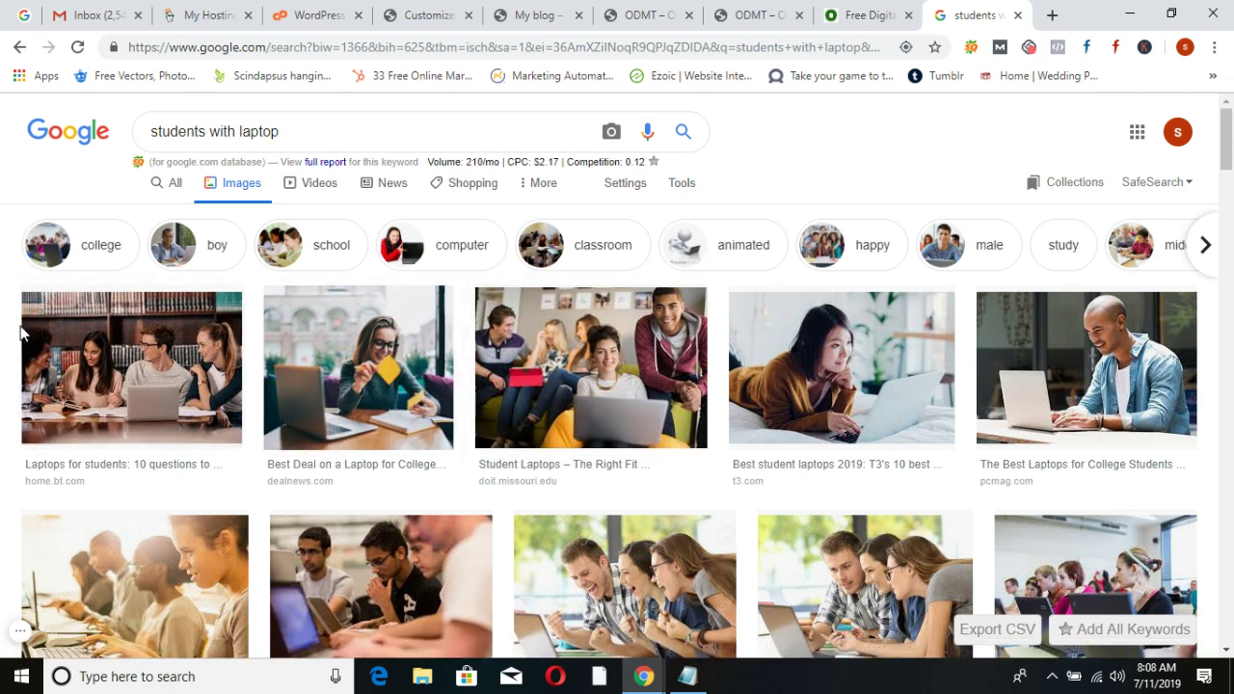
Filter the image results by the usage rights "Labeled for reuse" and browse the filtered pictures
left_click(683, 189)
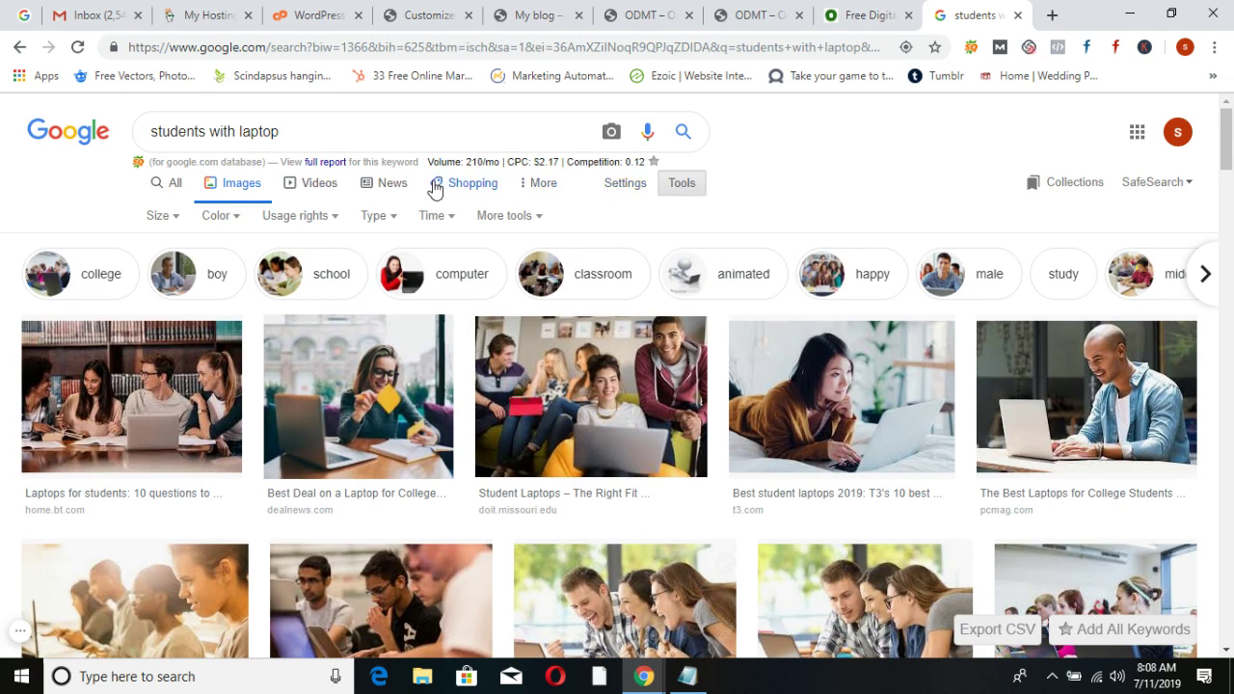
left_click(337, 220)
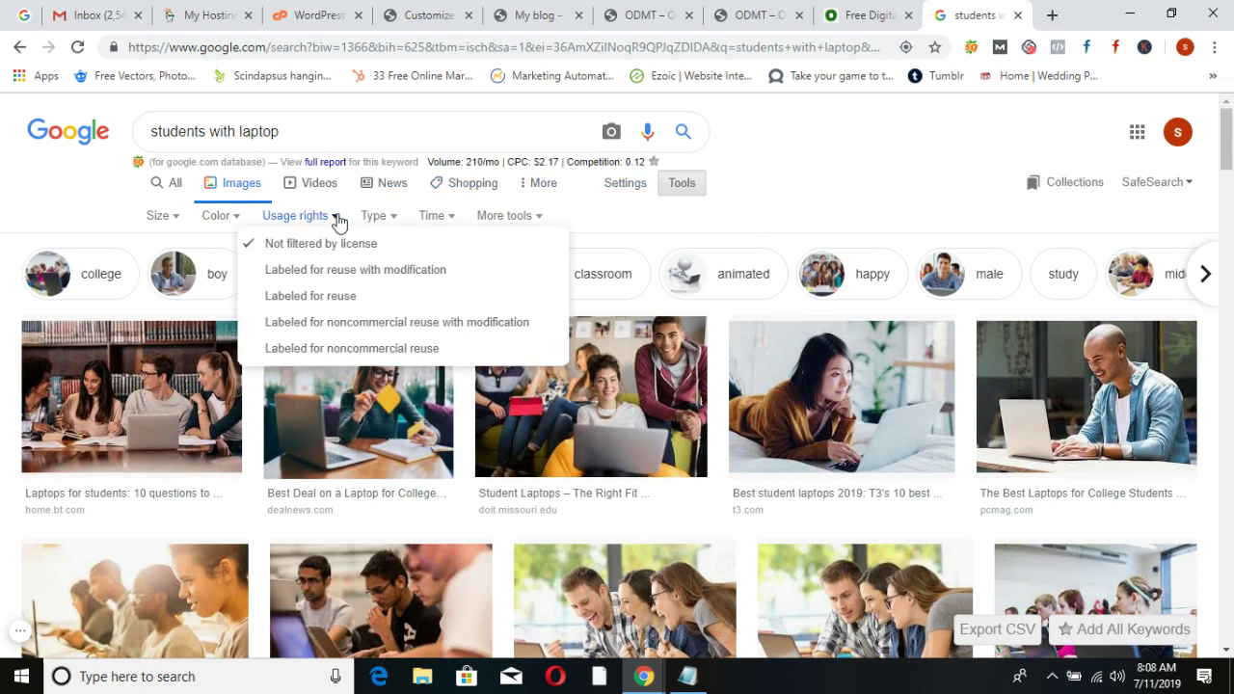
left_click(297, 296)
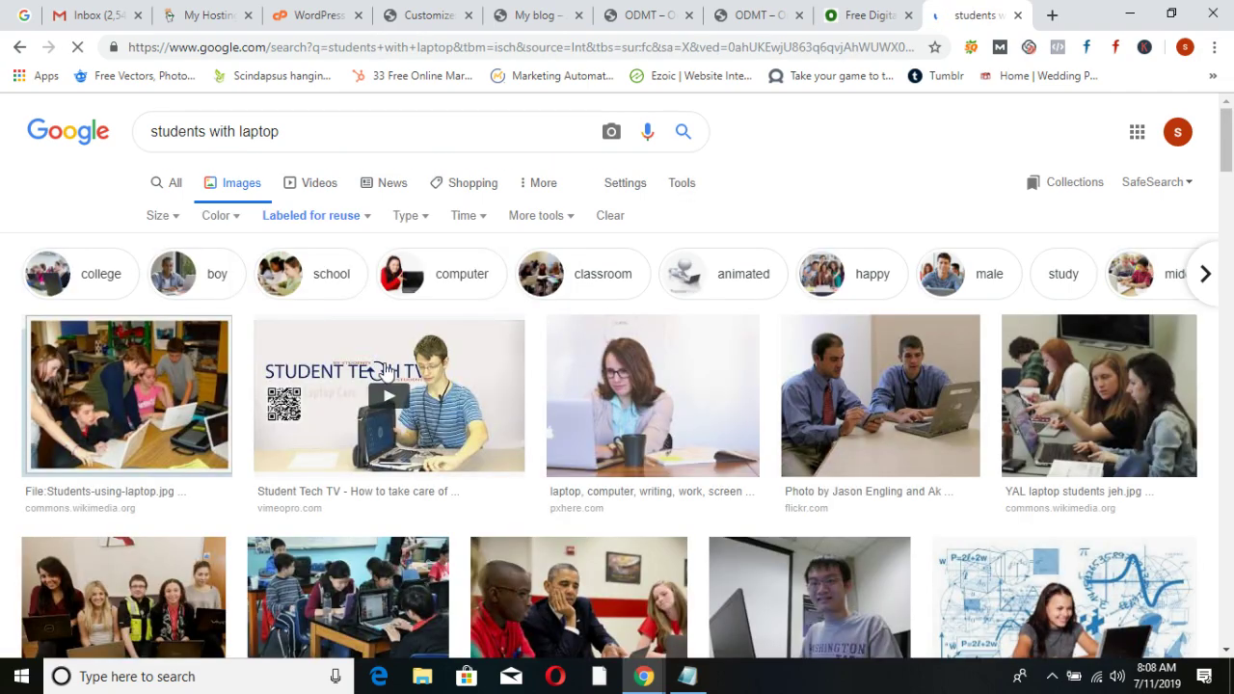
scroll(449, 461, "down", 2)
scroll(451, 461, "down", 10)
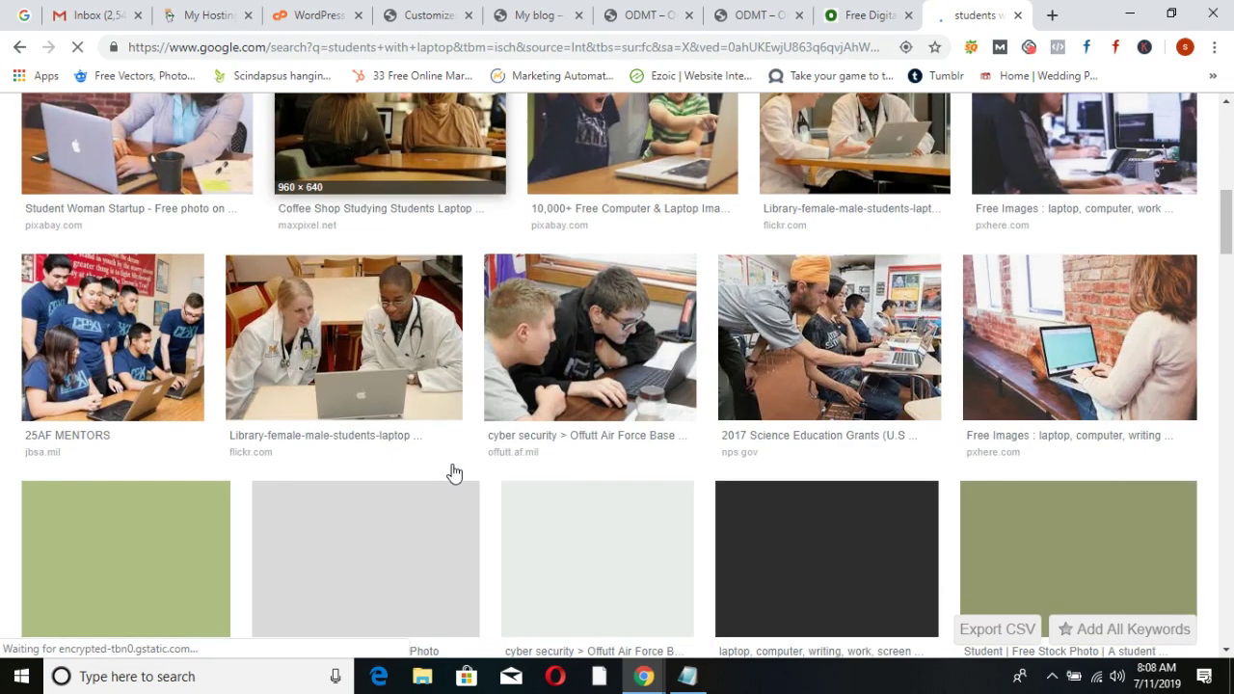
Finish browsing the reusable pictures and remove the usage-rights filter from the "students with laptop" image results
scroll(454, 472, "down", 9)
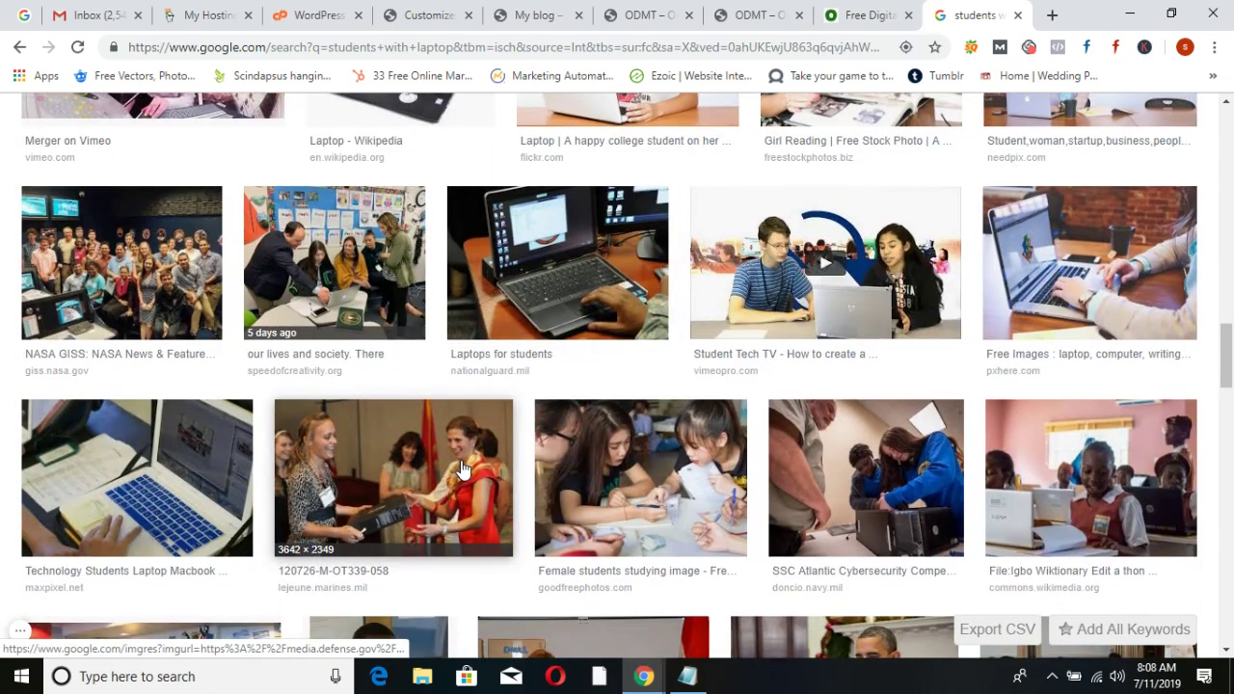
scroll(454, 471, "up", 6)
scroll(459, 480, "up", 8)
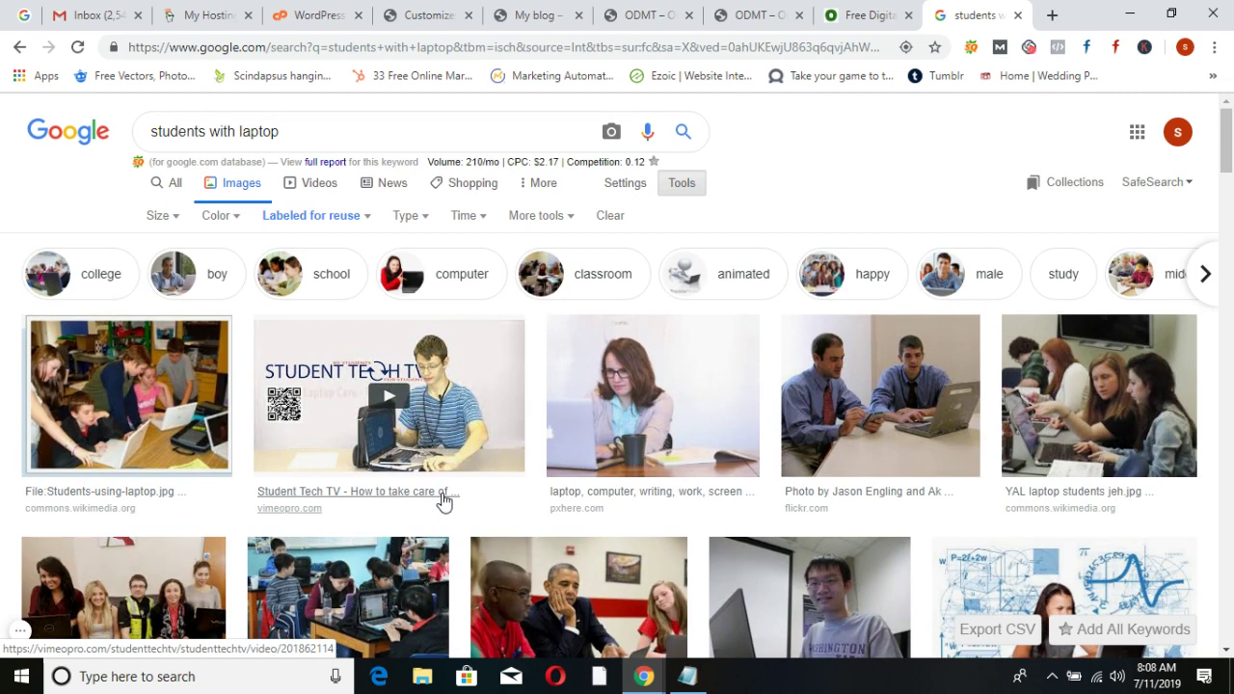
left_click(78, 47)
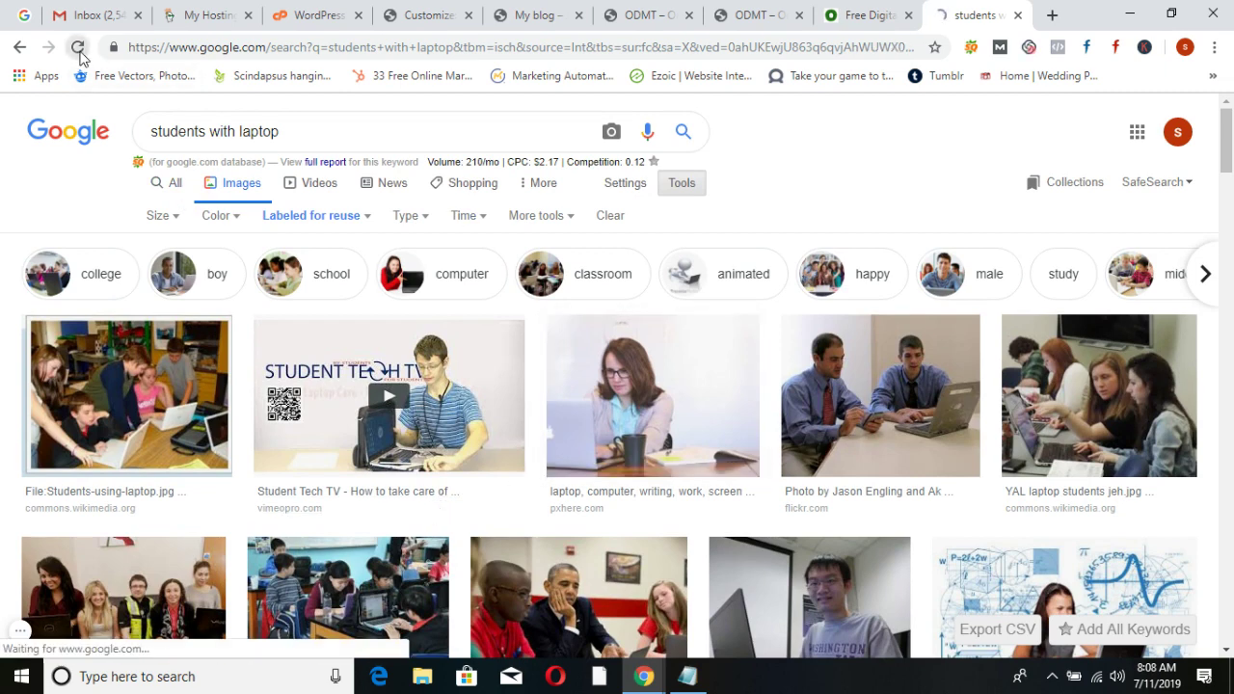
left_click(364, 217)
left_click(323, 240)
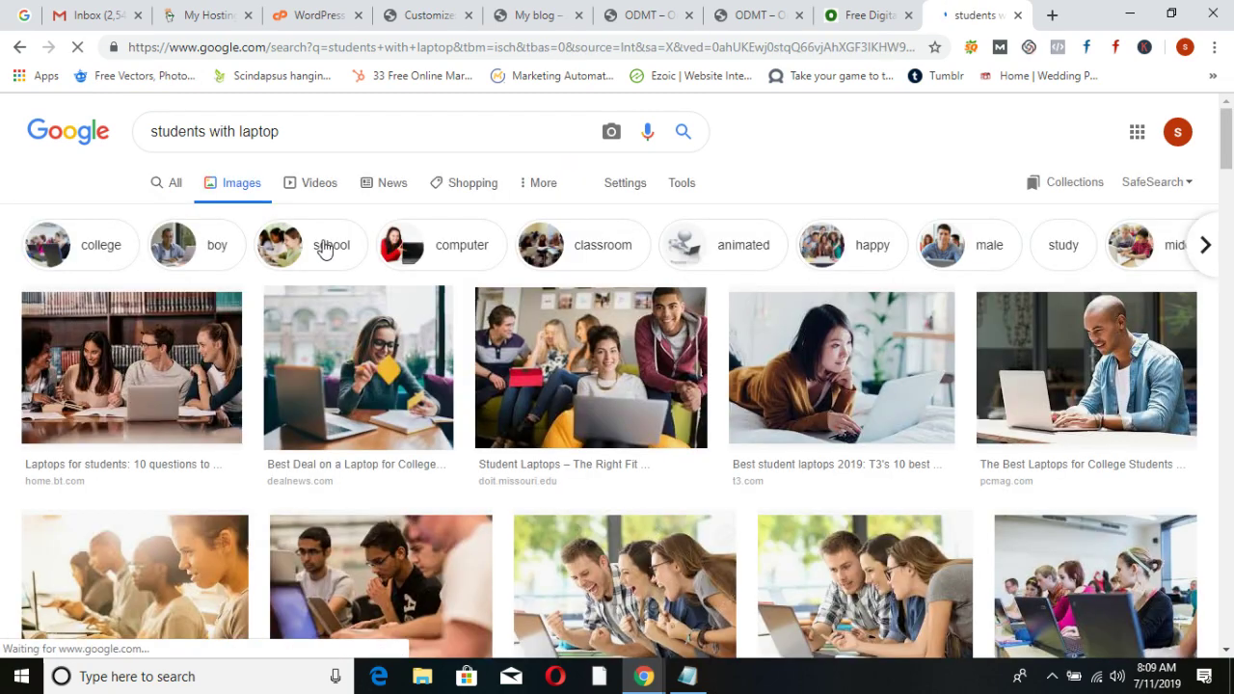
Open the "Laptops for students" library picture from home.bt.com and save it to the Desktop as a JPEG under its suggested name
scroll(513, 415, "down", 1)
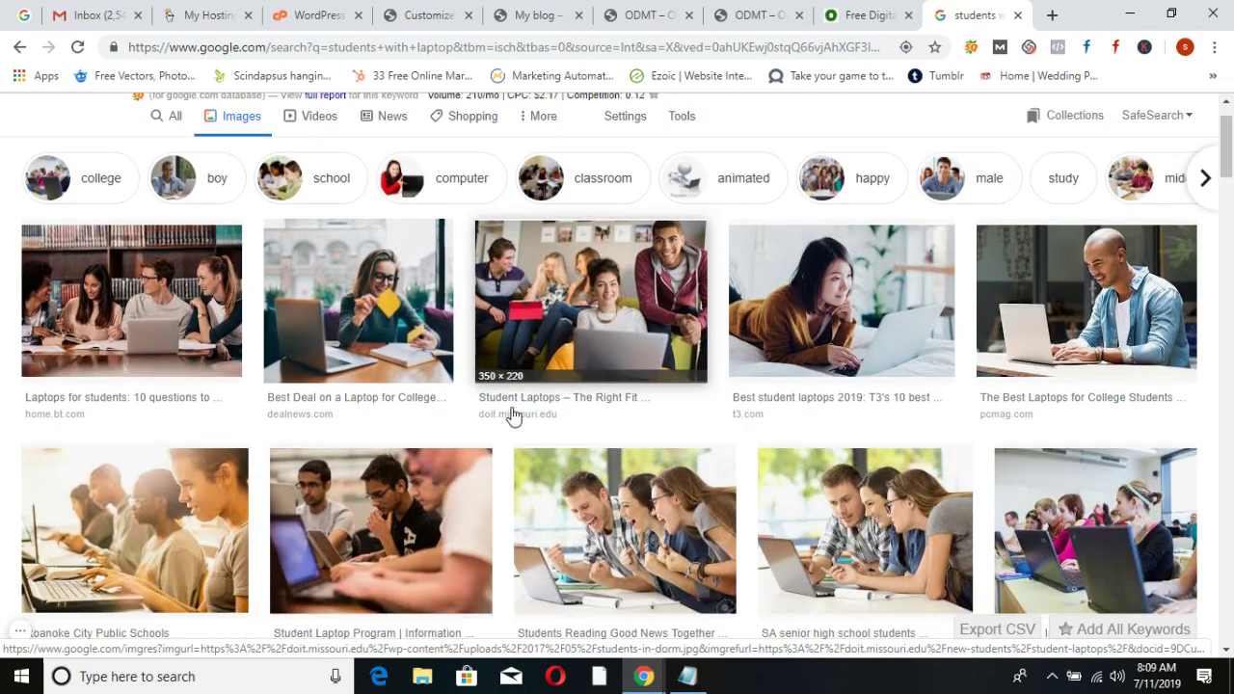
scroll(513, 415, "down", 1)
scroll(511, 410, "up", 2)
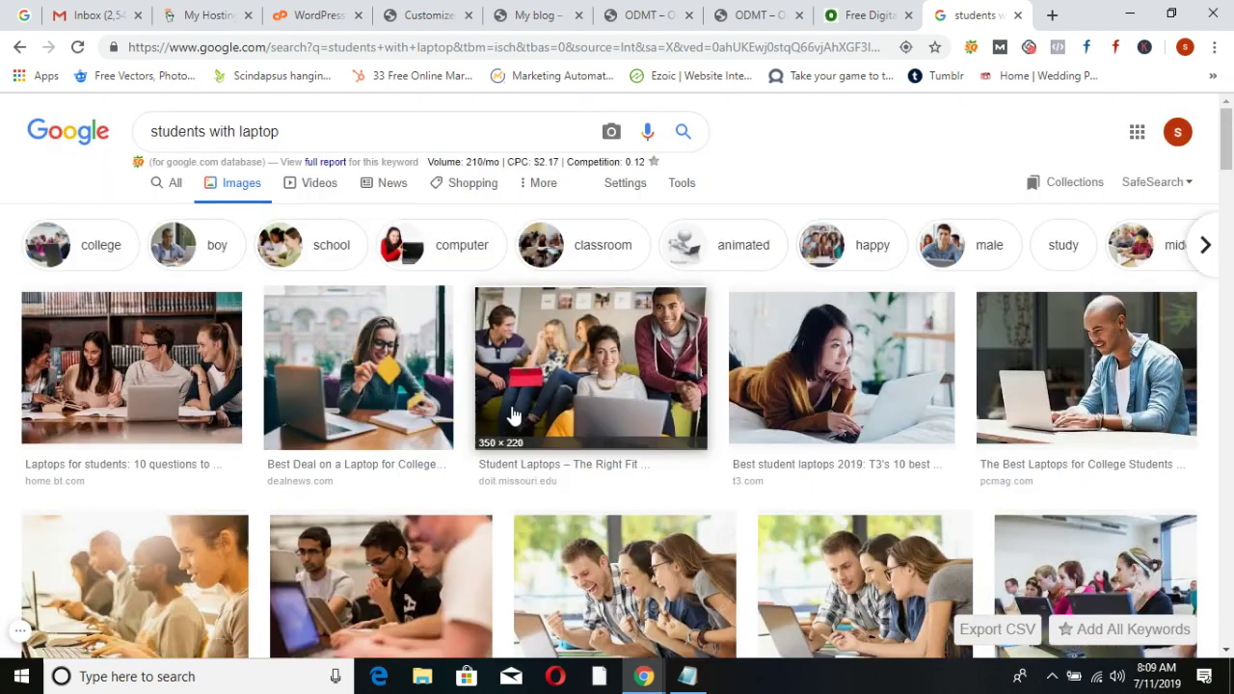
right_click(160, 349)
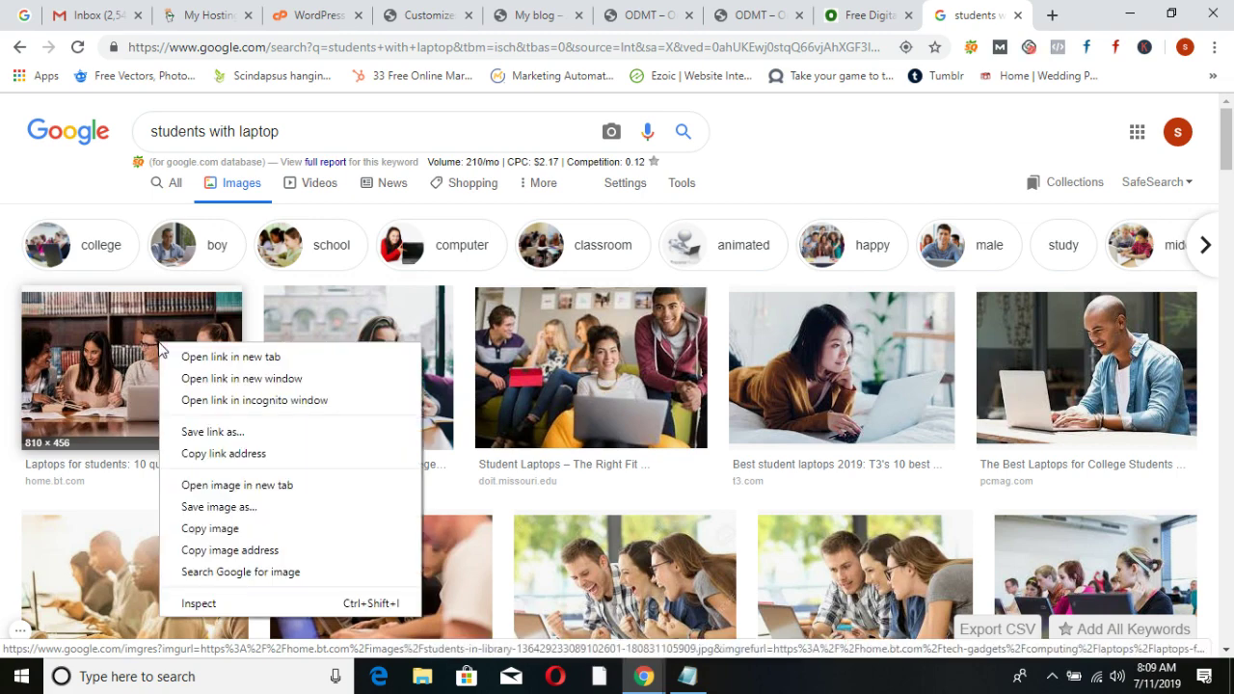
left_click(976, 128)
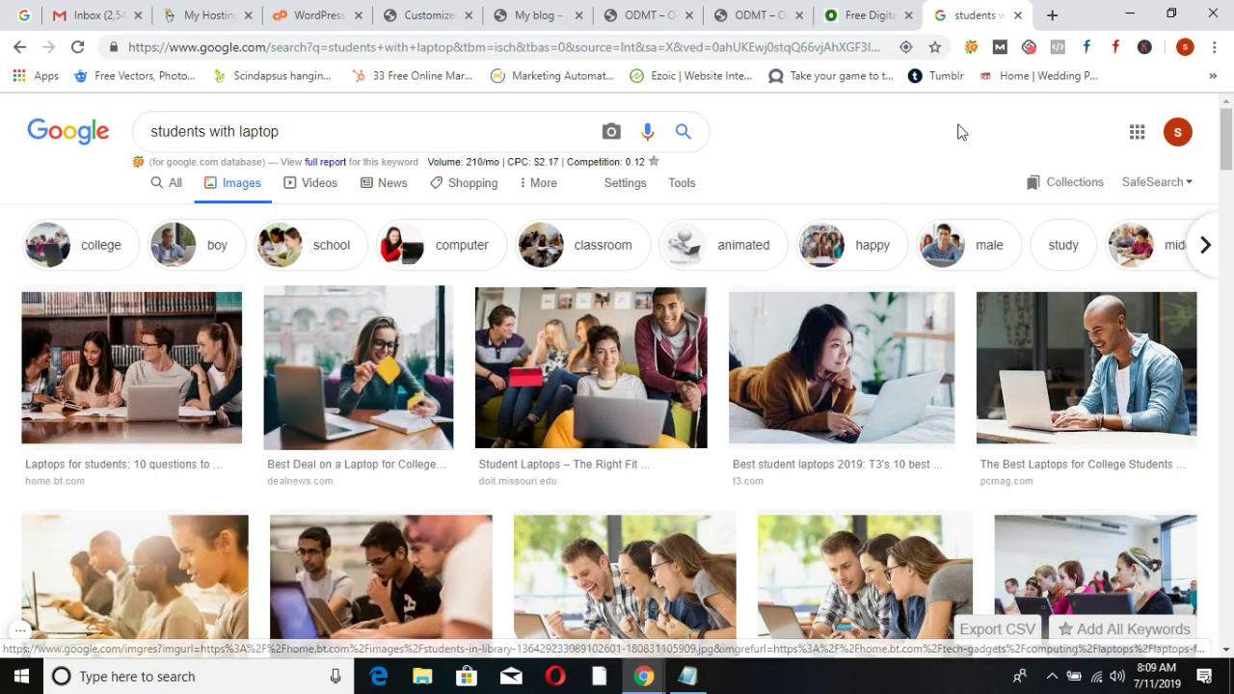
left_click(178, 366)
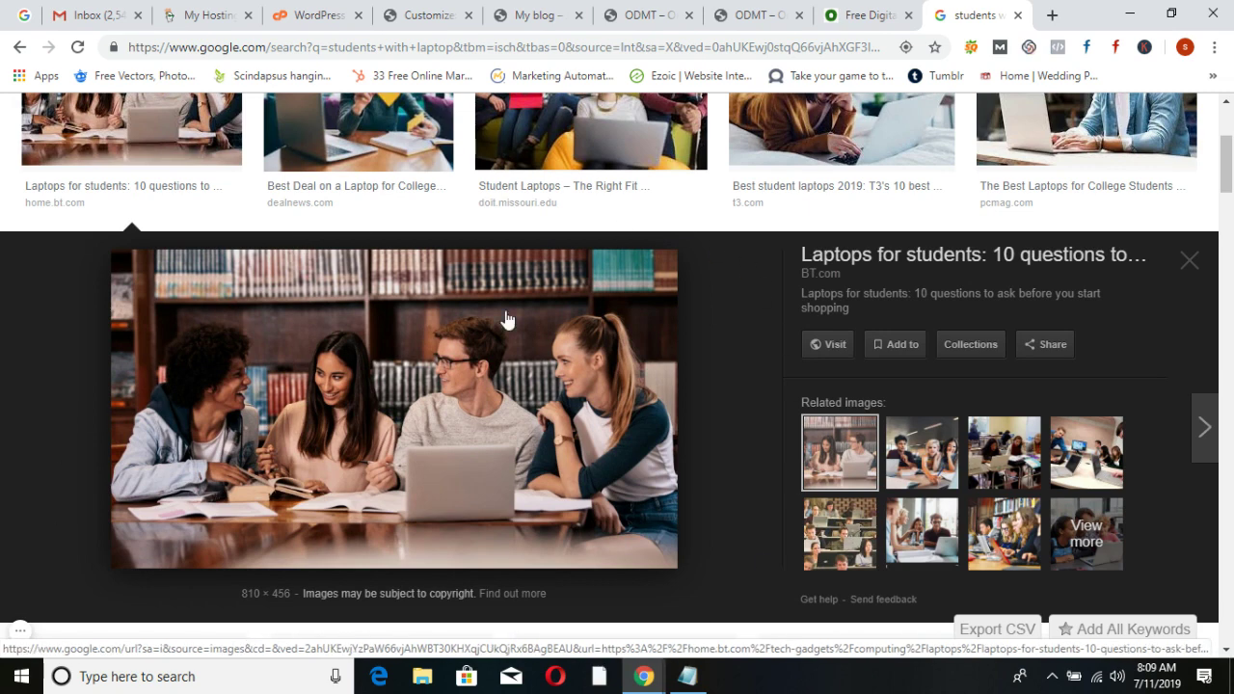
right_click(414, 328)
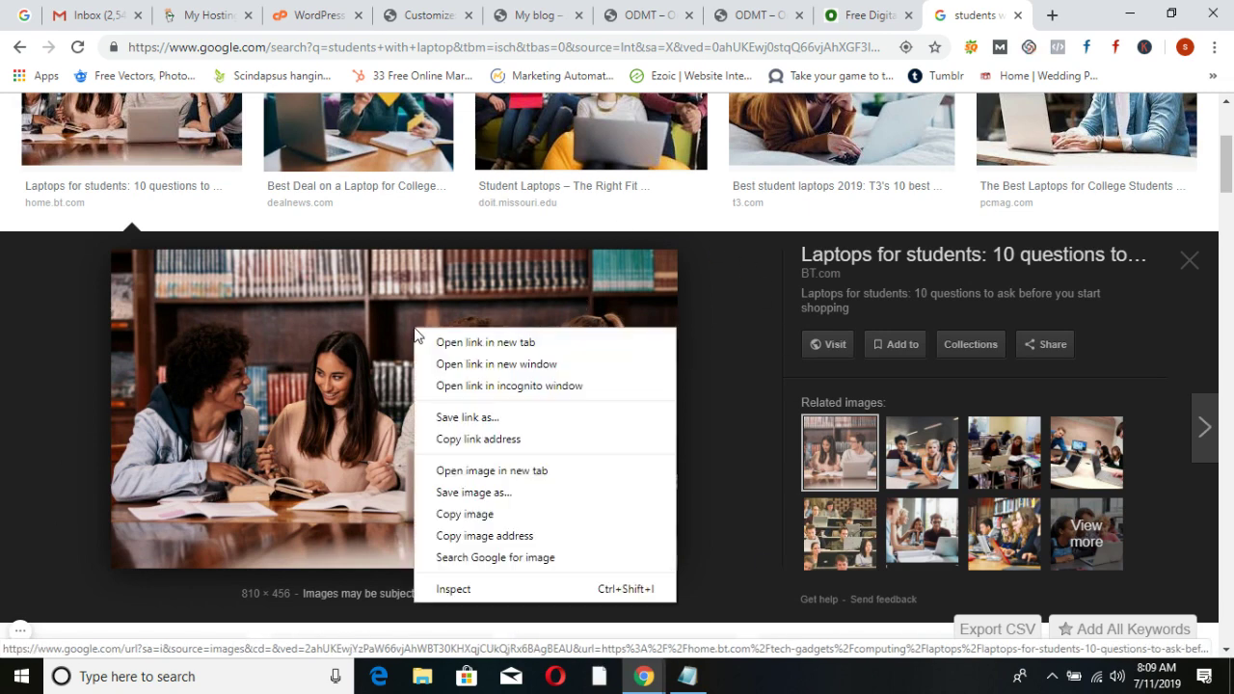
left_click(474, 493)
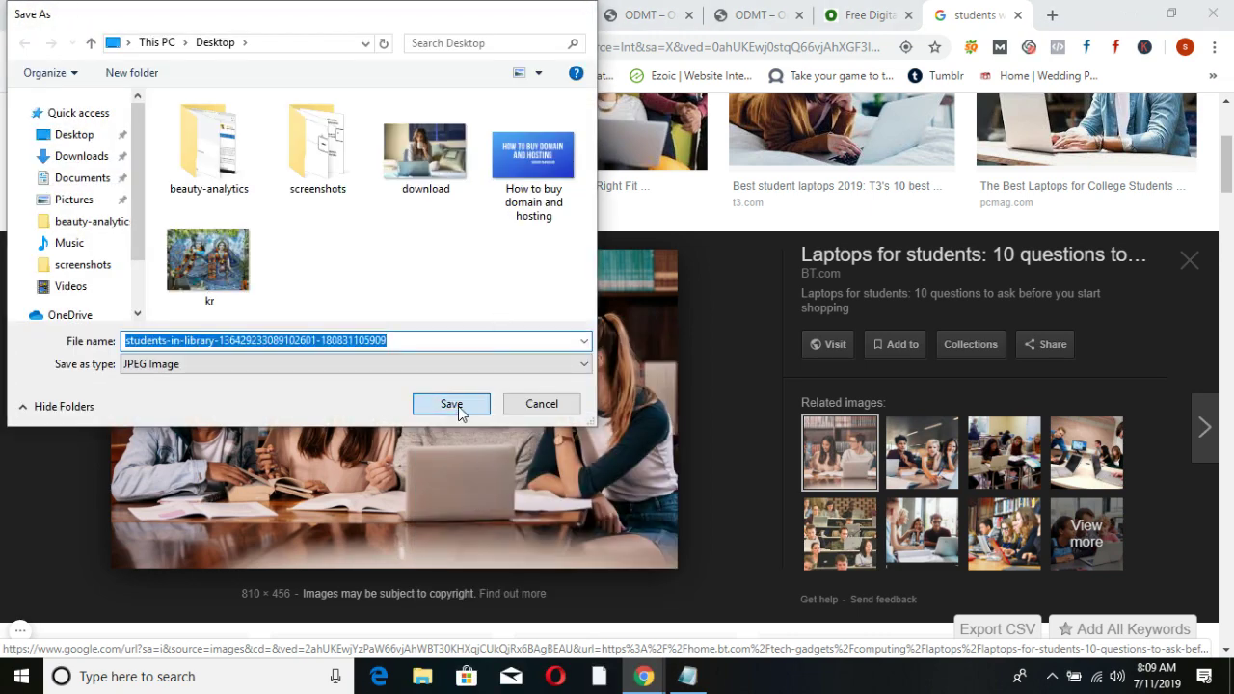
left_click(459, 410)
Open the pcmag.com picture of the man working on a laptop and save it to the Desktop as a JPEG
scroll(1095, 277, "up", 2)
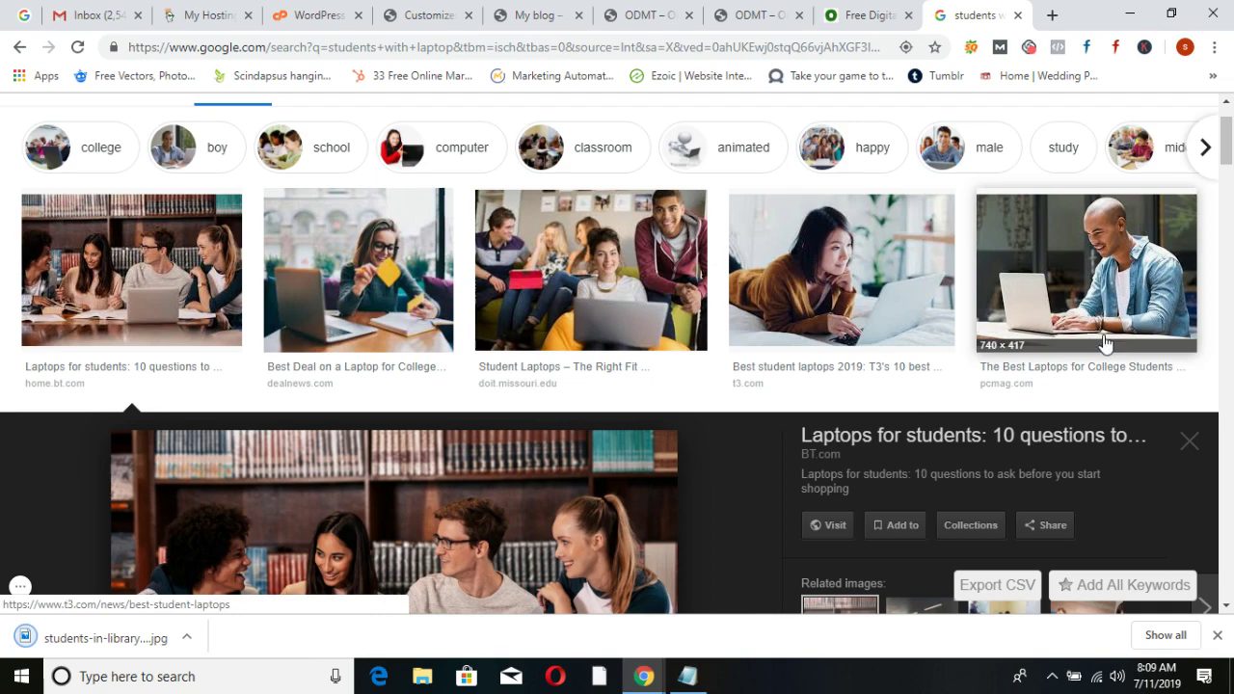
left_click(1094, 276)
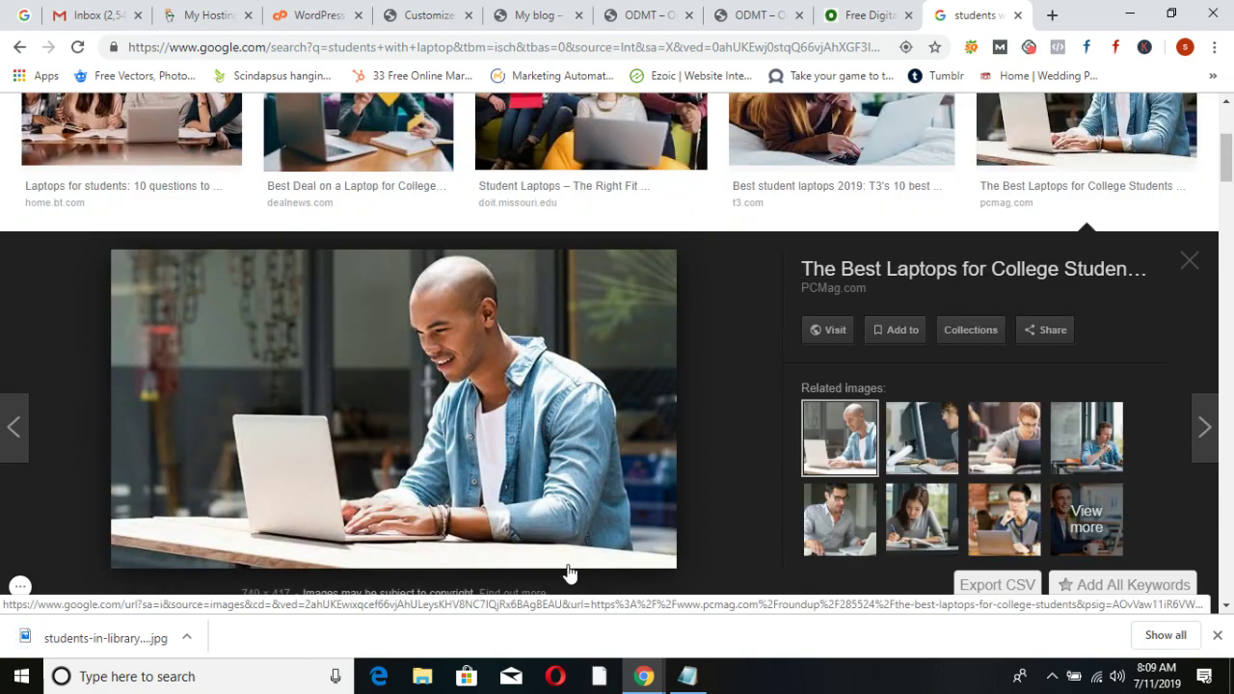
right_click(382, 327)
left_click(470, 496)
left_click(454, 403)
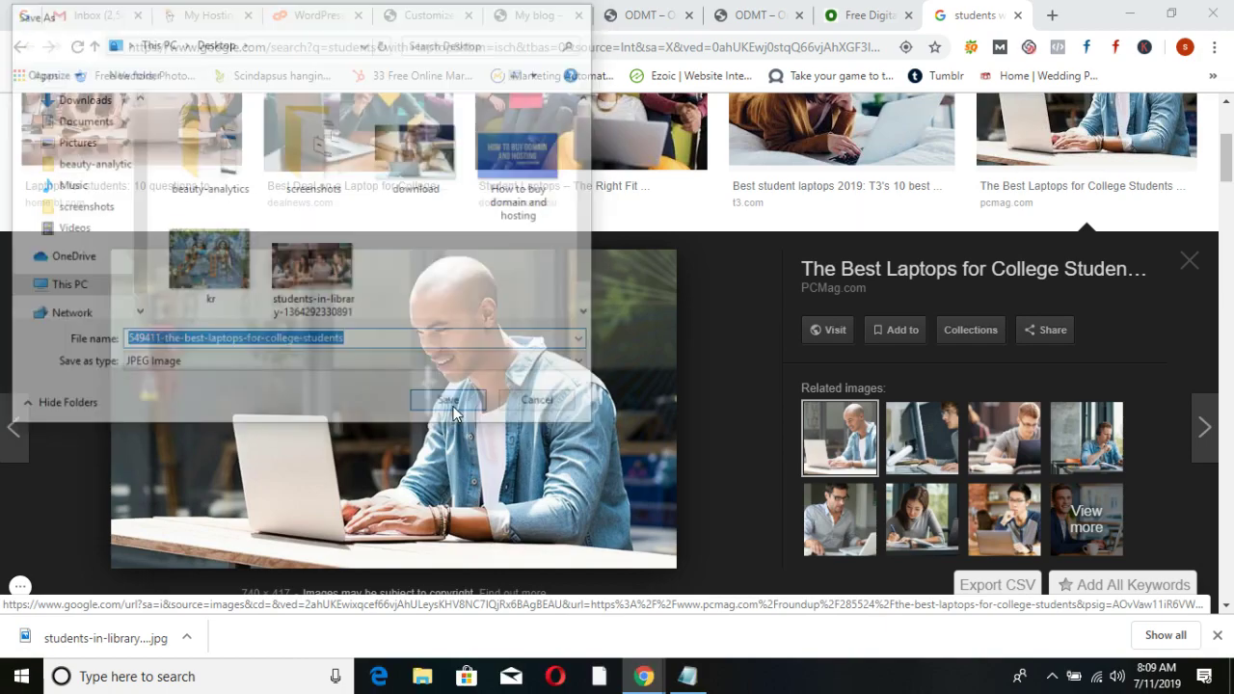
Find the laptopsalesrepair.com picture of students sitting on grass around a laptop and save it to the computer
scroll(766, 449, "up", 3)
scroll(769, 446, "down", 5)
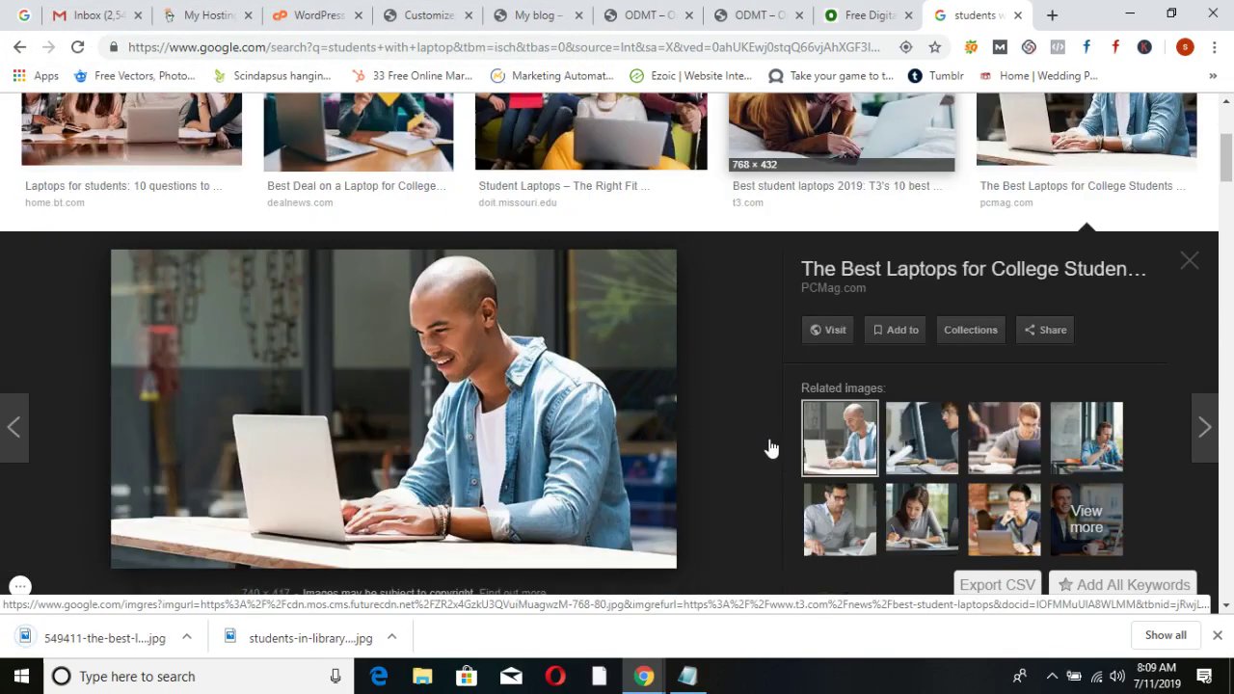
scroll(769, 447, "up", 6)
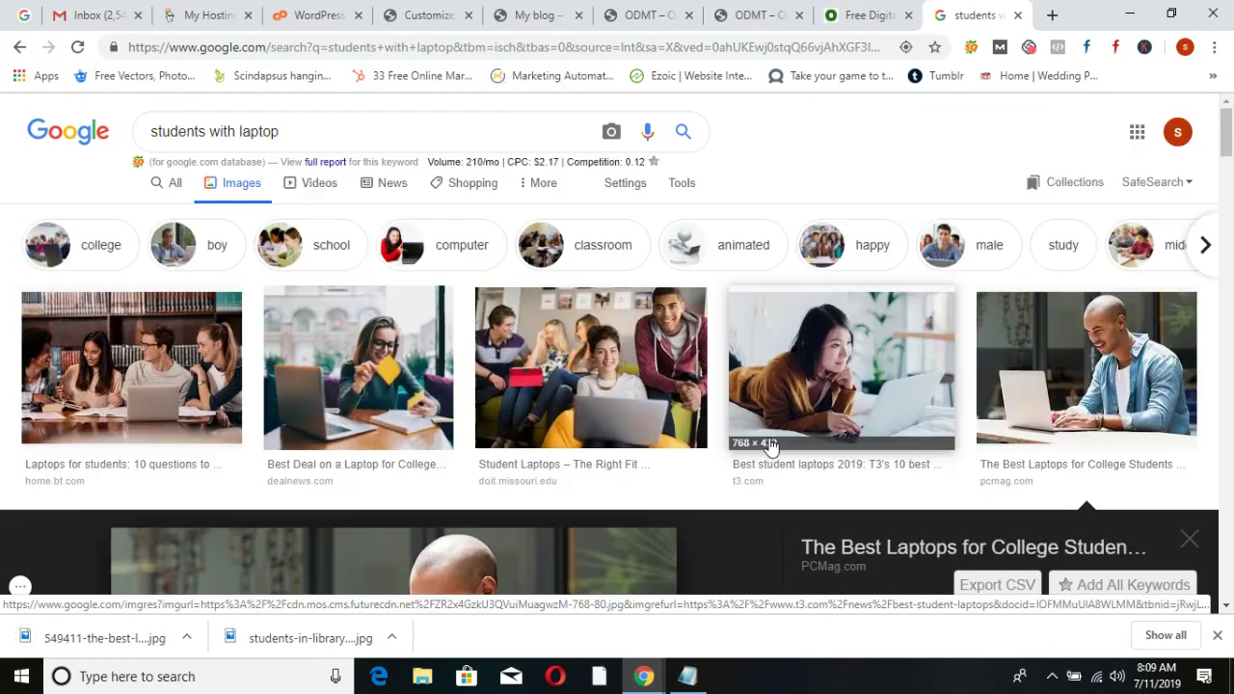
left_click(347, 359)
scroll(665, 463, "down", 5)
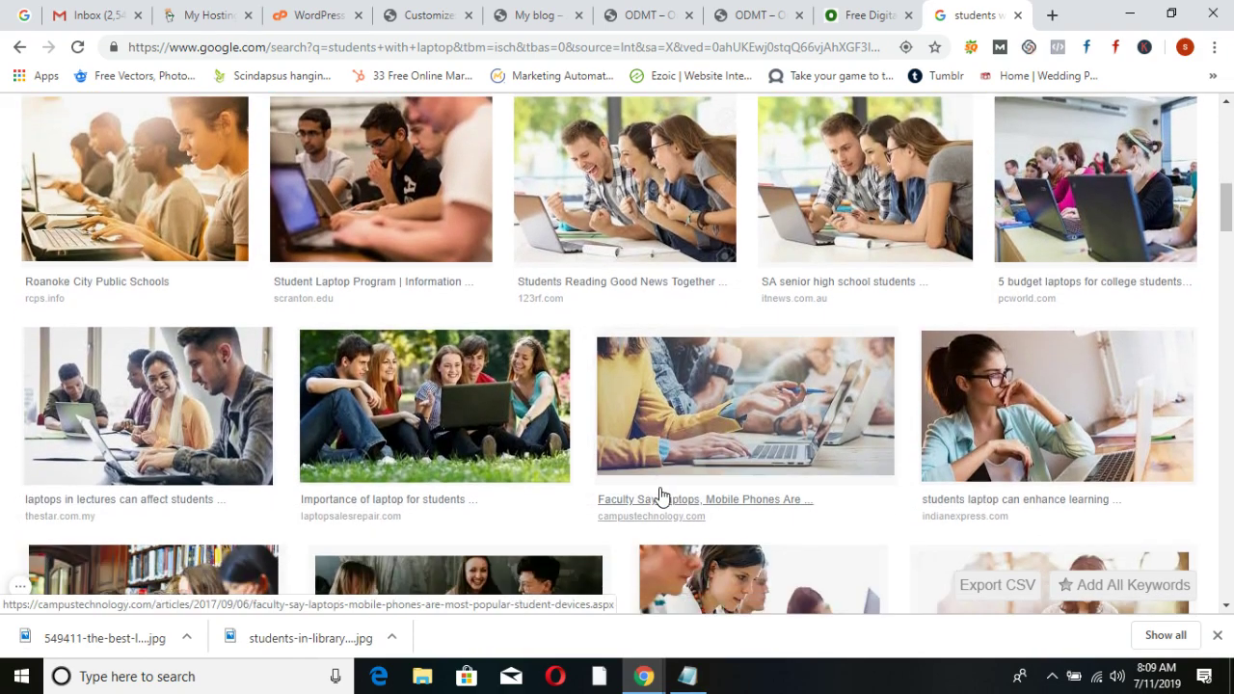
left_click(482, 439)
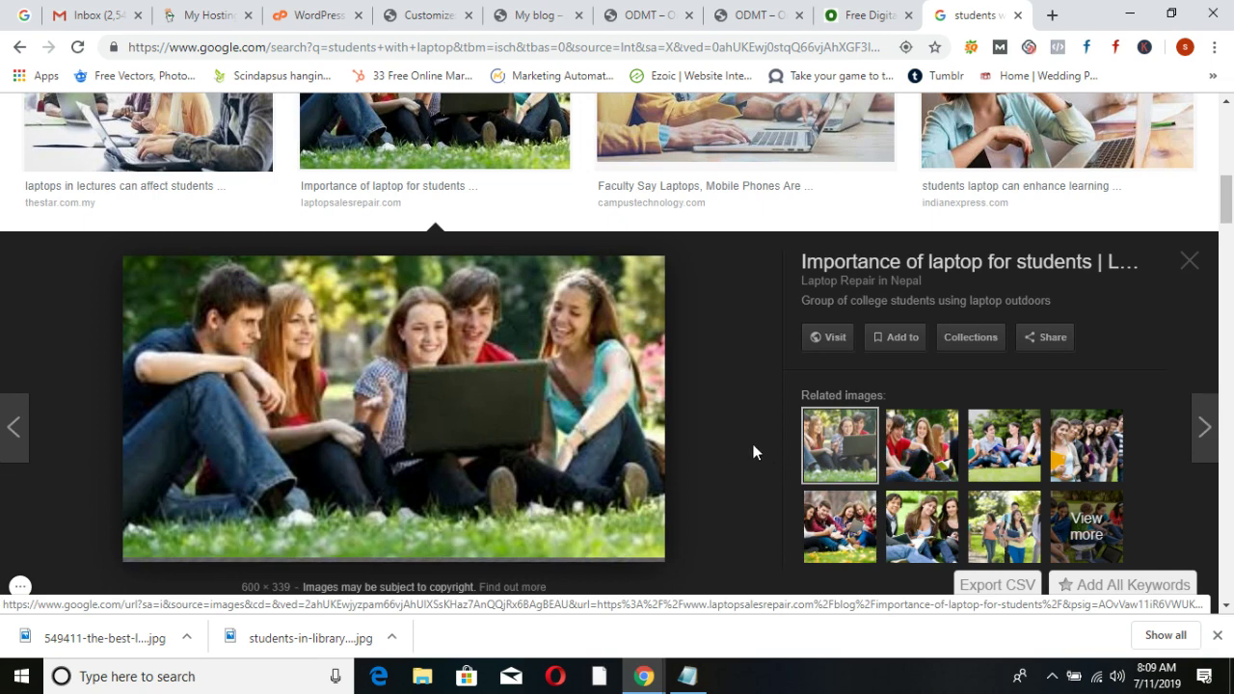
scroll(771, 461, "down", 1)
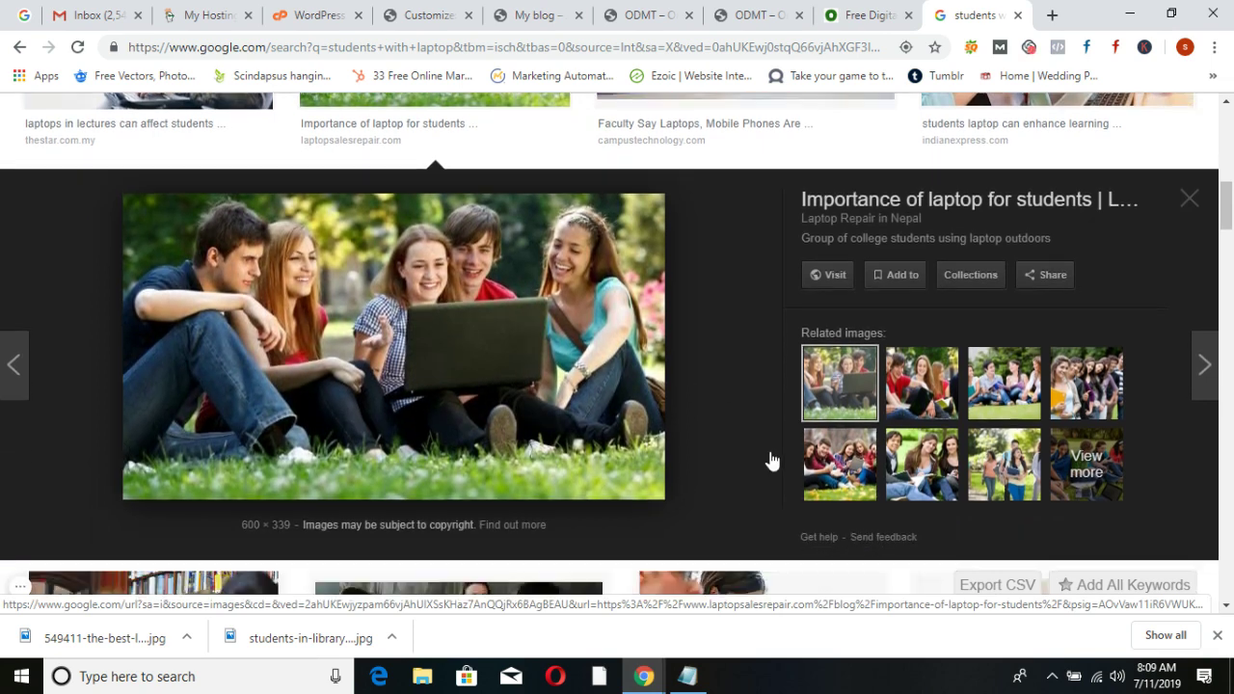
right_click(360, 276)
left_click(425, 442)
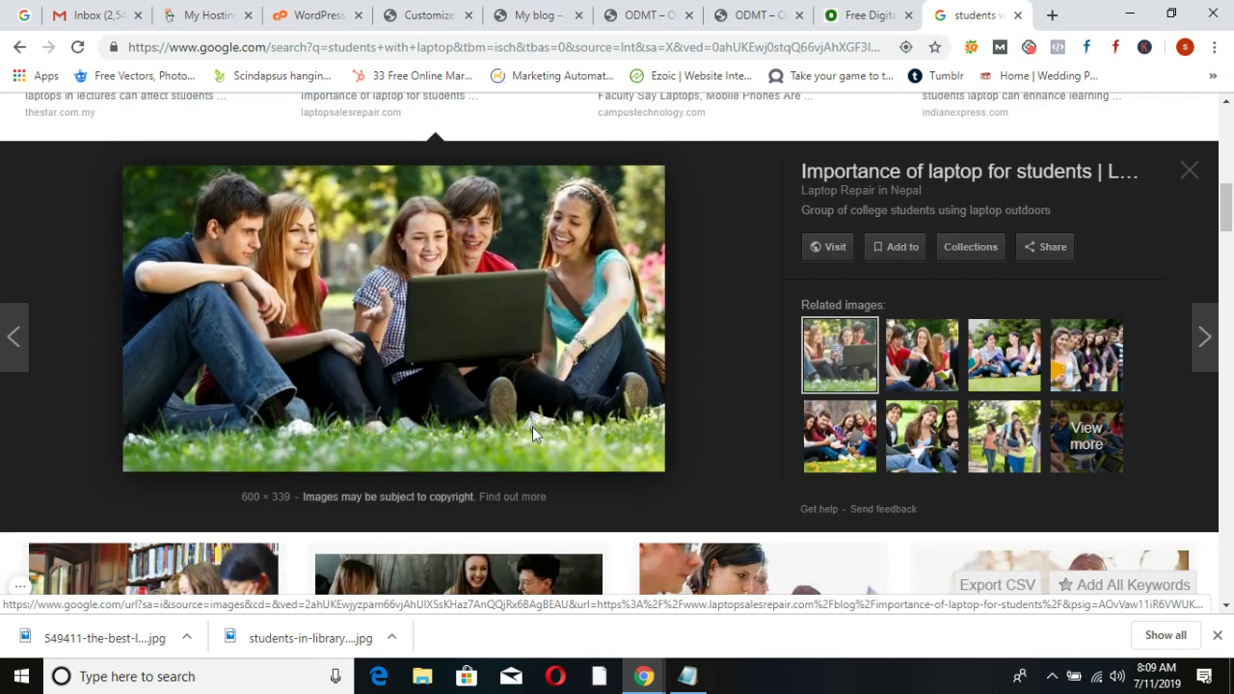
left_click(449, 403)
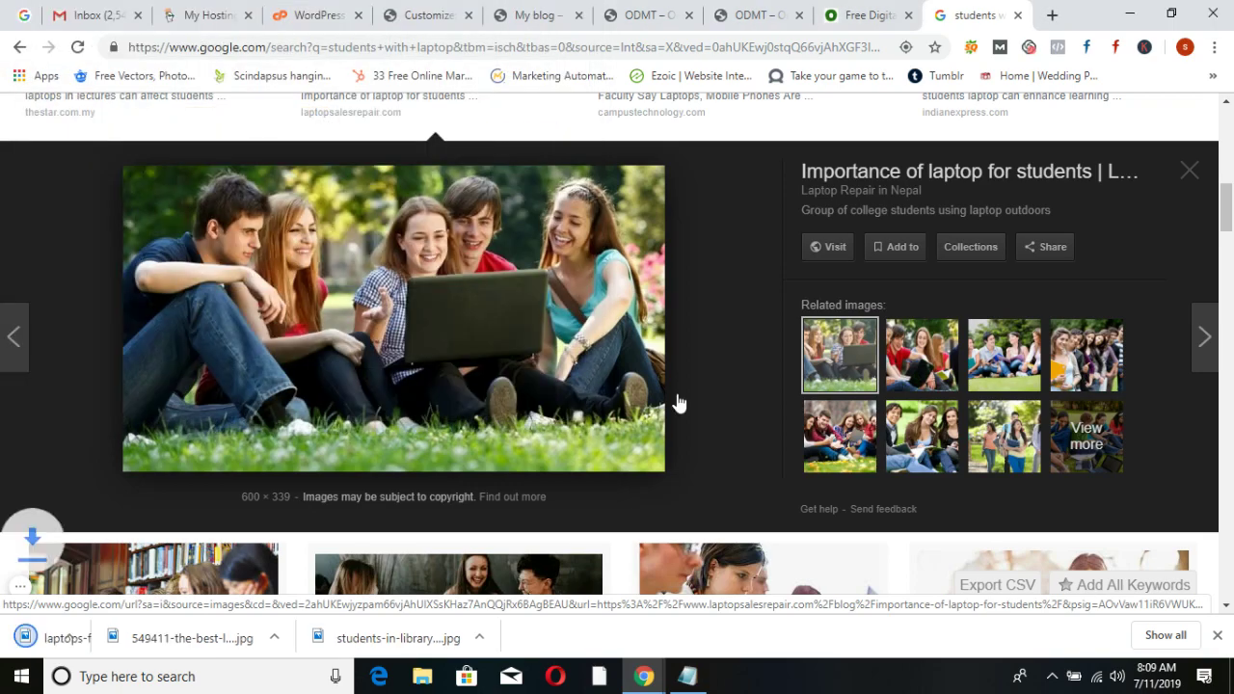
scroll(678, 402, "down", 6)
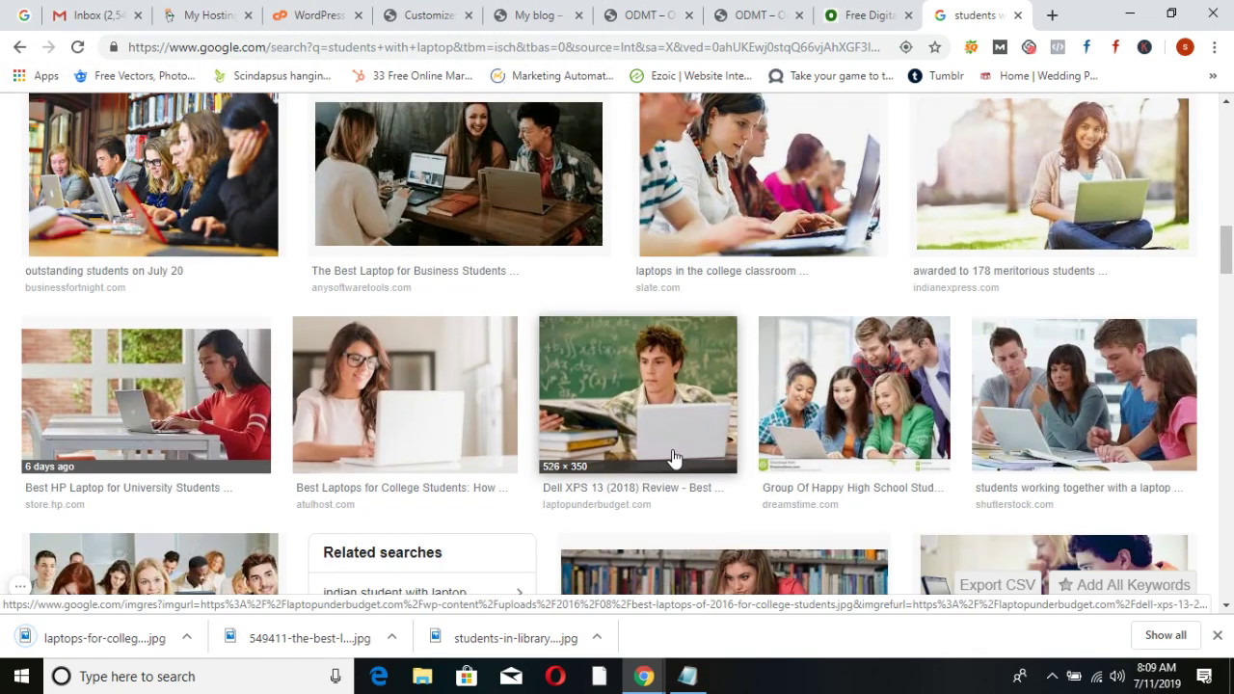
scroll(483, 480, "down", 2)
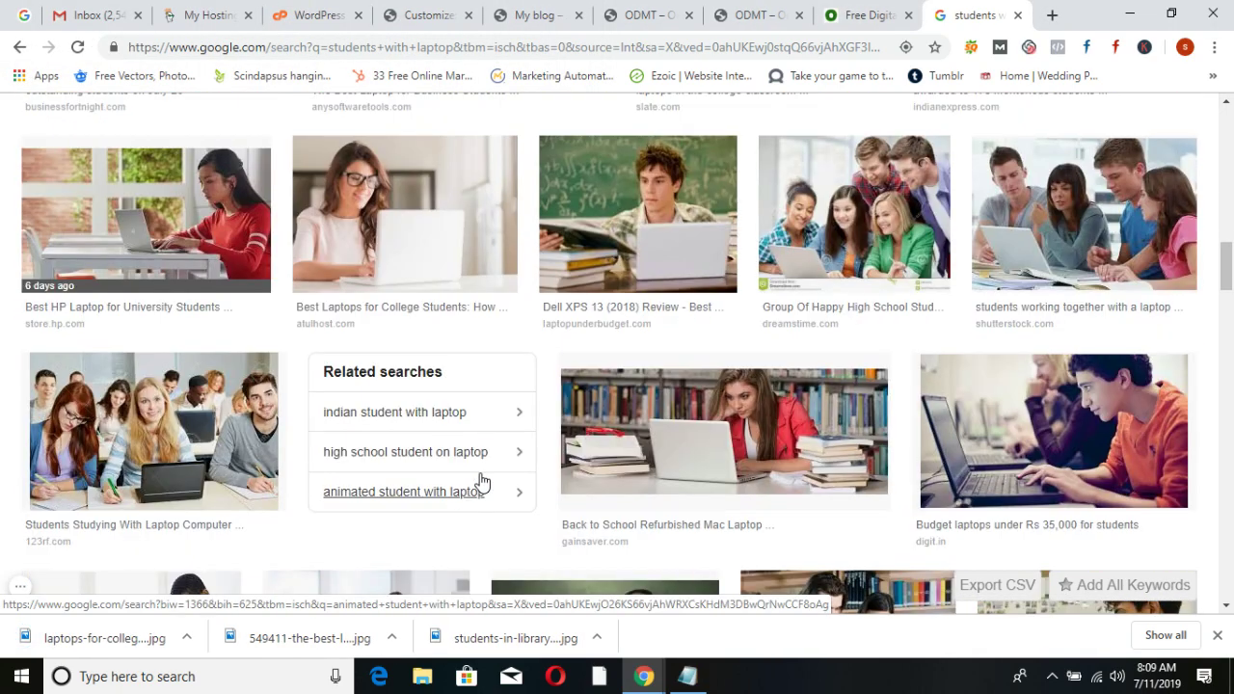
scroll(482, 480, "down", 4)
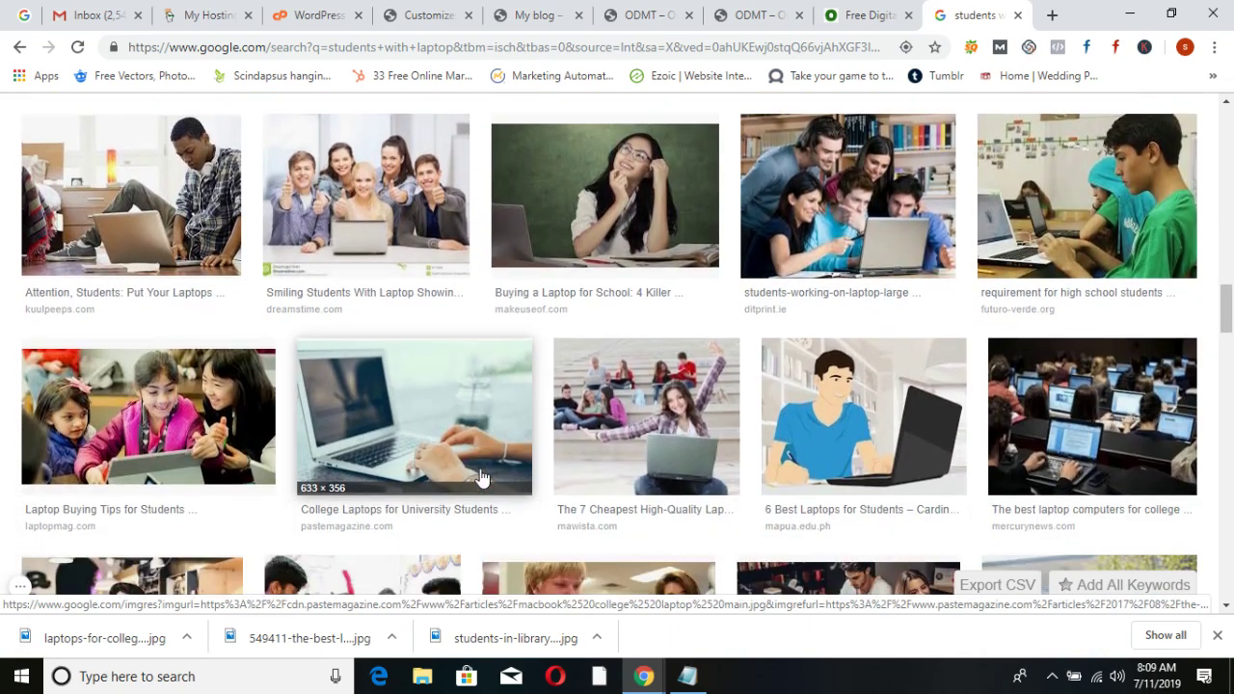
scroll(483, 479, "down", 5)
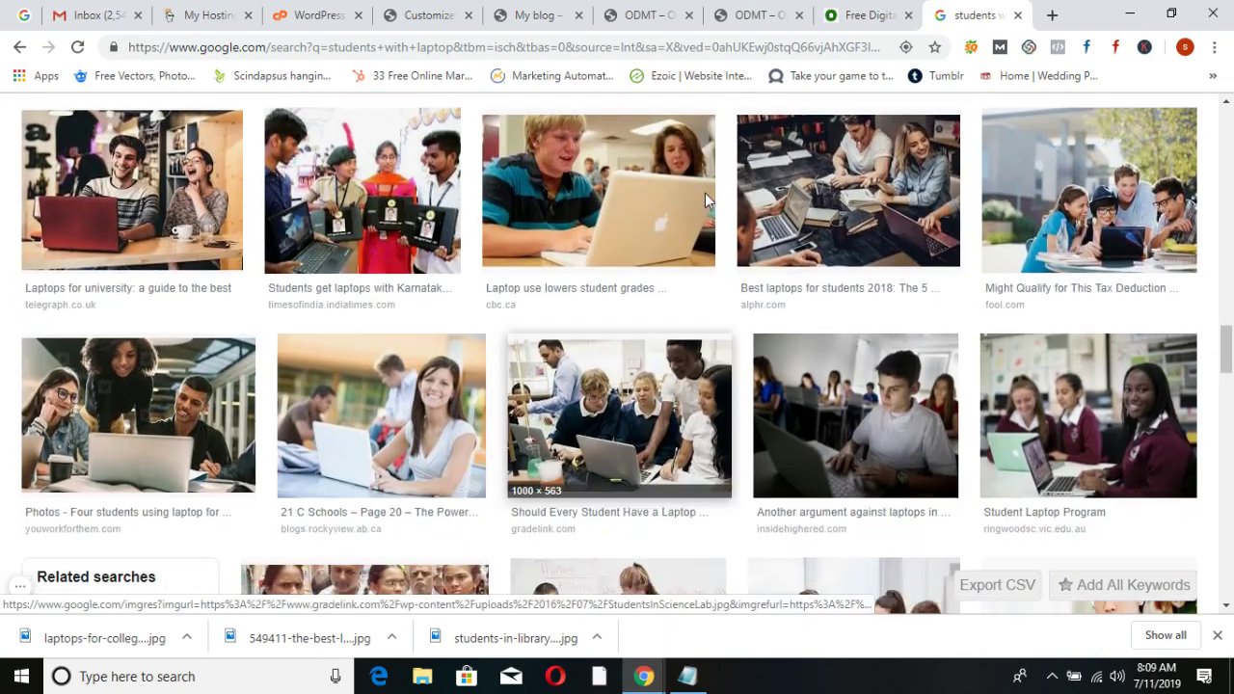
Switch to the theme customizer tab and upload 549411-the-best-laptops-for-college-students from the Desktop as the first slide's image
left_click(415, 14)
scroll(201, 405, "down", 1)
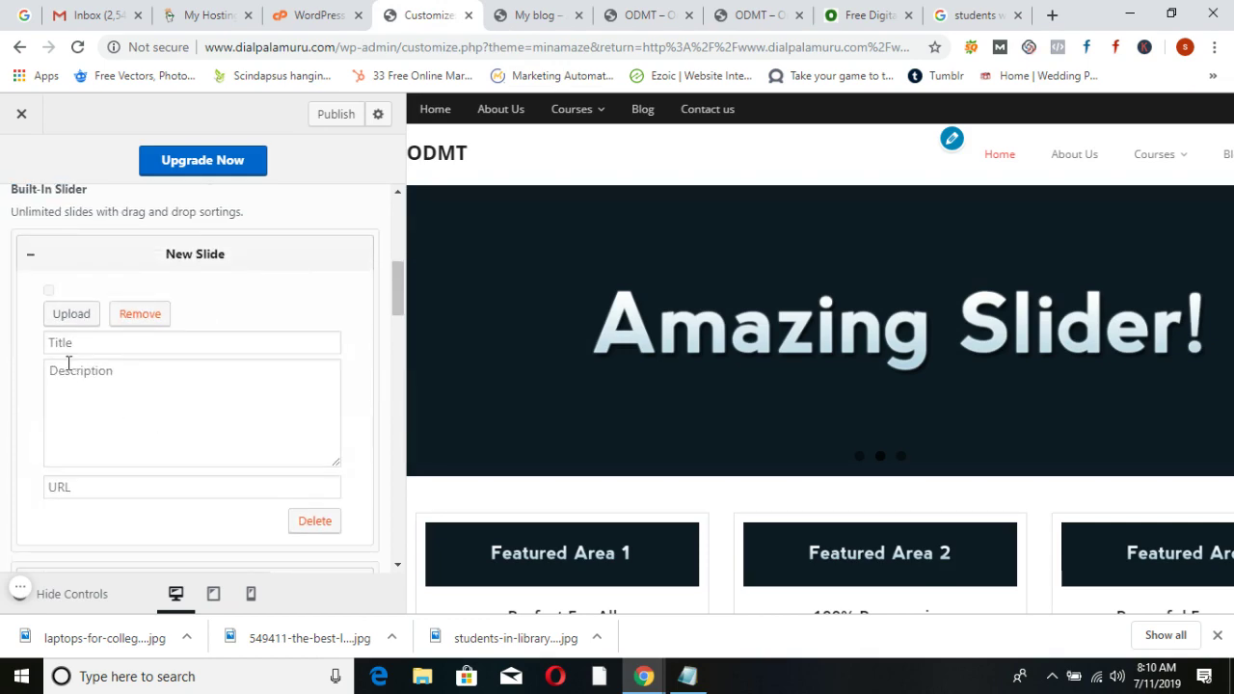
left_click(71, 318)
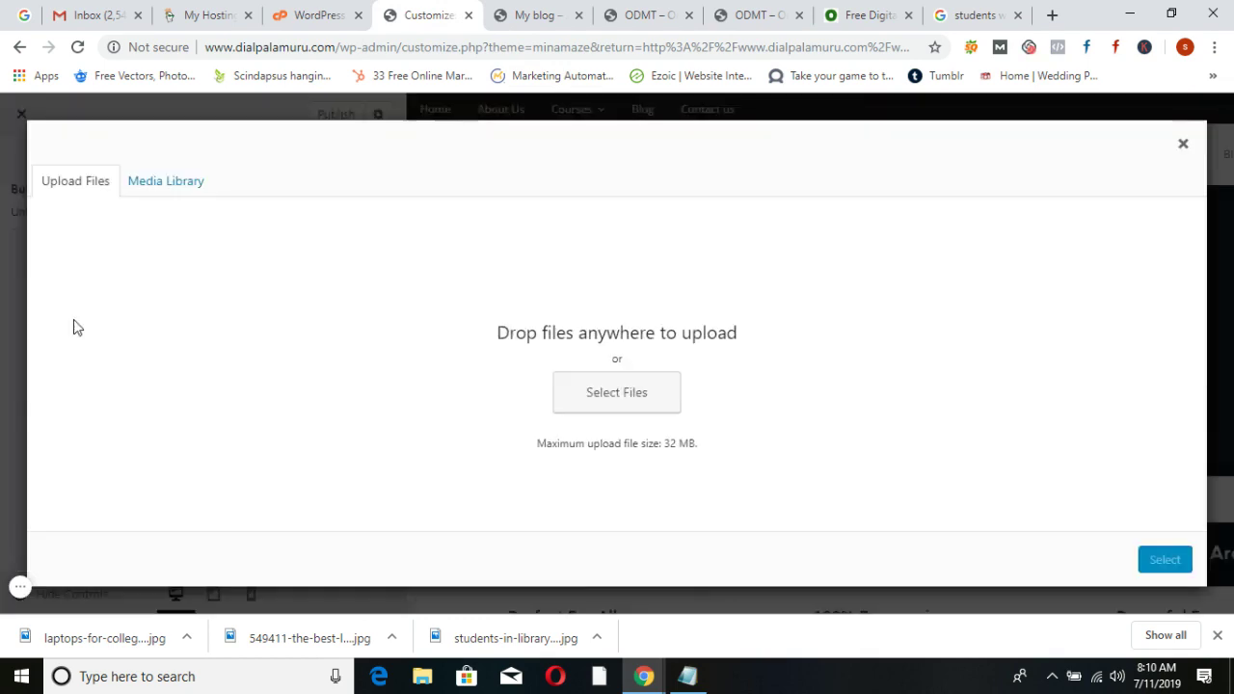
left_click(605, 394)
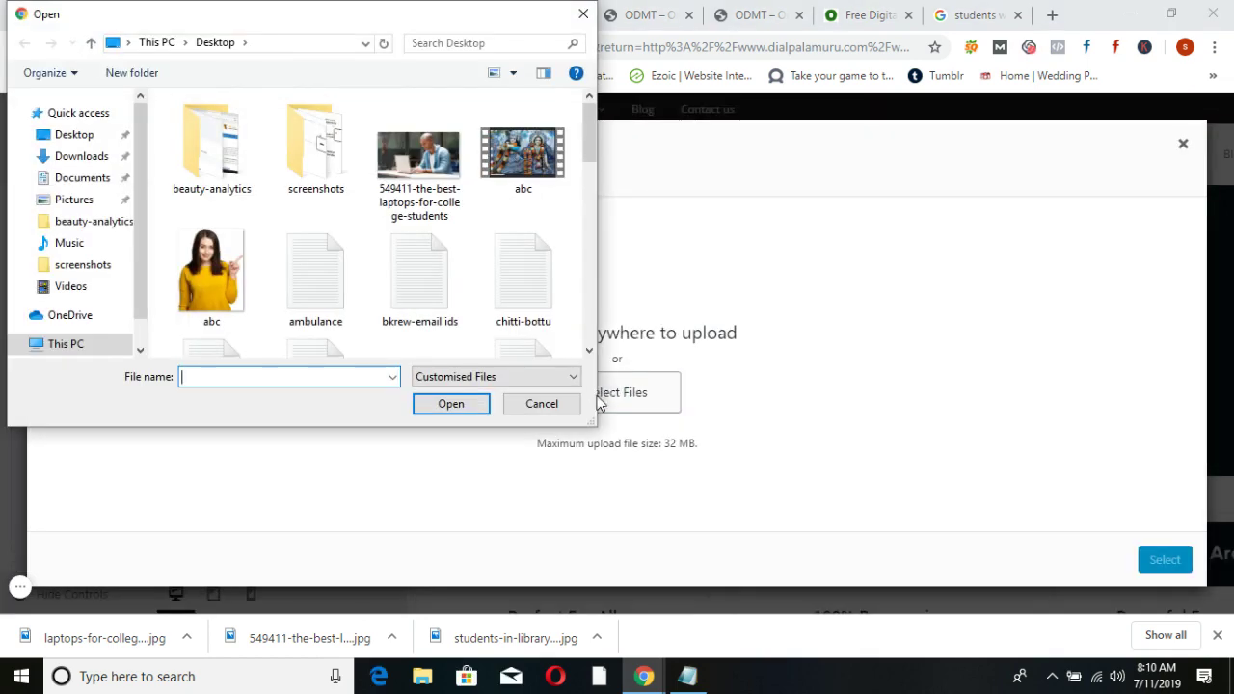
double_click(423, 162)
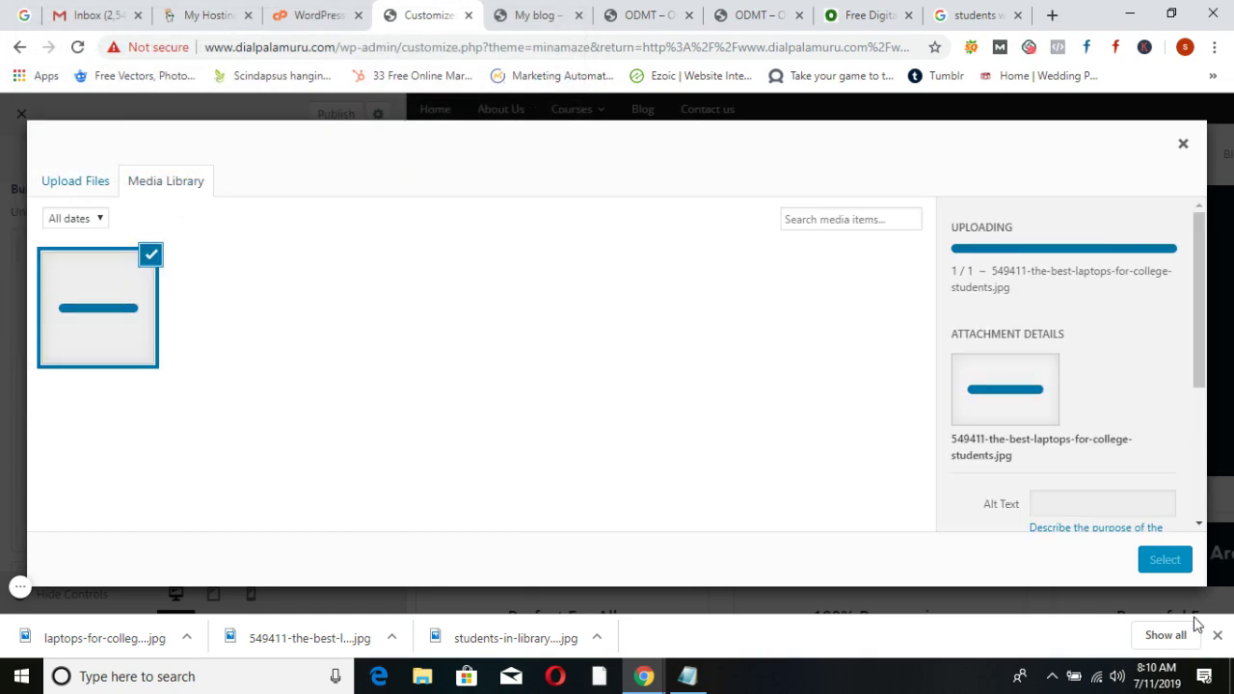
left_click(1217, 634)
left_click(1166, 606)
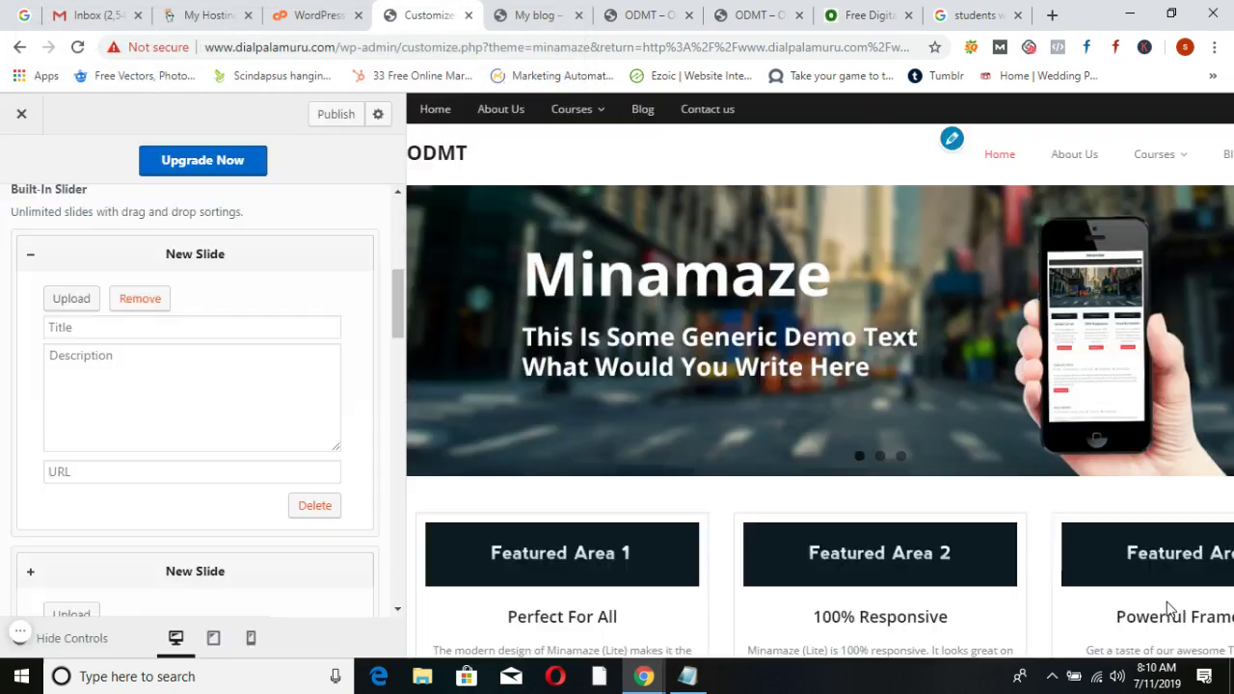
Upload download.jpg from the Desktop and set it as the image of the second slide
scroll(267, 474, "down", 4)
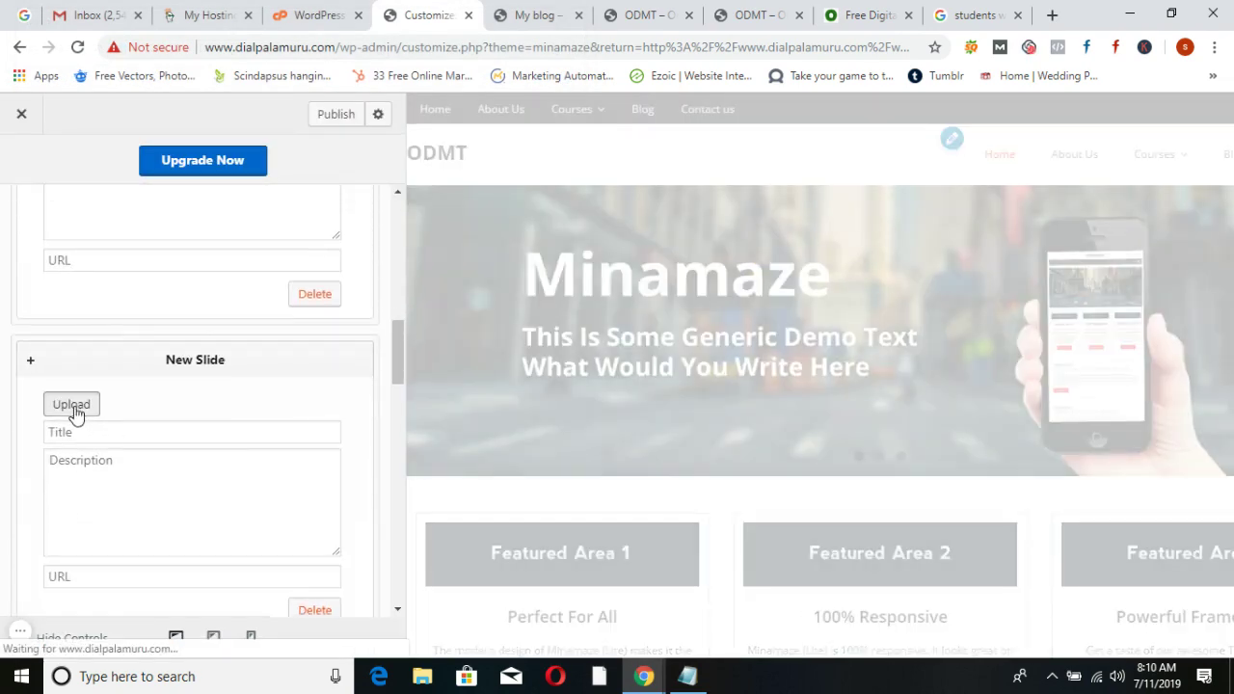
left_click(75, 407)
left_click(77, 184)
left_click(622, 409)
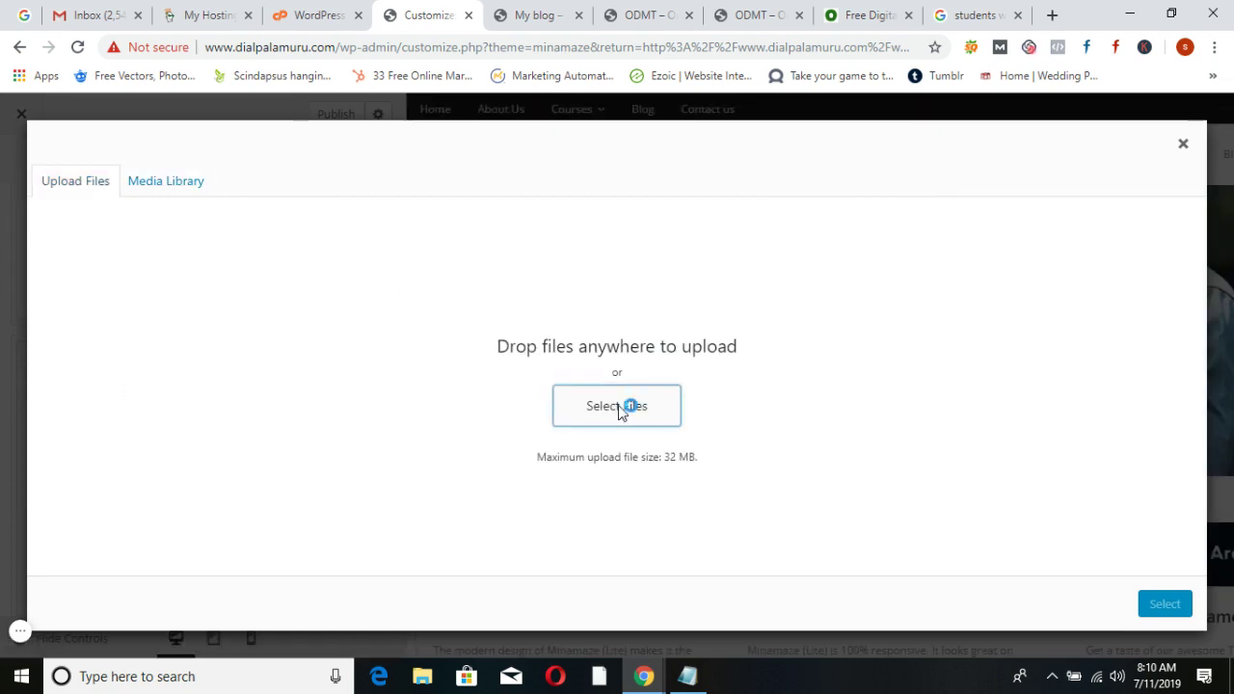
scroll(494, 253, "down", 2)
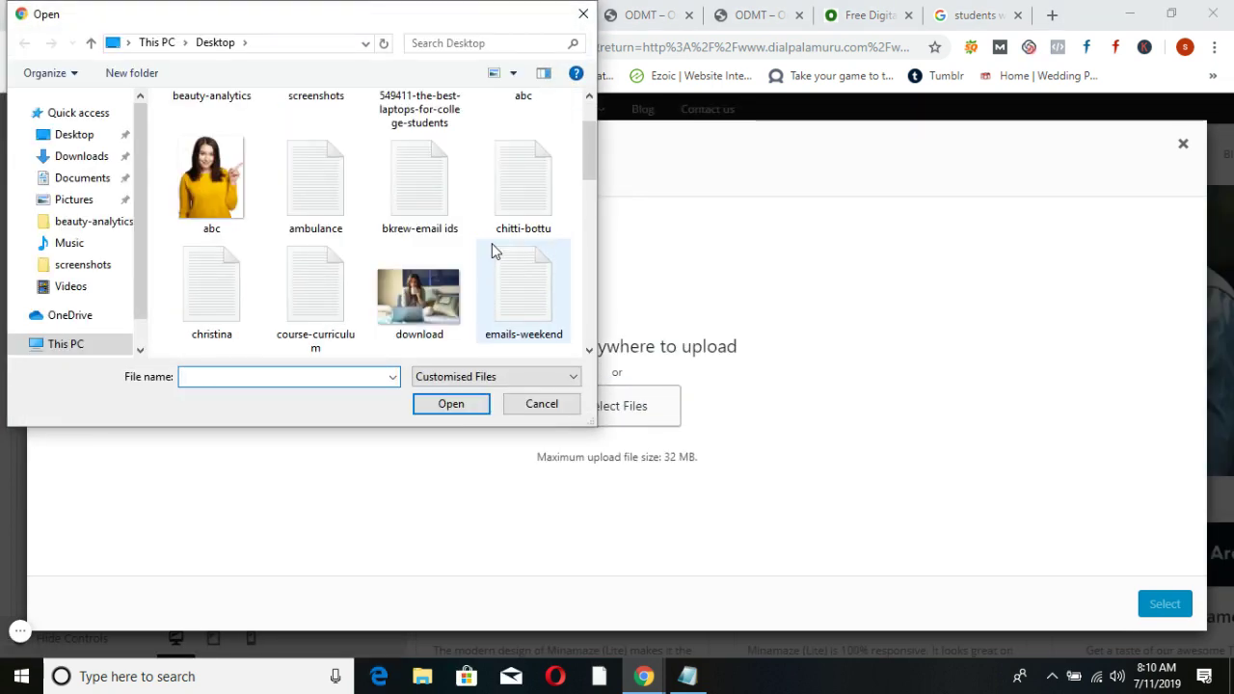
scroll(430, 228, "down", 1)
double_click(419, 193)
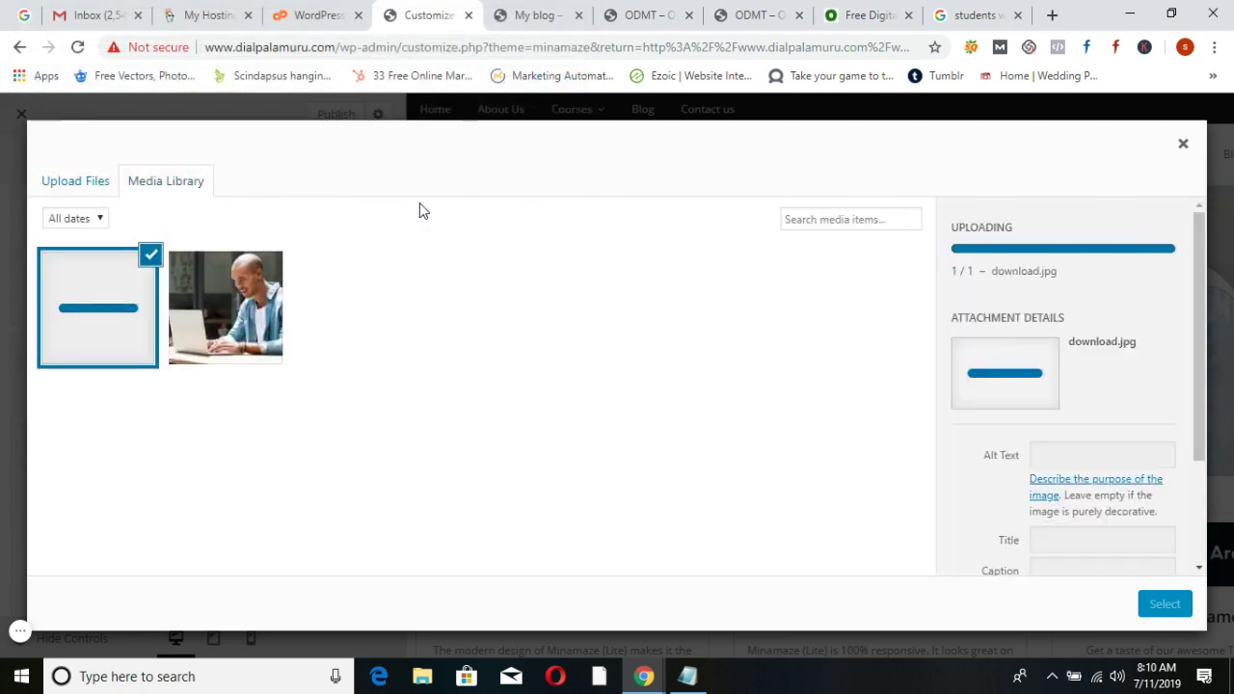
left_click(1163, 604)
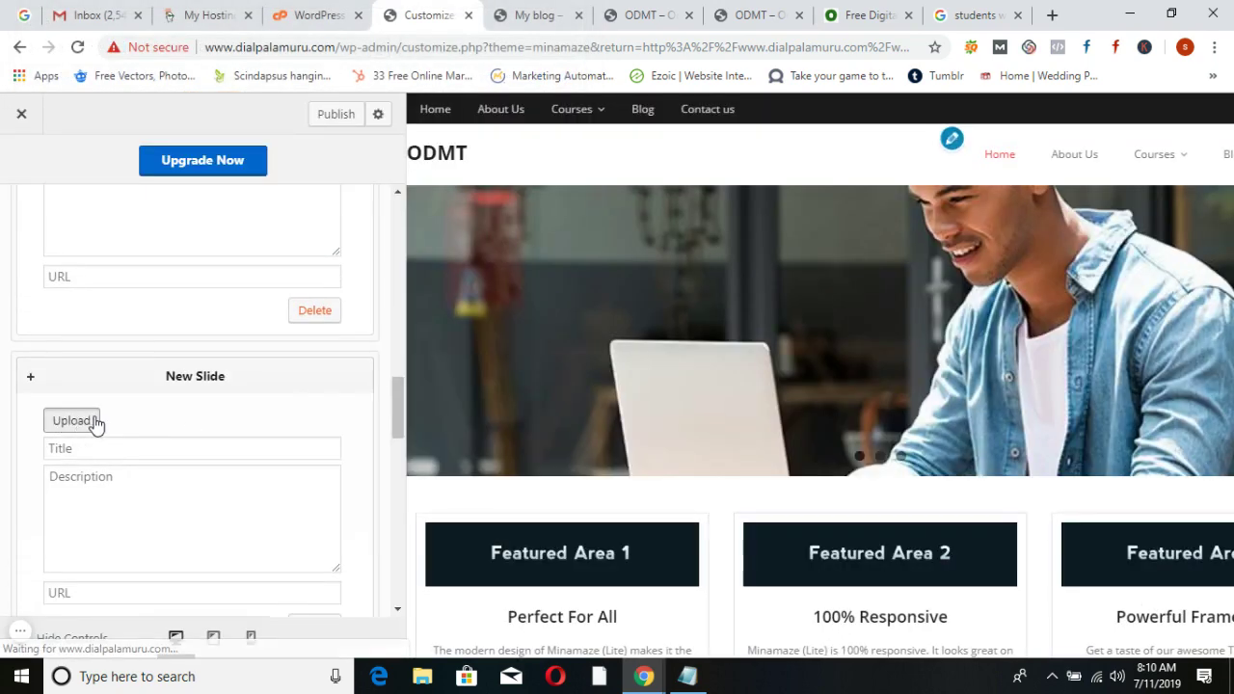
Upload laptops-for-college-students from the Desktop as the third slide's image and publish the changes
left_click(94, 425)
left_click(92, 181)
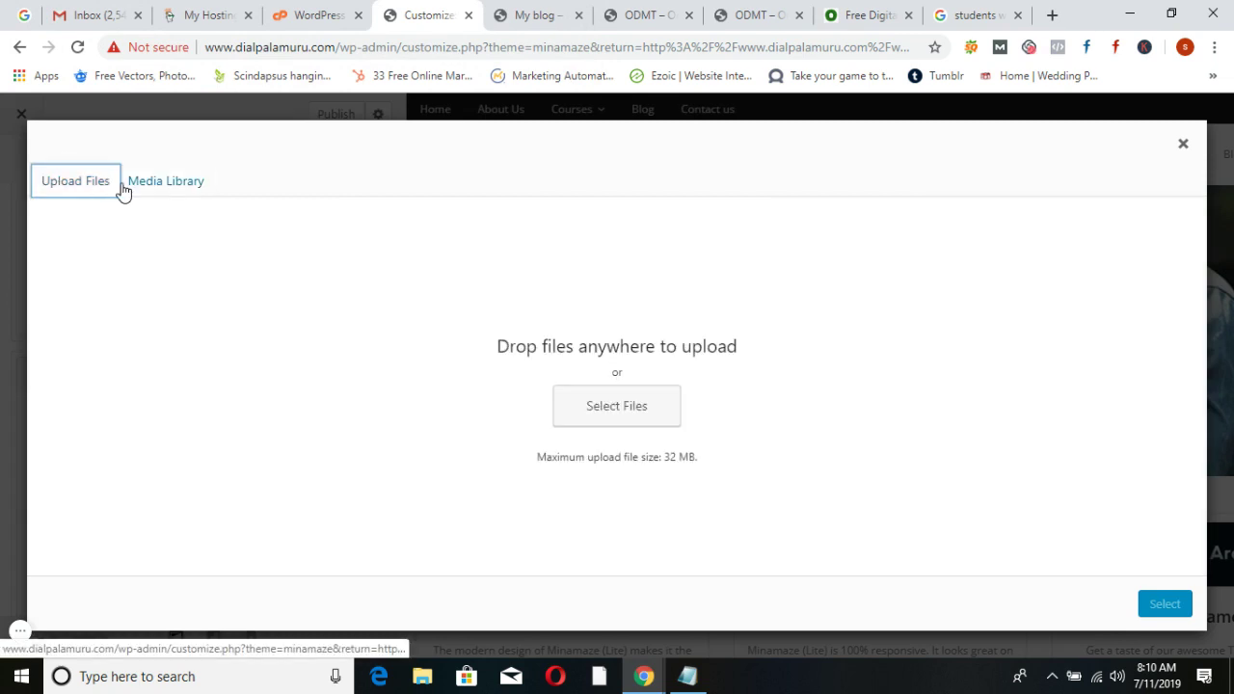
left_click(627, 412)
scroll(510, 262, "down", 3)
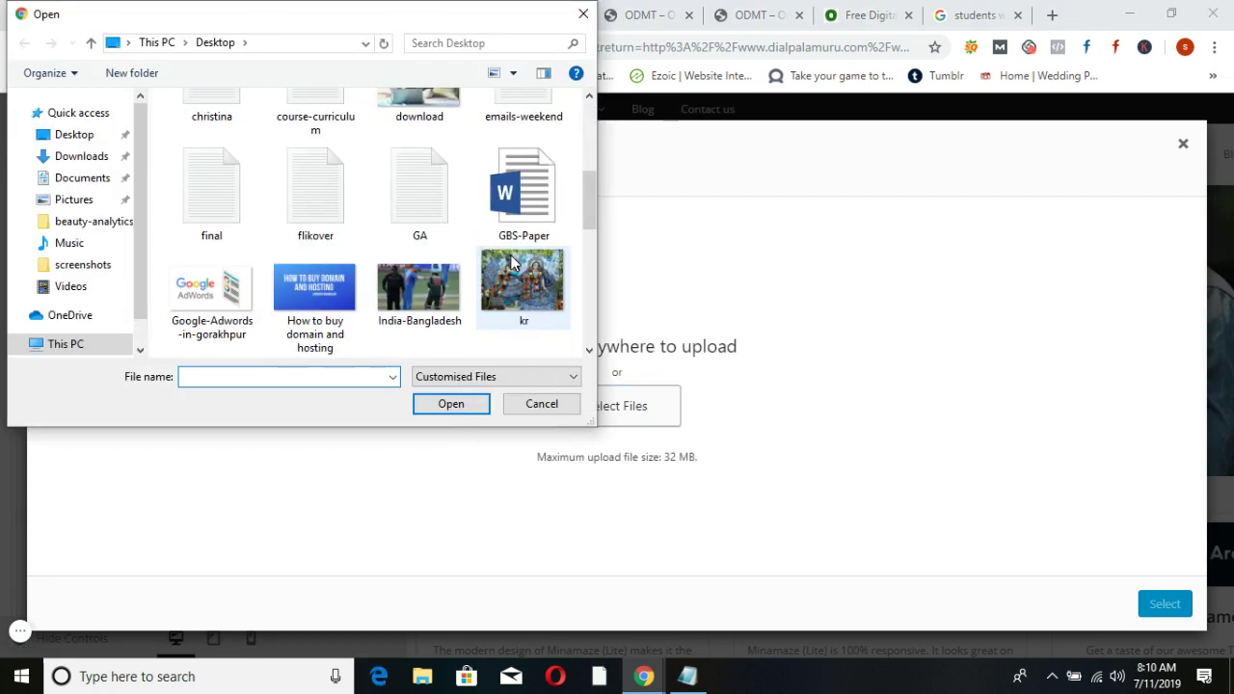
scroll(476, 273, "down", 3)
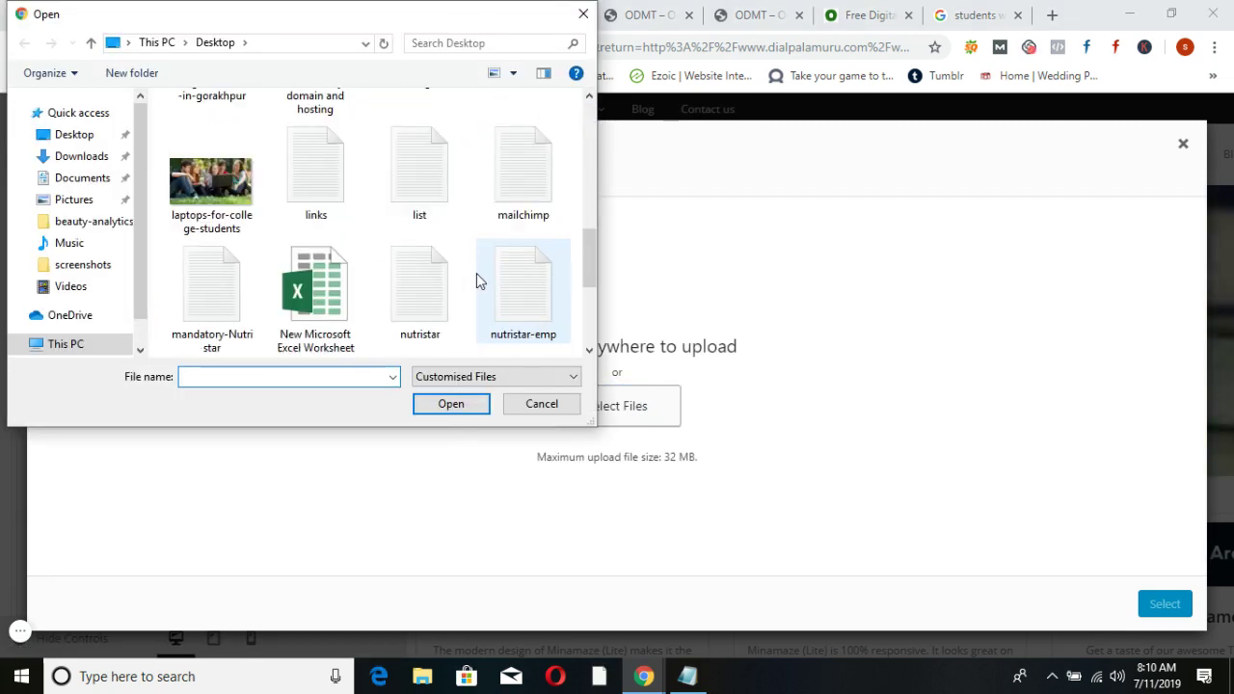
double_click(216, 198)
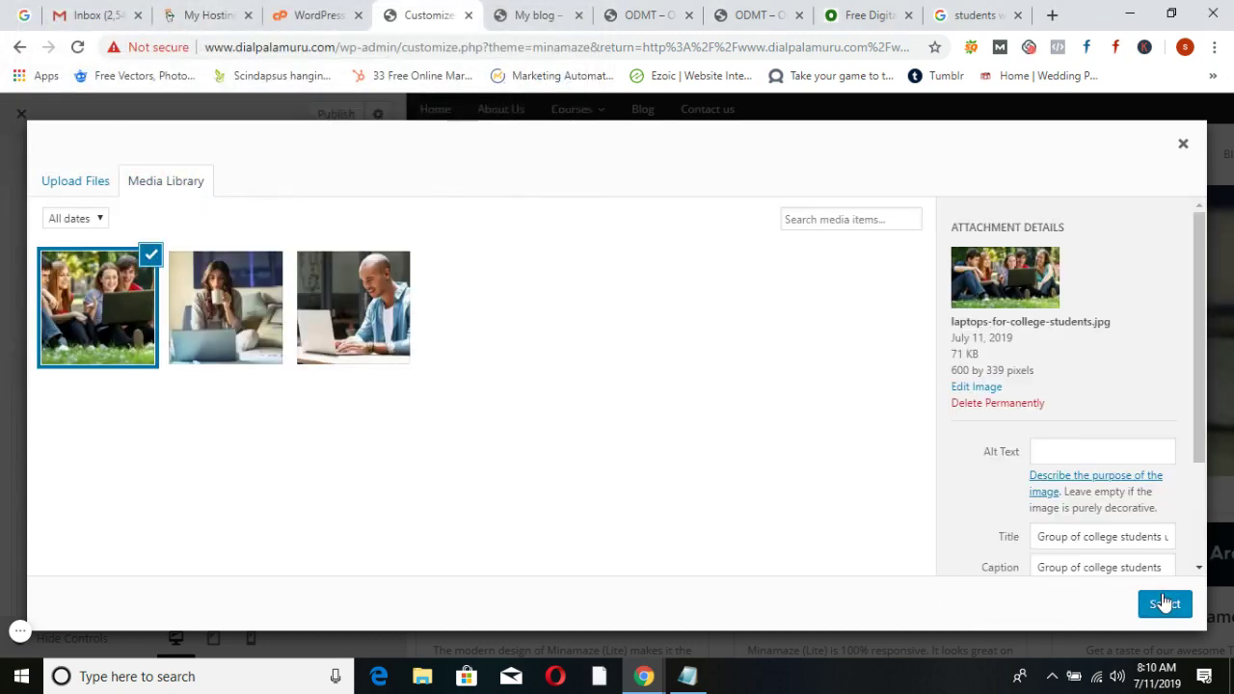
left_click(1165, 604)
left_click(323, 118)
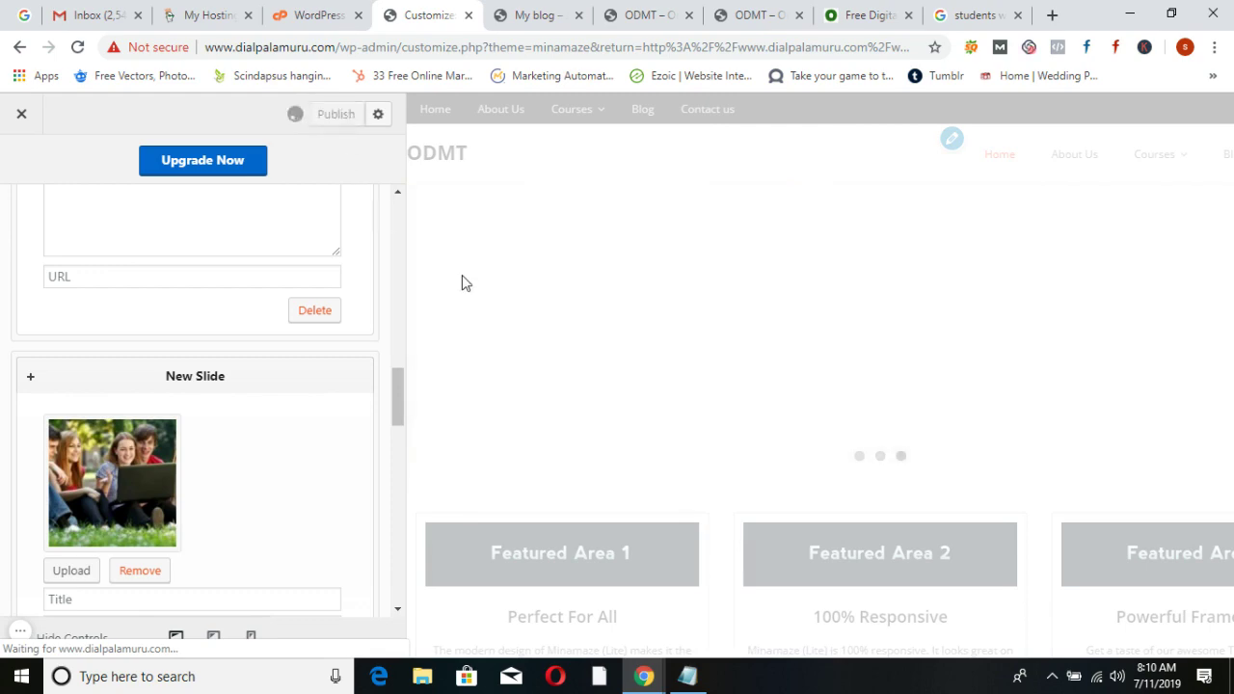
Switch to the Free Digital Marketing Training tab and load dialpalamuru.com in it
left_click(552, 12)
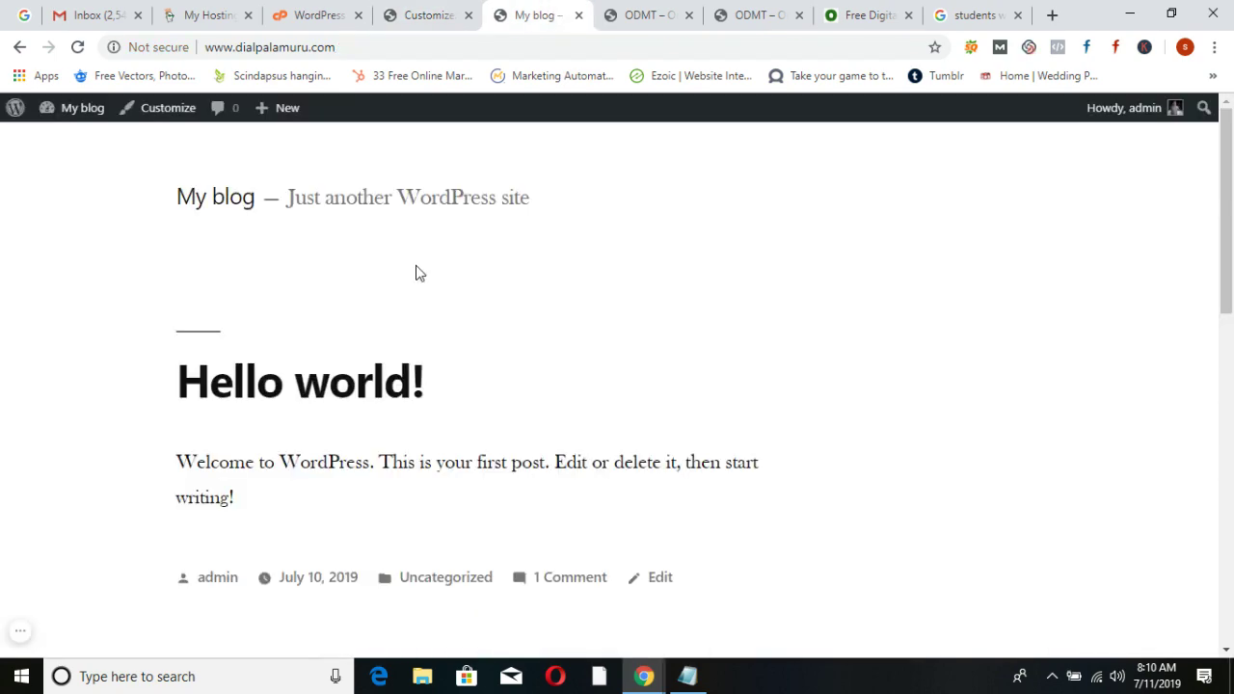
left_click(638, 17)
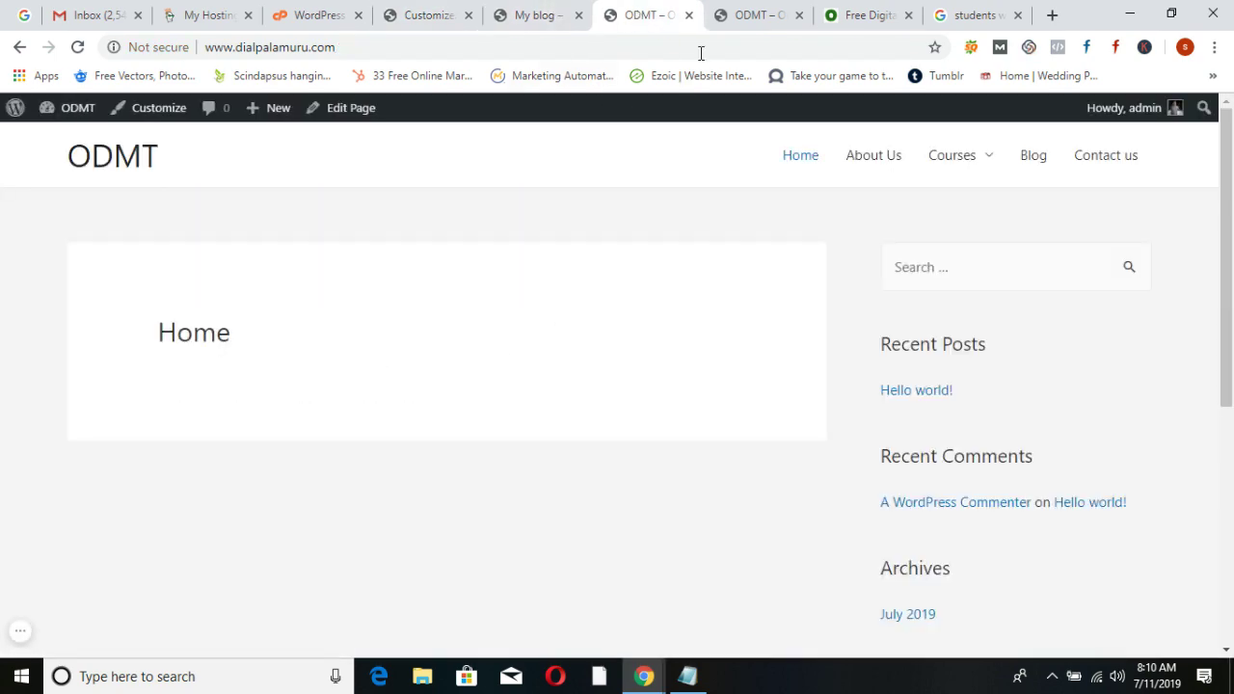
left_click(755, 14)
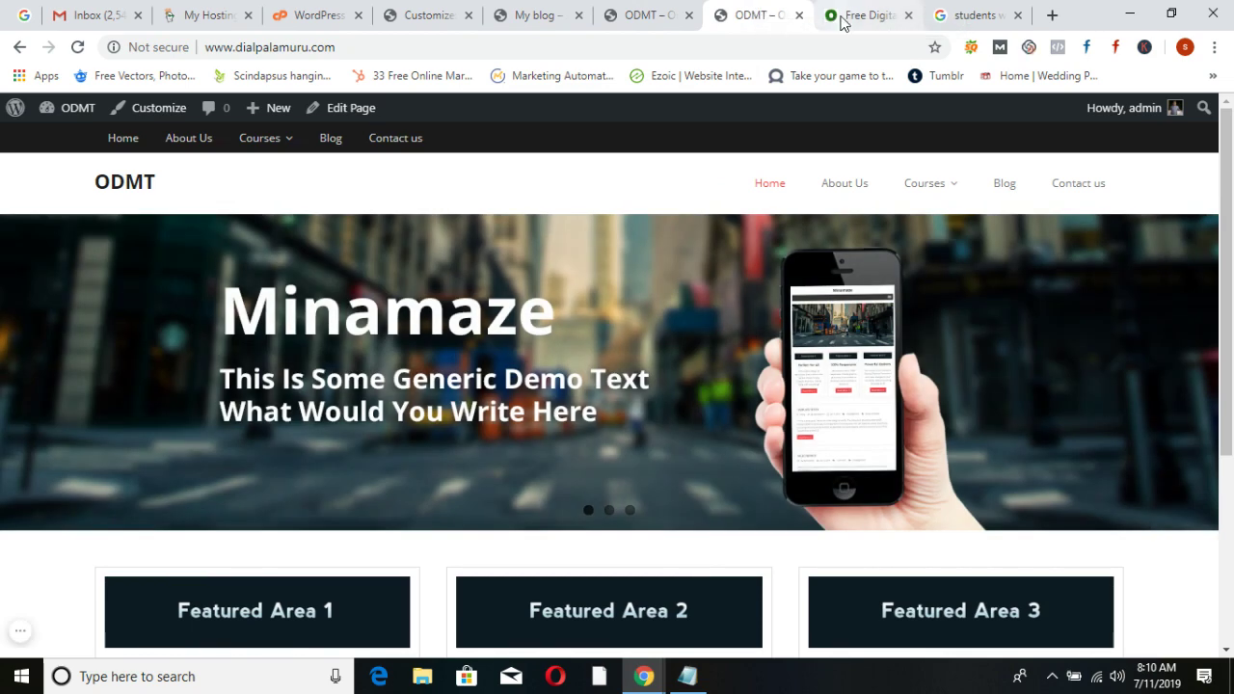
left_click(859, 13)
left_click(523, 48)
type("dial")
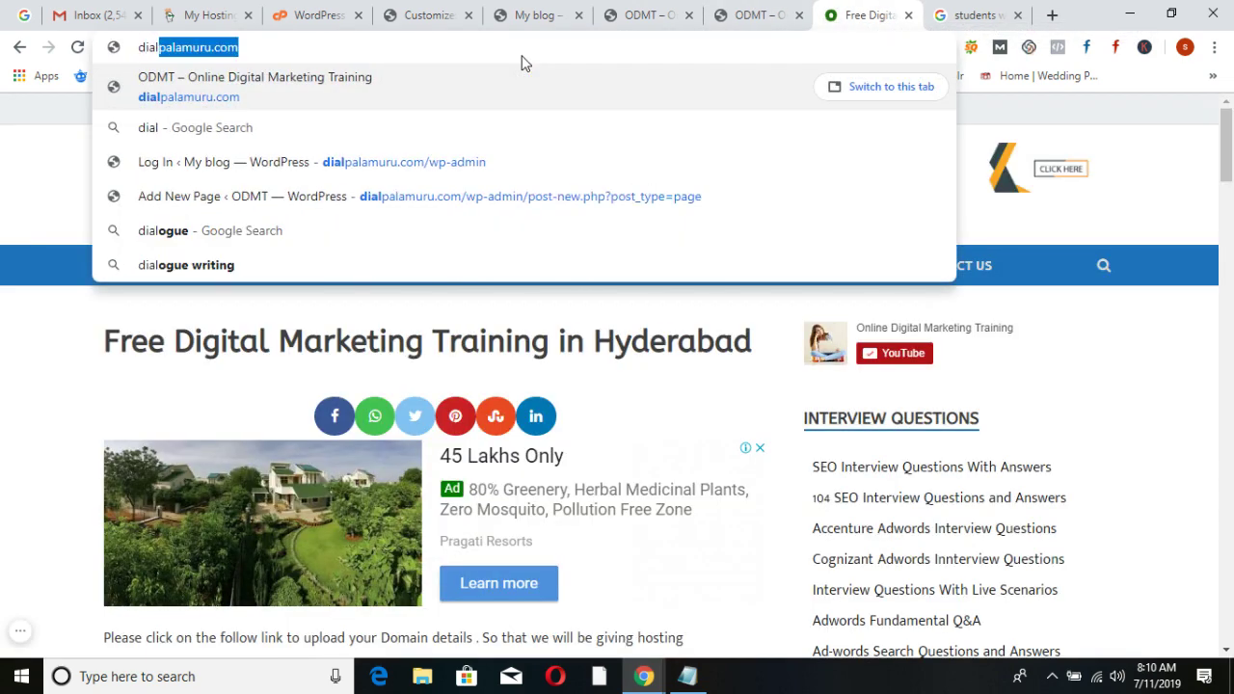
key("Return")
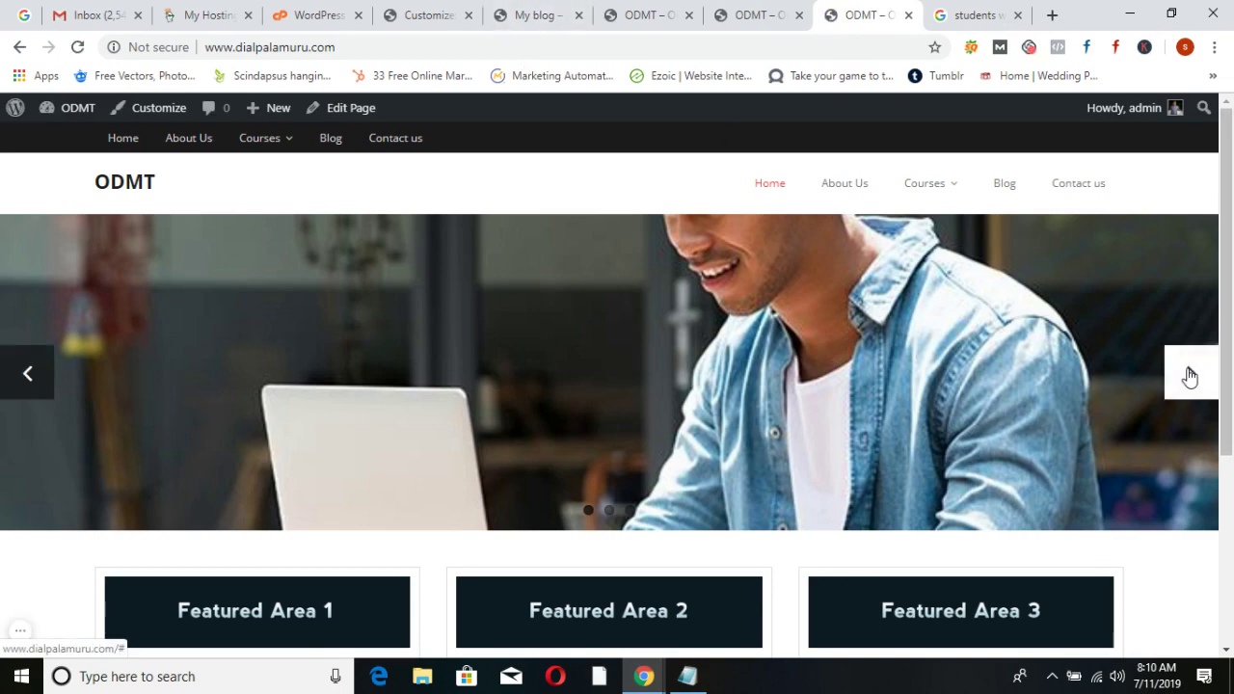
Page through the live homepage's slider to check all three slide images
left_click(1190, 377)
left_click(1190, 379)
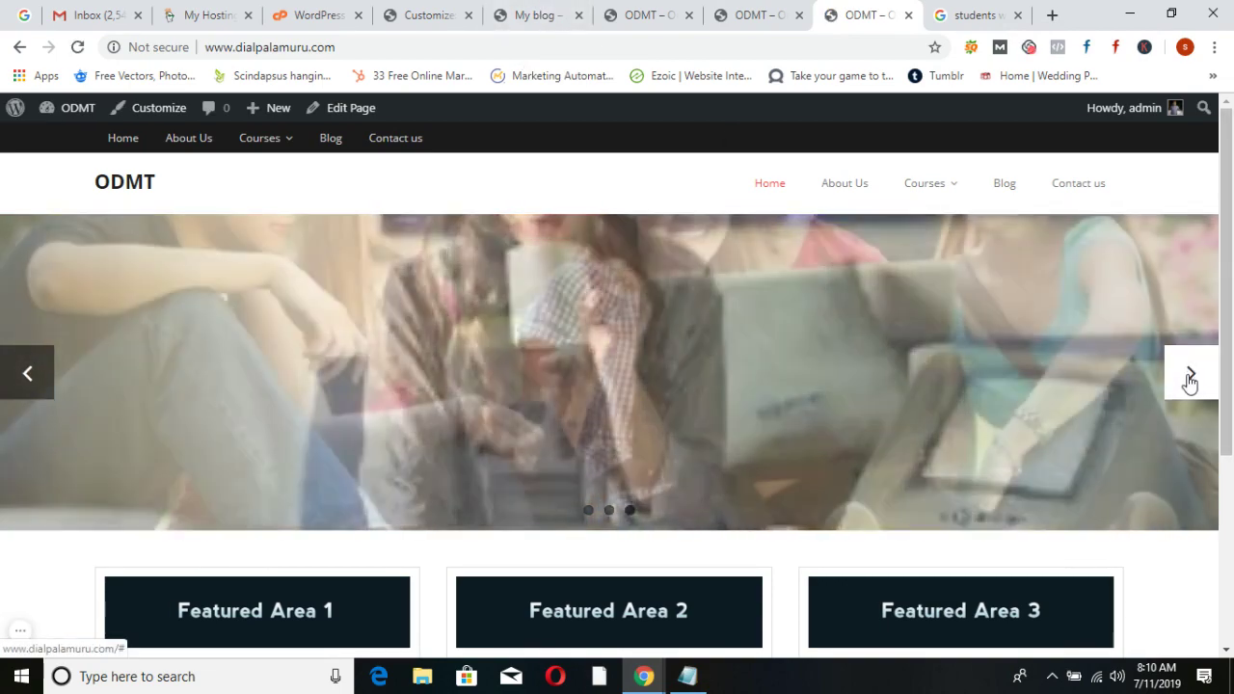
left_click(1190, 379)
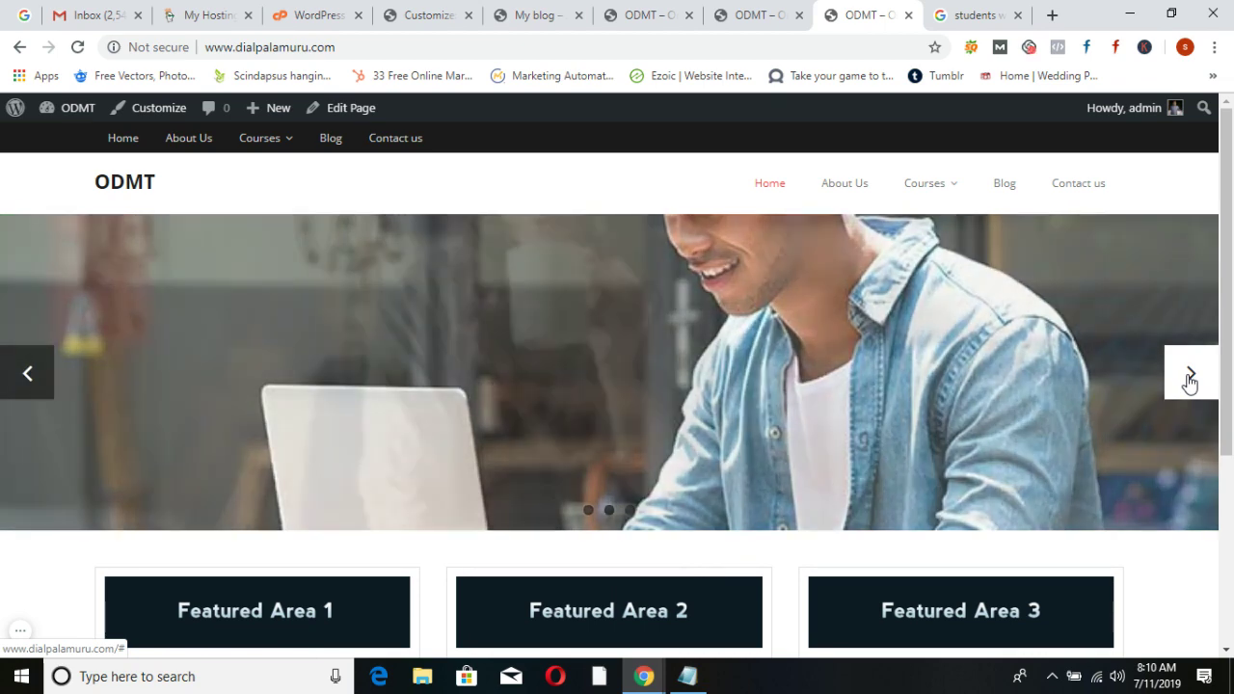
left_click(1190, 379)
left_click(1190, 379)
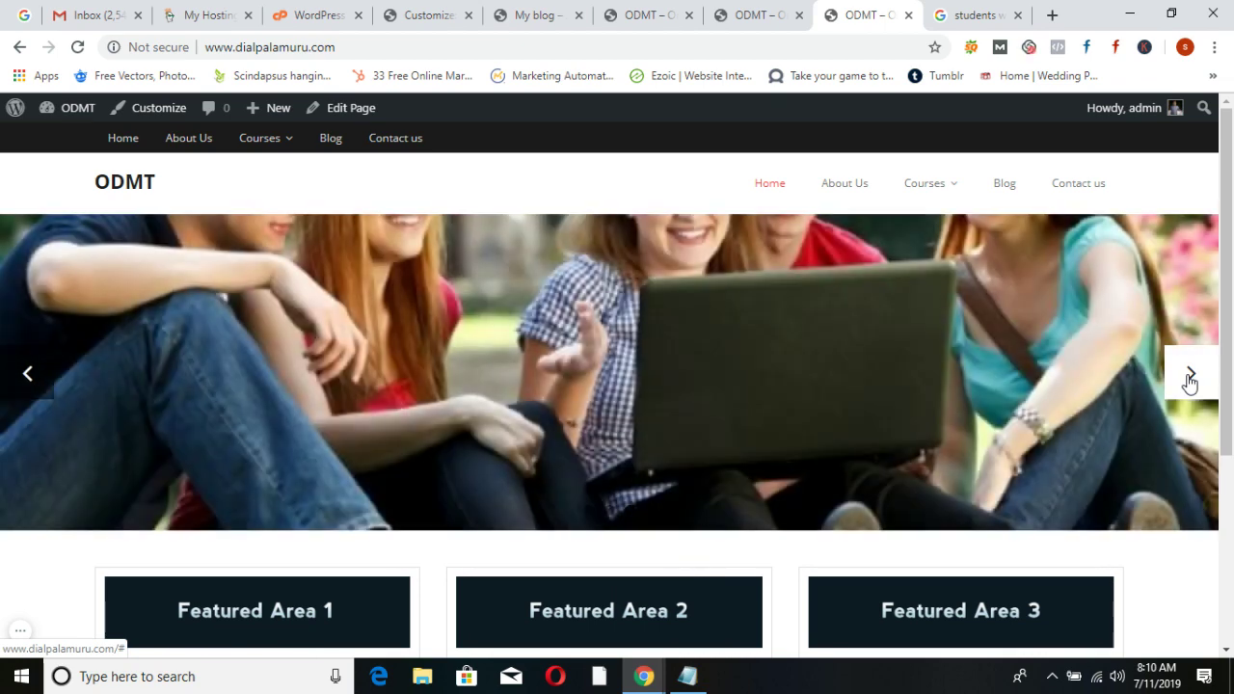
Return to the theme customizer, set the maximum slider height to 500 px and publish the change
left_click(435, 13)
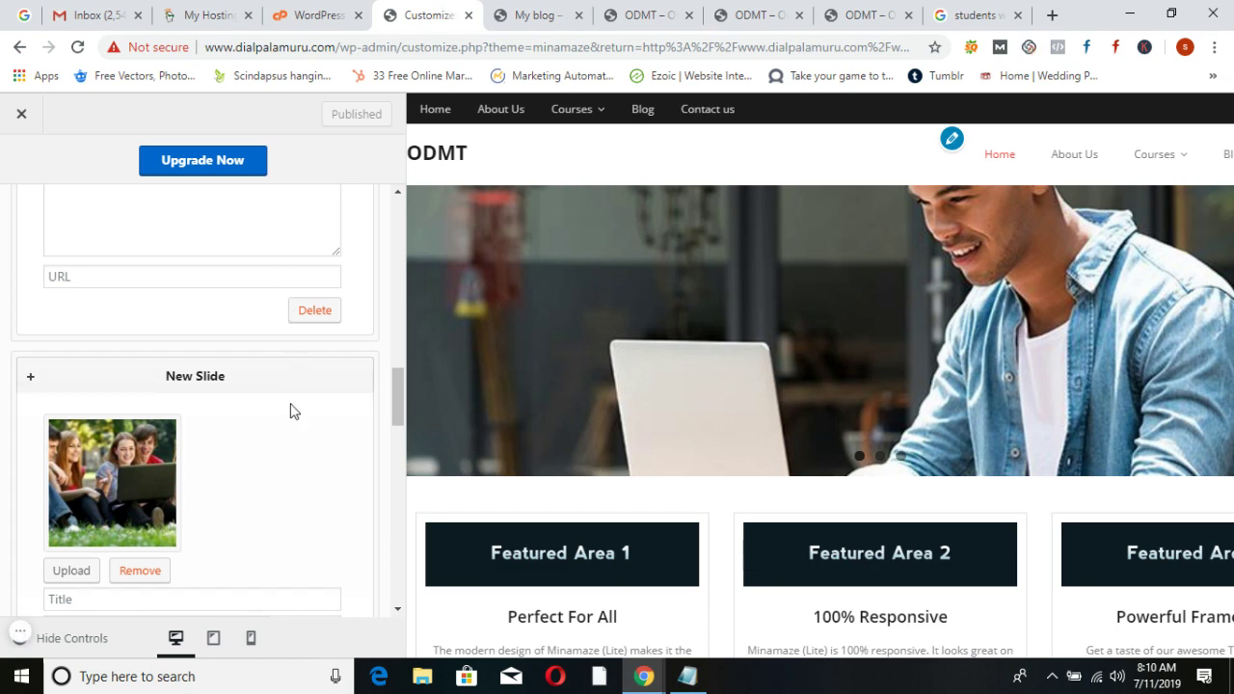
scroll(292, 408, "down", 4)
scroll(294, 411, "down", 1)
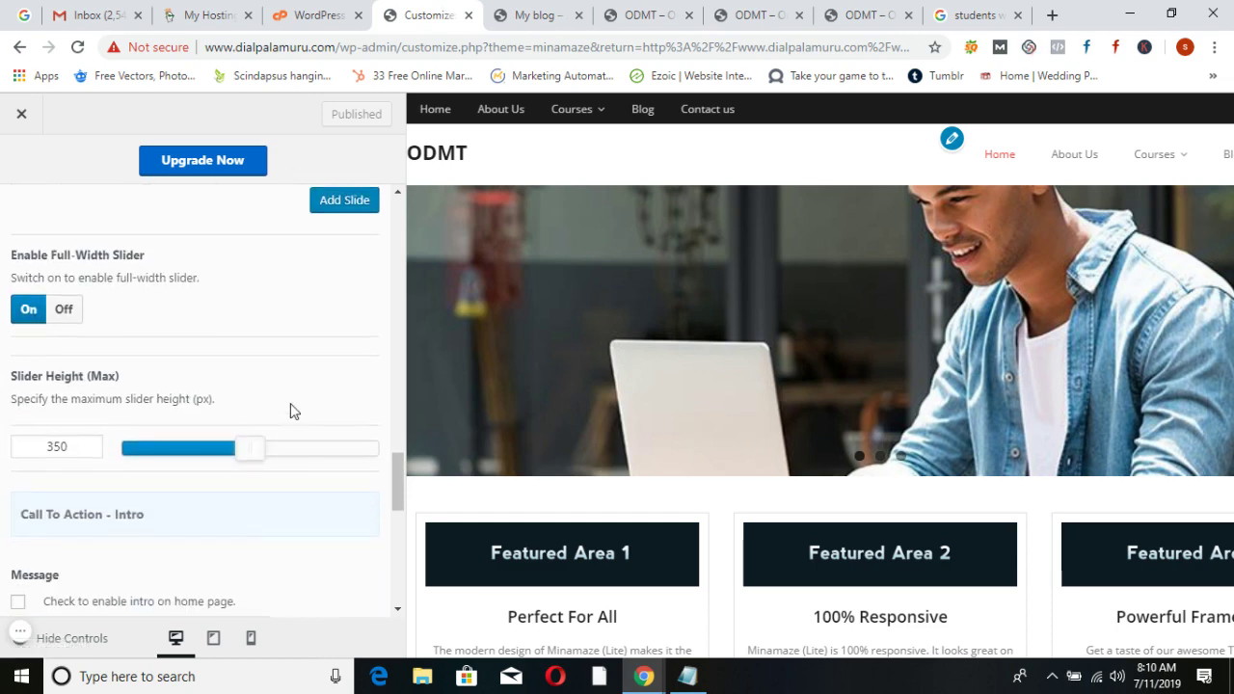
left_click_drag(247, 453, 378, 452)
left_click(336, 114)
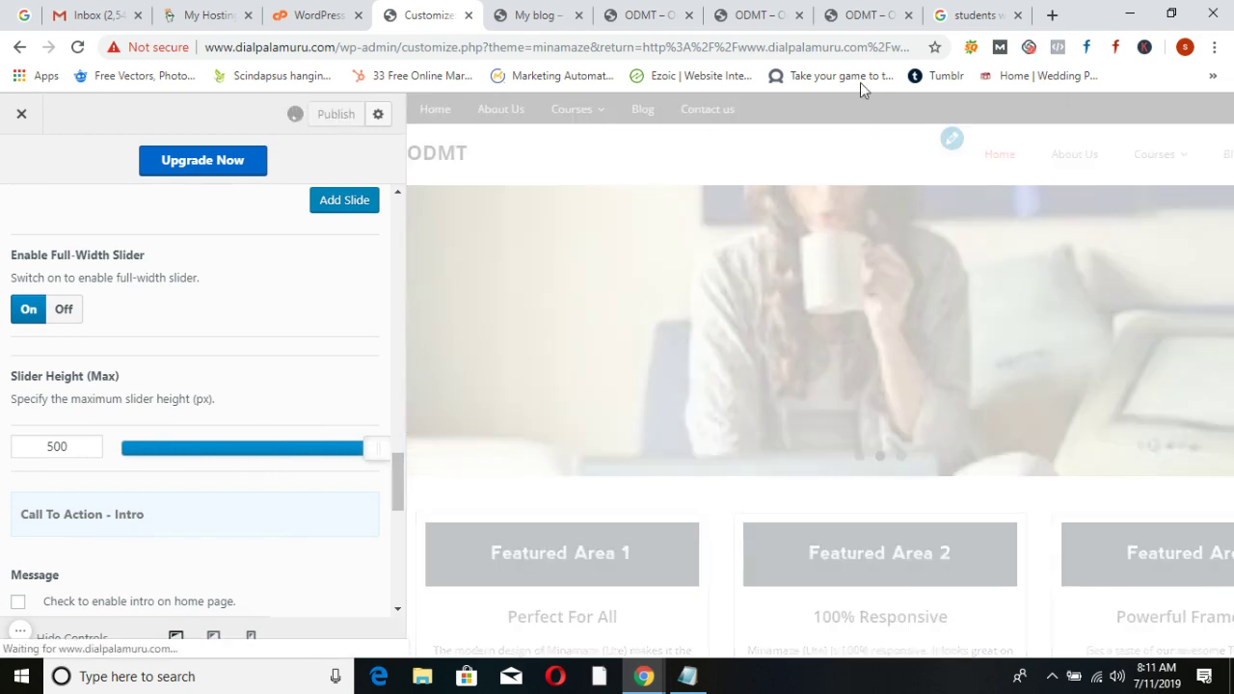
Reload the live homepage and check how the slides look at the new slider height
left_click(862, 15)
left_click(78, 47)
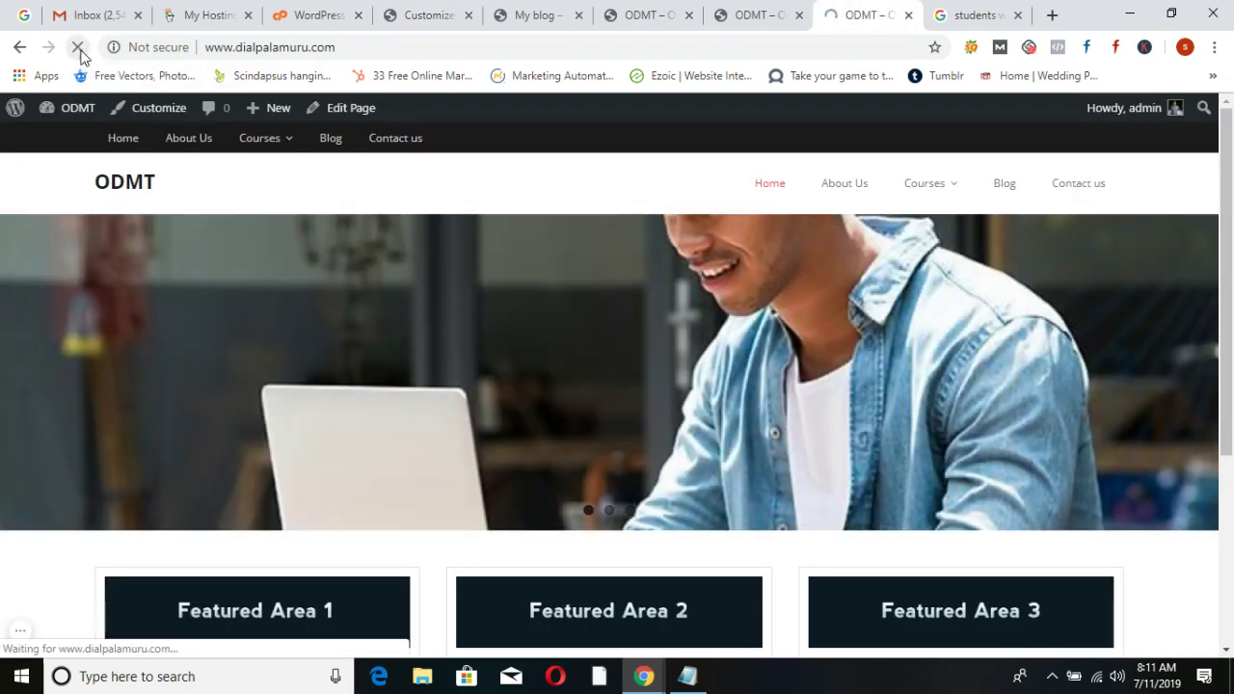
scroll(512, 318, "down", 1)
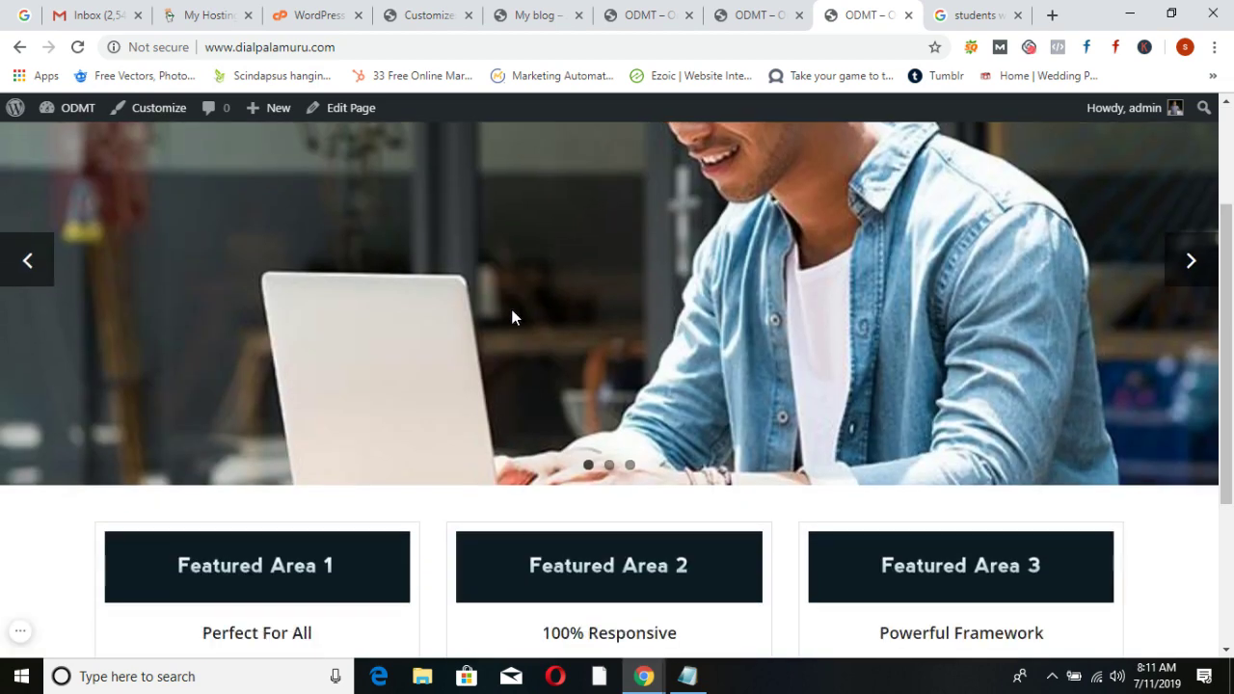
scroll(511, 317, "up", 2)
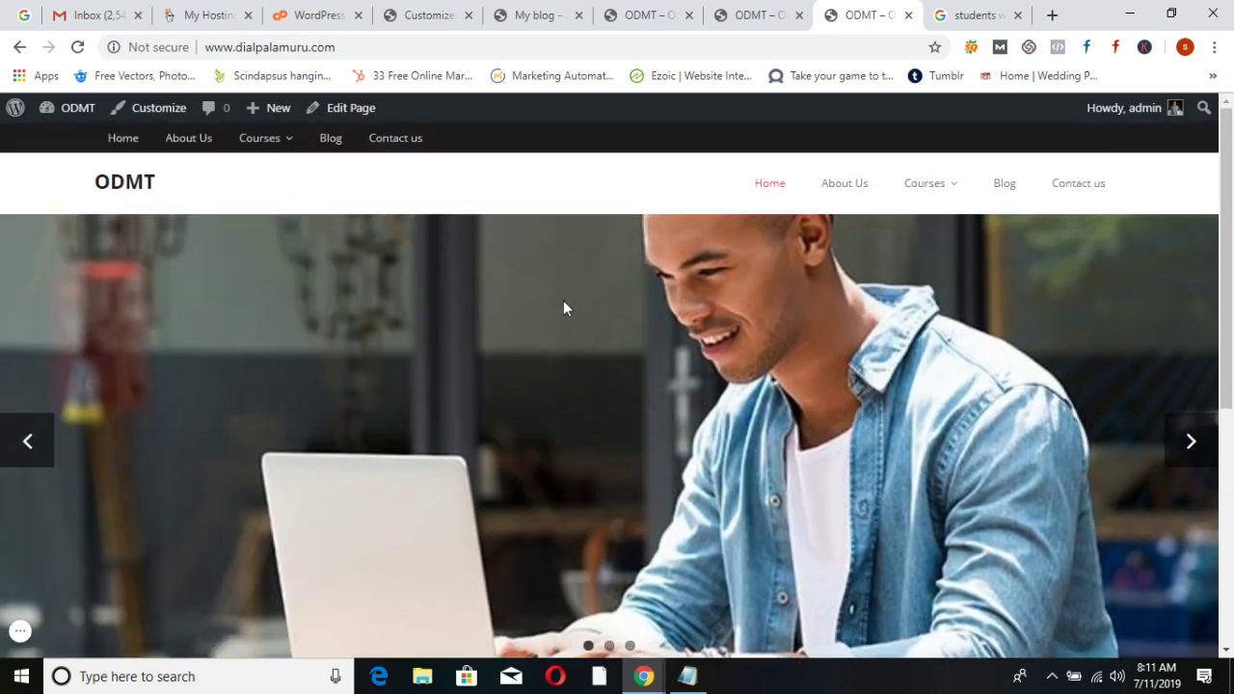
left_click(1195, 444)
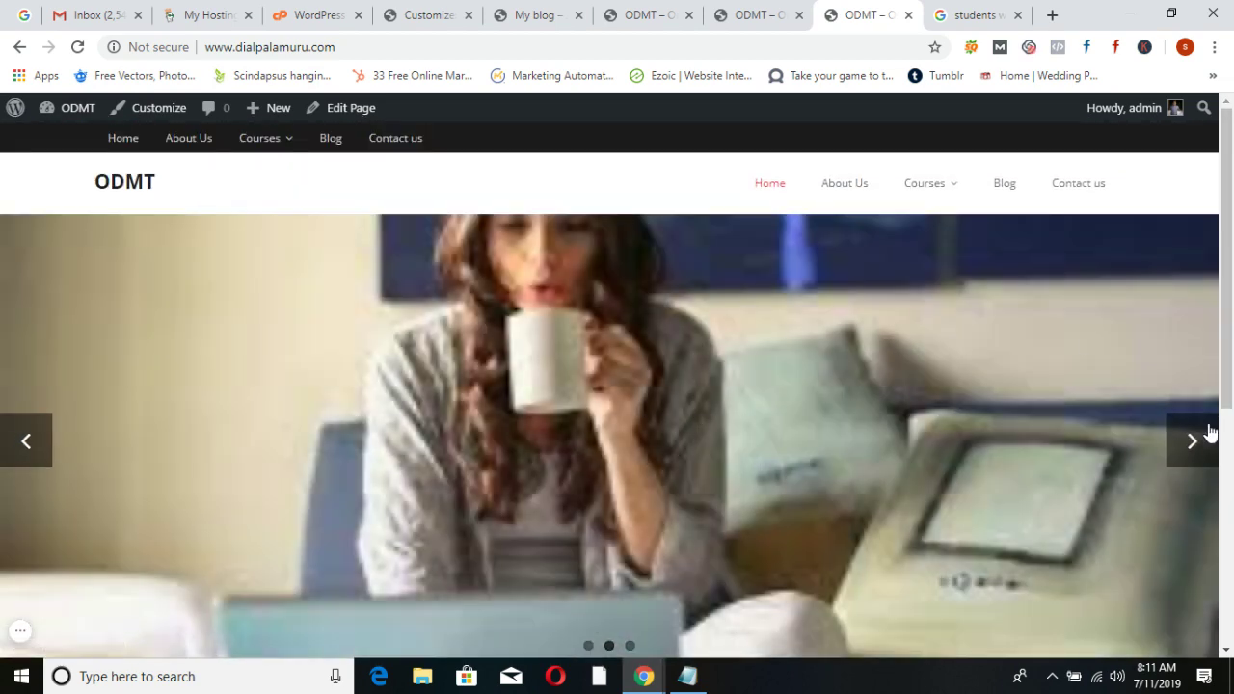
left_click(1192, 442)
left_click(1192, 444)
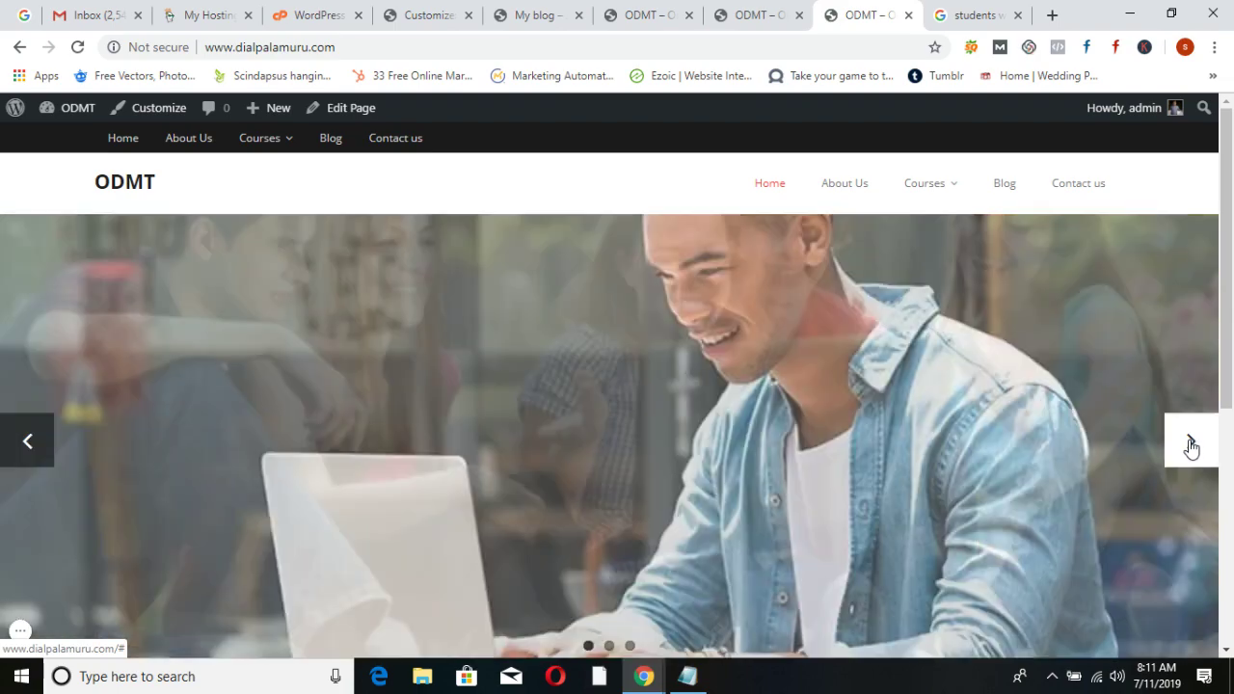
Return to the theme customizer and remove the picture of the woman with a cup from the second slide
left_click(429, 15)
scroll(320, 408, "down", 2)
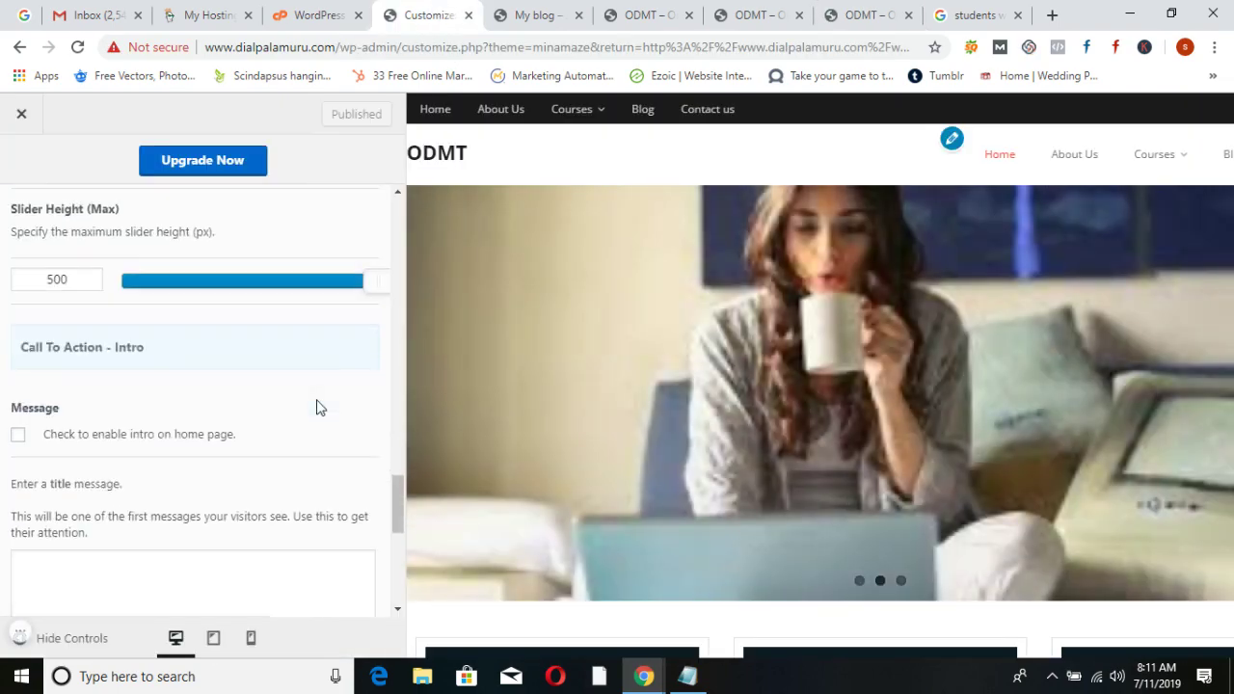
scroll(320, 408, "down", 3)
scroll(320, 408, "up", 8)
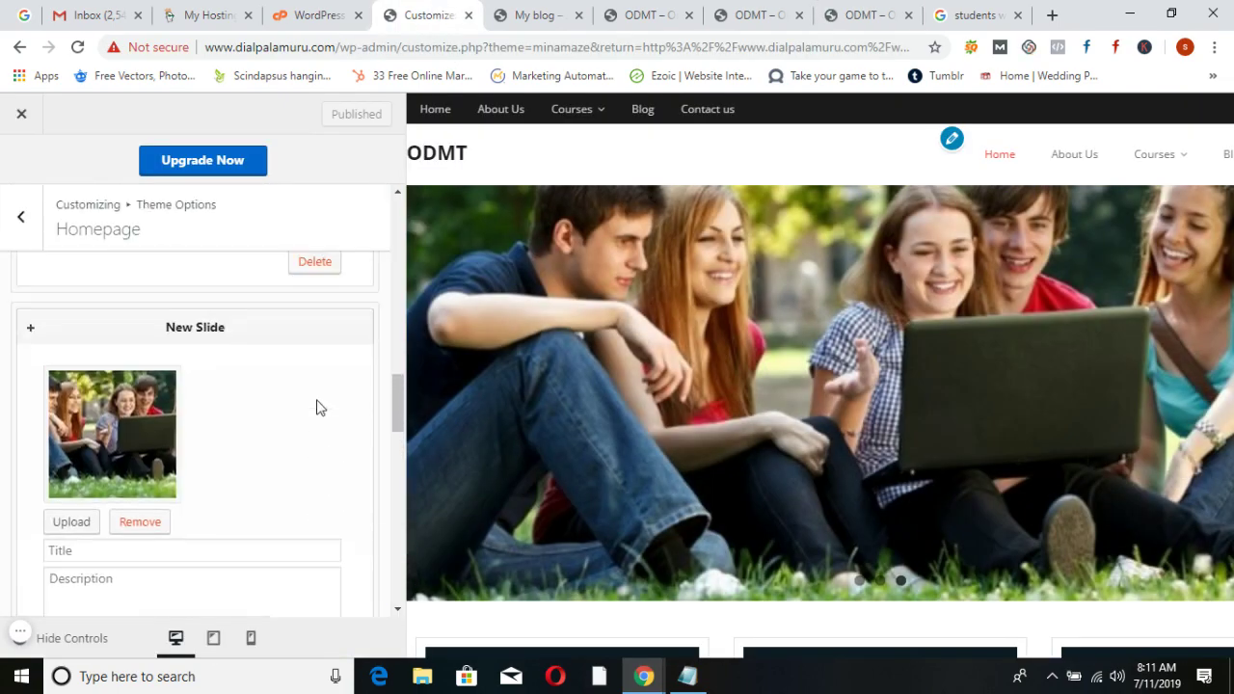
scroll(320, 408, "up", 3)
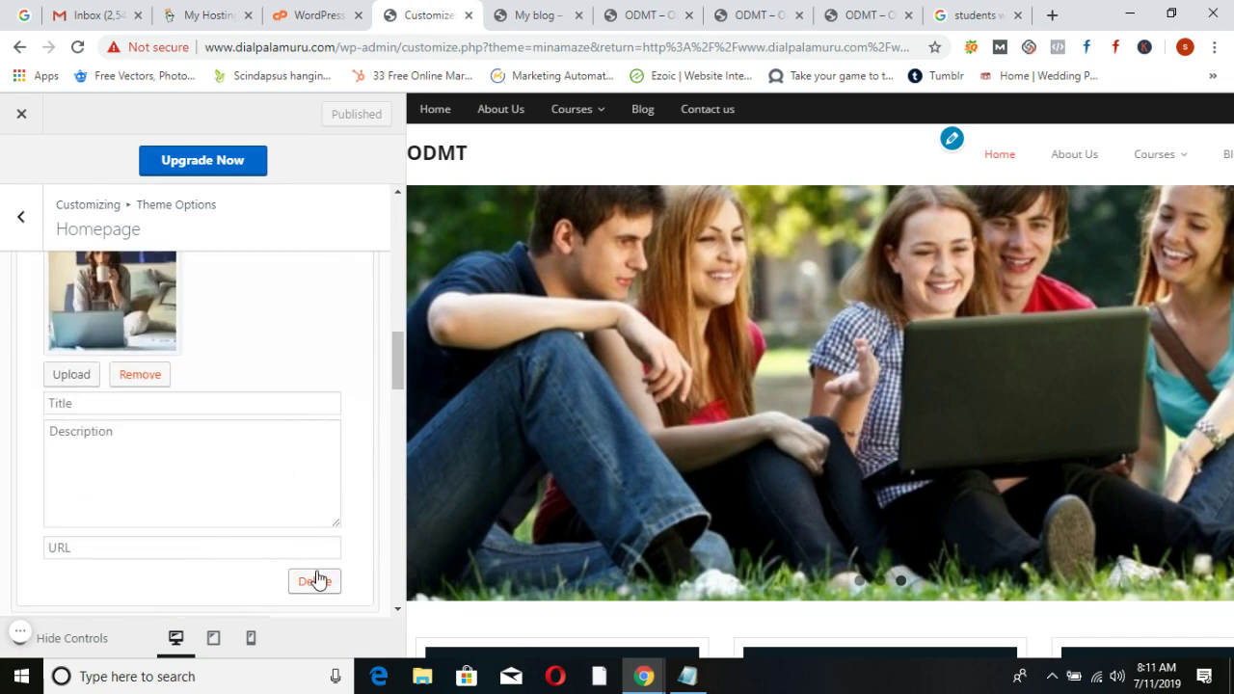
left_click(149, 385)
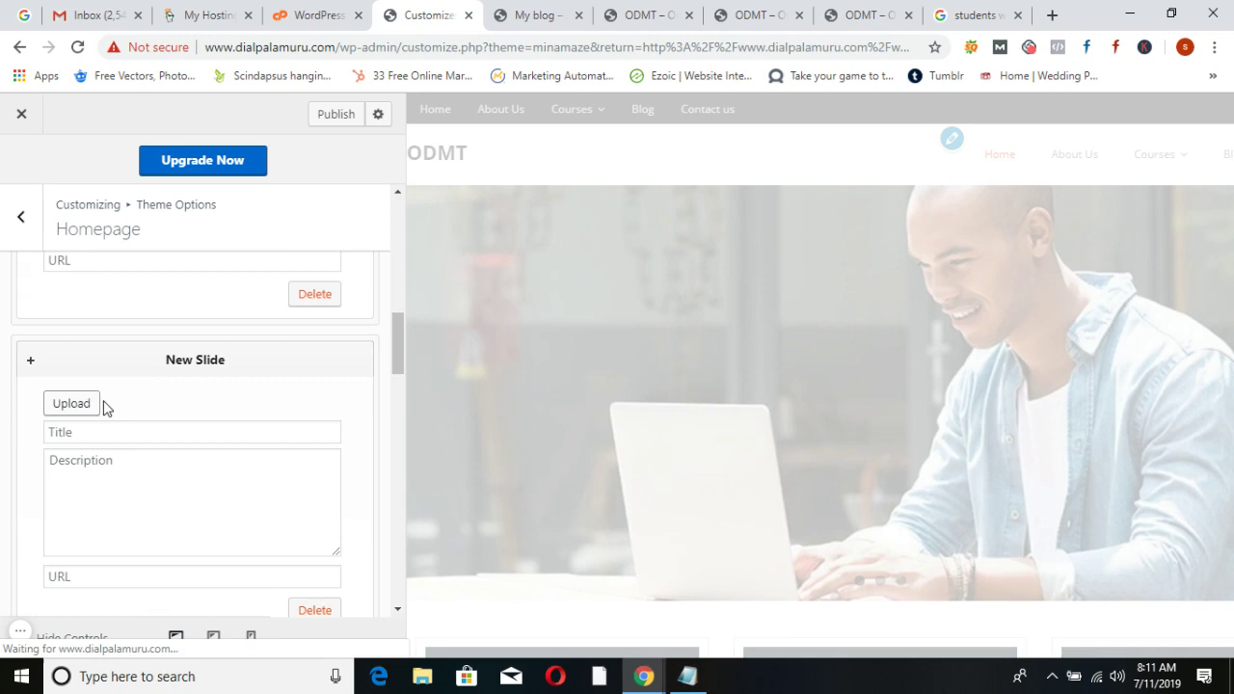
left_click(97, 405)
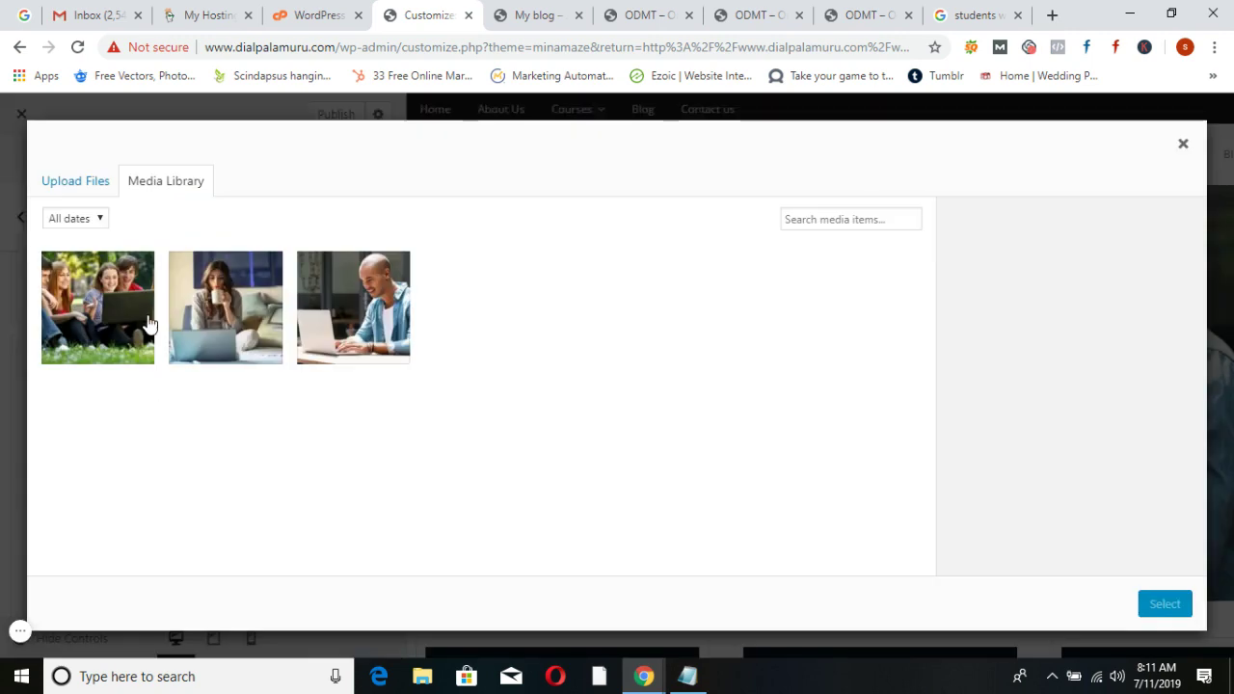
left_click(81, 179)
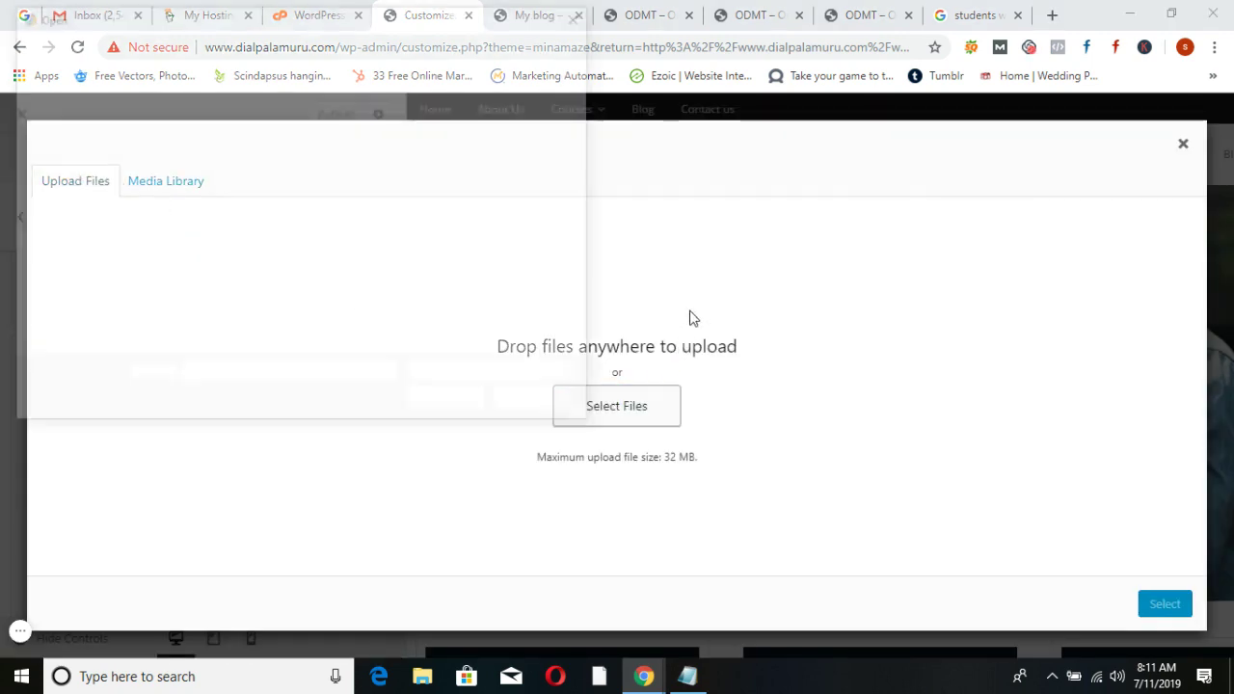
scroll(587, 150, "down", 1)
left_click_drag(587, 149, 568, 292)
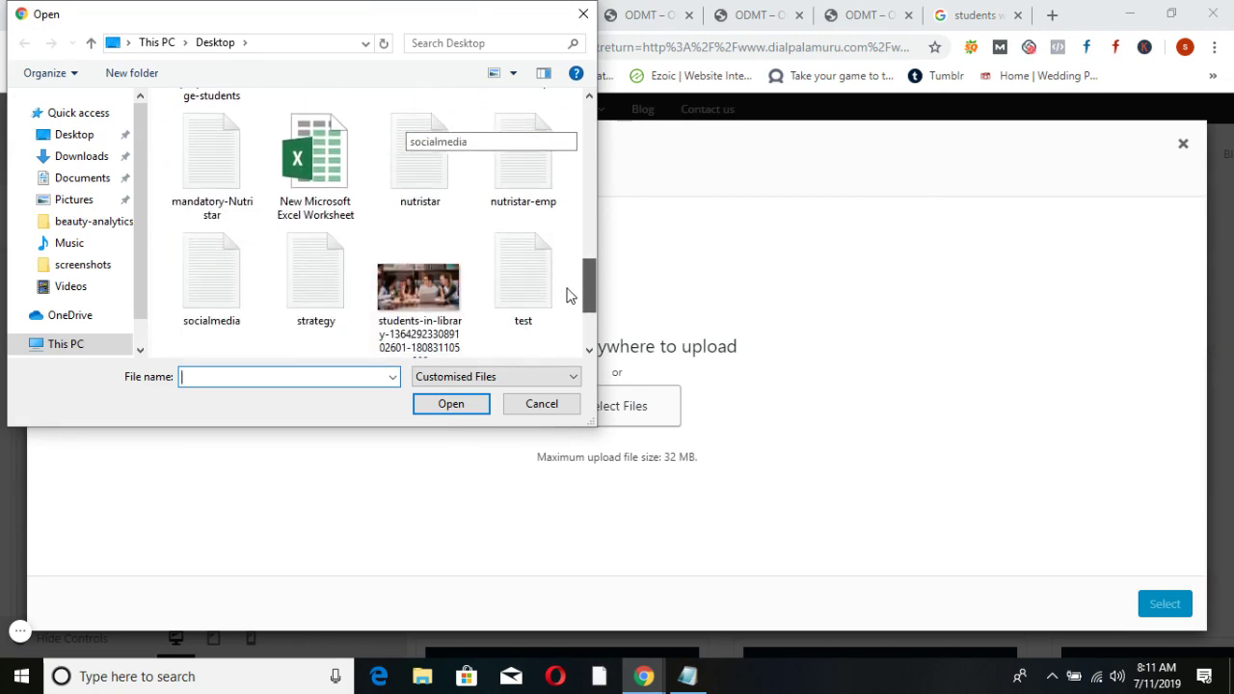
double_click(426, 292)
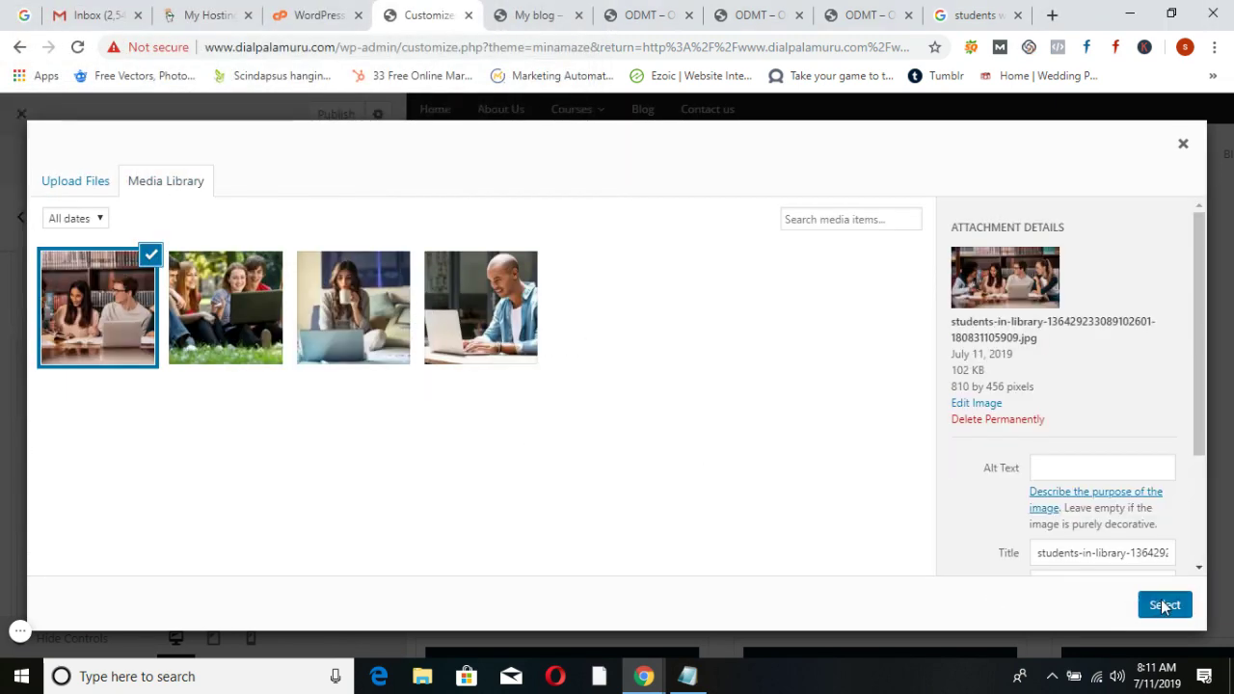
left_click(1165, 604)
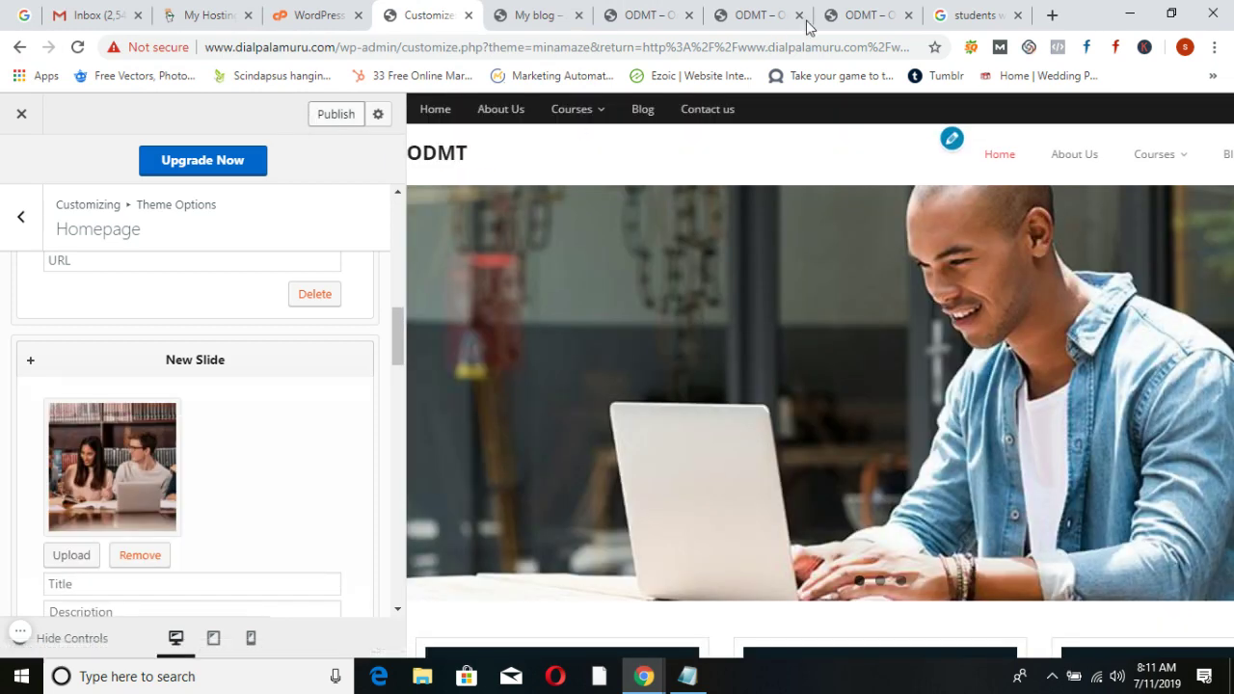
left_click(338, 116)
Reload the live homepage and review the slider with its replaced second image
left_click(850, 12)
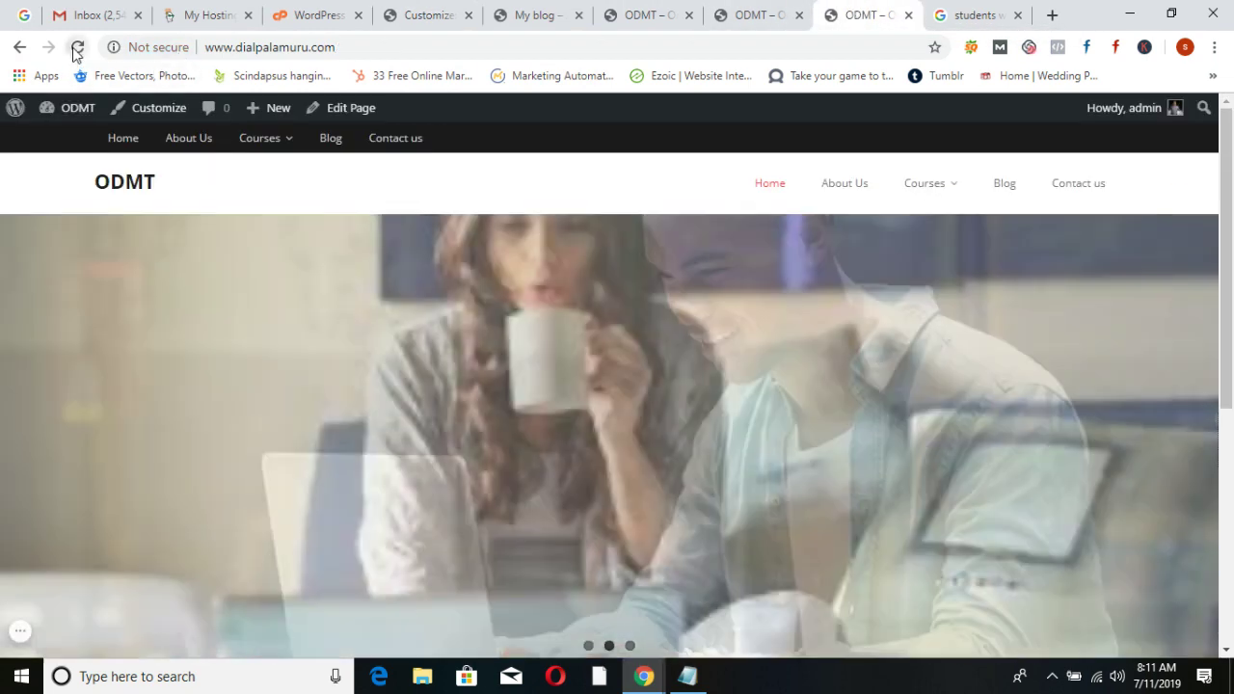
left_click(76, 48)
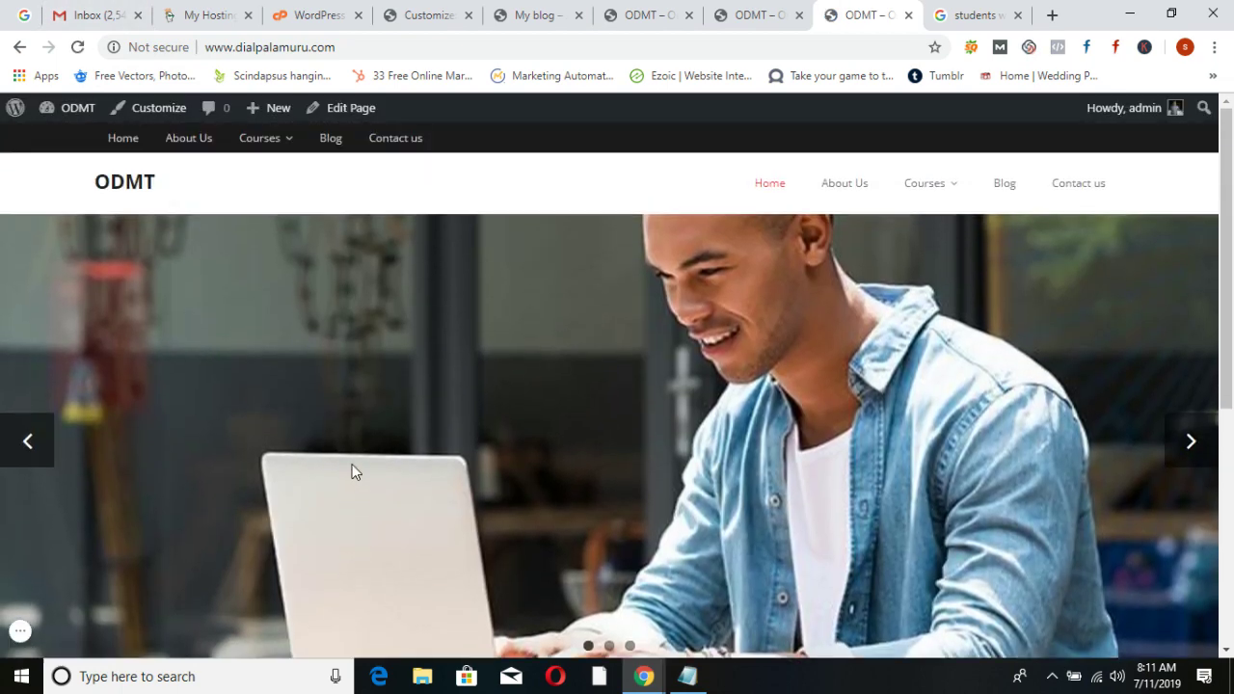
left_click(1191, 443)
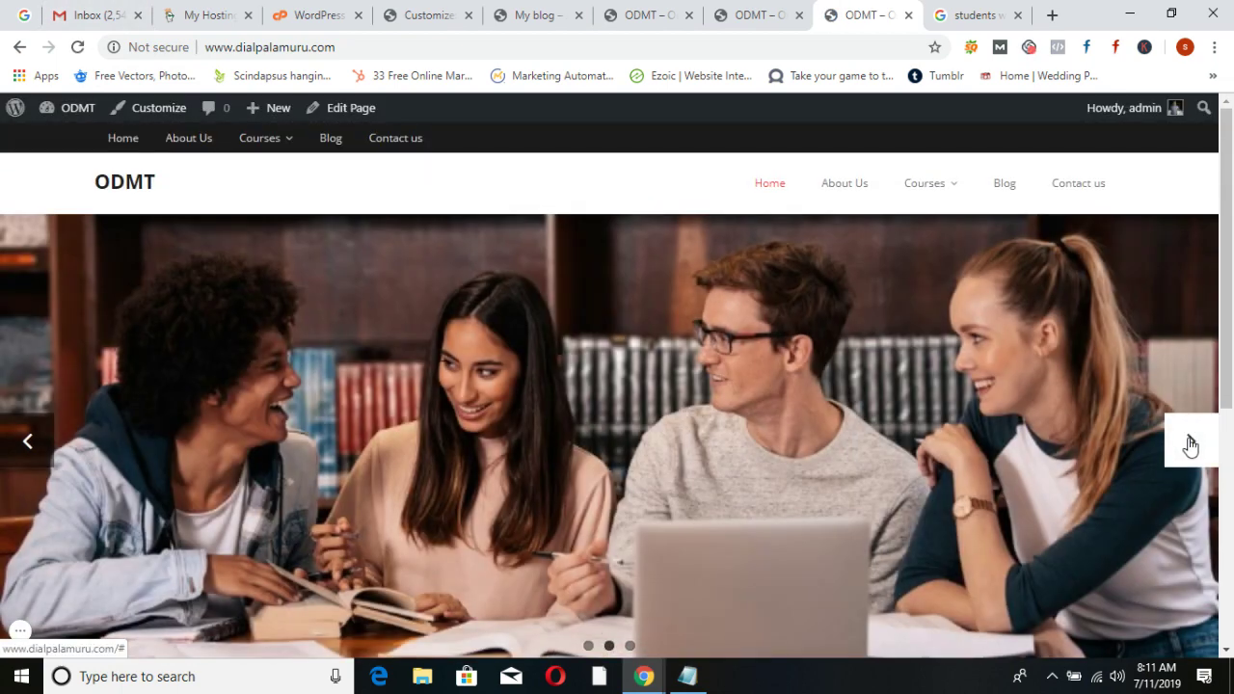
left_click(1191, 442)
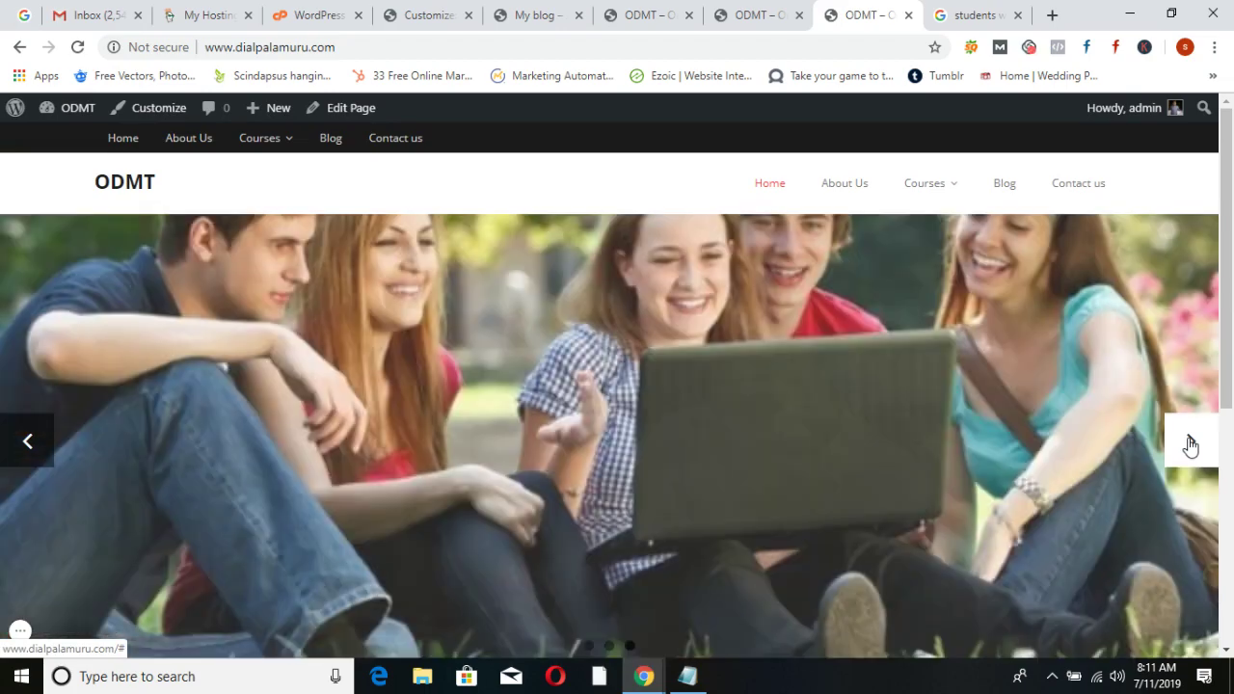
left_click(1191, 443)
scroll(1189, 441, "down", 2)
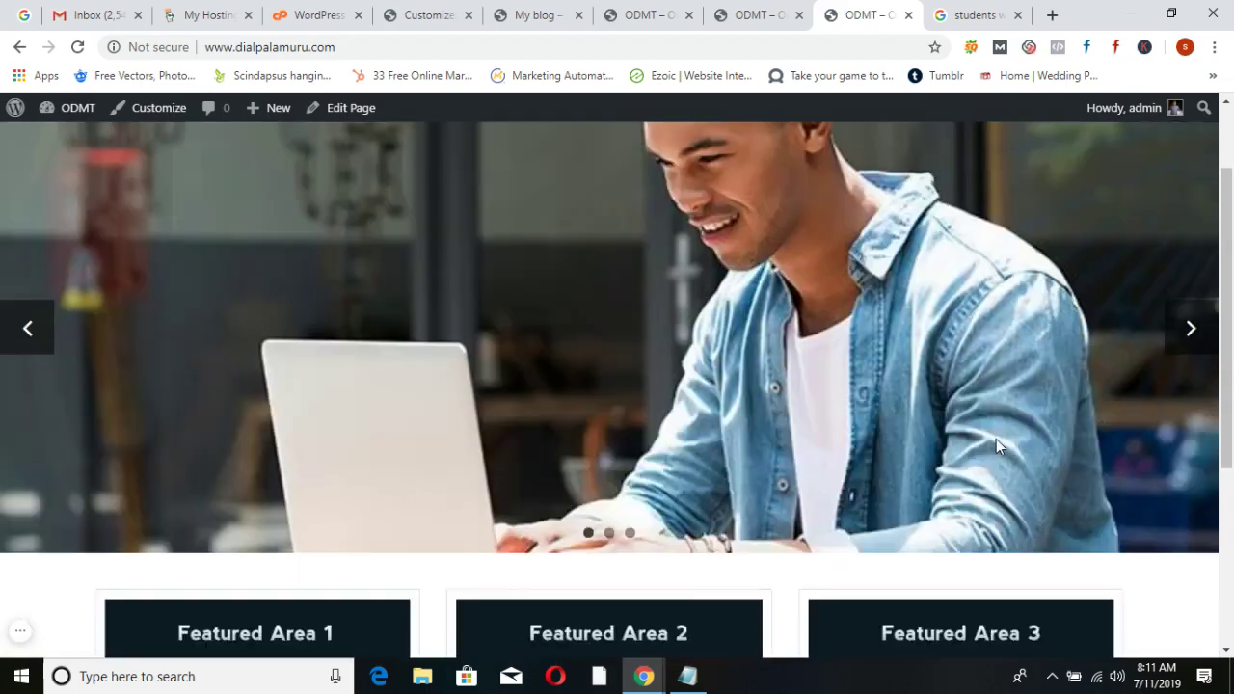
Return to the theme customizer and title the first slider slide "Welcome to ODMT"
scroll(675, 241, "up", 2)
left_click(429, 14)
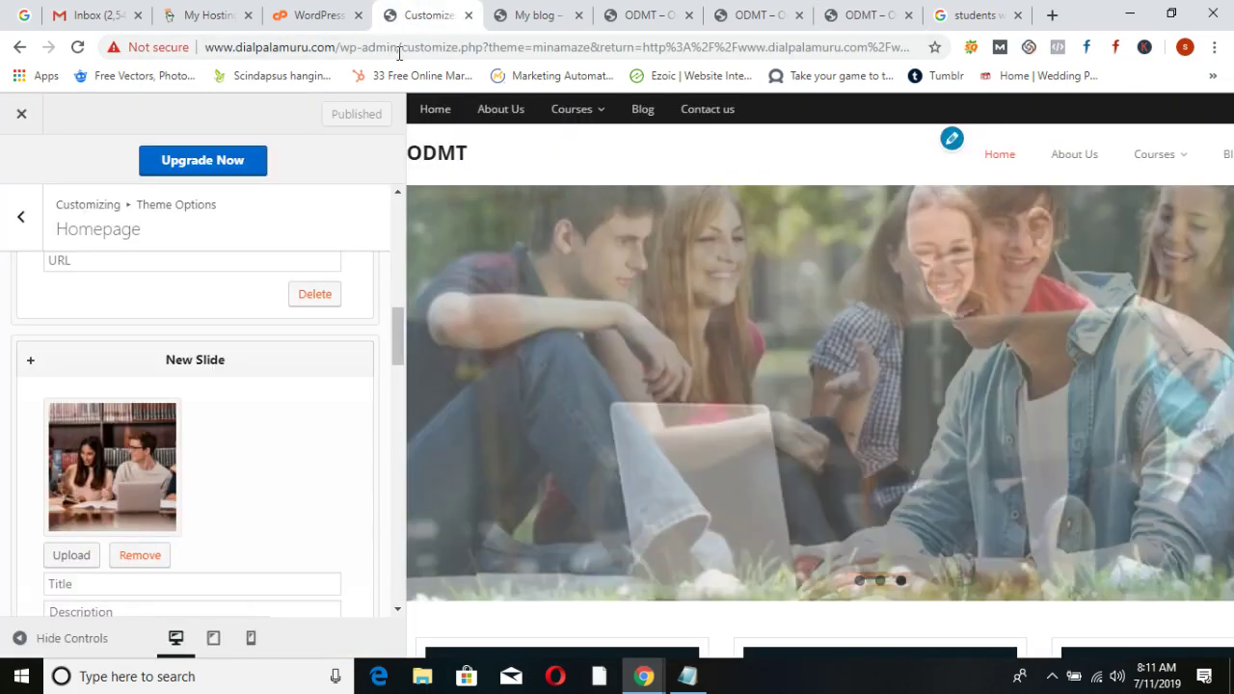
scroll(178, 487, "up", 8)
scroll(178, 487, "down", 4)
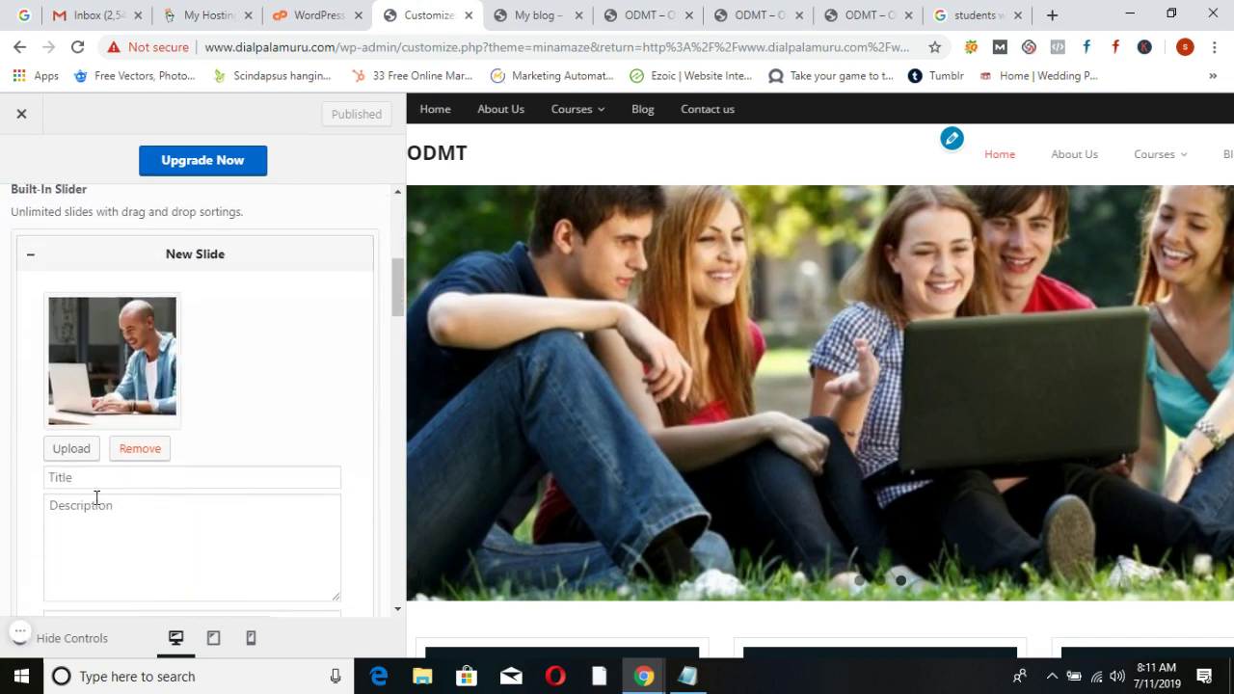
left_click(100, 482)
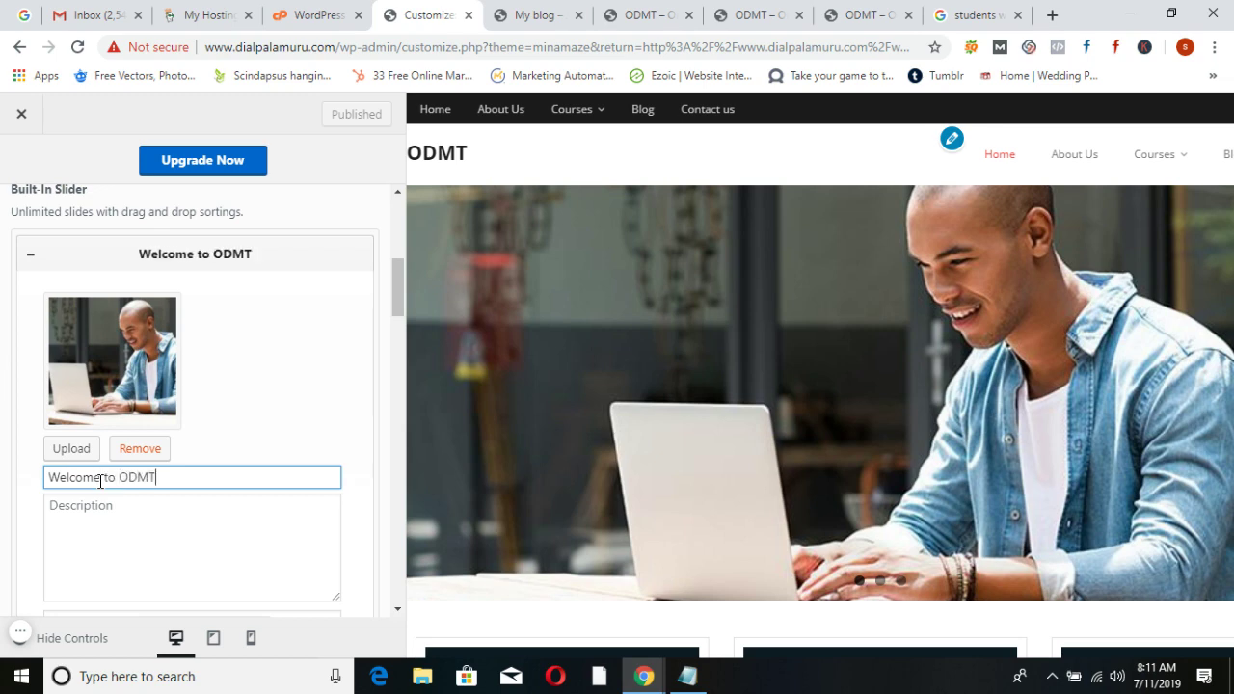
Give the first slide the description "Best online Digital marketing Training in Inida"
left_click(104, 505)
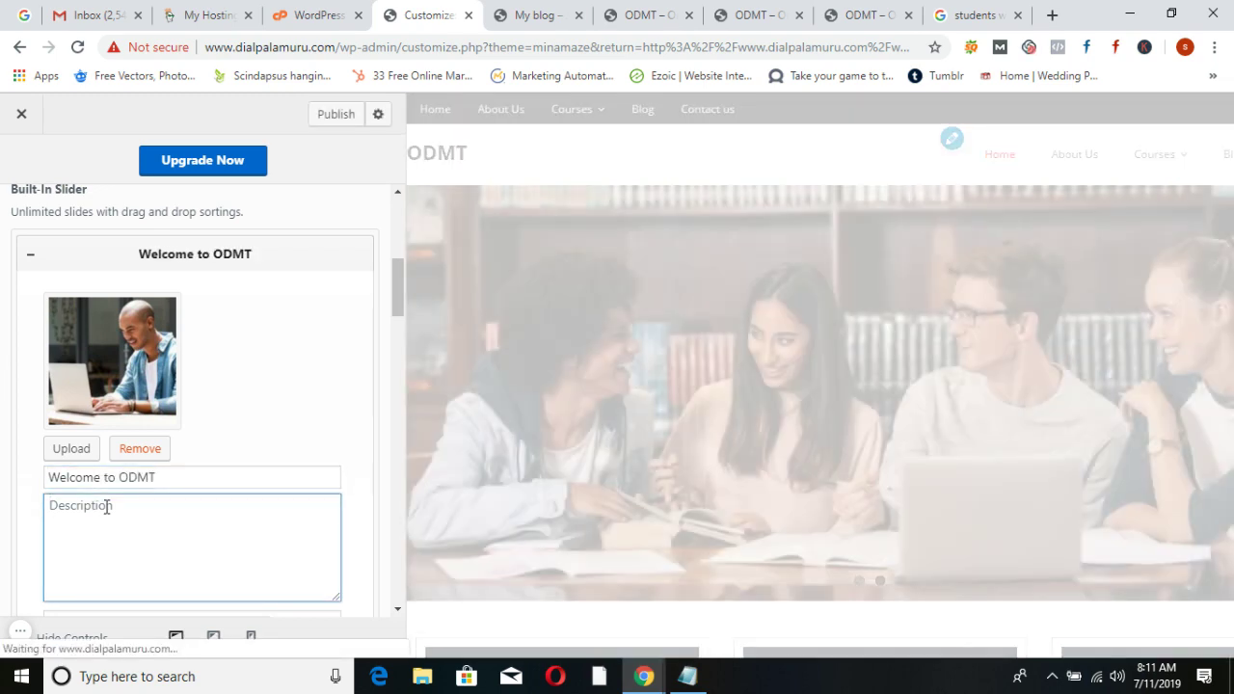
type("best")
key("BackSpace")
key("BackSpace")
key("BackSpace")
key("BackSpace")
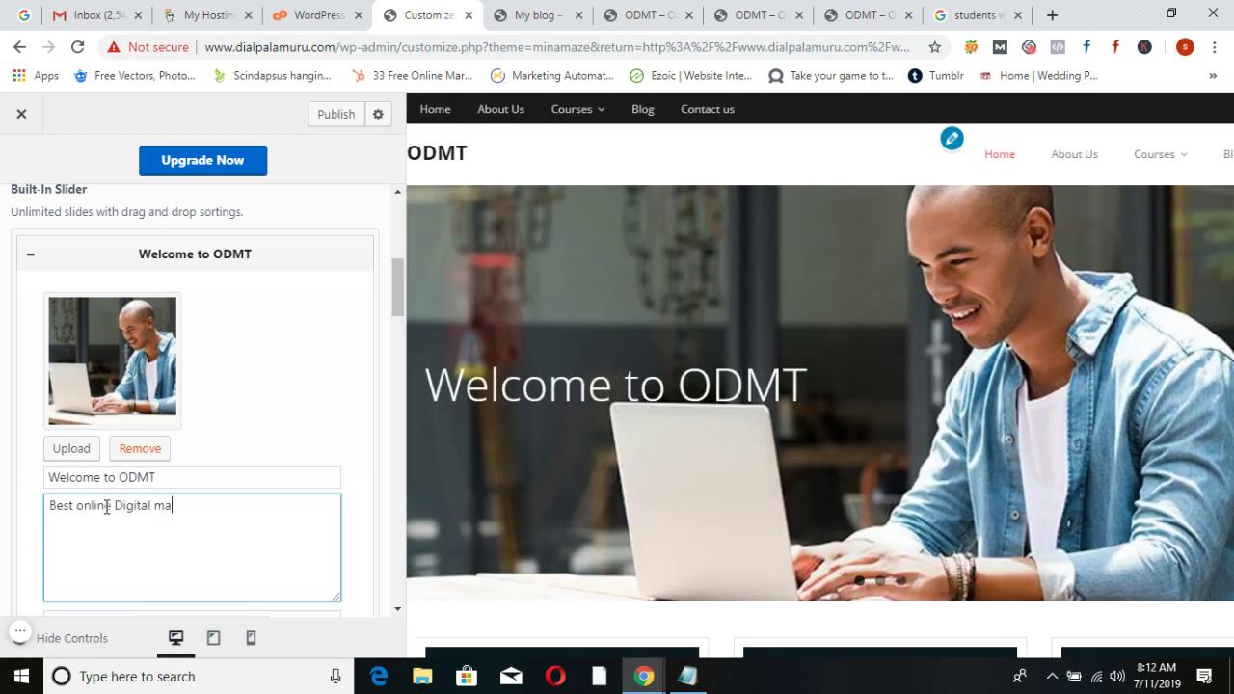
type("Best online Digital marketing Training in Inida")
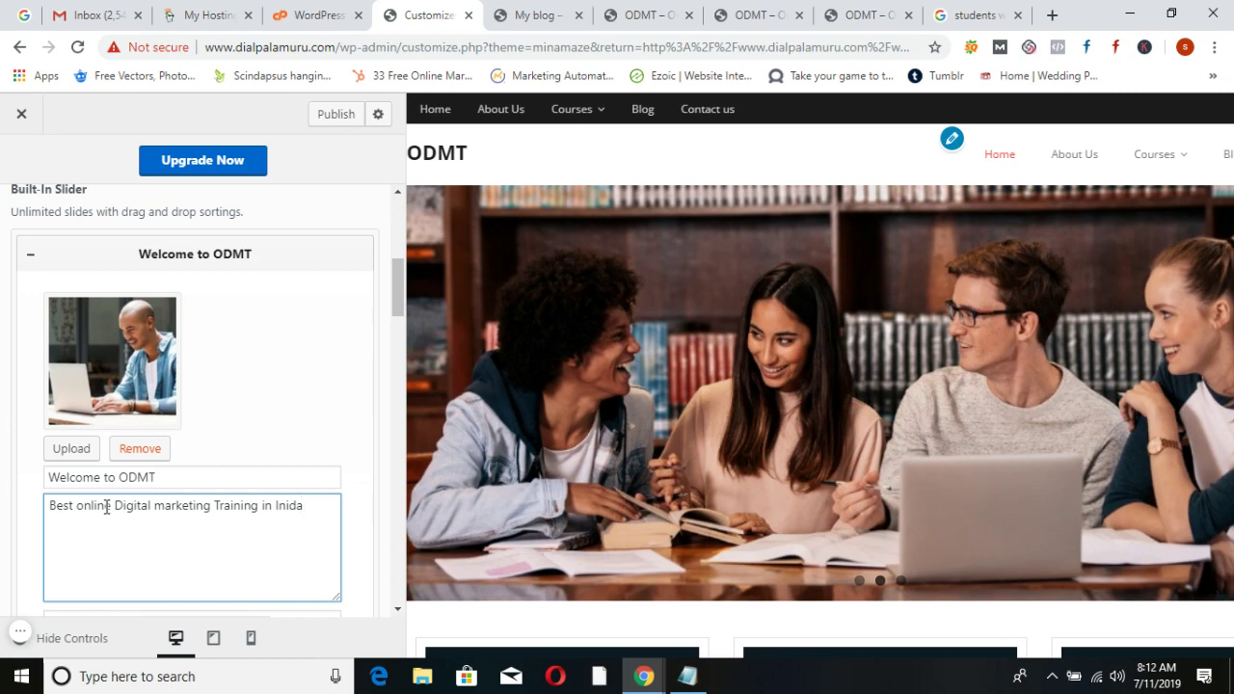
Title the second slide, with the students in the library, "Get Trained By Industry Experts"
scroll(108, 503, "down", 5)
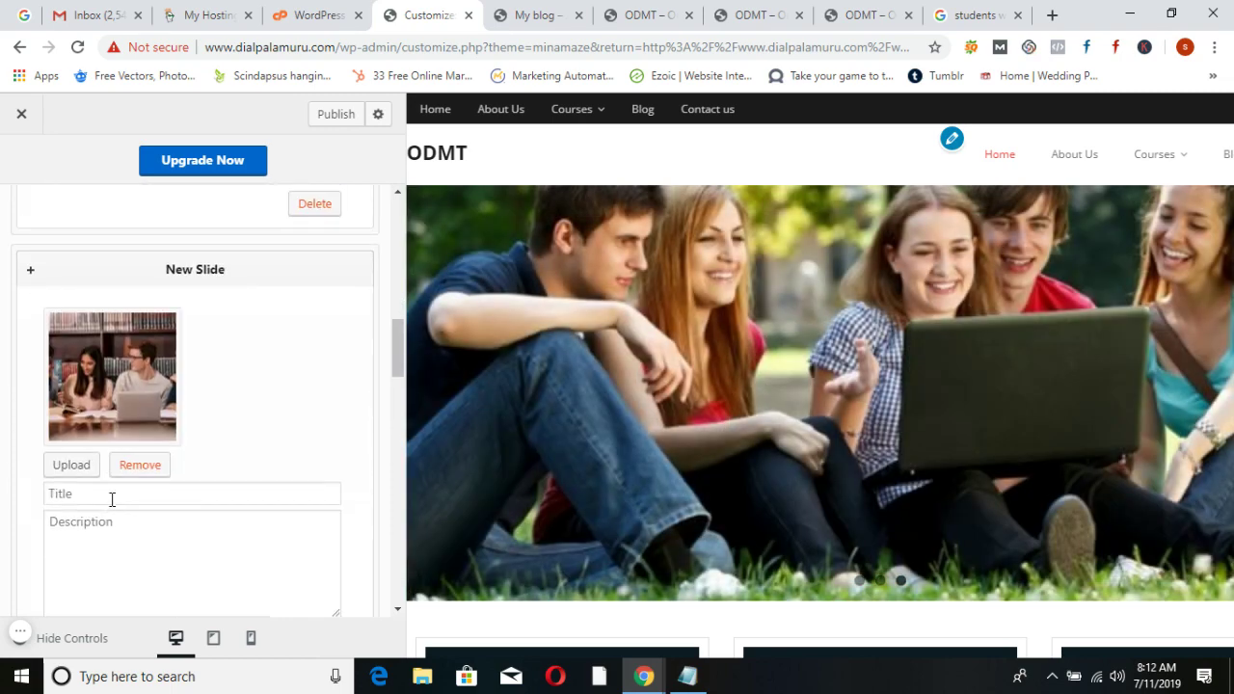
left_click(115, 493)
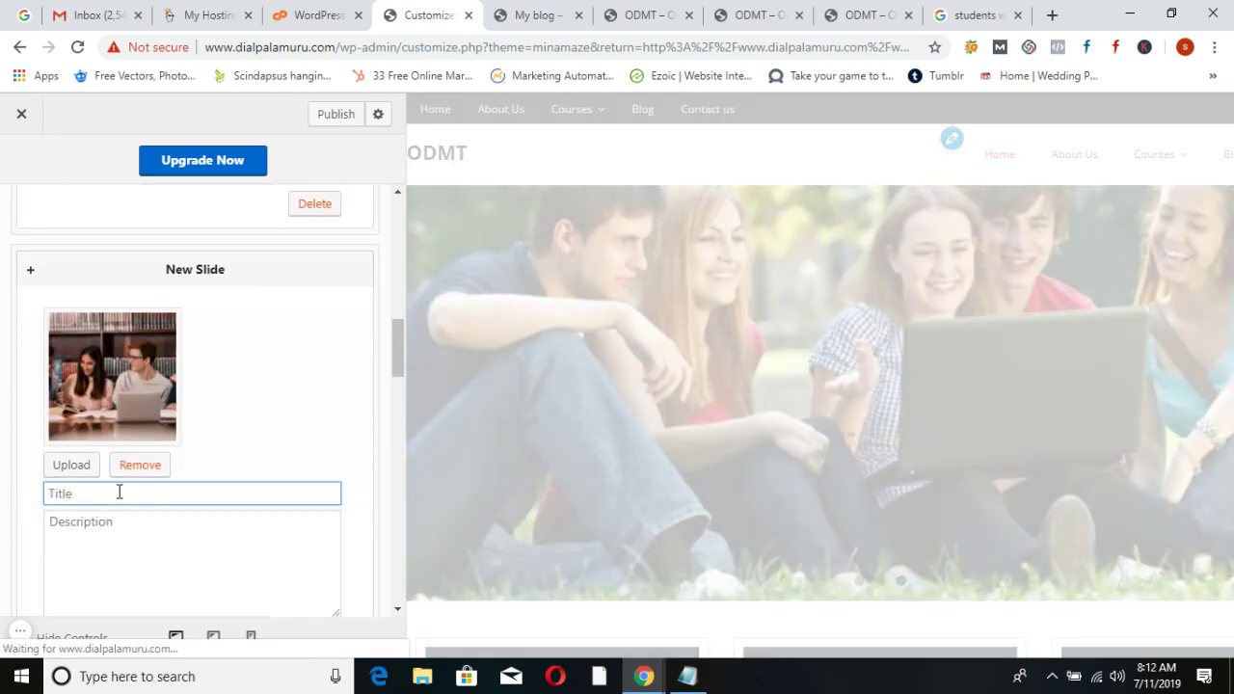
type("Get Tr")
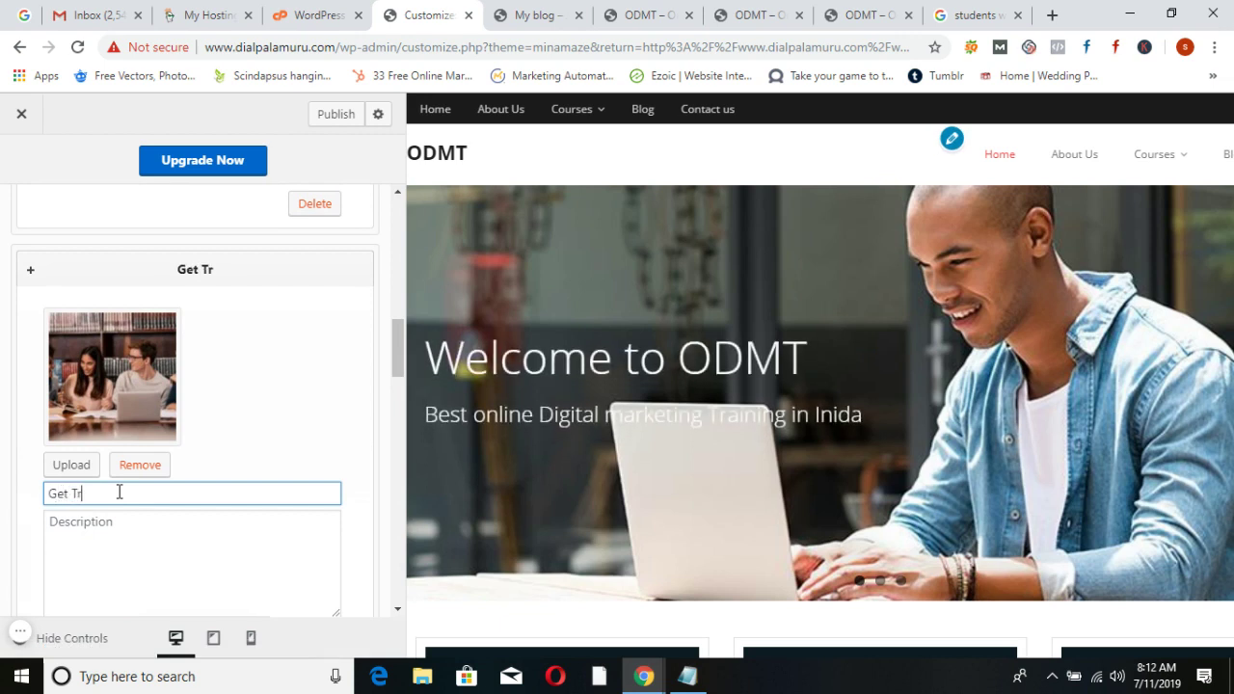
type("ained By Indu")
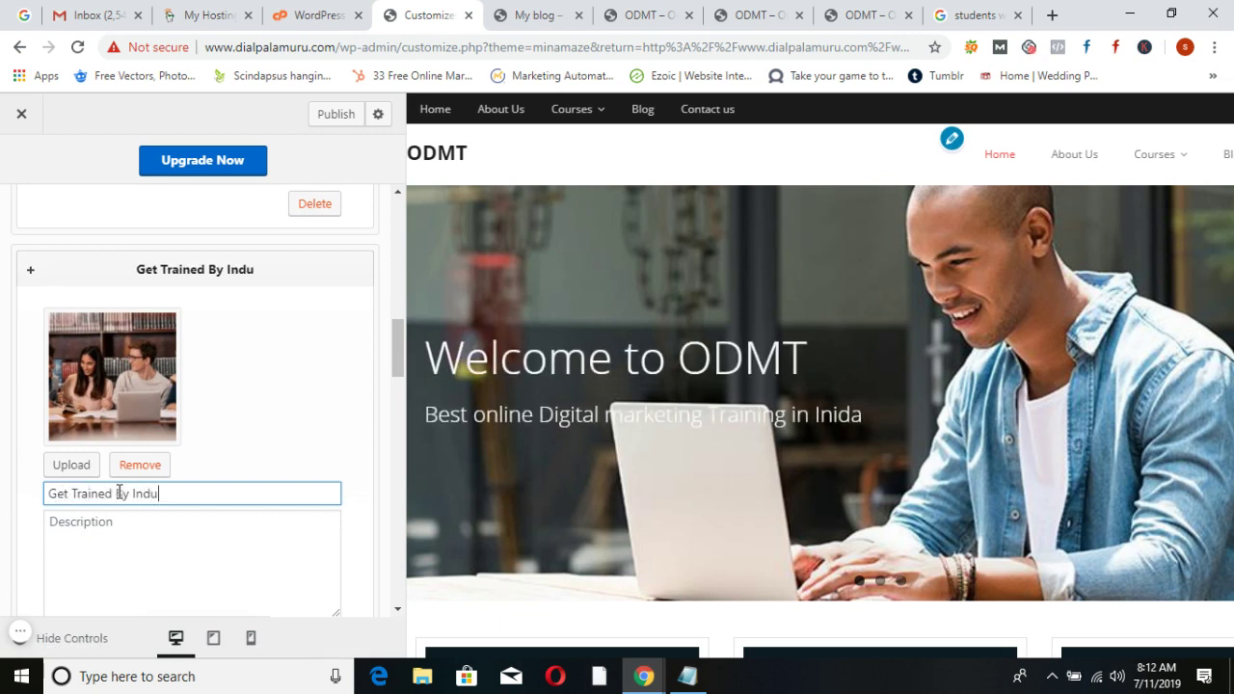
type("stry Exo")
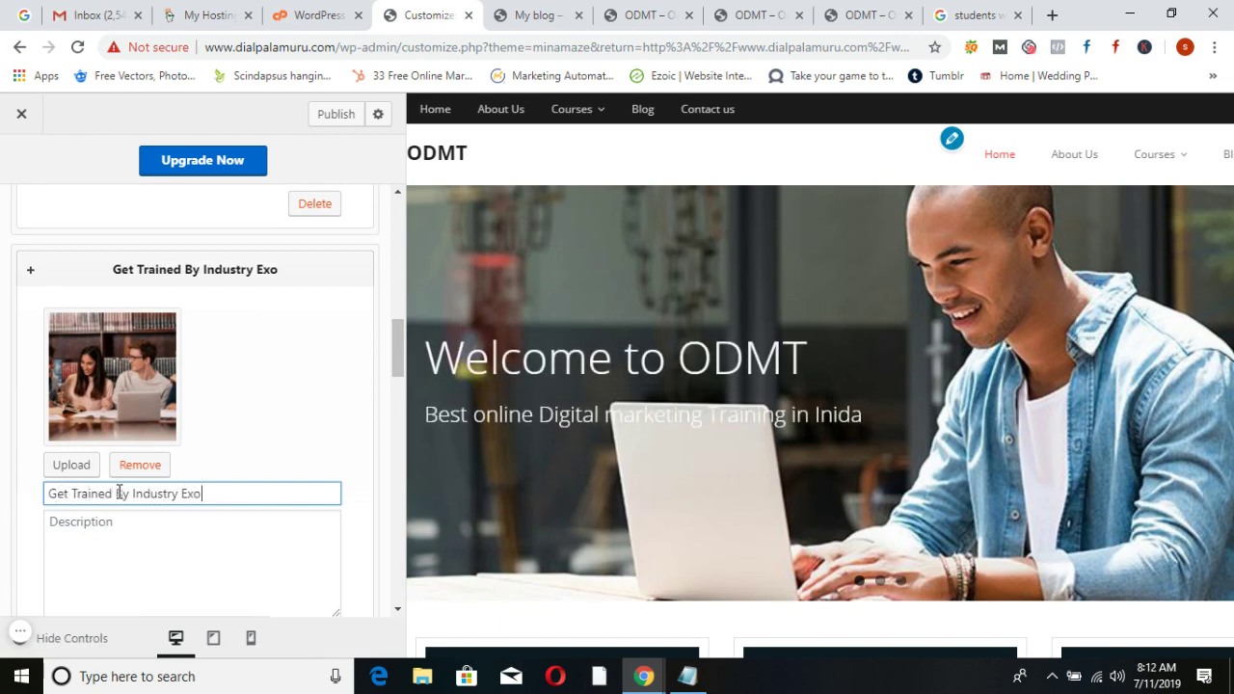
key("BackSpace")
key("BackSpace")
type("xperts")
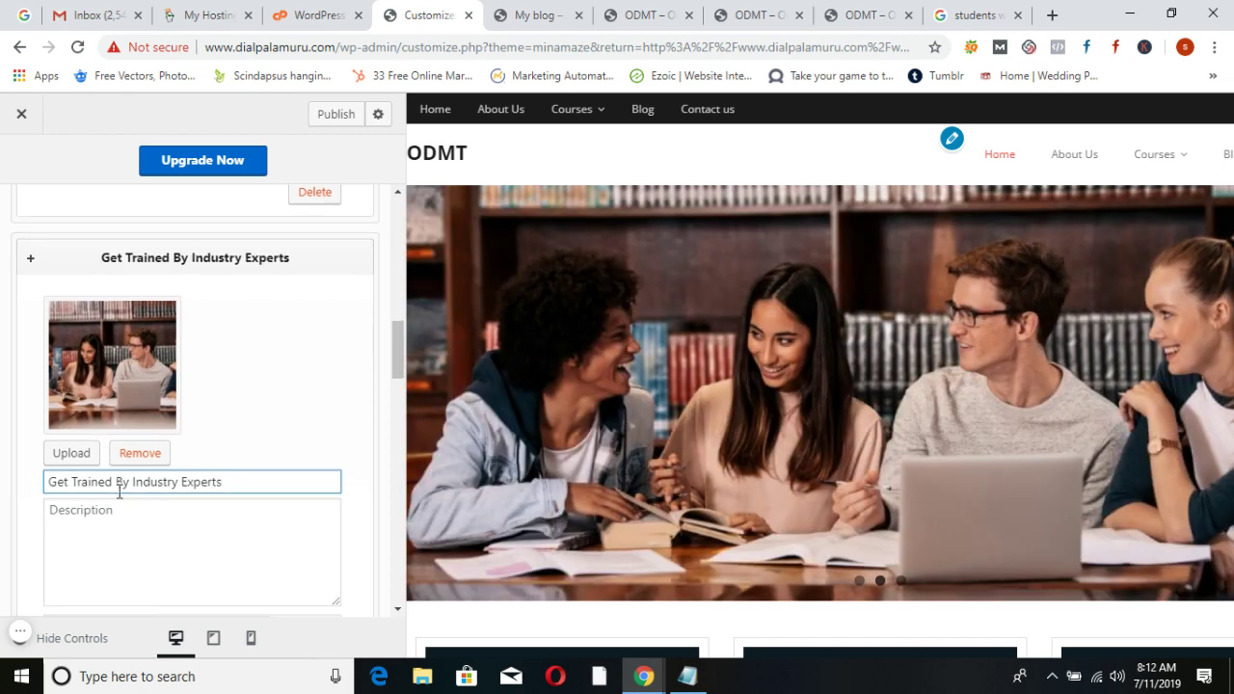
Give the second slide the description "And get Job Ready in 2 months"
scroll(119, 492, "down", 2)
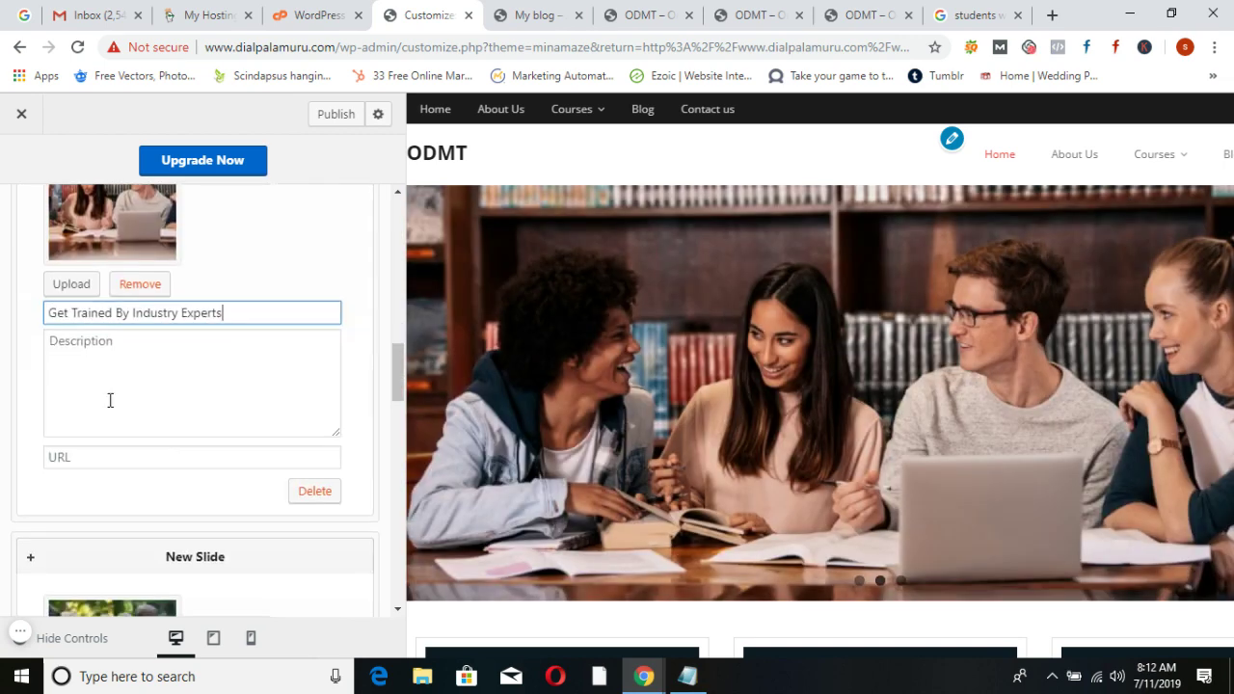
left_click(117, 367)
type("And ")
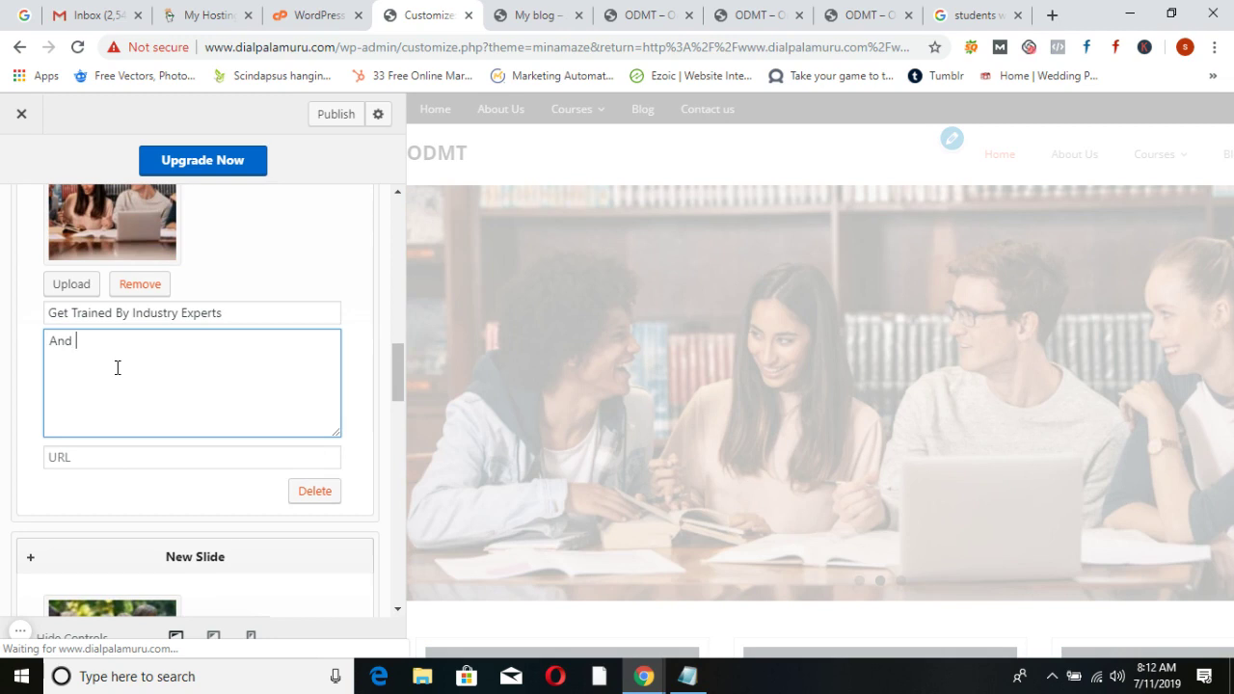
type("get Job Ready in")
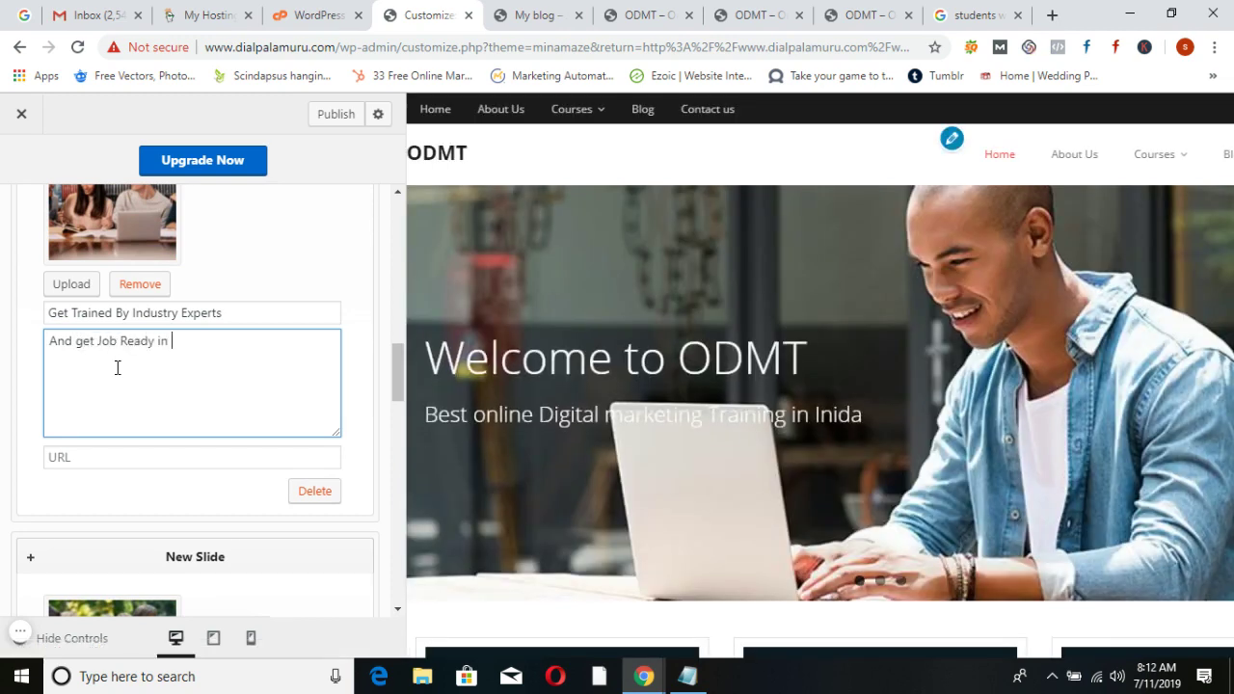
type(" 2 months")
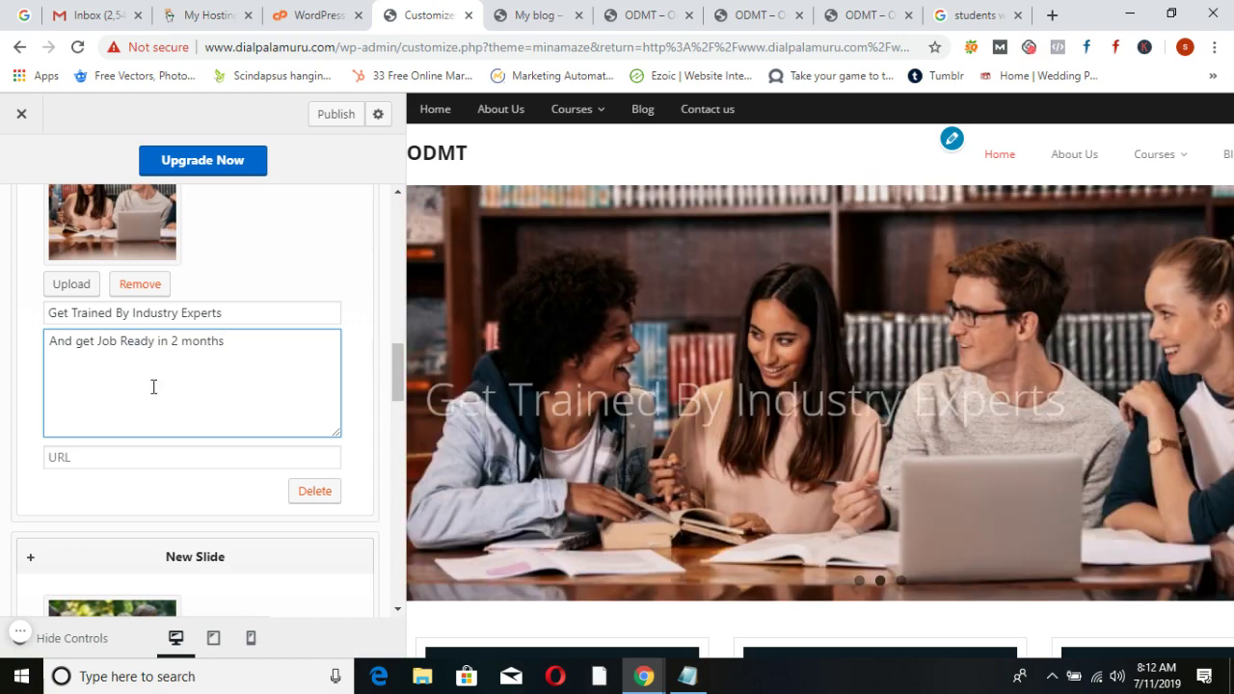
Title the third slide, with the students on the grass, "Advanced Digital Marketing Training"
scroll(153, 386, "down", 3)
scroll(153, 387, "down", 2)
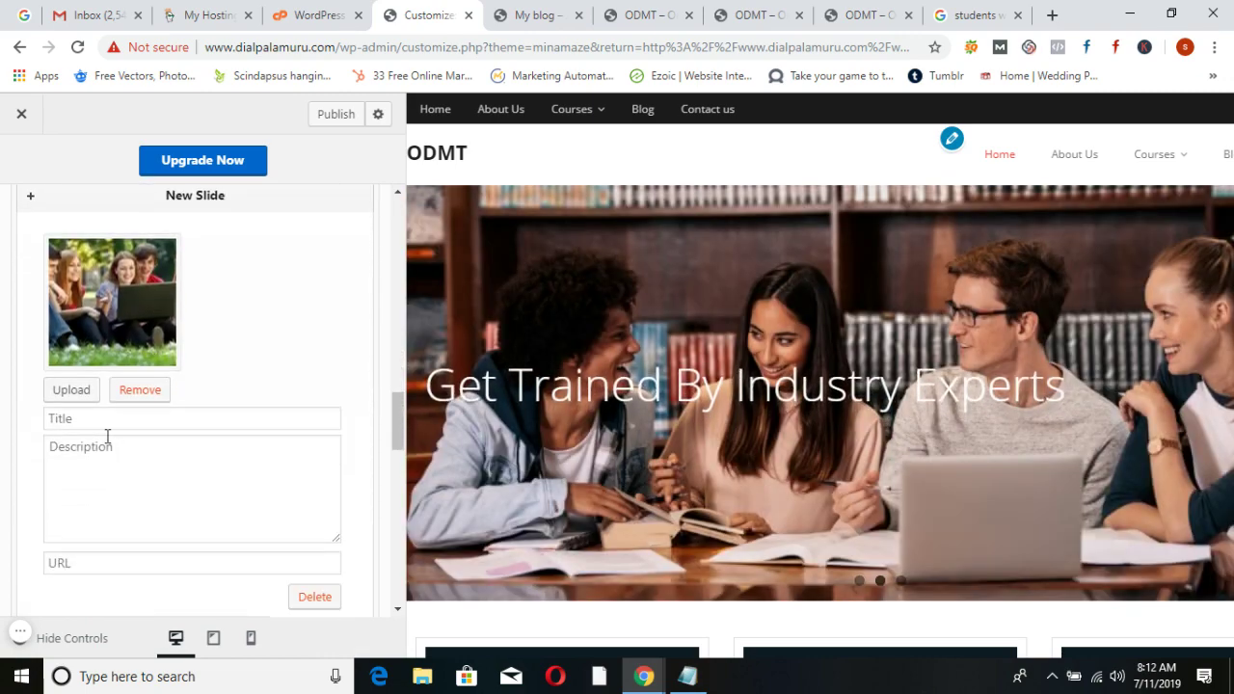
left_click(105, 418)
type("Advan")
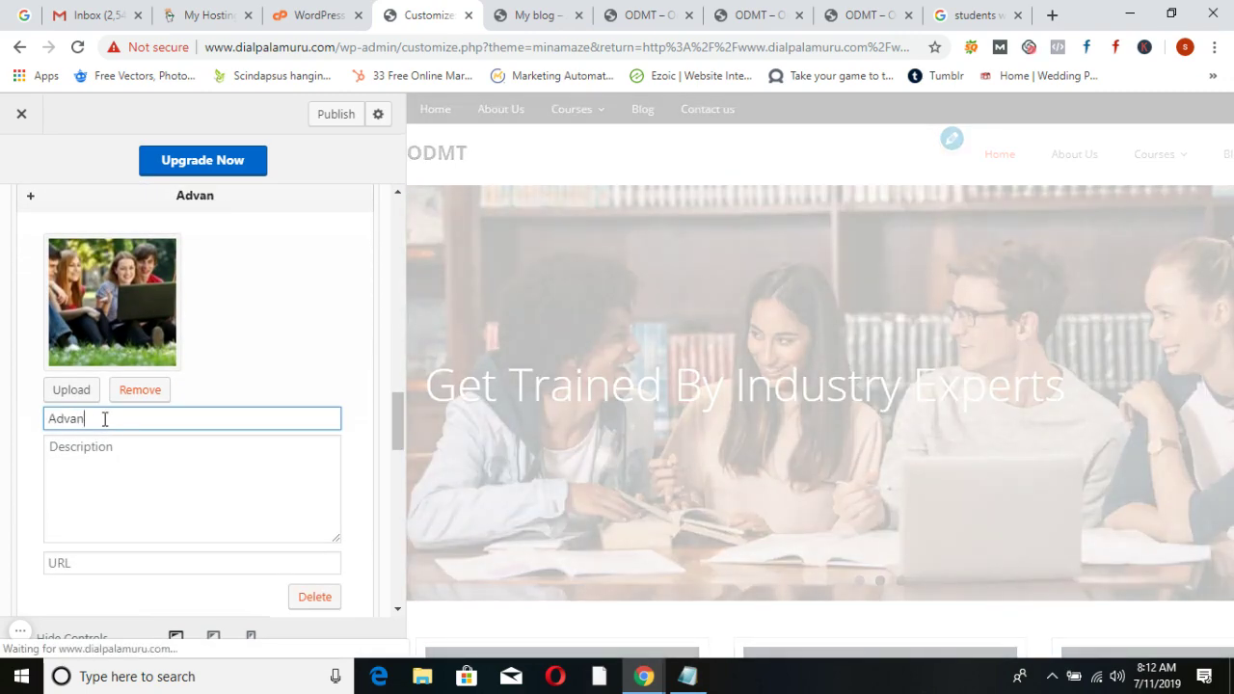
type("ced Digital Marketing")
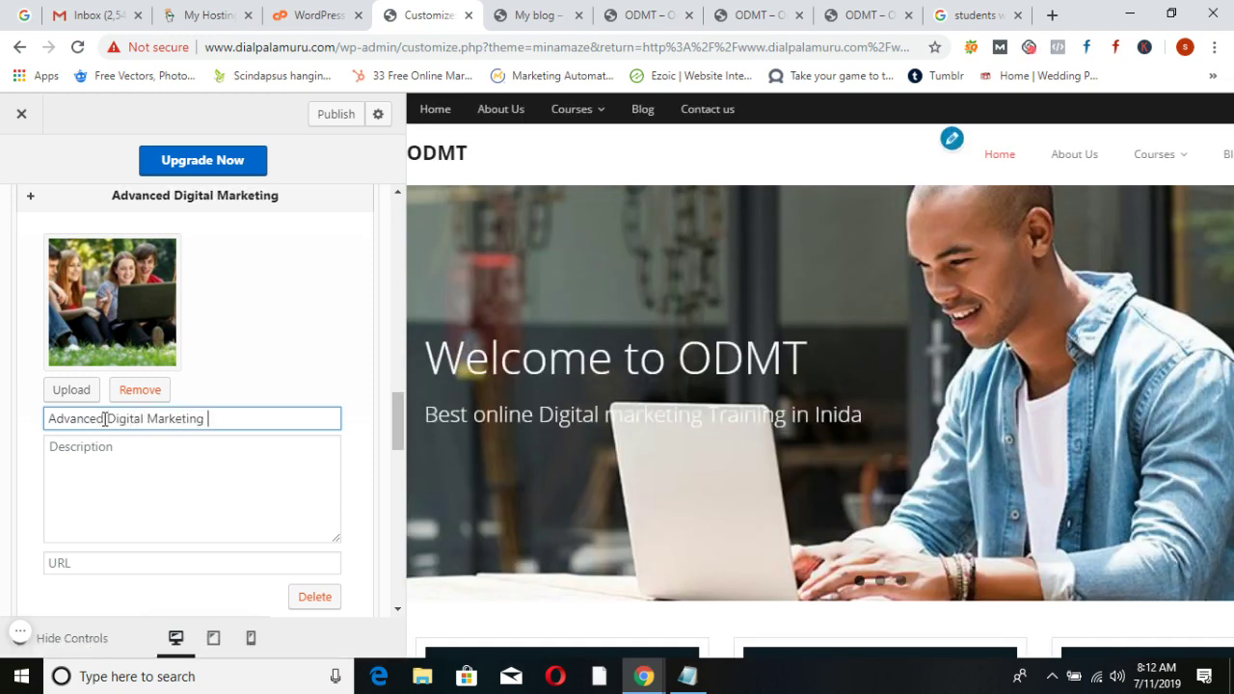
type(" Tra")
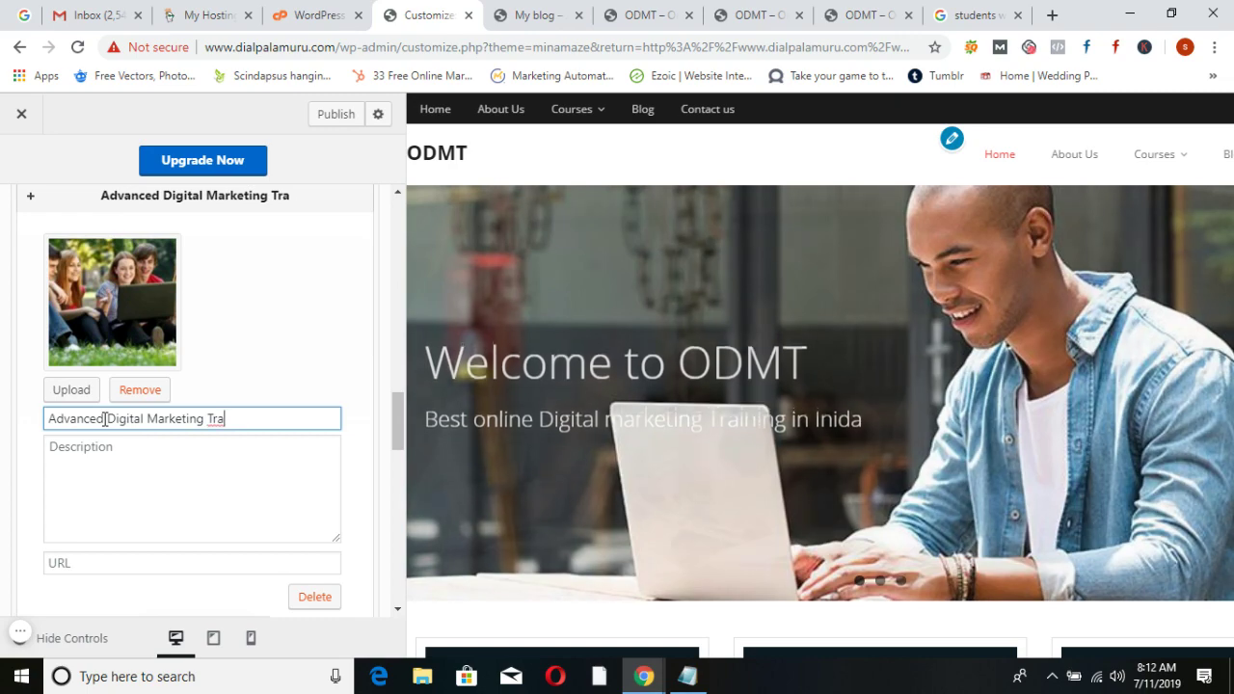
type("ining")
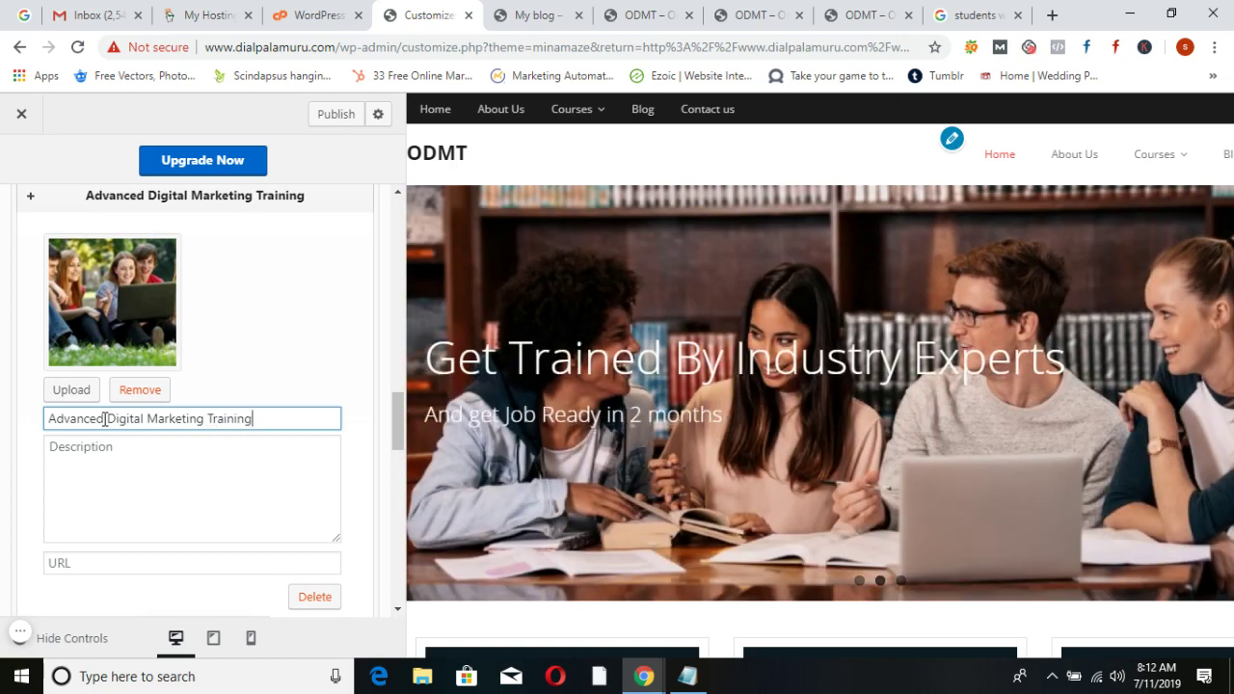
Add a description about live projects to the third slide, starting with "With Live"
left_click(89, 447)
type("W")
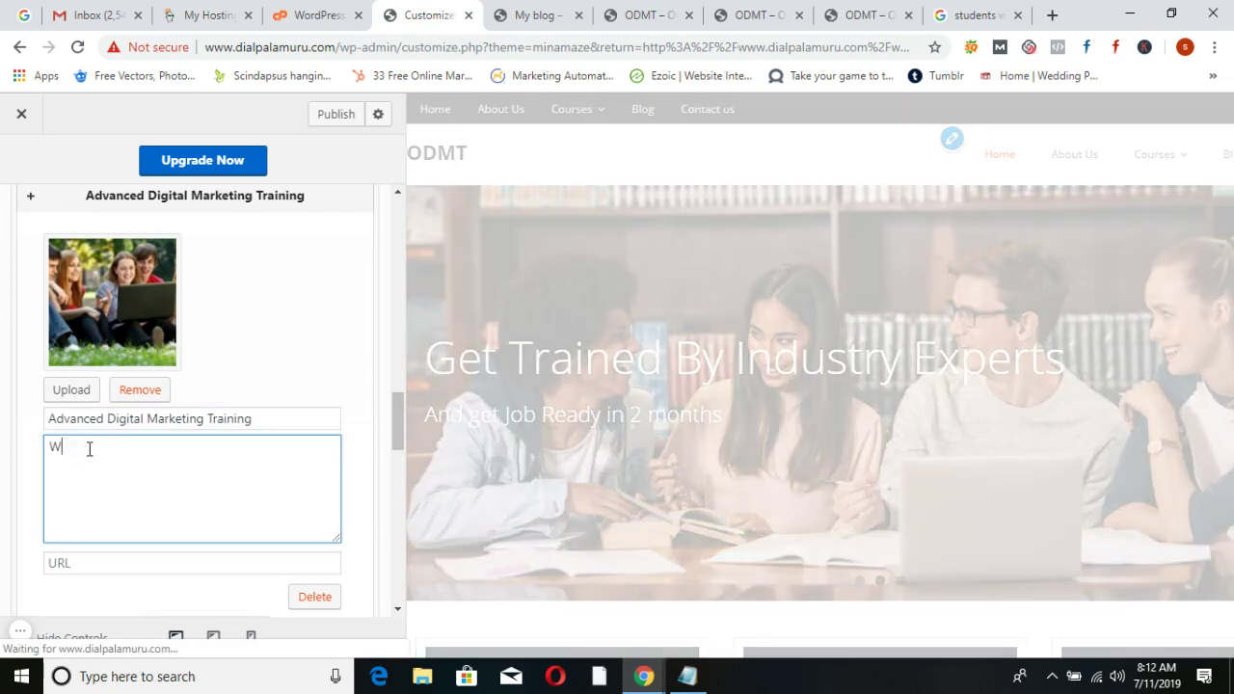
type("ith LT")
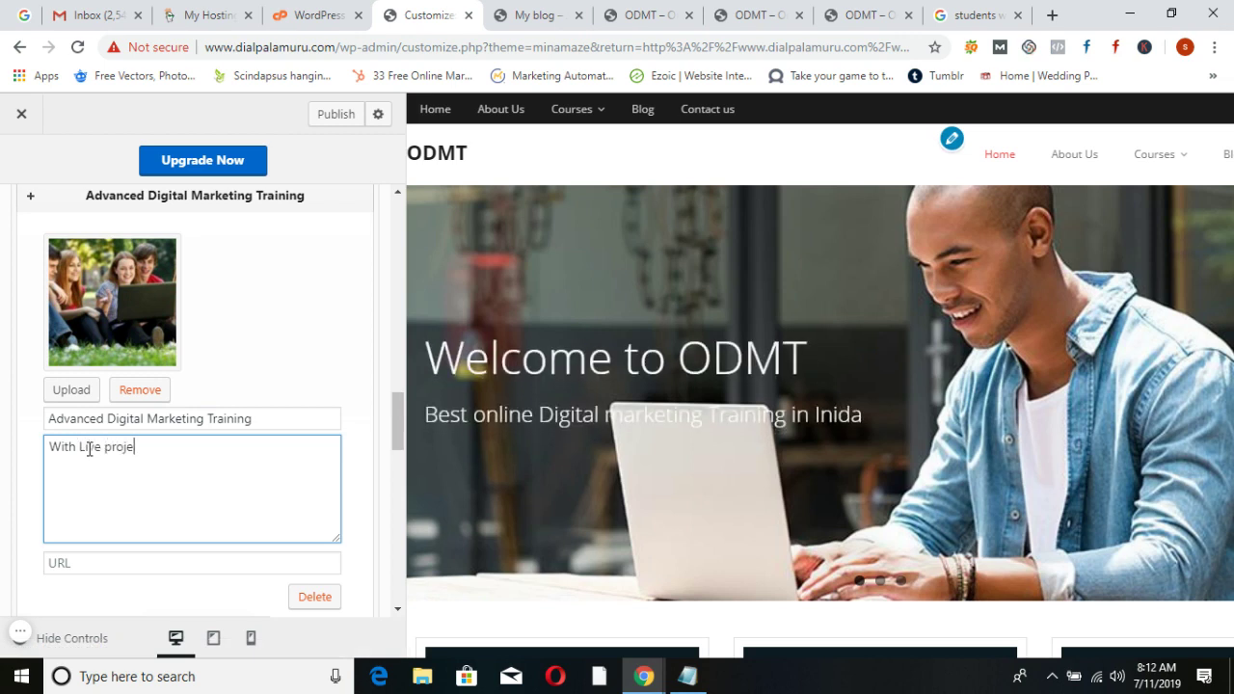
scroll(162, 475, "down", 4)
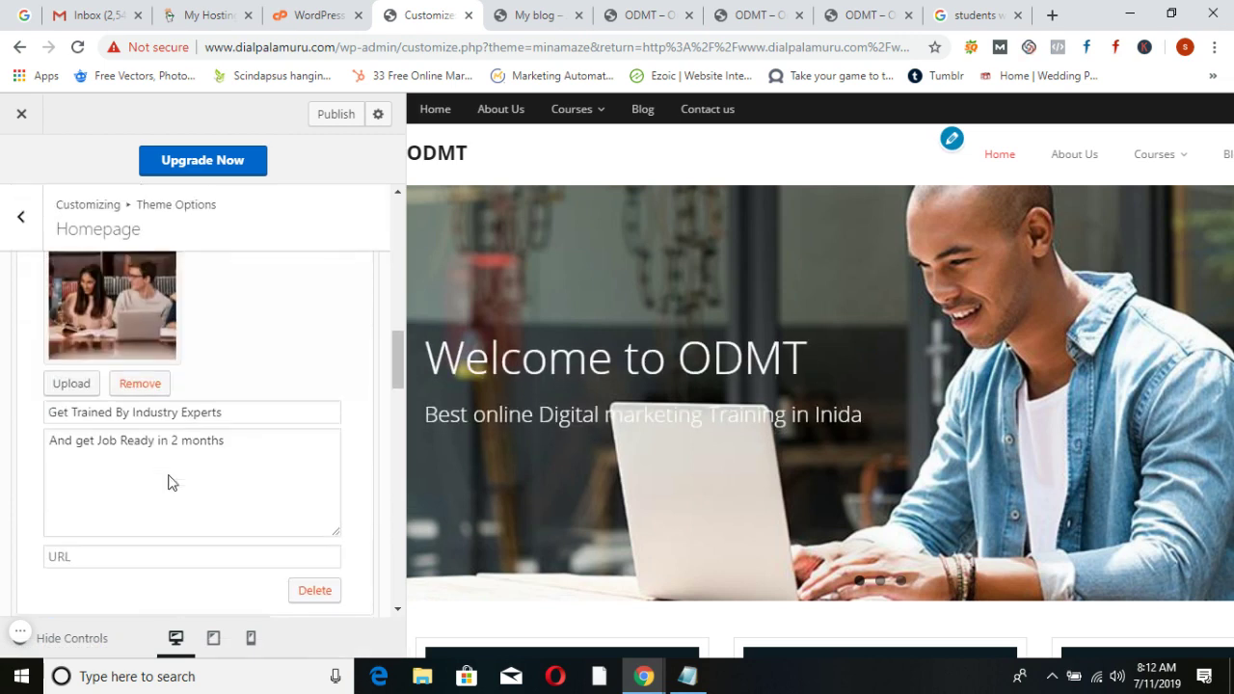
scroll(169, 482, "up", 4)
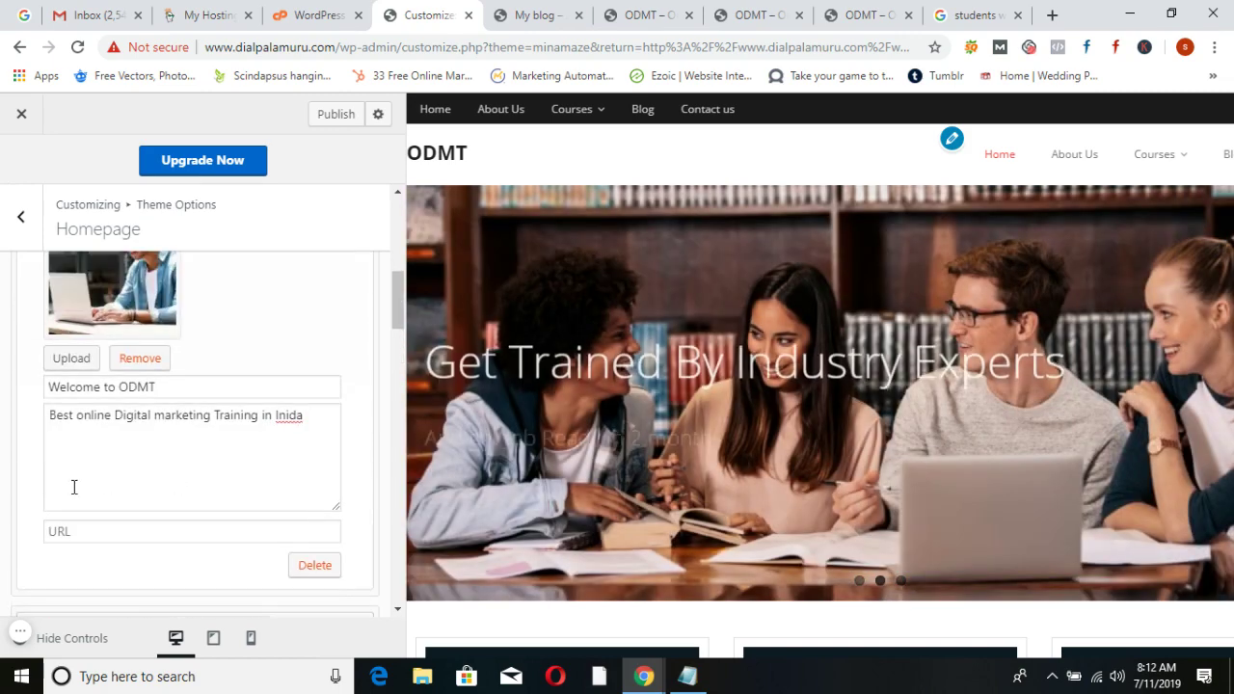
left_click(79, 536)
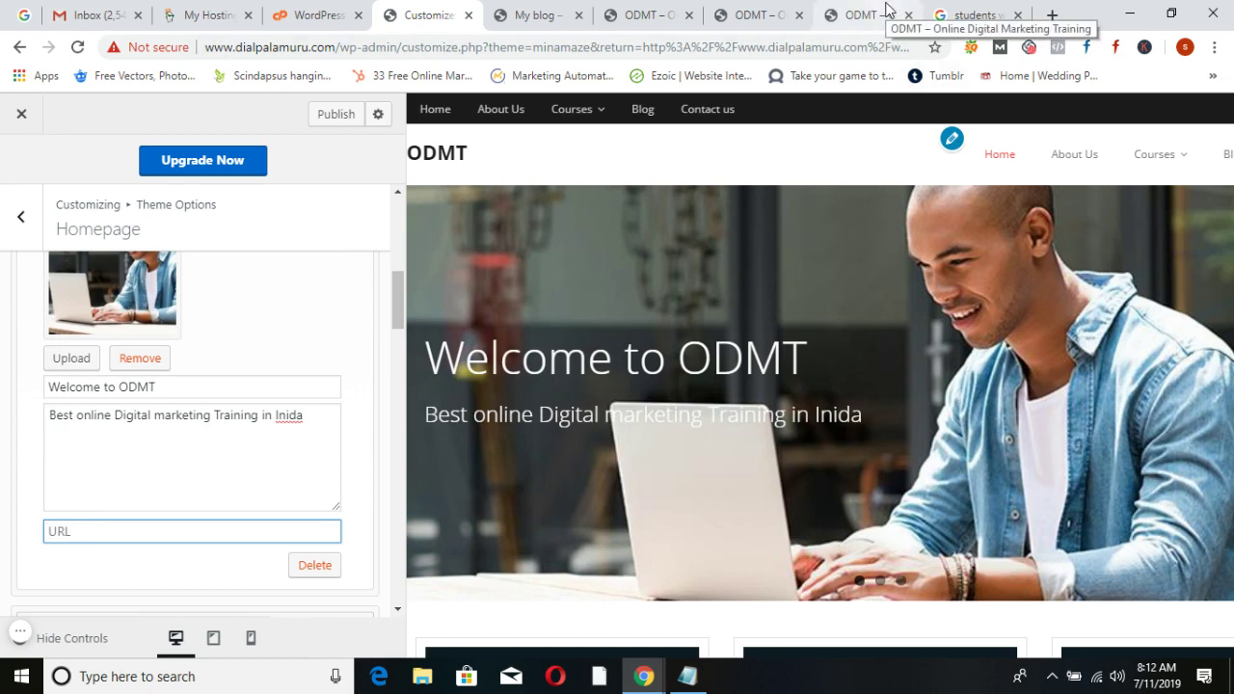
left_click(863, 14)
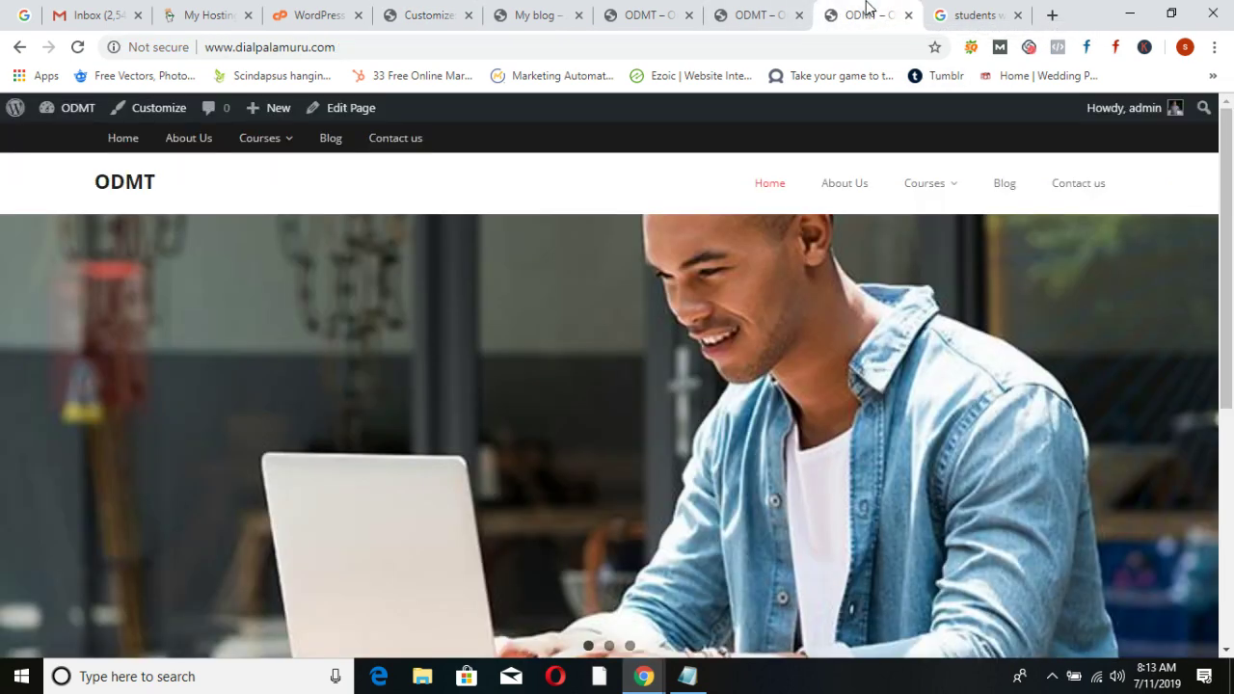
left_click(915, 232)
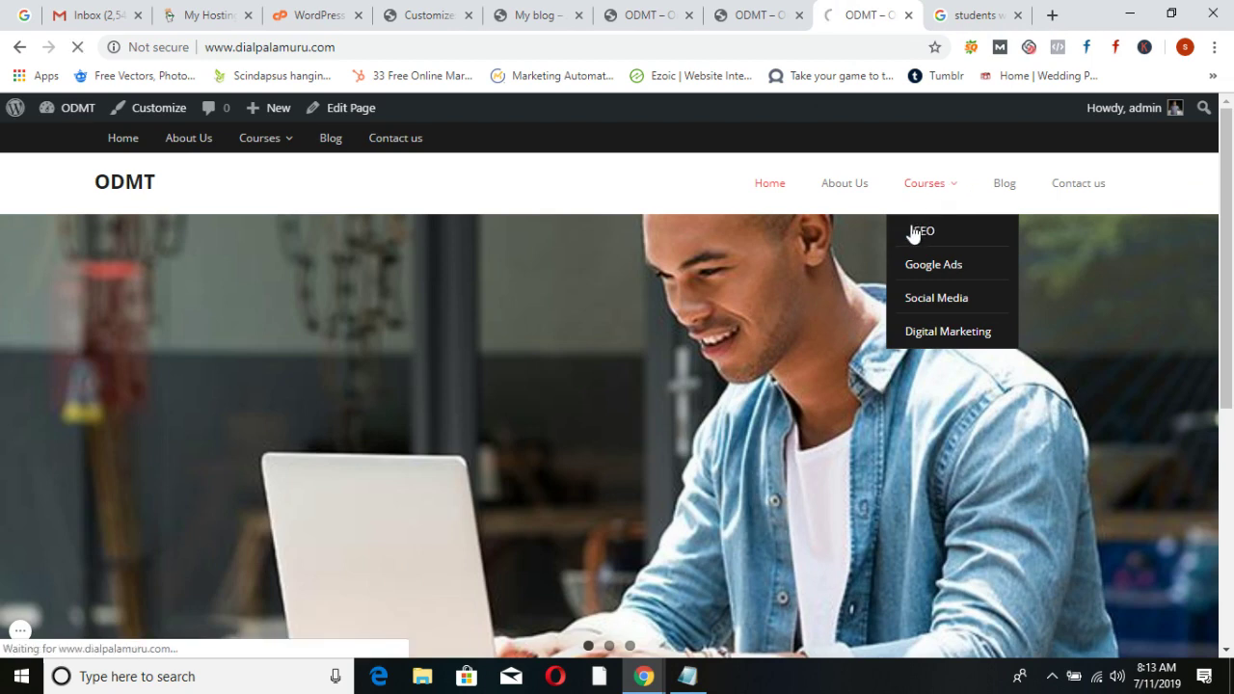
left_click(435, 47)
key("ctrl+c")
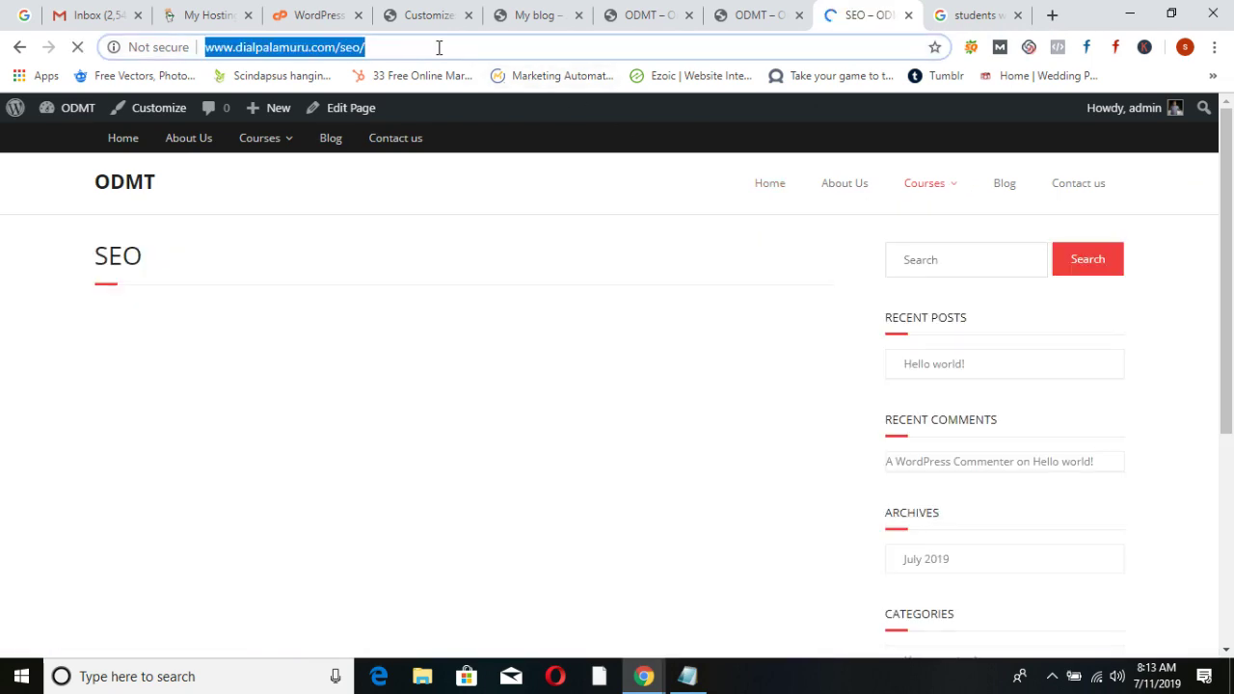
left_click(431, 14)
left_click(147, 529)
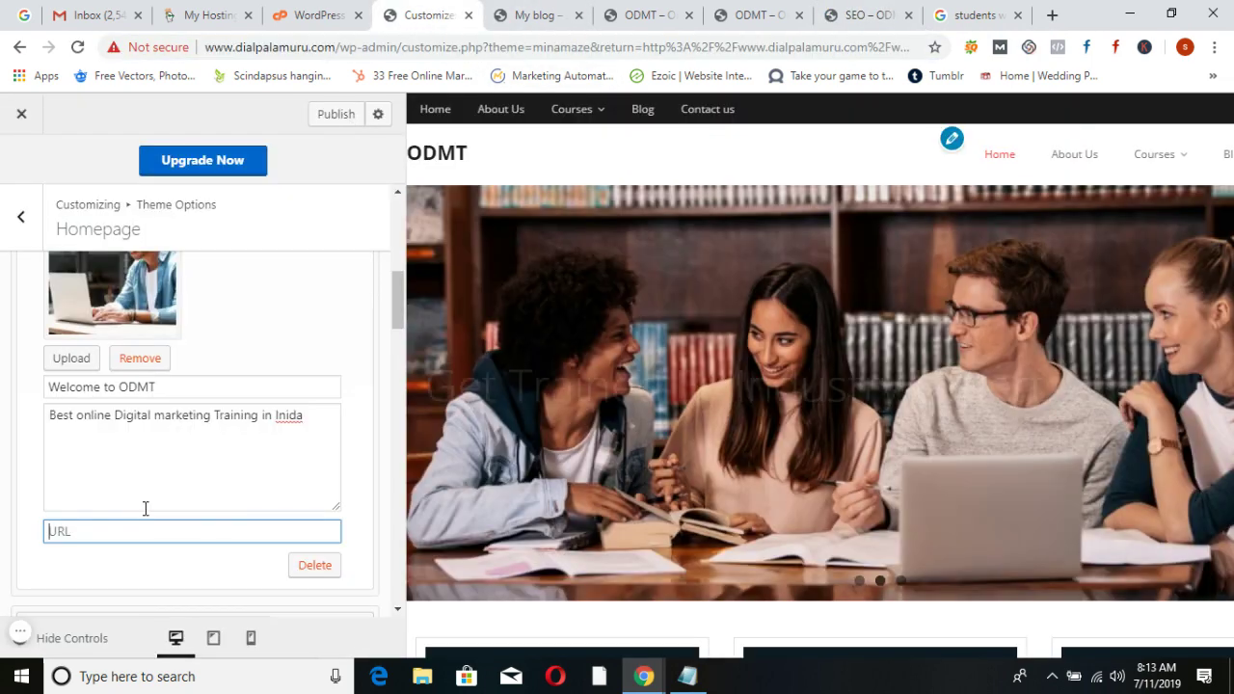
key("ctrl+v")
scroll(213, 530, "down", 6)
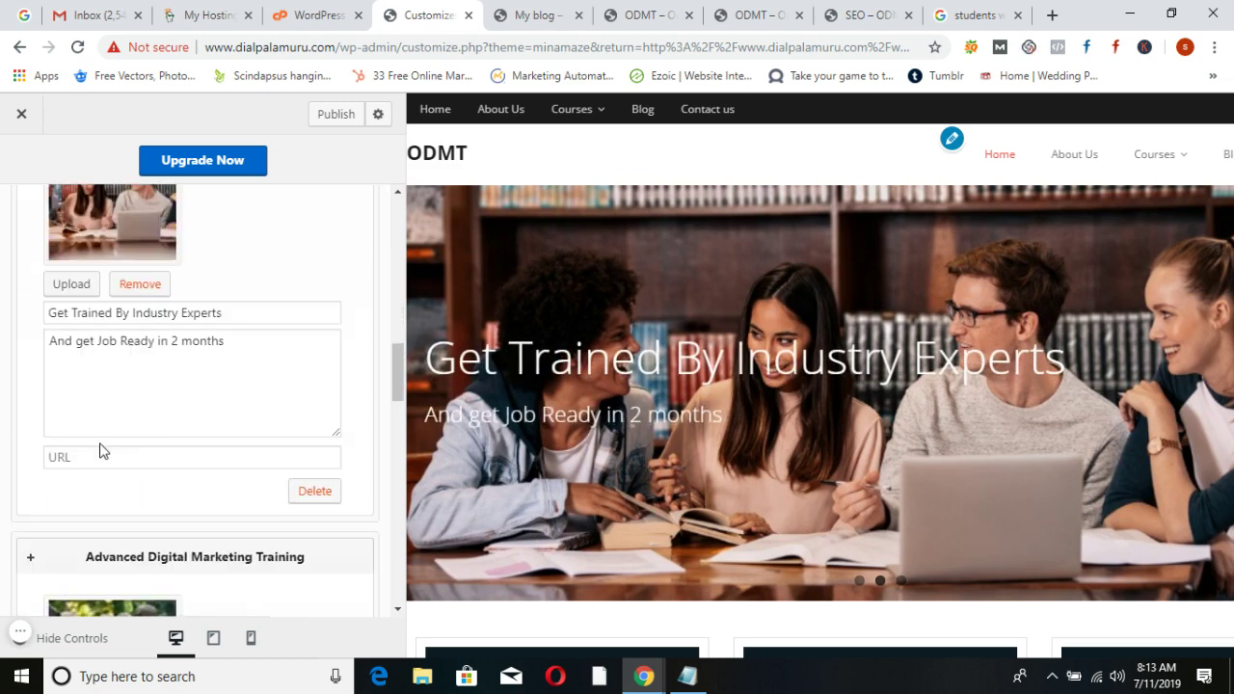
left_click(138, 460)
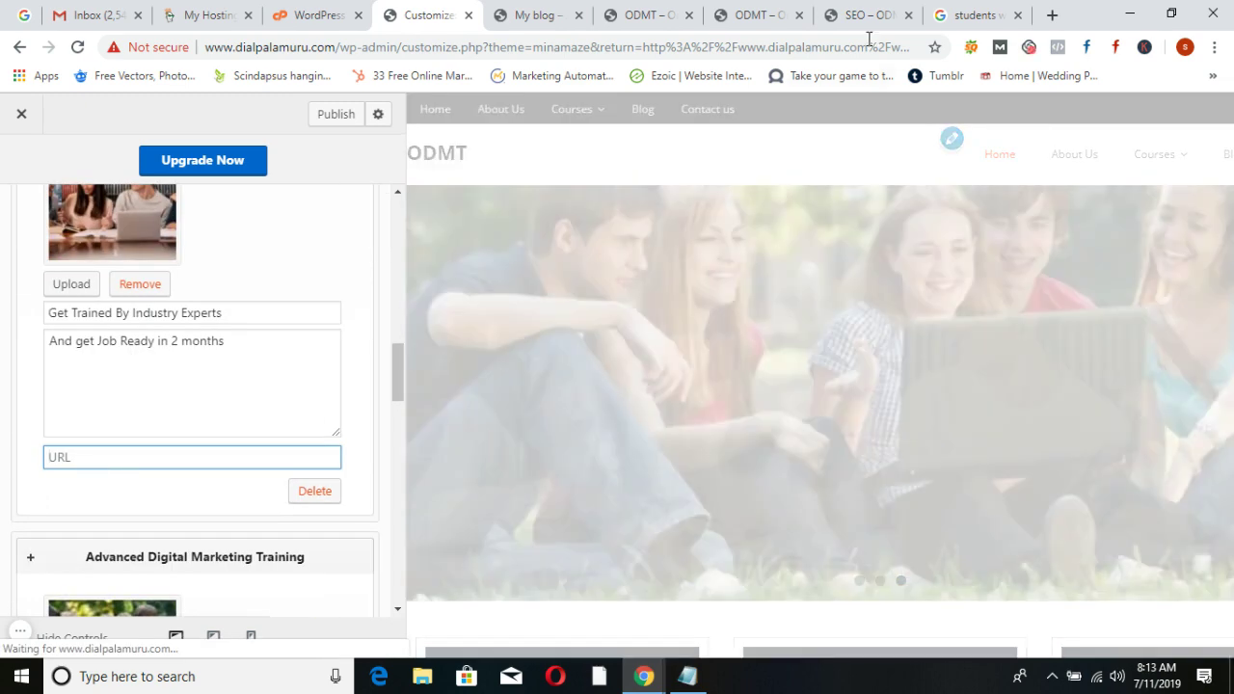
left_click(866, 15)
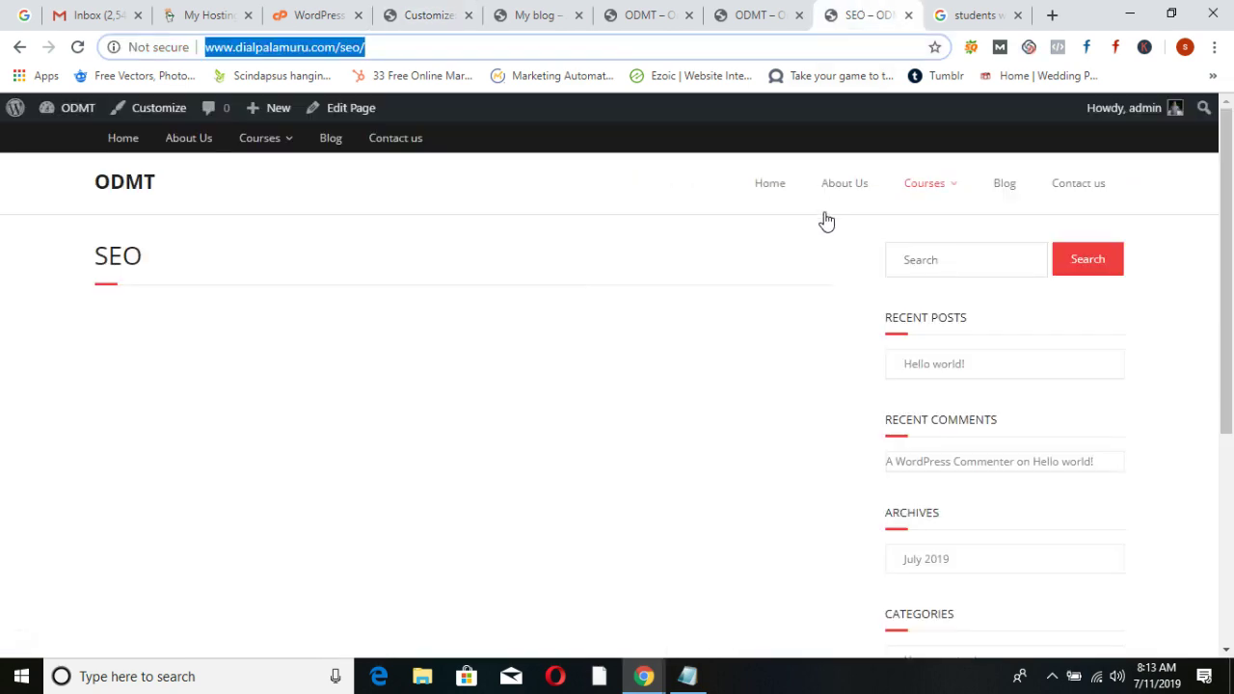
mouse_move(931, 190)
left_click(912, 266)
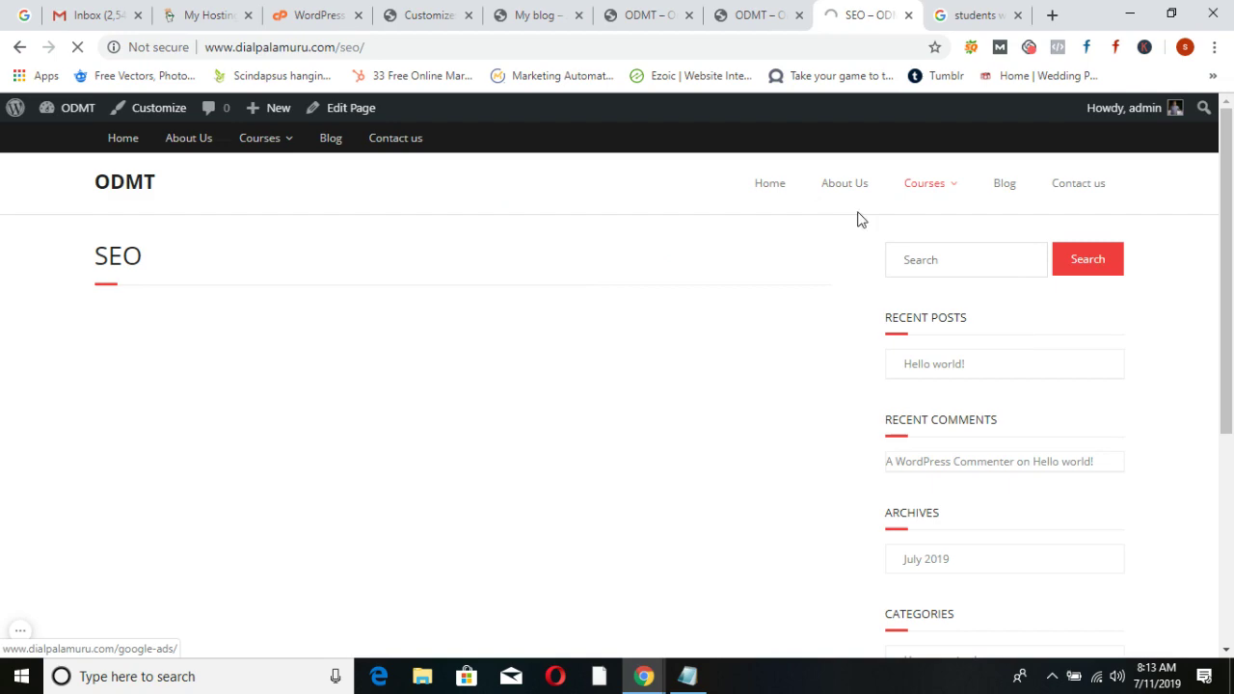
left_click(476, 42)
key("ctrl+c")
left_click(557, 12)
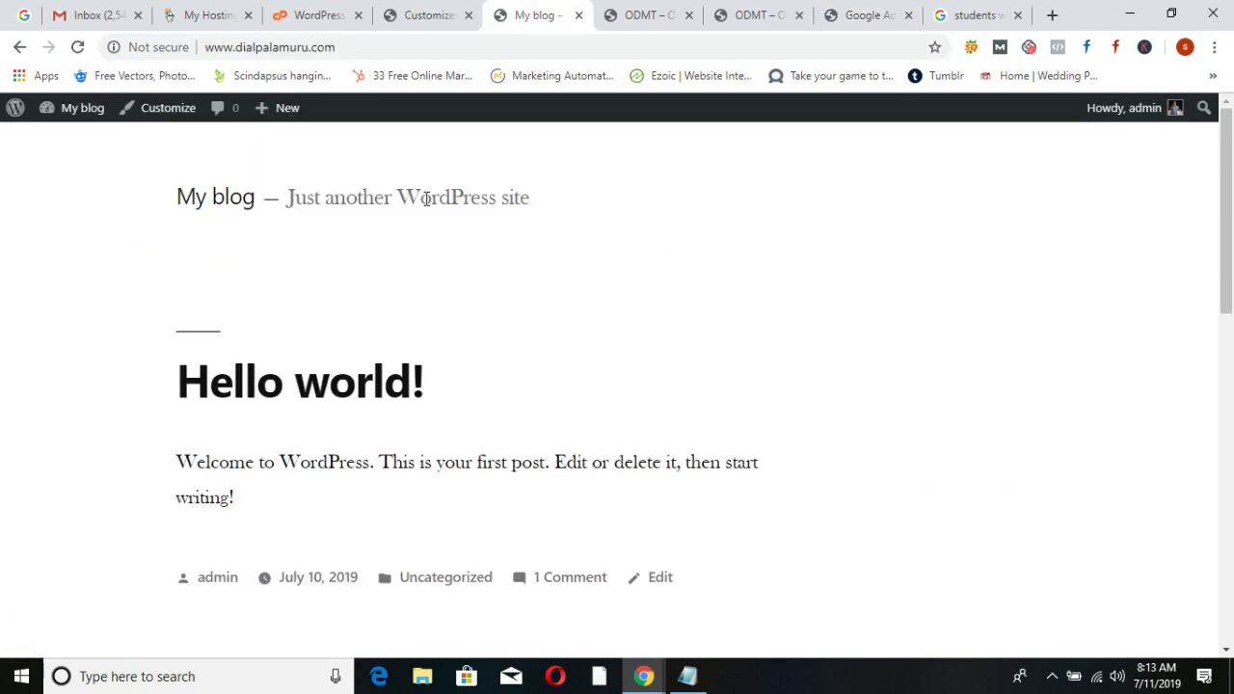
left_click(637, 12)
left_click(429, 15)
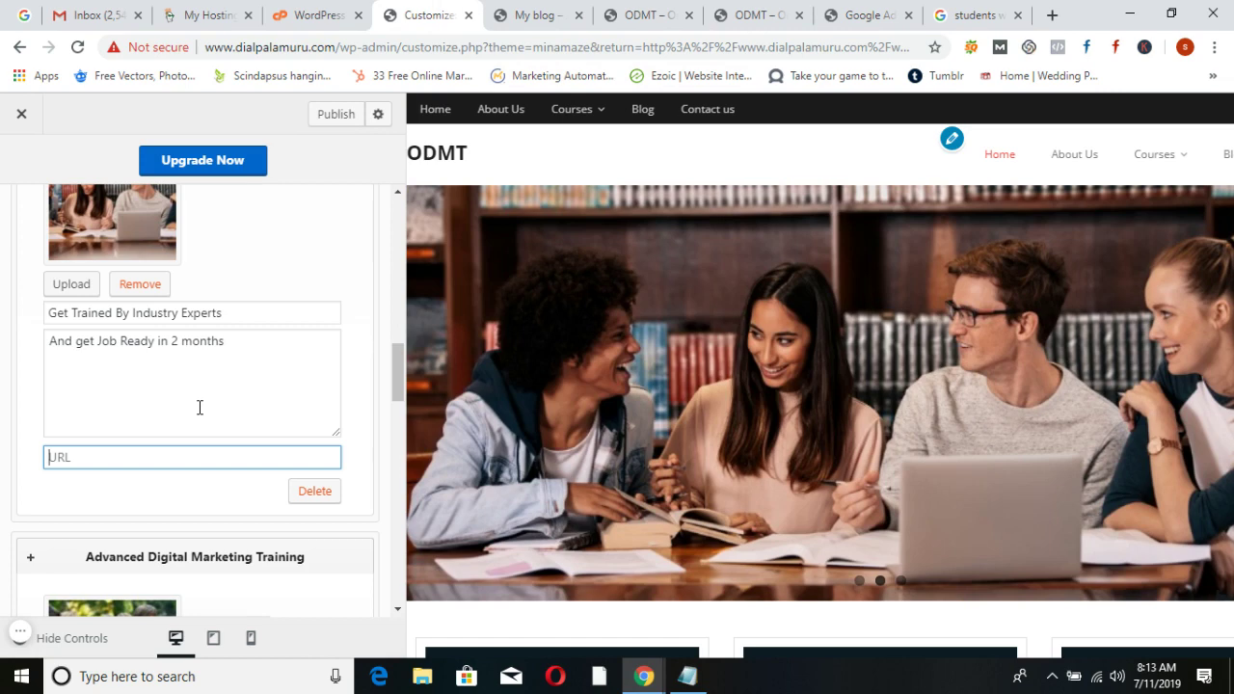
left_click(299, 461)
key("ctrl+v")
scroll(299, 465, "down", 4)
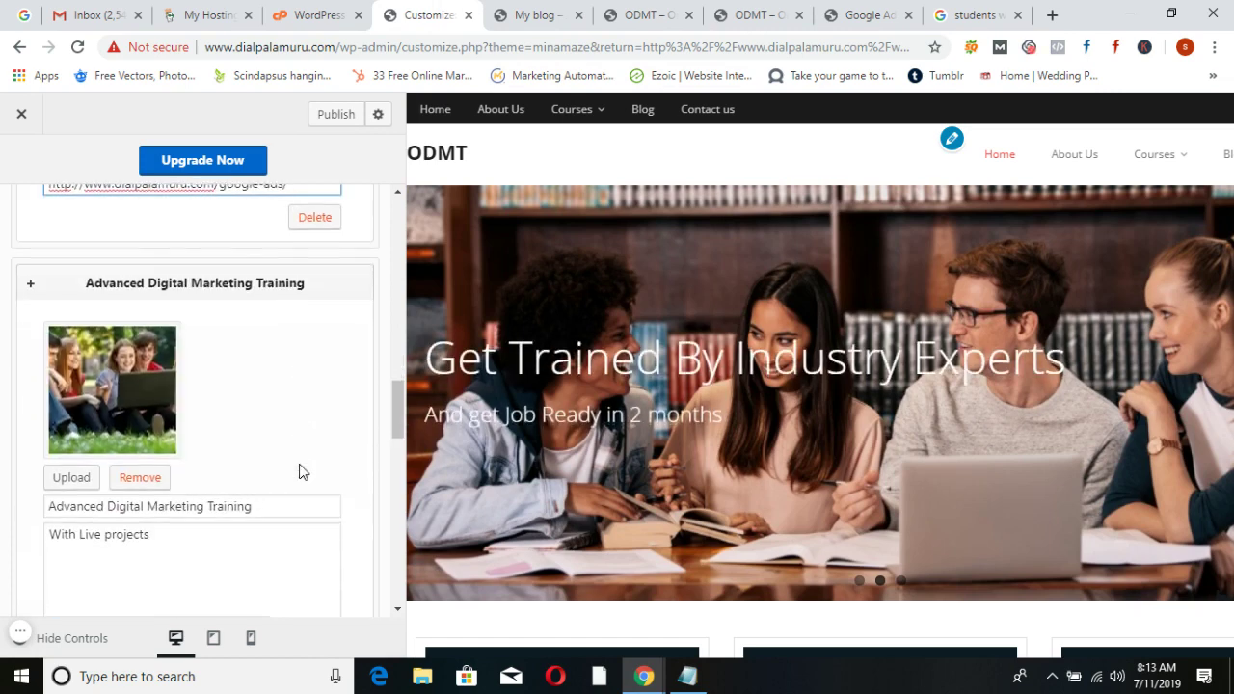
left_click(119, 561)
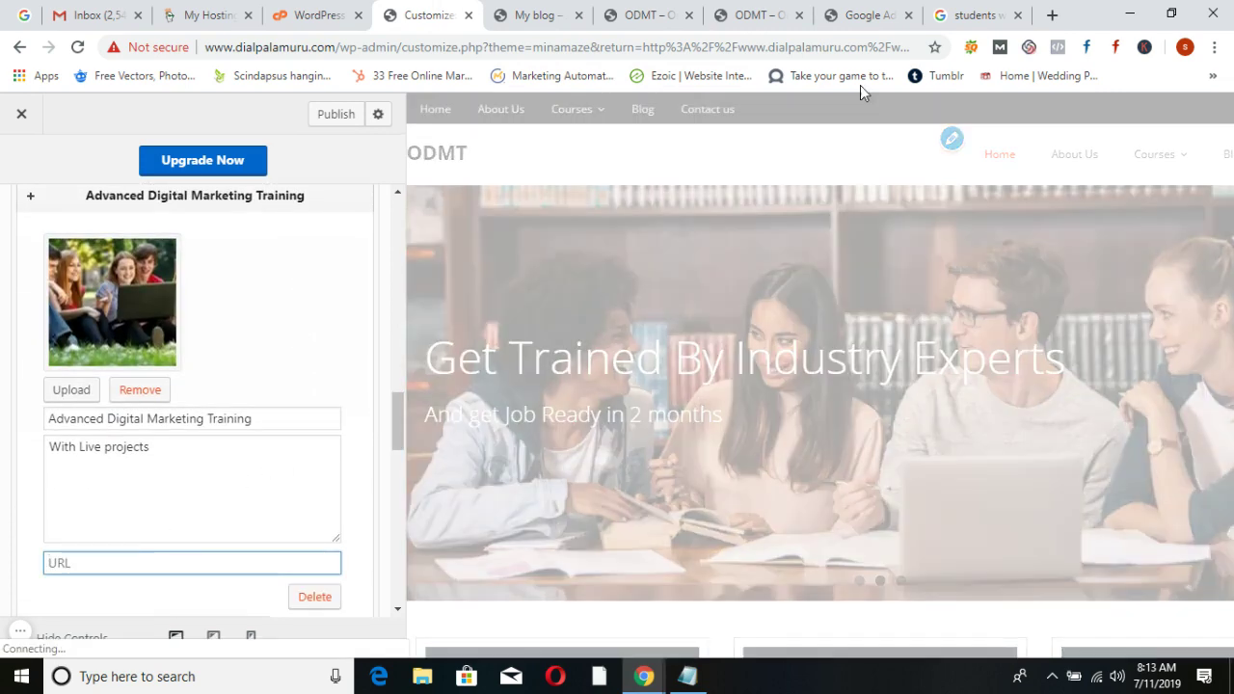
left_click(867, 14)
mouse_move(951, 193)
left_click(923, 330)
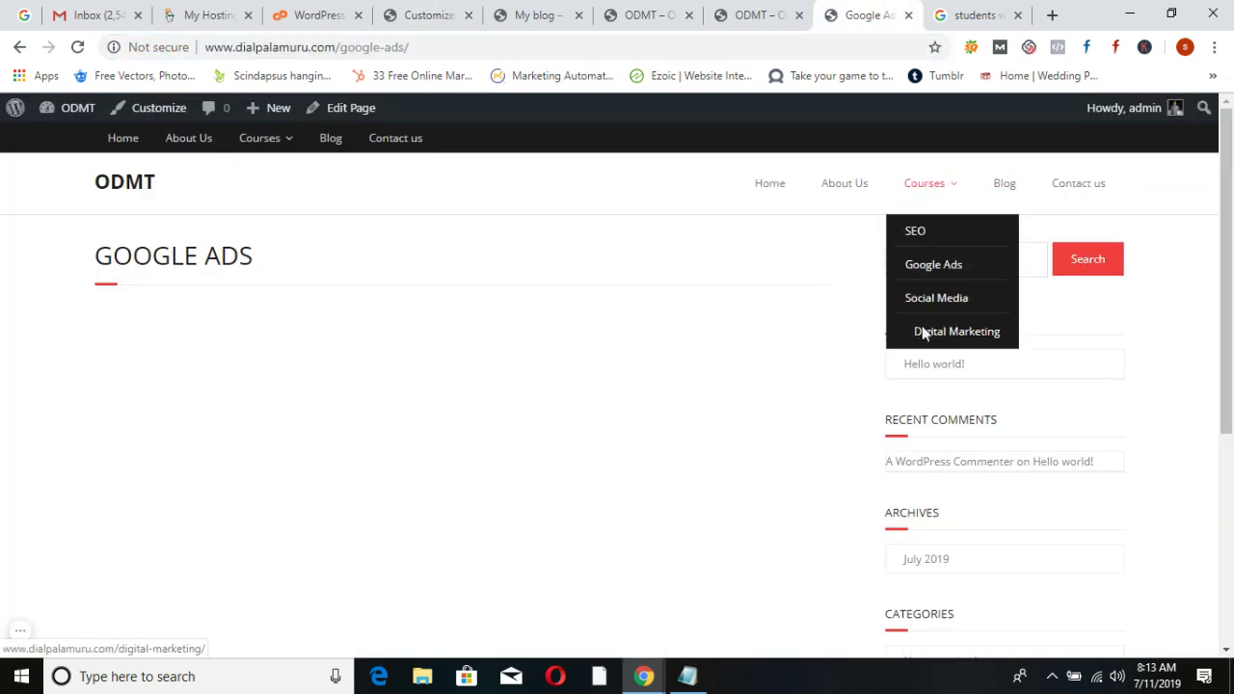
left_click(507, 47)
key("ctrl+c")
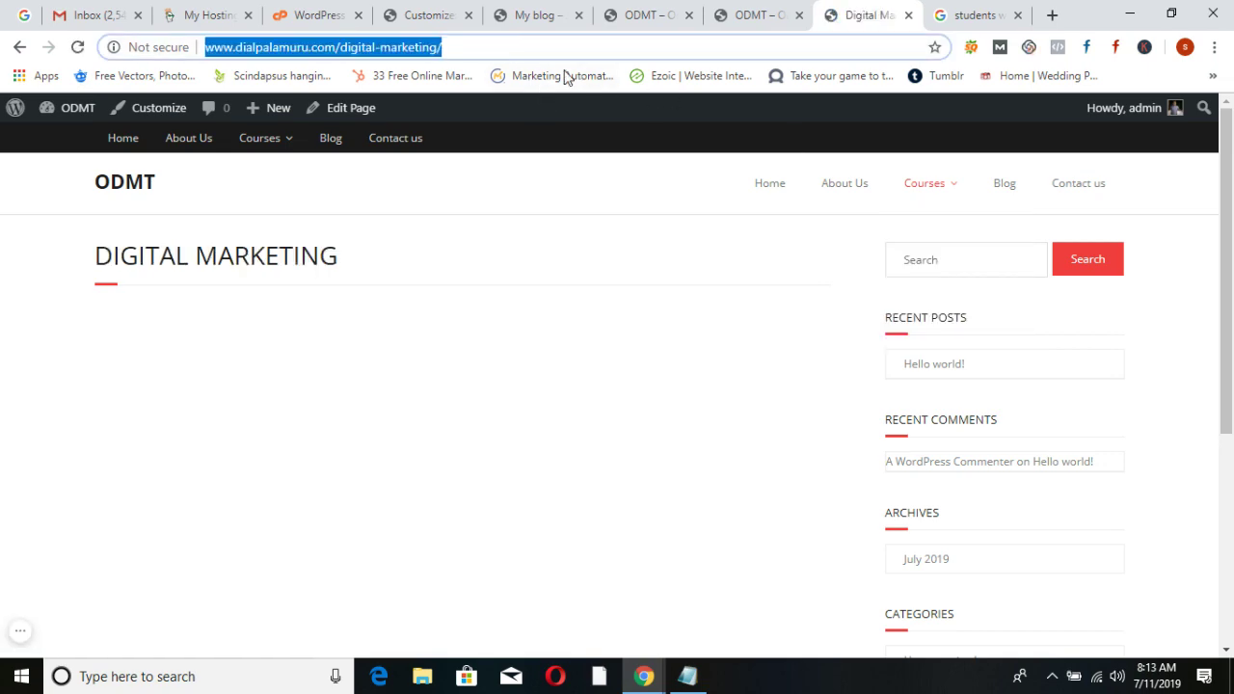
left_click(546, 14)
left_click(620, 12)
left_click(419, 12)
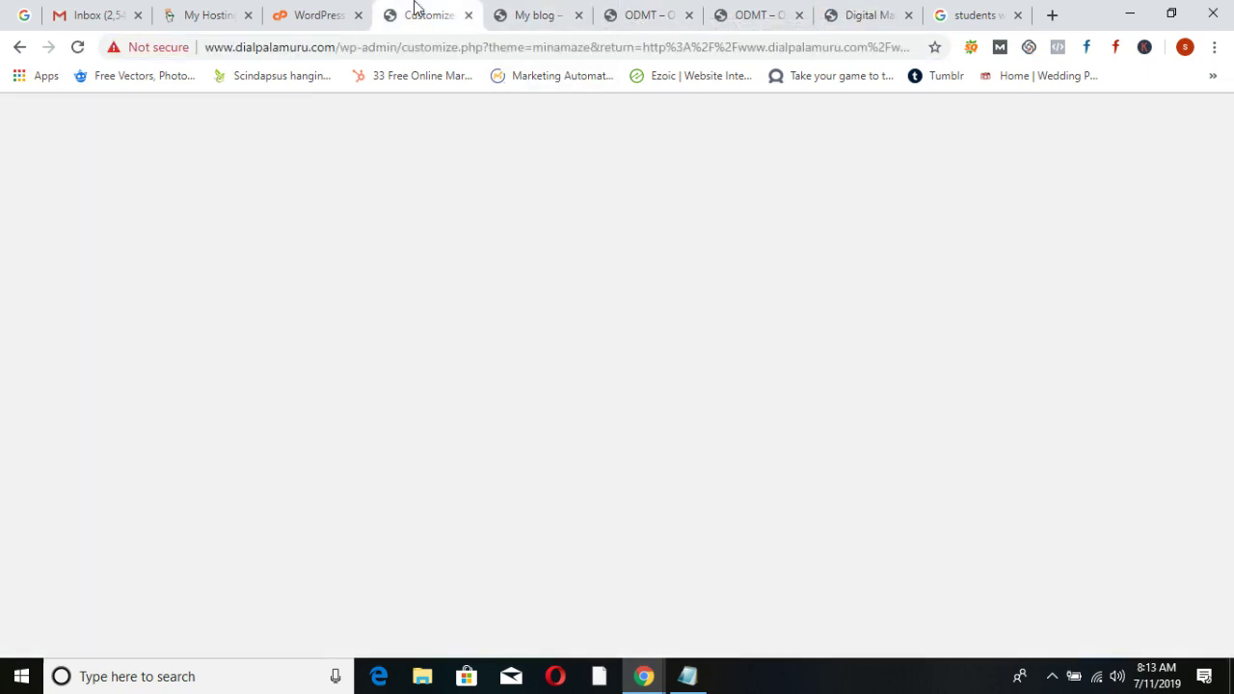
key("ctrl+v")
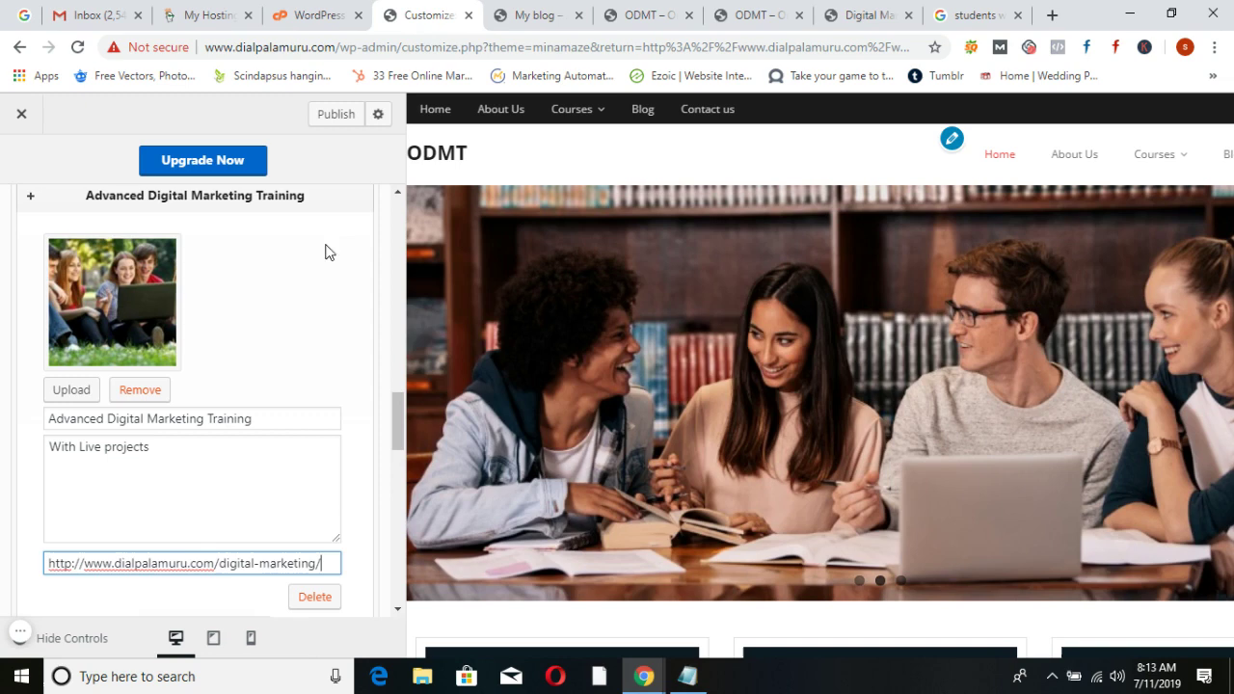
left_click(336, 114)
Open the live ODMT homepage and test the first slide's Read More link
left_click(841, 12)
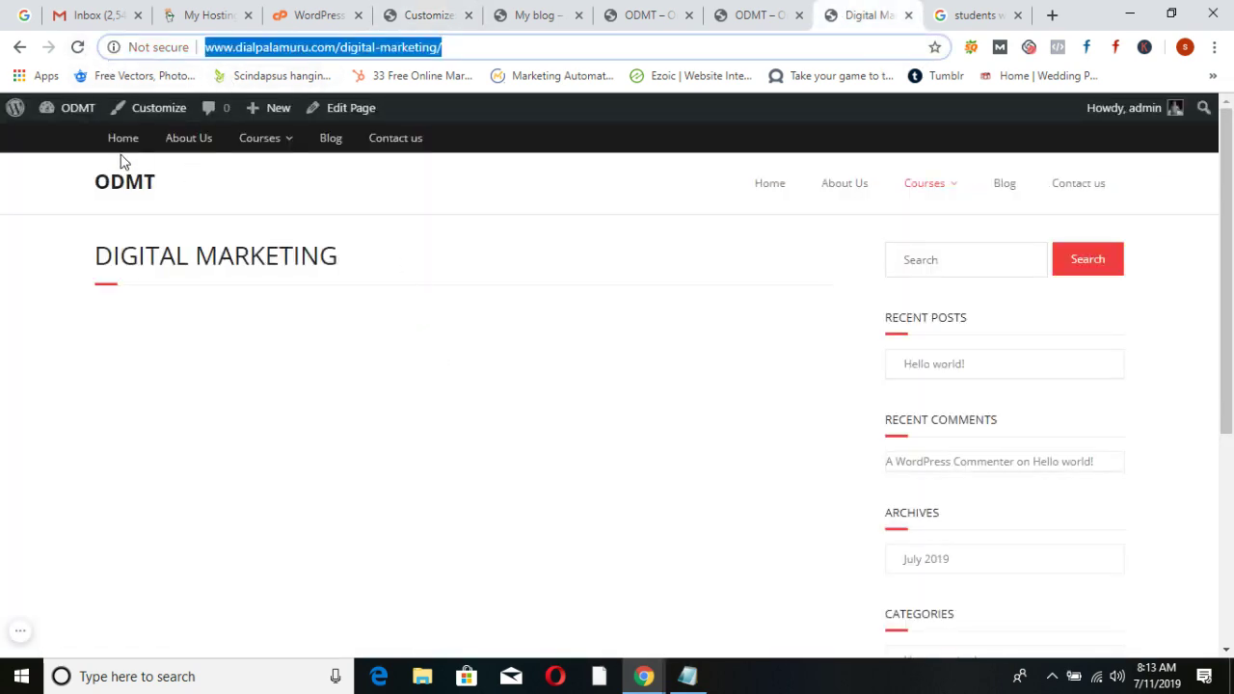
left_click(129, 193)
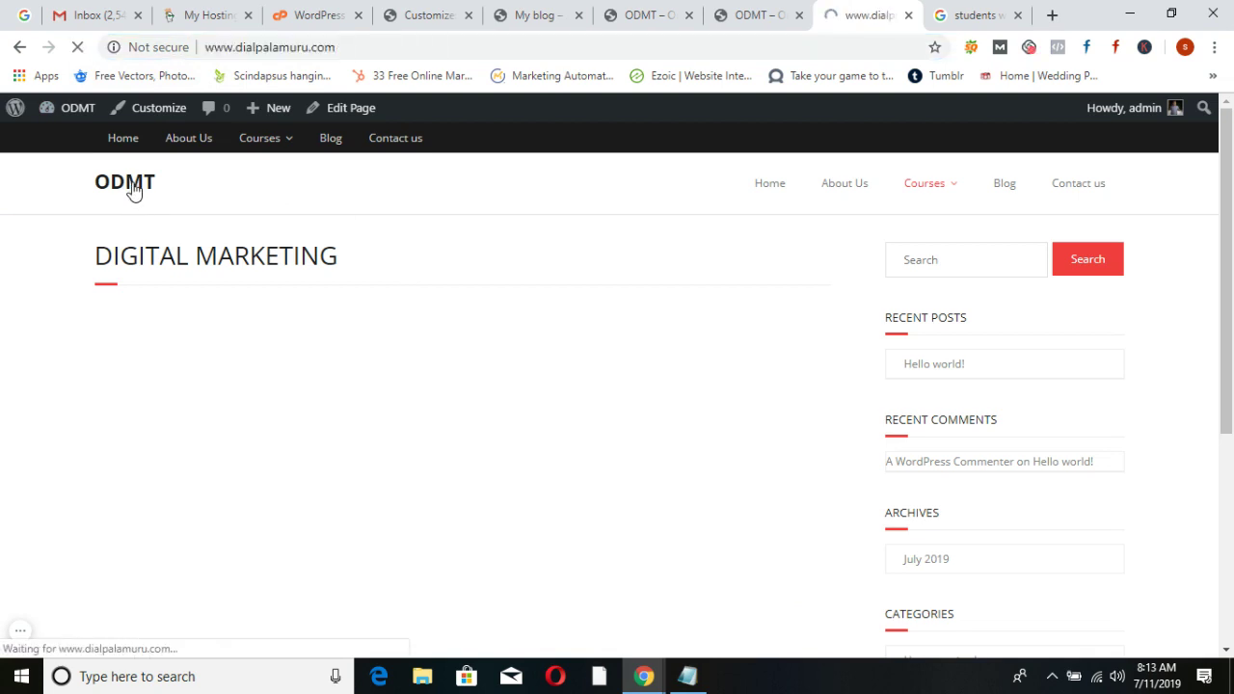
scroll(817, 372, "down", 1)
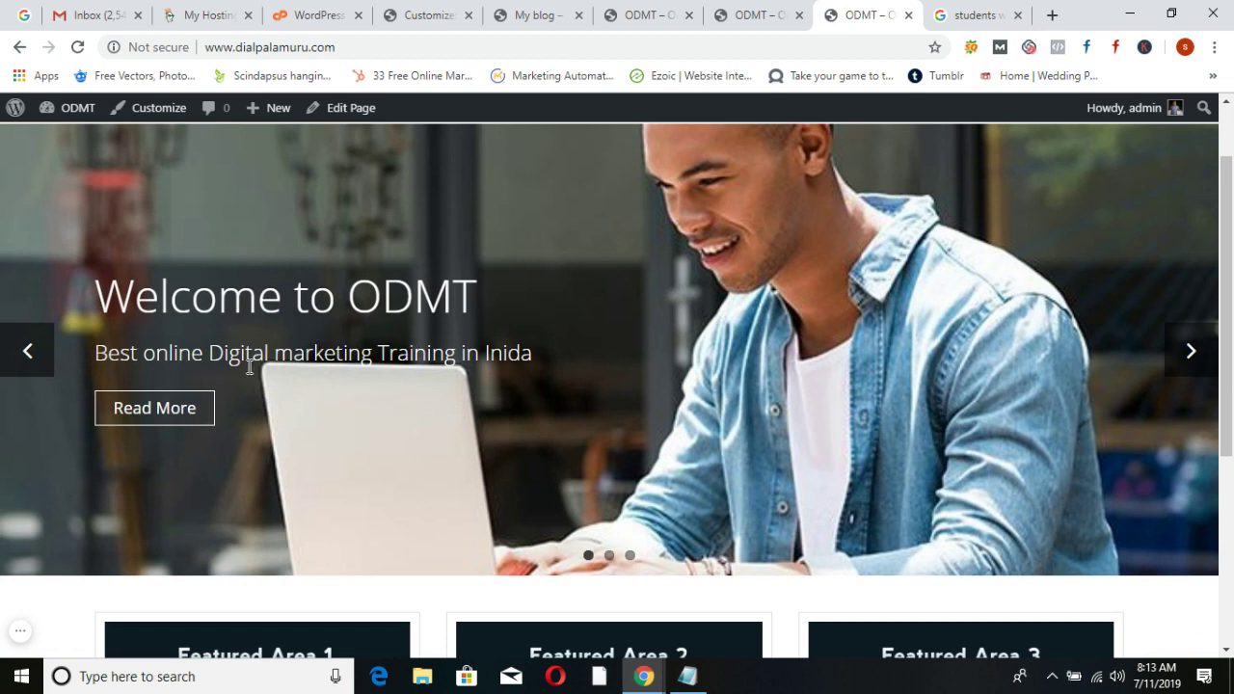
left_click(180, 413)
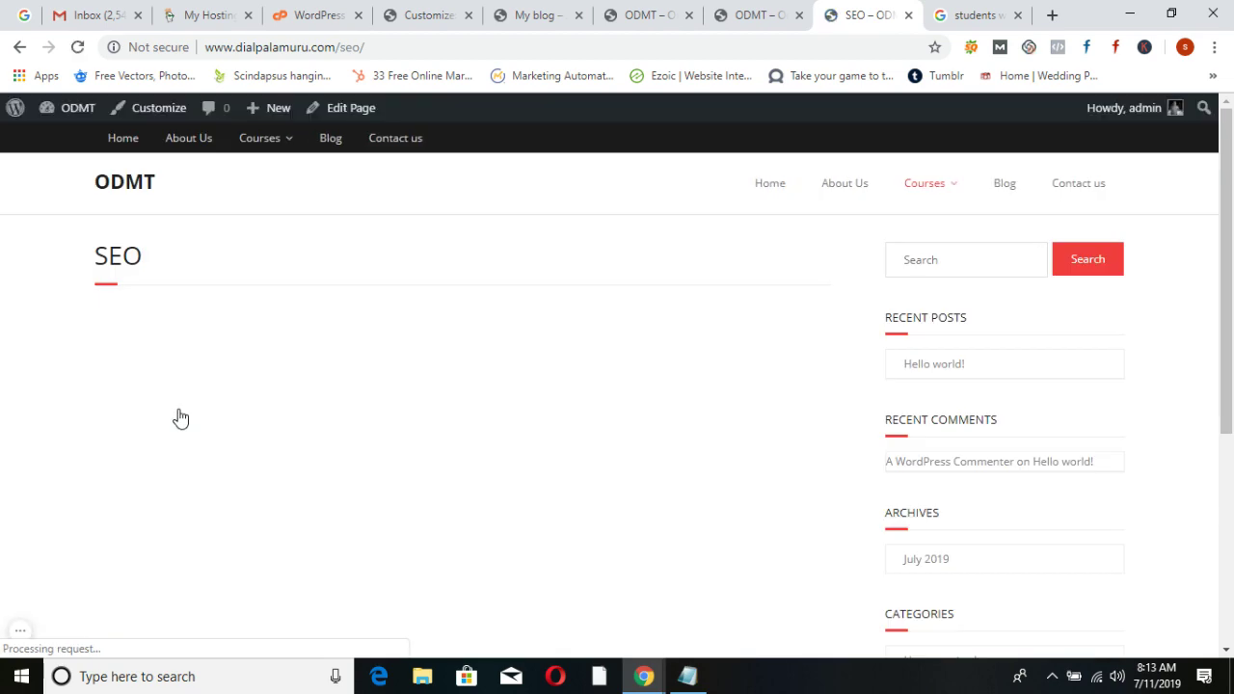
Return to the live homepage and look through the remaining slides and the three featured areas below the slider
left_click(116, 187)
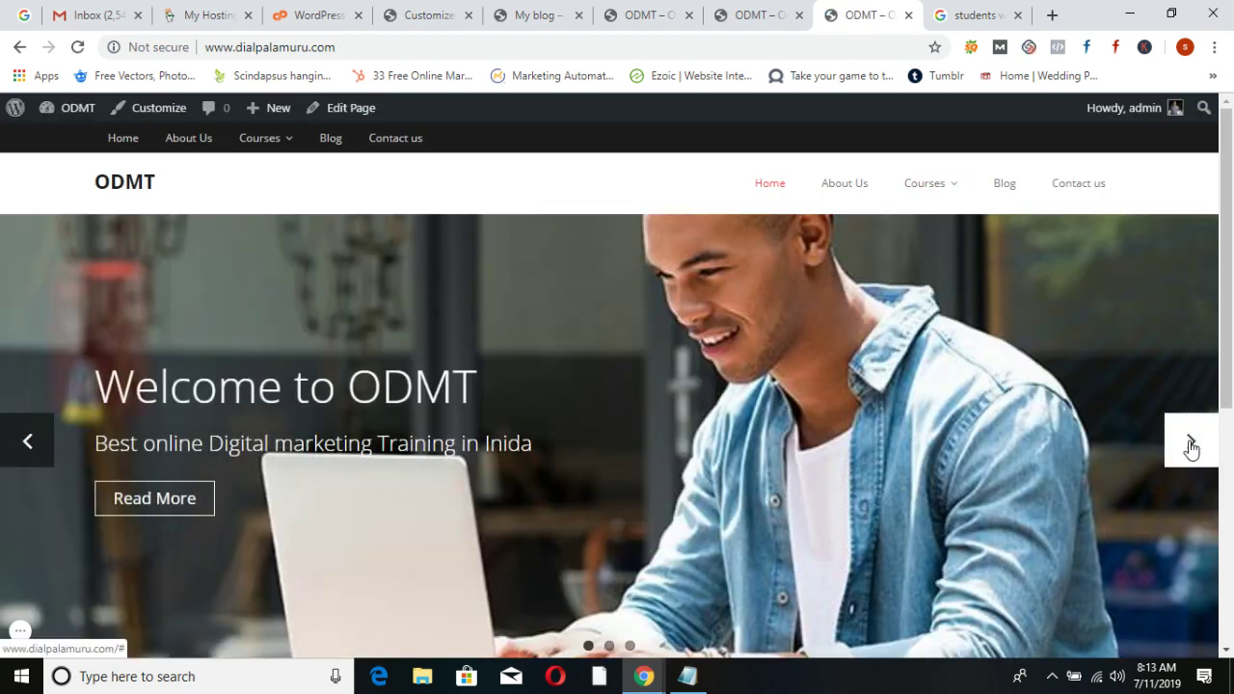
left_click(1192, 445)
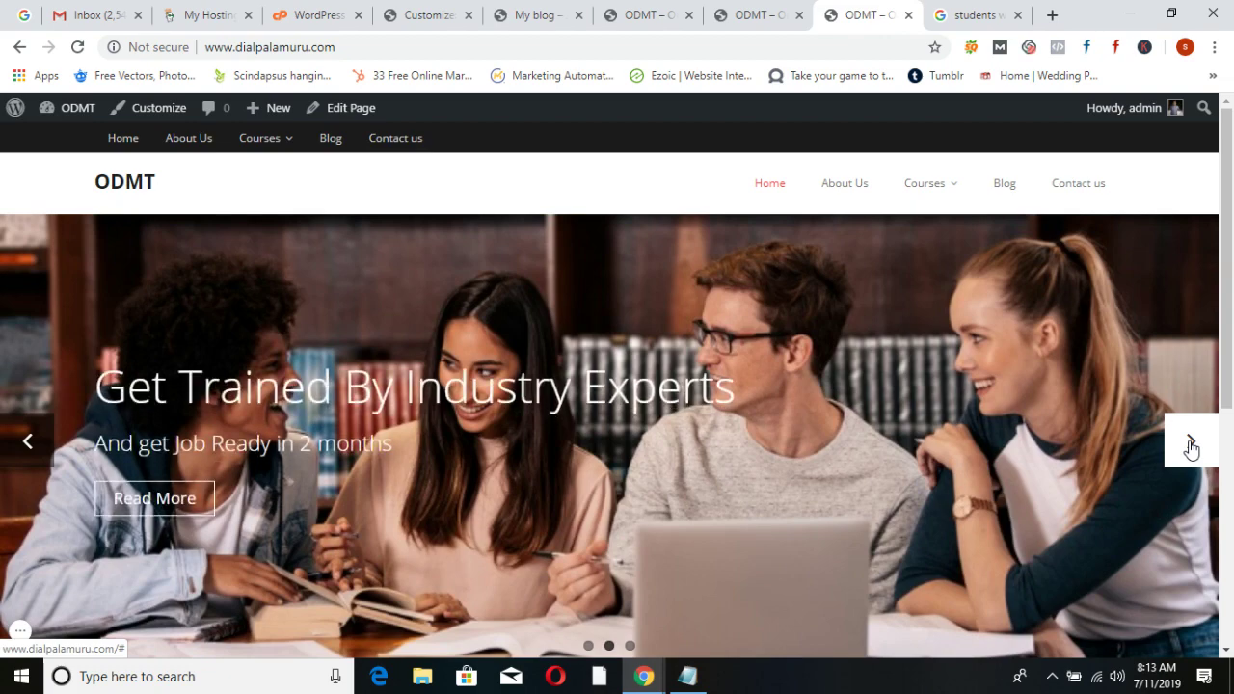
left_click(1192, 445)
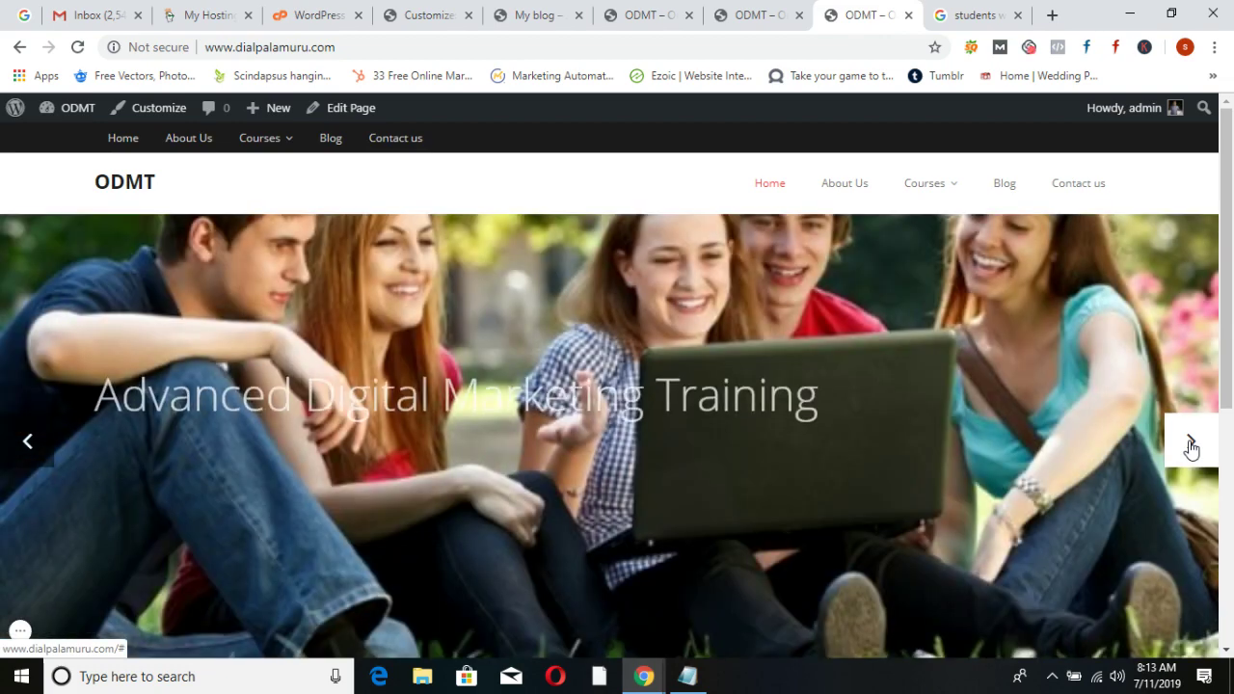
scroll(1184, 449, "down", 2)
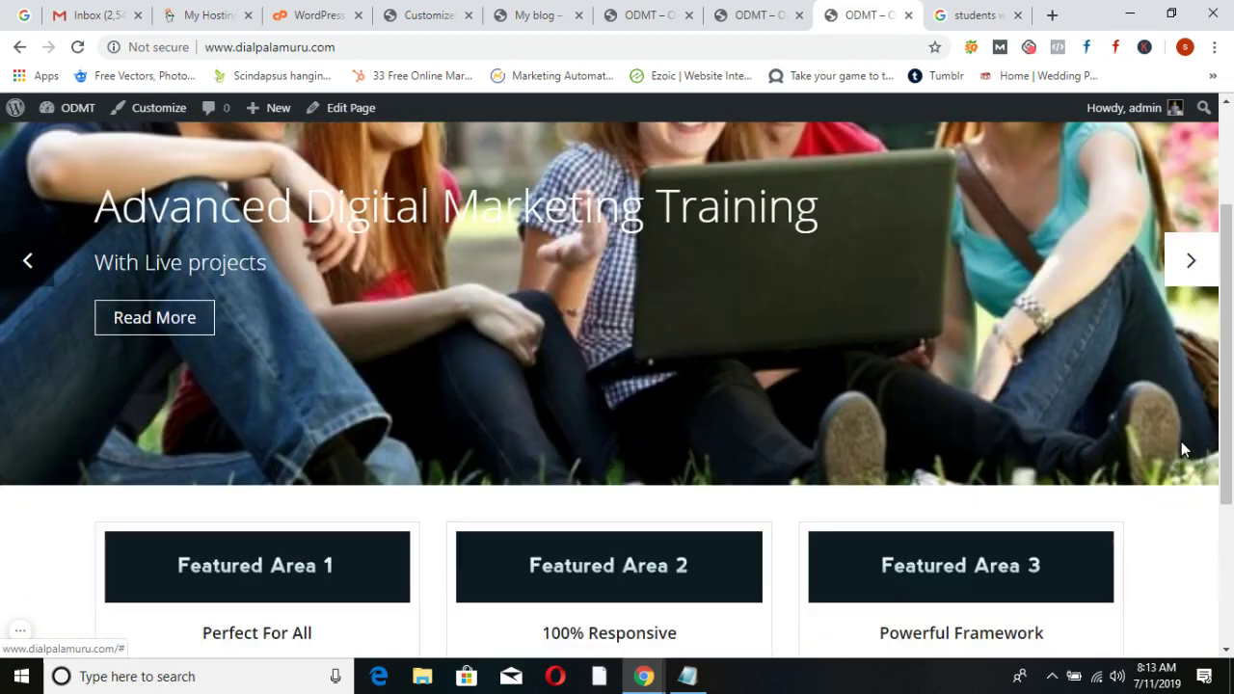
scroll(1185, 449, "up", 1)
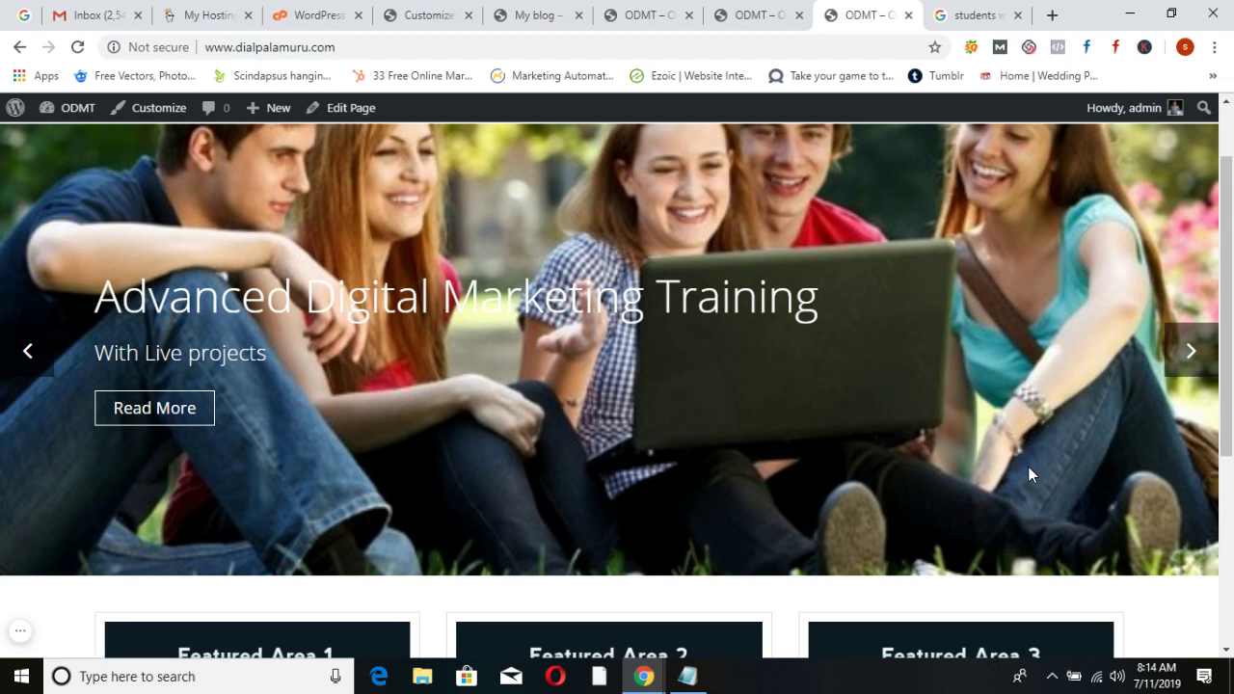
scroll(1028, 466, "up", 1)
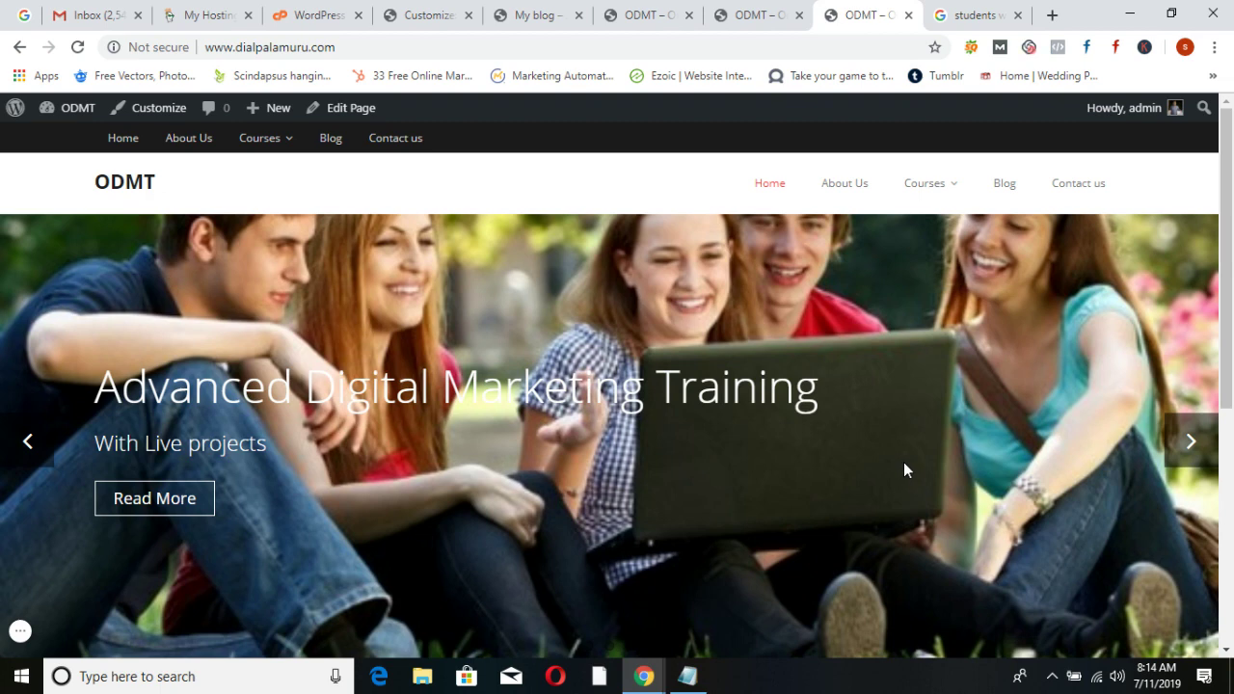
scroll(903, 463, "down", 4)
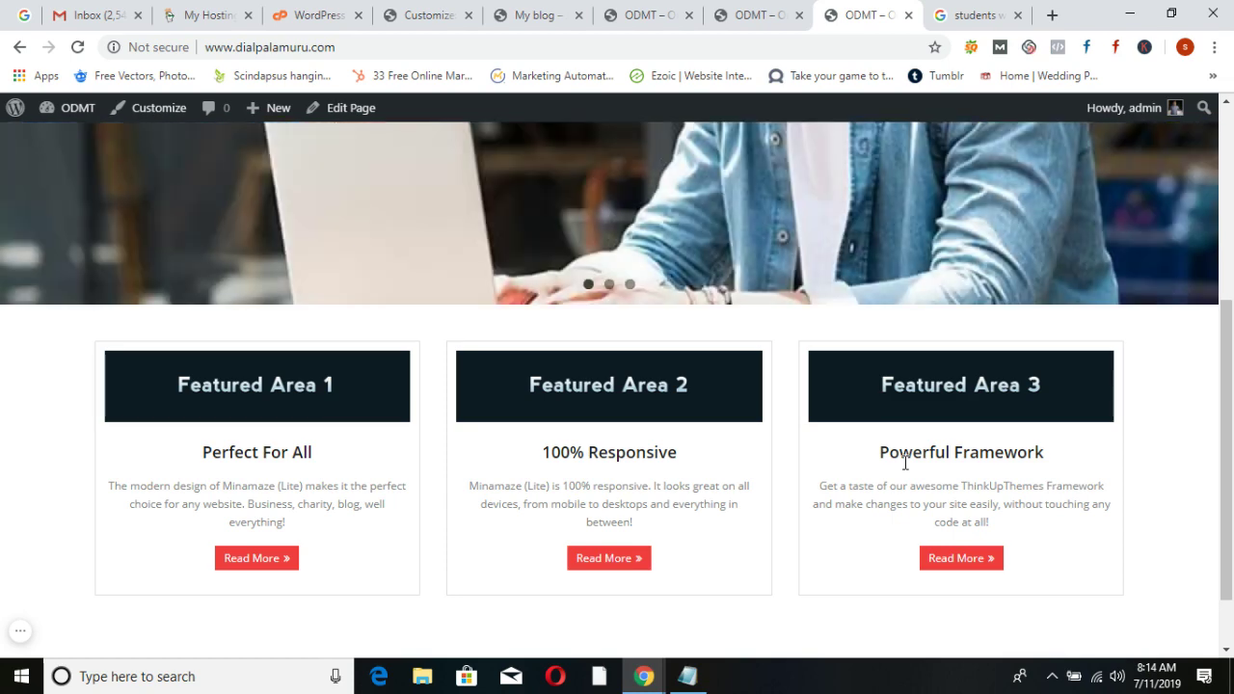
scroll(787, 494, "up", 4)
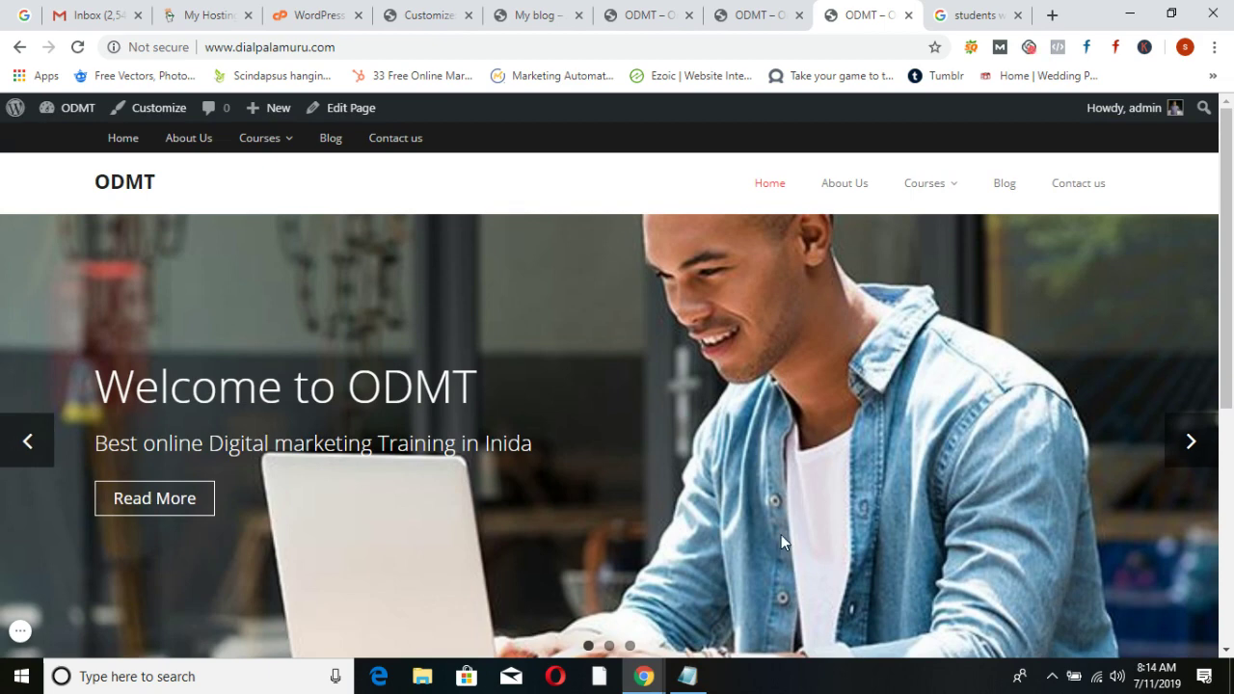
Open odmt.in in place of the image search and look through its homepage as an example site
left_click(970, 13)
left_click(673, 53)
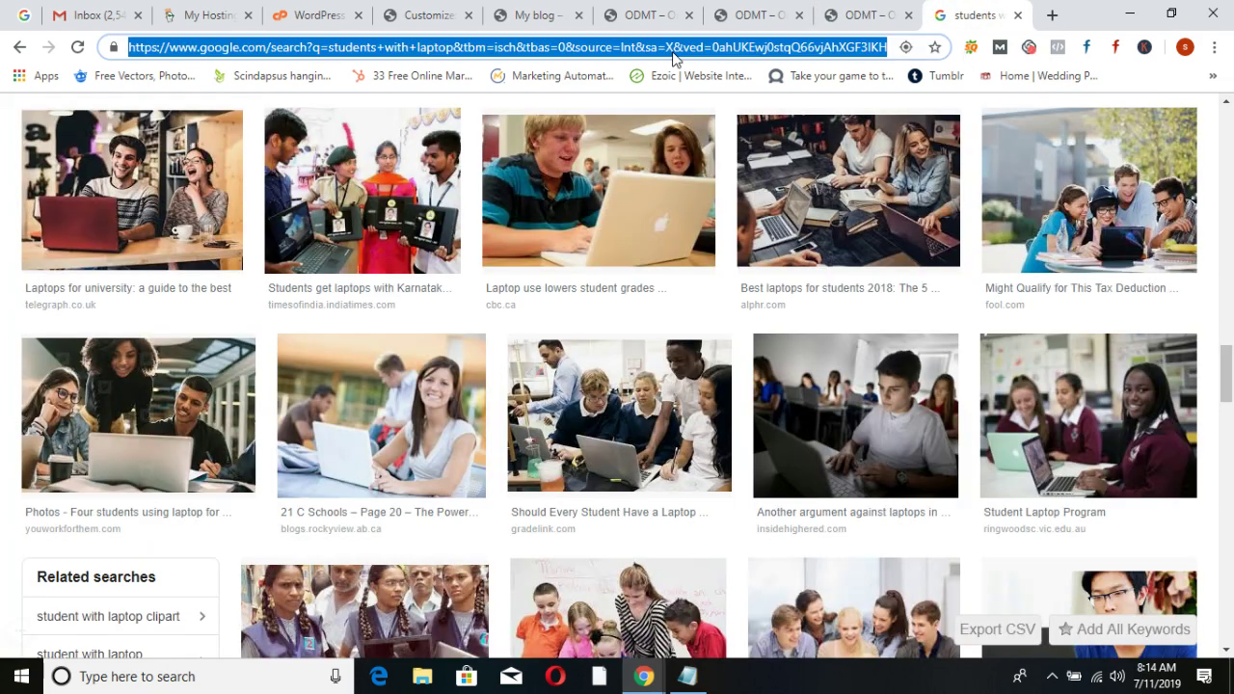
type("odmt.in")
key("Return")
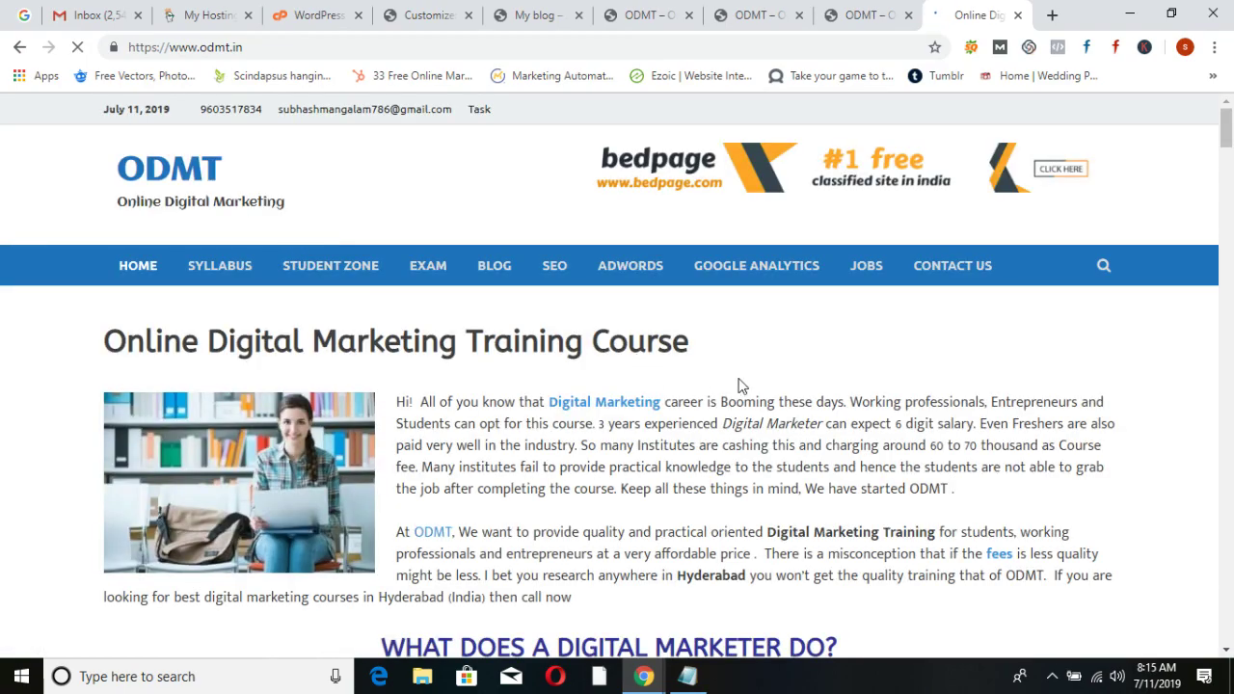
scroll(768, 380, "down", 15)
scroll(768, 380, "down", 20)
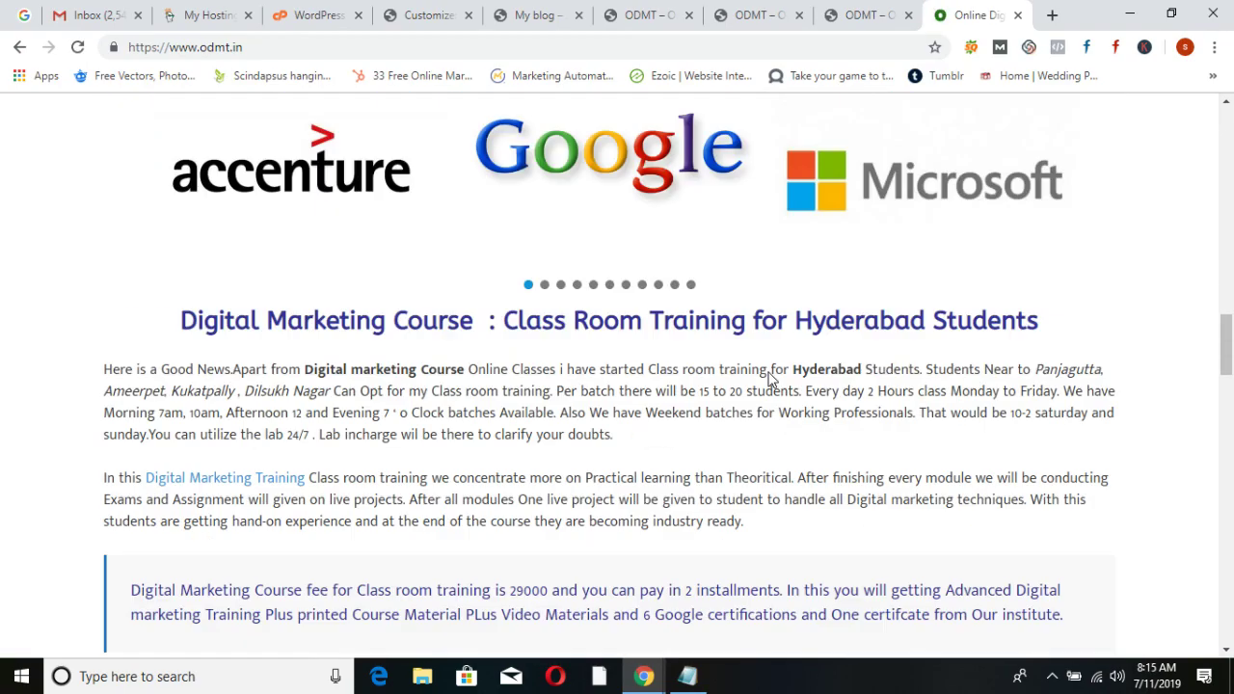
scroll(771, 368, "down", 5)
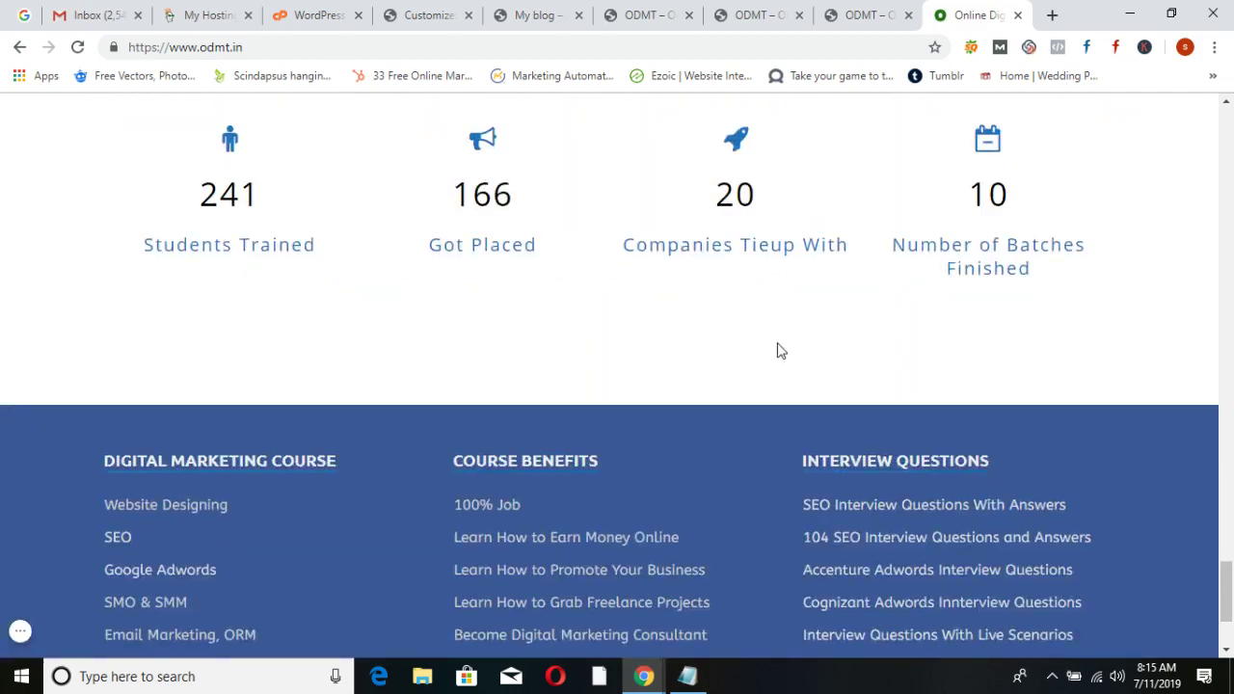
scroll(777, 350, "up", 12)
scroll(761, 358, "up", 20)
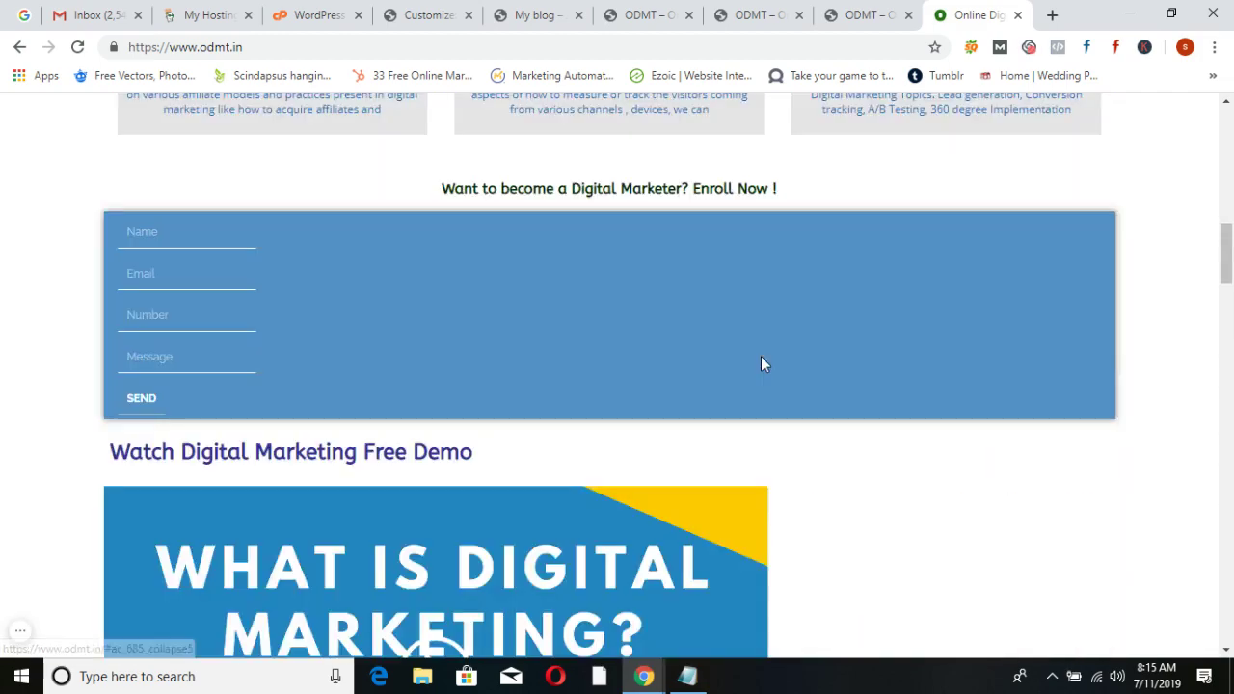
Open kurnoolcabs.com in a new browser tab, look through its homepage, and return to the live ODMT homepage
left_click(1052, 17)
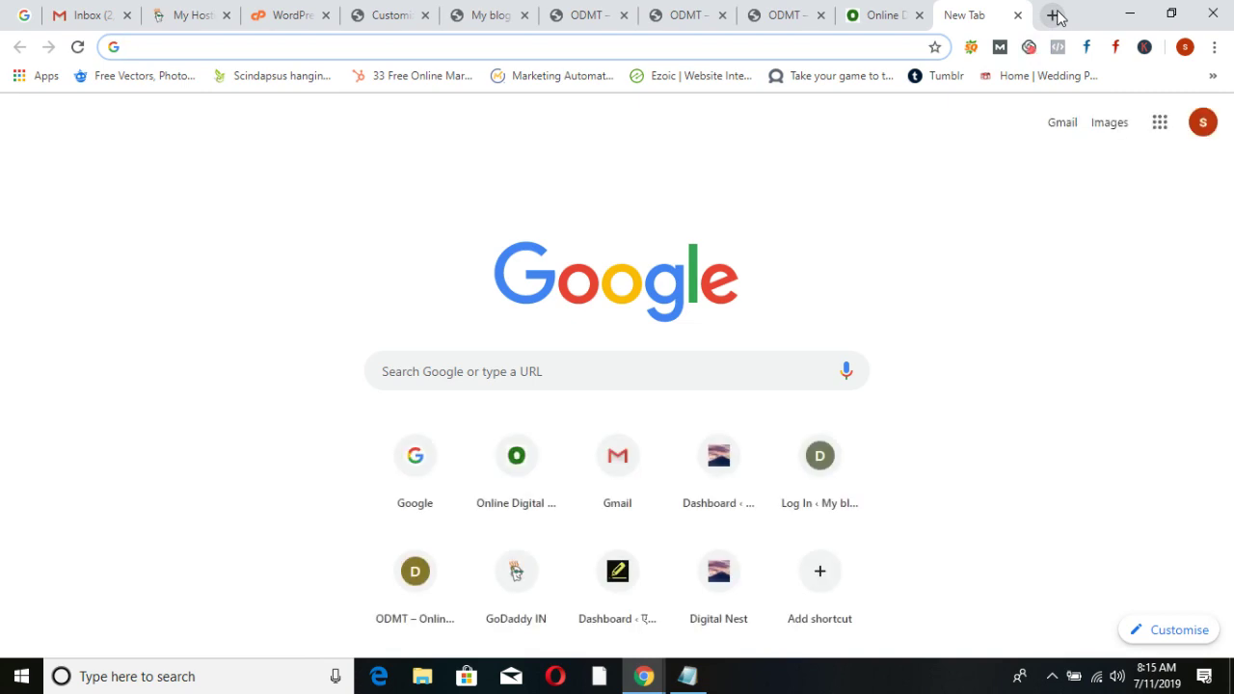
type("kurn")
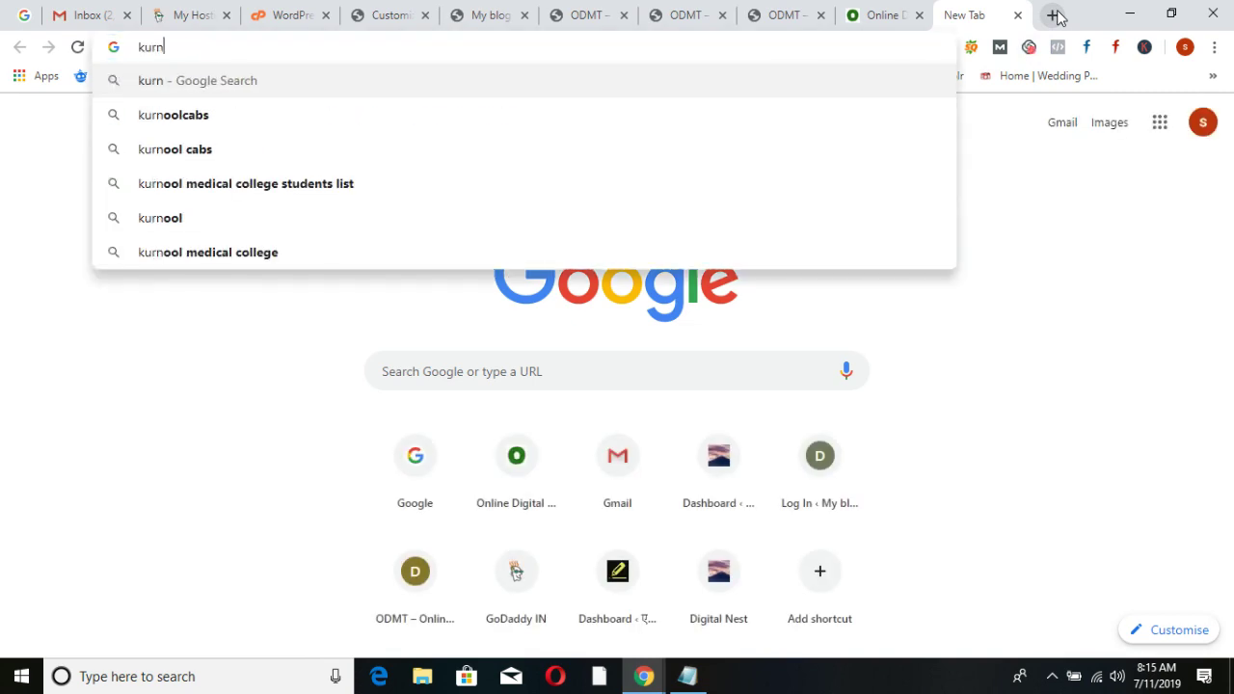
type("oolcabs.com")
key("Return")
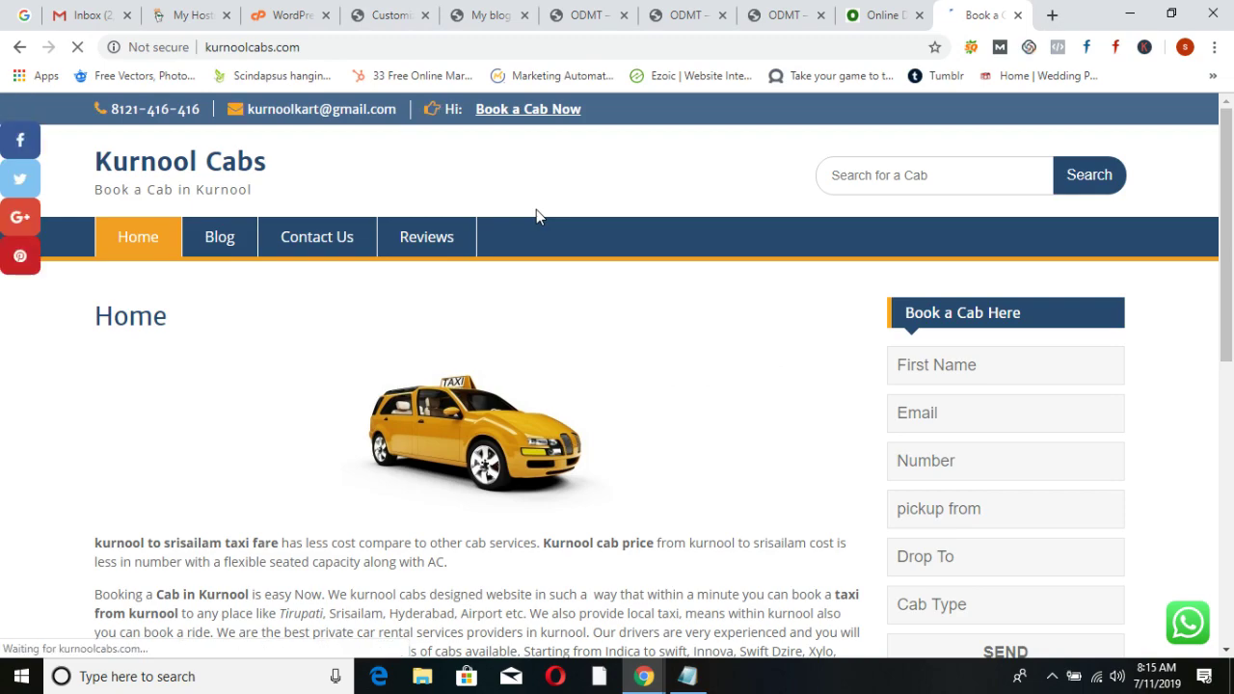
scroll(693, 453, "down", 4)
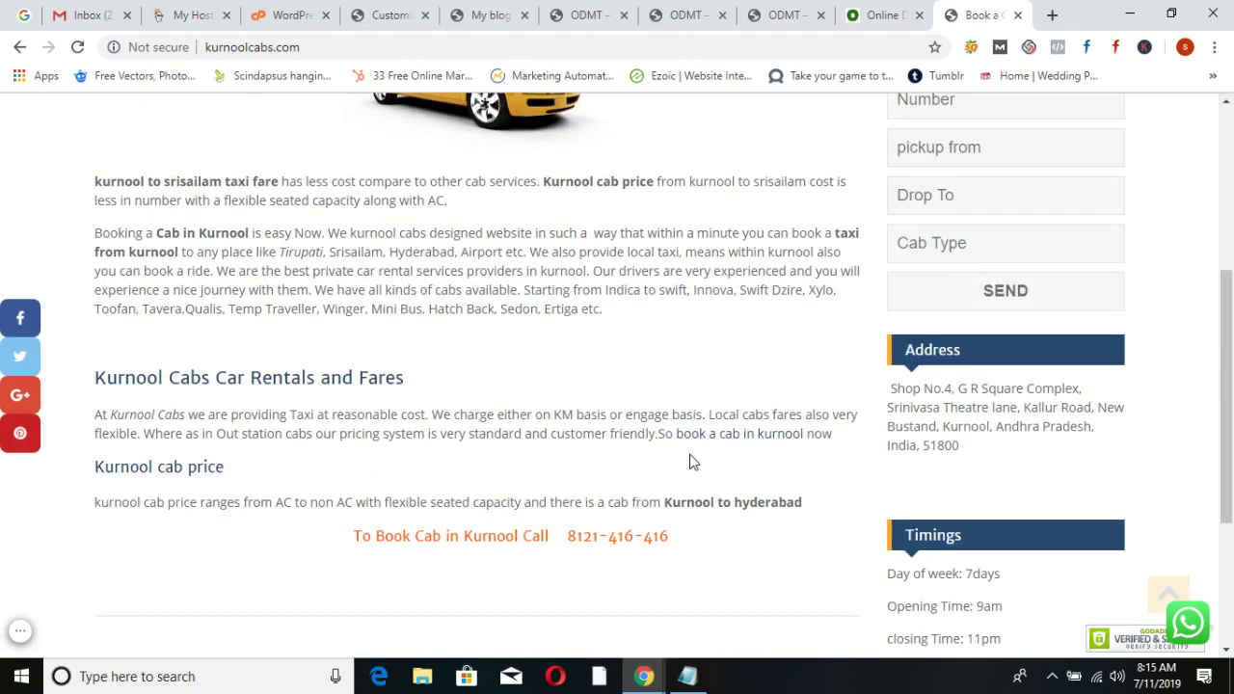
scroll(690, 462, "down", 2)
scroll(690, 462, "up", 6)
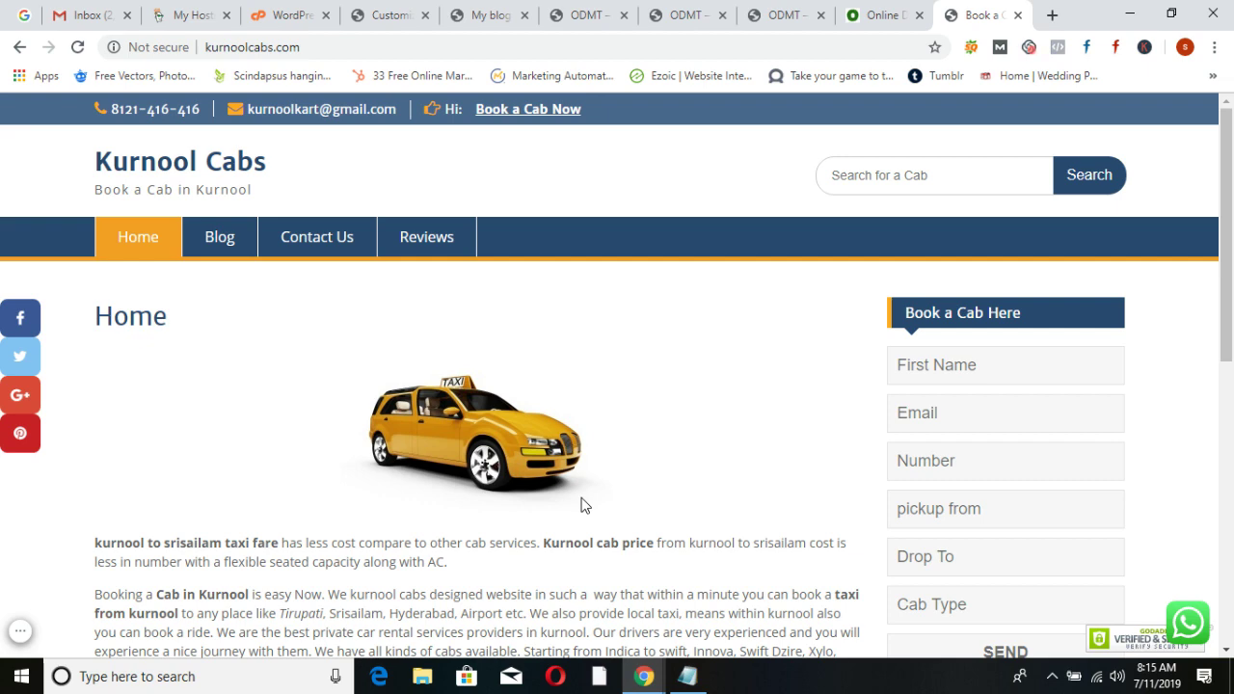
left_click(772, 12)
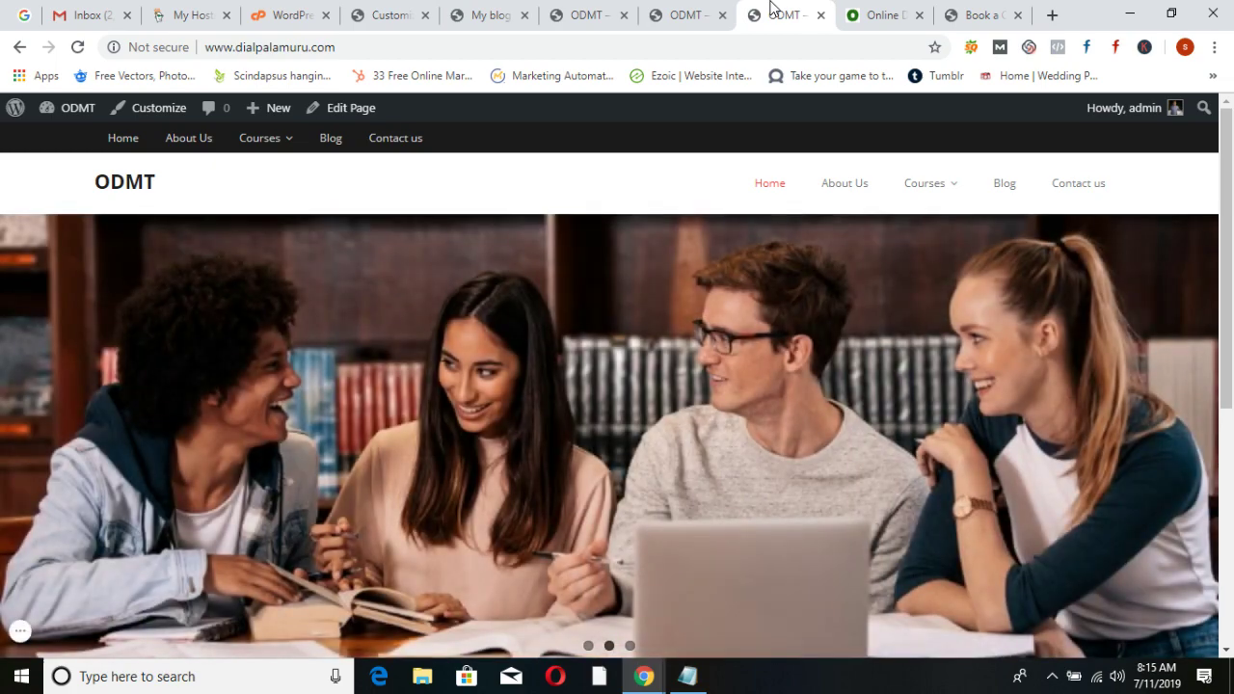
Look over the live ODMT homepage, from the slider down to the three featured areas and the footer
scroll(508, 405, "down", 4)
scroll(508, 410, "up", 3)
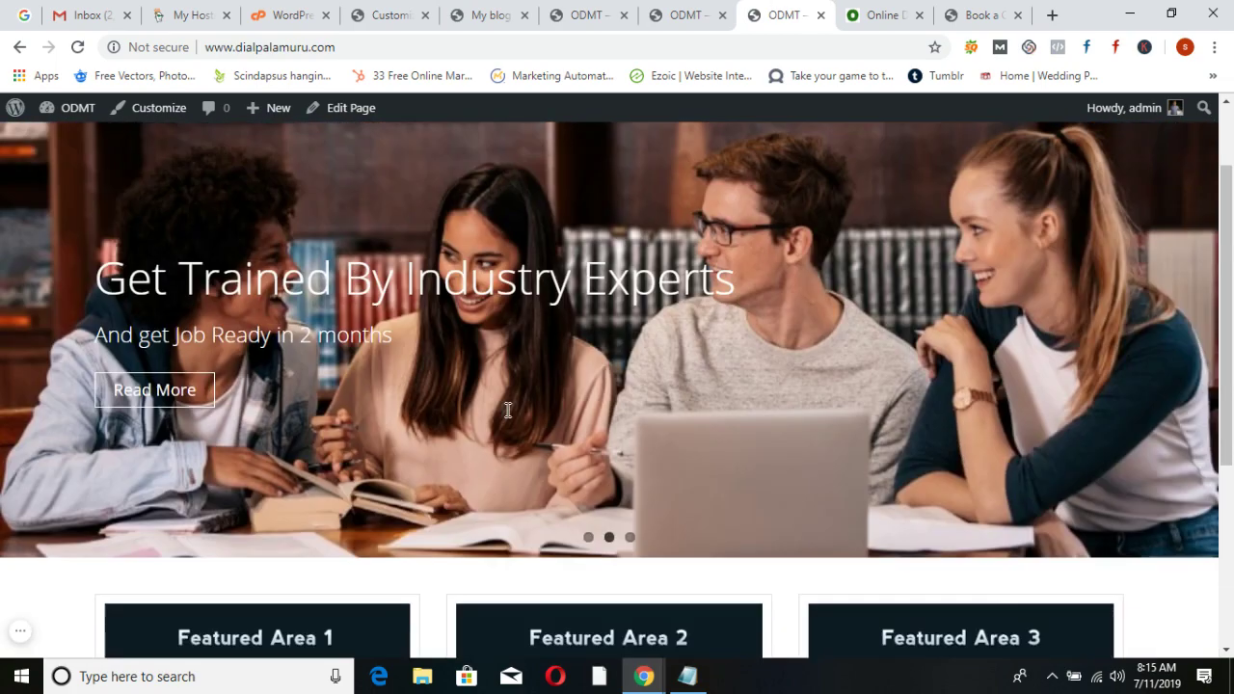
scroll(508, 409, "up", 2)
scroll(540, 385, "down", 3)
scroll(581, 361, "up", 1)
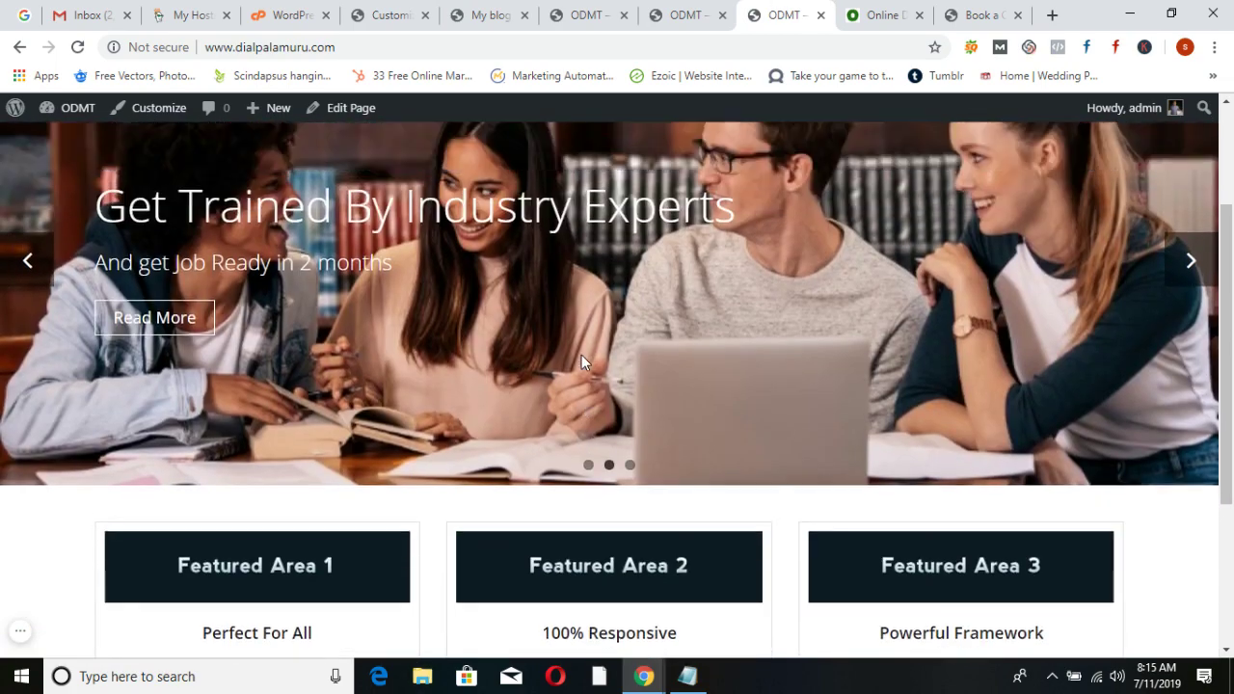
scroll(582, 362, "up", 2)
scroll(581, 362, "down", 4)
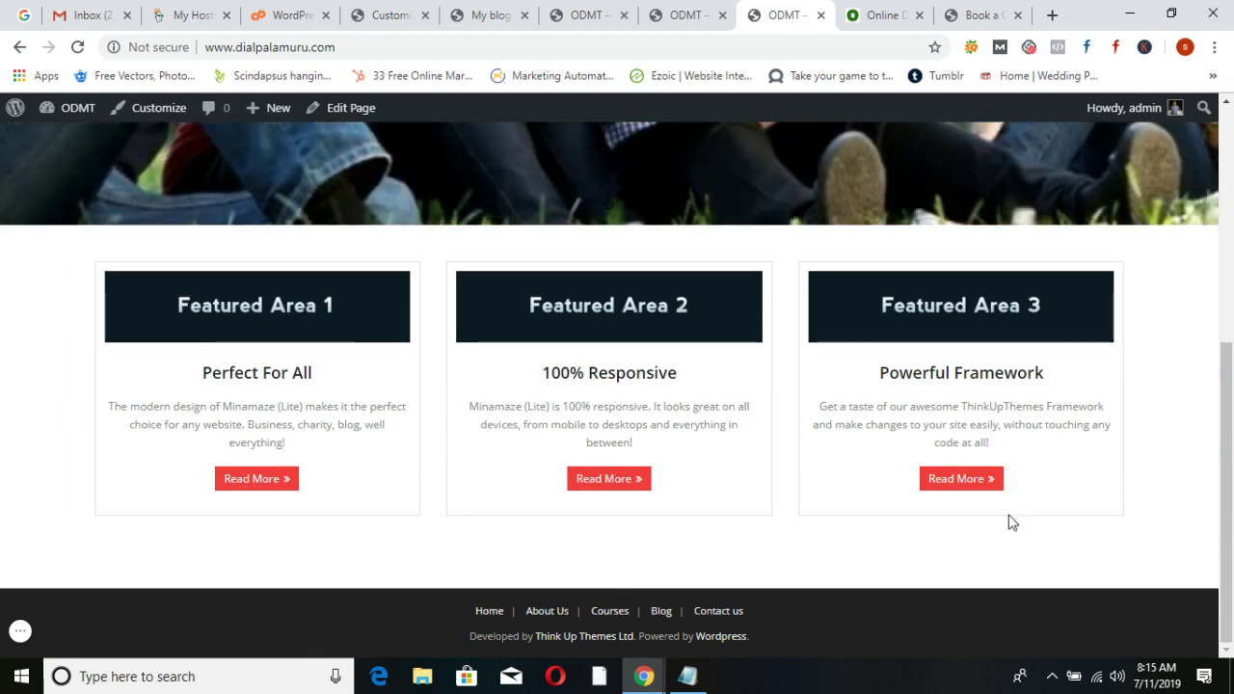
Return to the Customizer, open the Homepage (Featured) theme options and look through the settings of the content areas
left_click(386, 15)
scroll(254, 395, "down", 10)
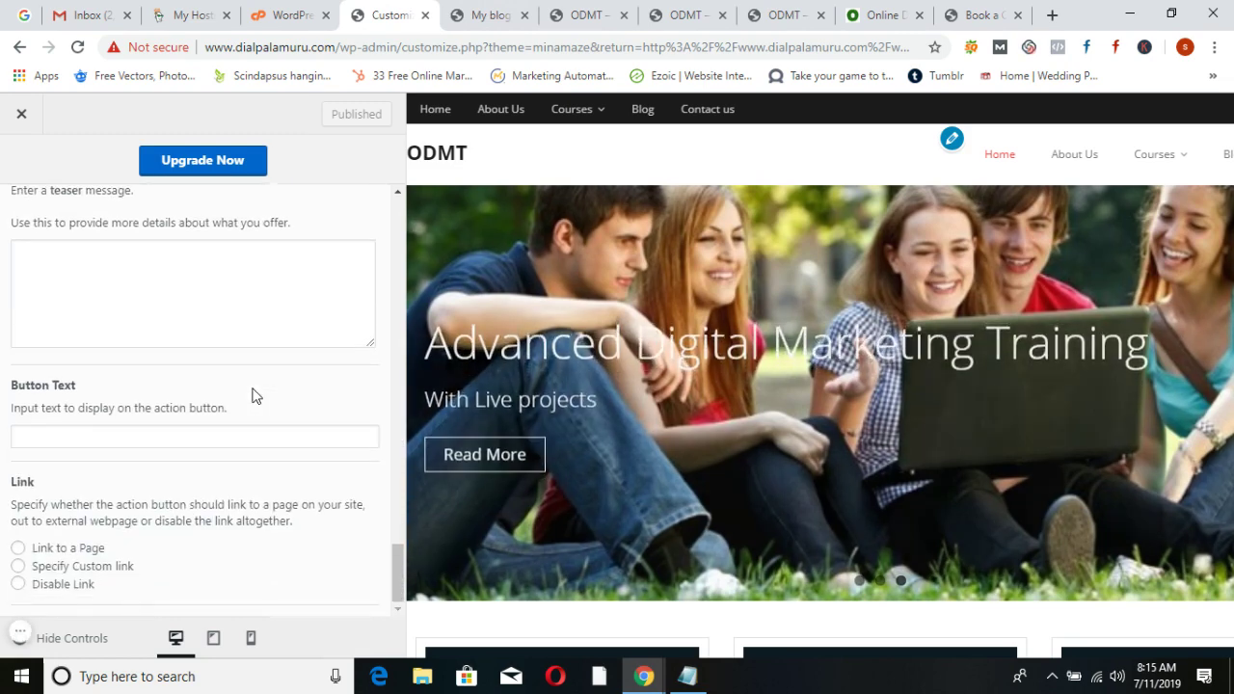
scroll(254, 390, "up", 15)
left_click(31, 214)
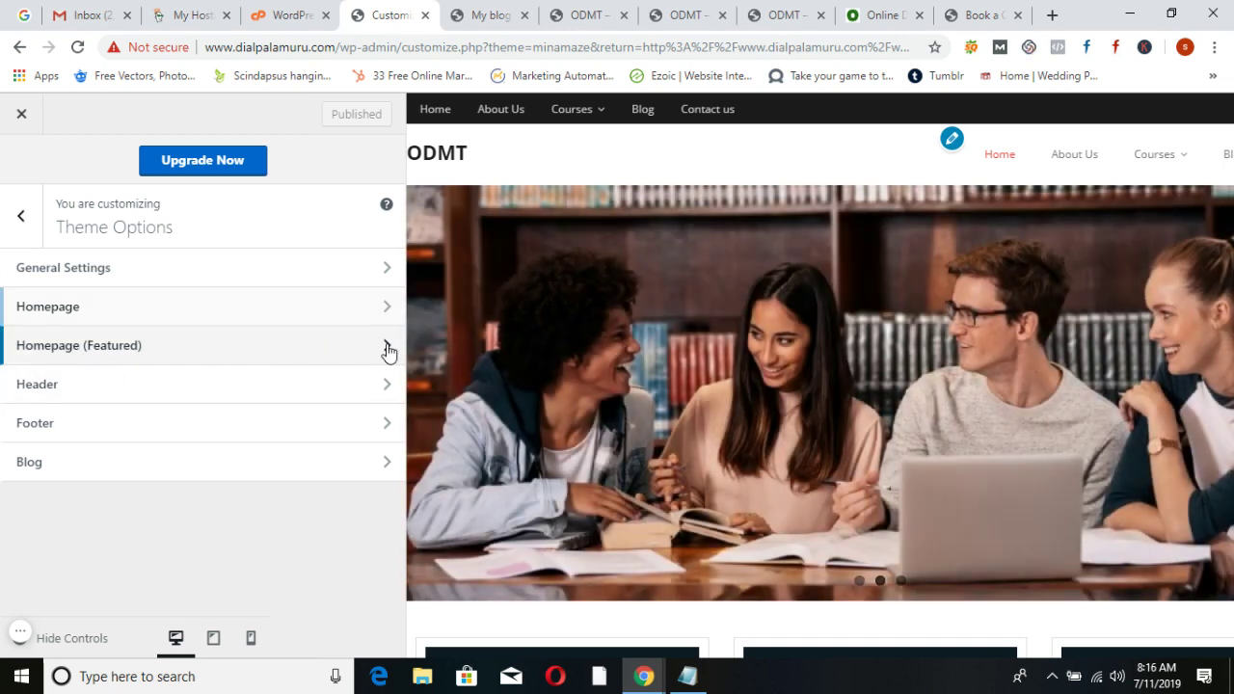
left_click(387, 349)
scroll(255, 421, "down", 8)
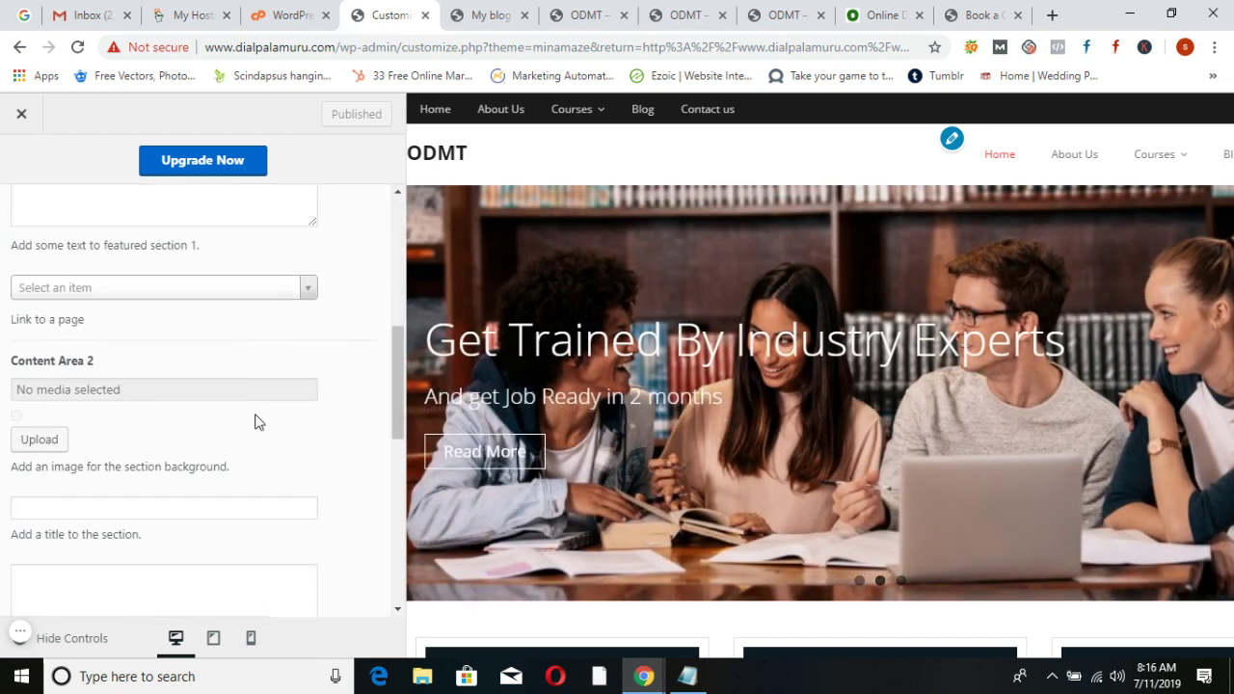
scroll(636, 480, "down", 4)
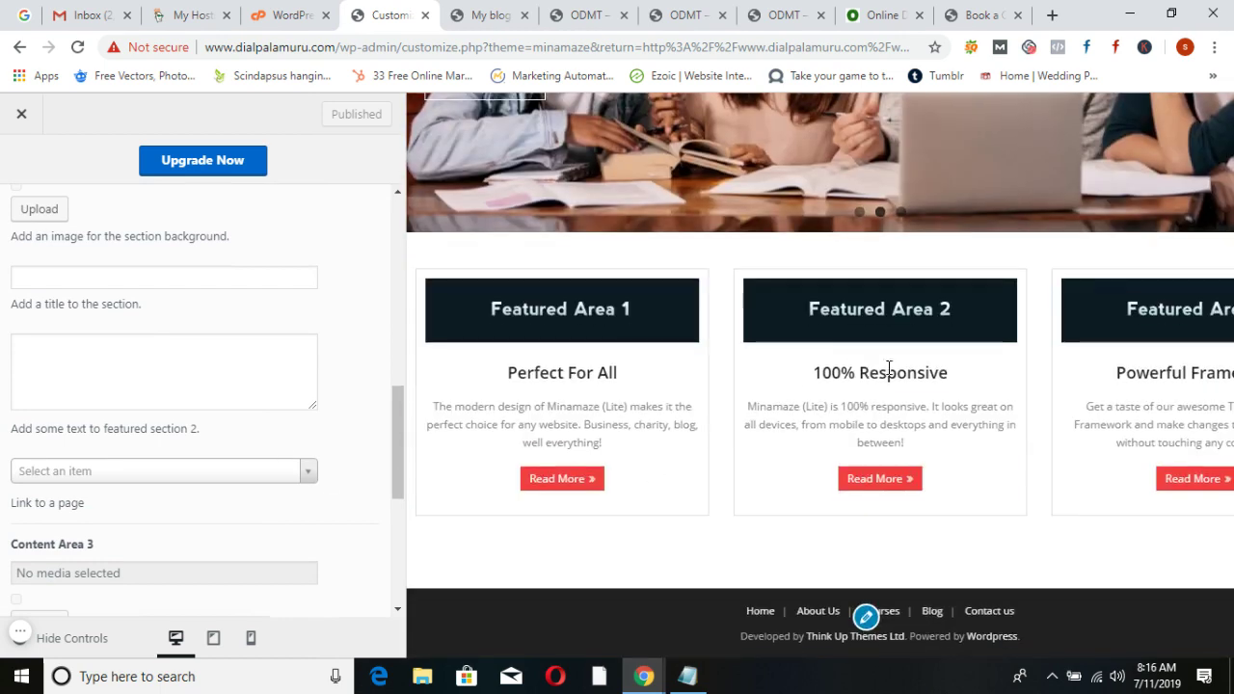
scroll(259, 388, "up", 3)
scroll(257, 396, "up", 5)
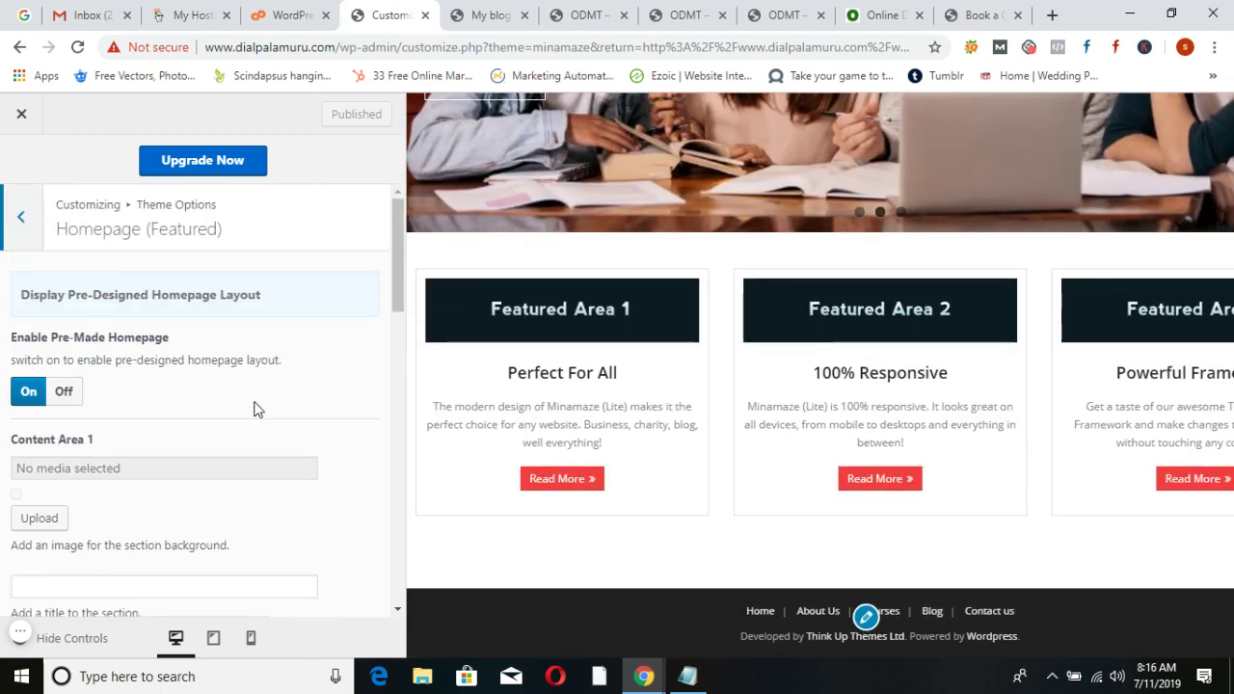
Set the Content Area 1 image to the media library photo of students with a laptop in front of bookshelves
left_click(40, 518)
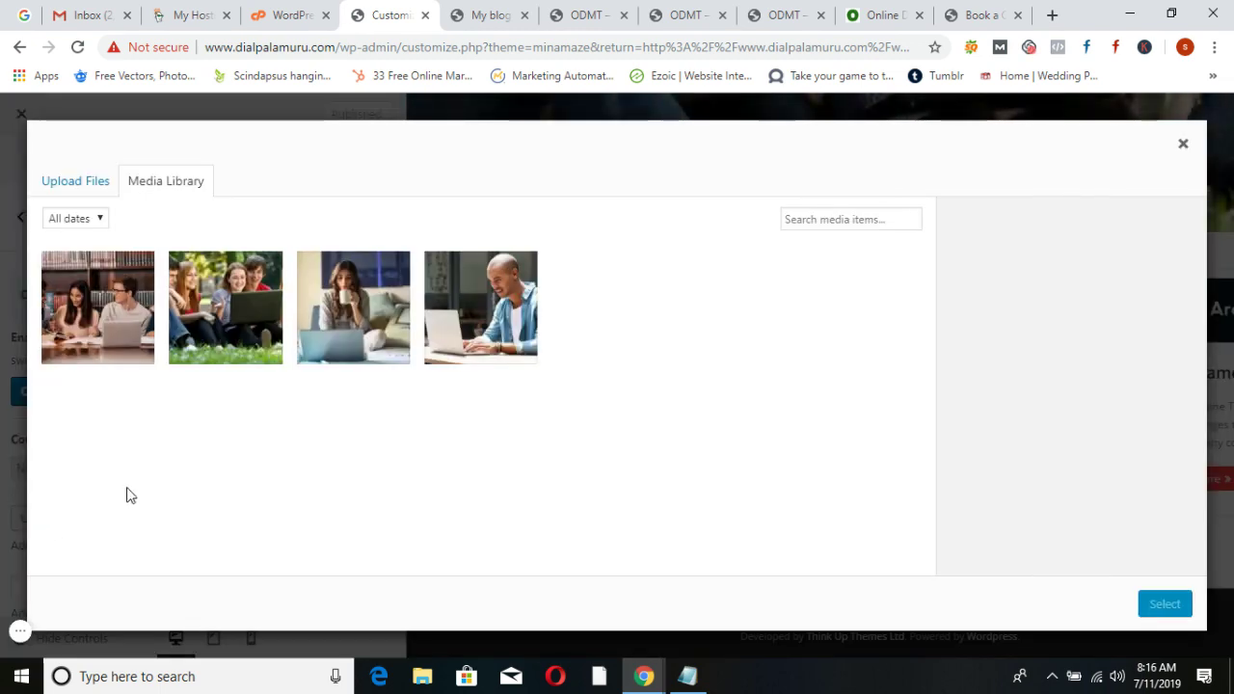
left_click(104, 359)
left_click(1151, 604)
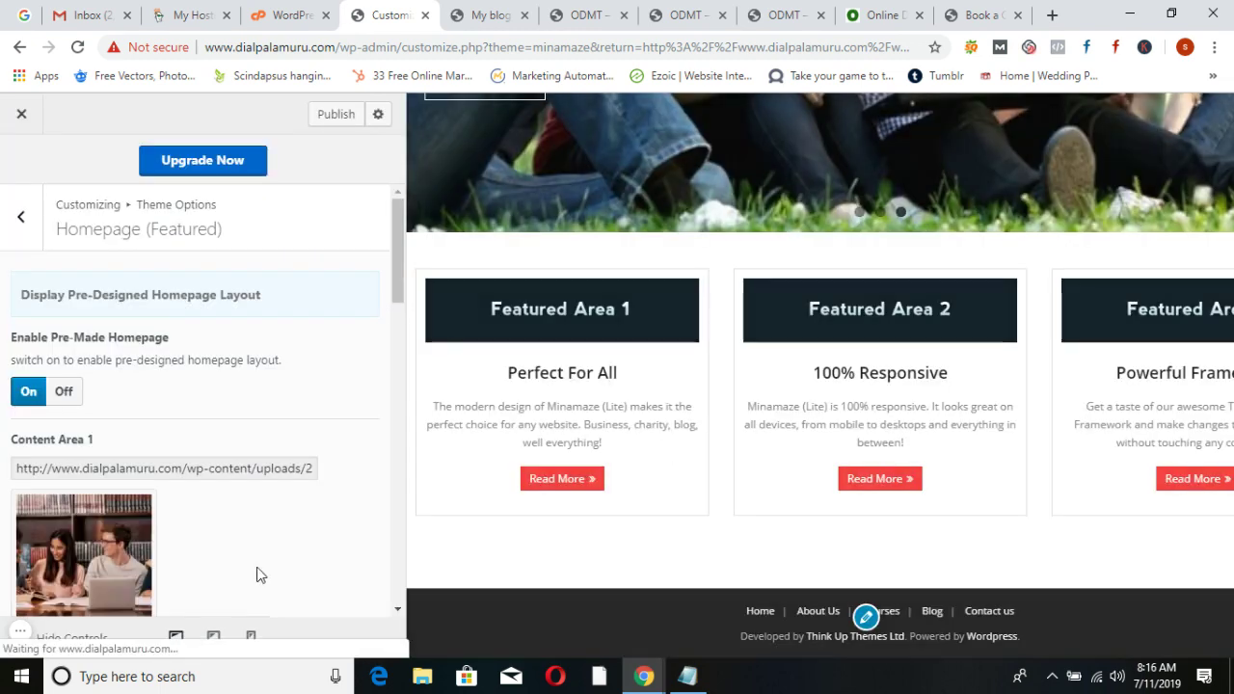
Set the Content Area 2 image to laptops-for-college-students.jpg from the media library
scroll(245, 554, "down", 6)
left_click(48, 528)
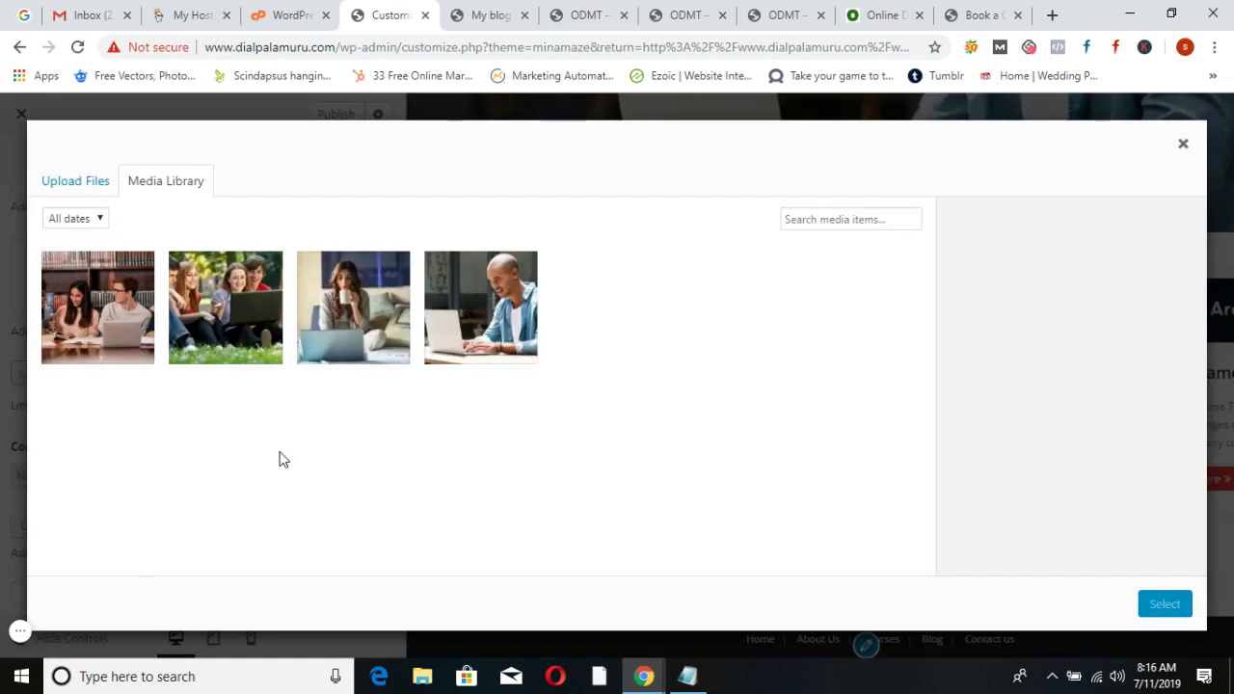
left_click(253, 338)
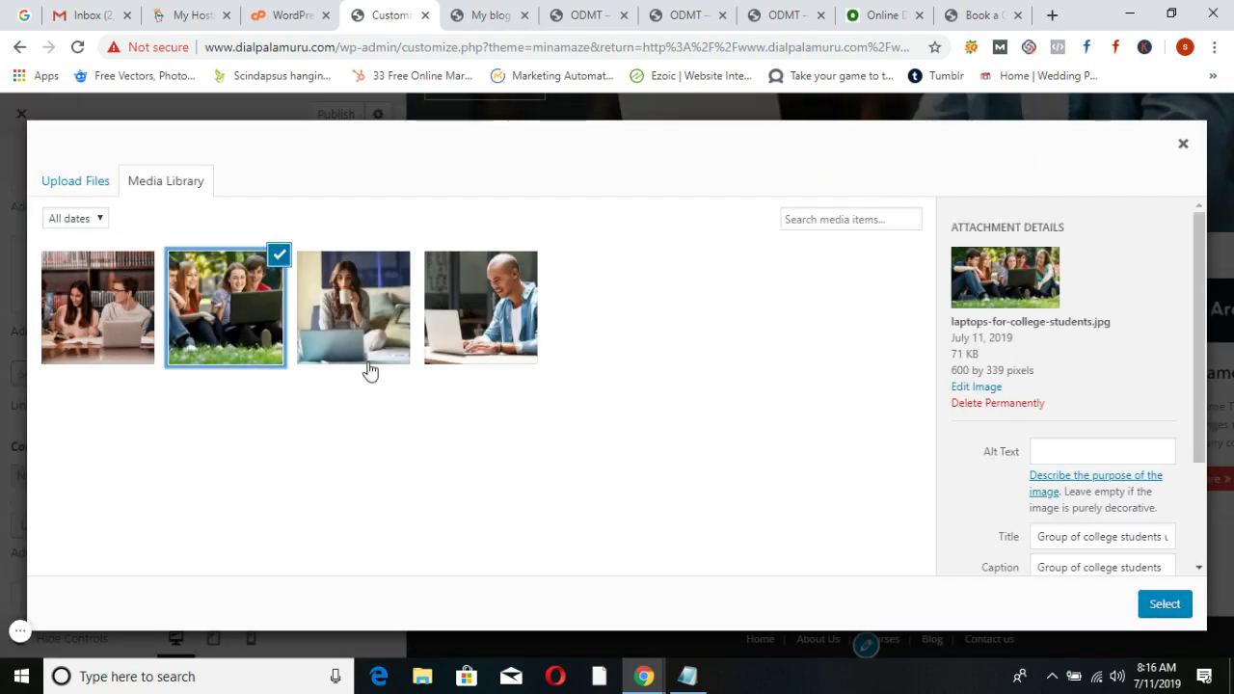
left_click(1164, 603)
Set the Content Area 3 image to 549411-the-best-laptops-for-college-students.jpg from the media library
scroll(143, 495, "down", 2)
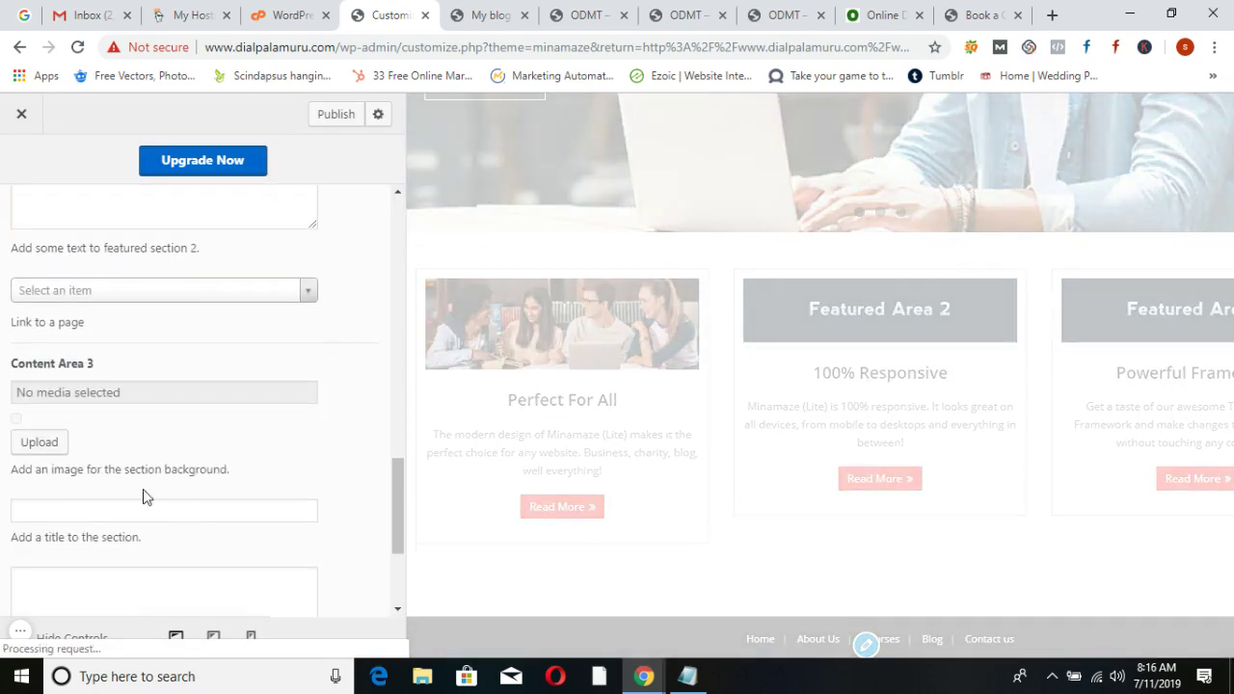
left_click(34, 440)
left_click(521, 303)
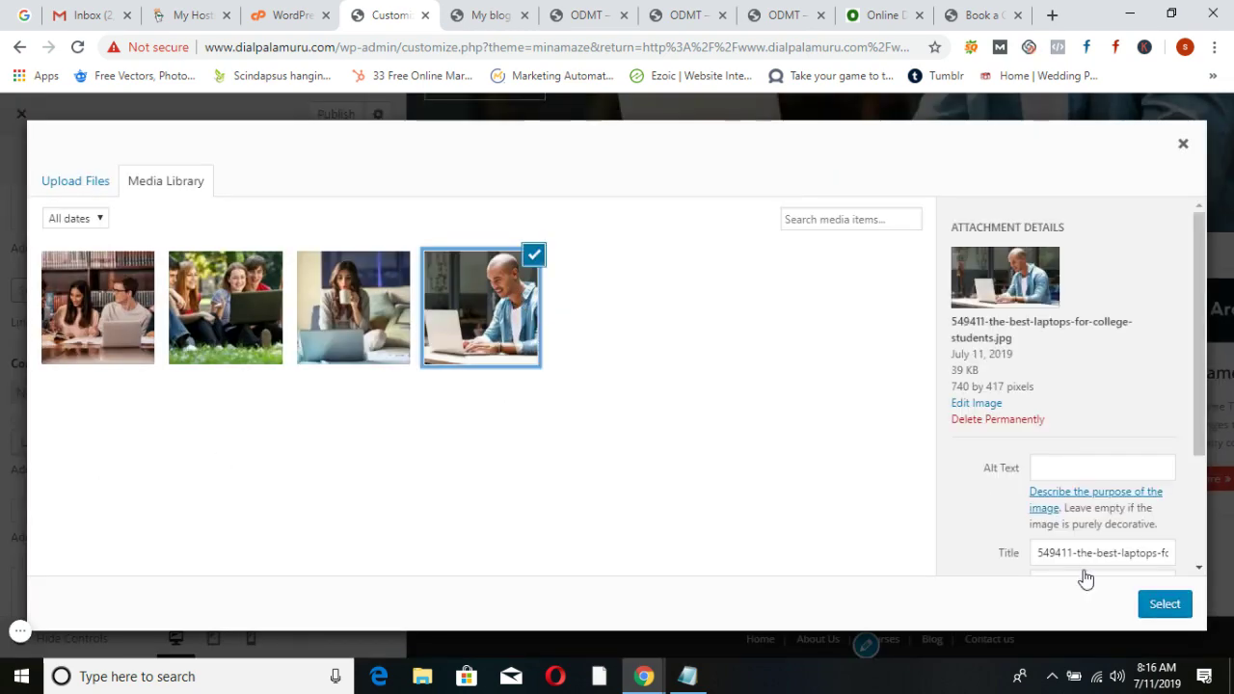
left_click(1166, 605)
Title Content Area 1 "SEO" and place the cursor in its empty description field
scroll(186, 486, "up", 8)
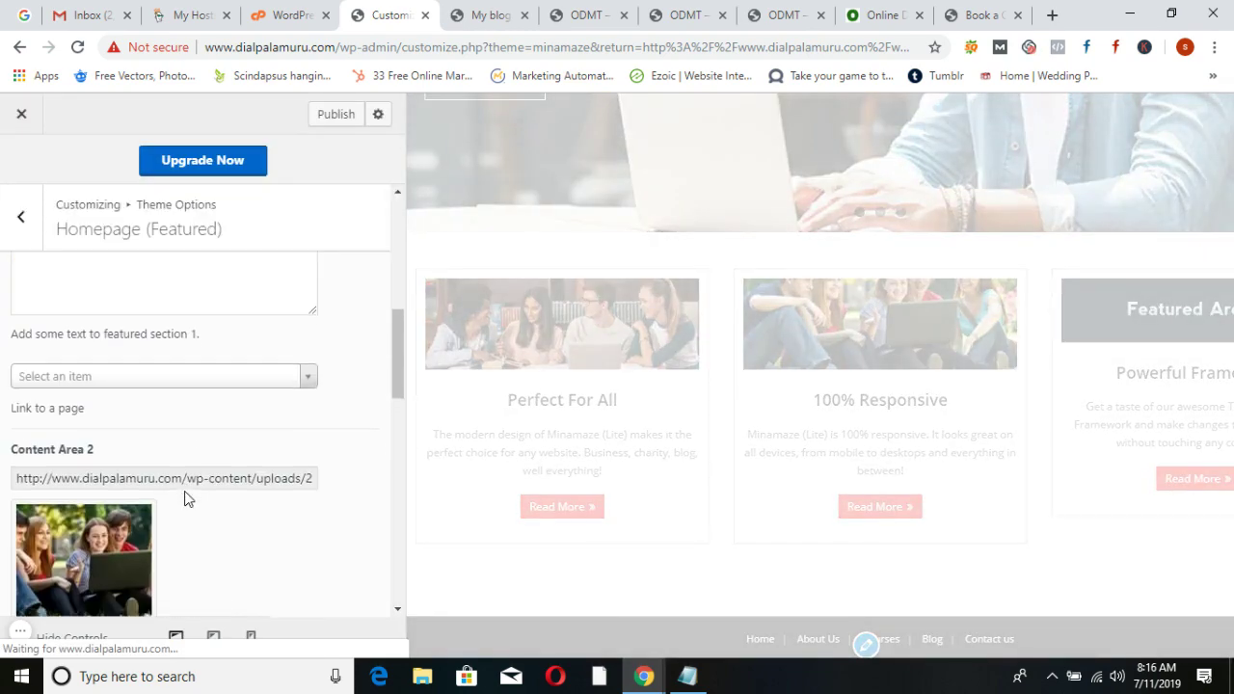
scroll(194, 483, "up", 3)
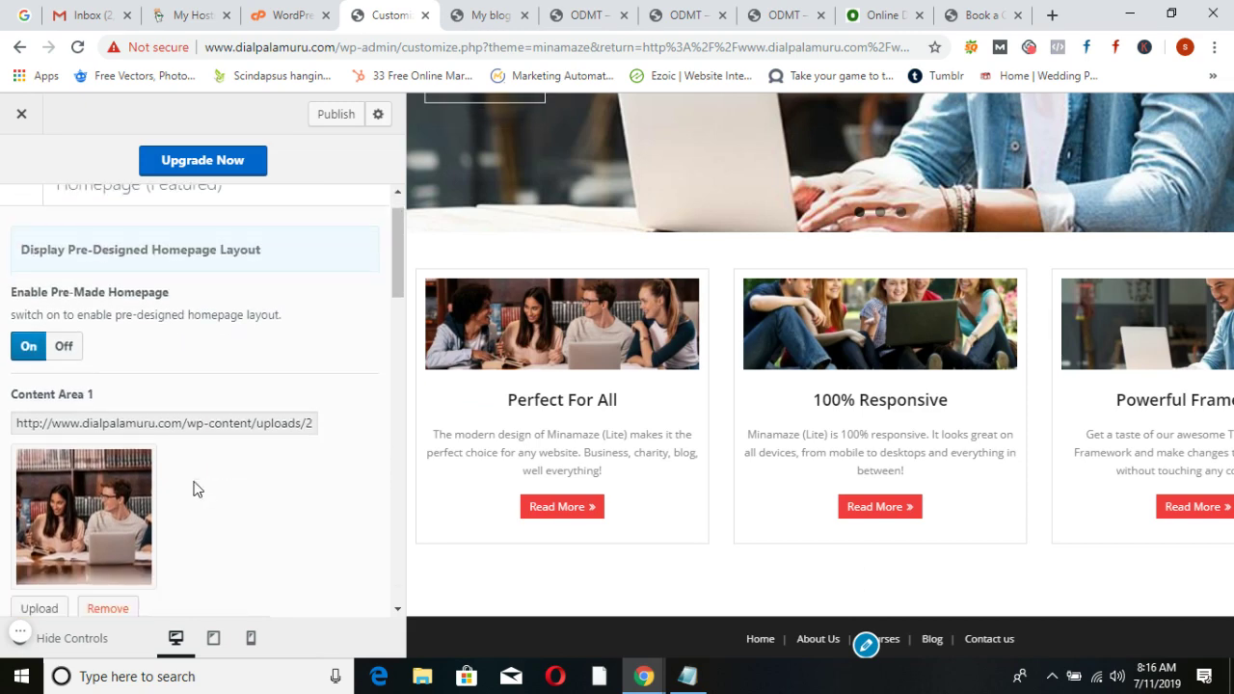
scroll(194, 484, "down", 3)
left_click(83, 544)
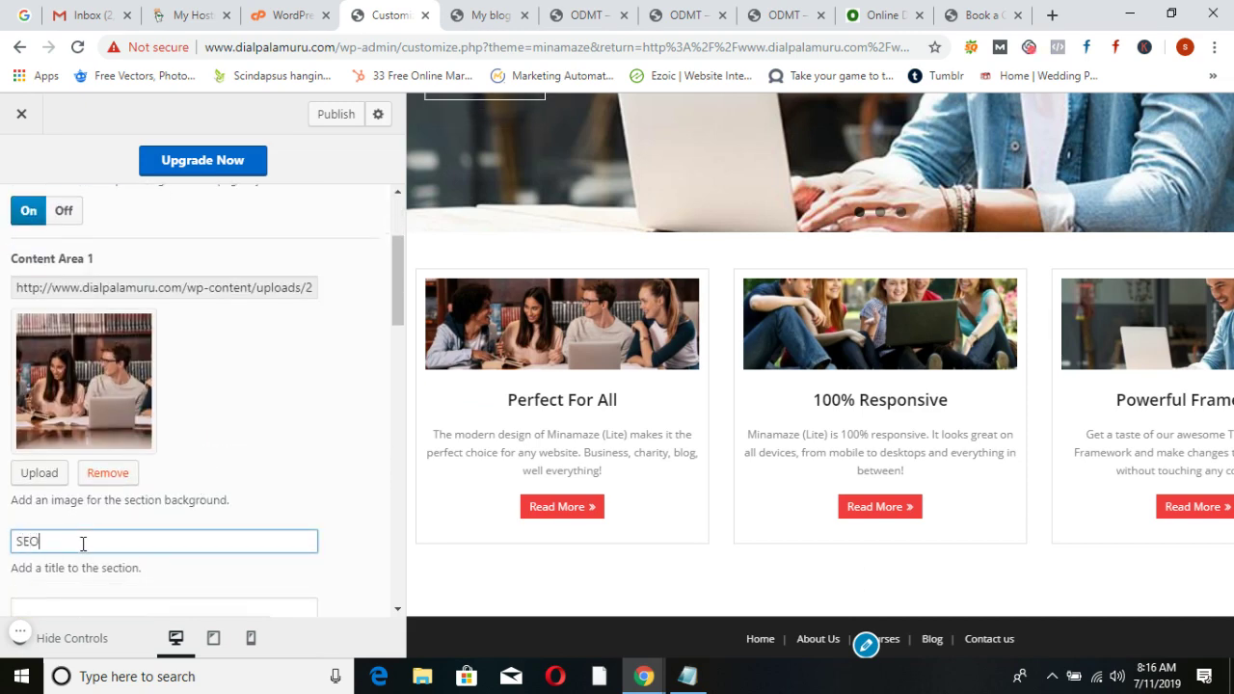
scroll(66, 469, "down", 2)
left_click(62, 449)
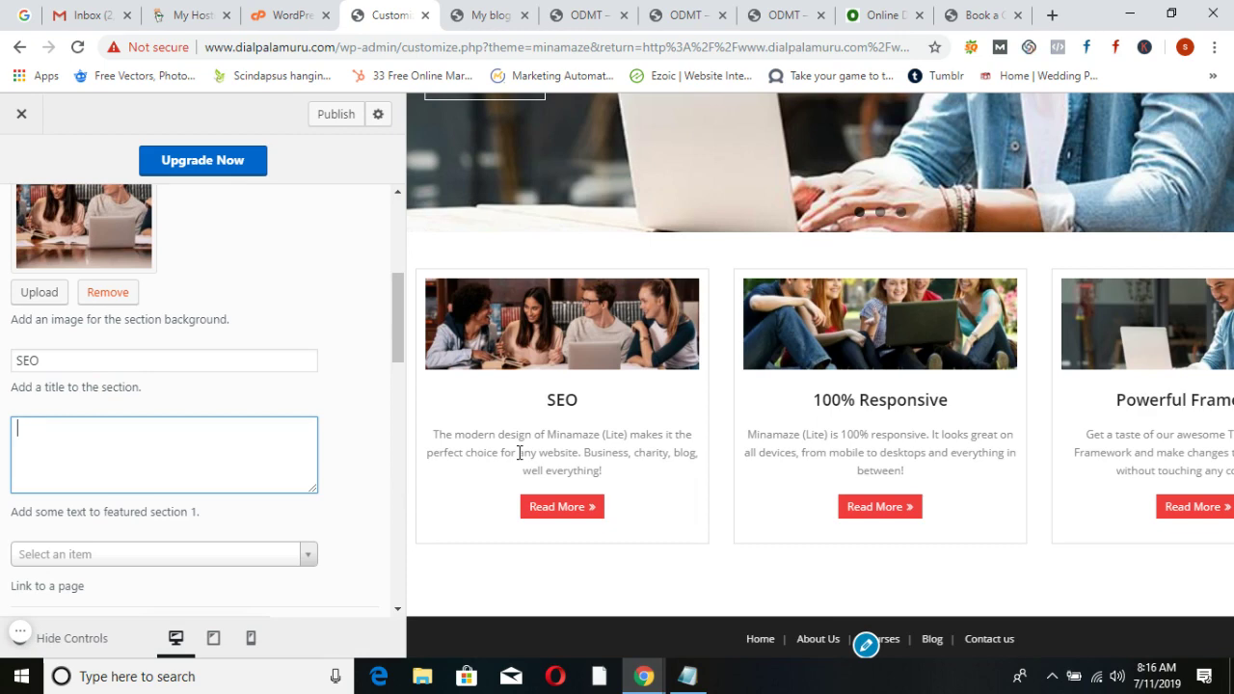
Title Content Area 2 "Google Ads"
scroll(228, 476, "down", 5)
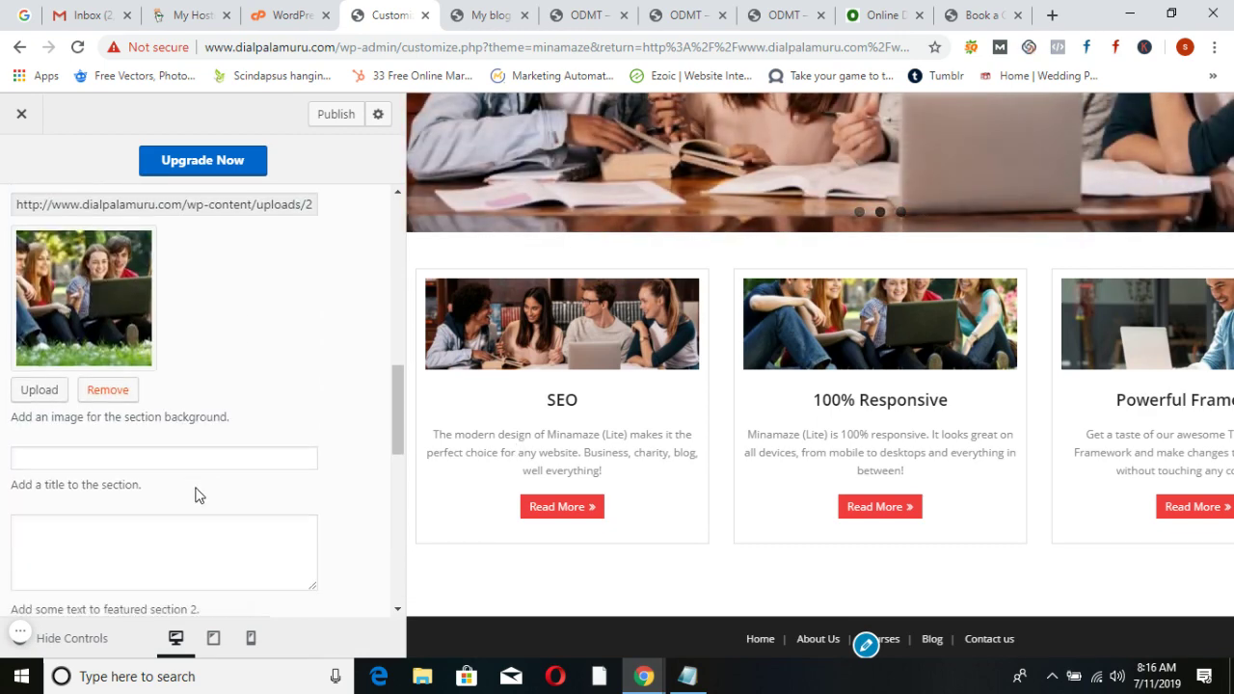
left_click(117, 460)
type("Go")
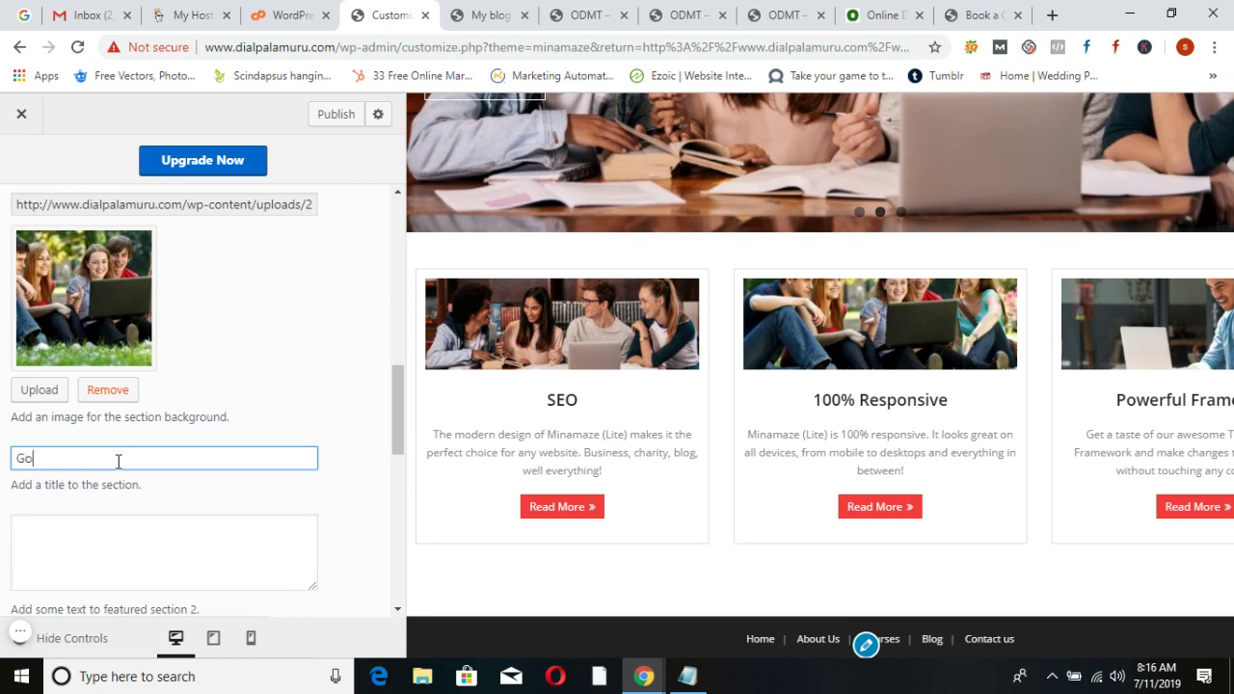
type("ogle Ads")
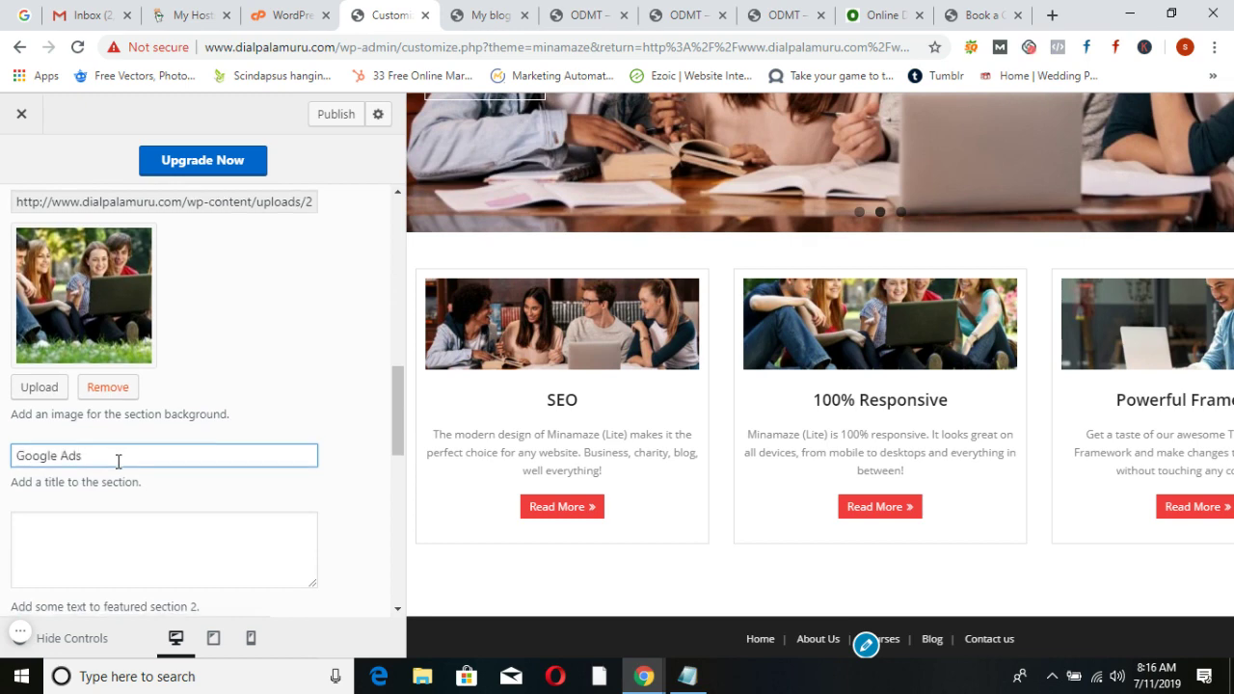
Title Content Area 3 "Social Media" and publish the customization changes
scroll(116, 463, "down", 5)
left_click(104, 467)
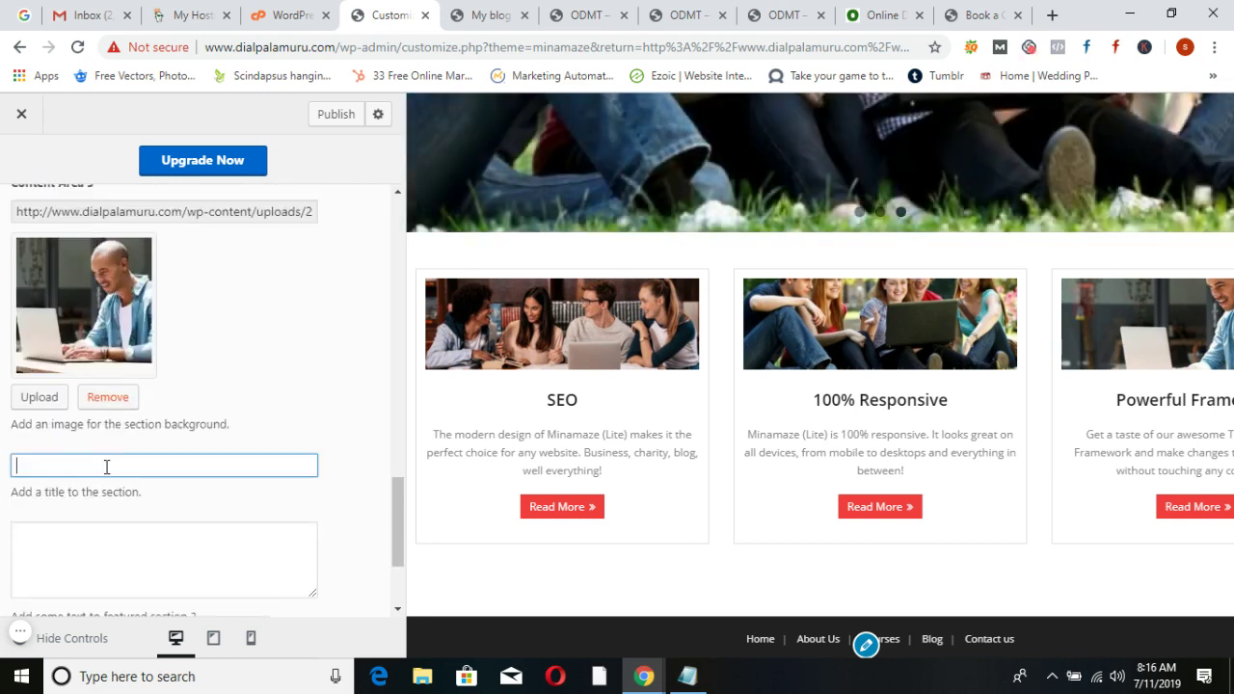
type("Social media")
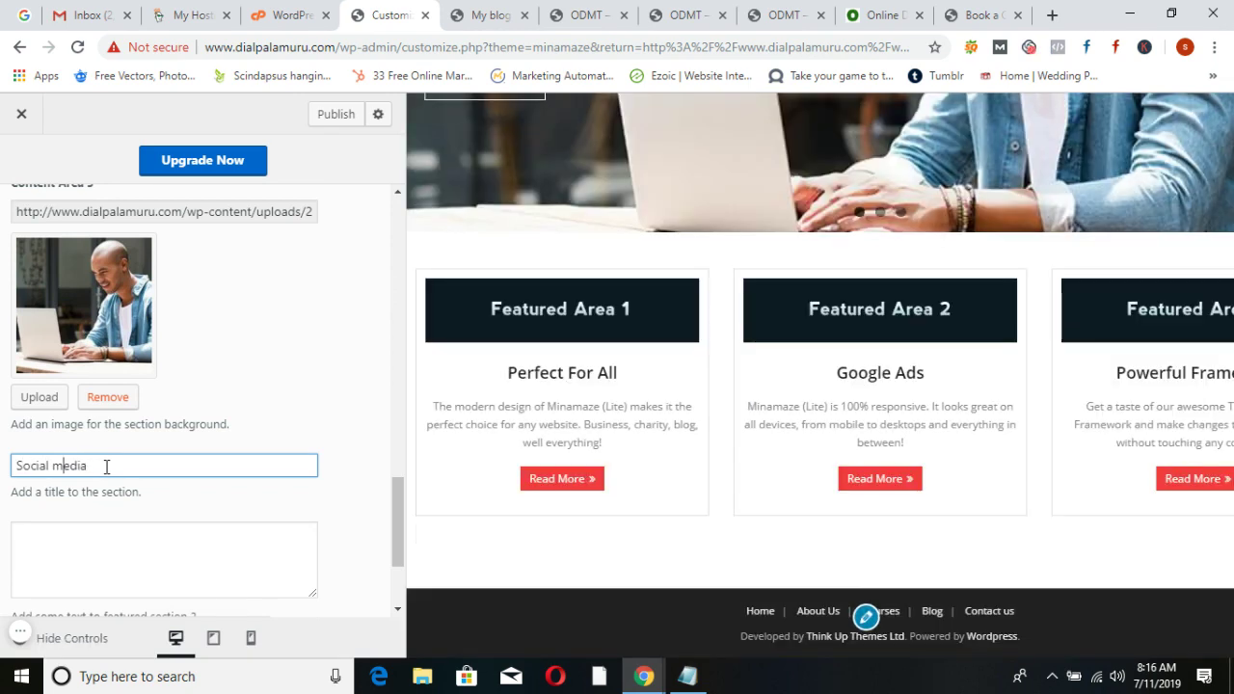
key("BackSpace")
type("M")
left_click(337, 117)
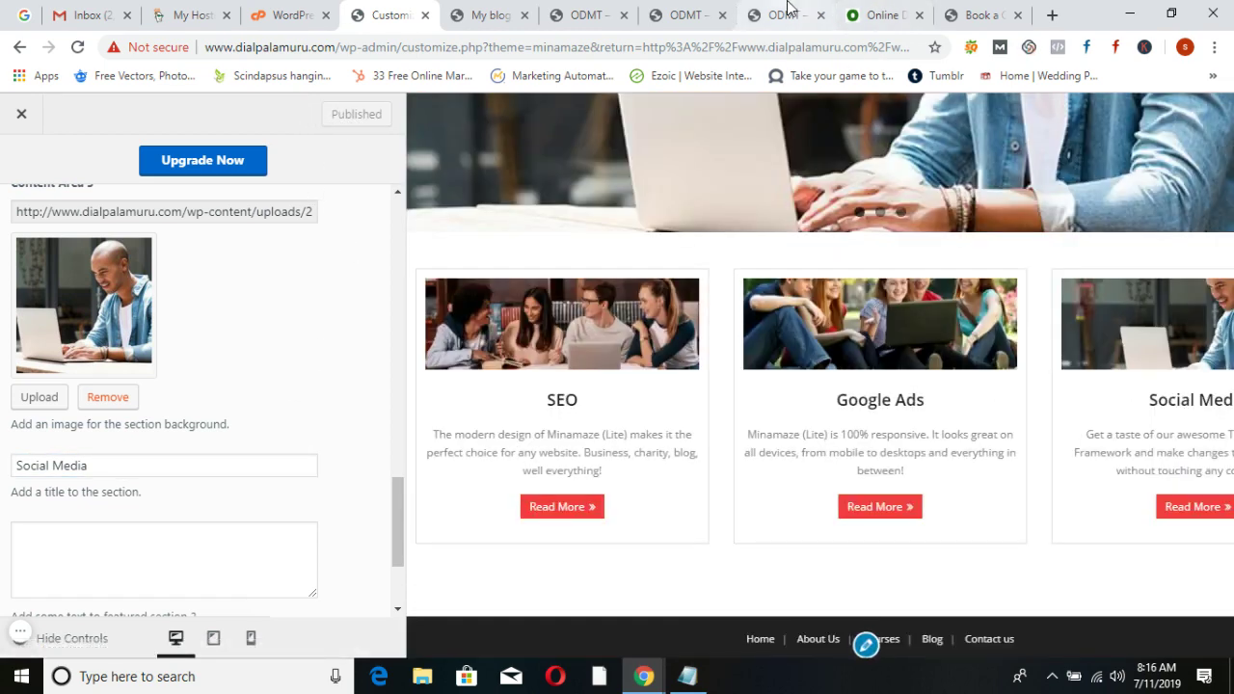
Reload the live ODMT homepage and check the slider and the images and titles of the three featured areas
left_click(786, 13)
left_click(77, 46)
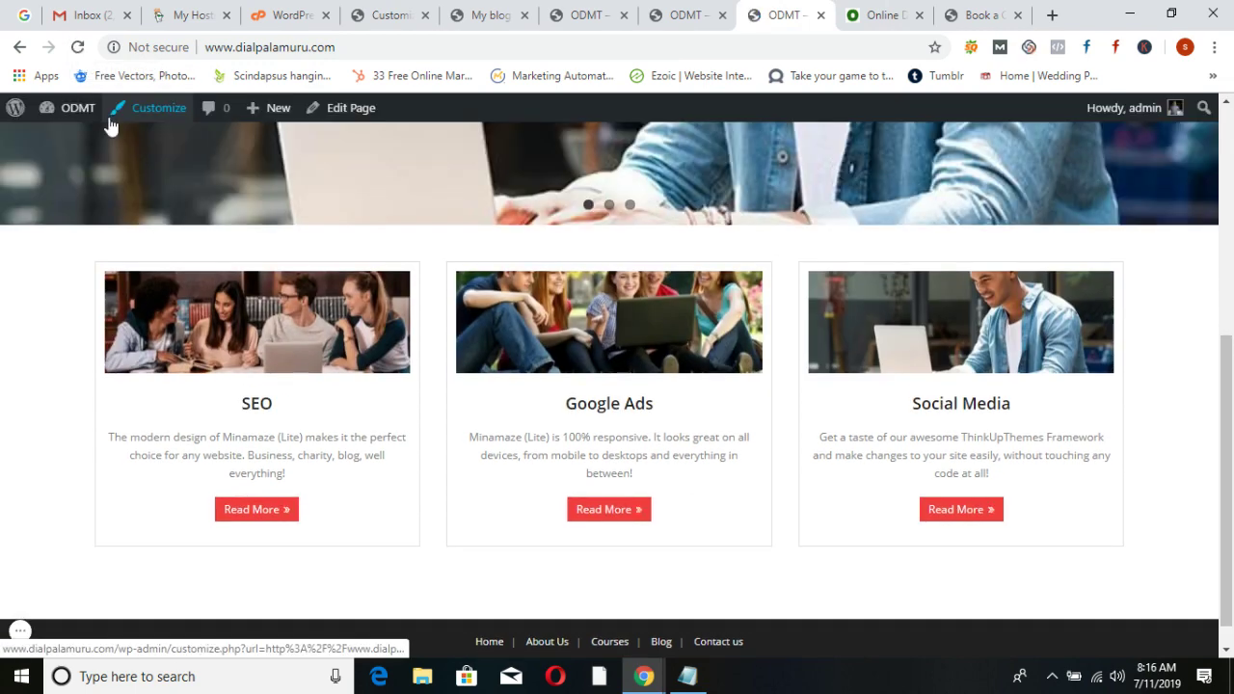
scroll(190, 316, "up", 3)
scroll(247, 573, "down", 1)
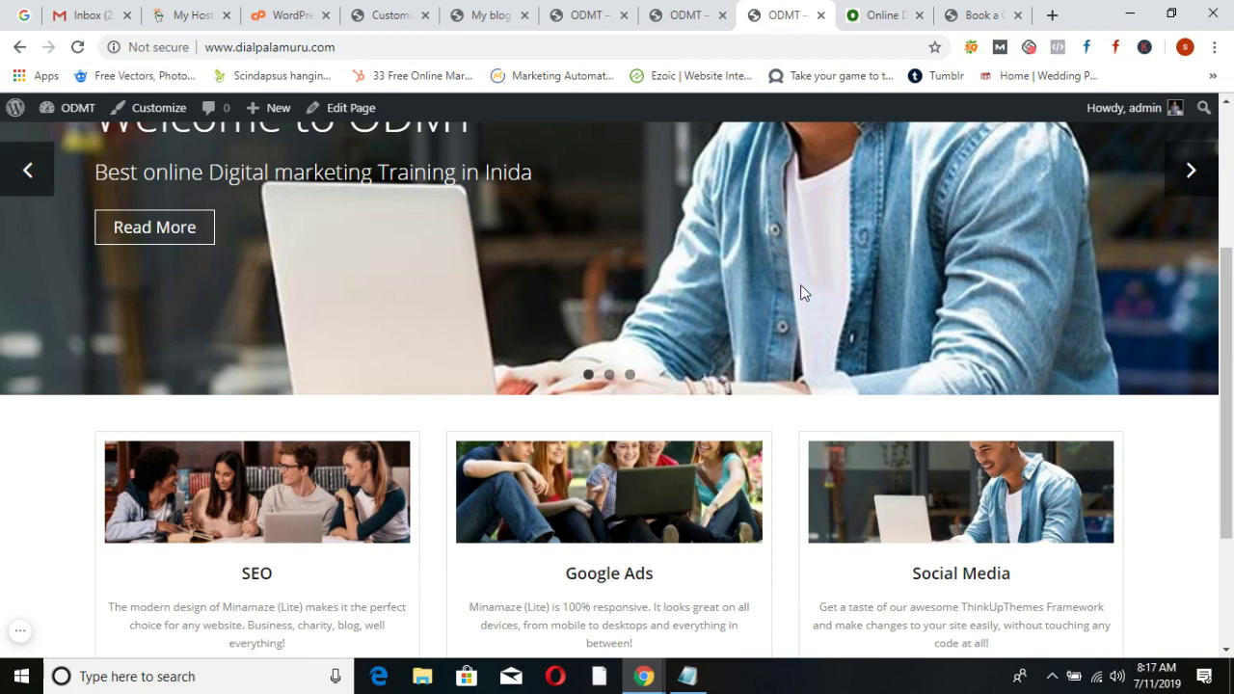
scroll(625, 445, "up", 3)
scroll(626, 444, "down", 4)
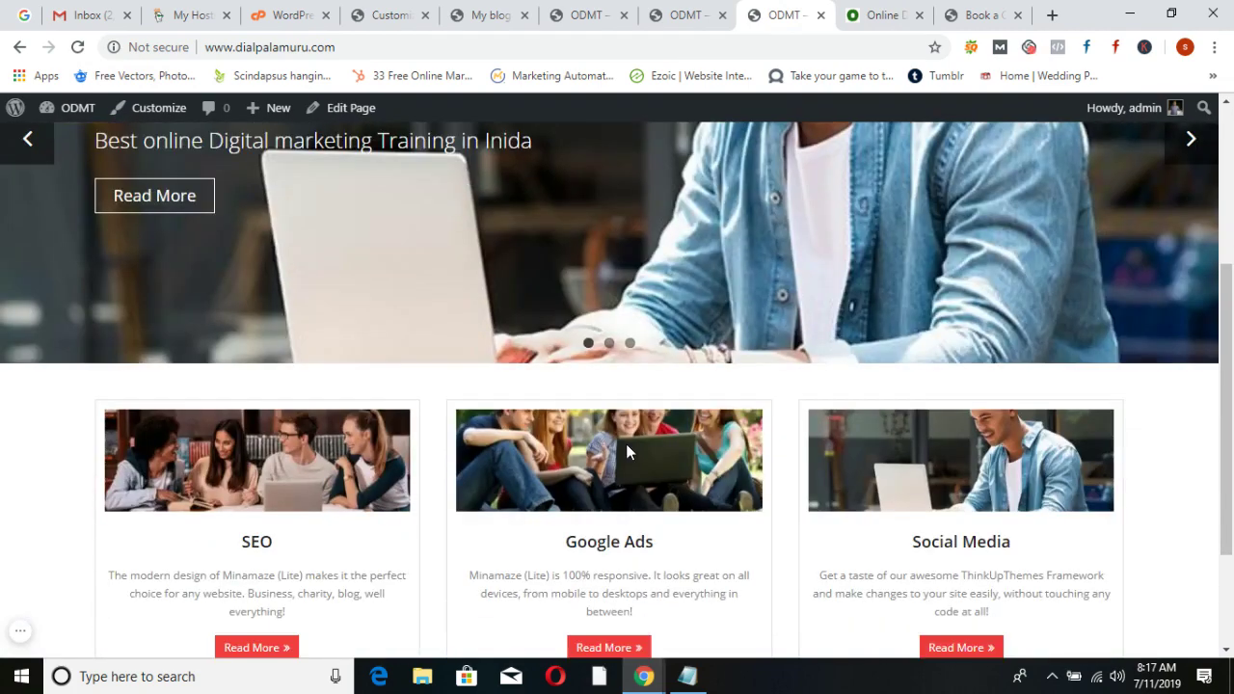
scroll(628, 443, "up", 4)
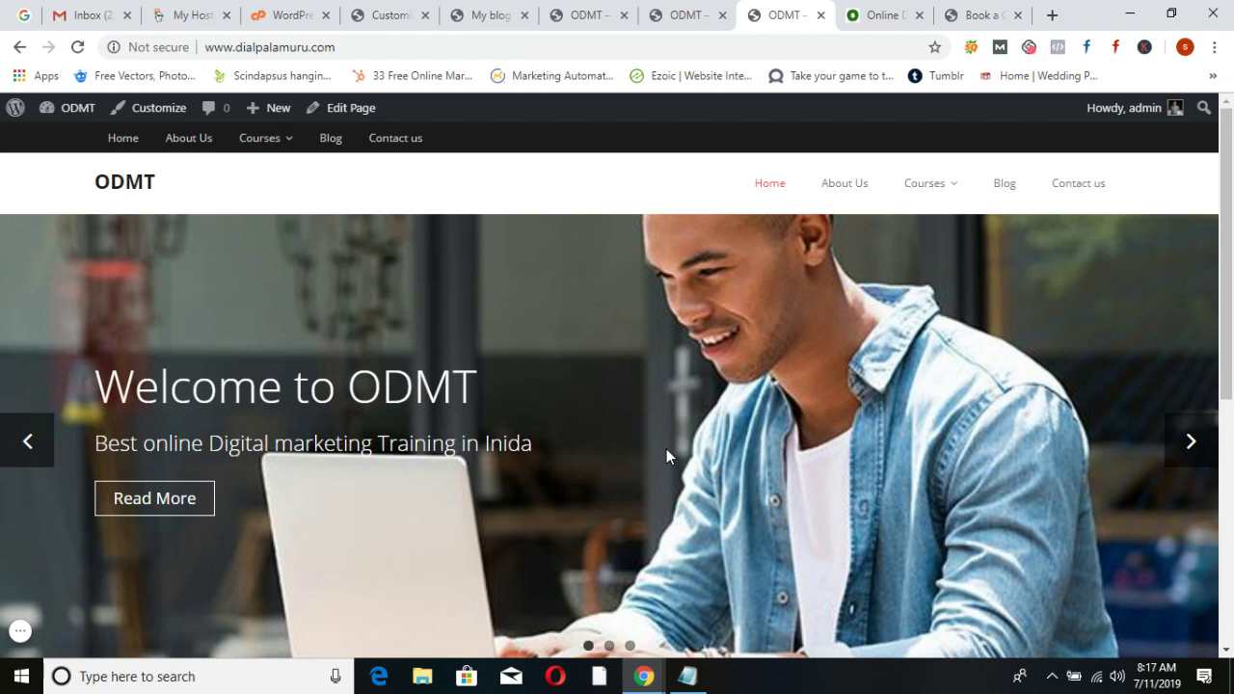
scroll(820, 472, "down", 4)
scroll(822, 477, "up", 4)
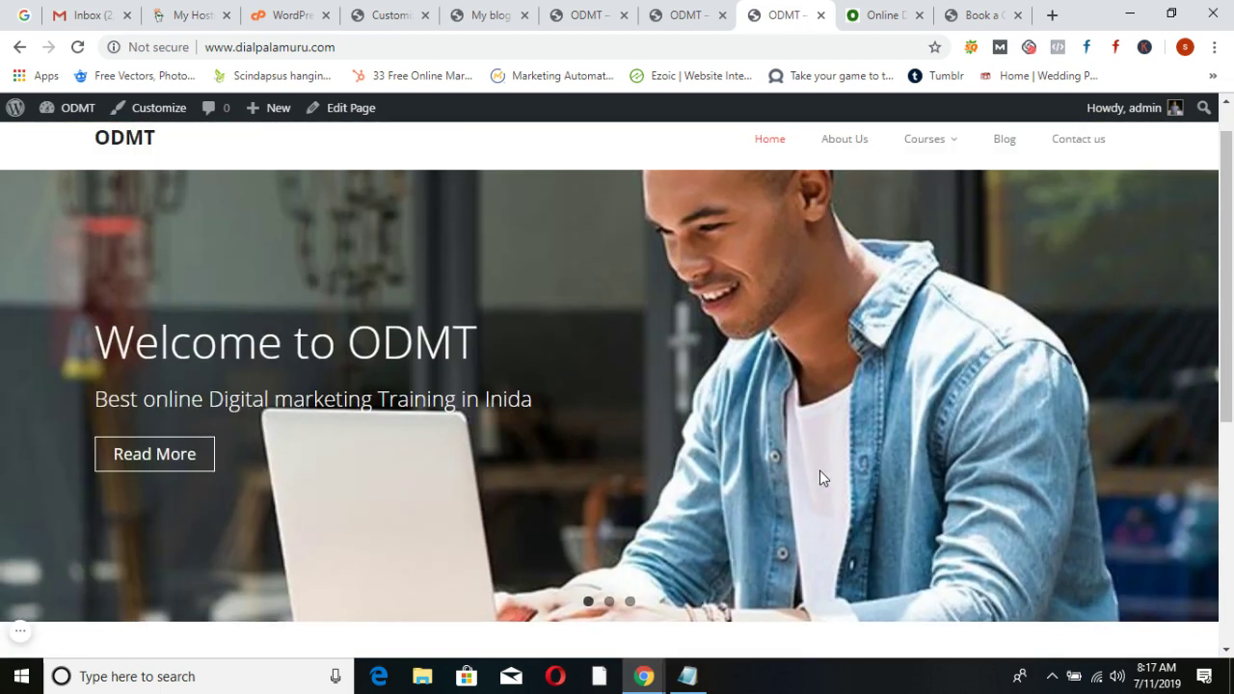
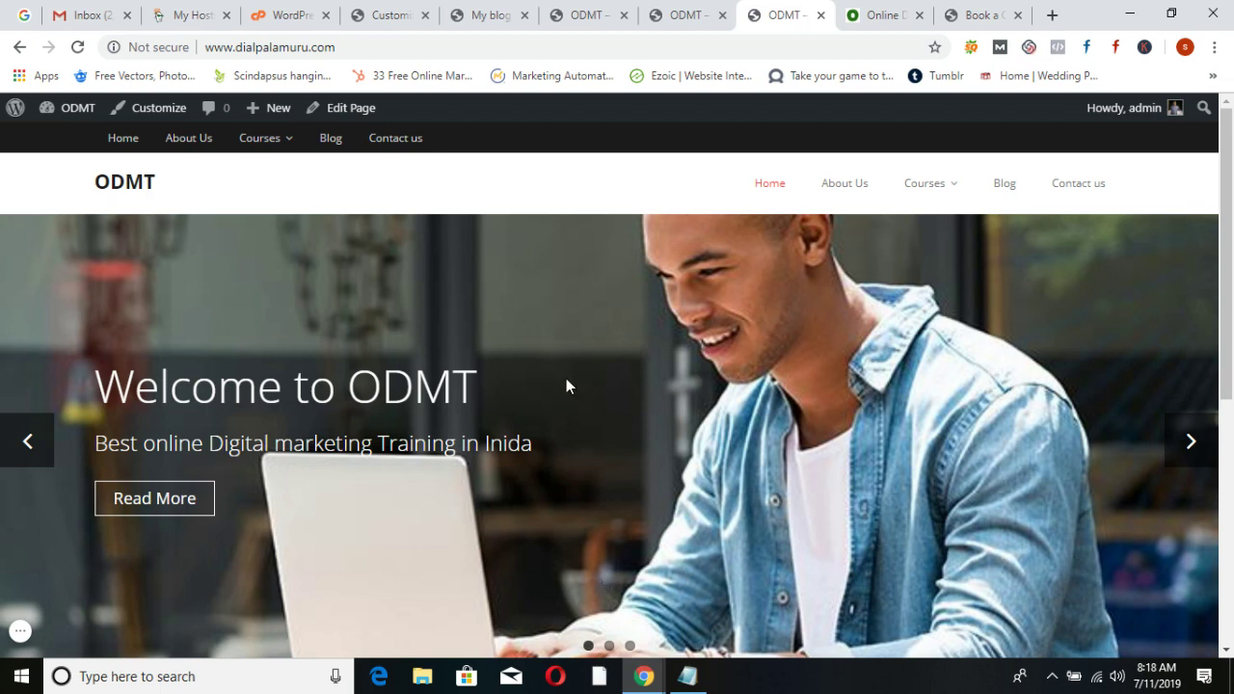
scroll(568, 384, "down", 5)
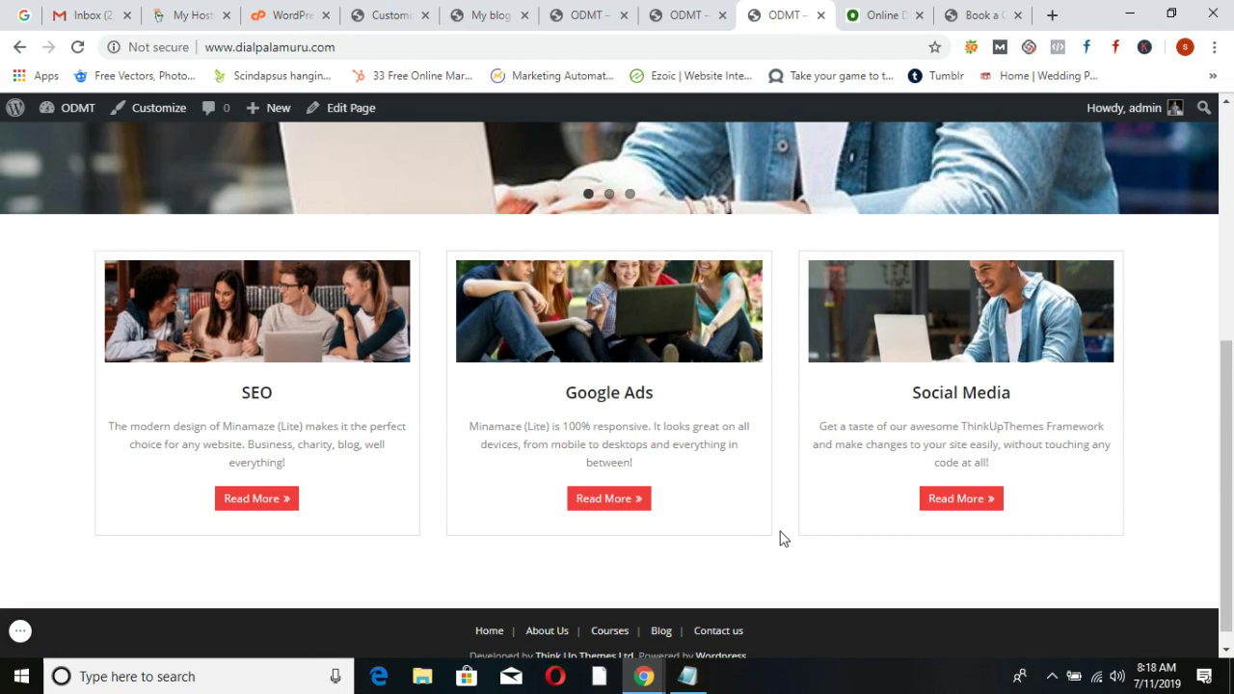
scroll(771, 436, "up", 5)
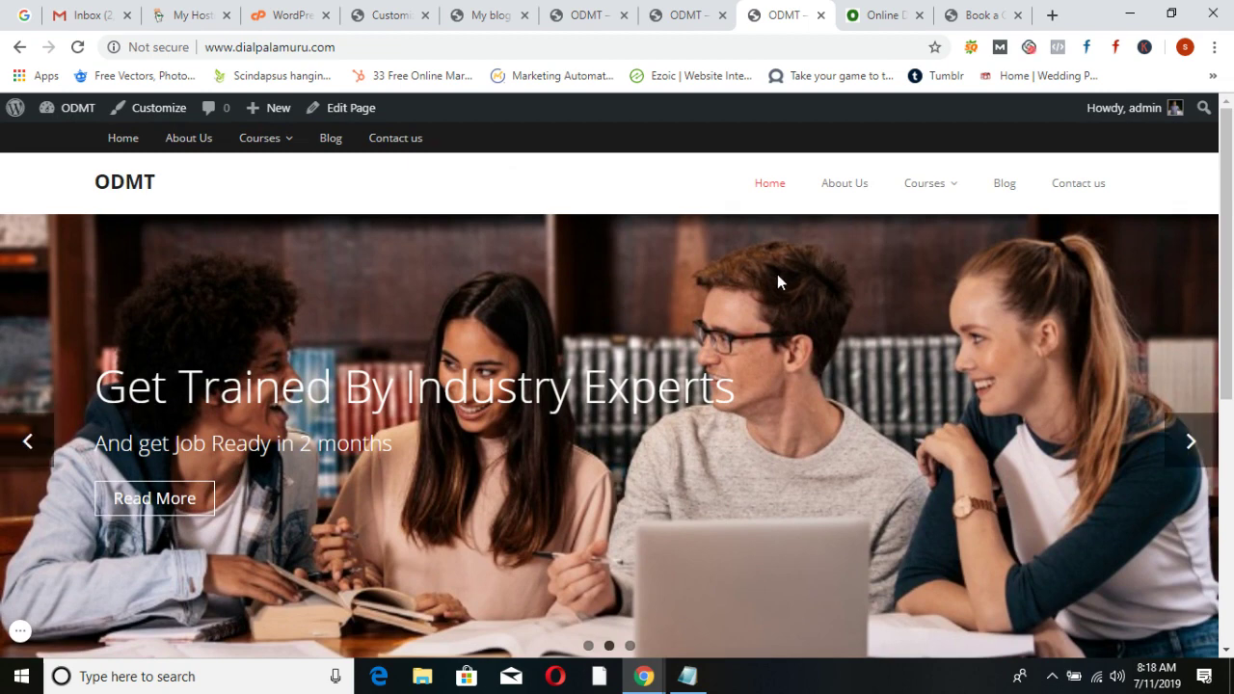
Switch to the Notepad notes, review the website creation steps from Pages to customize, and return to the Customizer in the browser
left_click(687, 676)
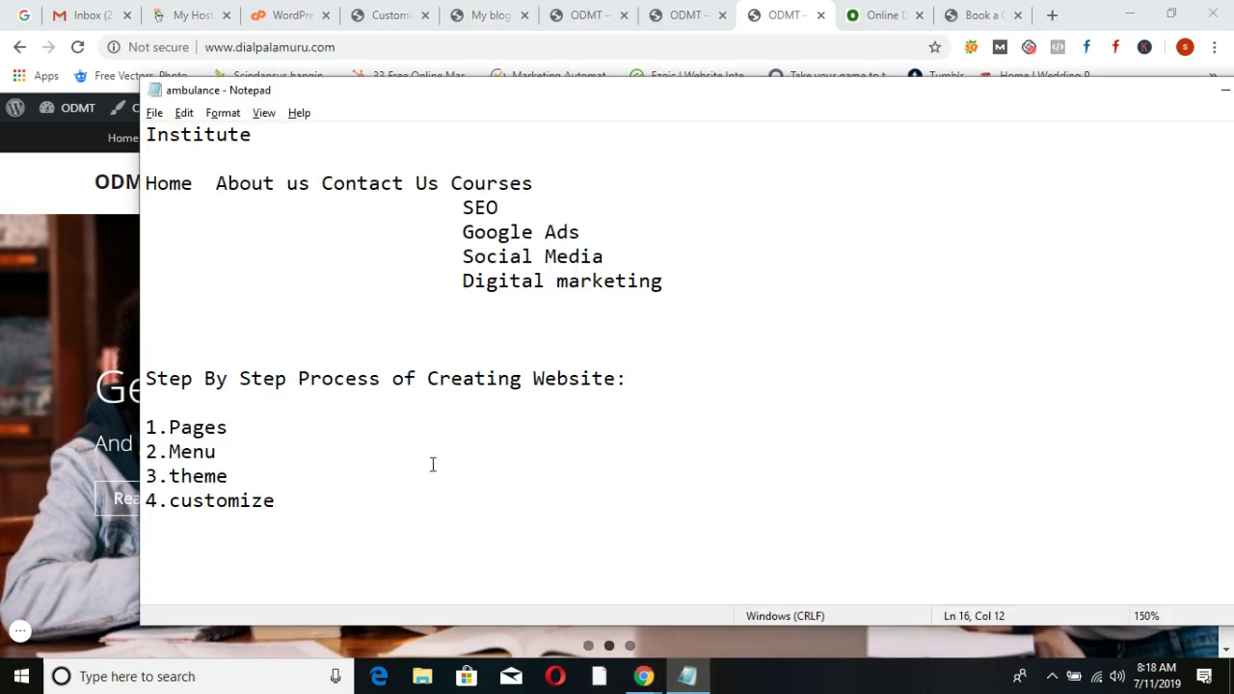
left_click(241, 424)
left_click(224, 449)
left_click(225, 472)
left_click(277, 500)
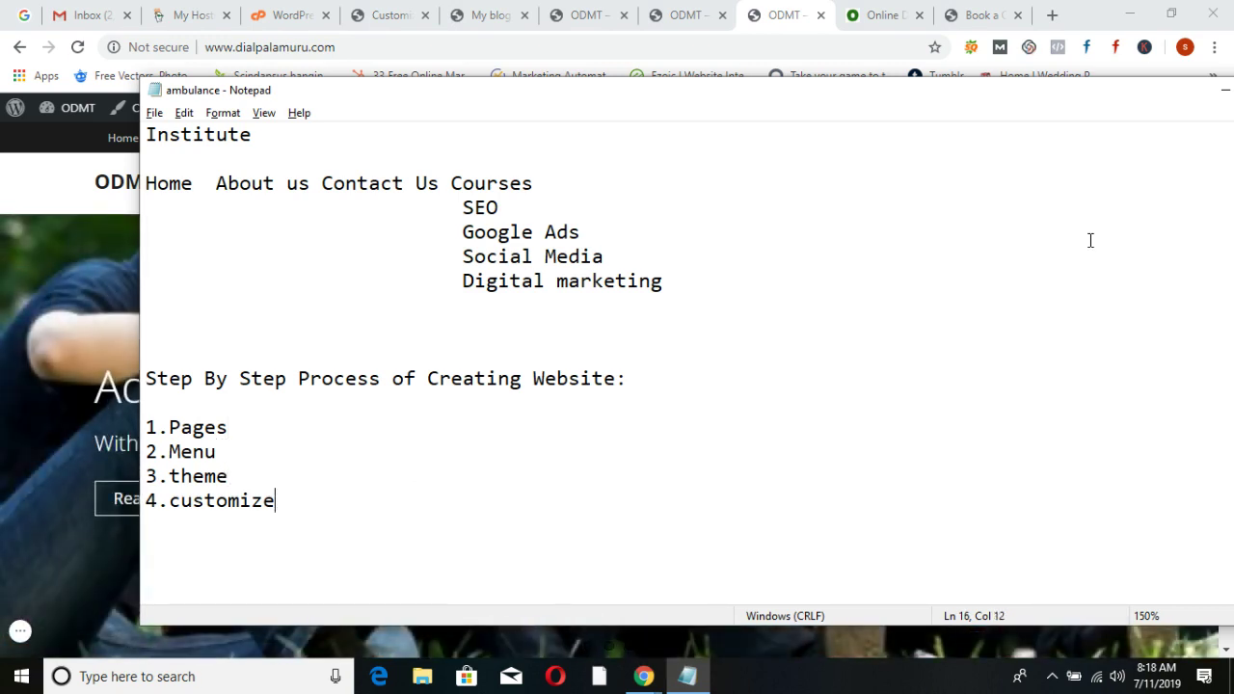
left_click(1223, 93)
left_click(384, 12)
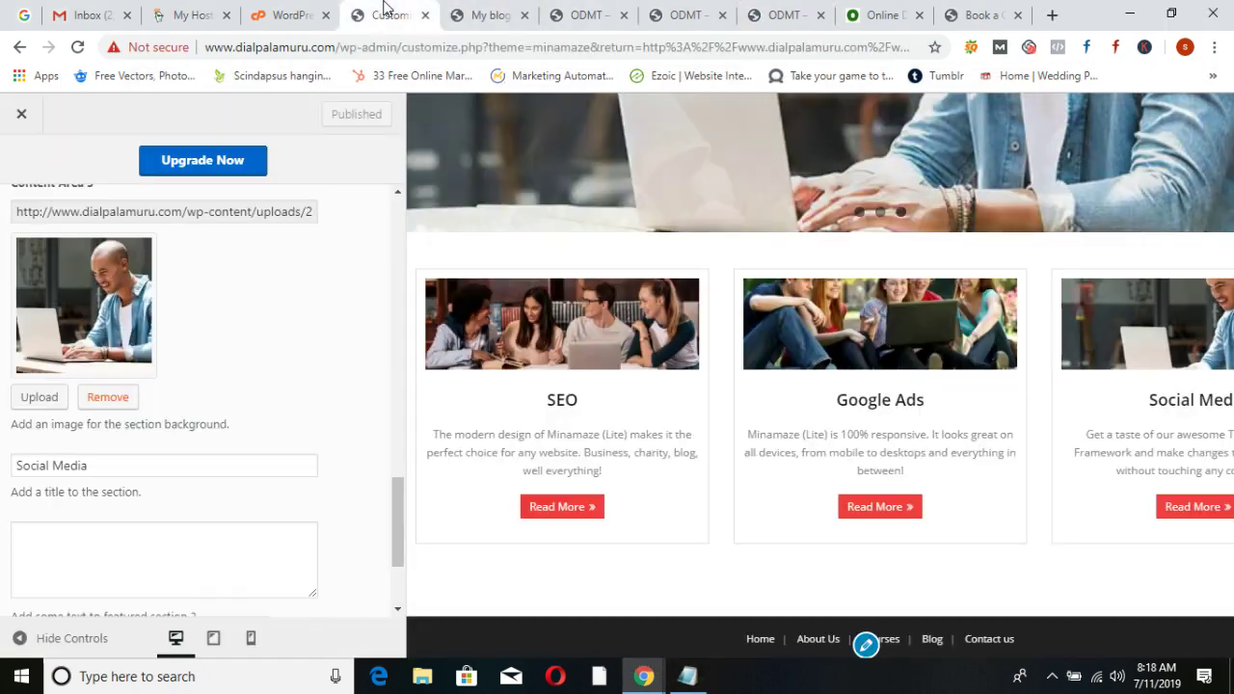
Close the Customizer, start adding a new theme, and browse the latest themes available for installation
left_click(31, 118)
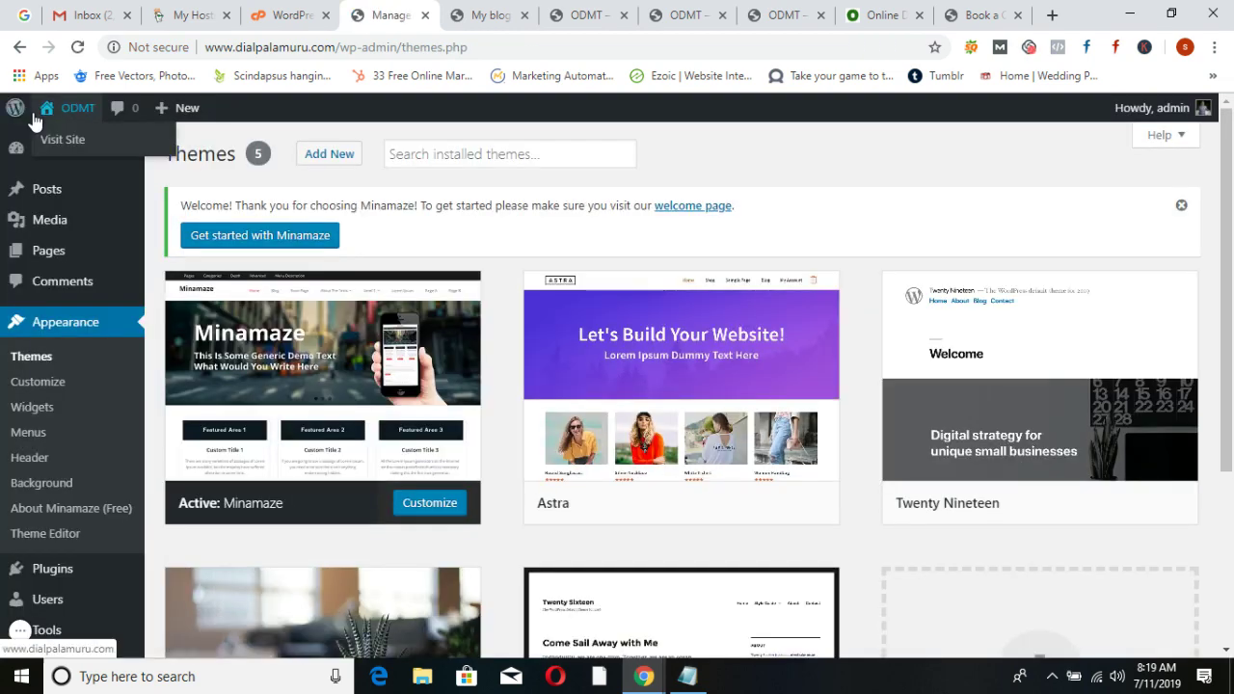
left_click(326, 156)
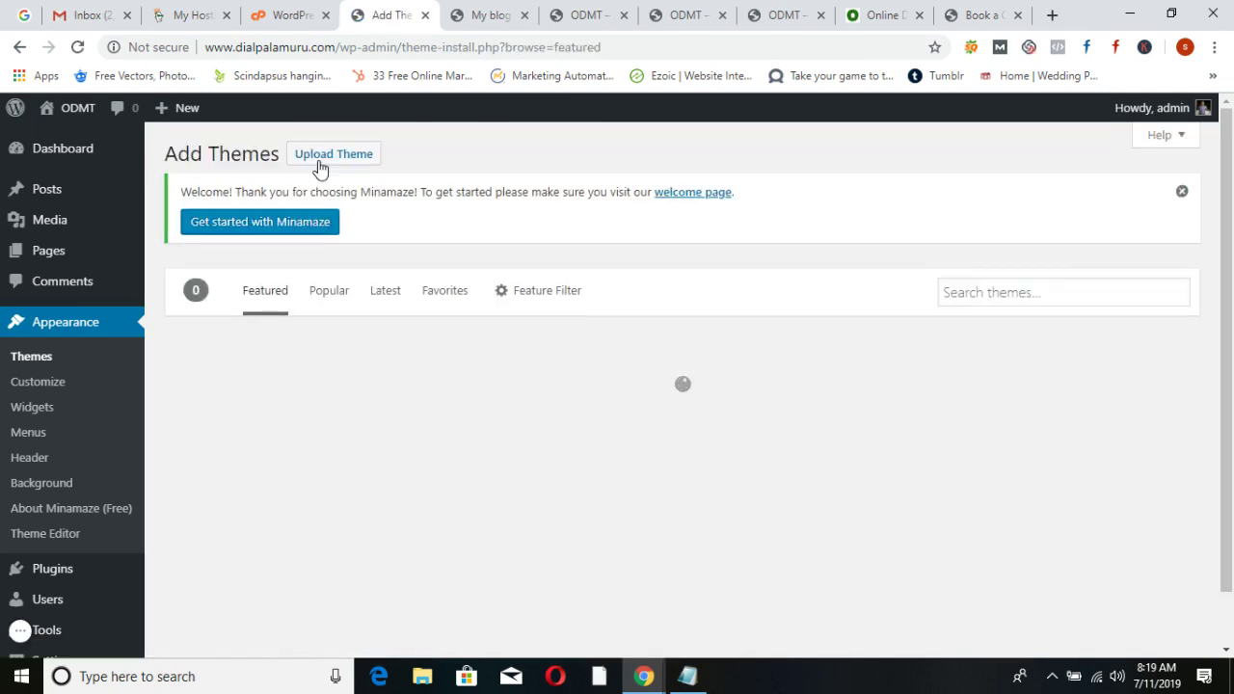
left_click(384, 292)
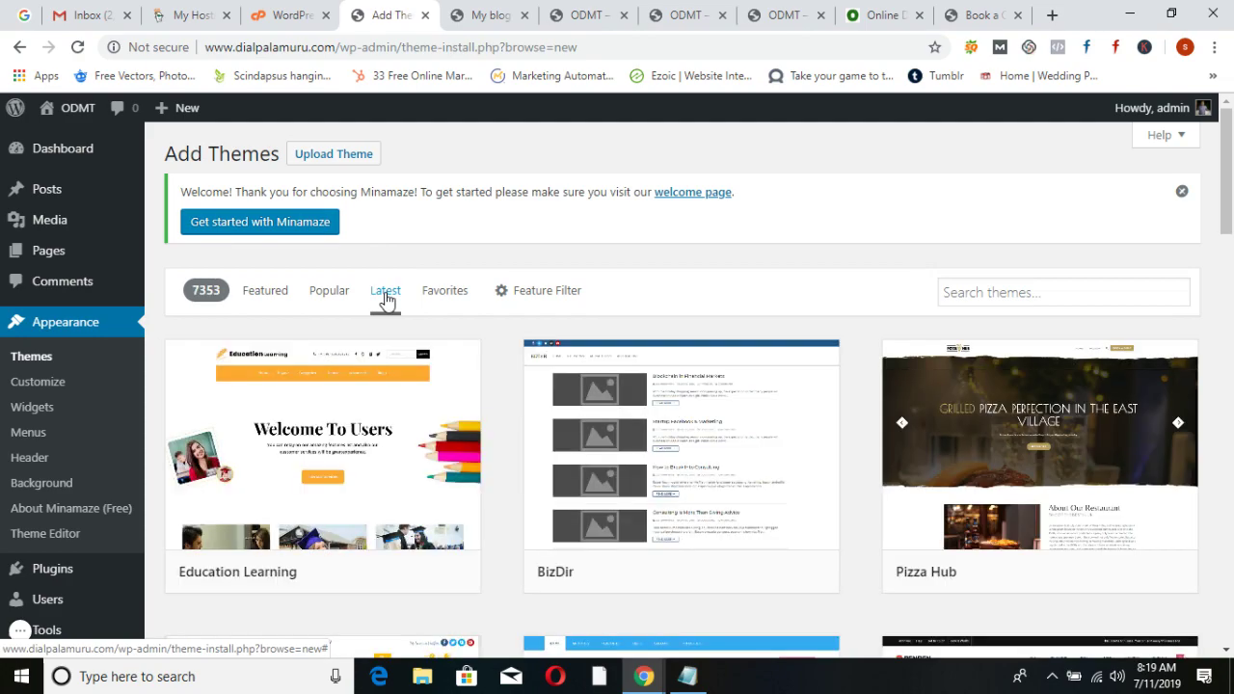
scroll(587, 373, "down", 5)
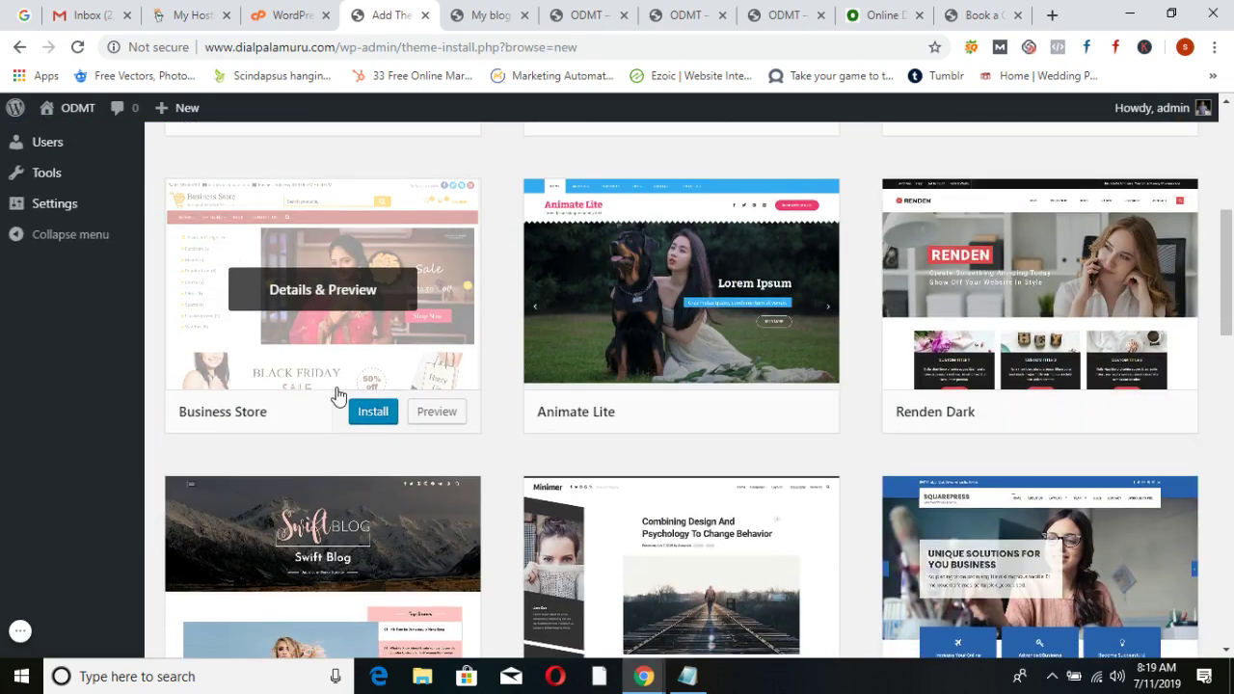
scroll(339, 395, "down", 2)
scroll(647, 414, "up", 7)
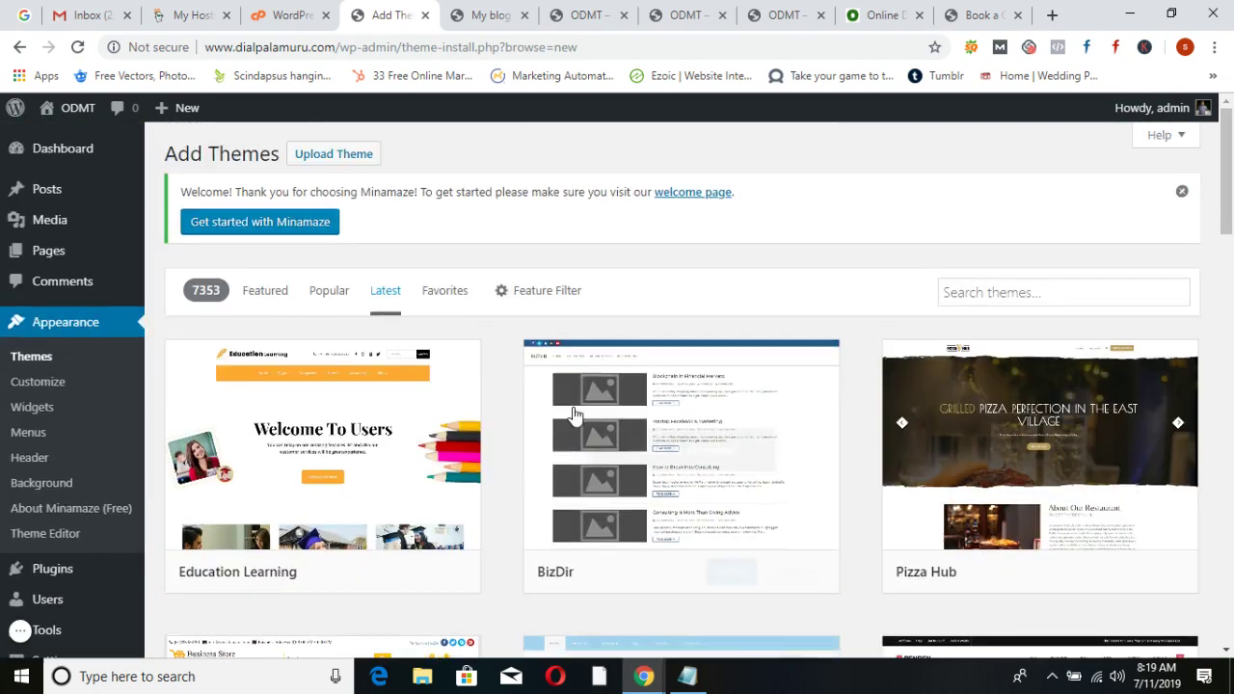
Search the theme directory for "college"
left_click(968, 304)
type("co")
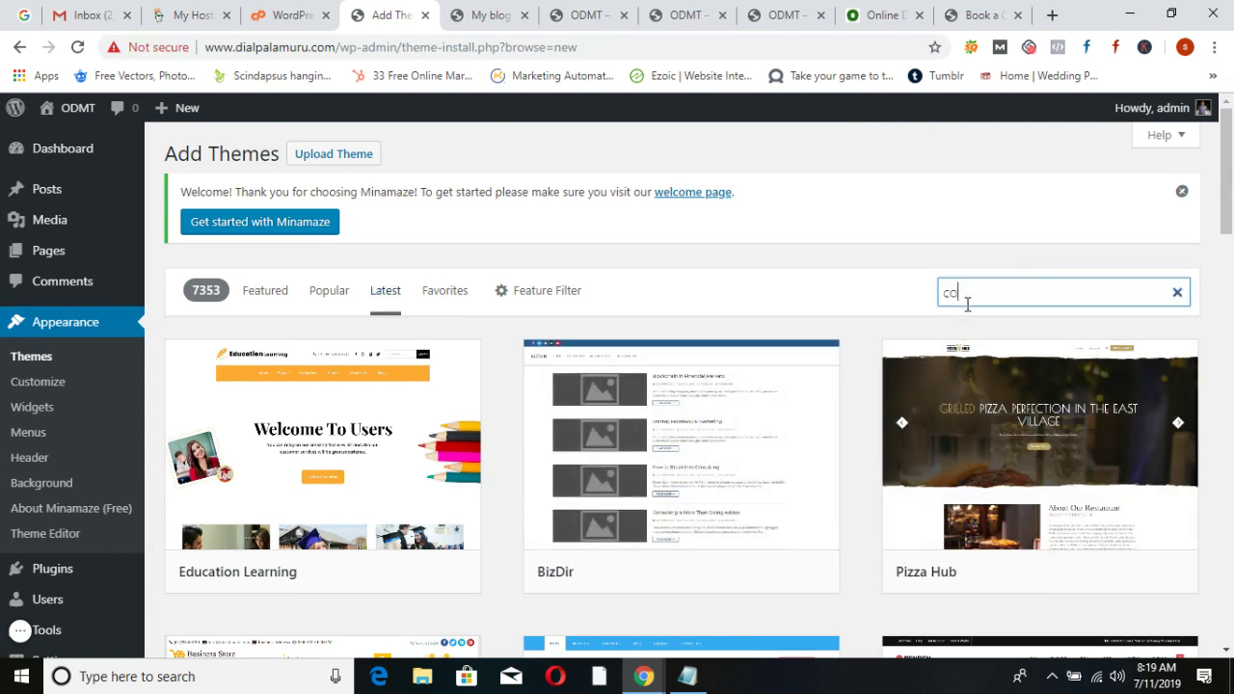
key("BackSpace")
key("BackSpace")
type("college")
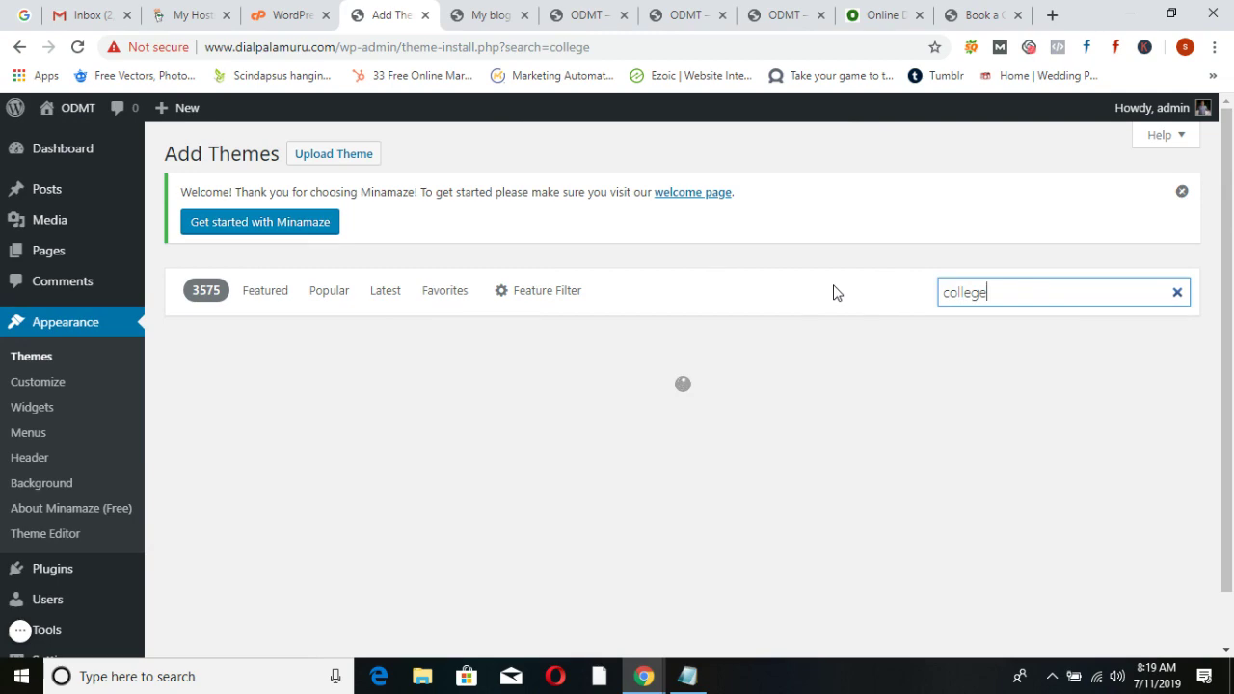
Install the Education Minimal theme from the search results and activate it on the site
scroll(629, 378, "down", 3)
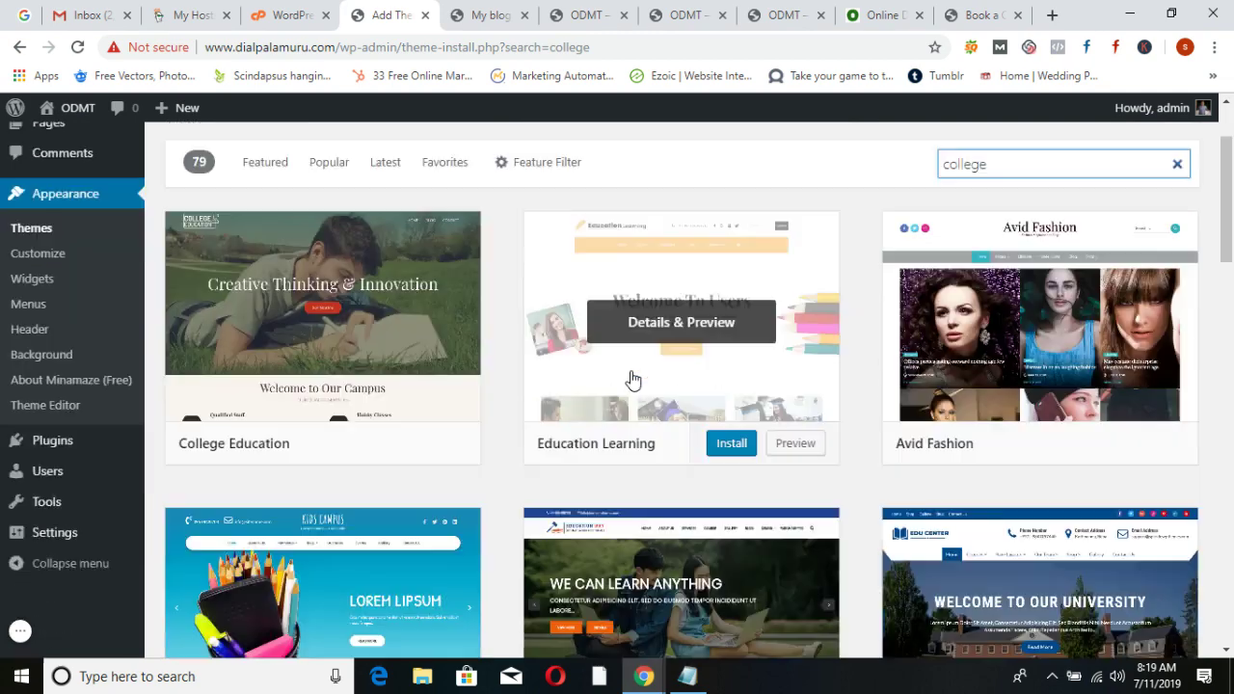
scroll(630, 378, "down", 3)
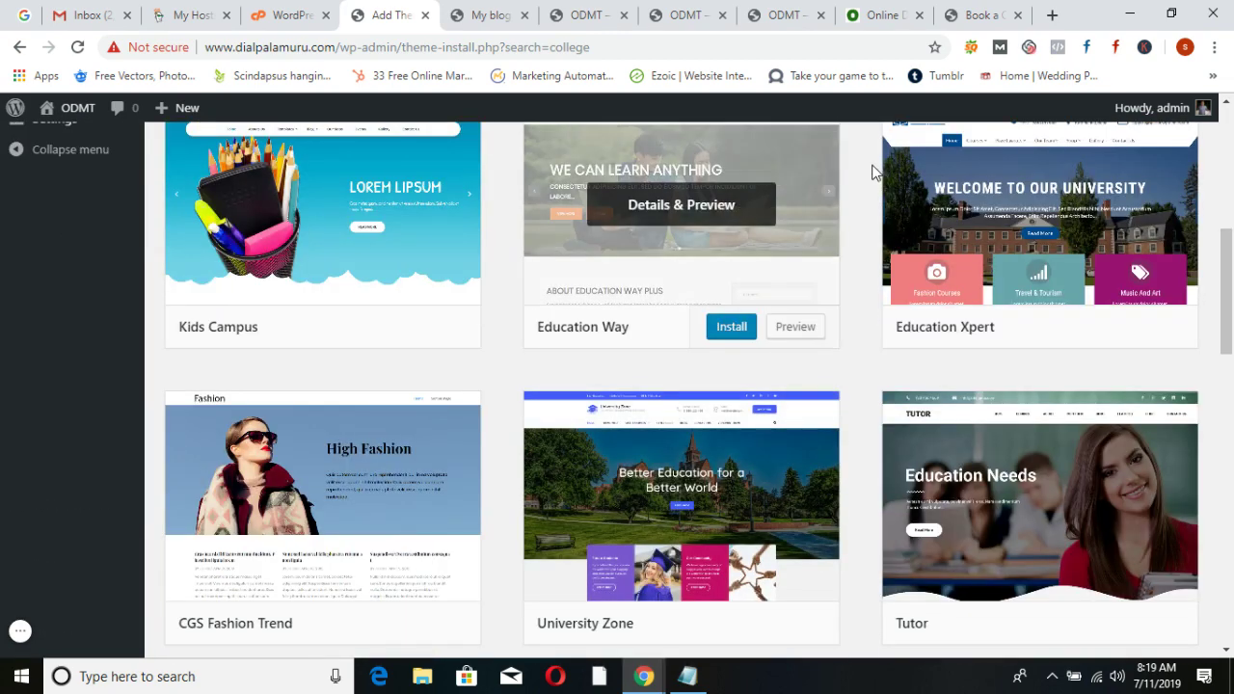
scroll(868, 299, "down", 2)
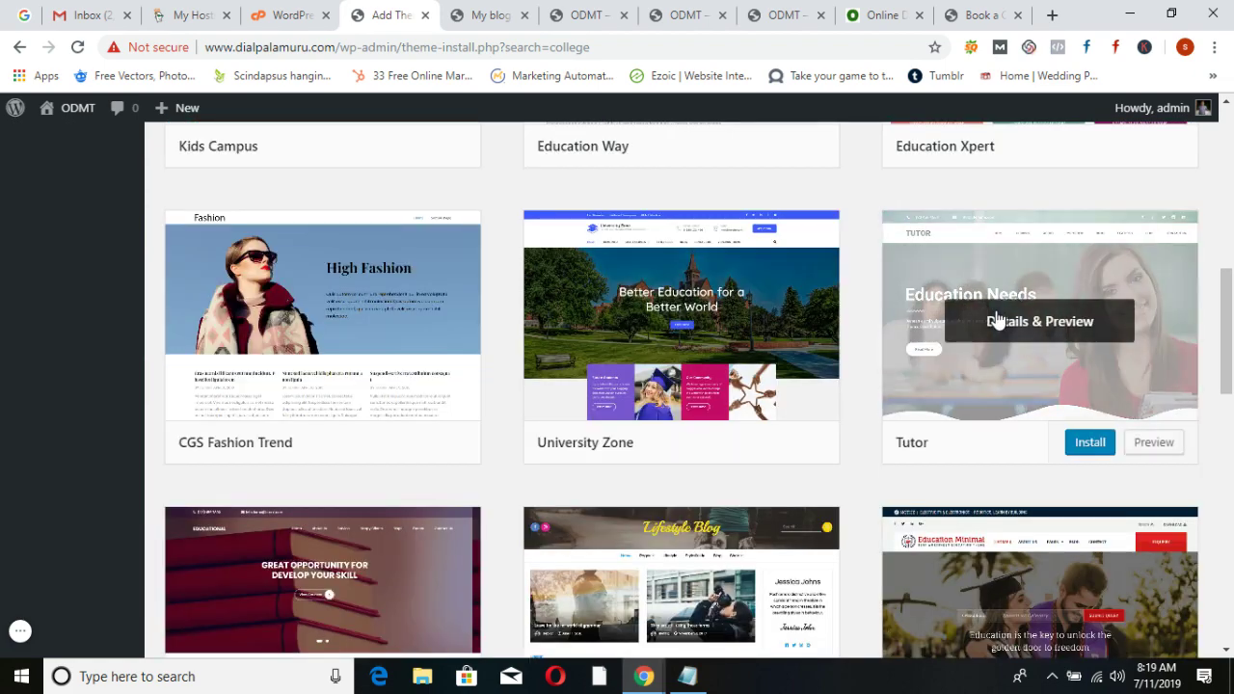
scroll(864, 319, "down", 2)
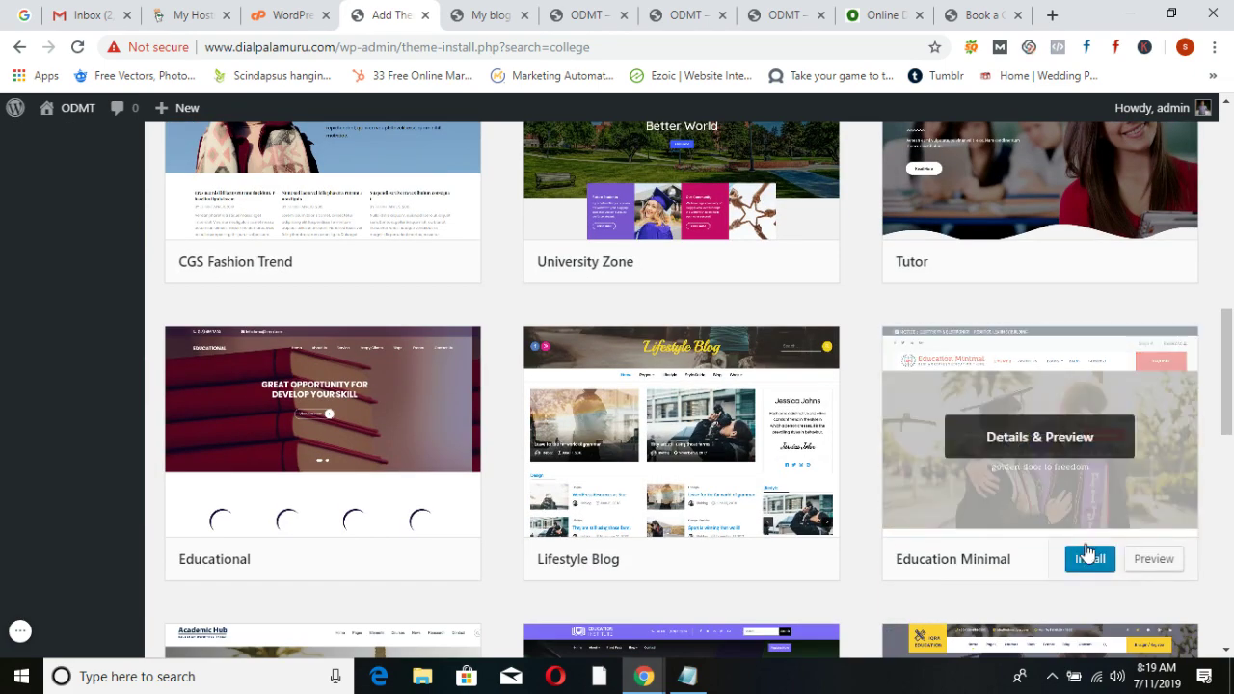
left_click(1088, 559)
scroll(1053, 463, "down", 1)
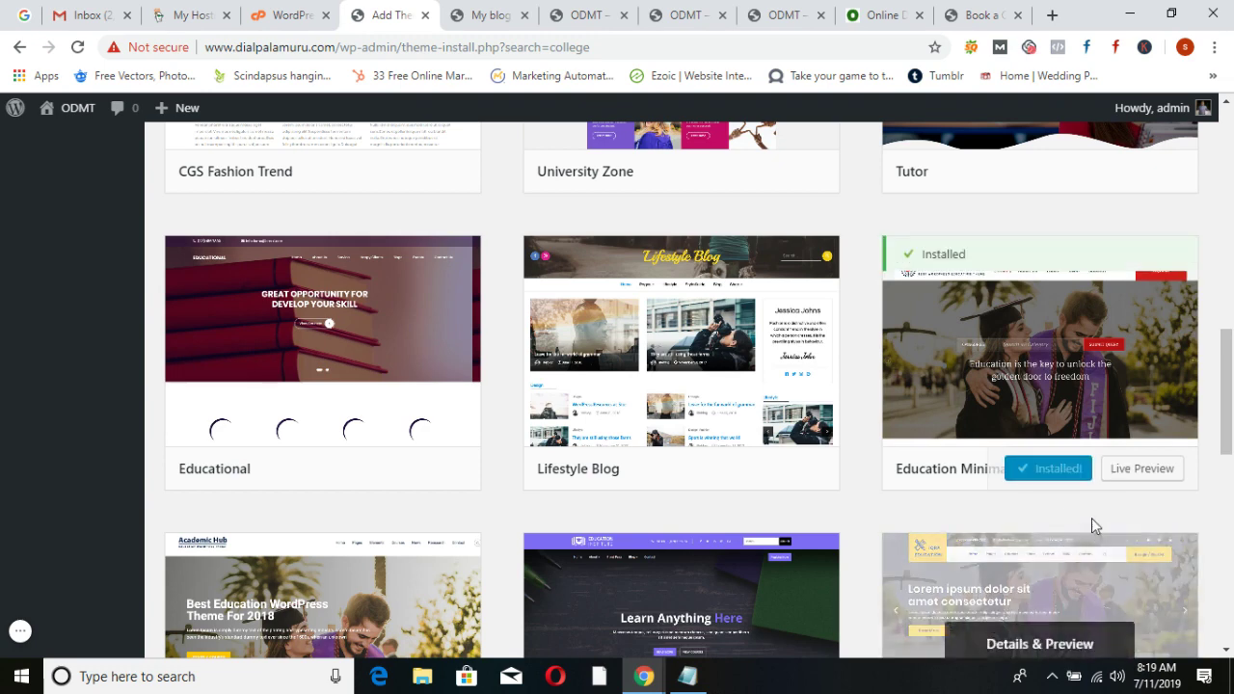
left_click(1067, 472)
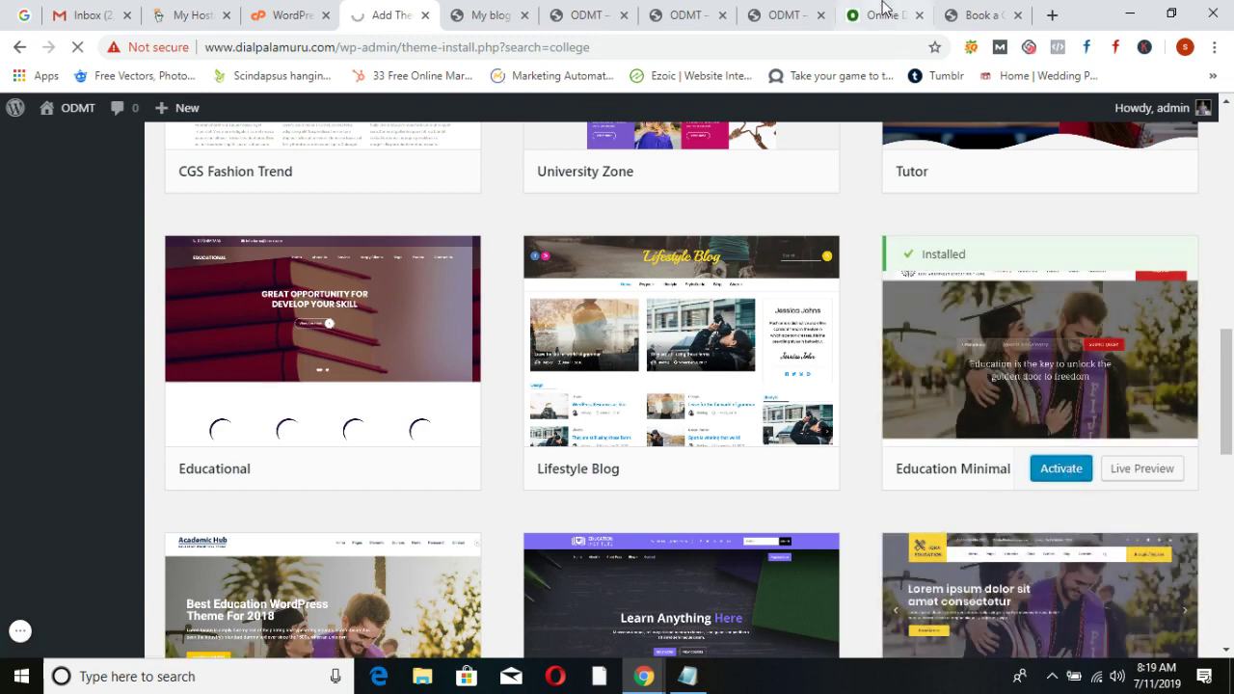
Load dialpalamuru.com in the Online Digital Marketing course page's browser tab and check how the homepage looks with the Education Minimal theme
left_click(882, 14)
left_click(676, 43)
type("dialpalamuru.com")
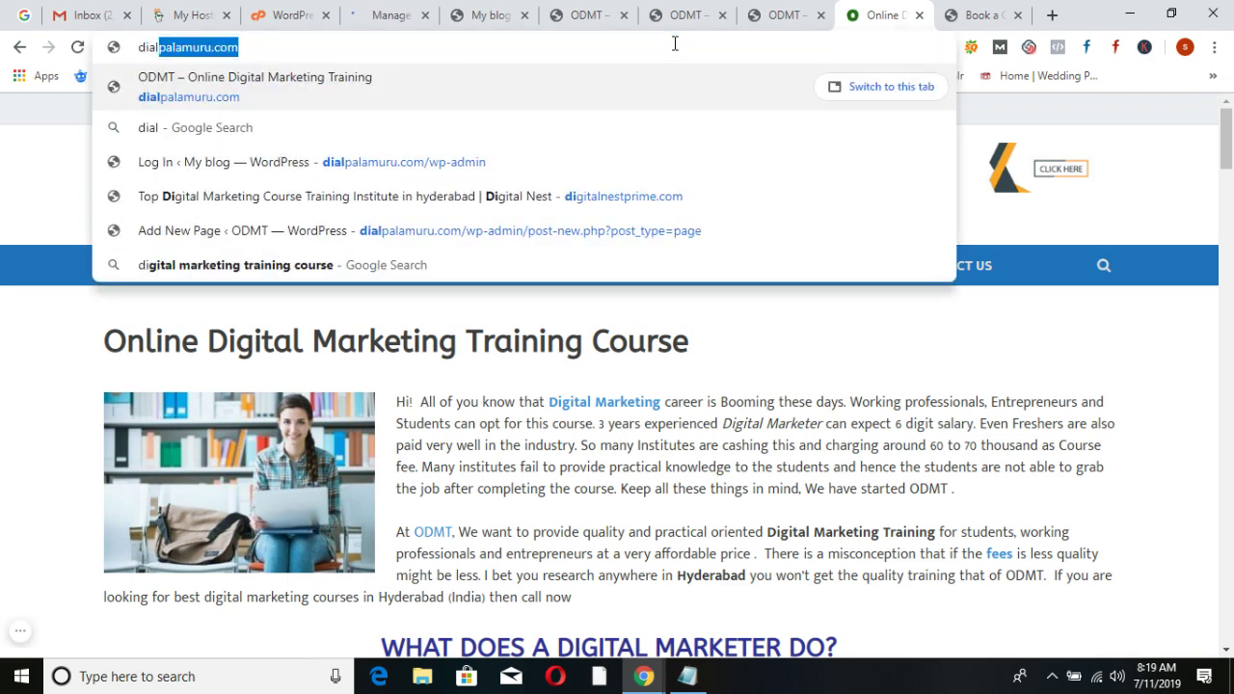
key("Return")
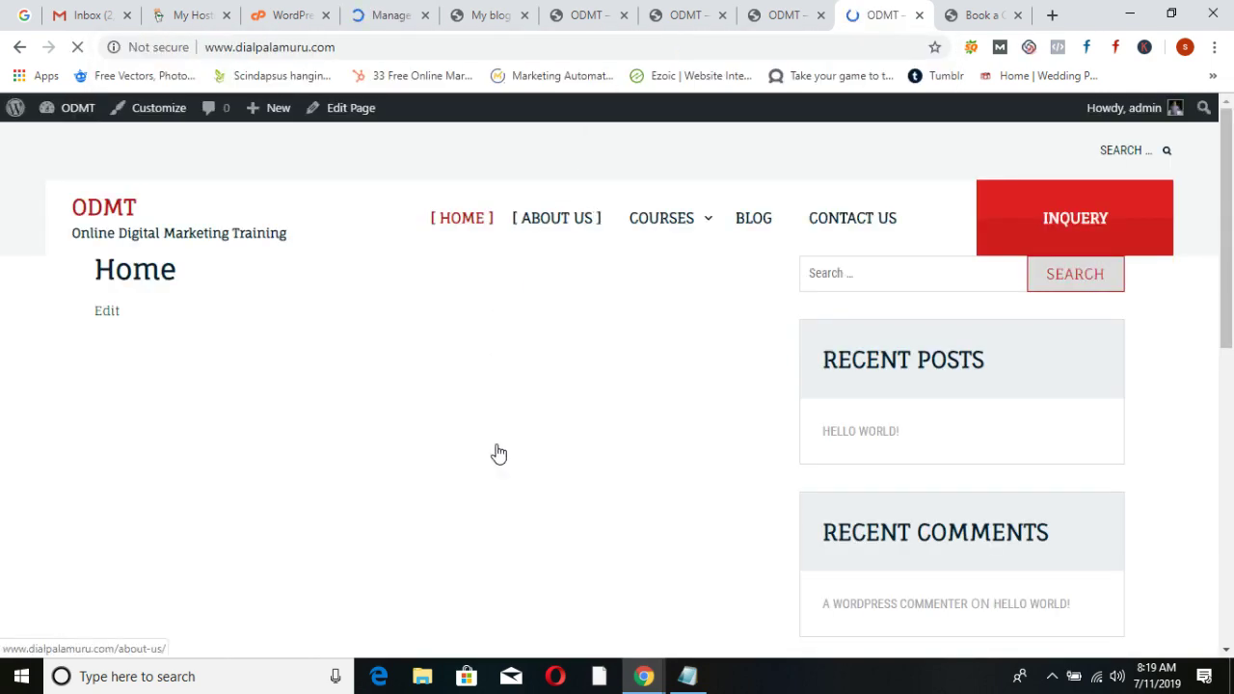
mouse_move(670, 253)
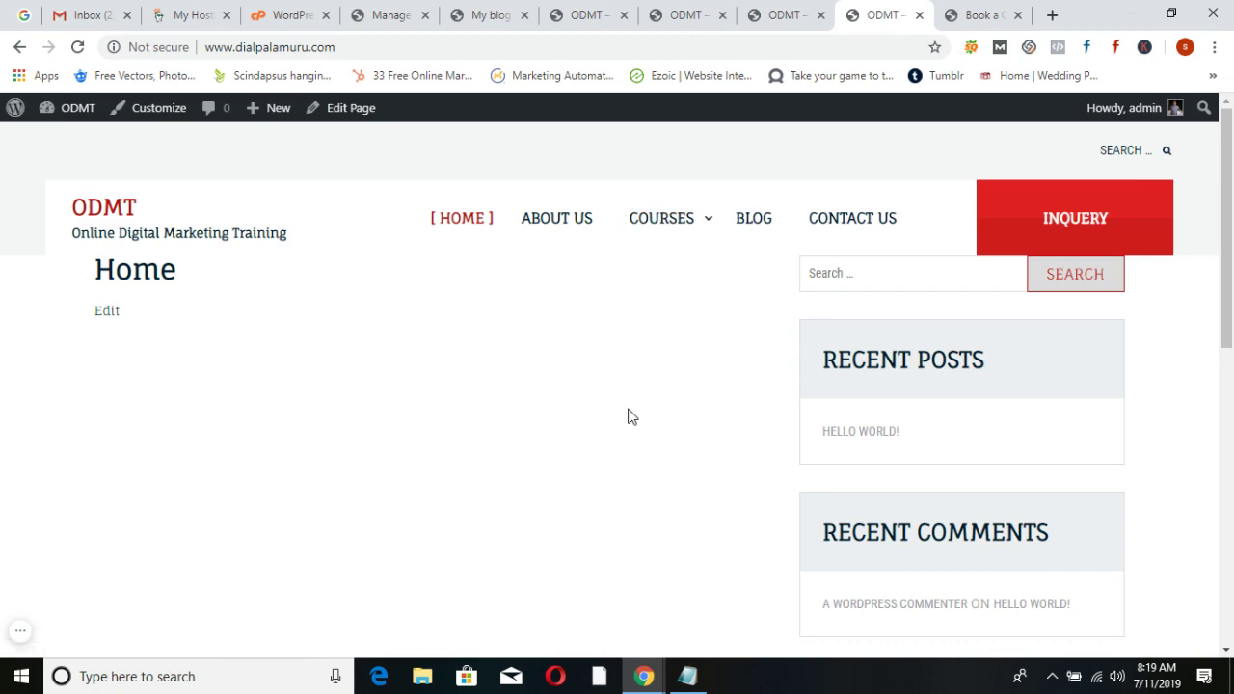
left_click(777, 14)
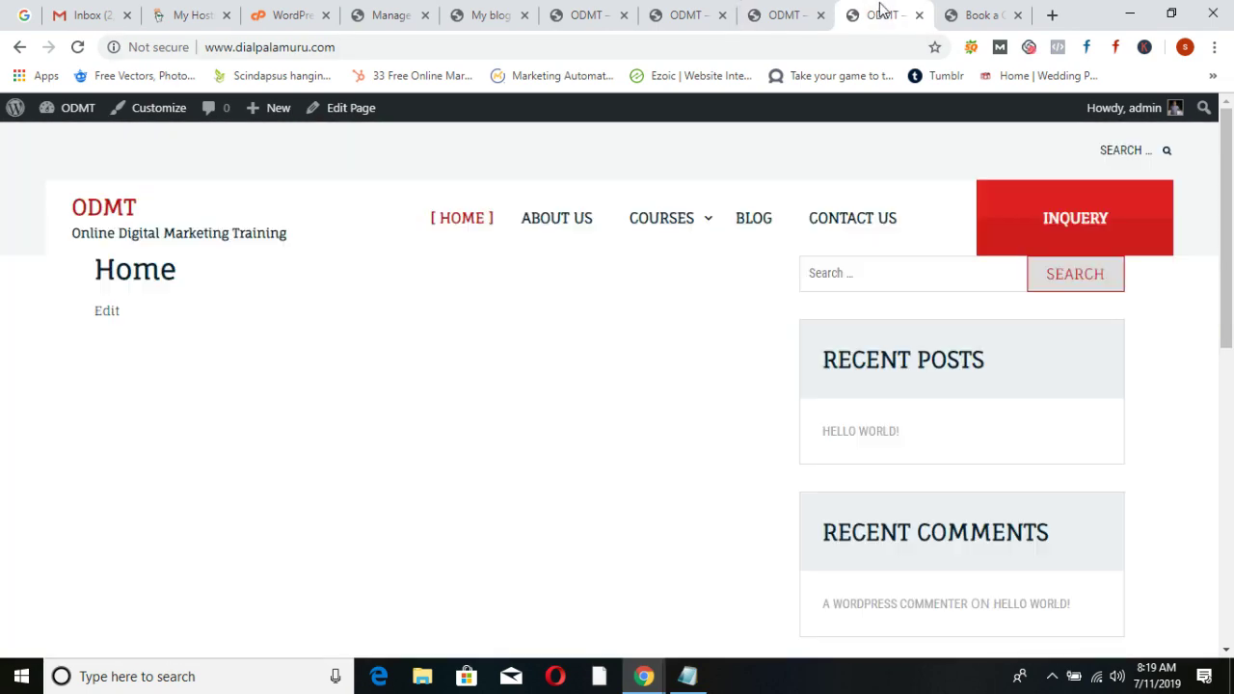
left_click(878, 14)
Reactivate the Minamaze theme on the installed themes page and reload the live ODMT homepage
left_click(413, 13)
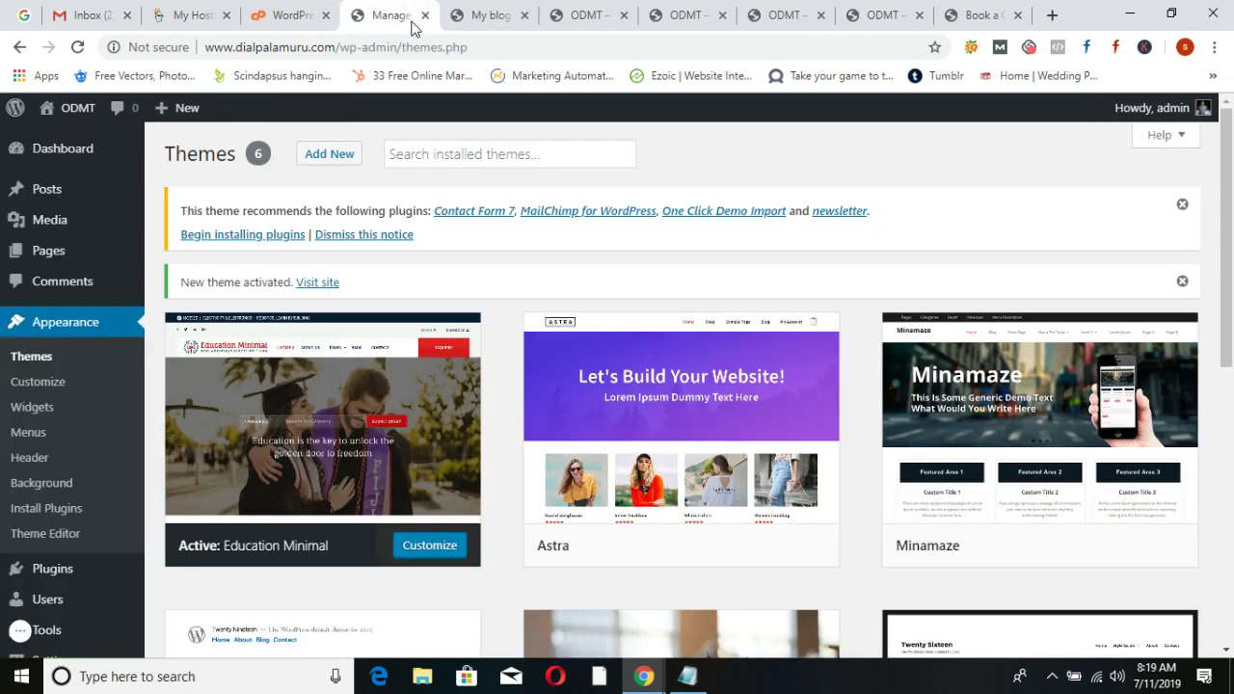
left_click(1056, 546)
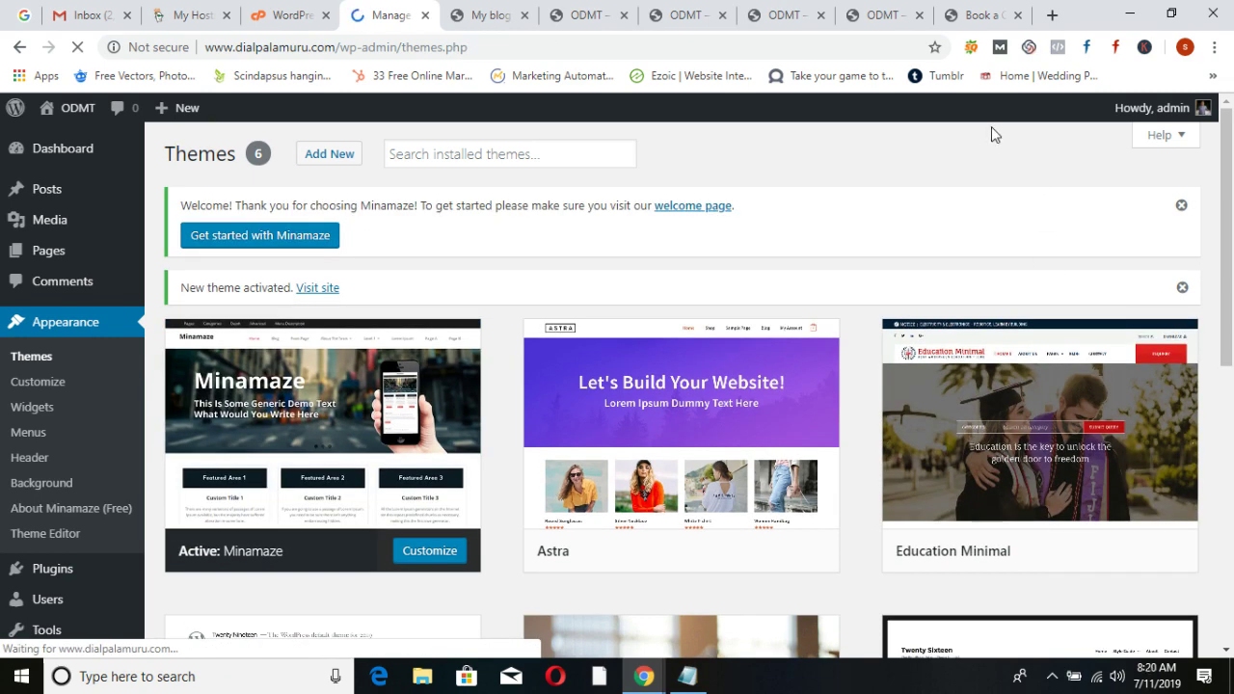
left_click(907, 14)
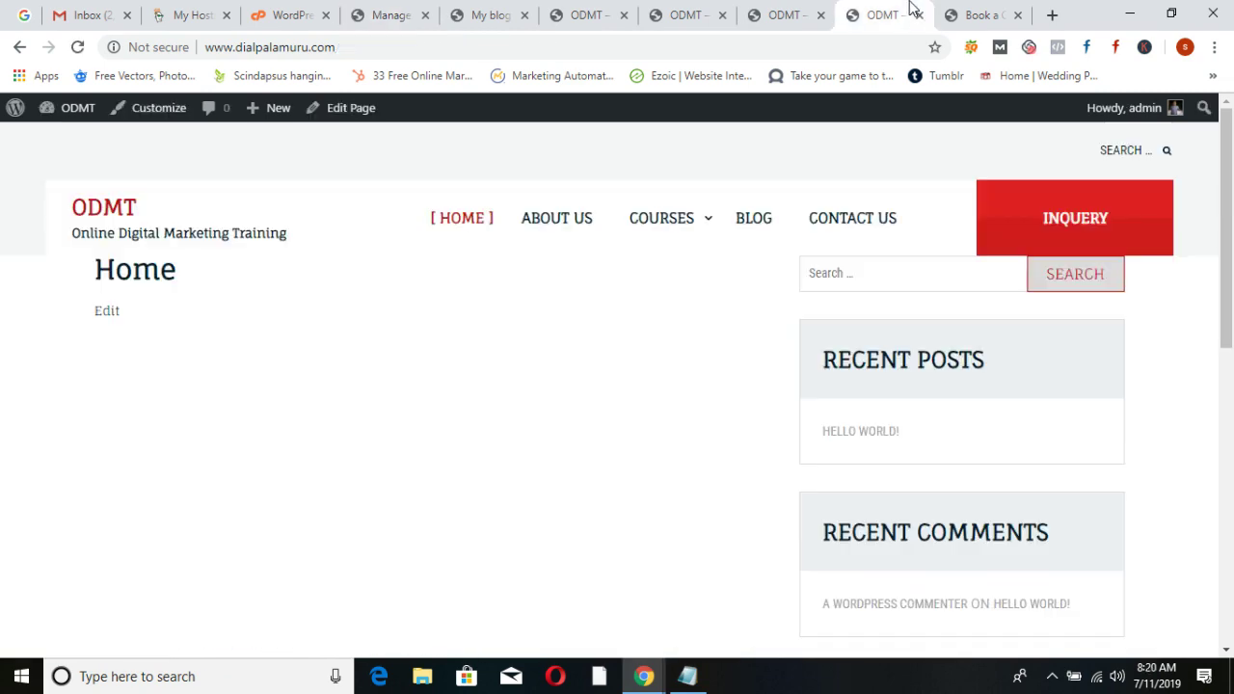
left_click(77, 47)
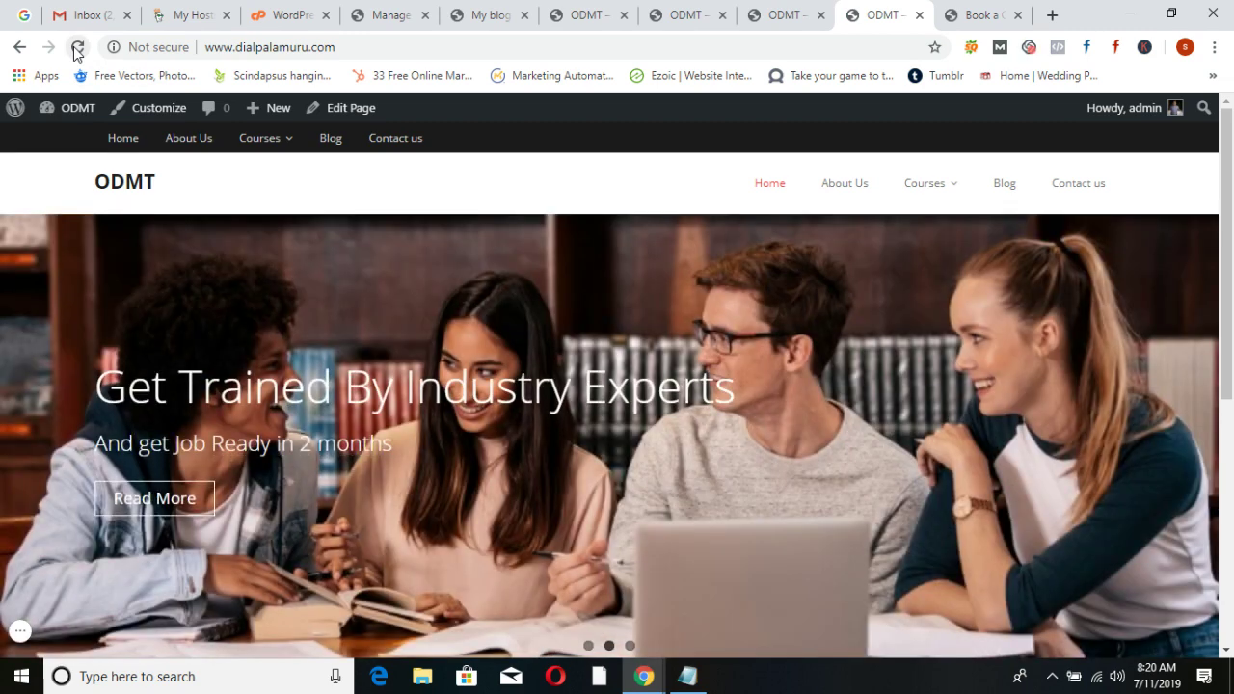
Review the live homepage under Minamaze, from the header and slider down to the three featured areas
scroll(307, 376, "down", 5)
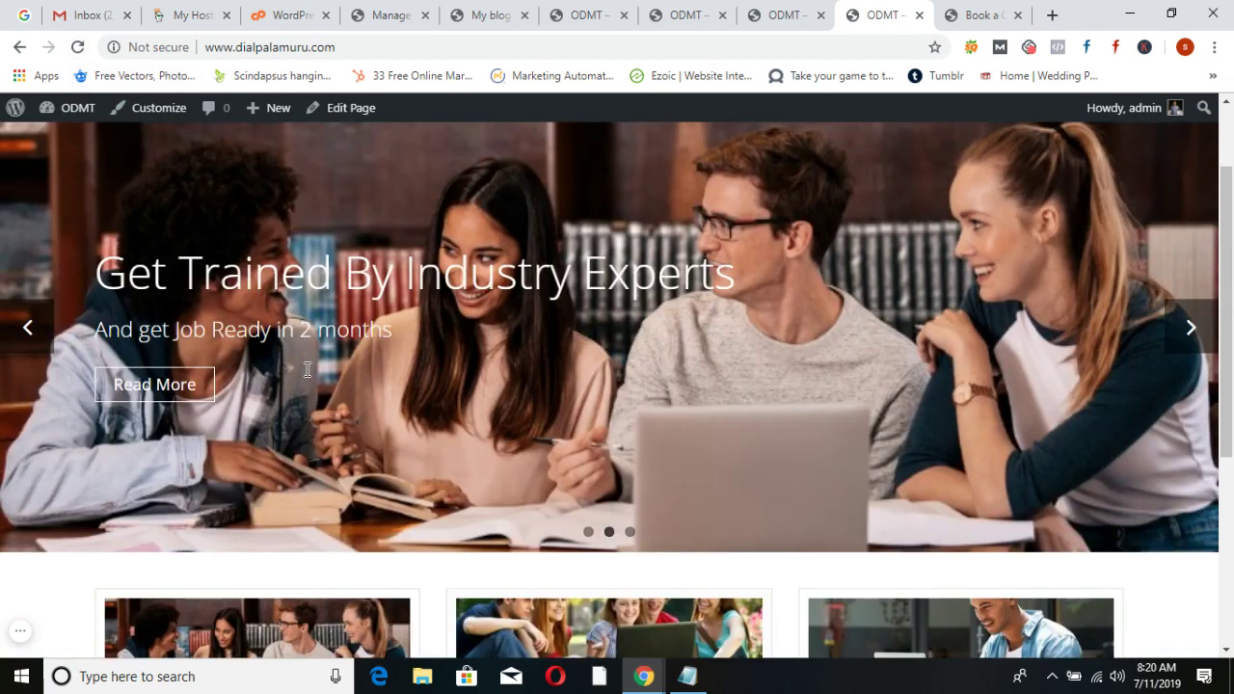
scroll(307, 376, "up", 5)
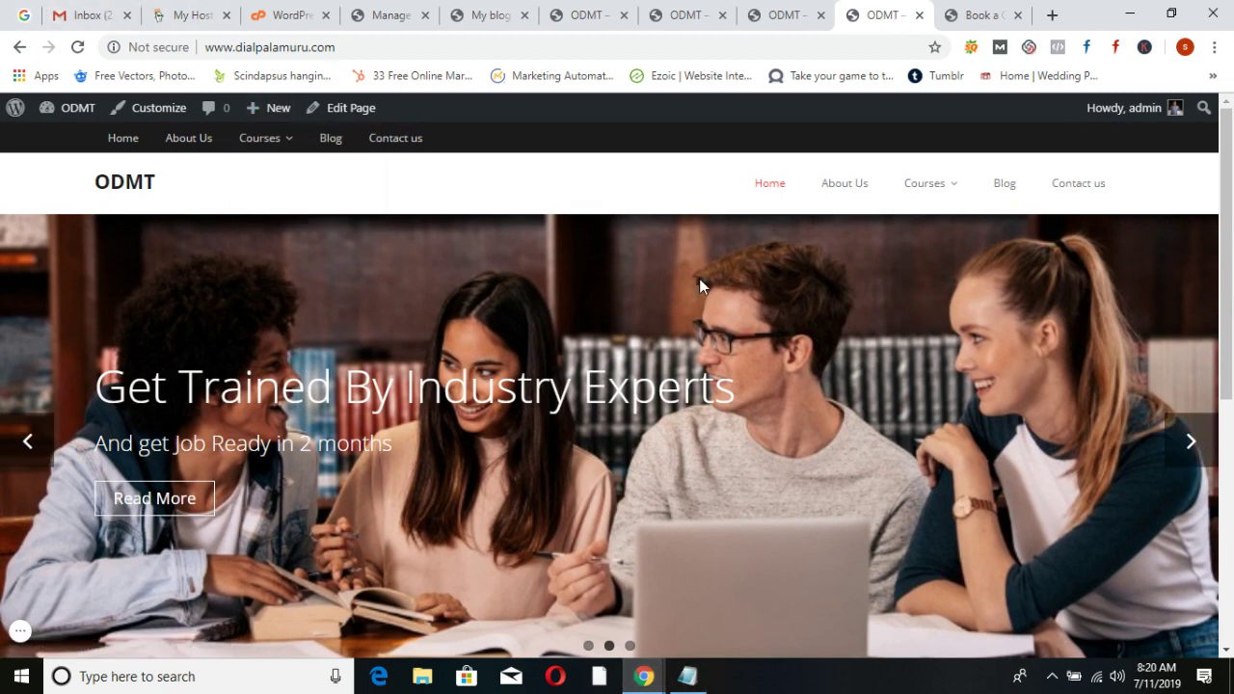
scroll(718, 347, "down", 5)
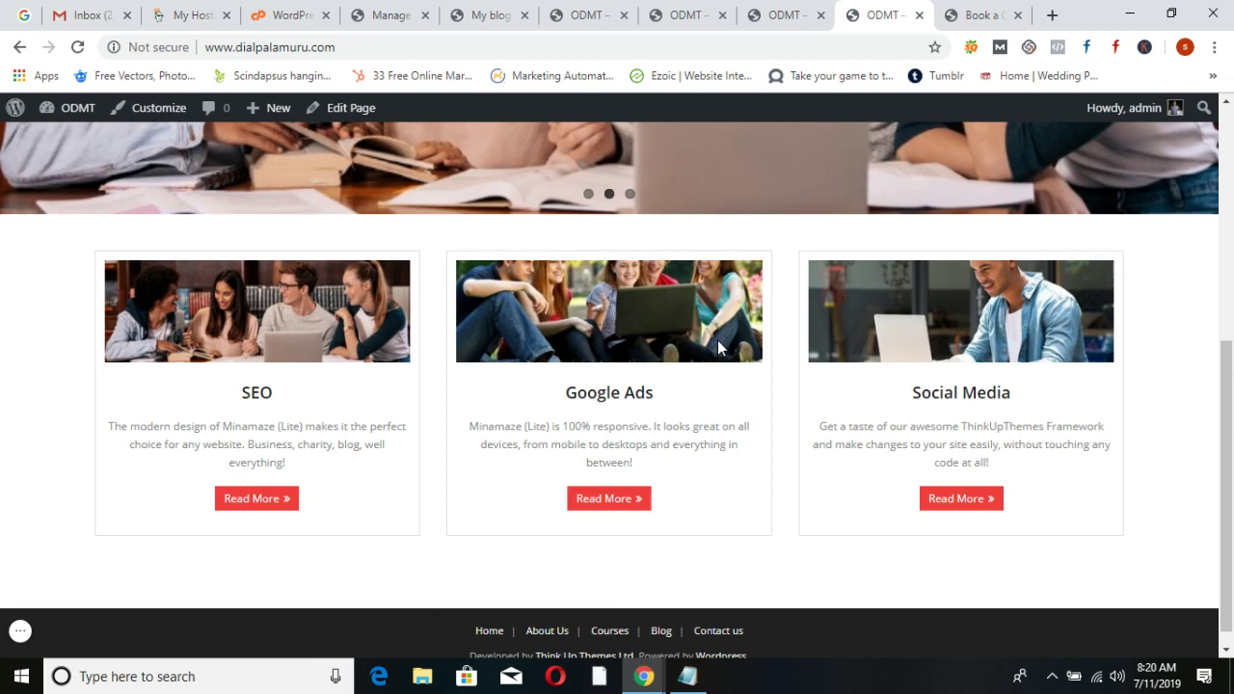
scroll(808, 378, "up", 5)
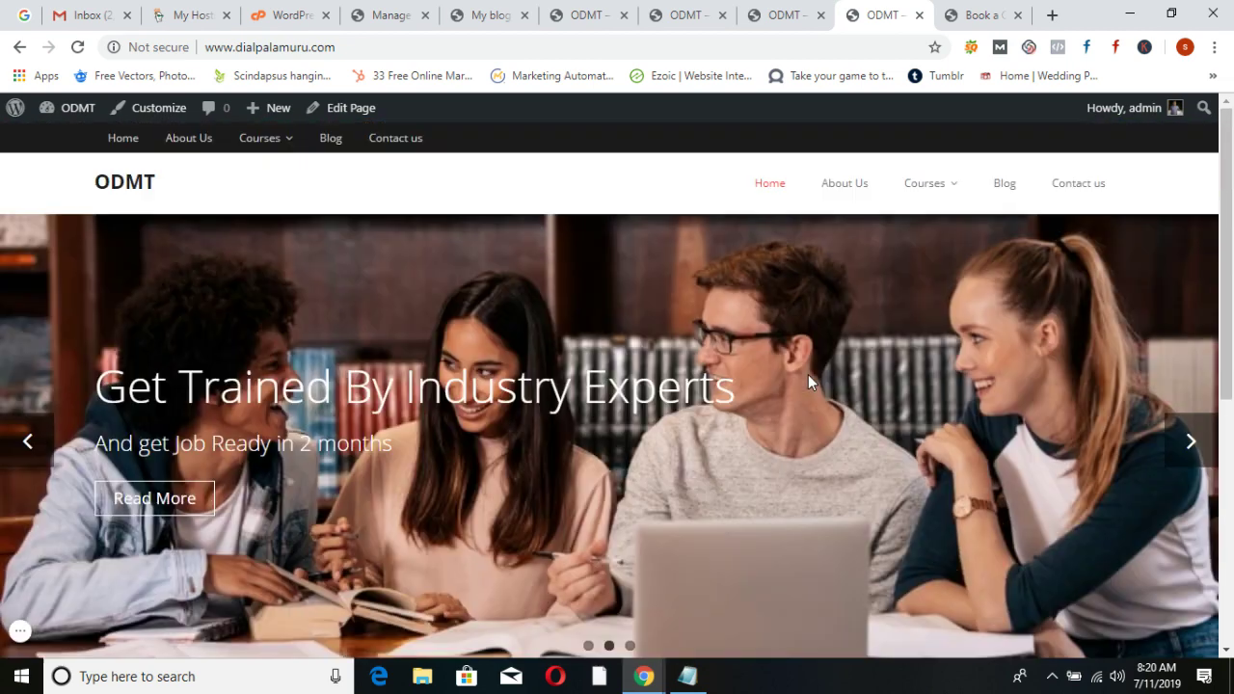